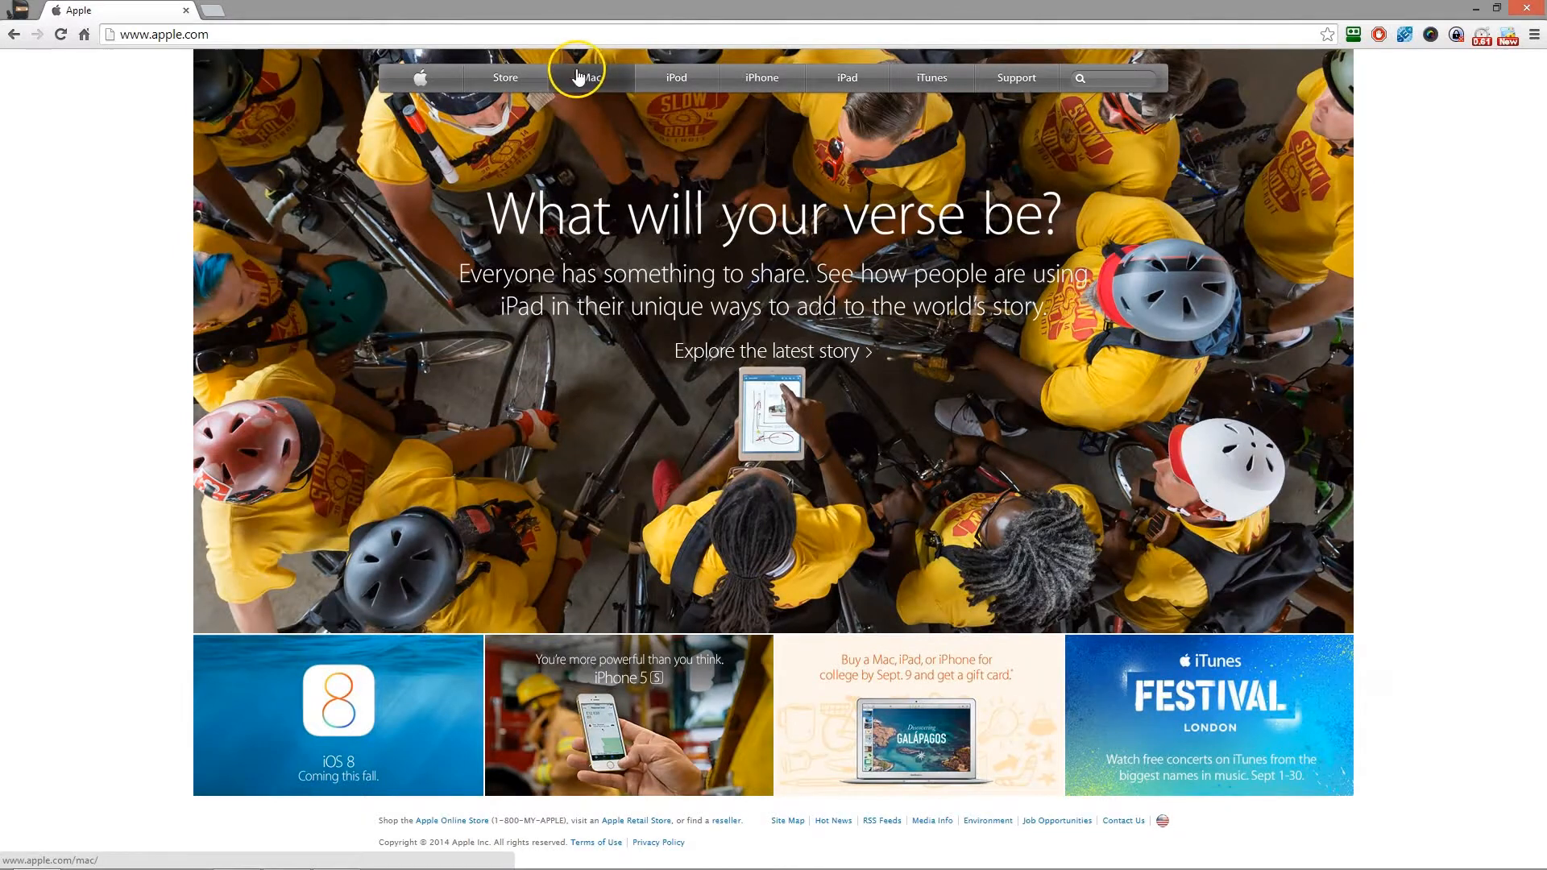
- Open the Store page of the Apple website to bring its navigation bar into view
click(519, 80)
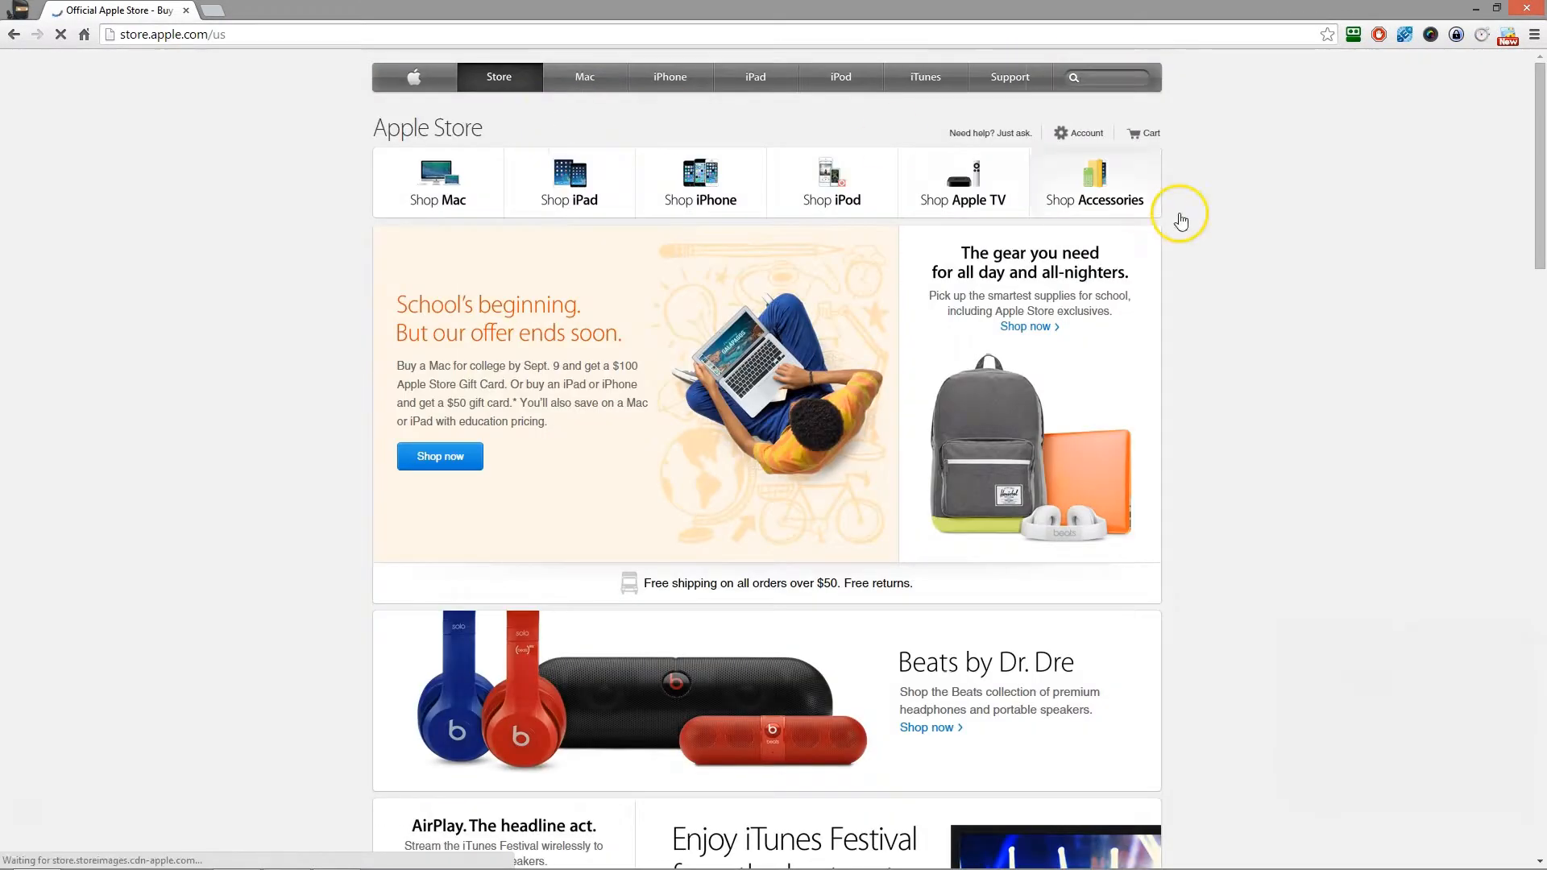
mouse_move(1538, 170)
mouse_down()
mouse_move(1537, 294)
mouse_move(1537, 149)
mouse_up()
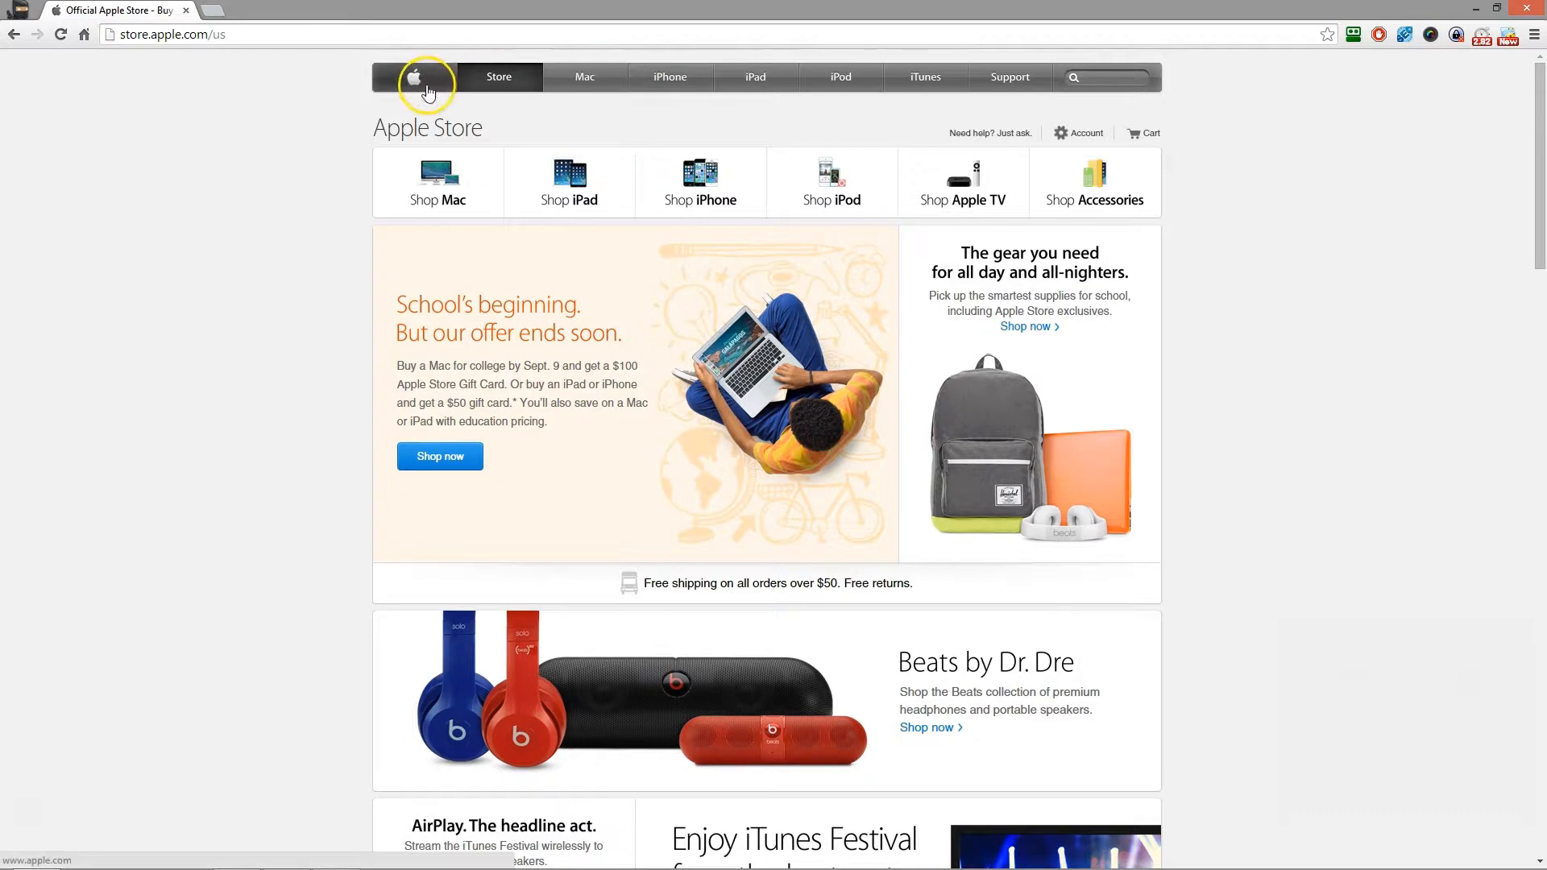
click(456, 79)
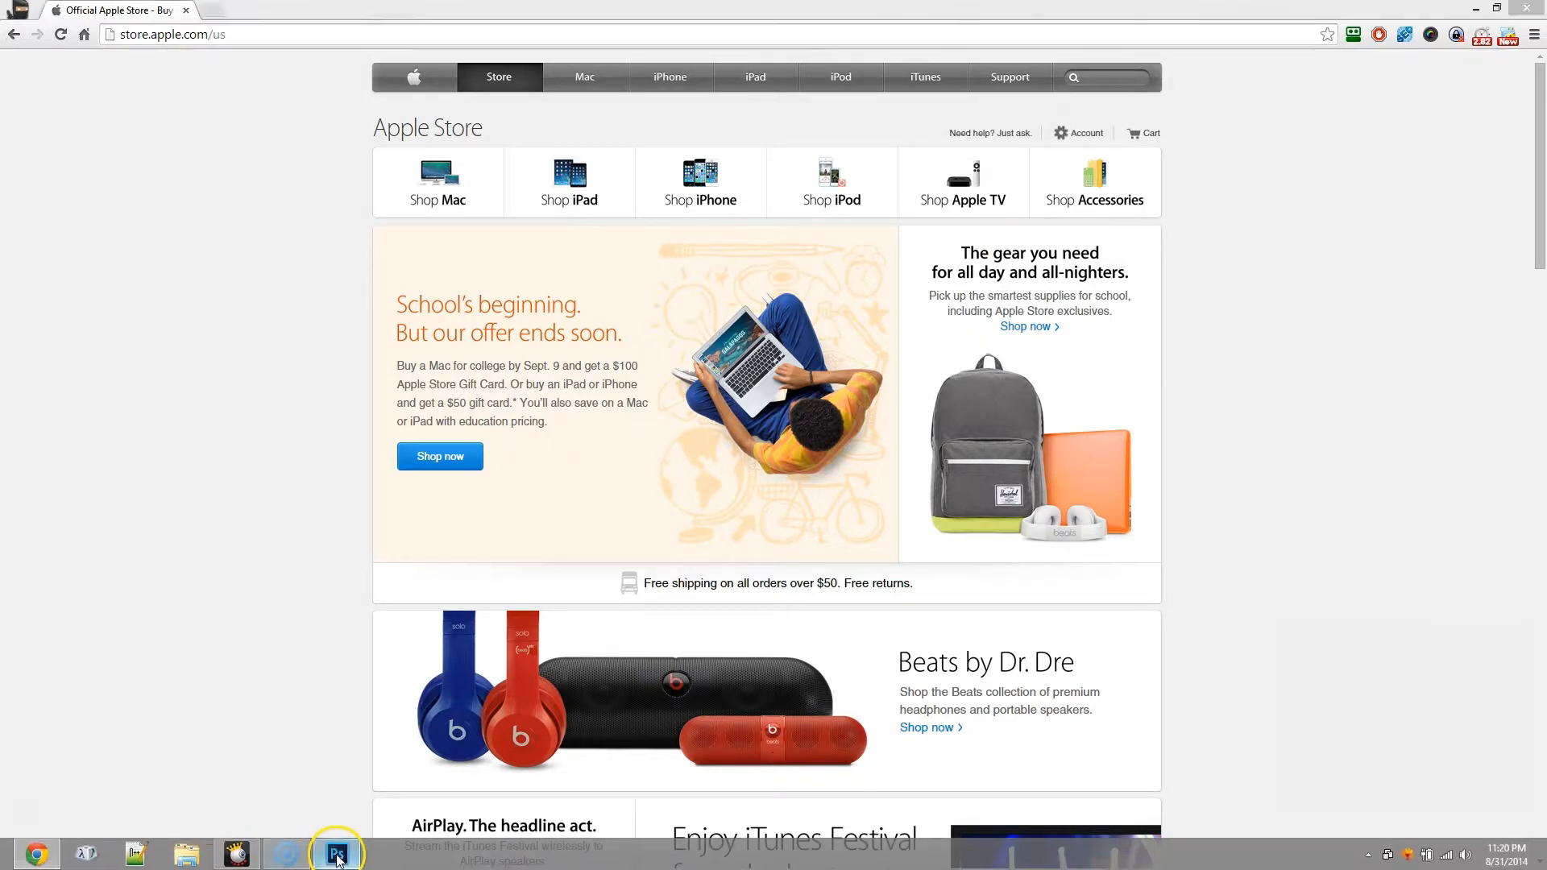
- Switch to Photoshop and create a 1920 × 1080 px RGB document at 72 pixels/inch with a white background
click(336, 847)
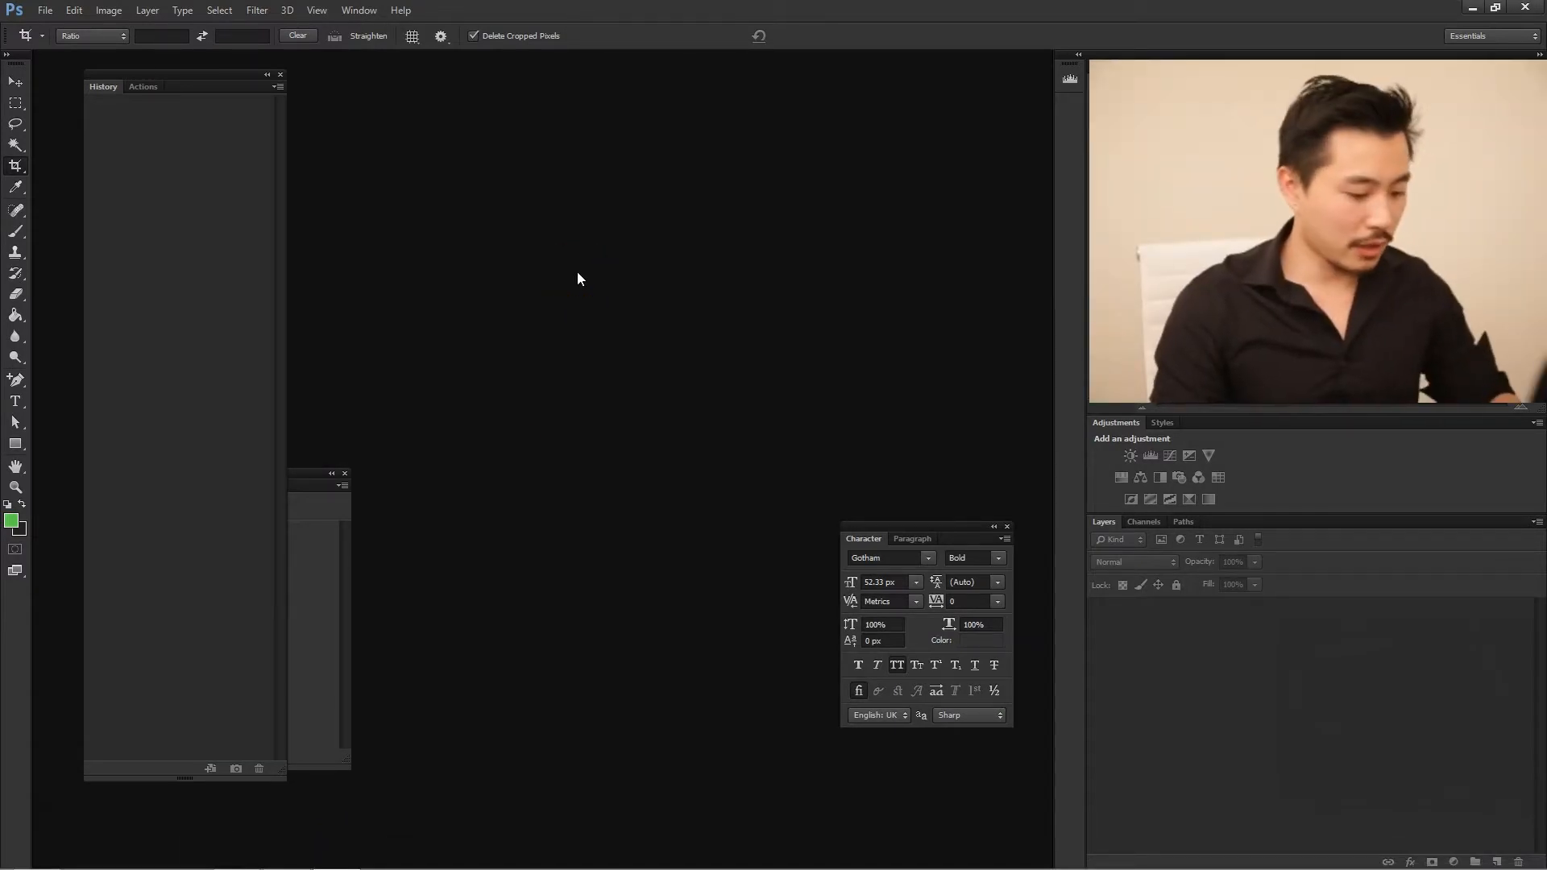
key(ctrl+n)
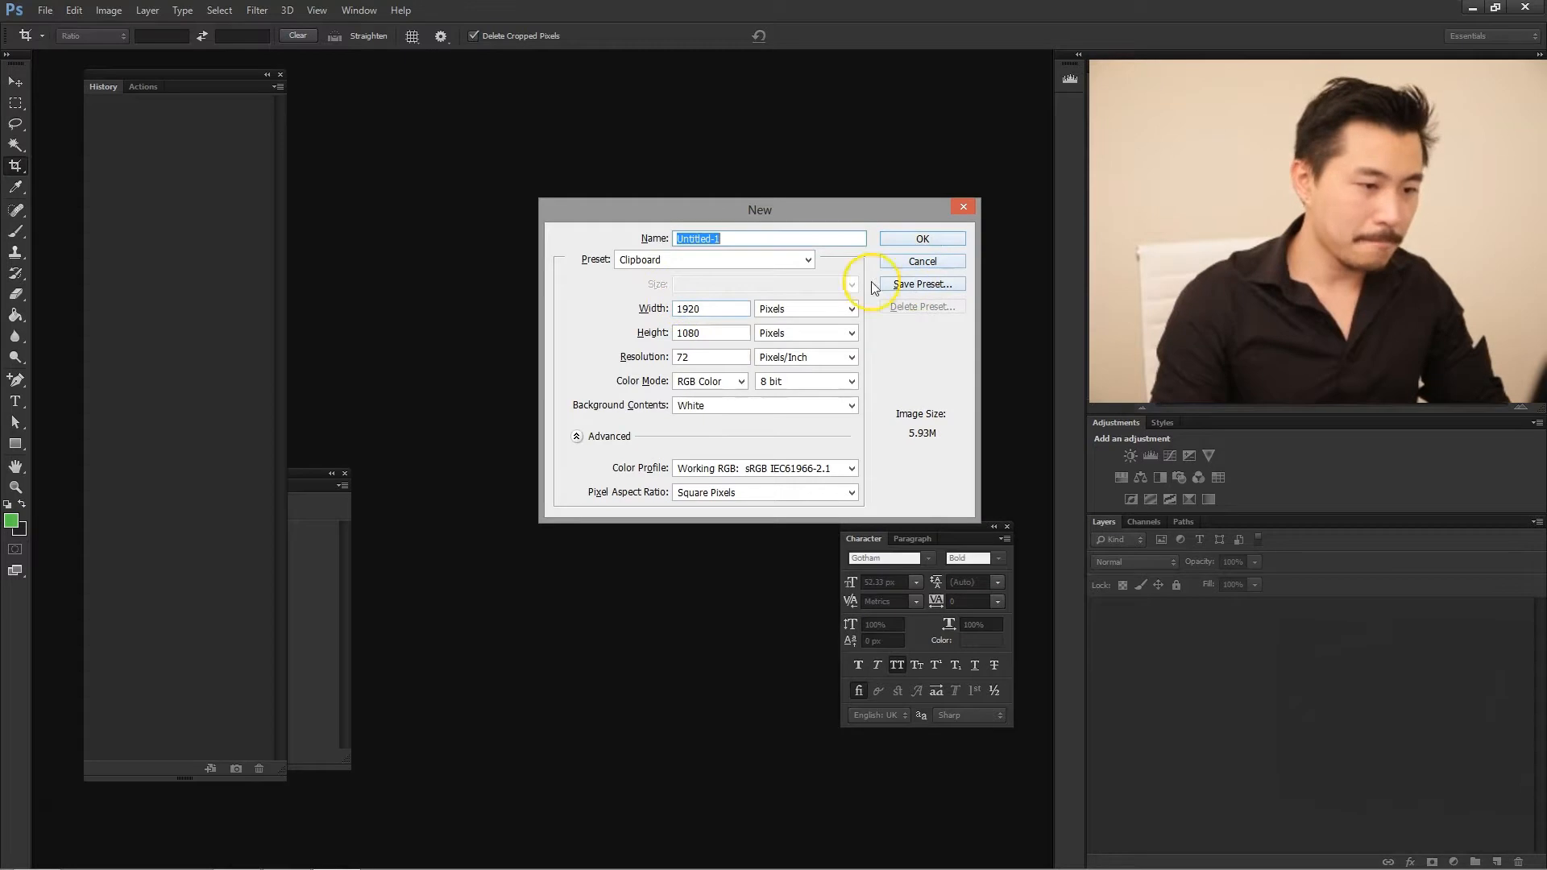
click(924, 246)
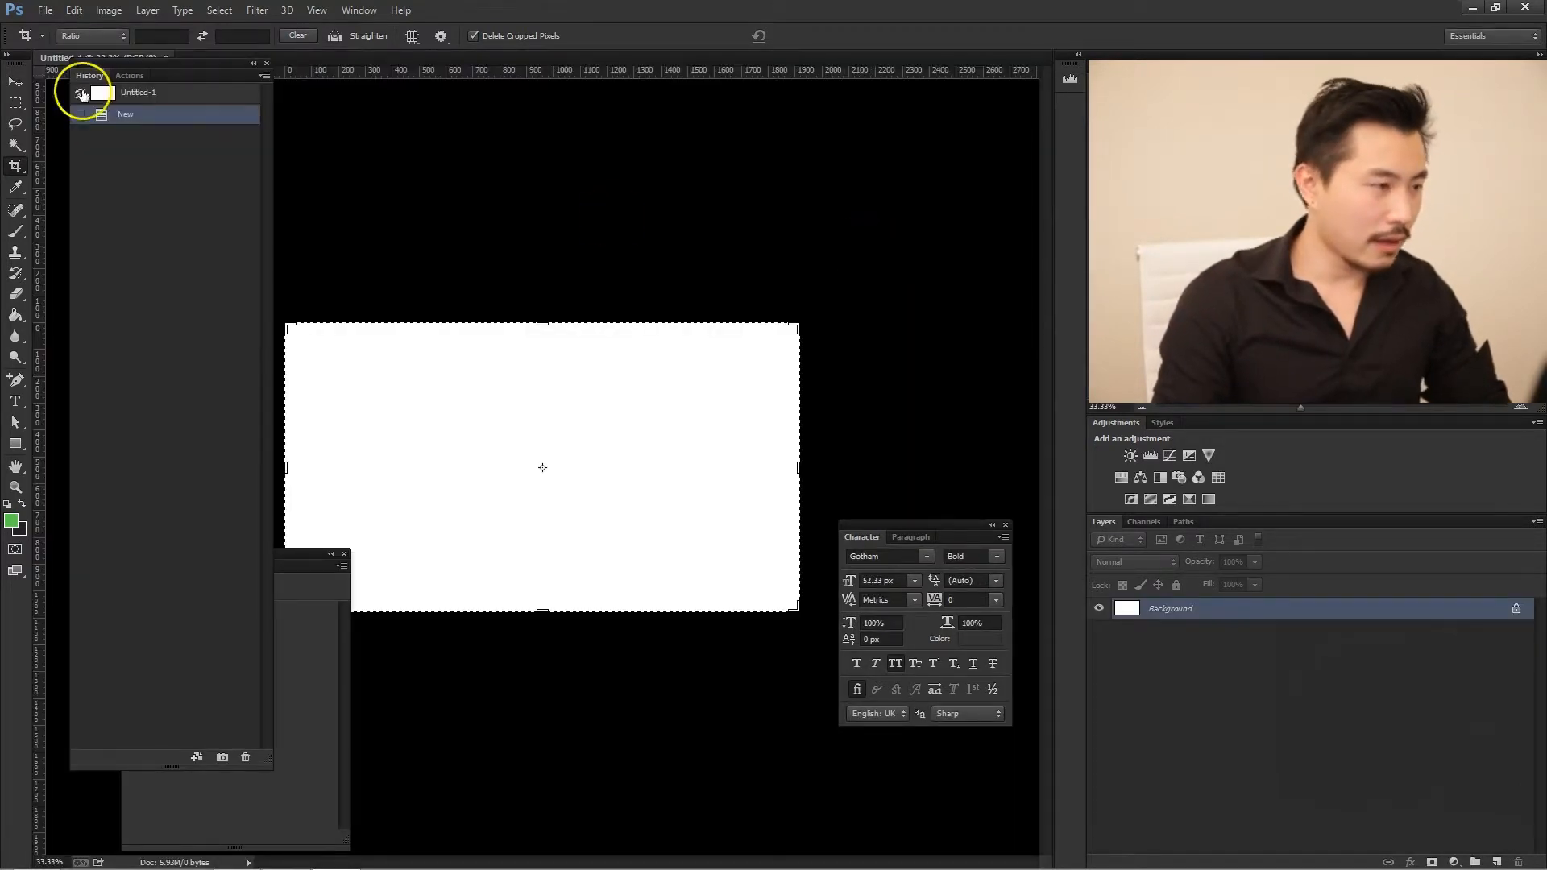
- Paste the copied screenshot of the Apple Store page into the new document
click(74, 10)
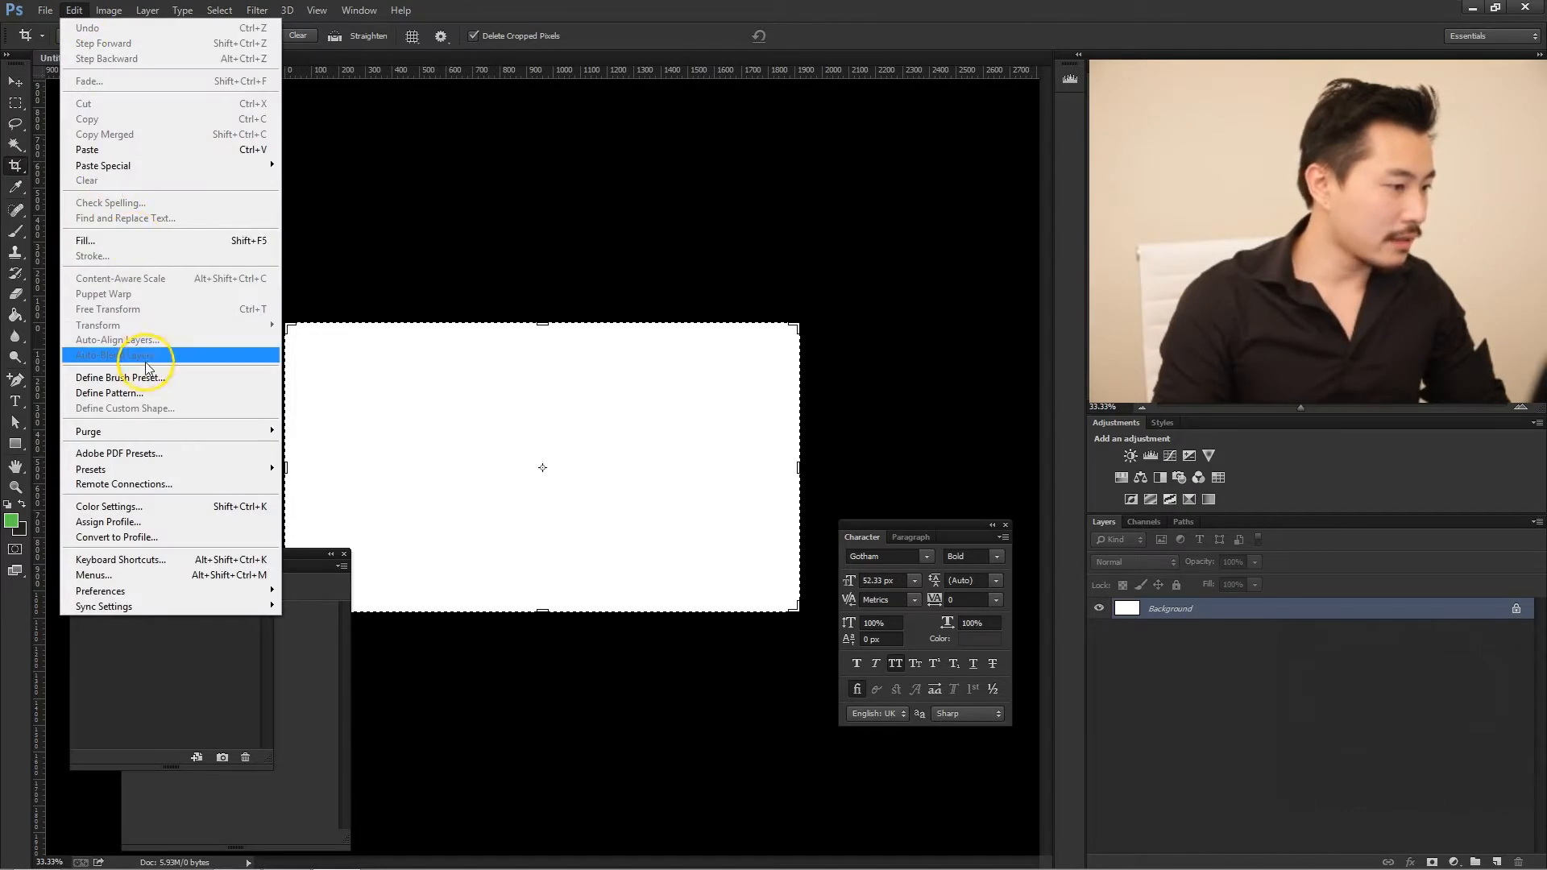
click(74, 10)
click(73, 10)
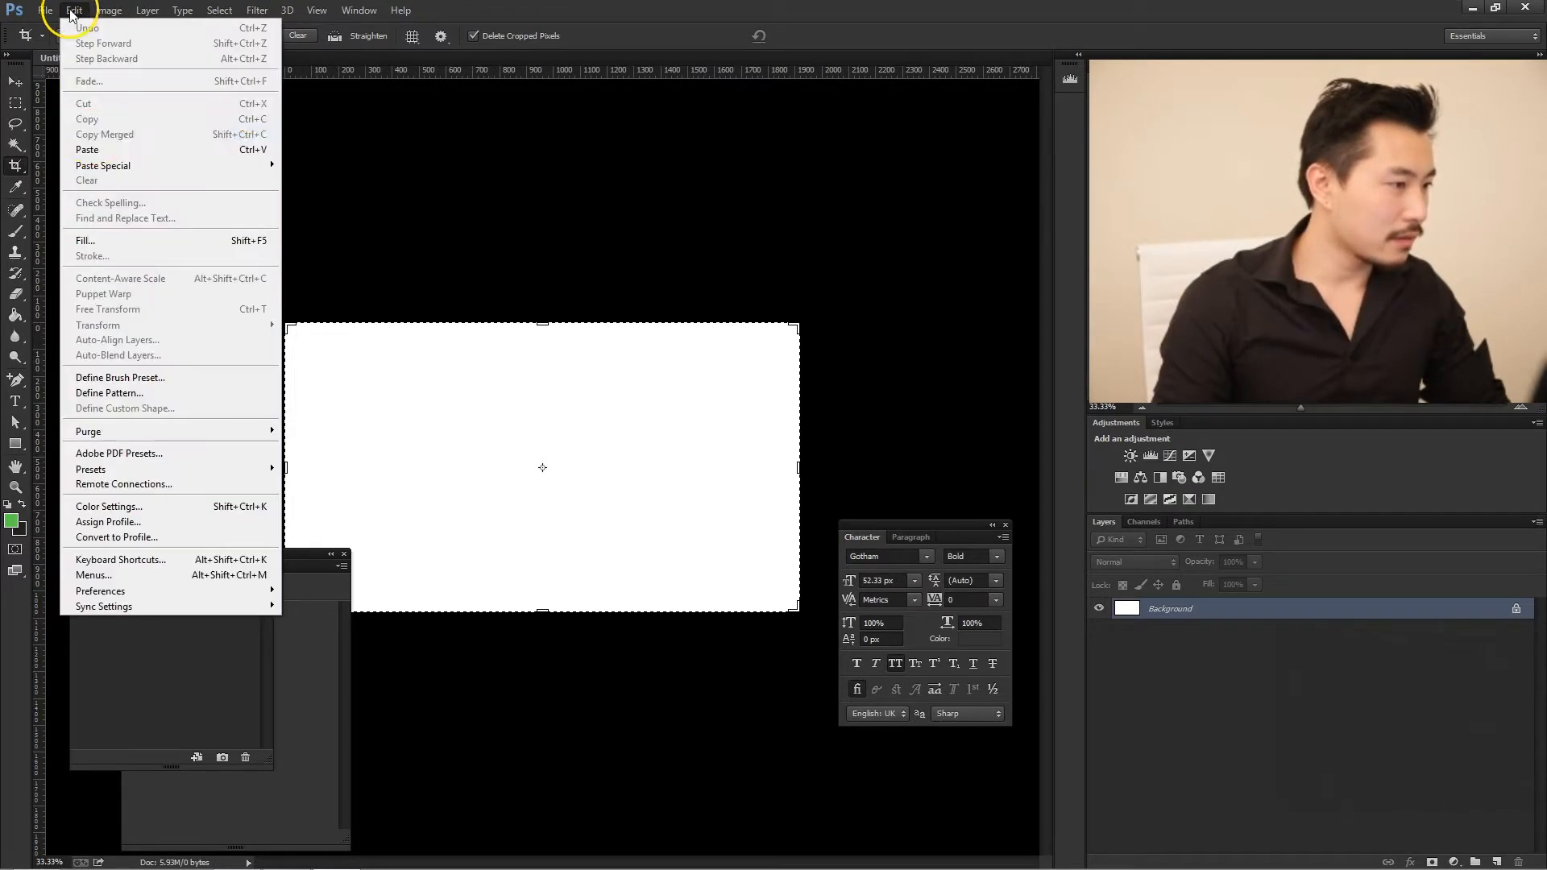
click(95, 149)
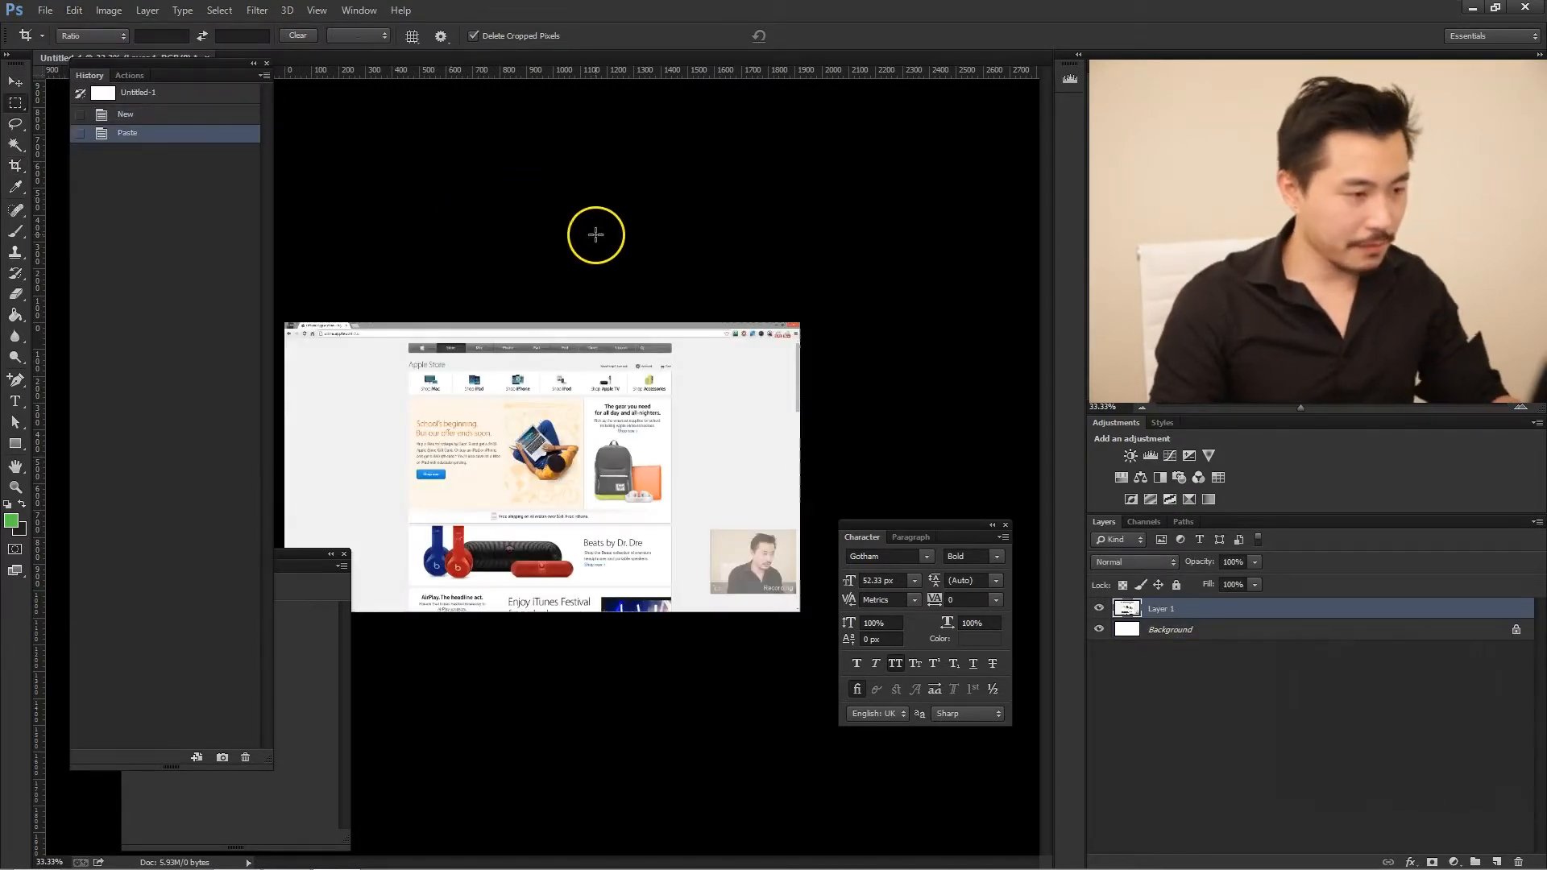
key(m)
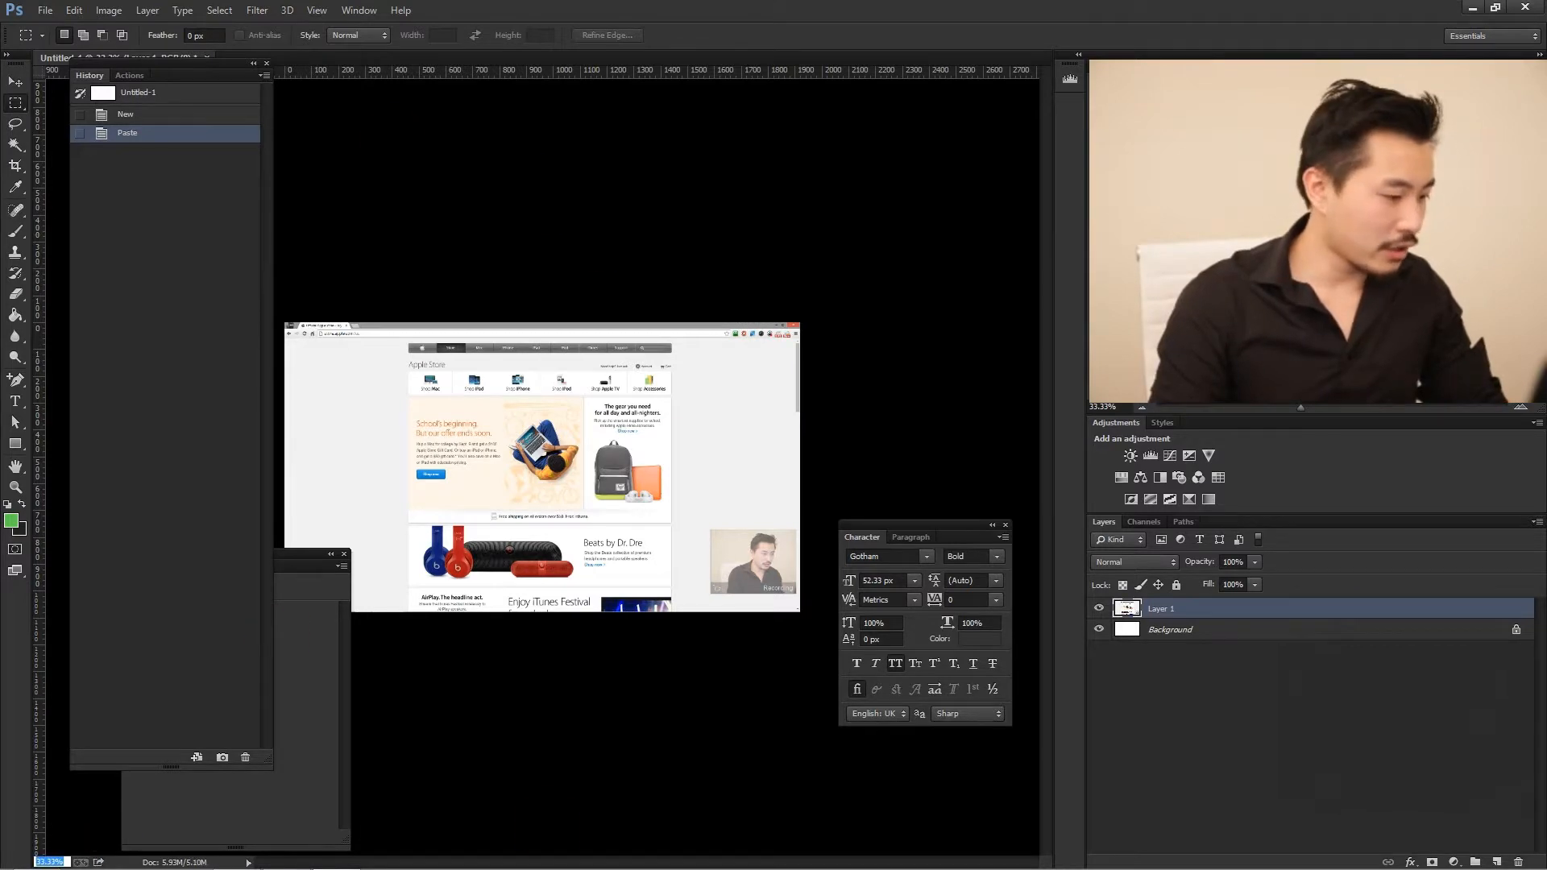
key(ctrl+1)
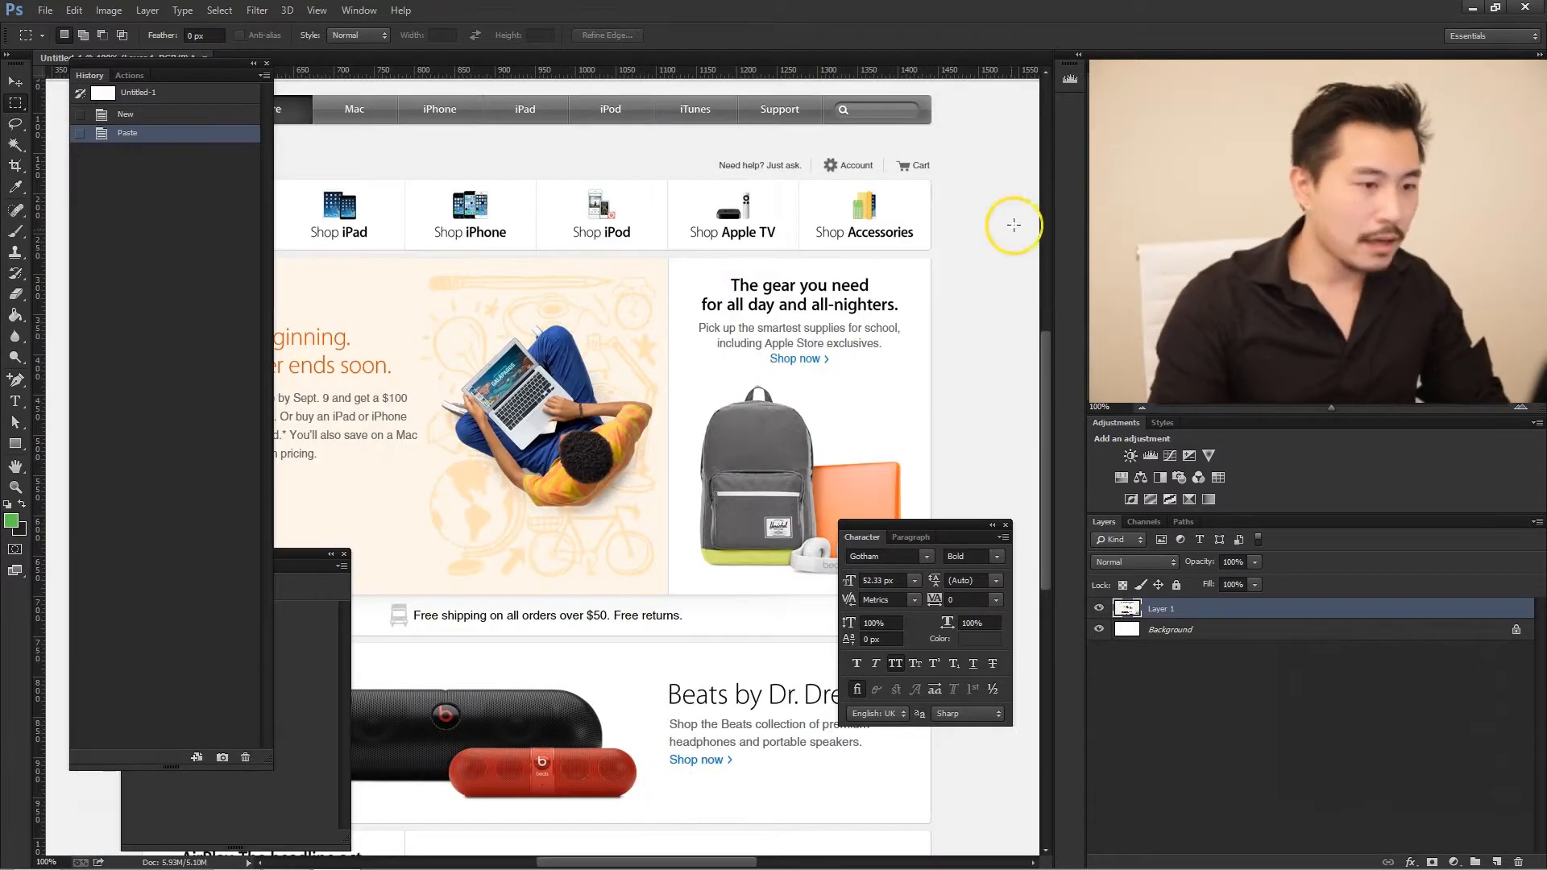
drag(736, 862, 719, 862)
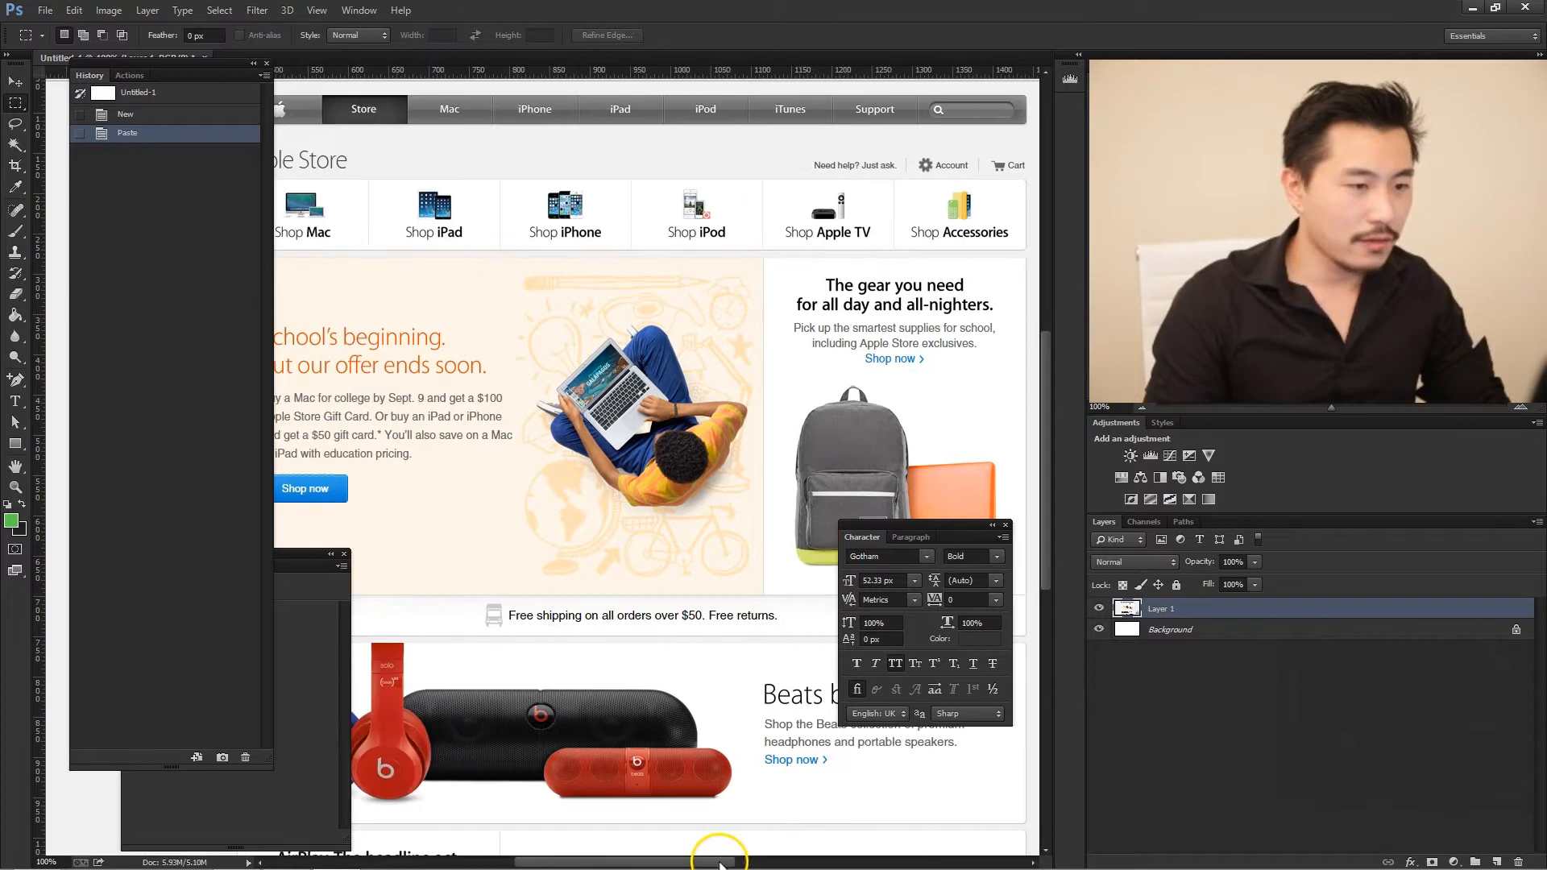
- Add an empty layer above the screenshot and dock the History and Actions panels with the Layers group
drag(190, 76, 124, 192)
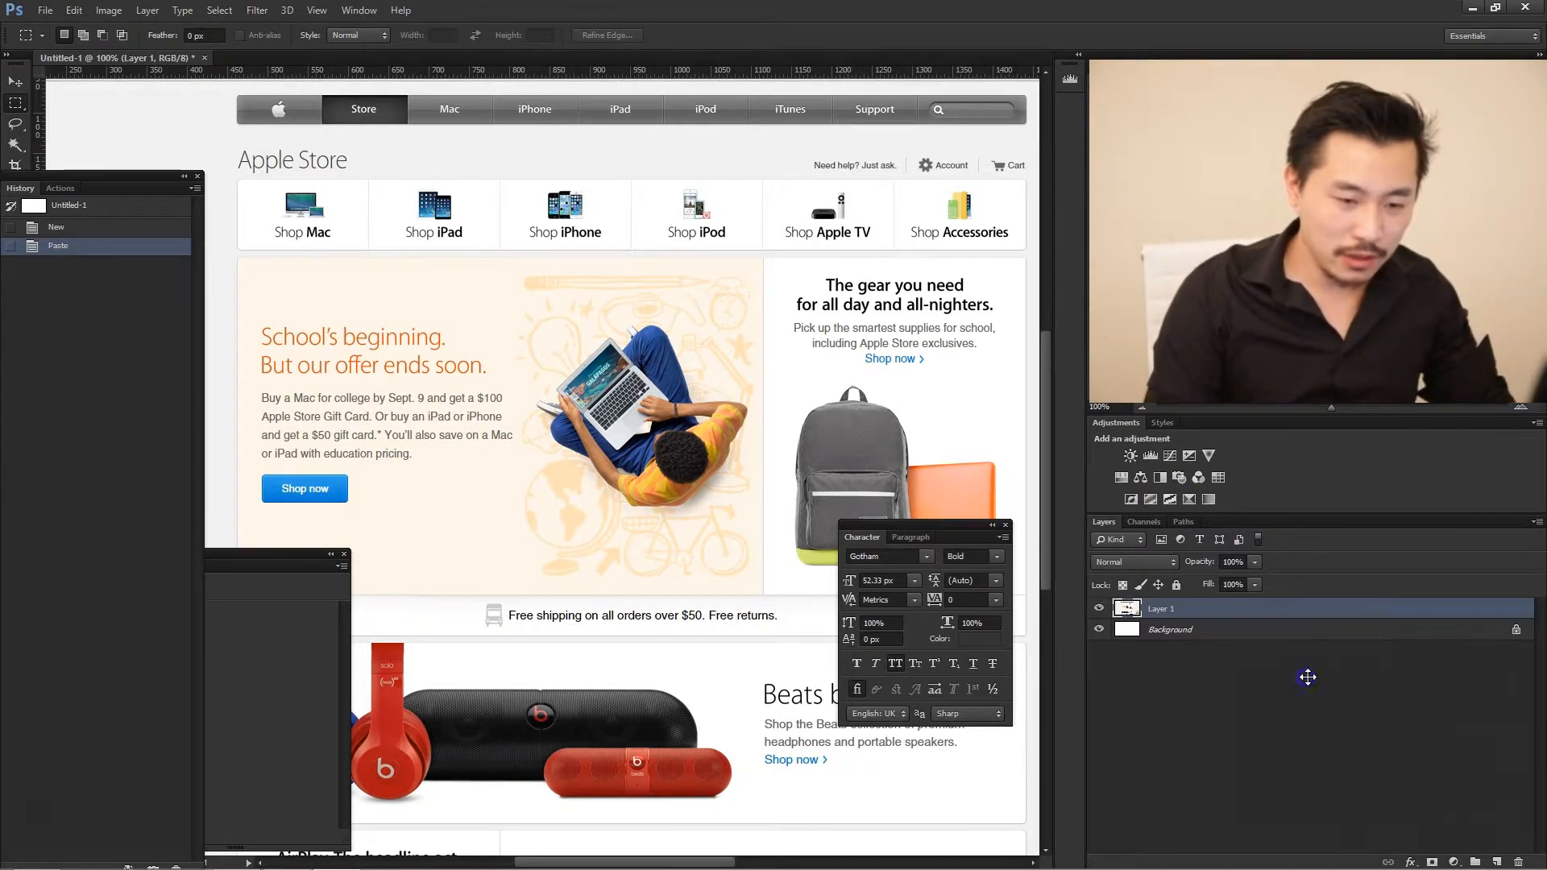
click(1500, 837)
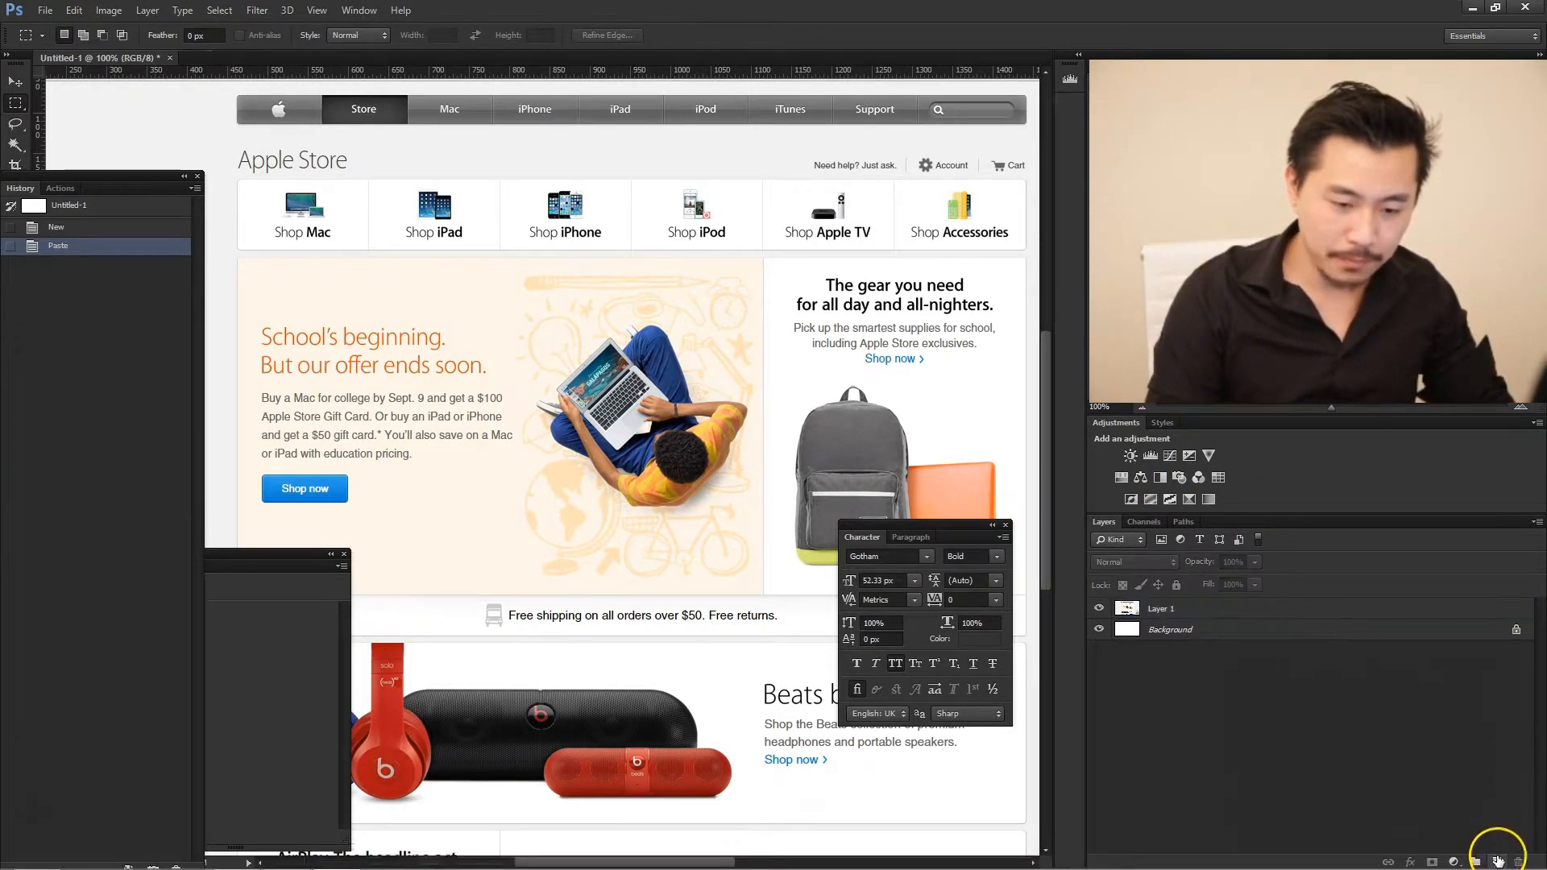
click(1495, 860)
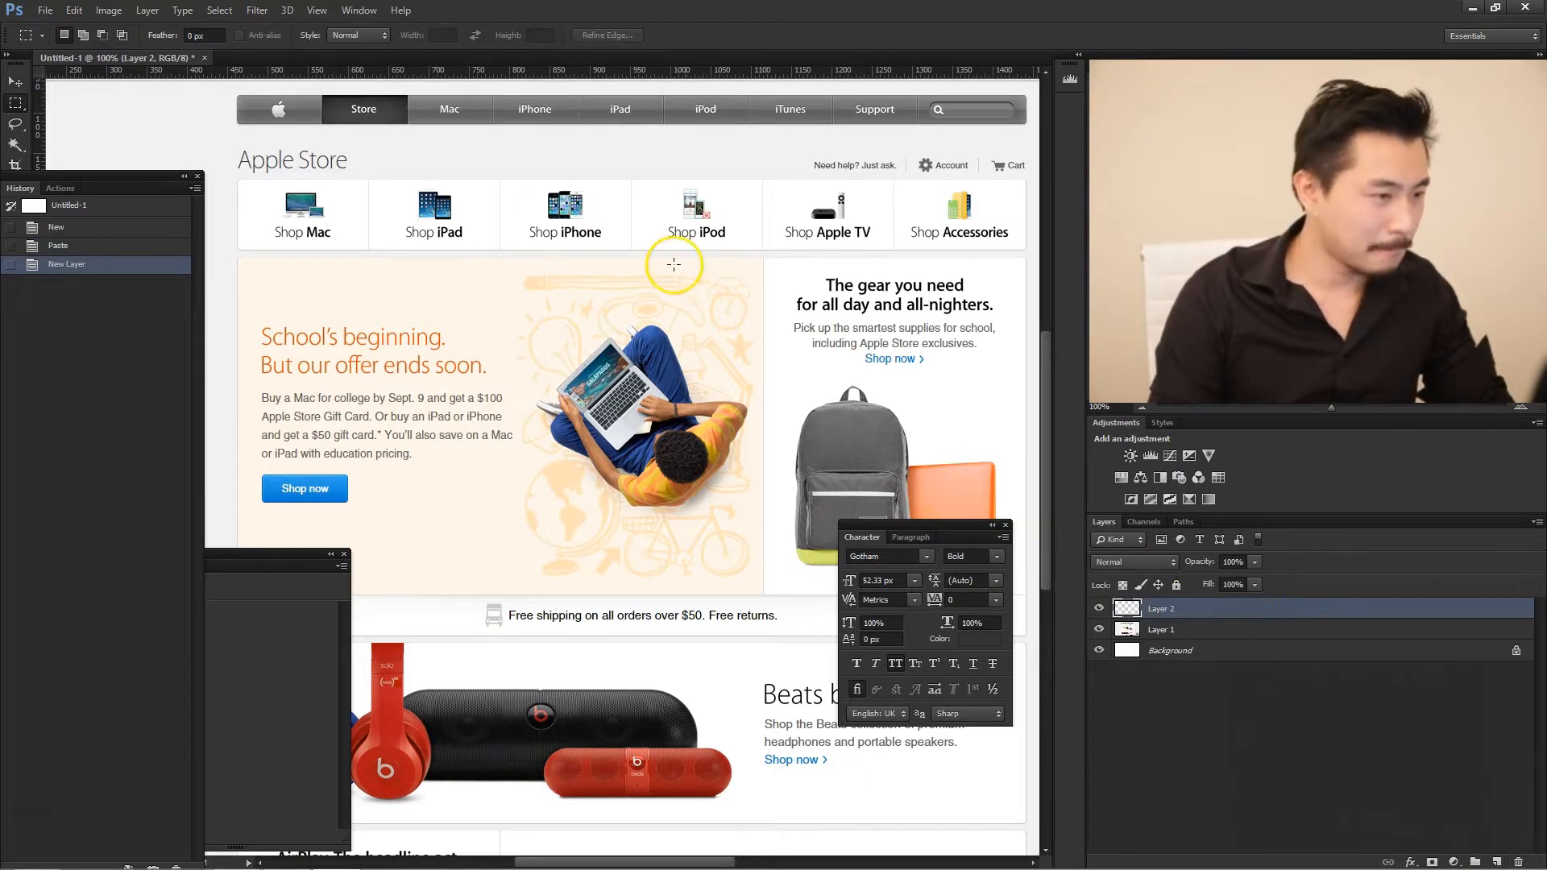
drag(114, 177, 1234, 519)
click(1110, 520)
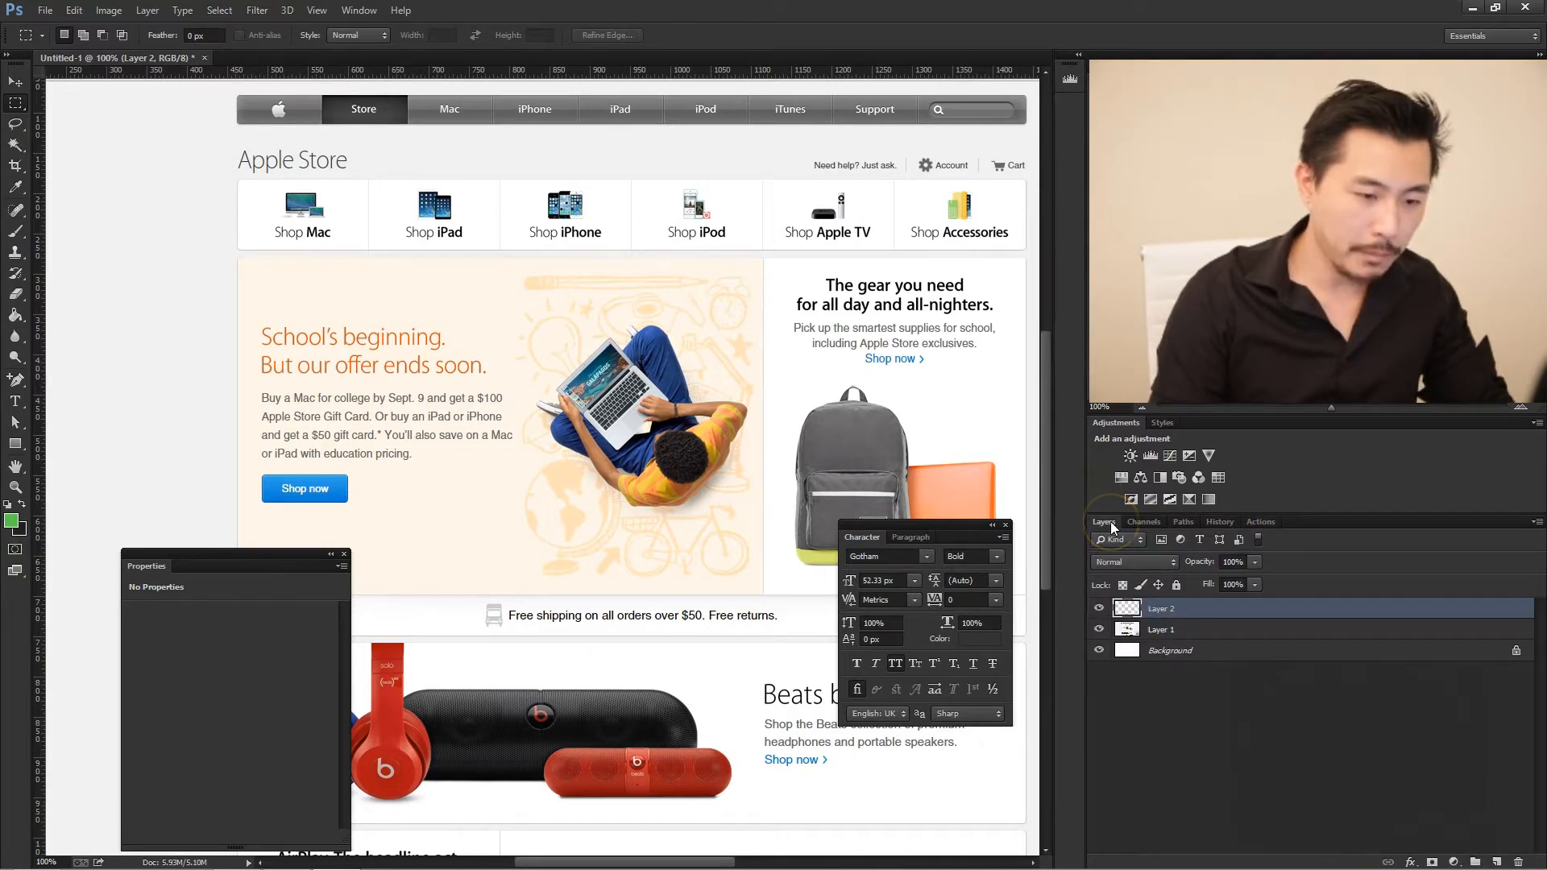
- Draw a green rounded rectangle about 981 × 36 px with 5 px corners exactly over the screenshot's navigation bar
click(15, 452)
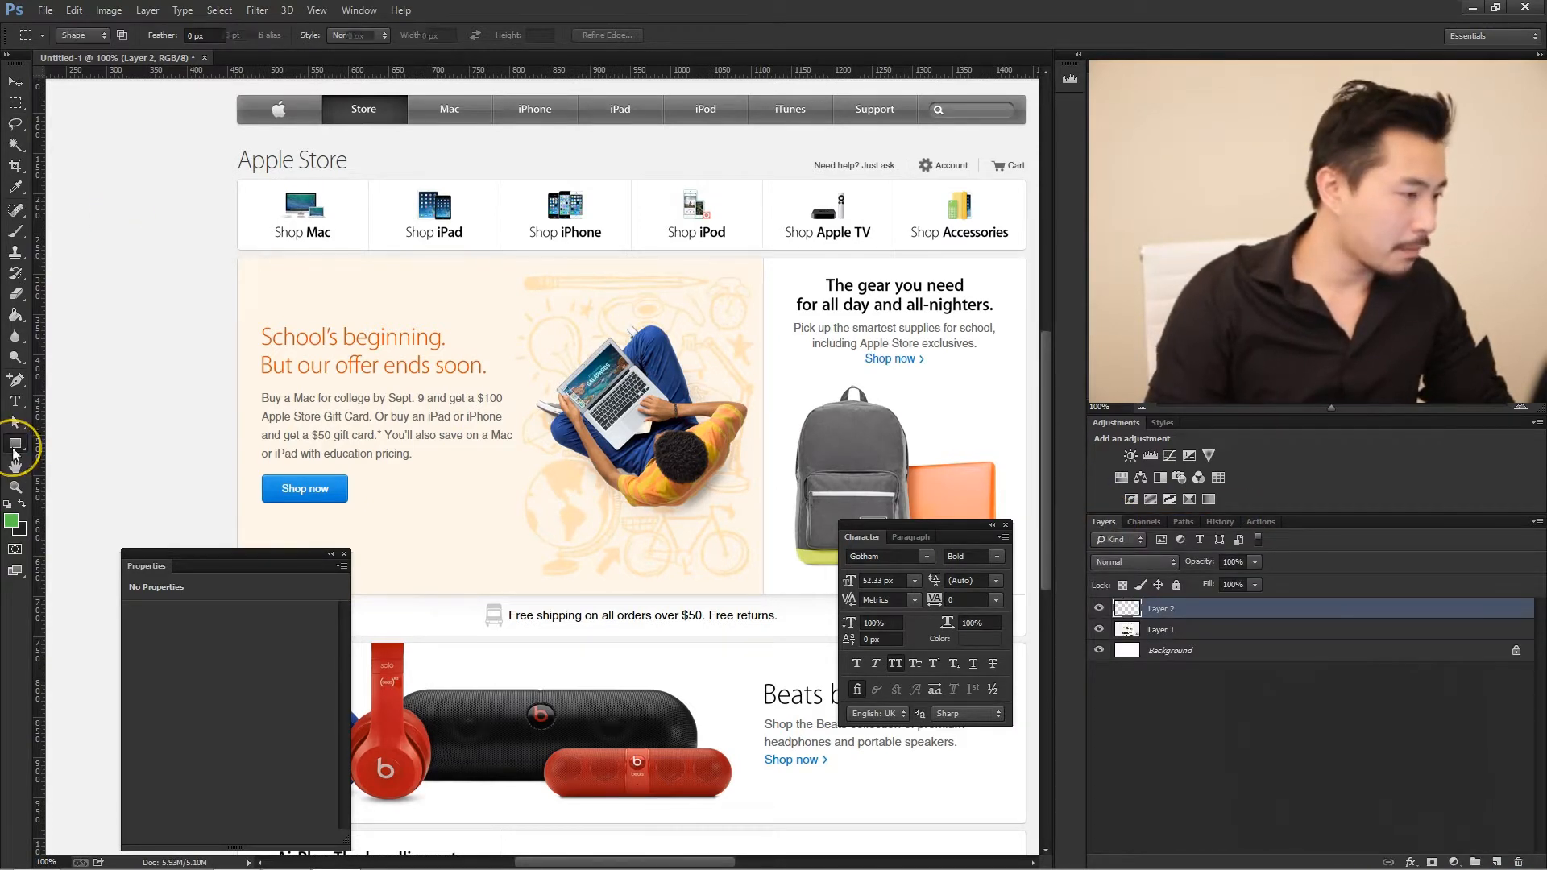
click(105, 456)
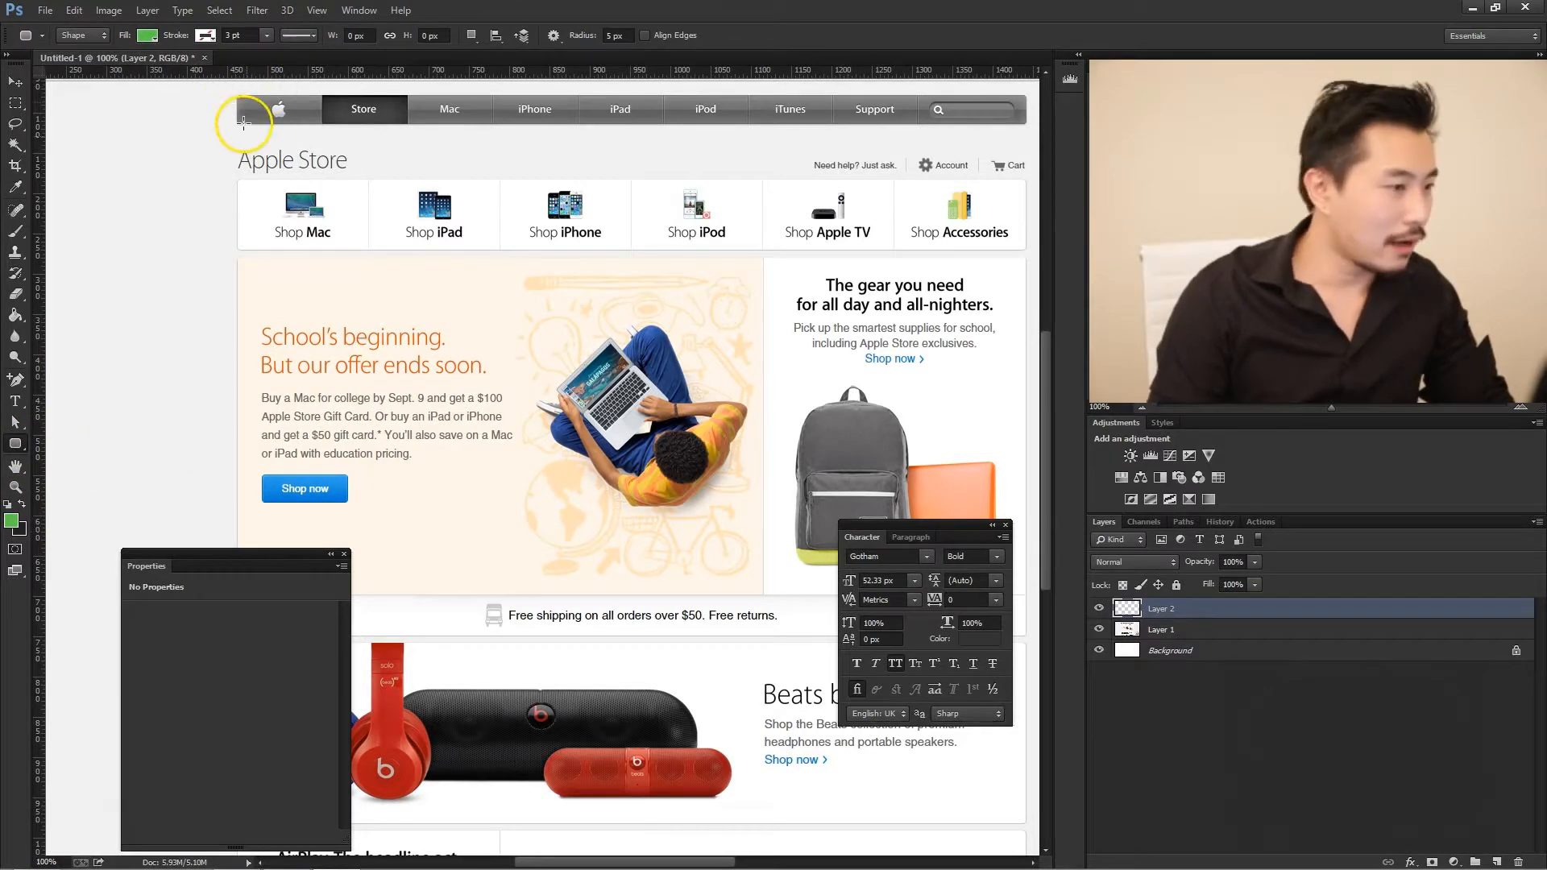
drag(232, 152, 327, 189)
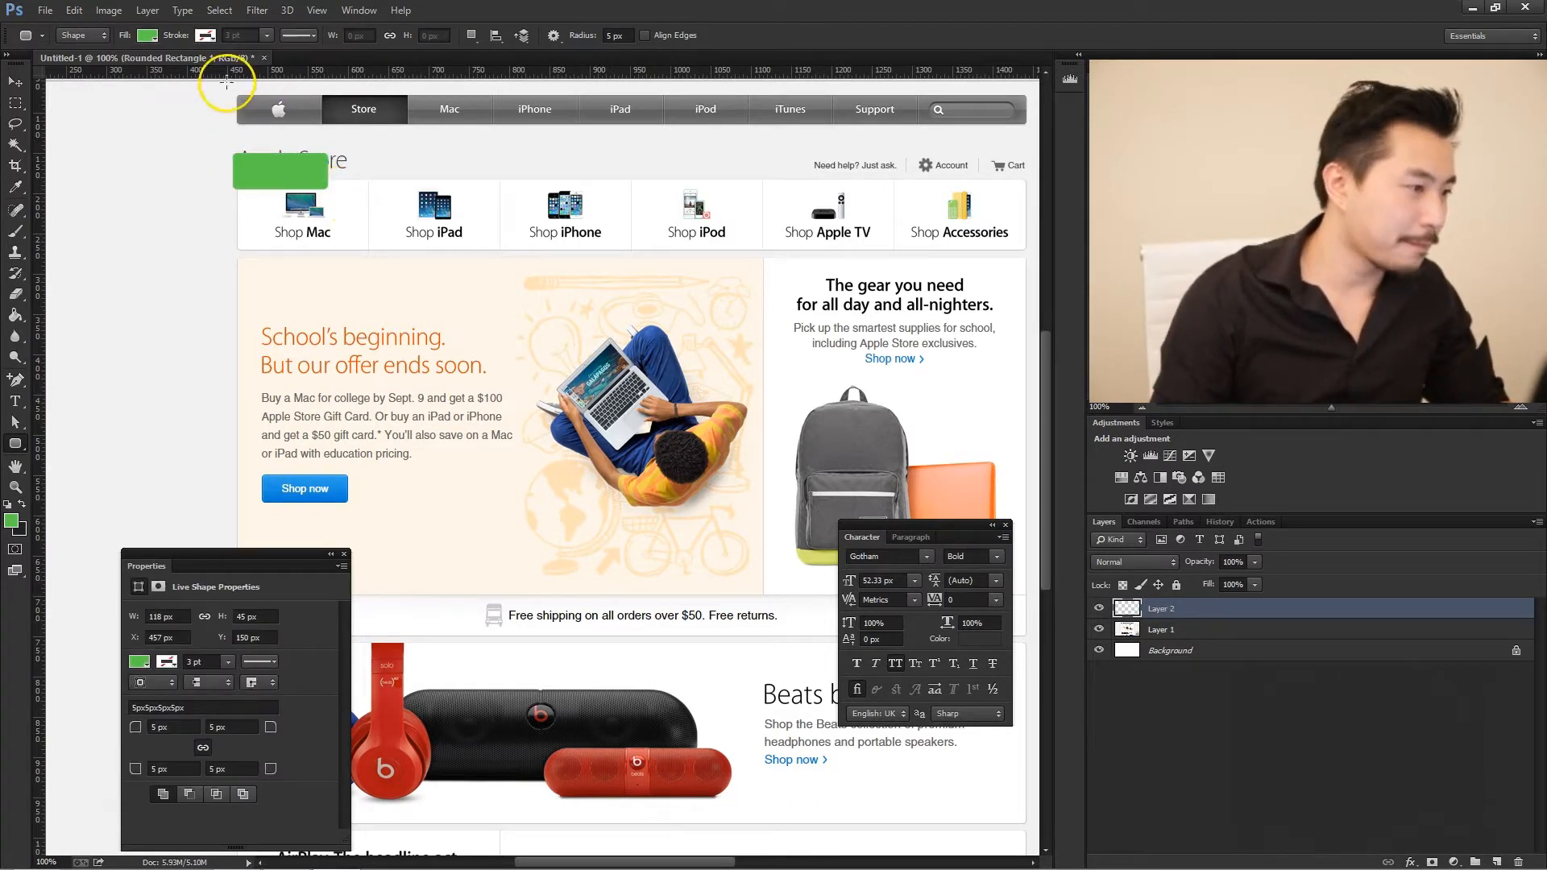
key(ctrl+z)
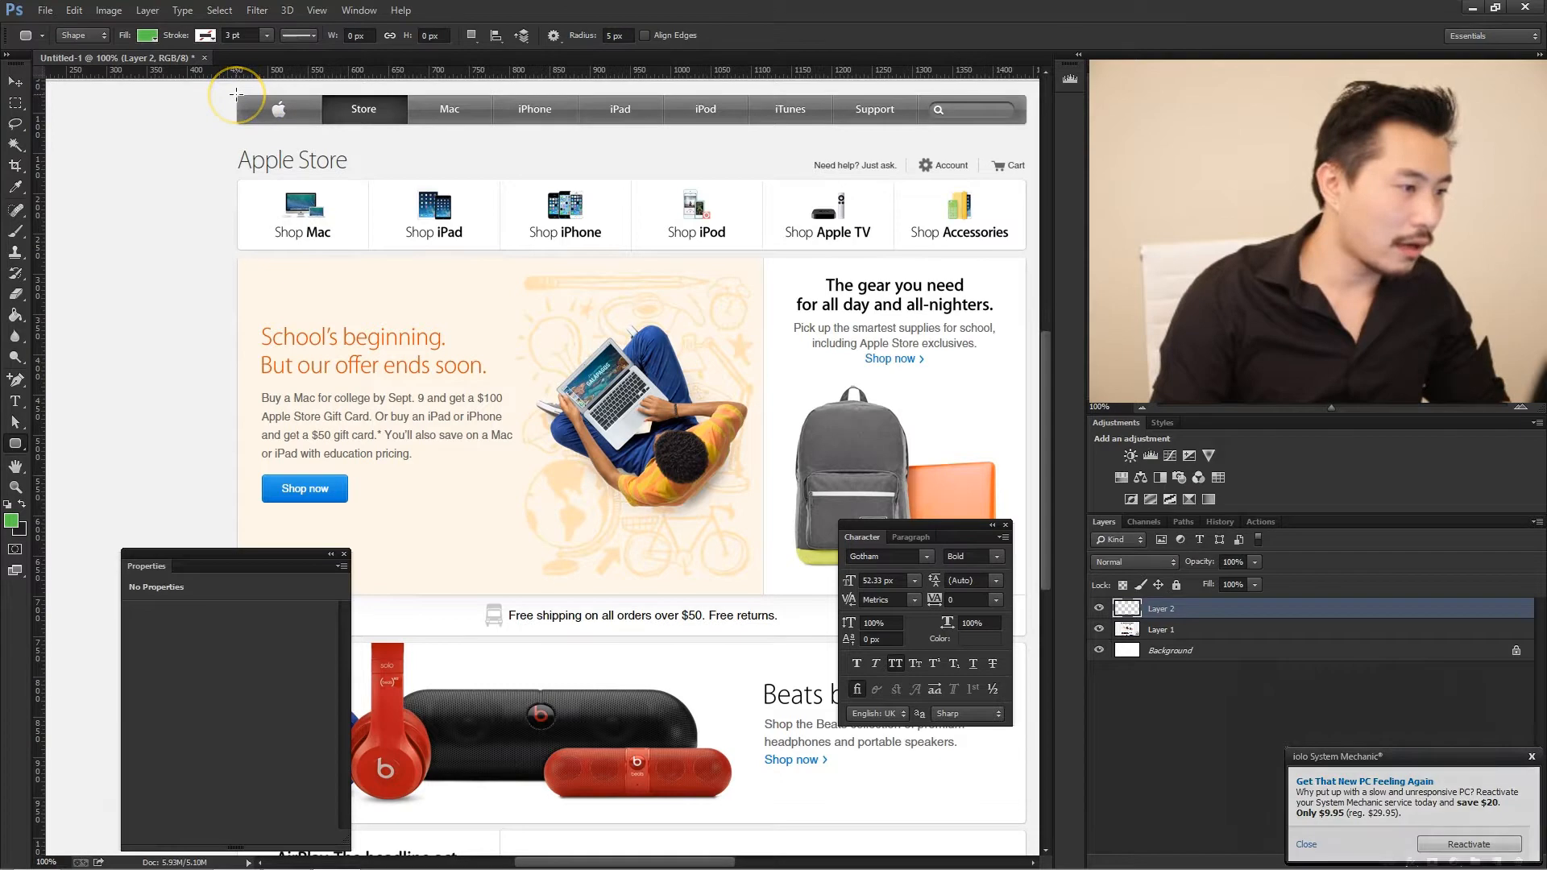
drag(235, 95, 1024, 122)
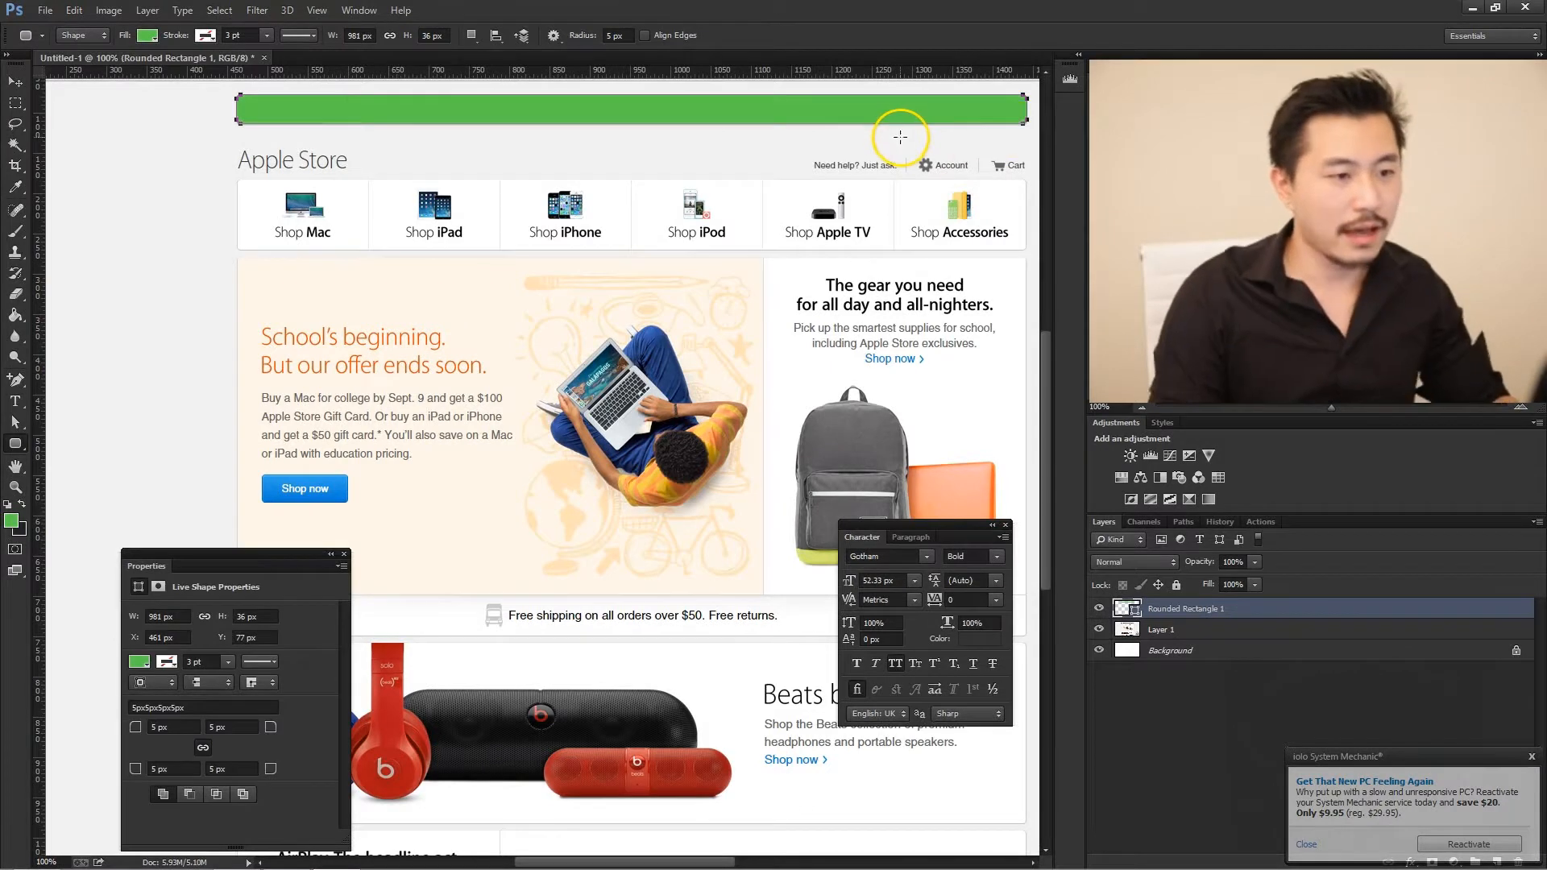
- Move the green rounded rectangle straight down below the navigation bar to about Y 181 px
key(v)
key(a)
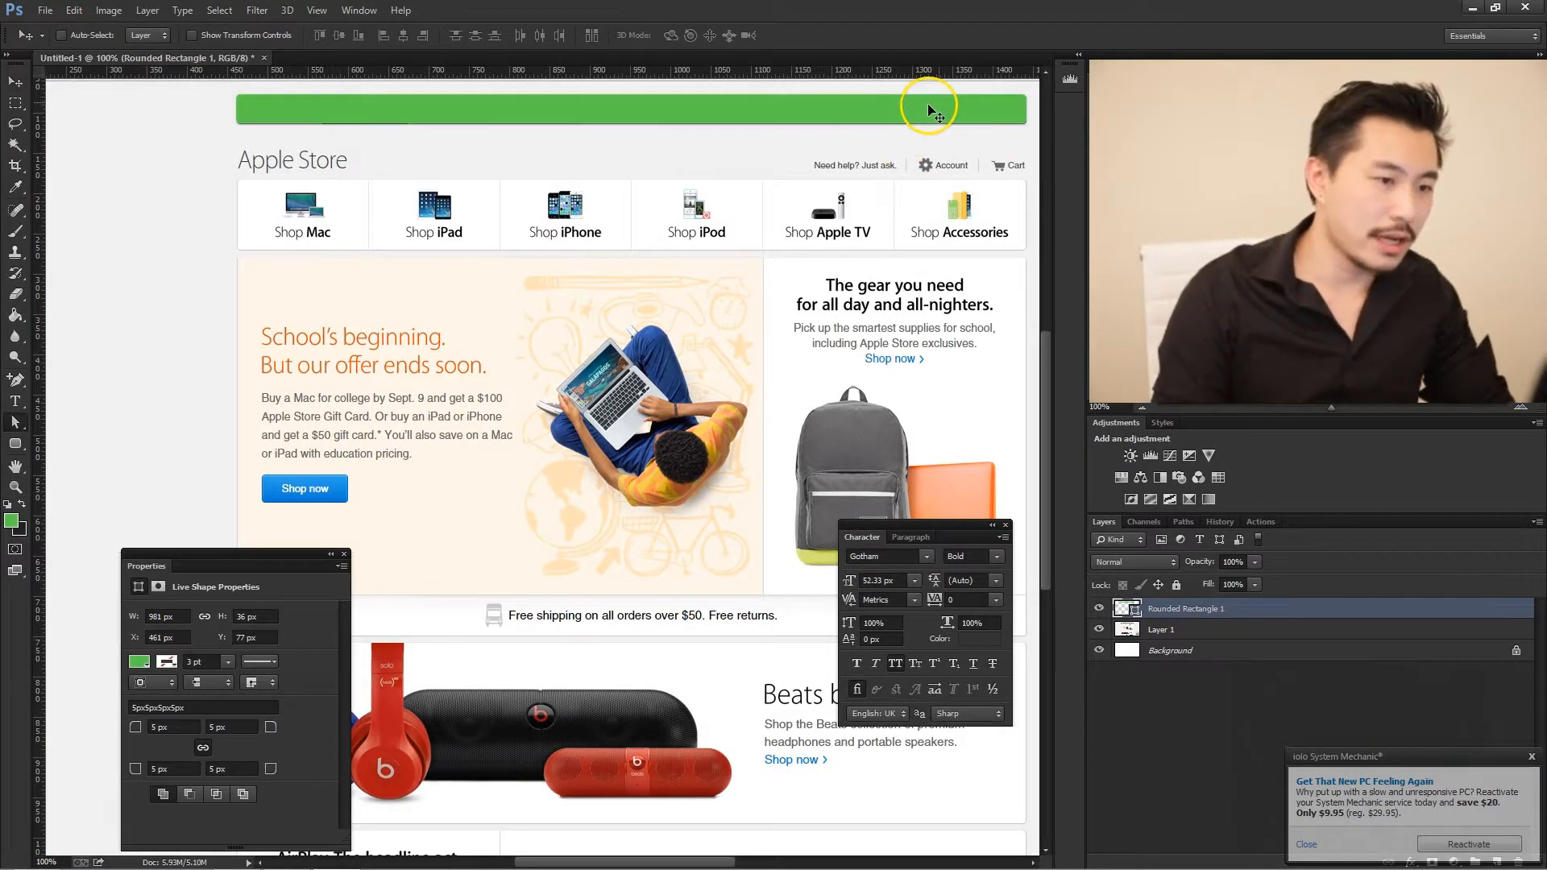
click(935, 109)
click(16, 83)
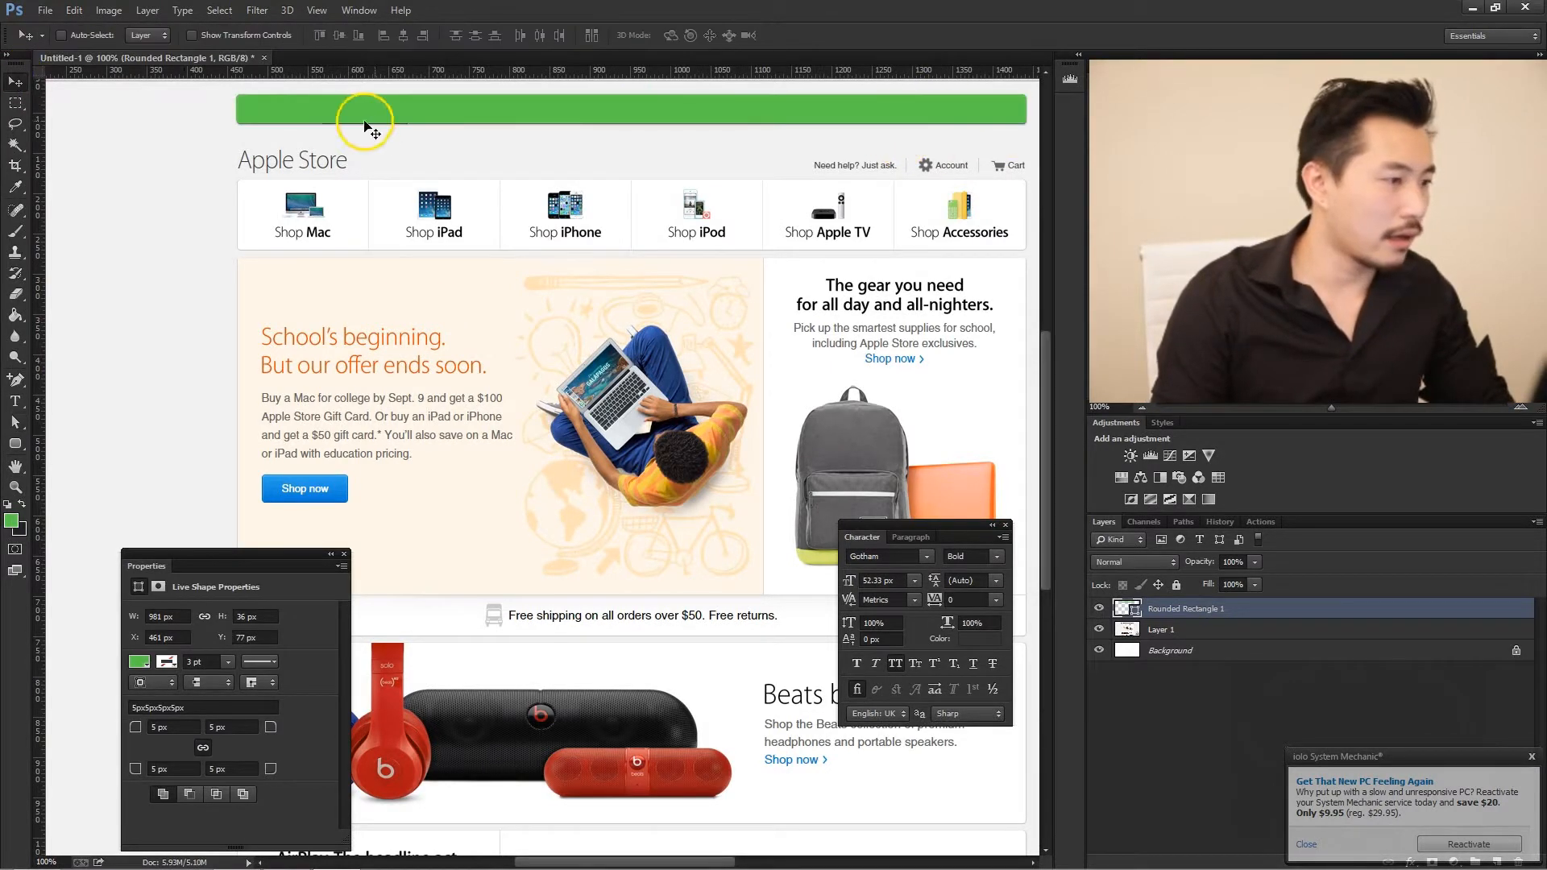
drag(432, 104, 483, 202)
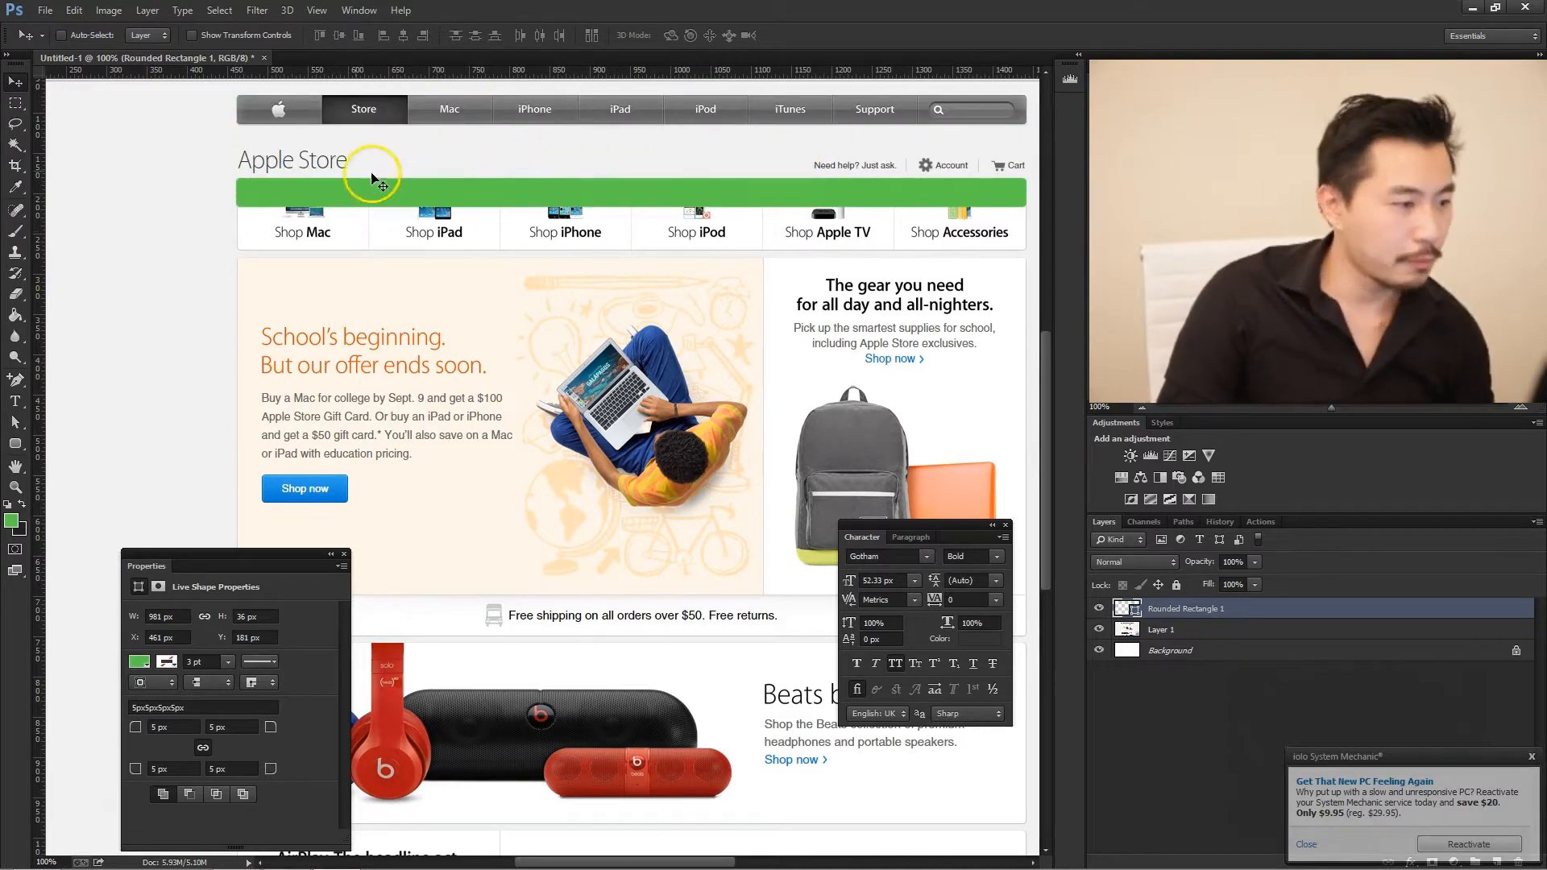
- Add a new layer directly above the screenshot and fill it with white (ffffff)
click(1207, 630)
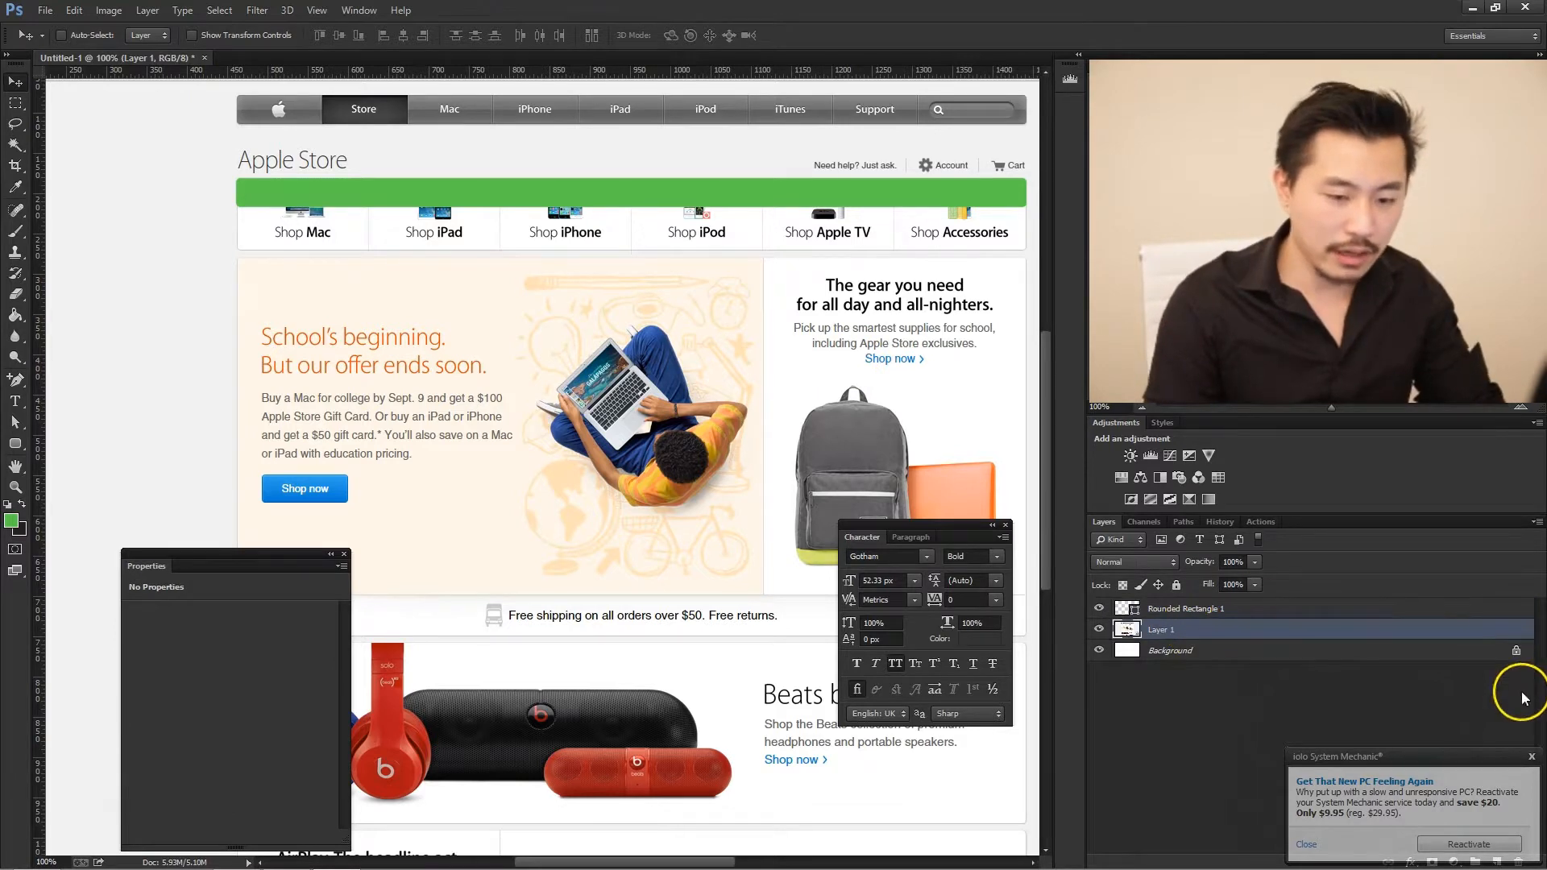
click(1529, 759)
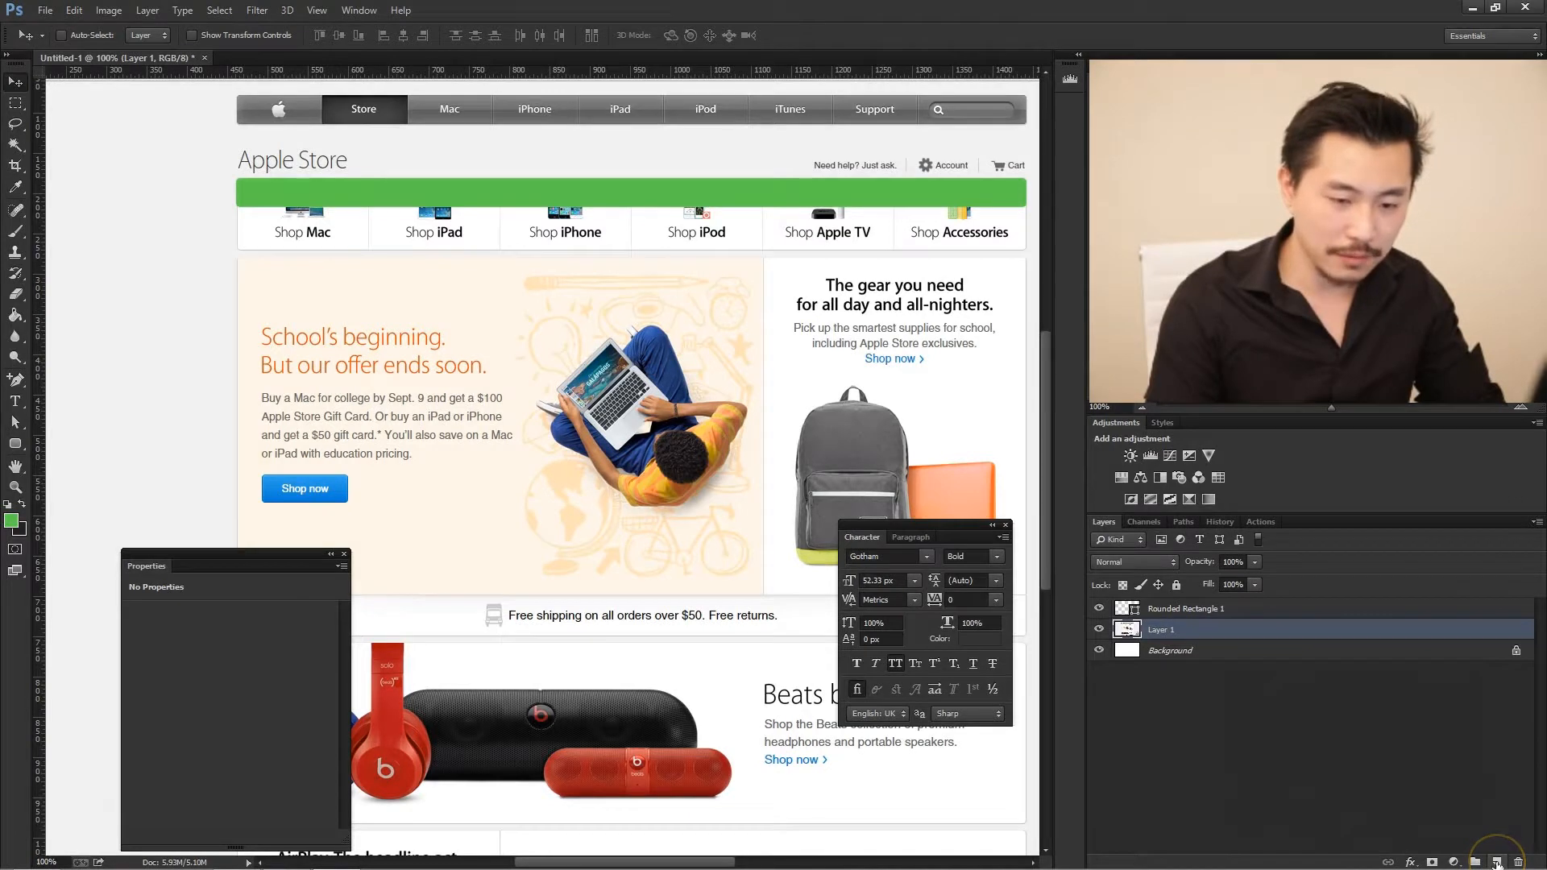
click(1495, 861)
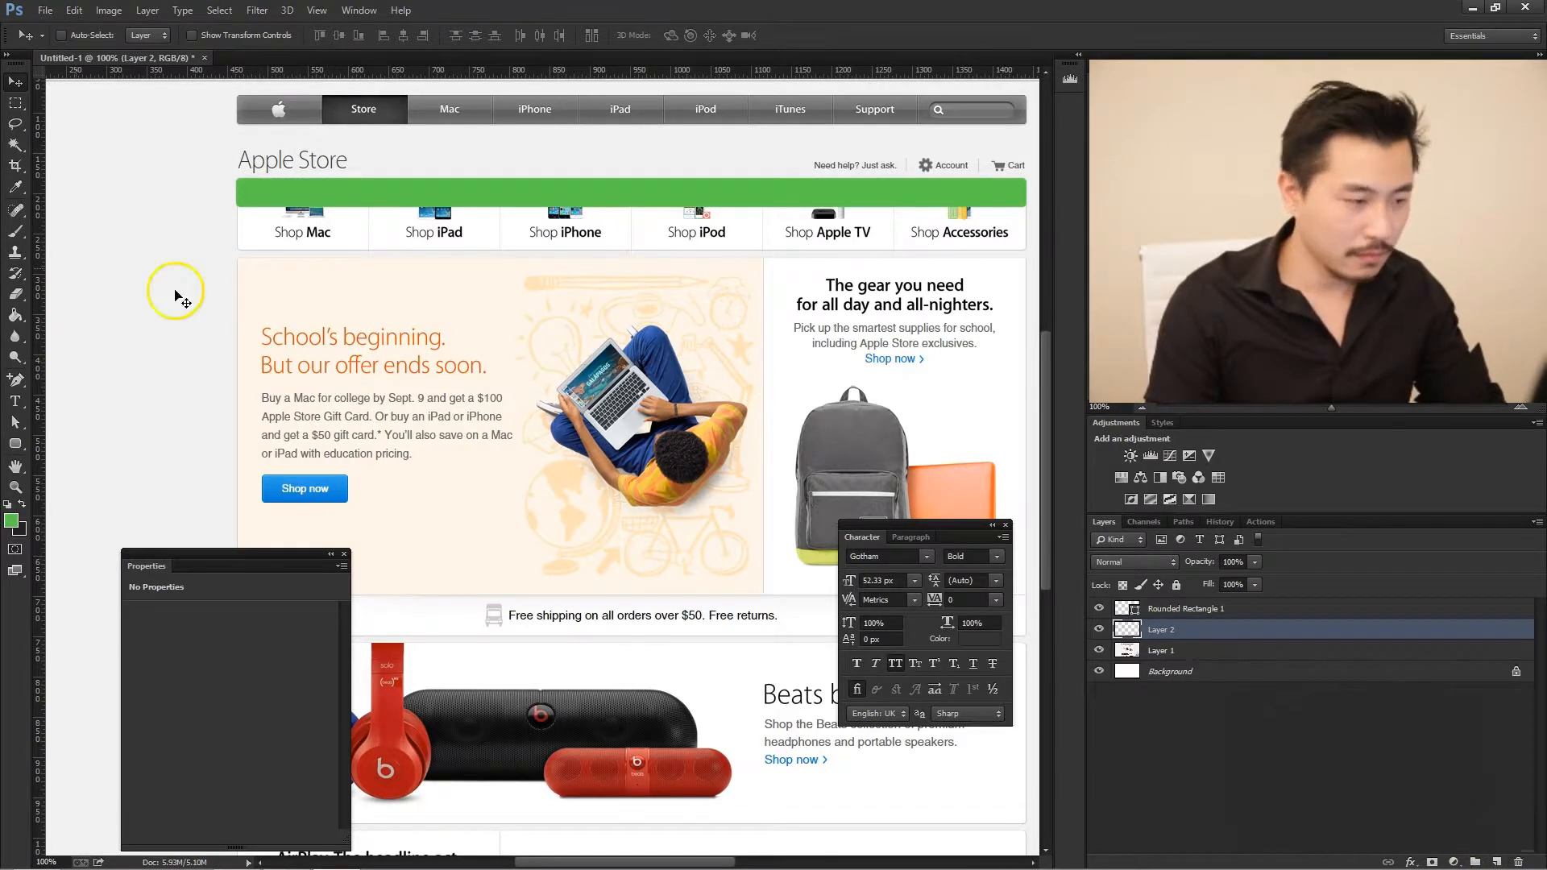
click(14, 315)
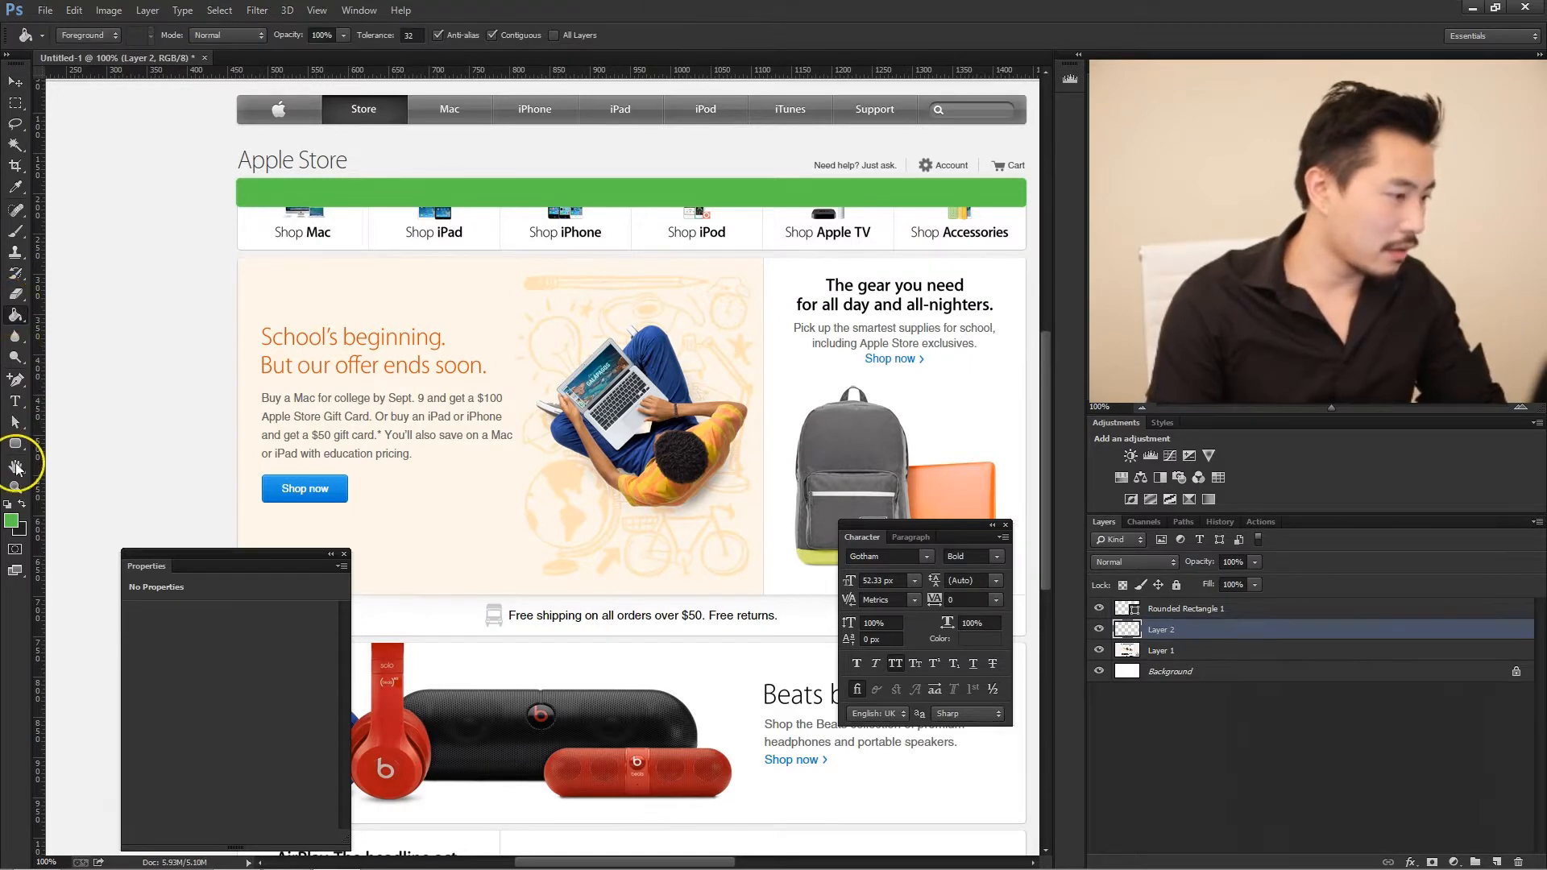
click(11, 520)
text(ffffff)
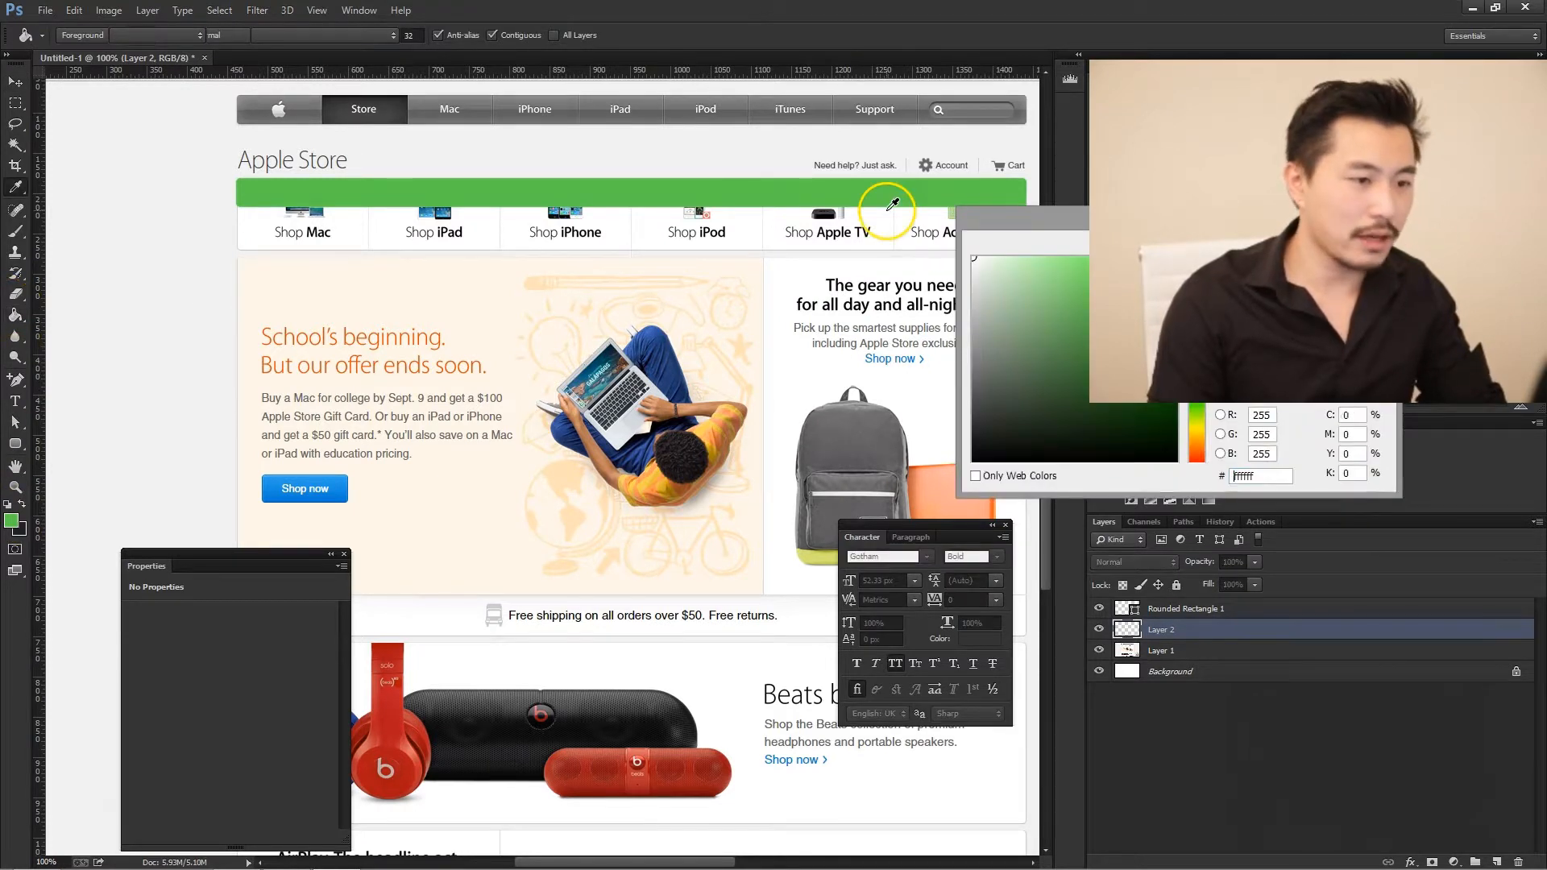
key(Return)
click(817, 314)
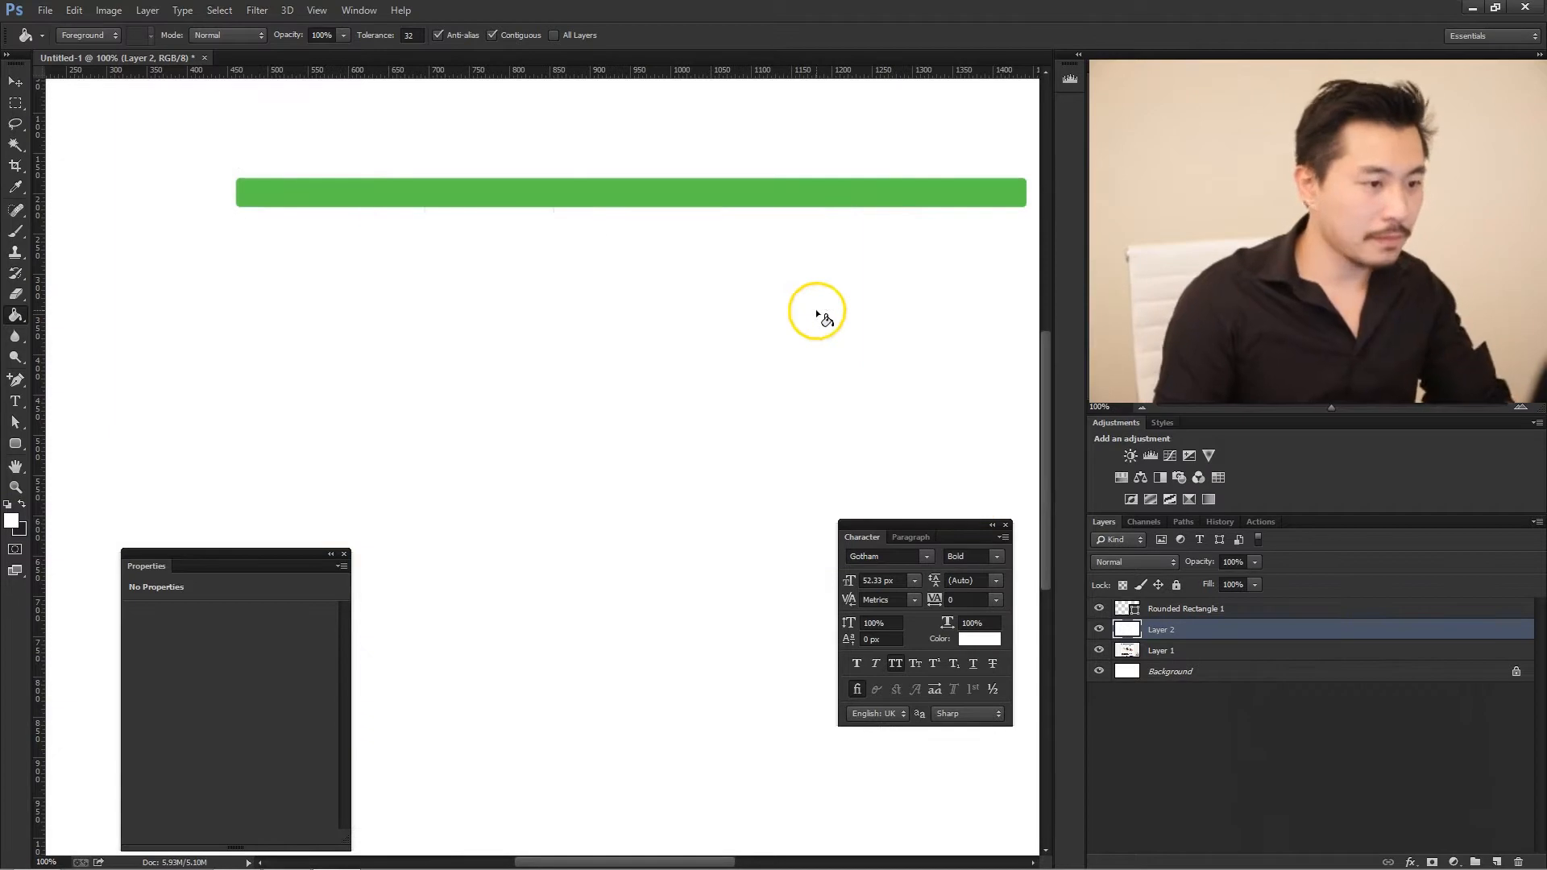
- Delete a rectangular area of the white layer around the original navigation bar so only the bar shows through
key(m)
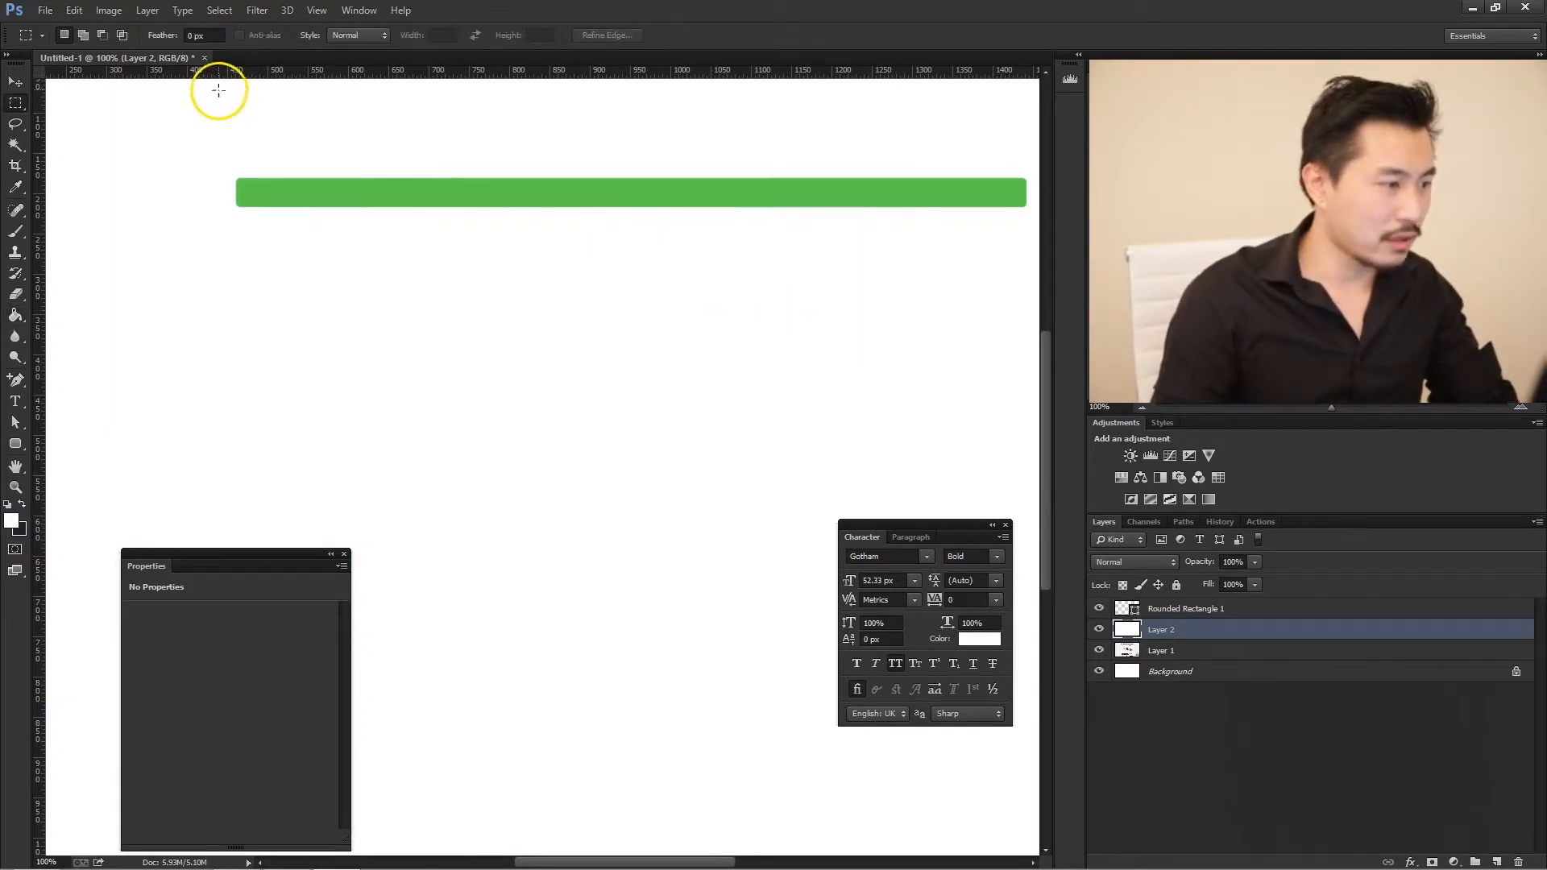
drag(221, 87, 1036, 148)
key(ctrl+d)
key(ctrl+shift+d)
key(Delete)
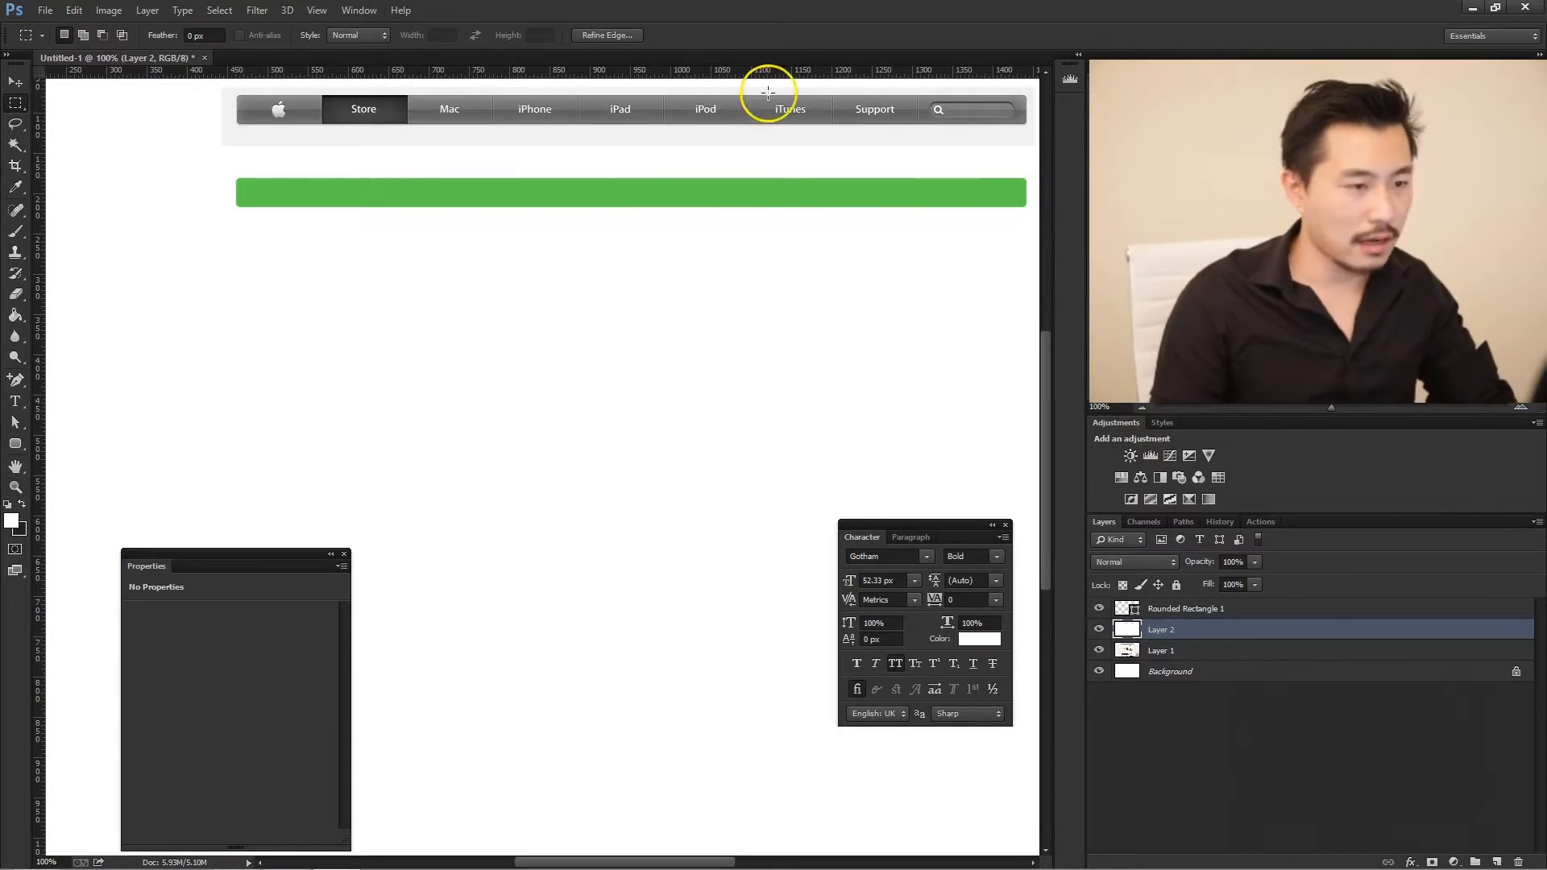
- Merge the white mask layer with the screenshot layer beneath it
click(1170, 649)
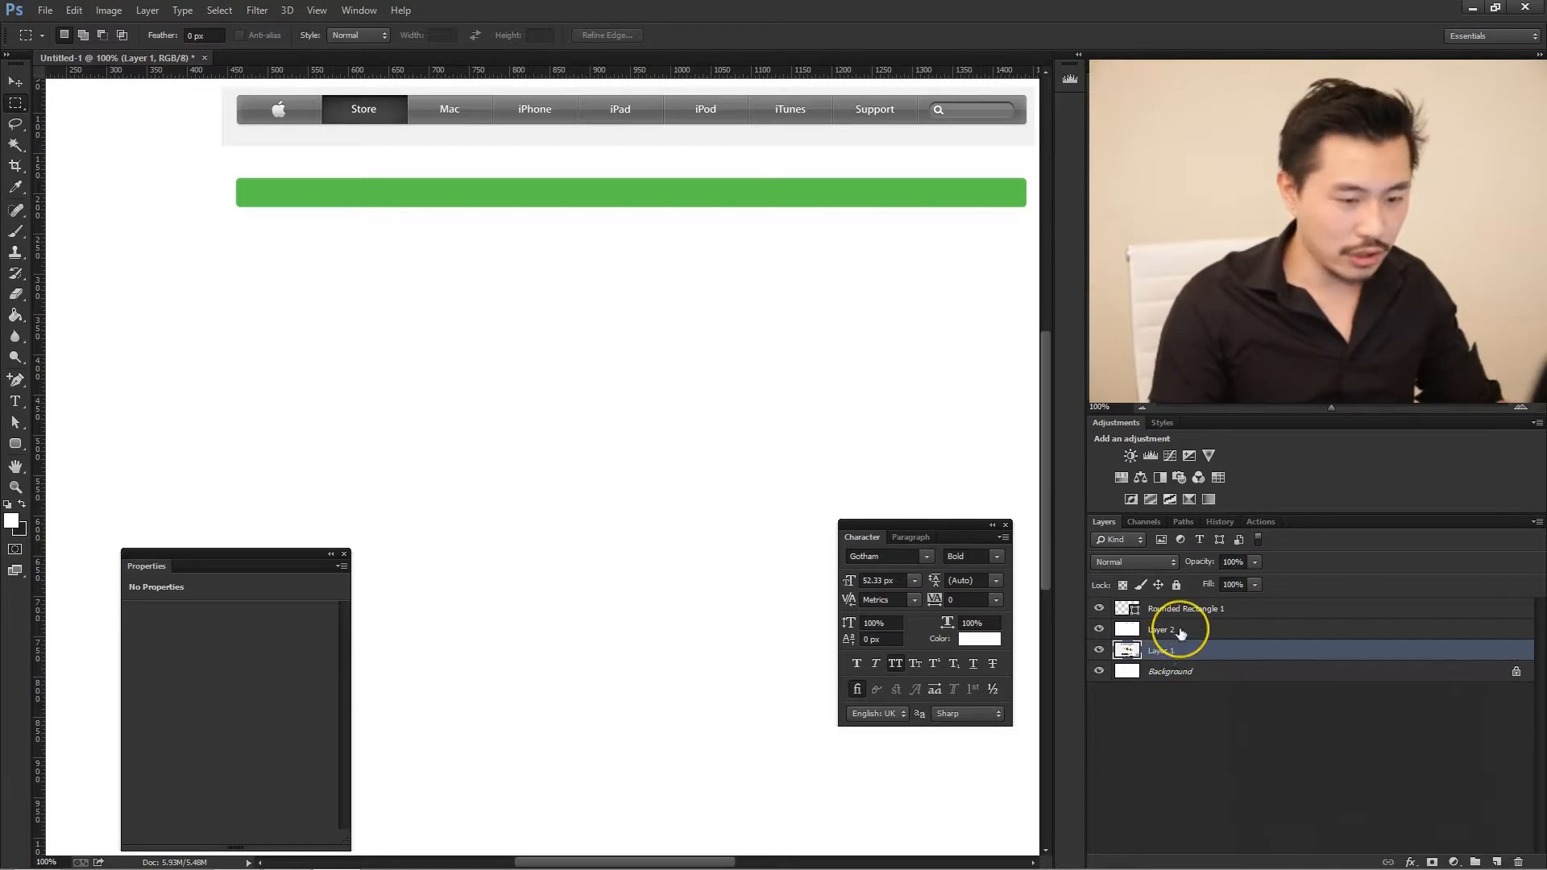
shift+click(1175, 631)
right_click(1179, 631)
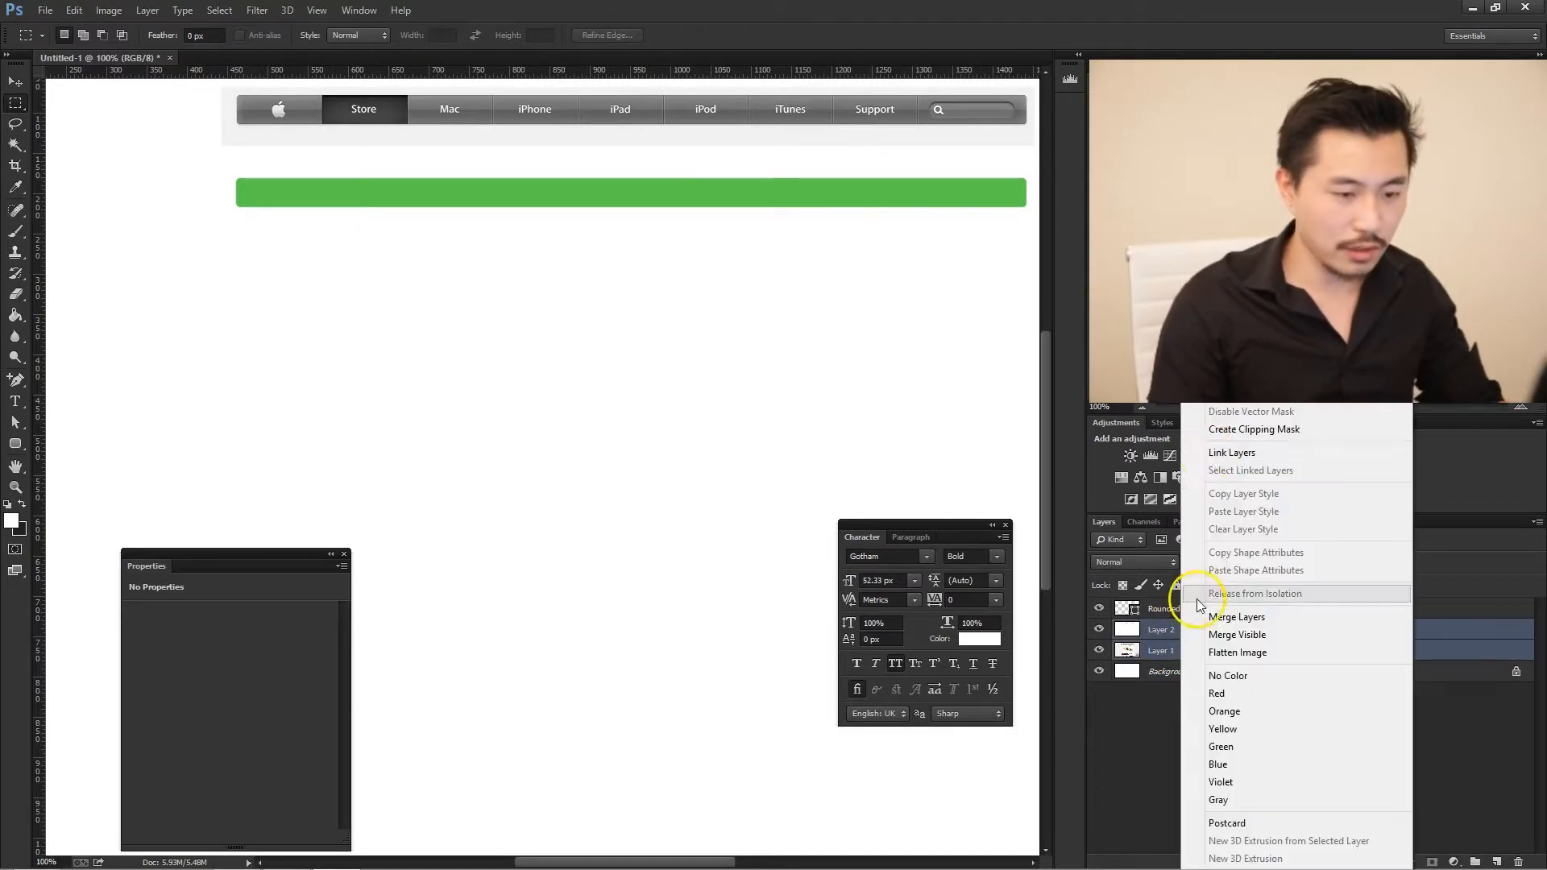
click(1237, 616)
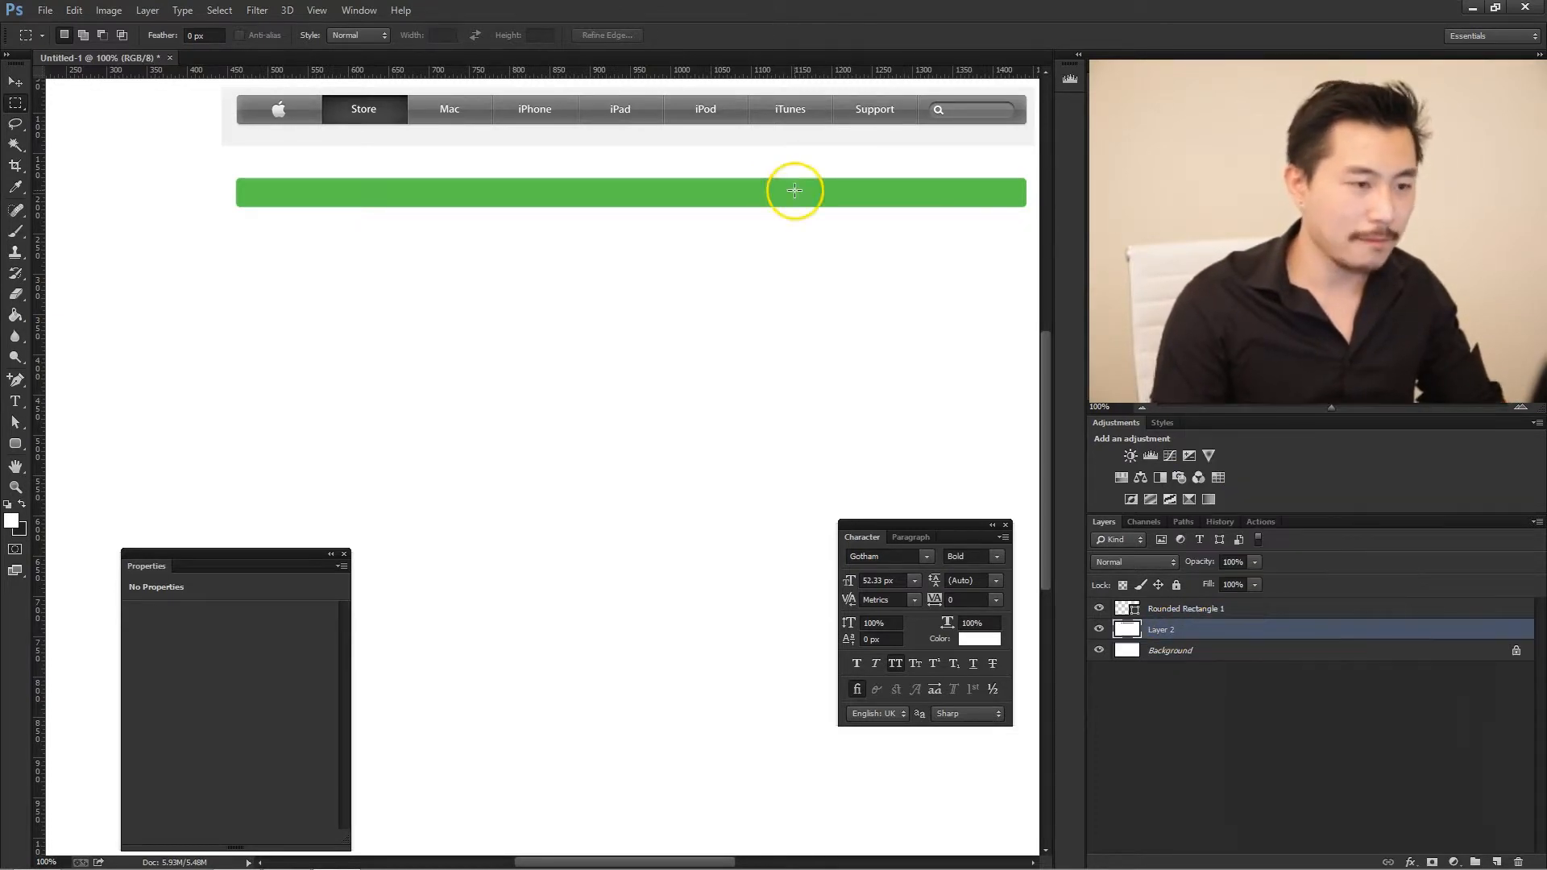
- Toggle the visibility of the rounded rectangle and the merged screenshot layer to check what each one holds
click(1097, 609)
click(1098, 609)
click(1098, 630)
click(1097, 630)
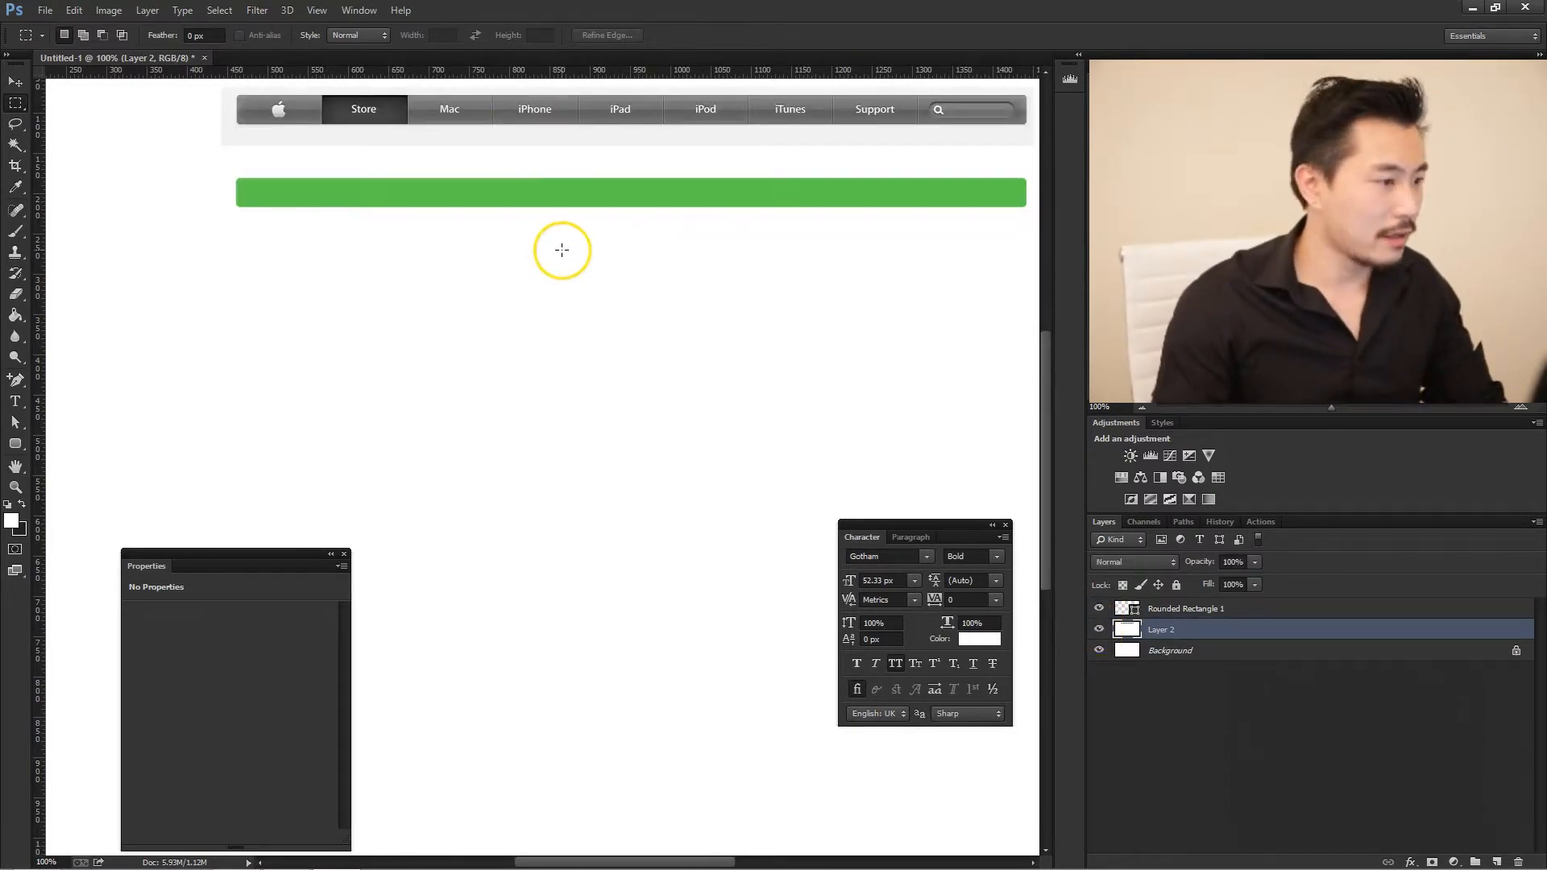
- Add a gradient overlay to the rounded rectangle layer and open its gradient for editing
click(1284, 610)
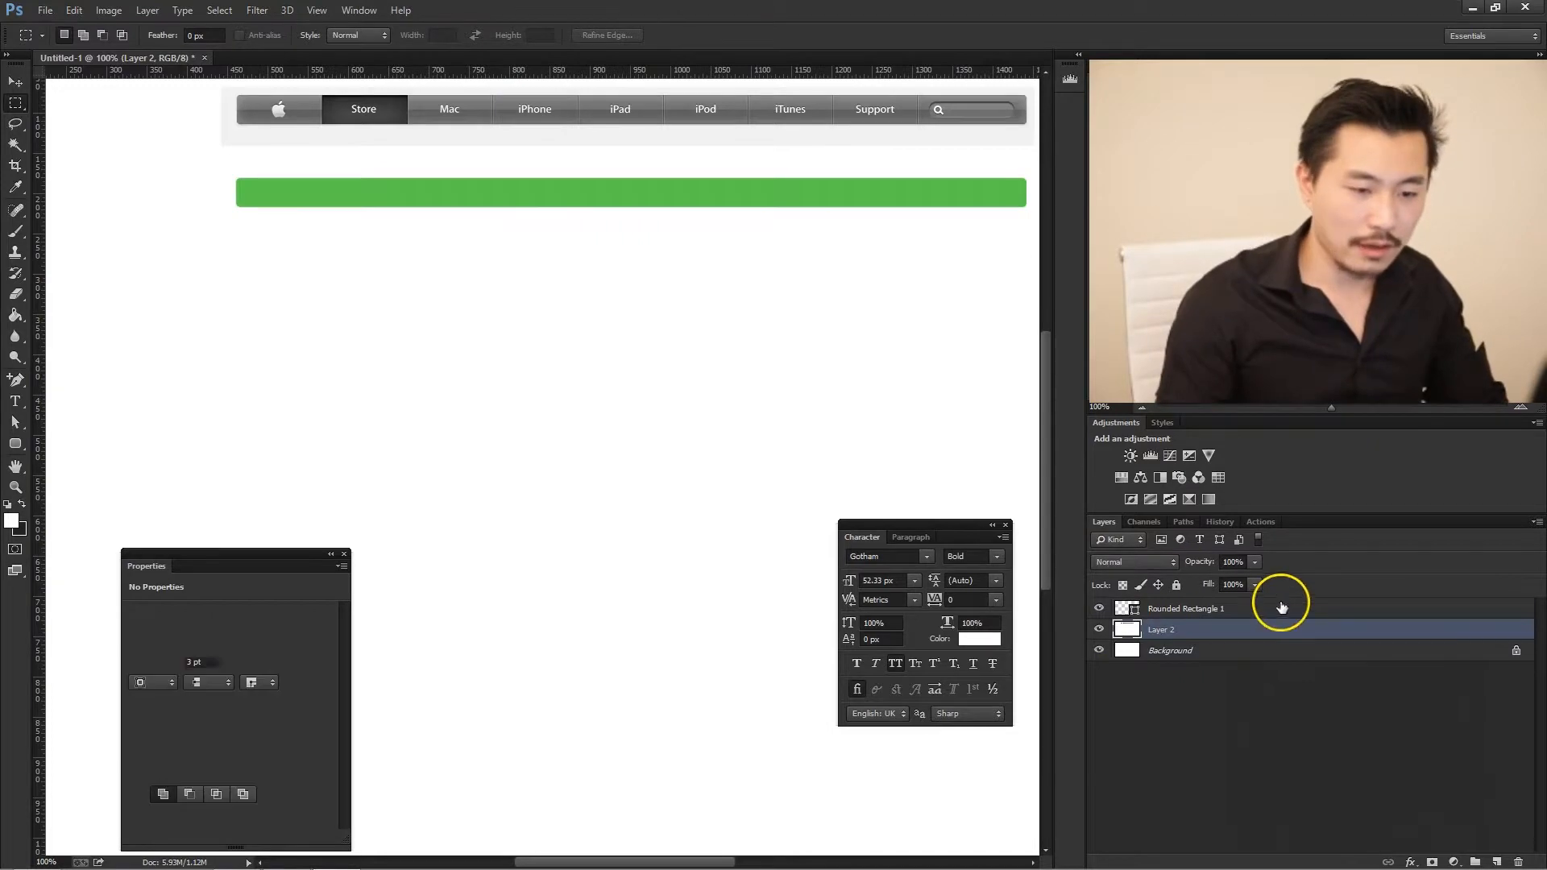
double_click(1513, 619)
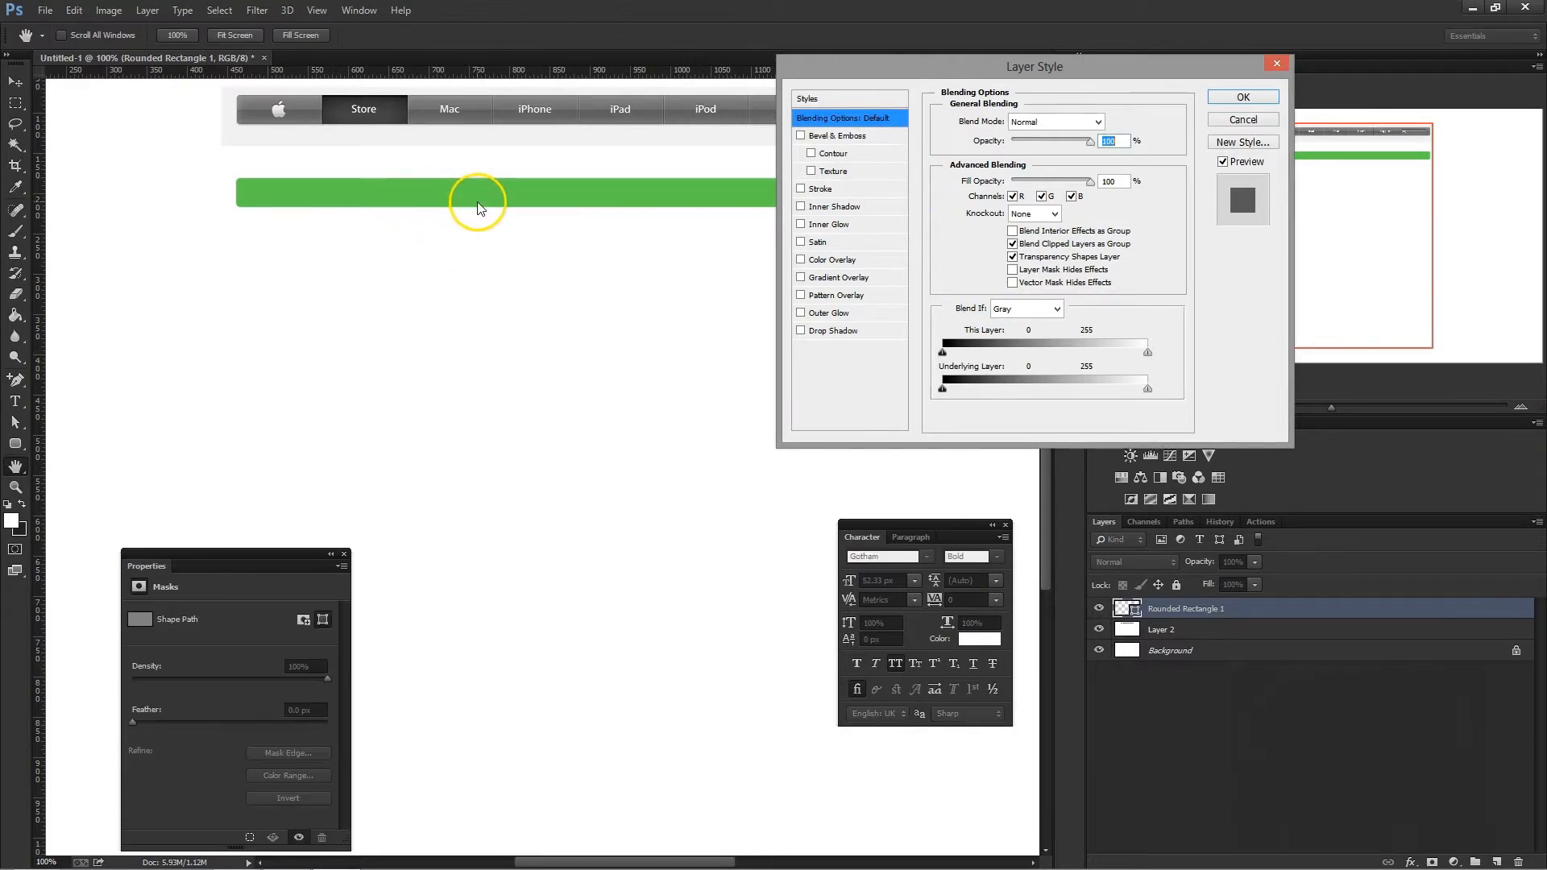
click(852, 278)
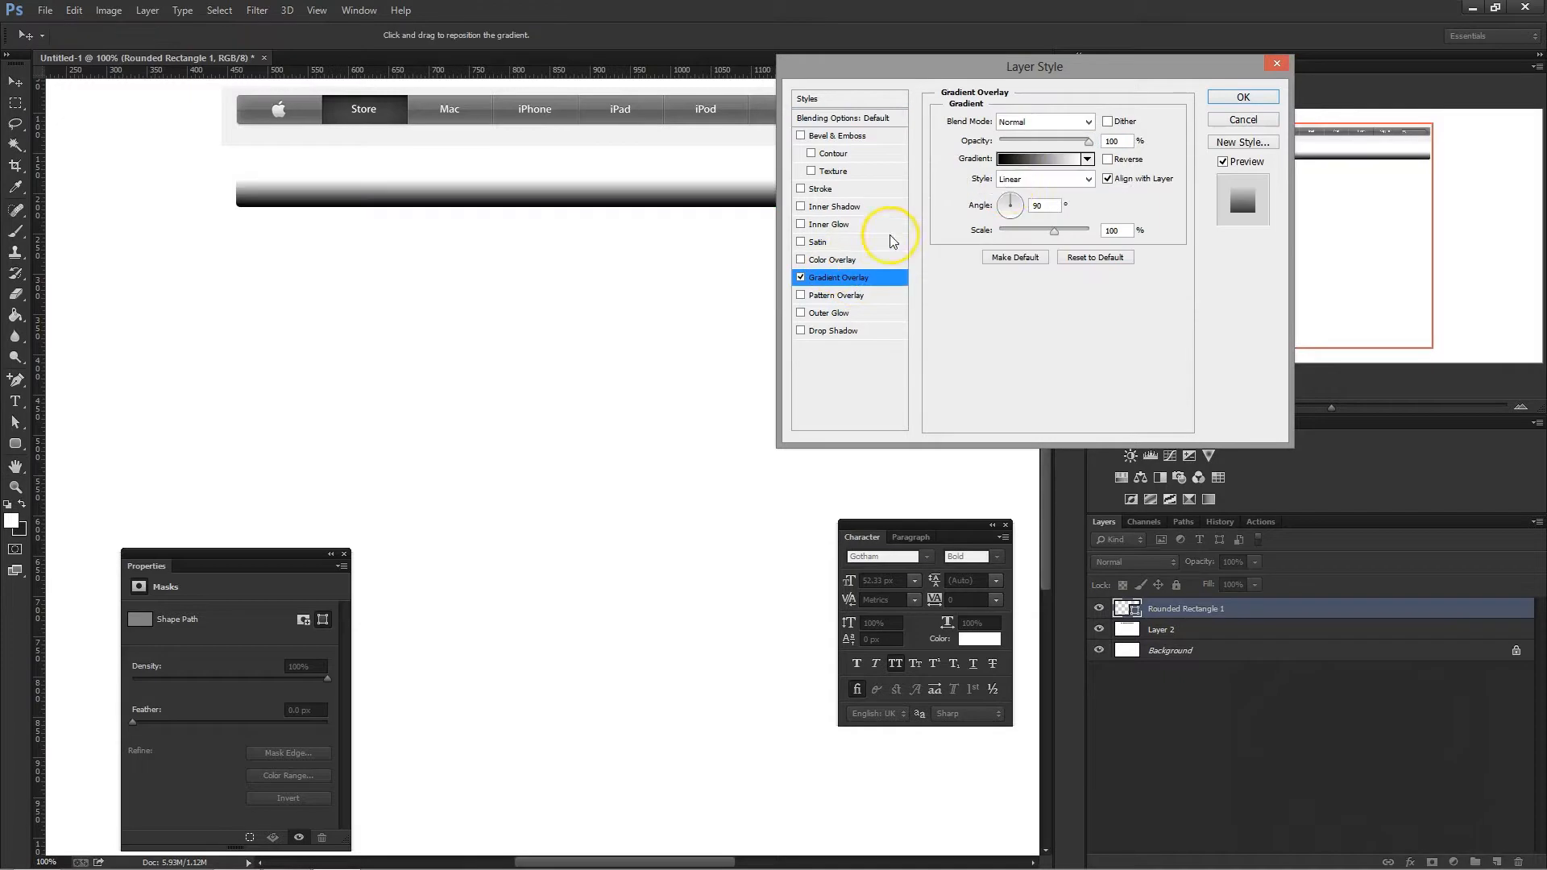
click(1013, 165)
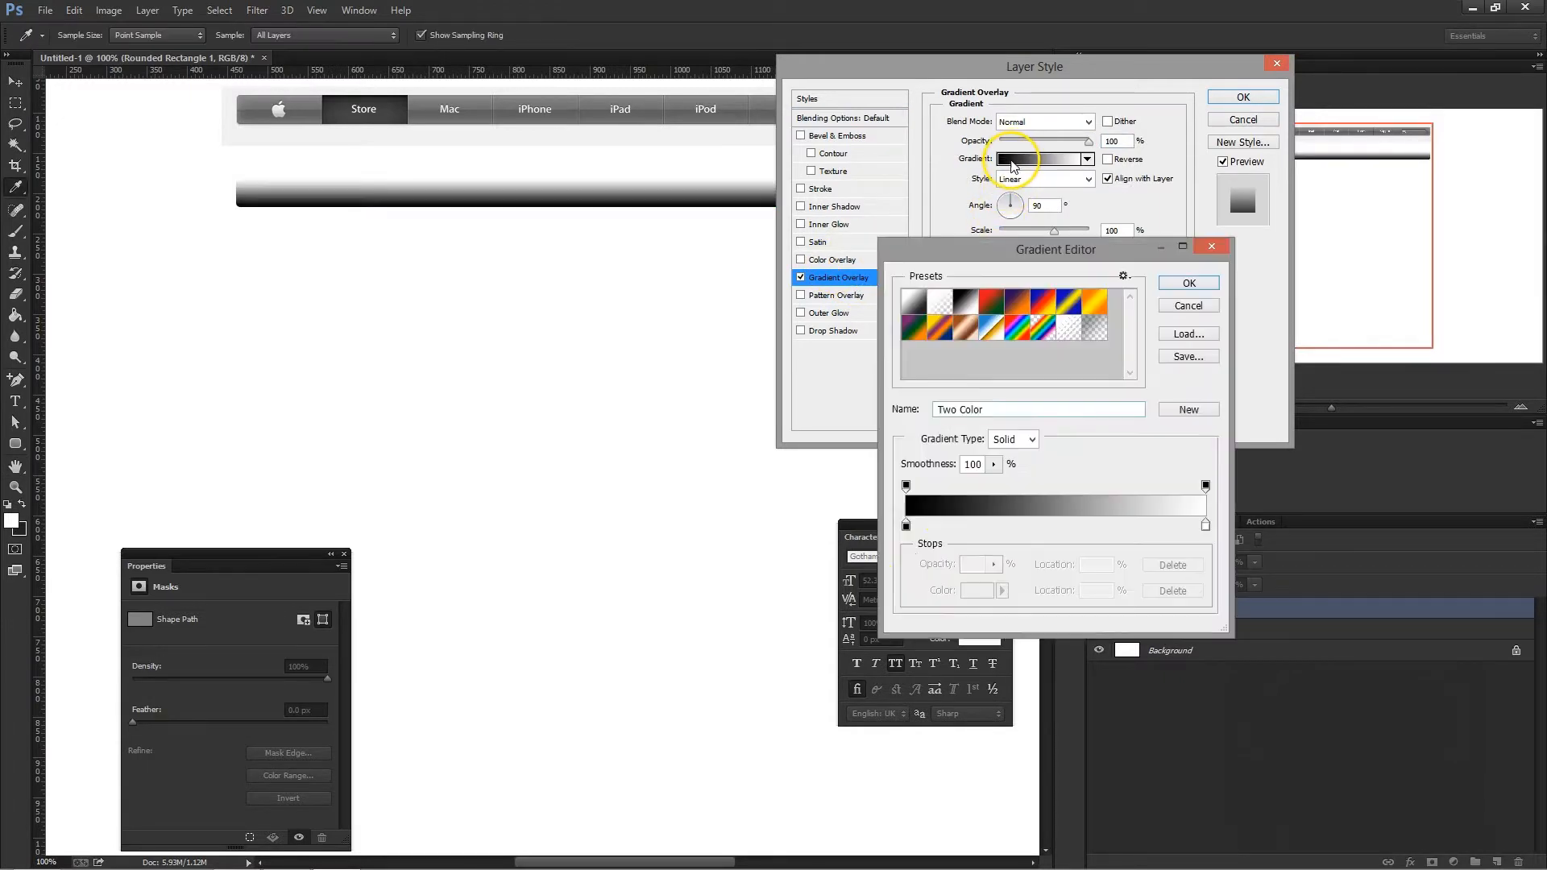
- Set the gradient's start stop at 0% to a grey sampled from the lower part of the original navigation bar
click(905, 528)
click(977, 592)
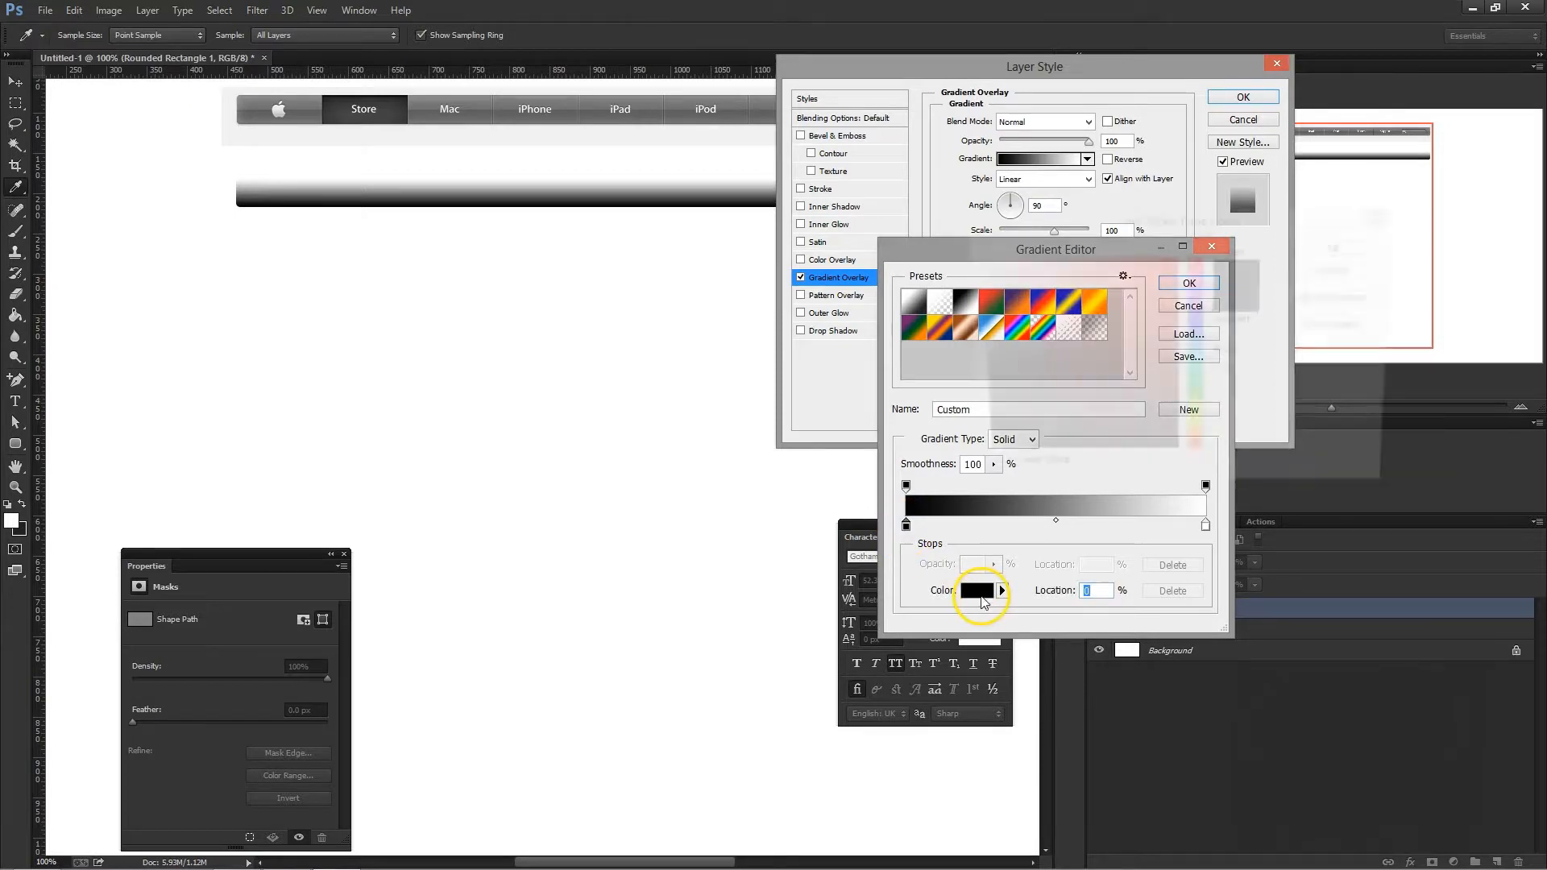
click(494, 115)
click(1319, 252)
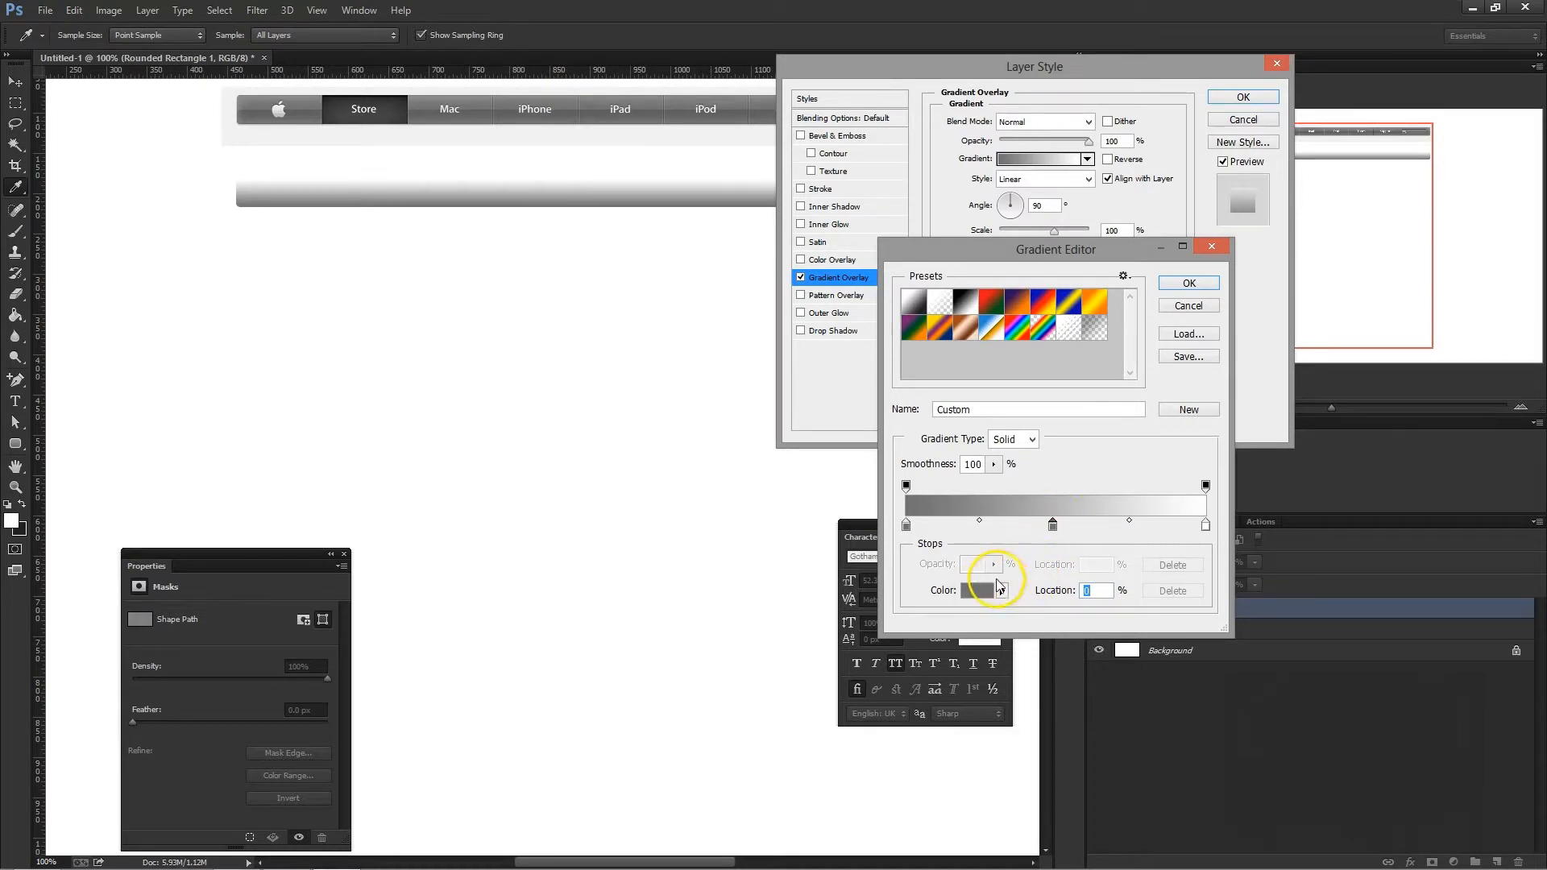
- Colour a middle gradient stop at 49% with the grey 707070 sampled near the middle of the original bar
click(982, 593)
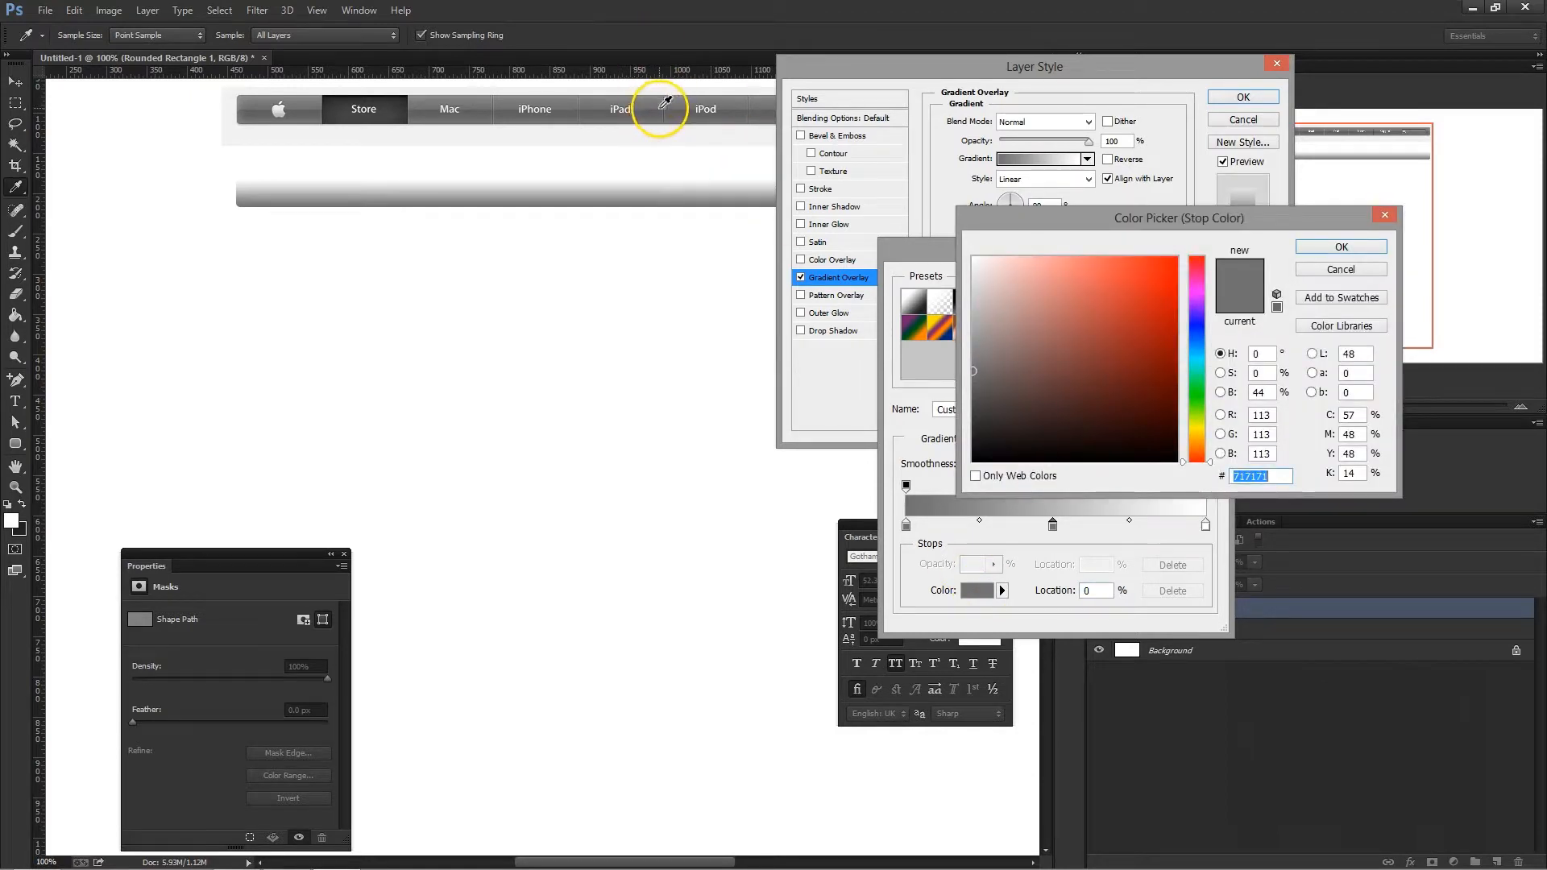
click(660, 108)
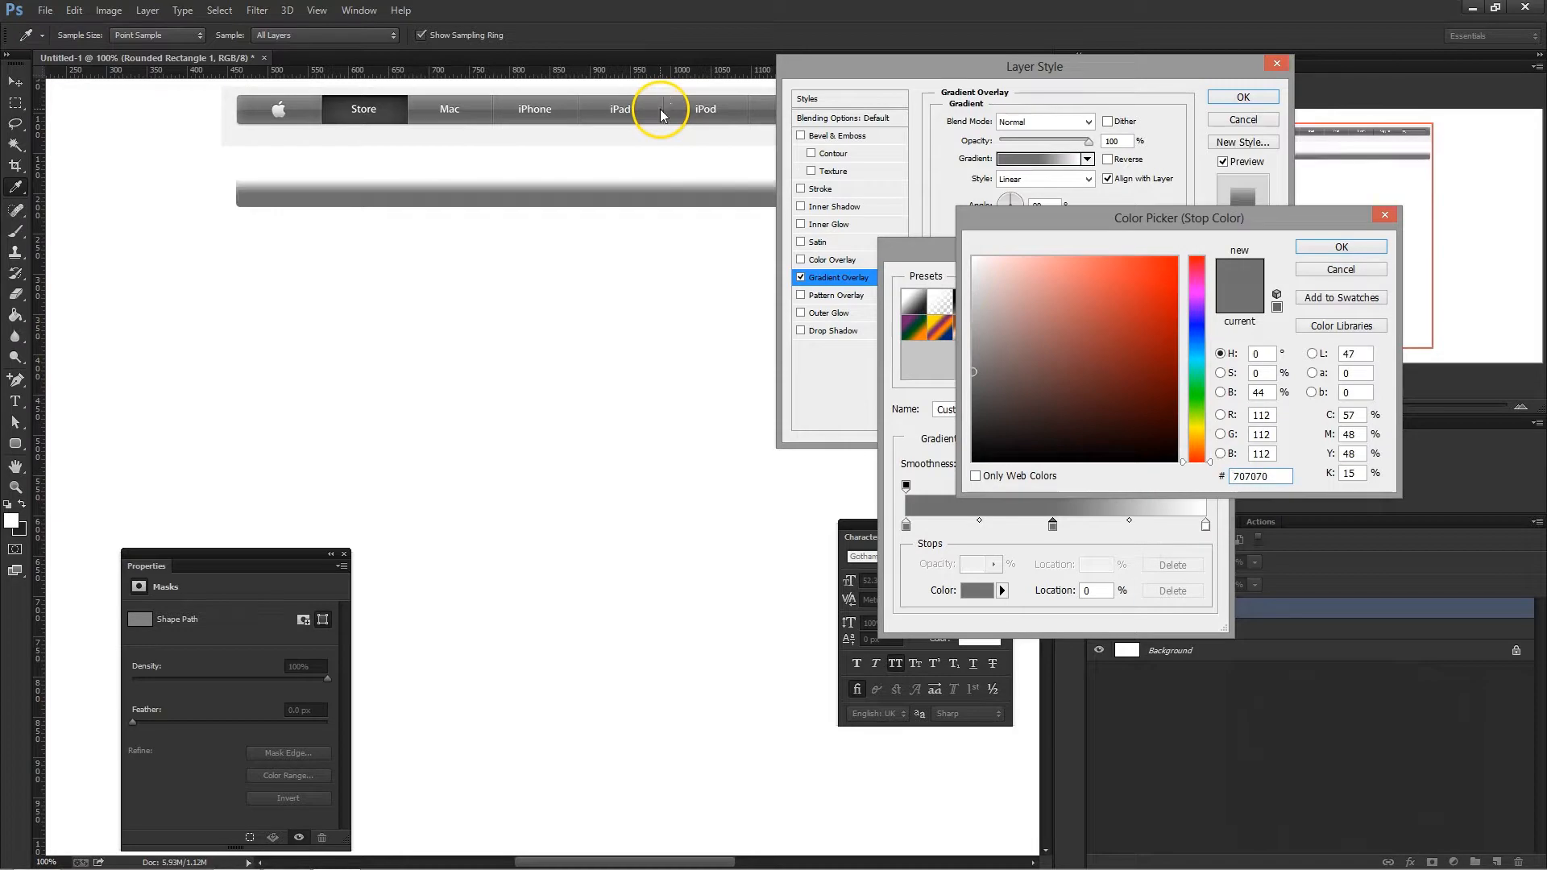
click(1341, 248)
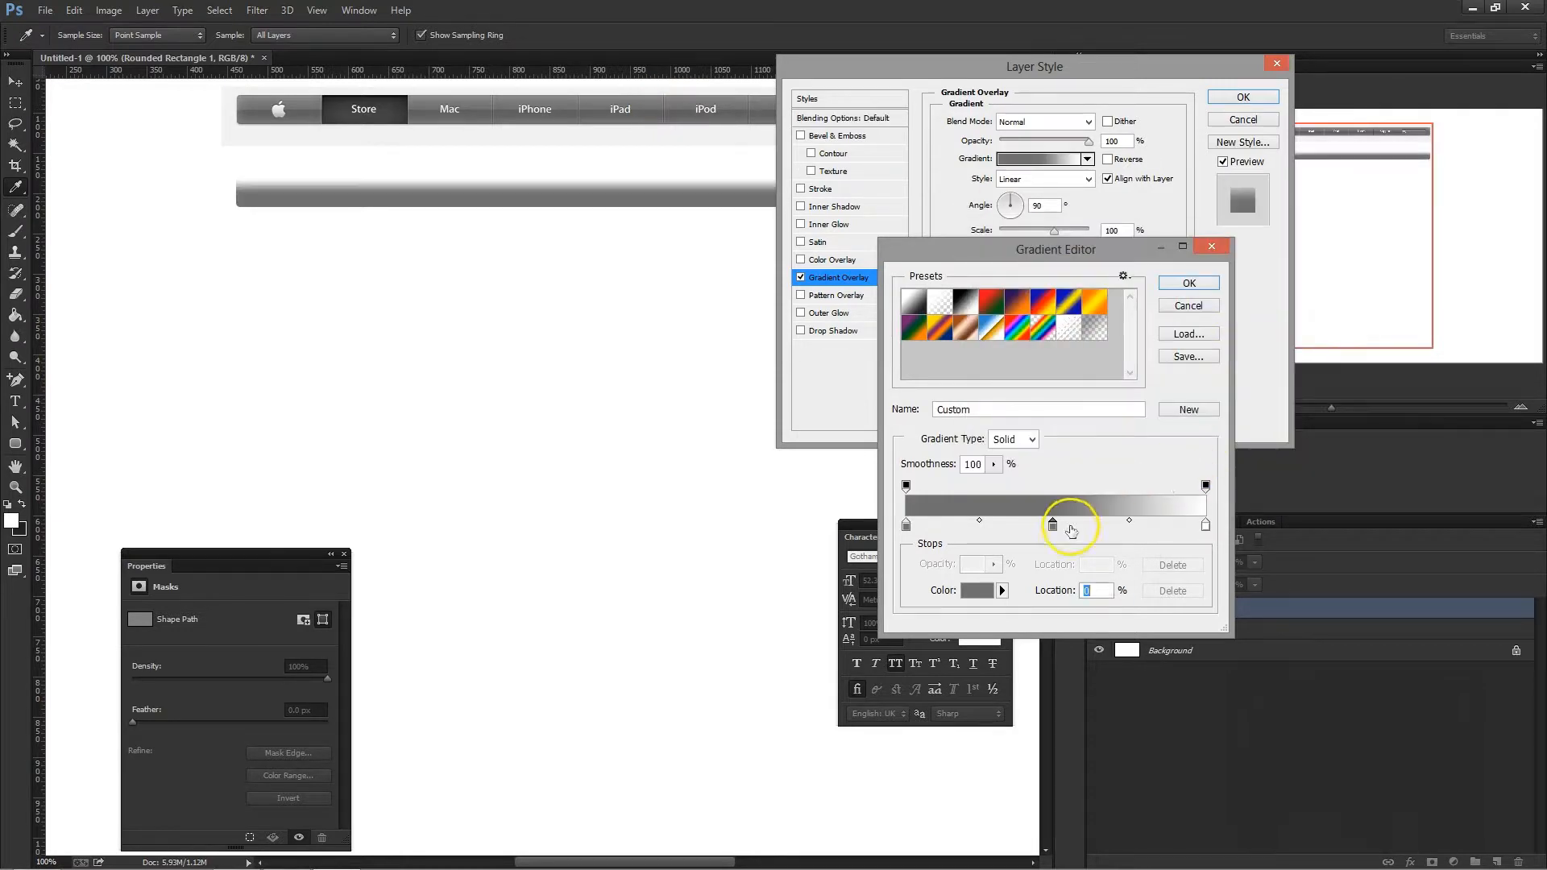
- Place another middle stop at 51% and sample its grey from the original bar between iPad and iPod, just above its midline
drag(1068, 533, 1067, 533)
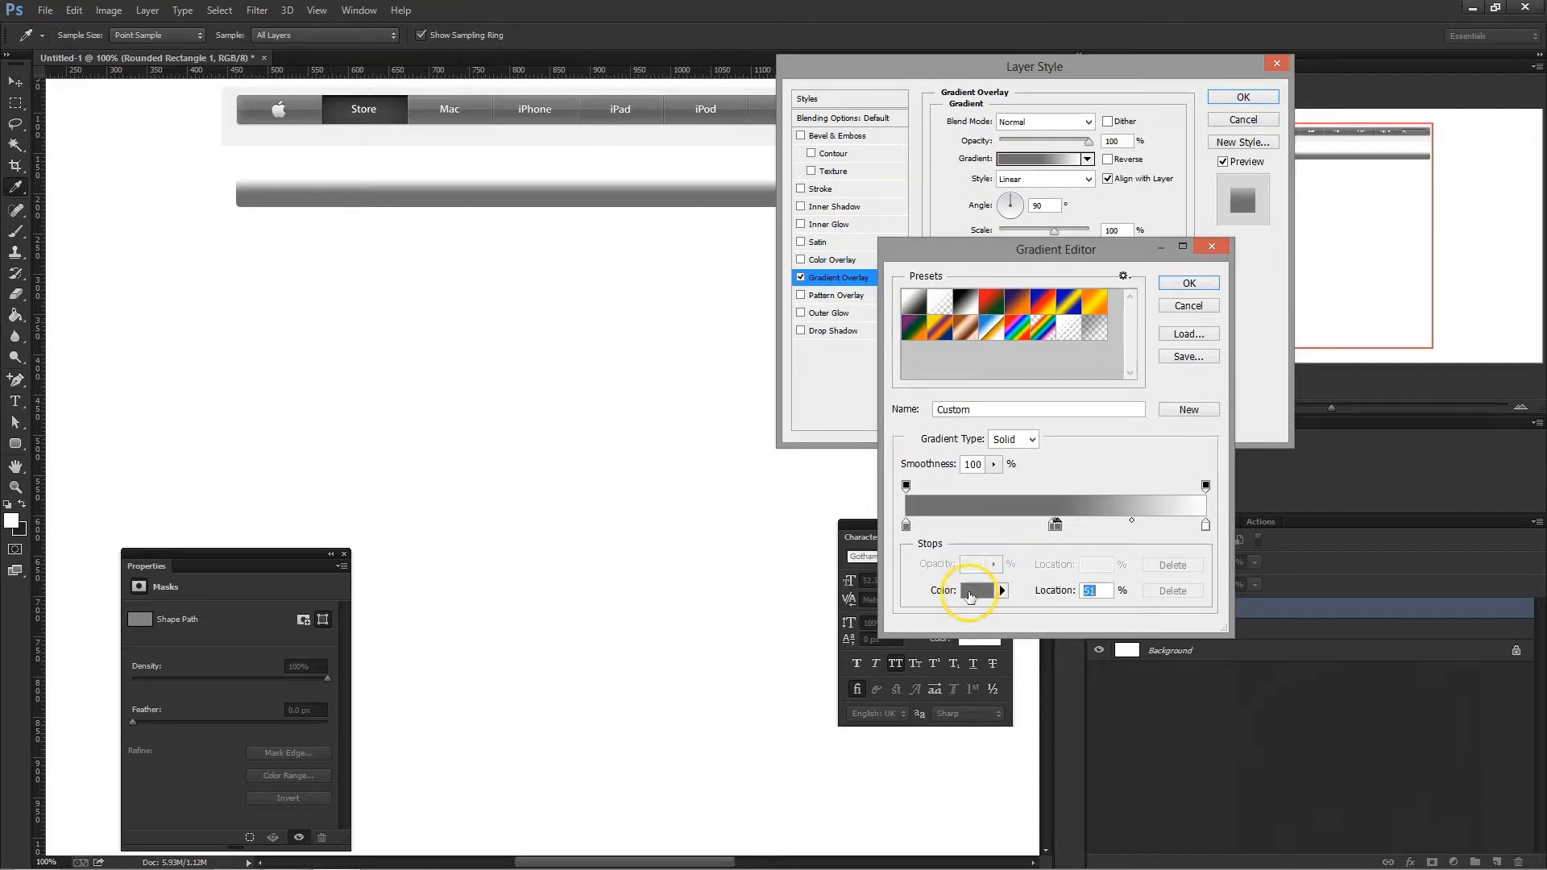
click(971, 593)
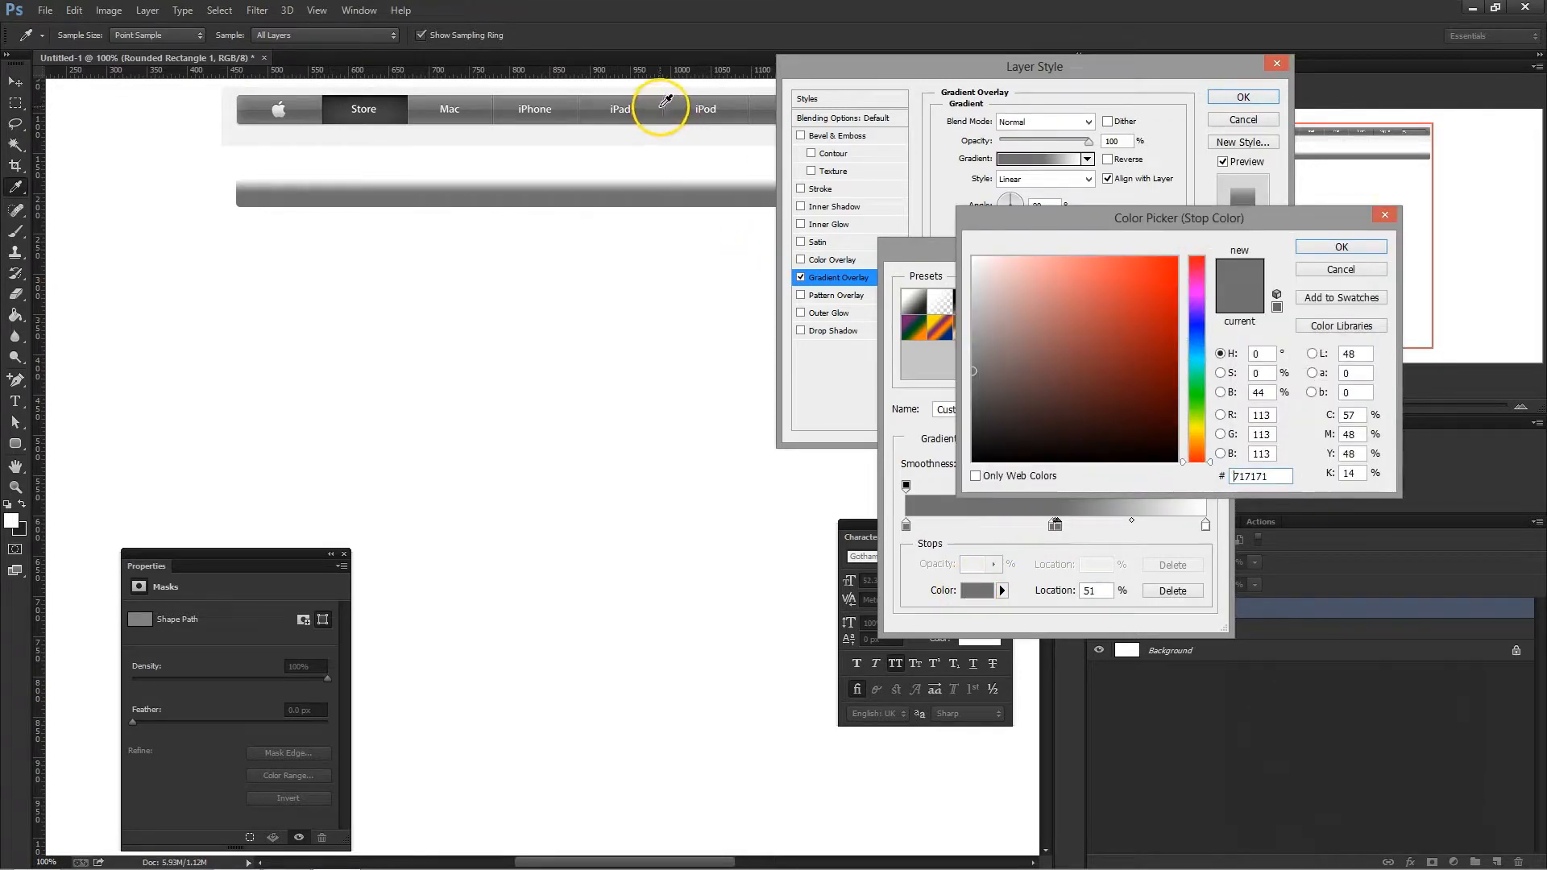
click(665, 98)
click(1341, 247)
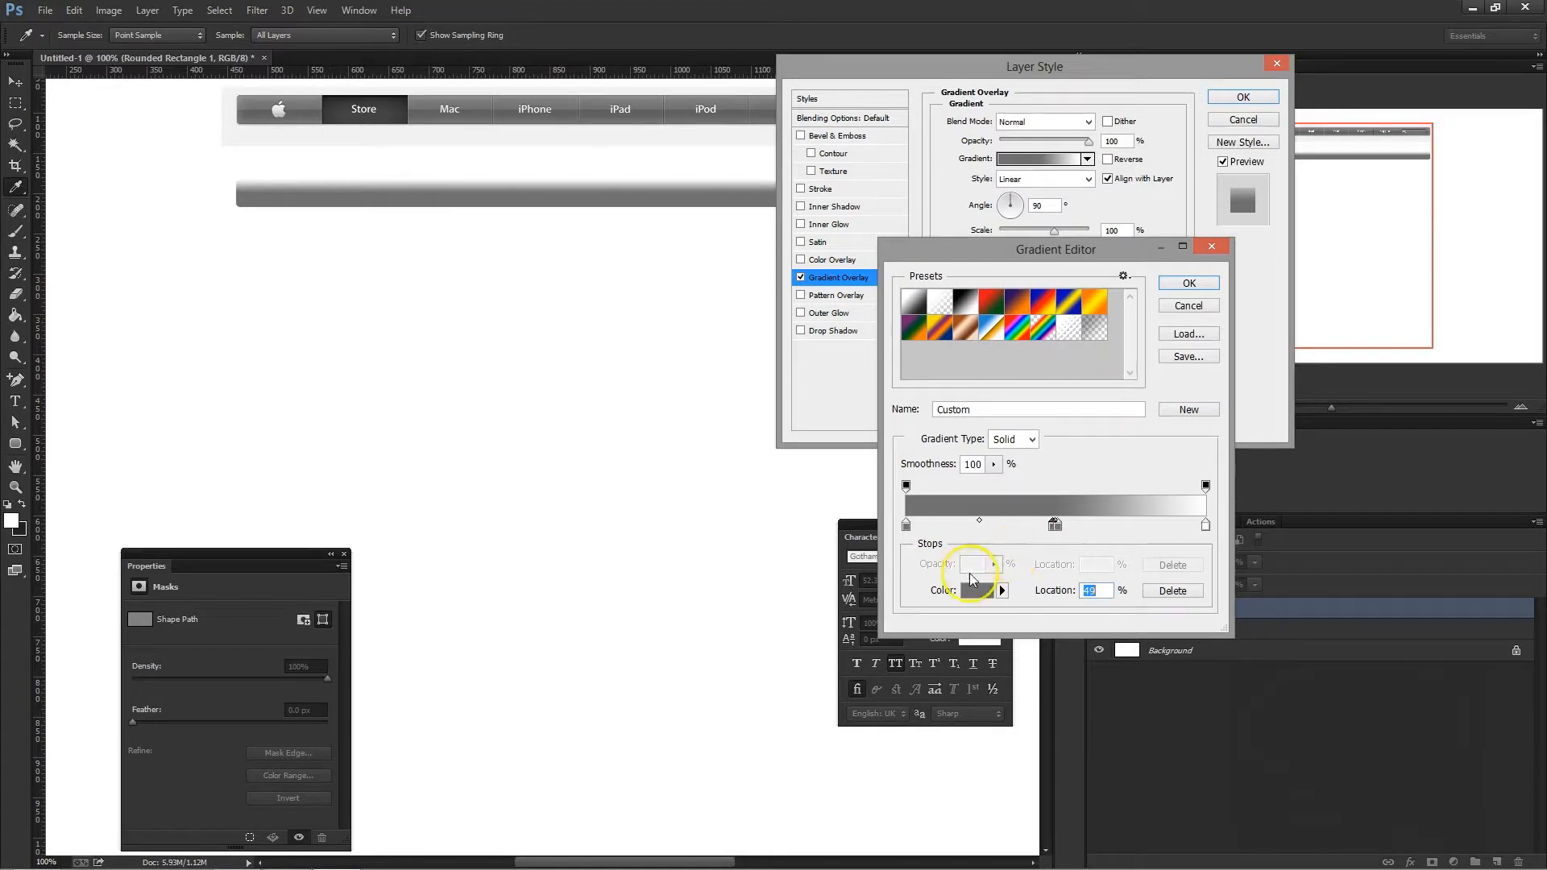
- Recolour the 49% stop with the darker grey sampled just below the original bar's midline
click(976, 588)
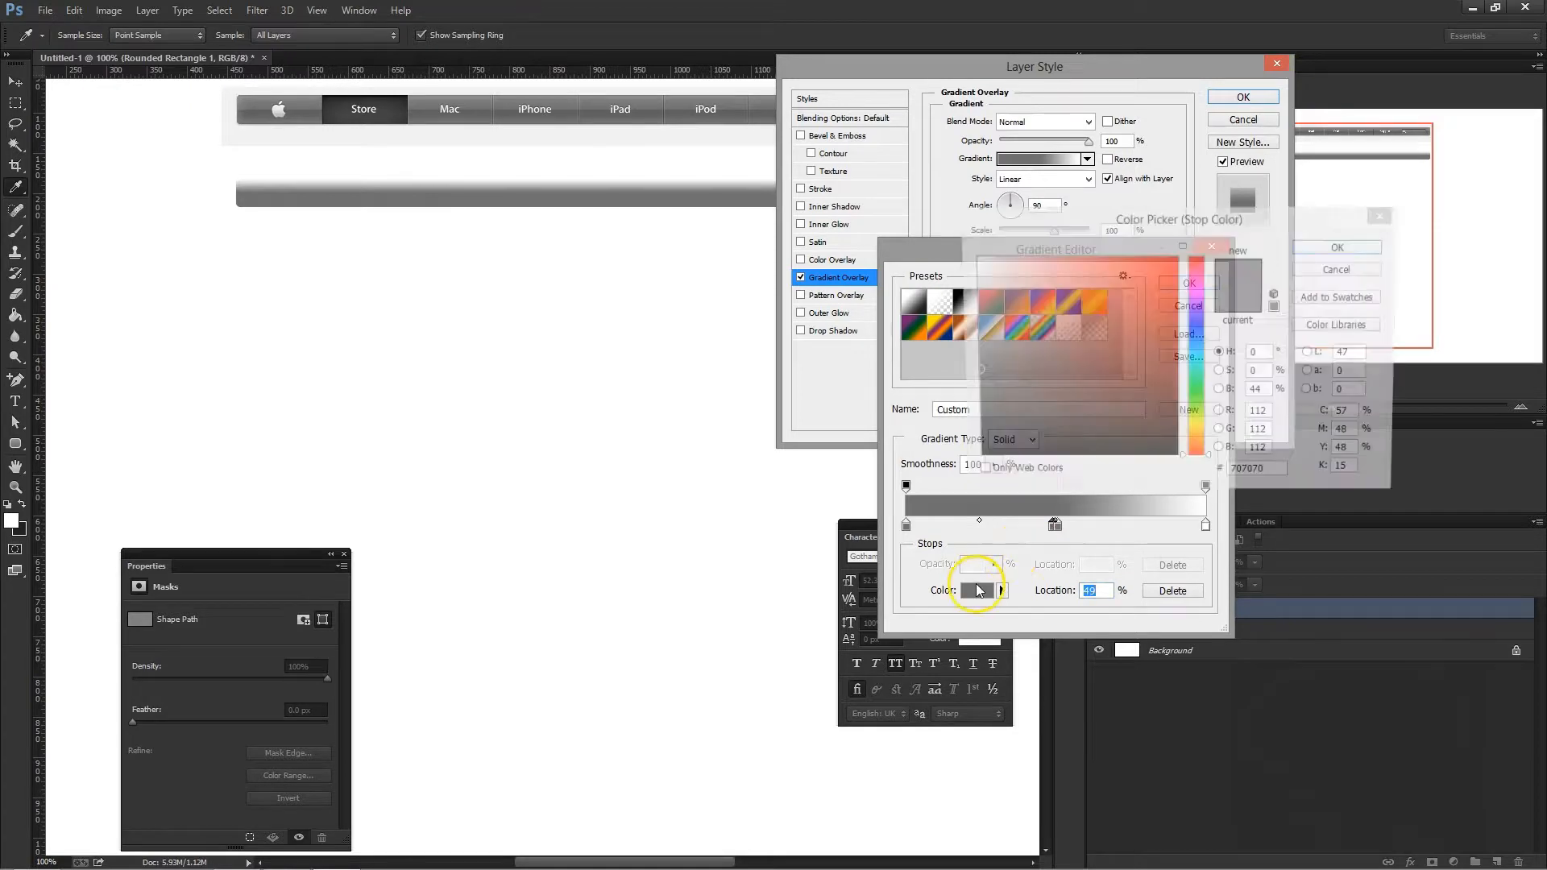
click(746, 109)
click(1313, 247)
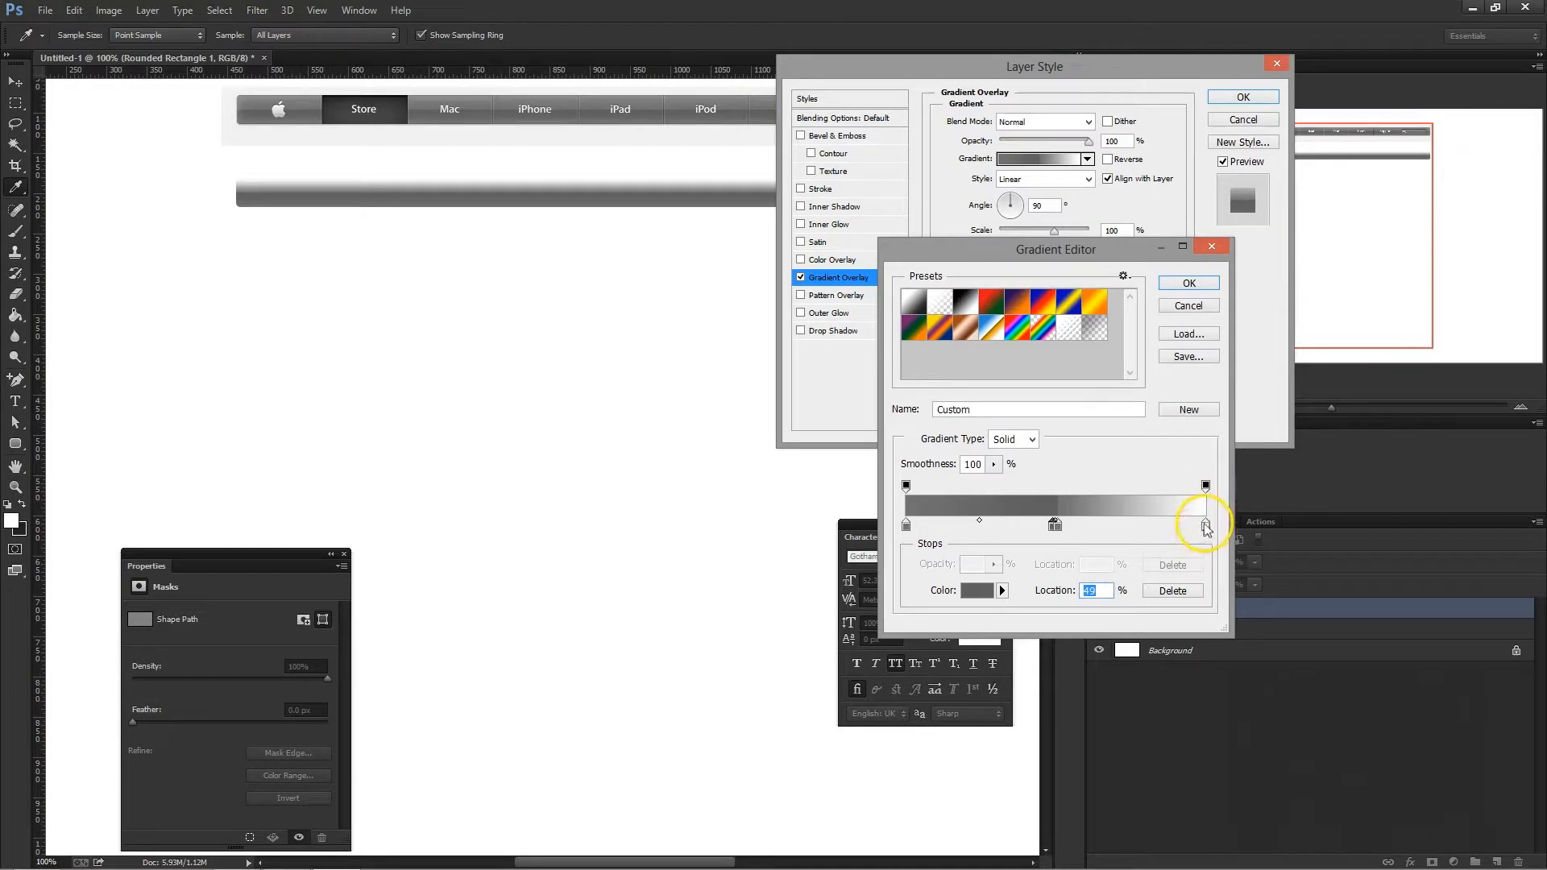
- Set the gradient's end stop at 100% to the grey 8a8a8a sampled from the upper edge of the original bar
click(1205, 525)
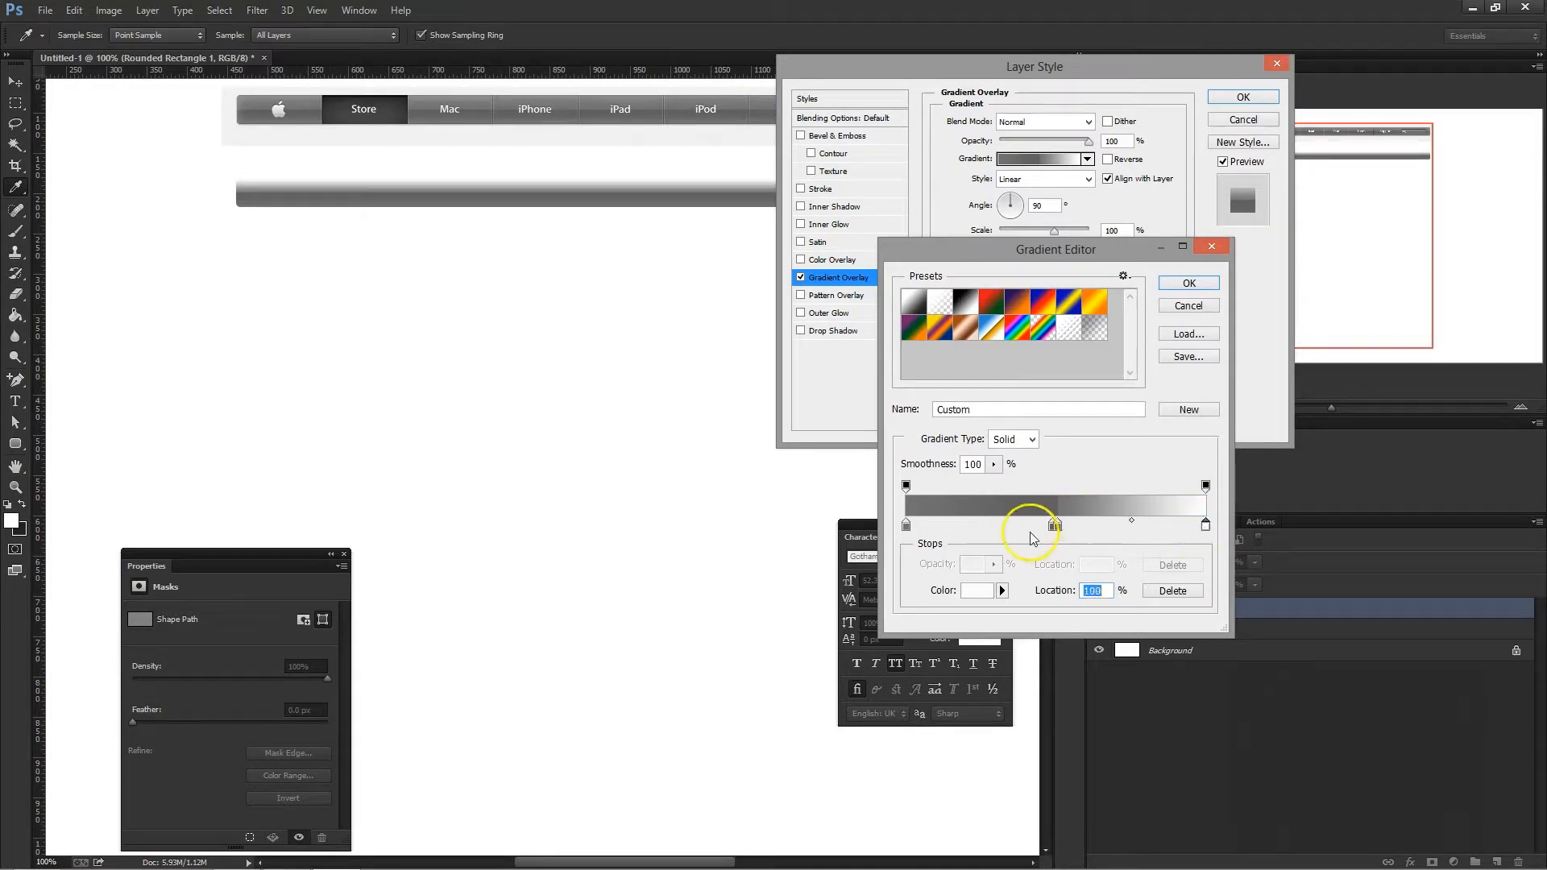
click(985, 593)
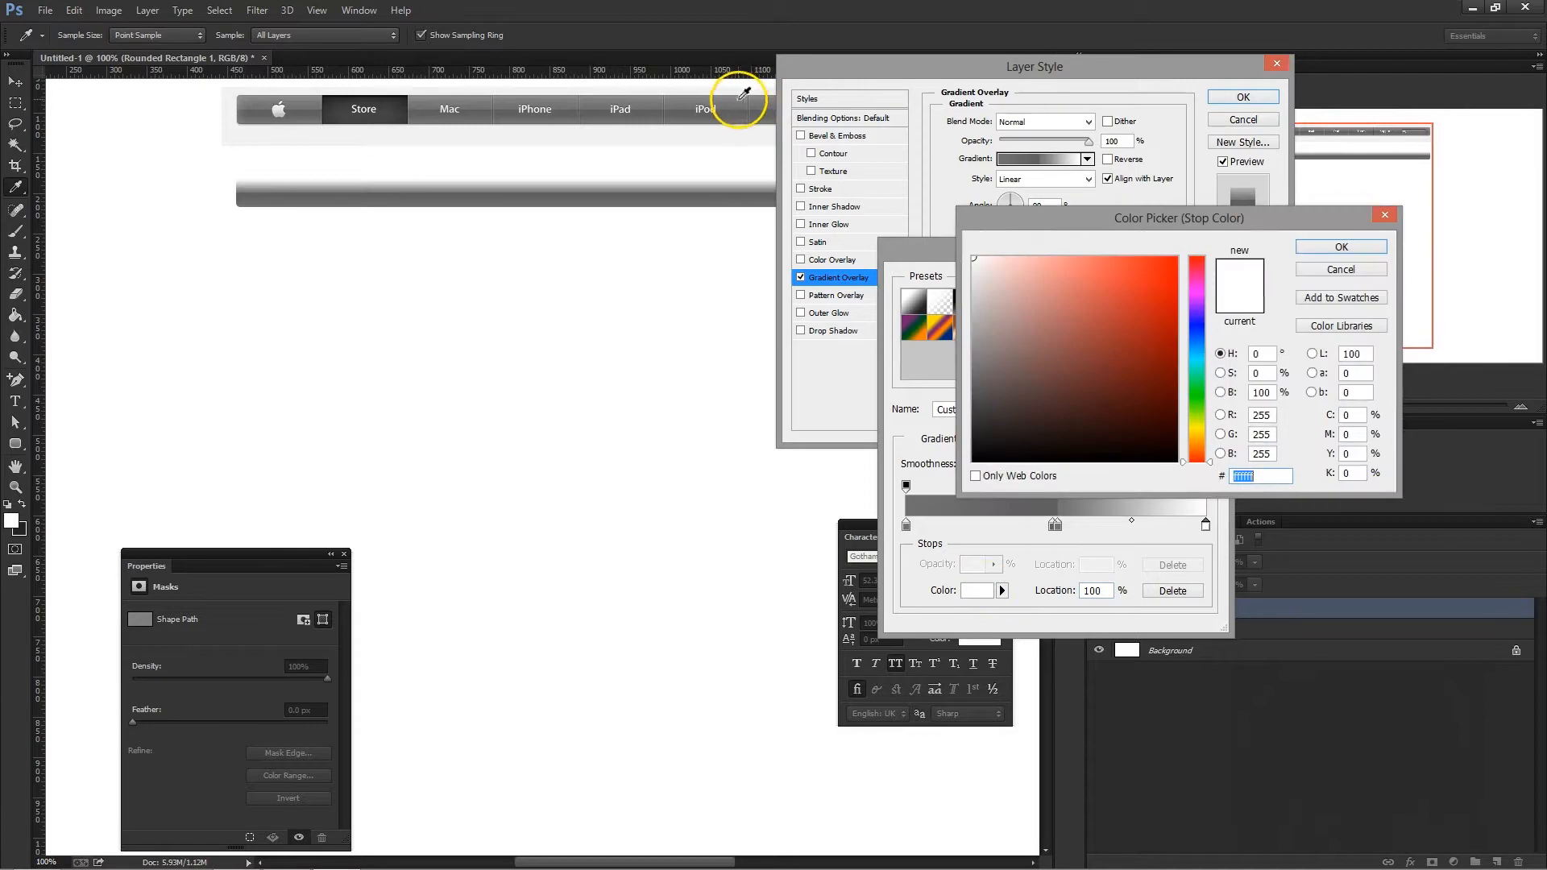
click(739, 97)
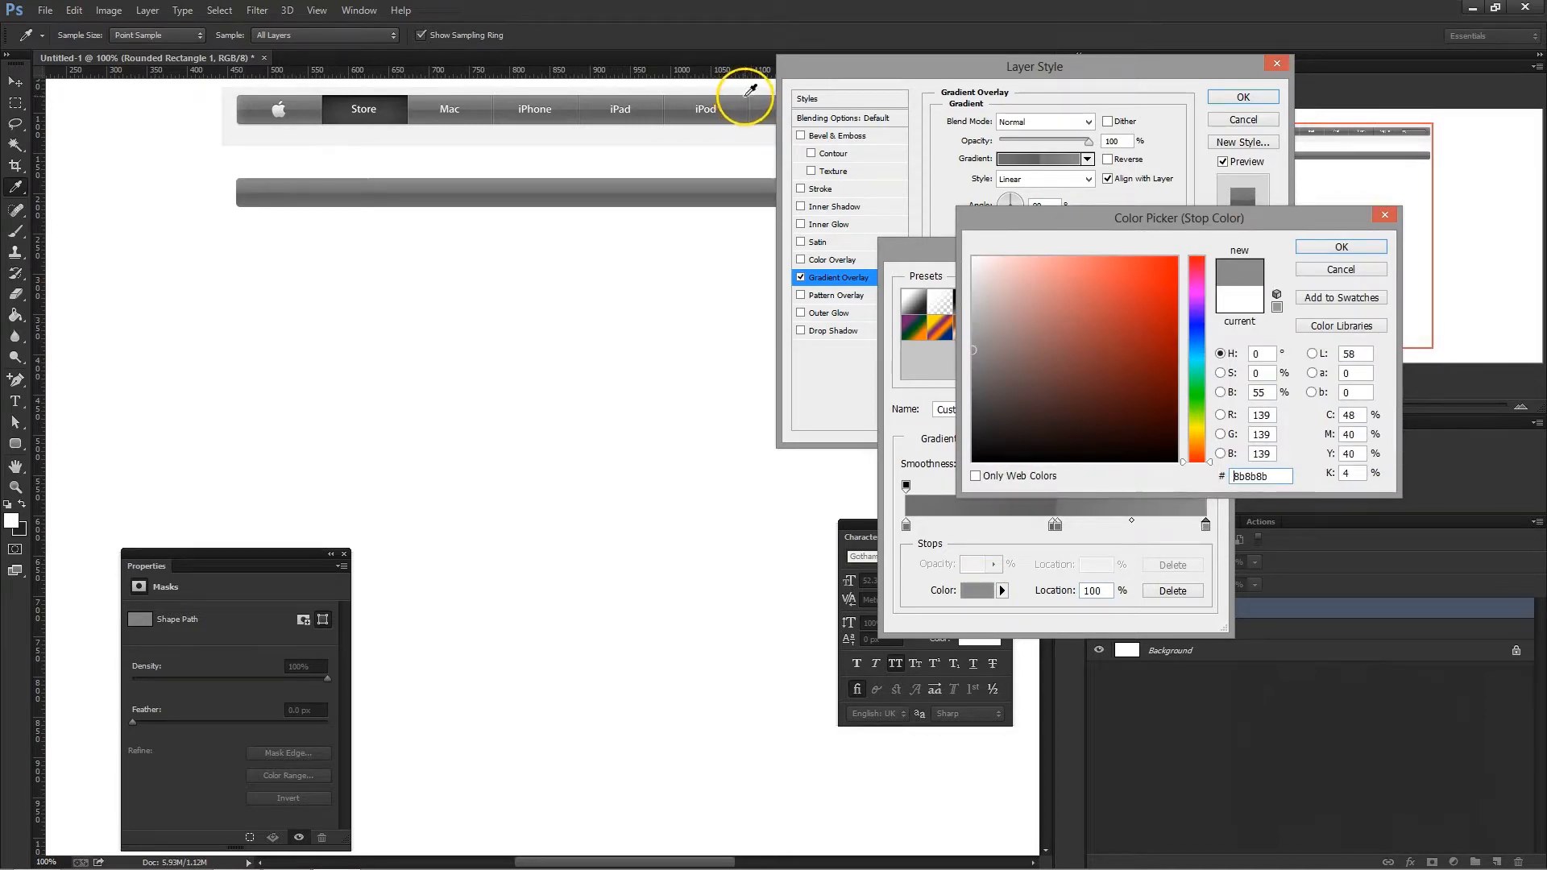
click(1333, 247)
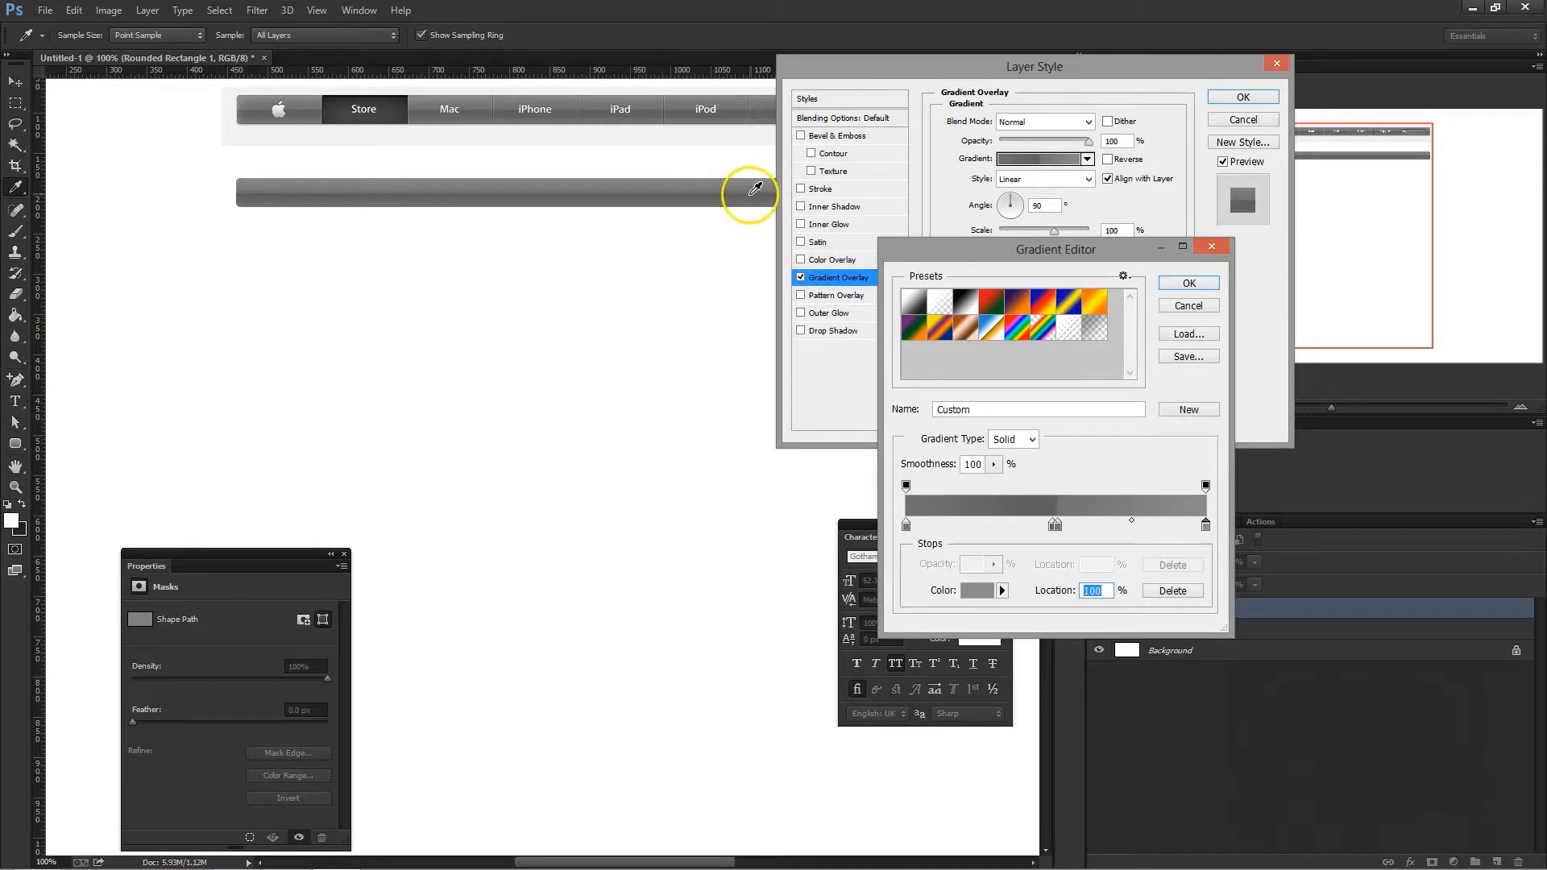
- Set both middle gradient stops to 50% for a sharp mid-bar transition and apply the gradient overlay
click(1055, 525)
drag(1055, 526, 1057, 528)
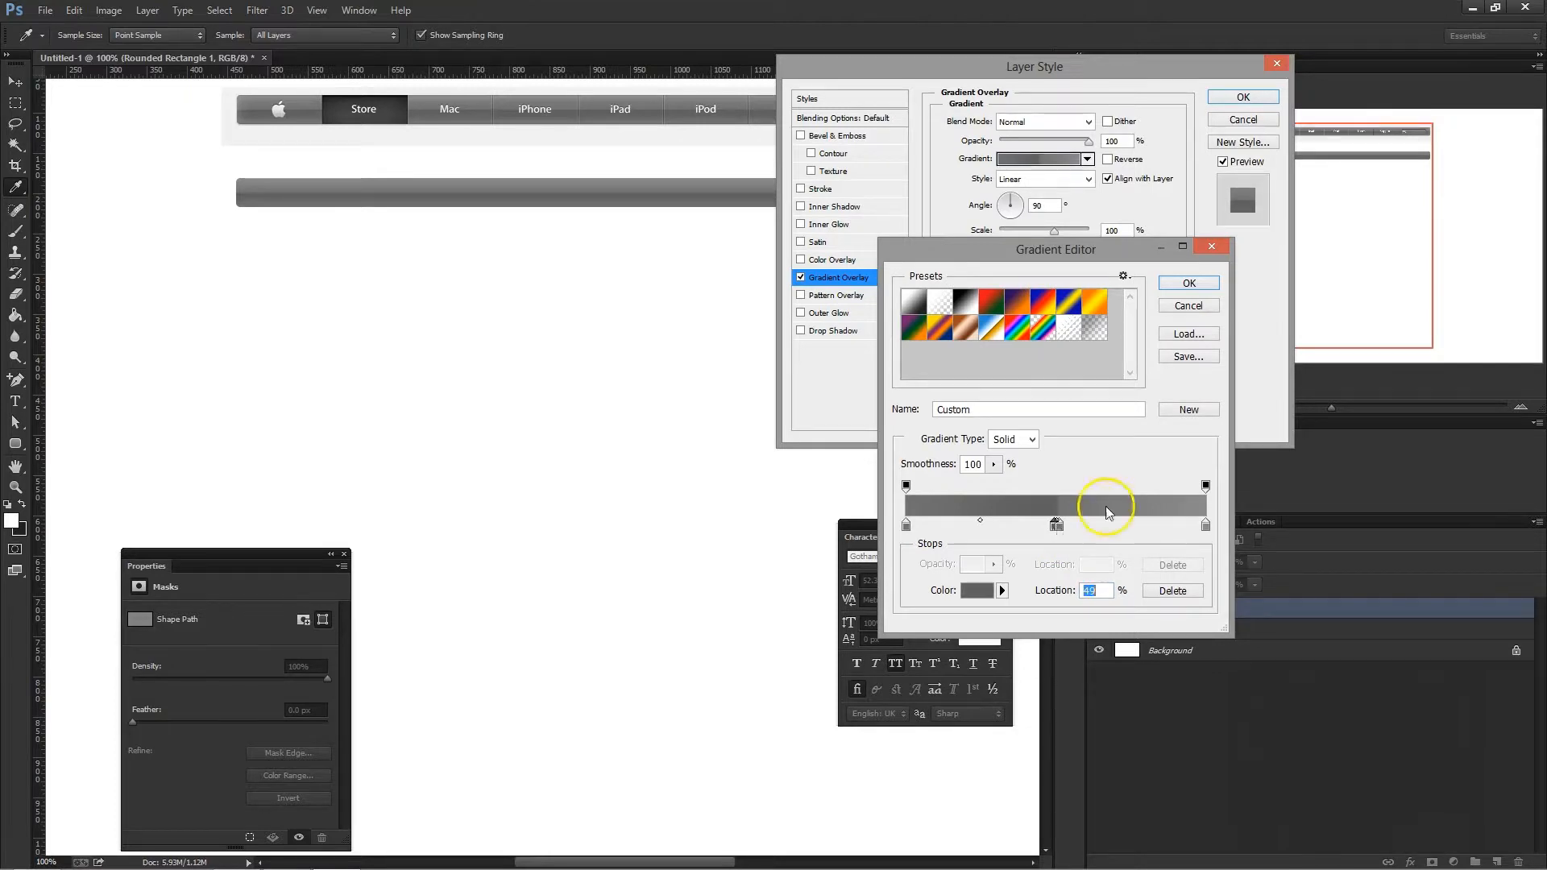
drag(1103, 593, 1041, 597)
text(50)
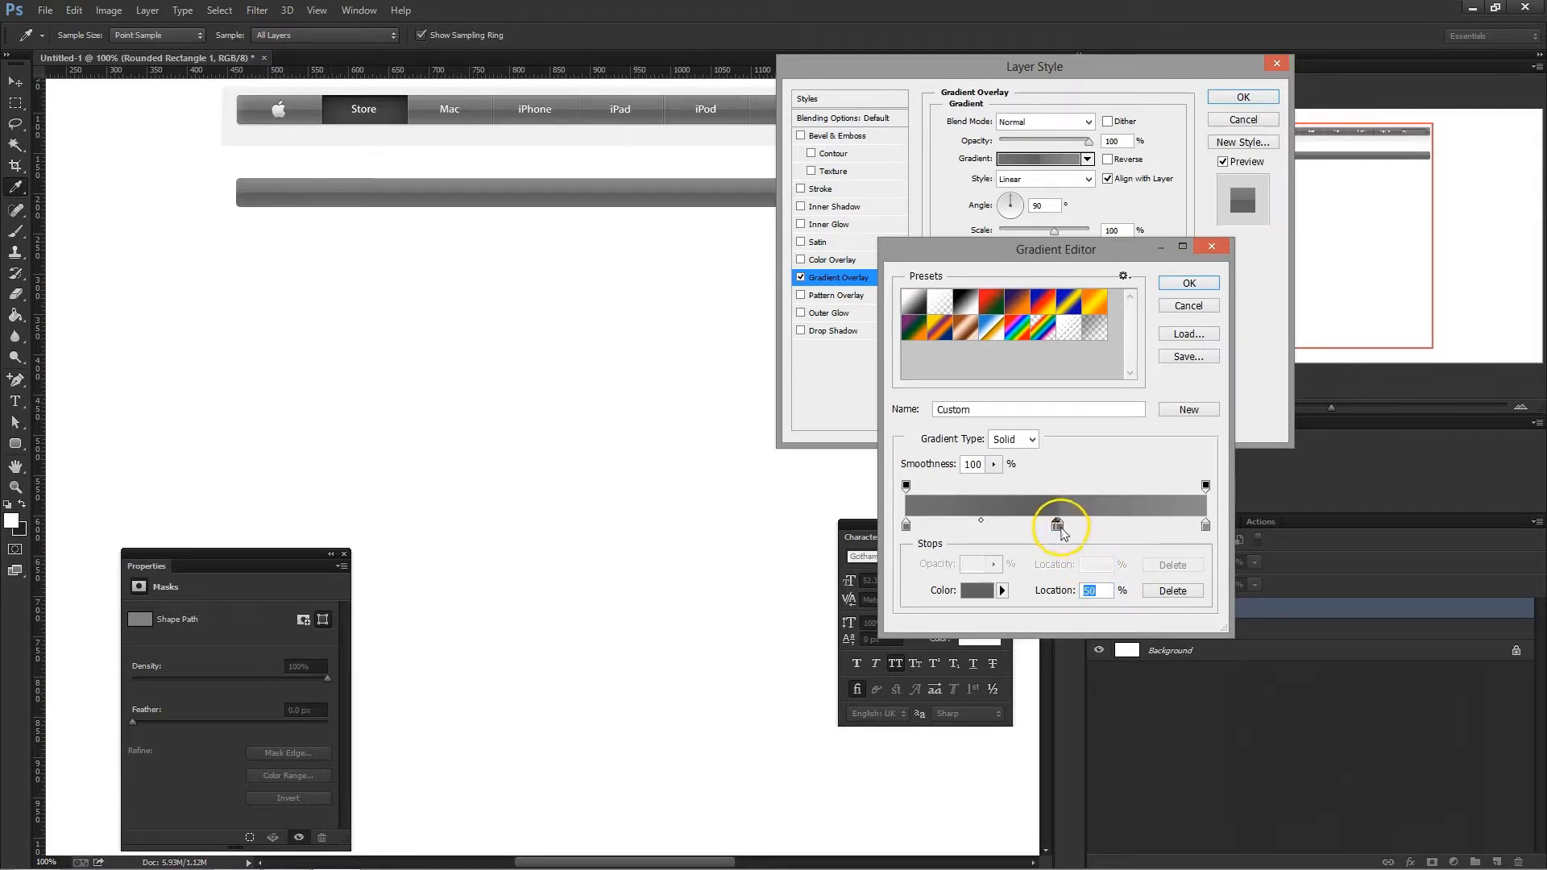
text(50)
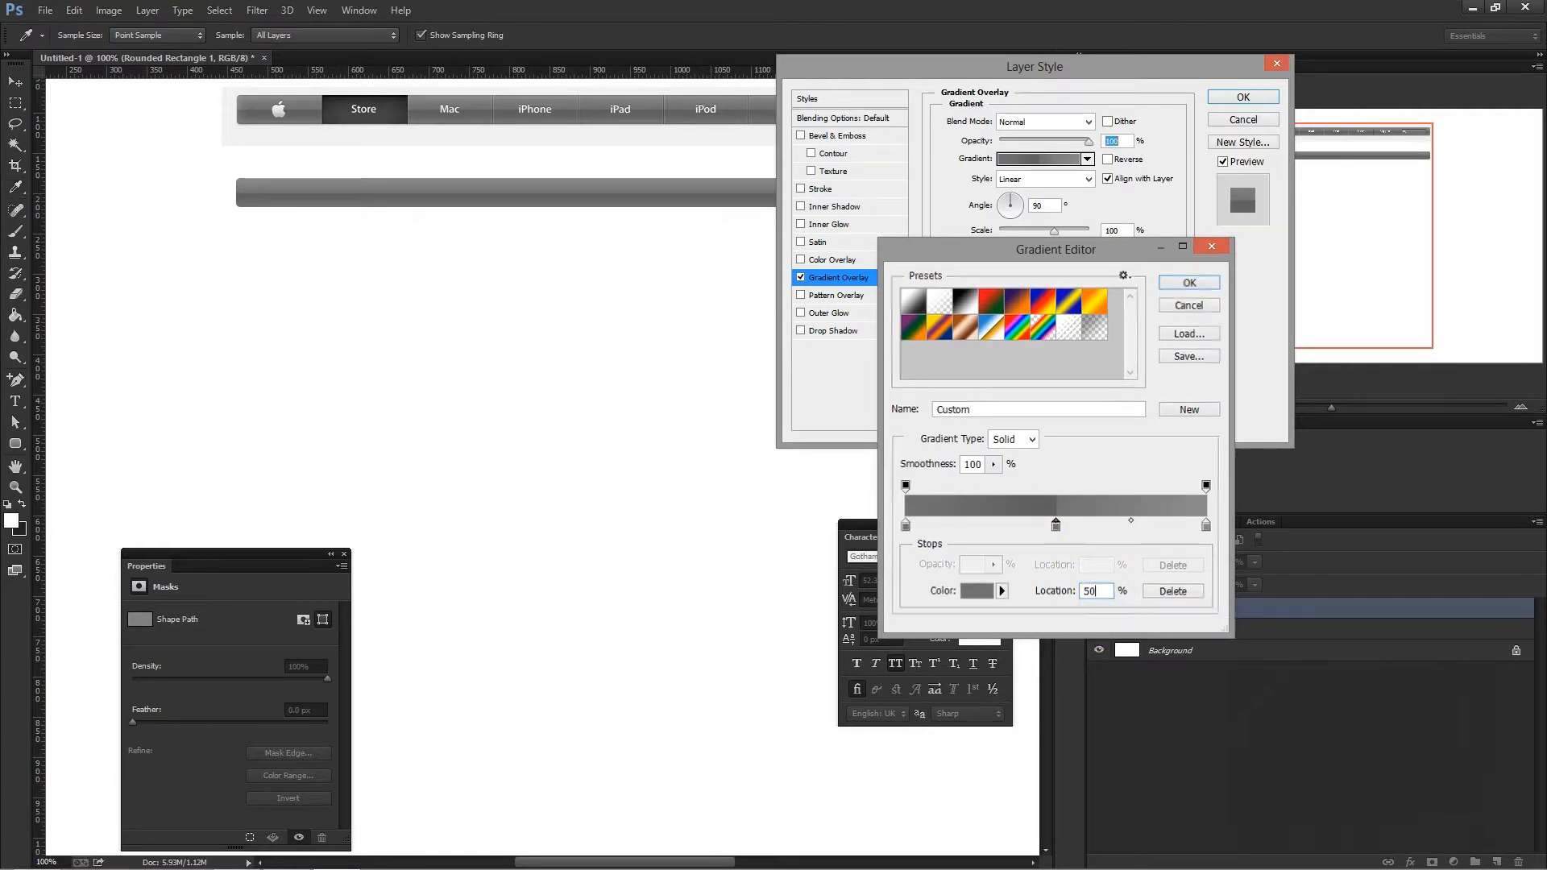
key(Return)
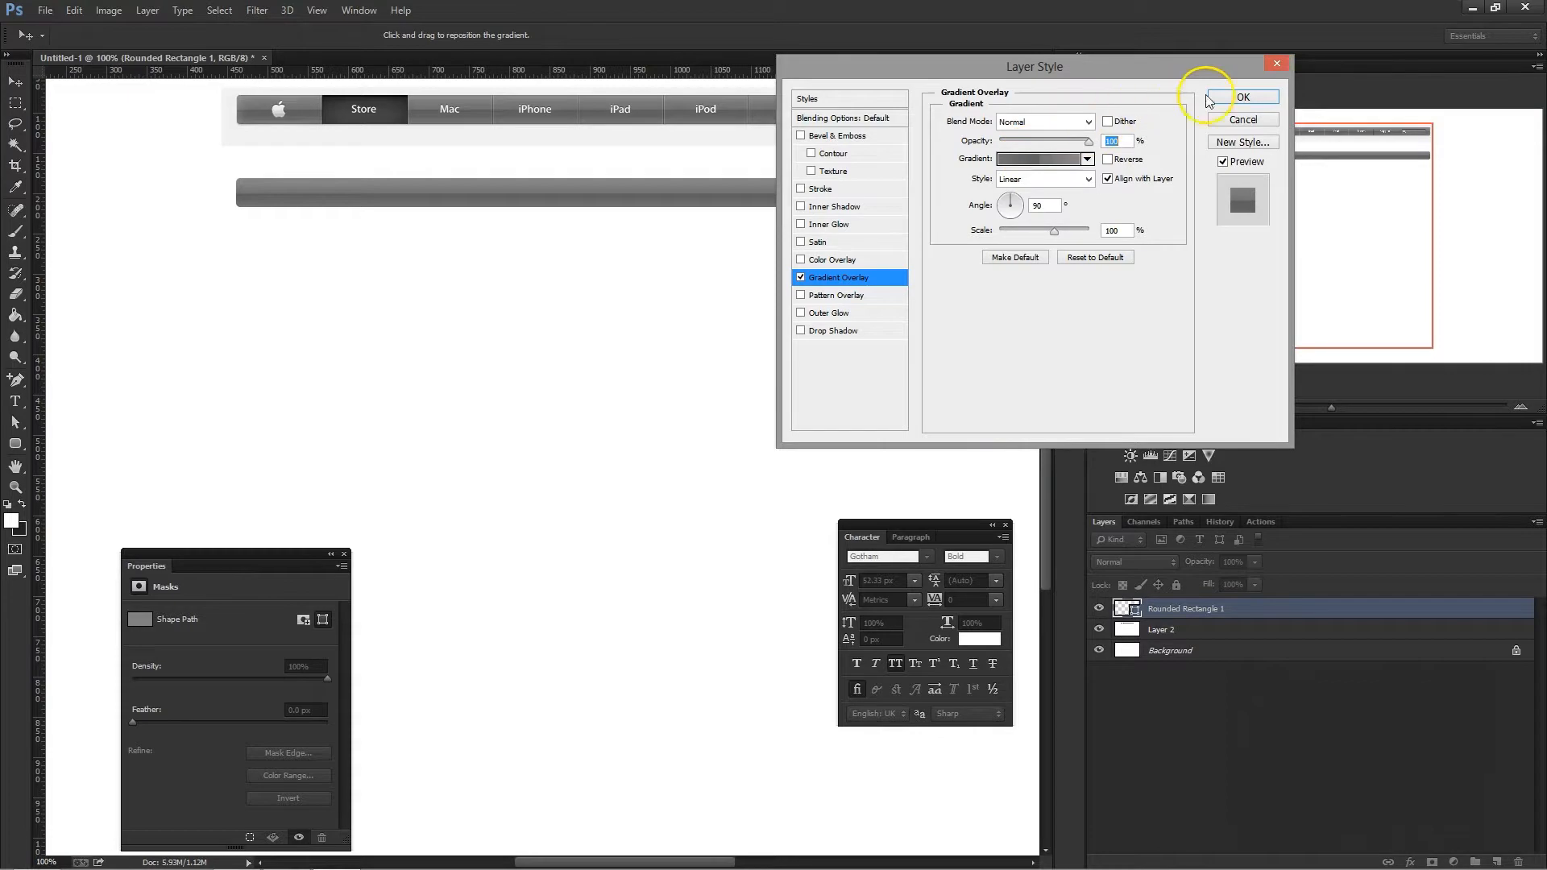
click(1241, 97)
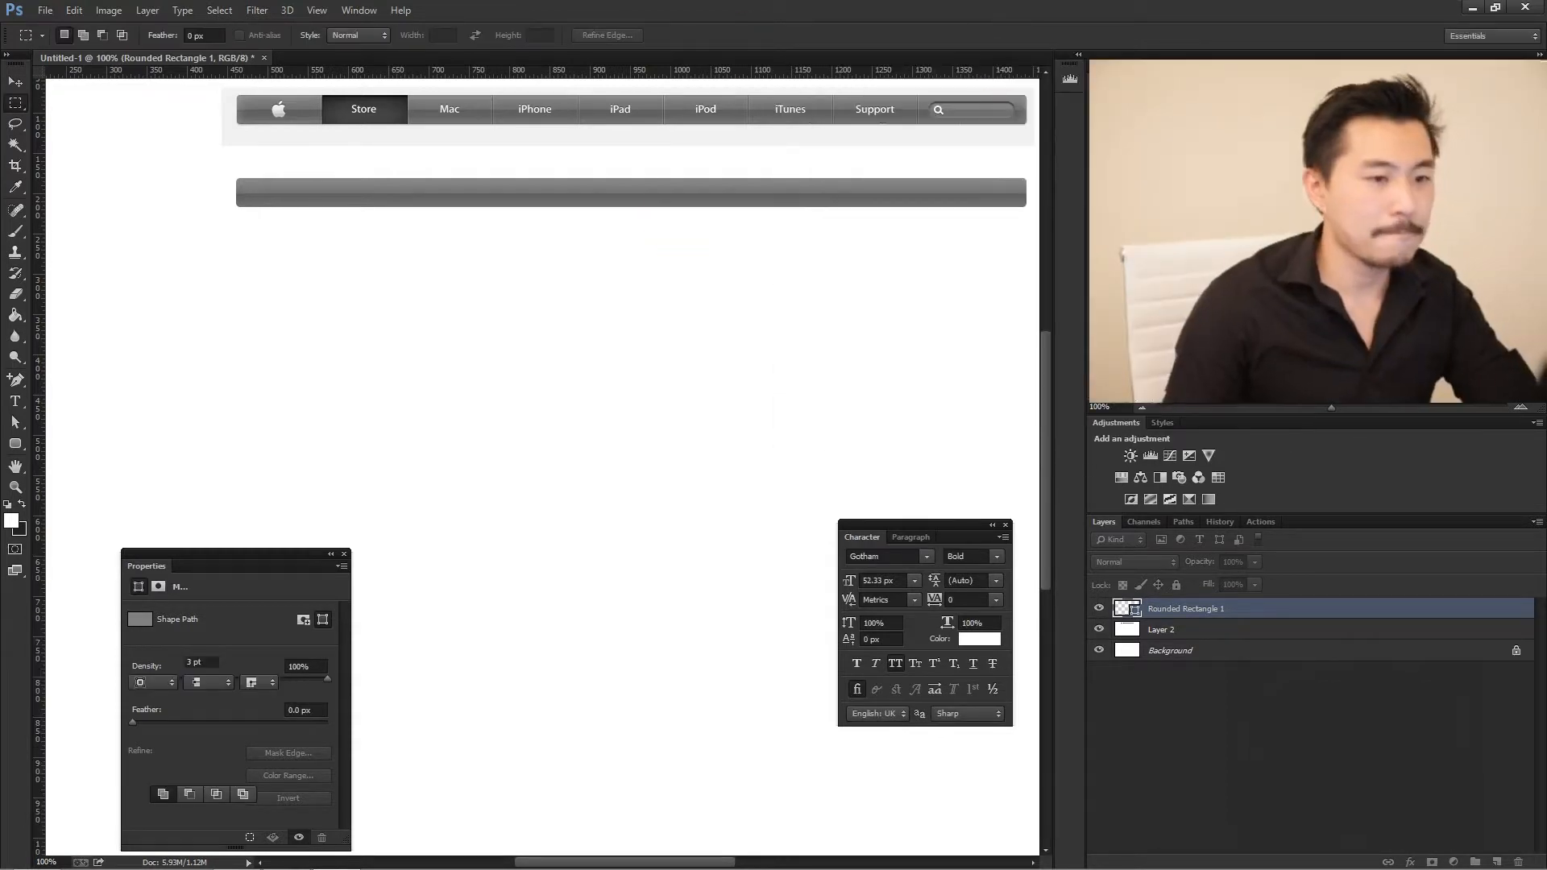
- Compare the original navigation bar with the new one at 400–600% magnification, examining the edges, dividers and rounded end
scroll(843, 259, up, 2)
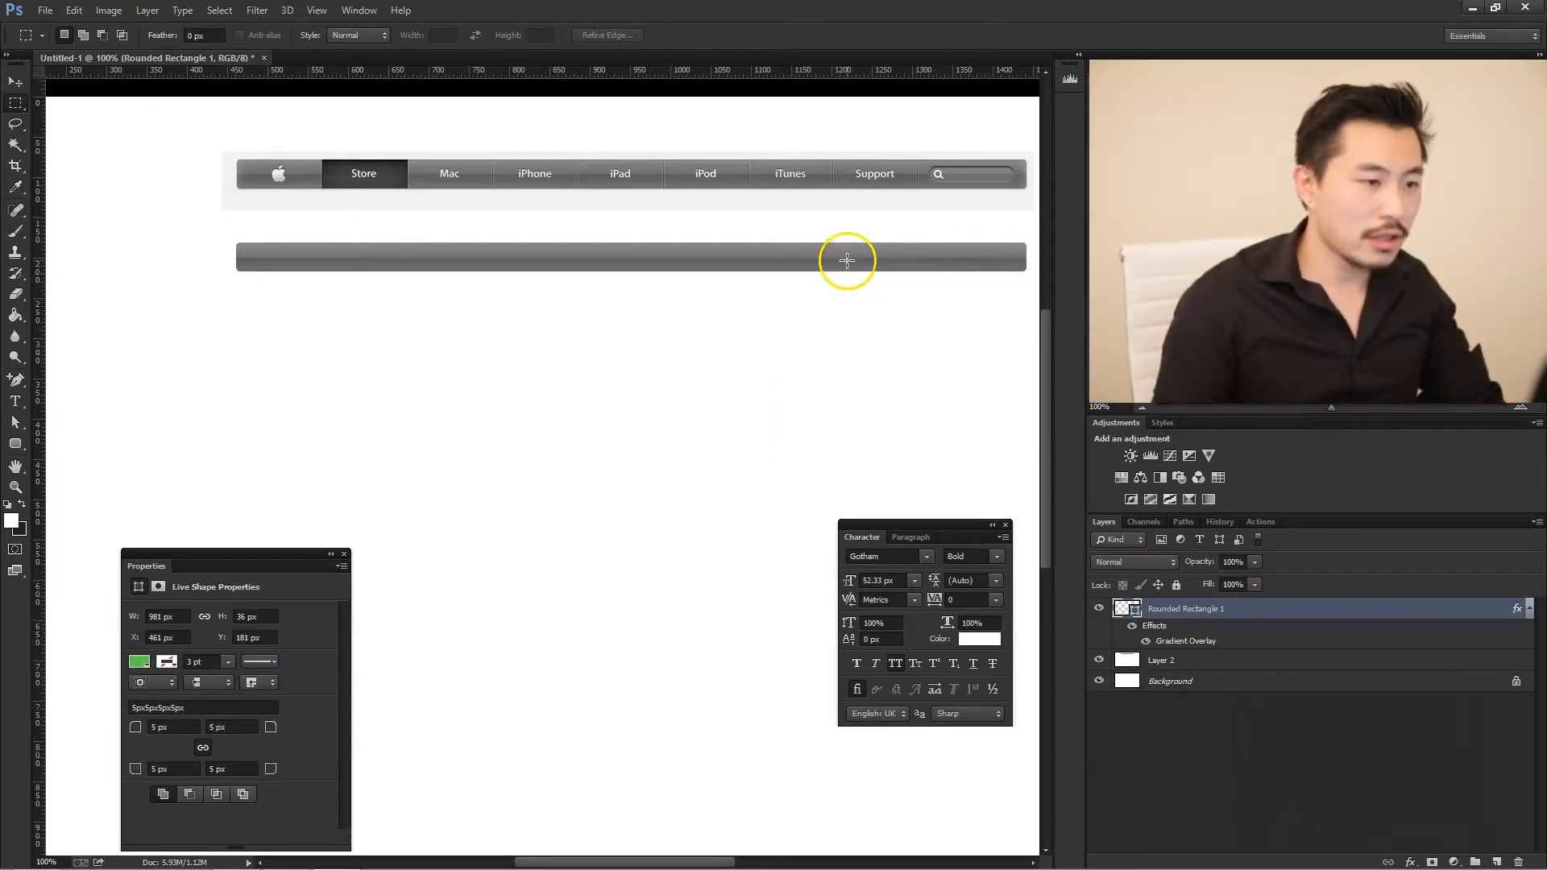
scroll(847, 259, up, 2)
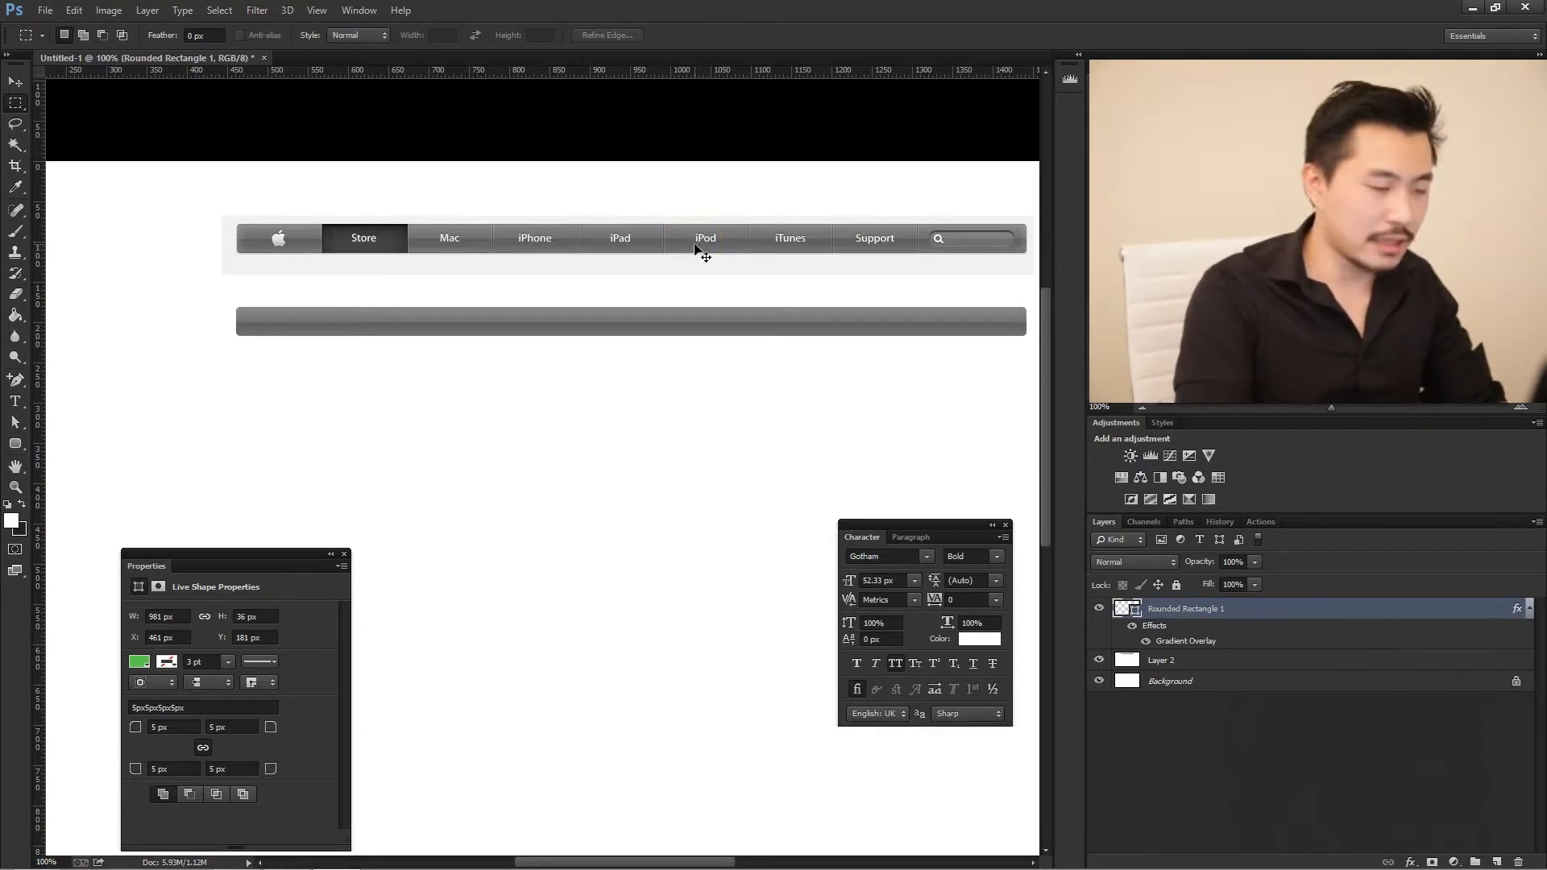
key(ctrl+plus)
key(ctrl+plus)
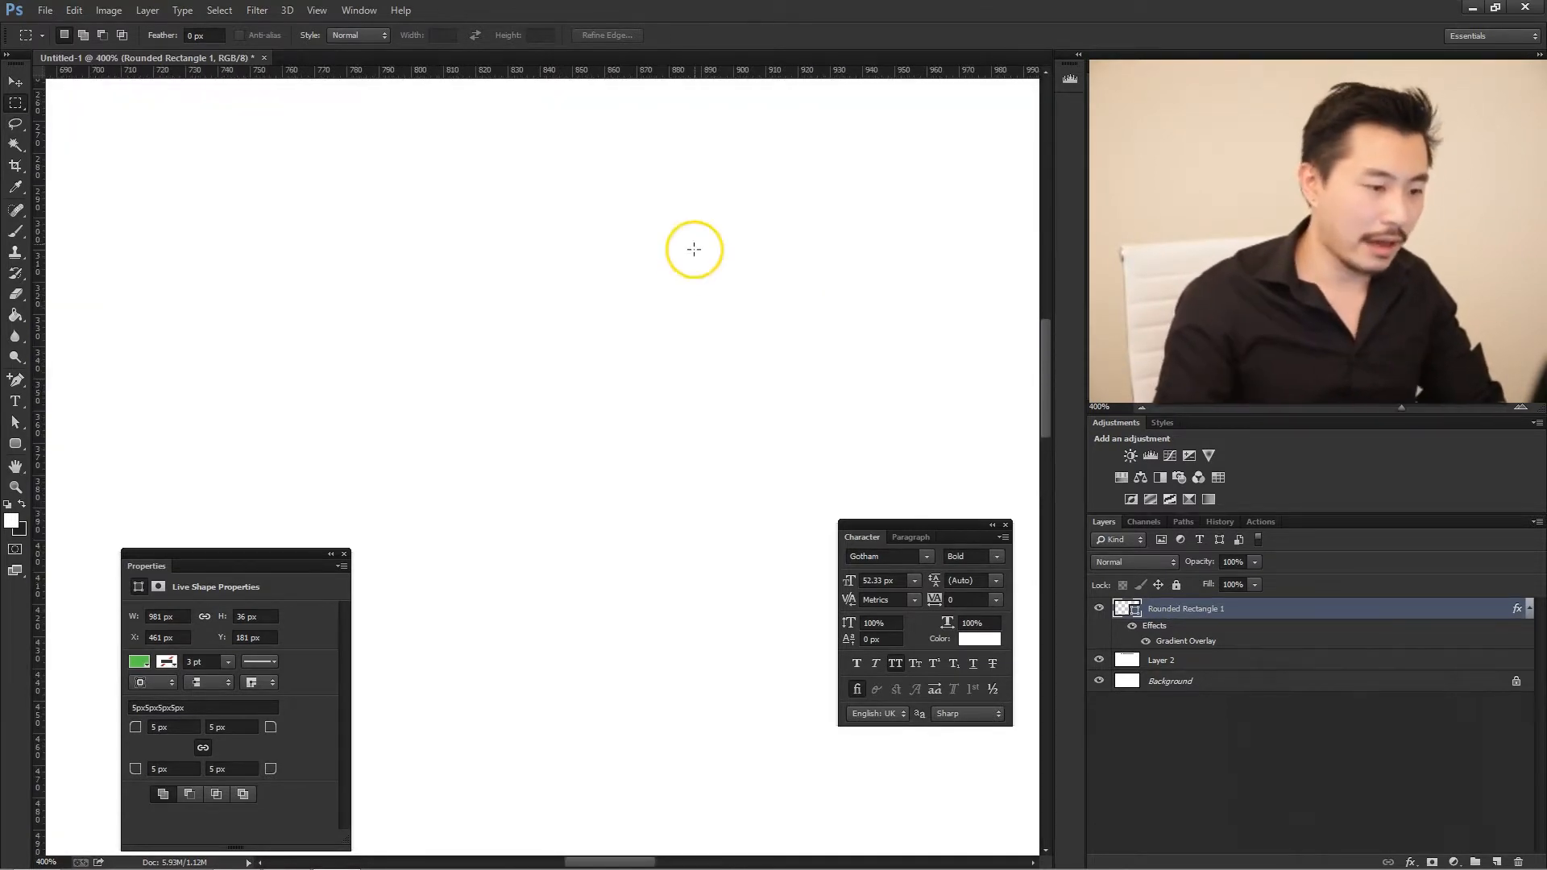
scroll(639, 273, up, 5)
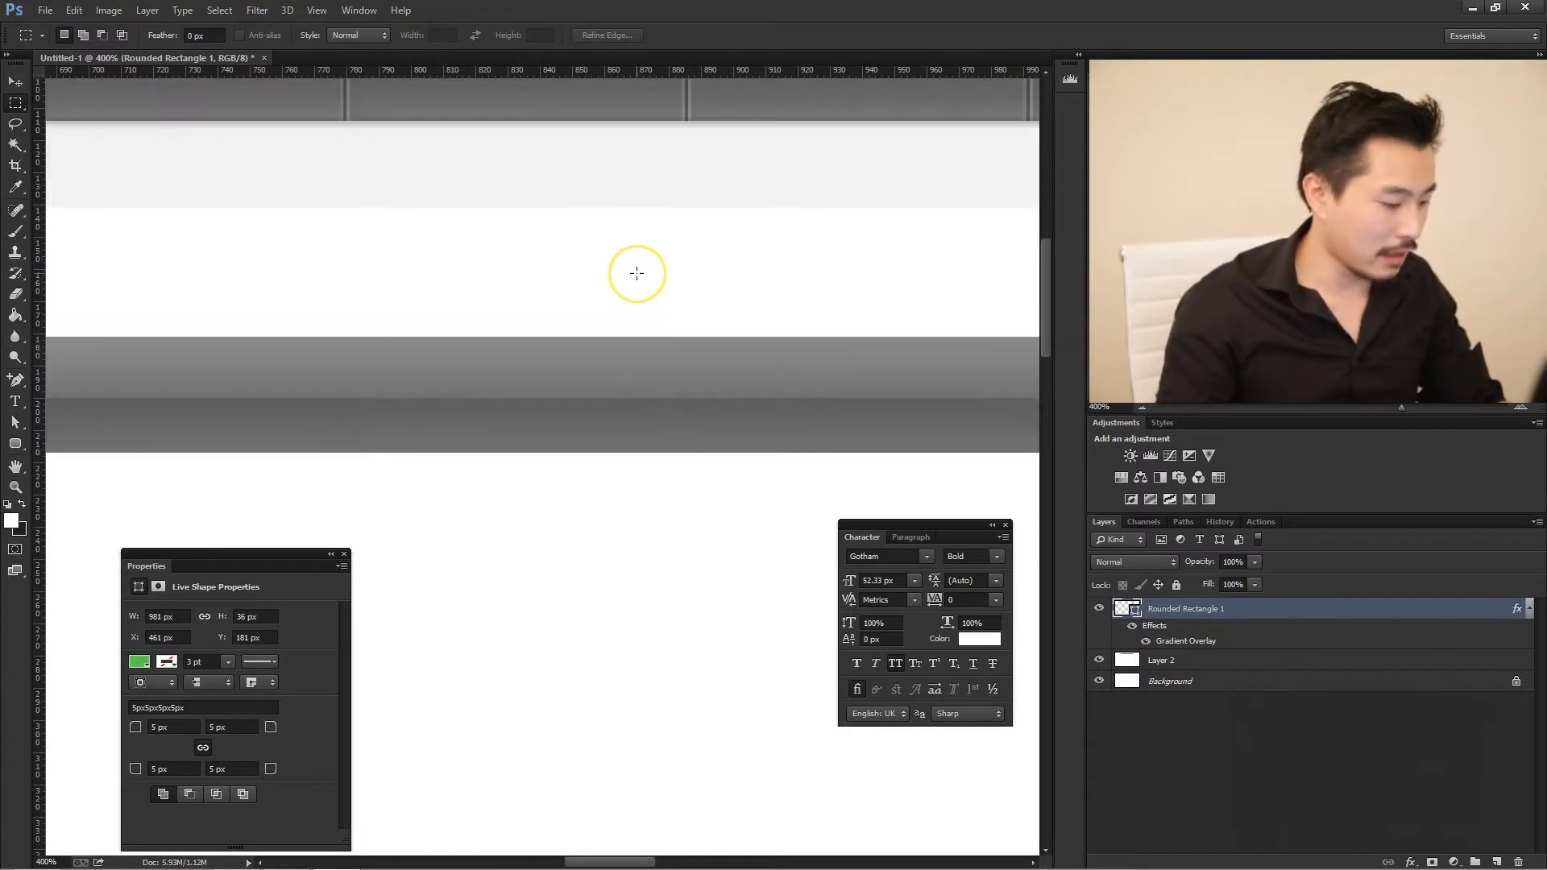
scroll(637, 273, up, 2)
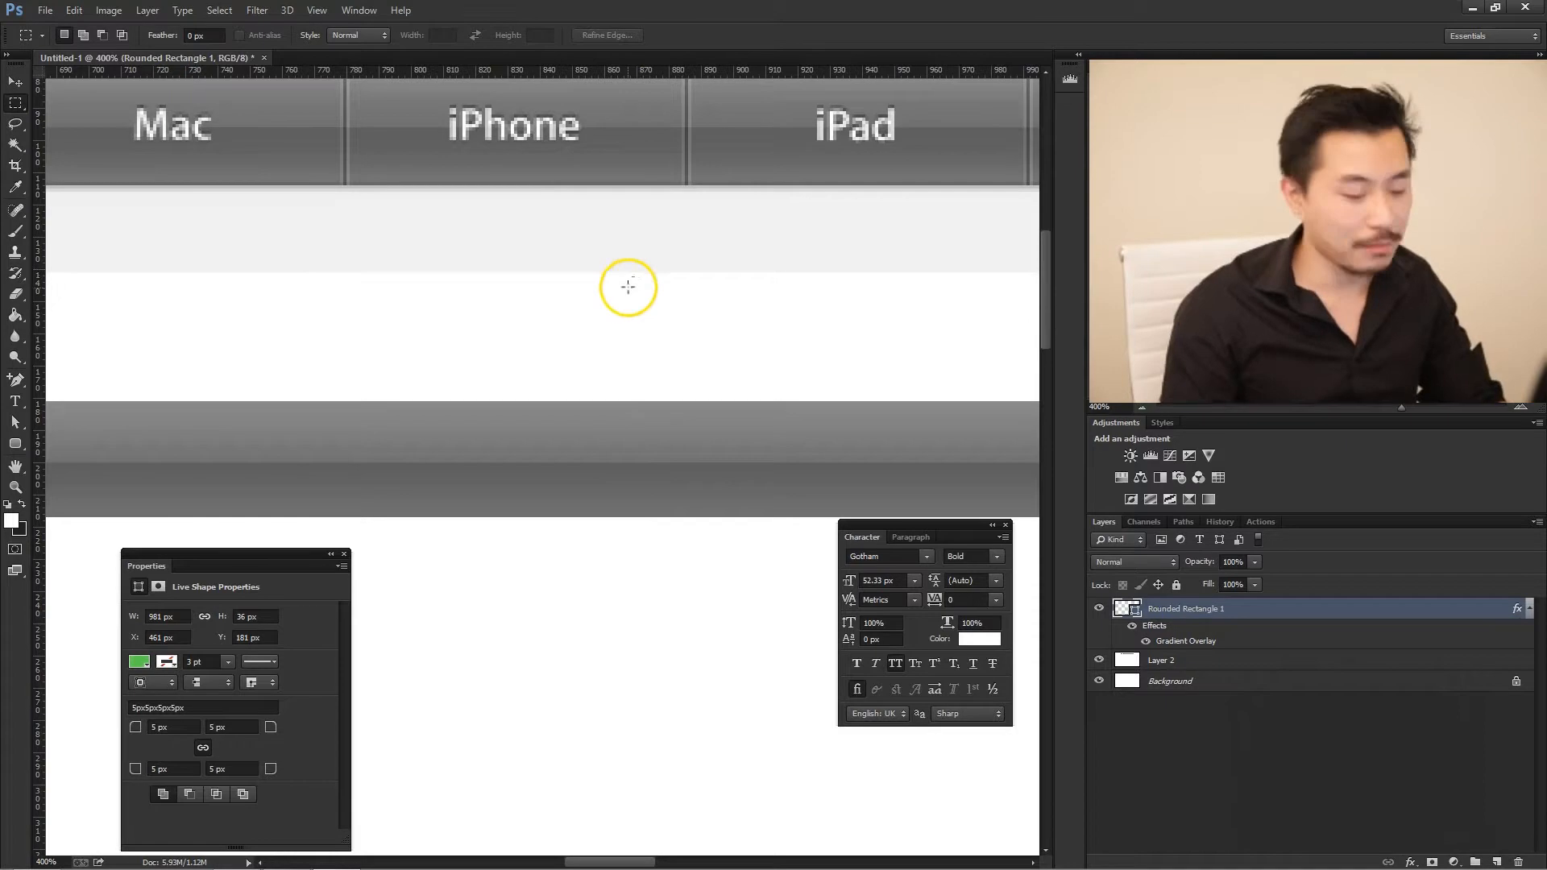
scroll(633, 276, up, 2)
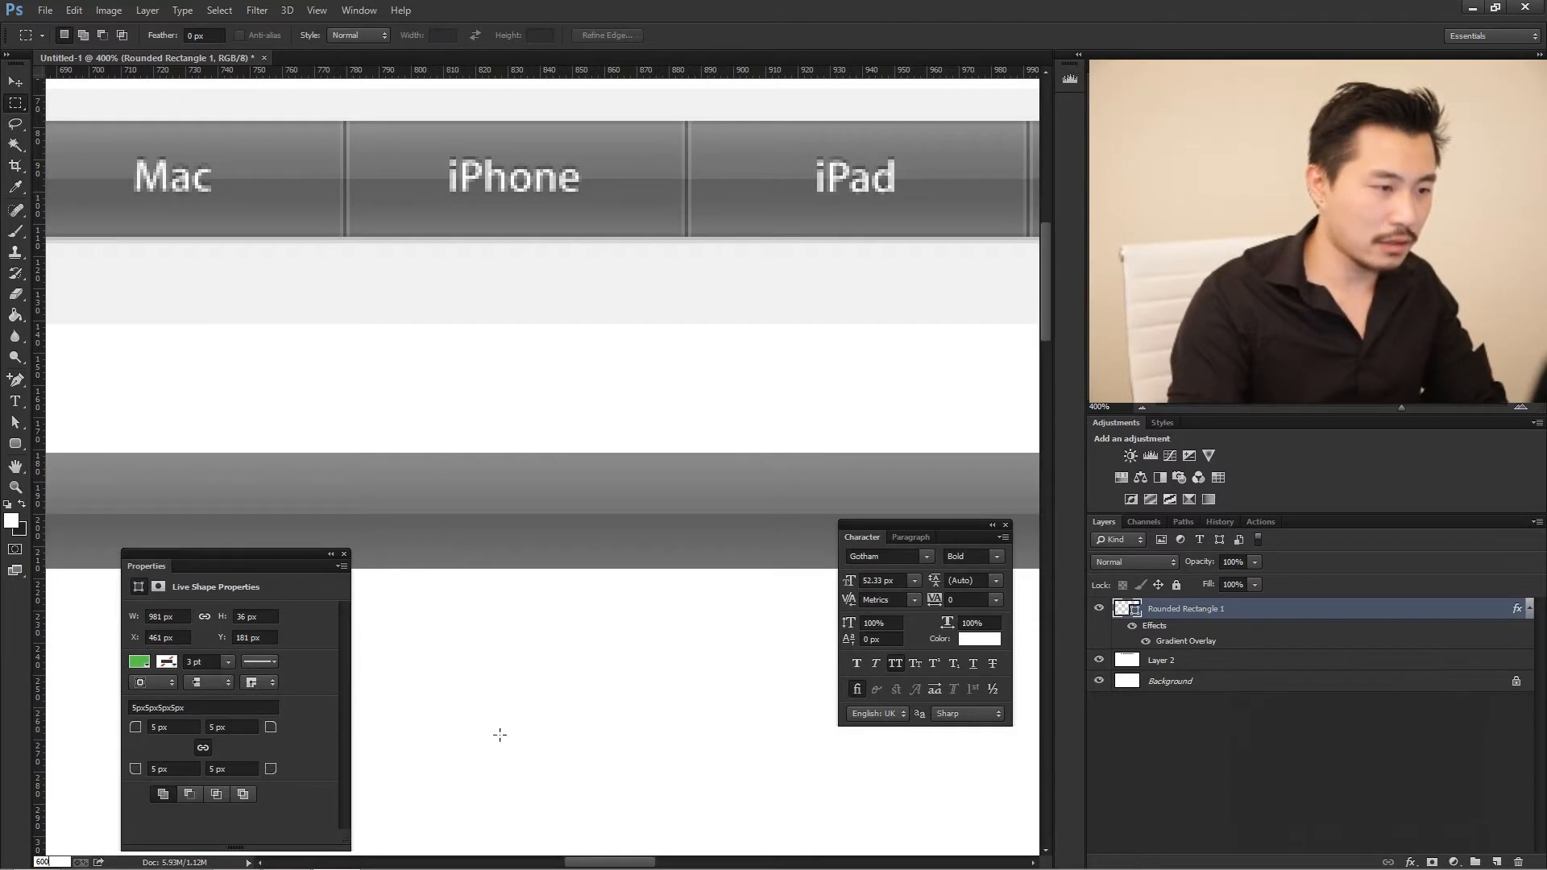
text(0)
key(Return)
scroll(708, 504, up, 2)
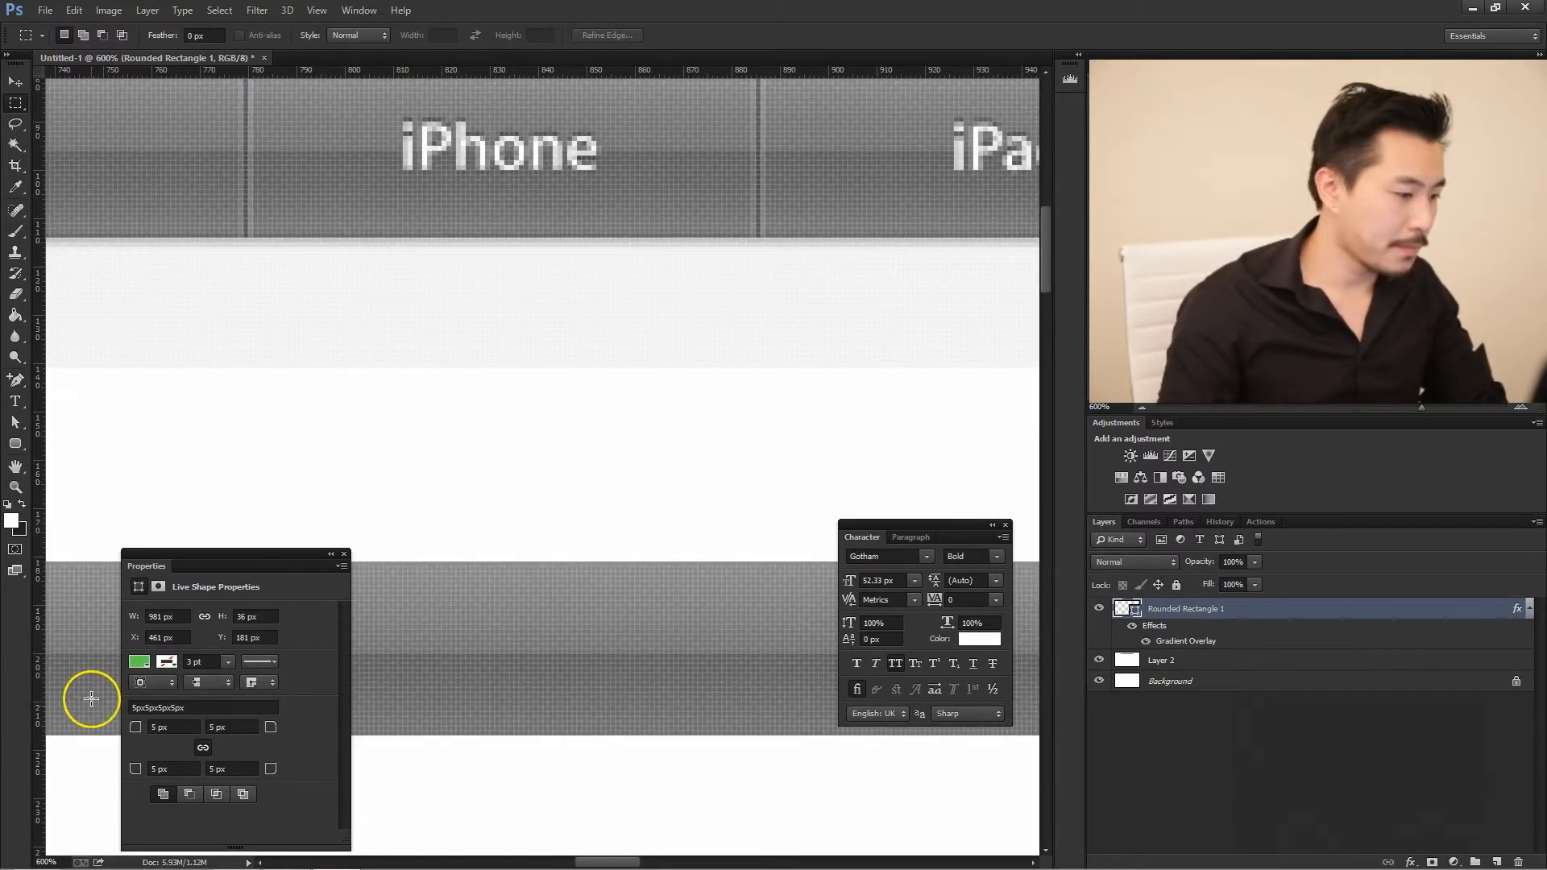
key(ctrl+minus)
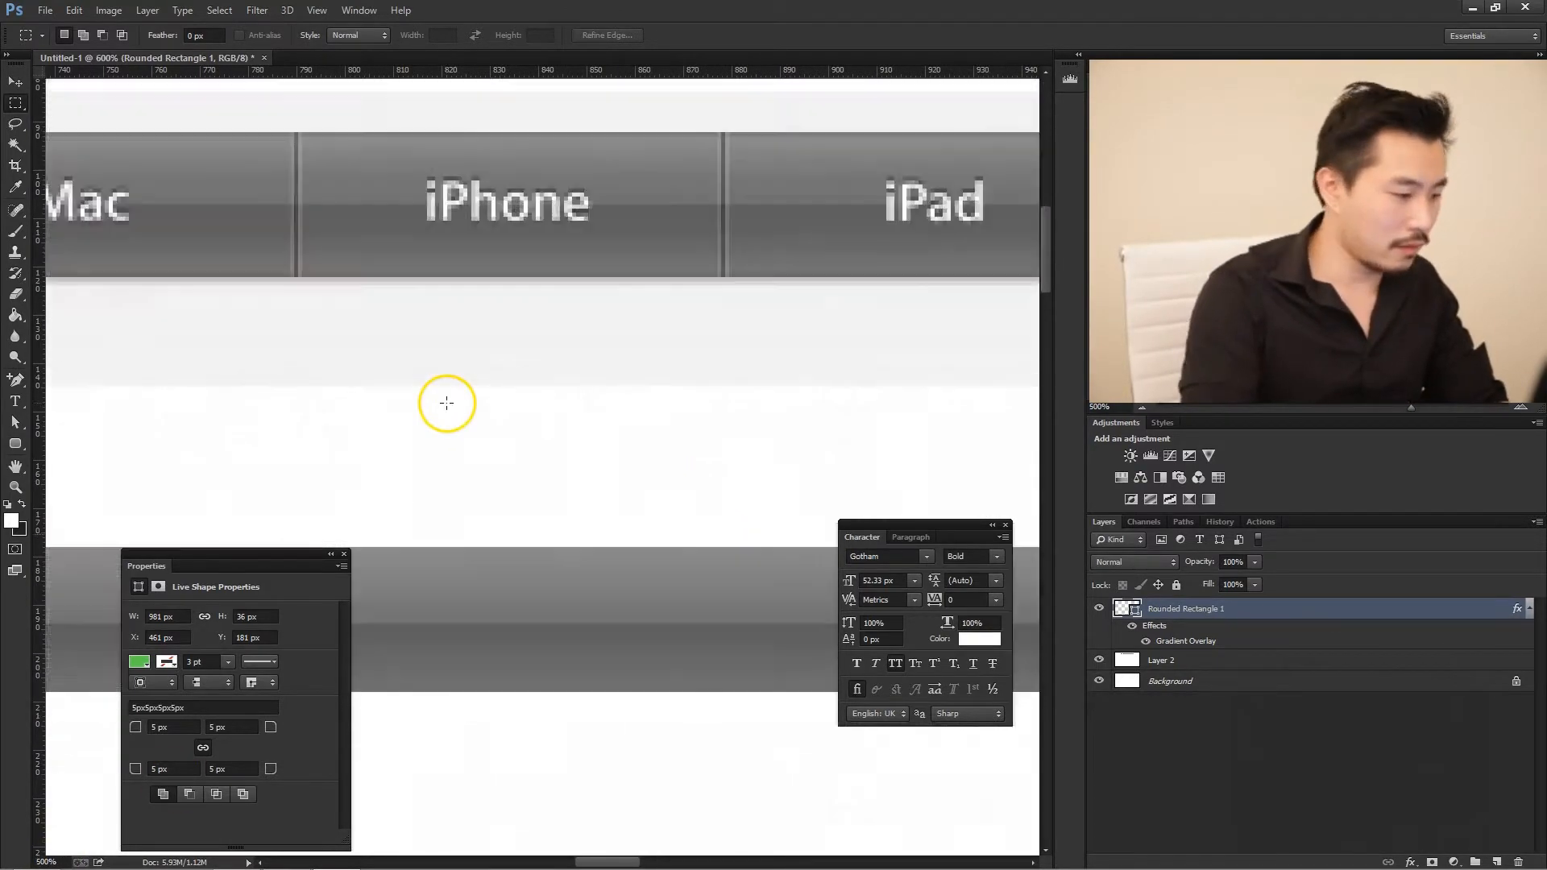
scroll(680, 258, up, 1)
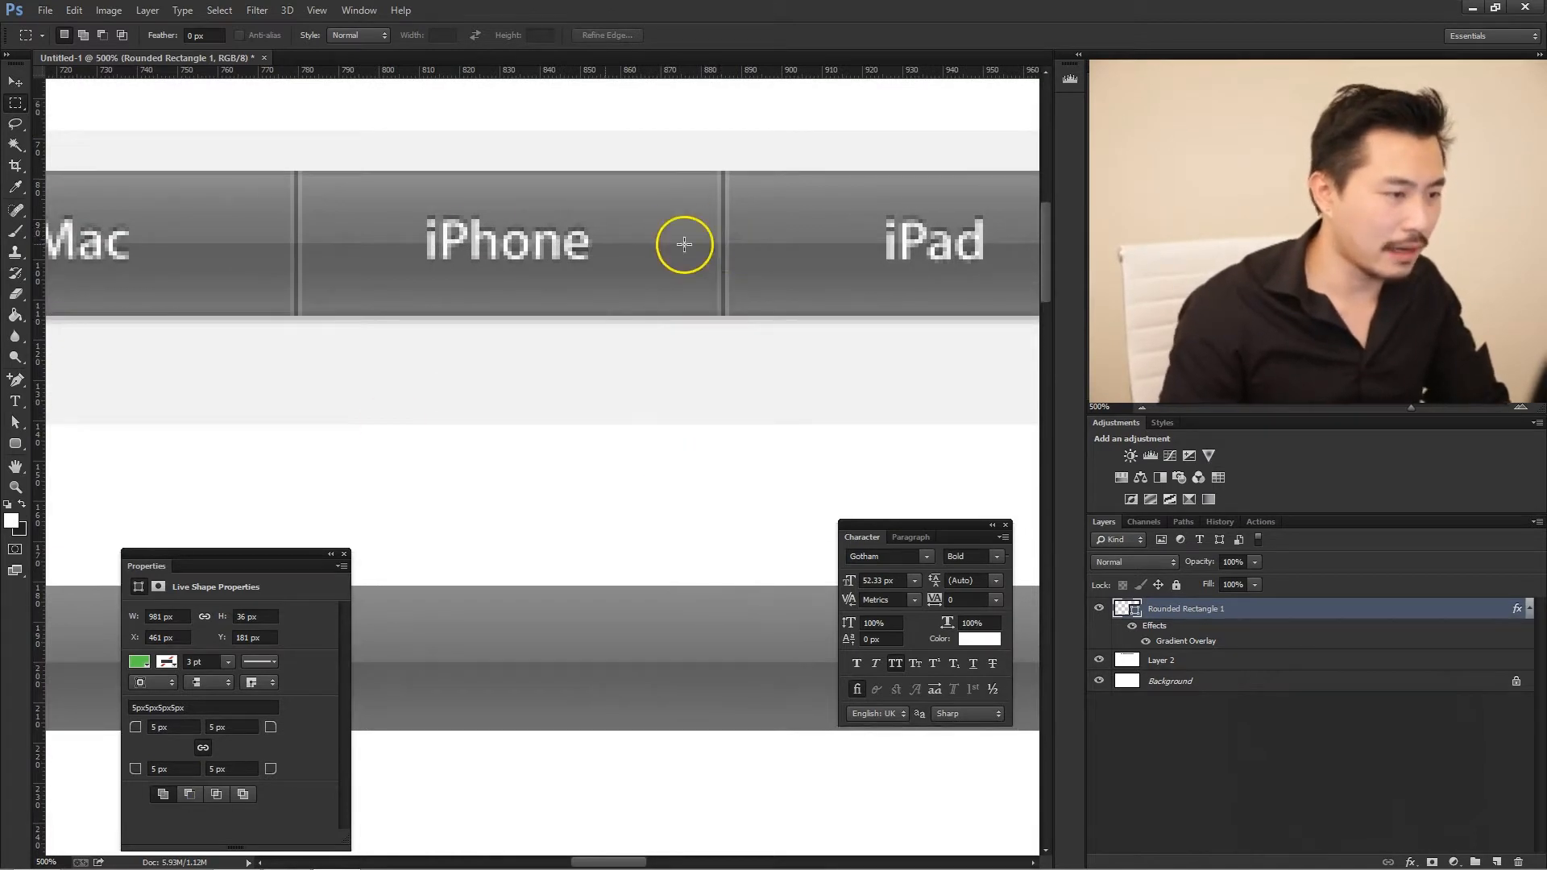
drag(636, 860, 537, 837)
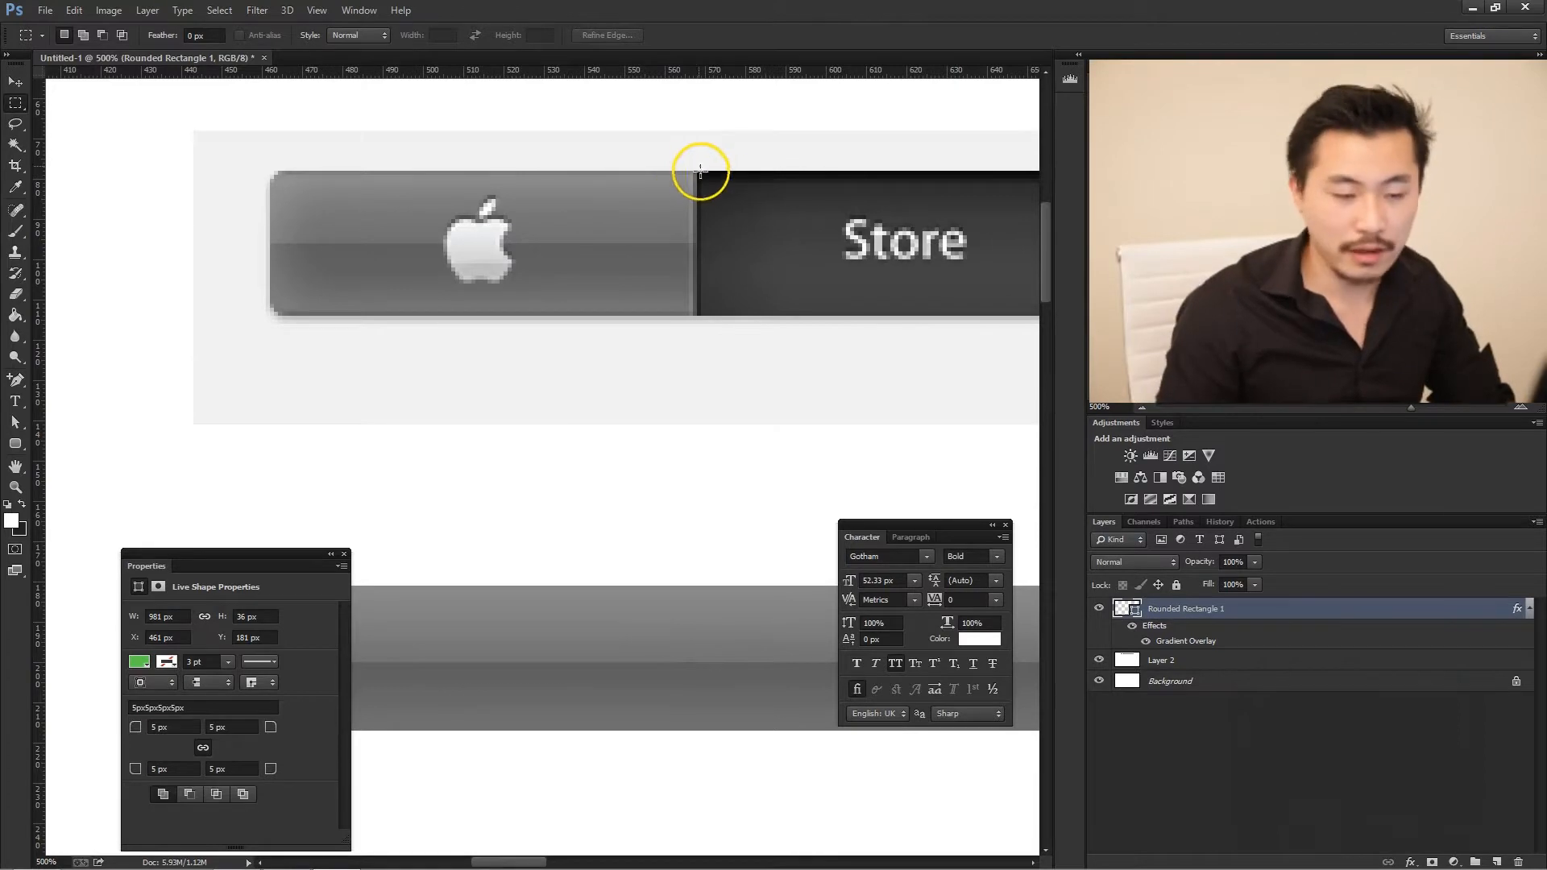
- Add a thin outside stroke to the rounded rectangle in the grey 676767 sampled from the original bar's edge
double_click(1489, 612)
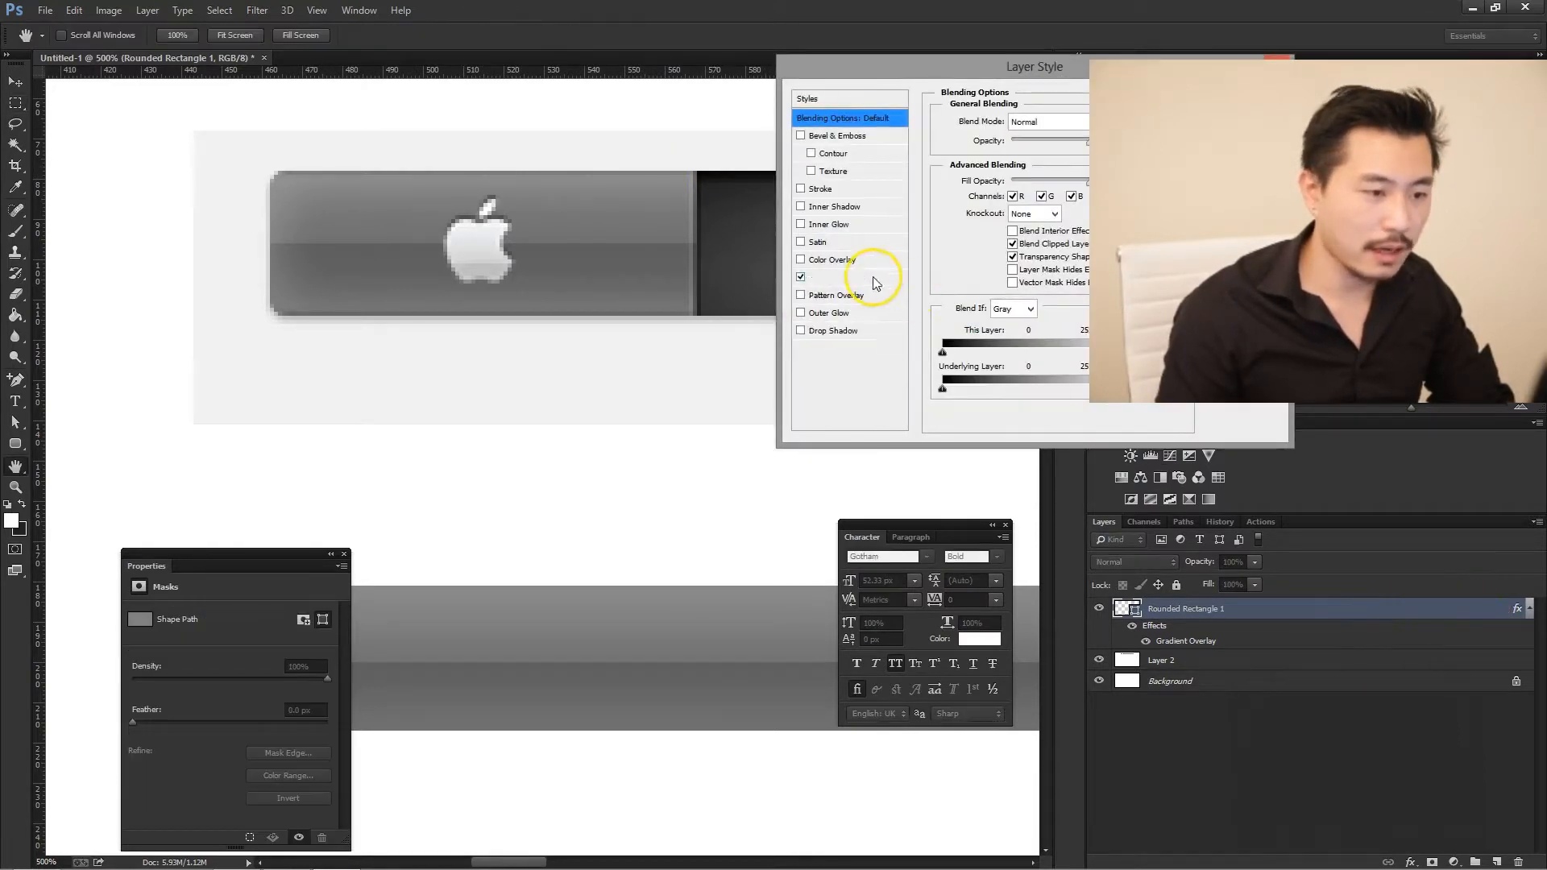
click(820, 188)
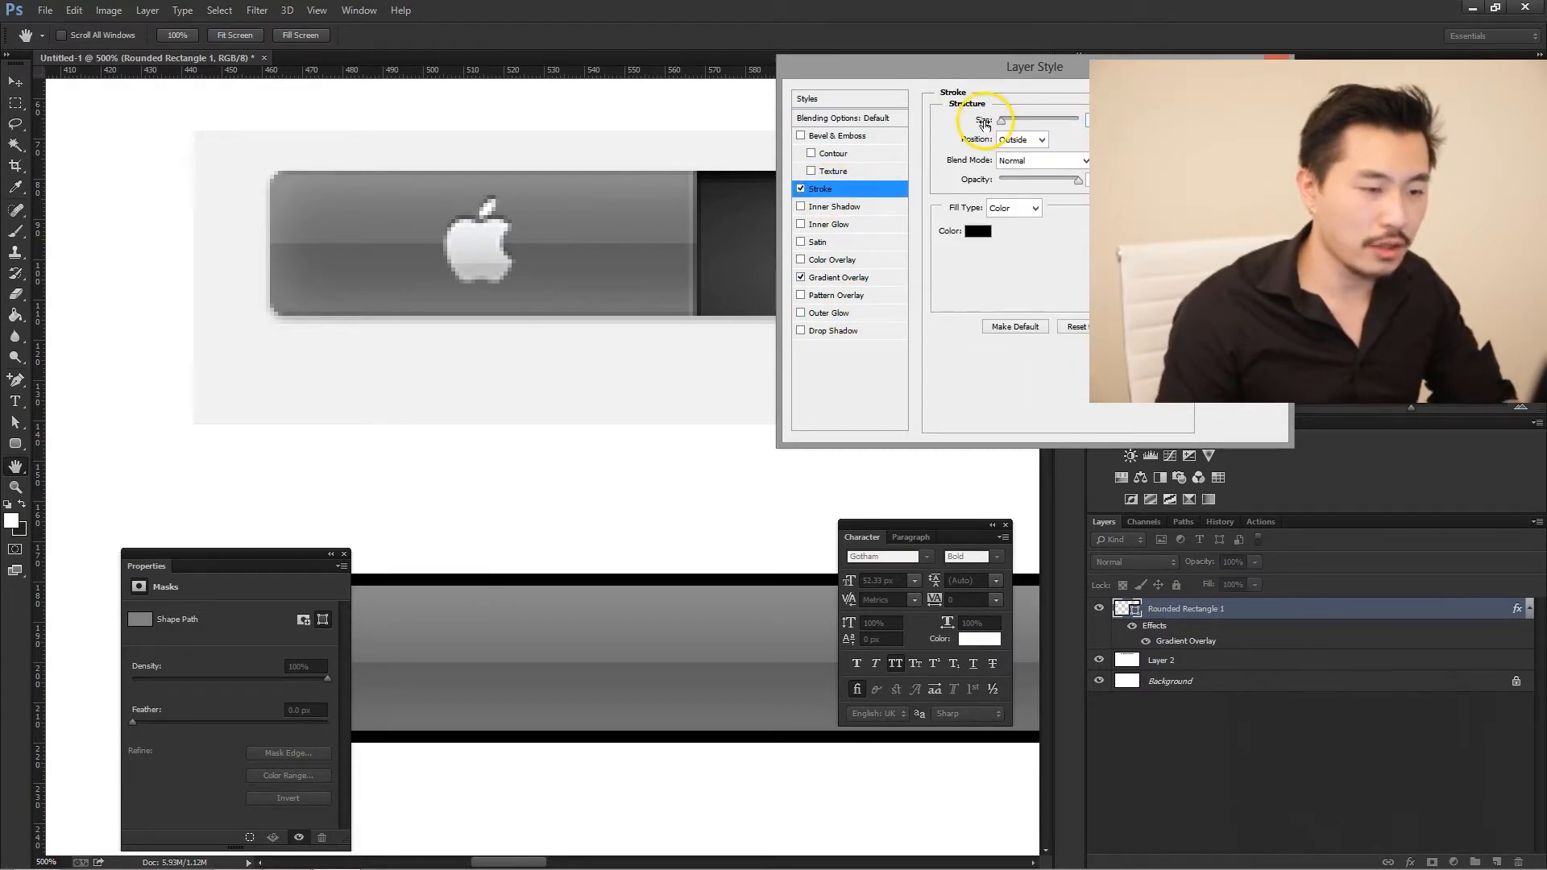
drag(984, 125, 978, 125)
click(978, 232)
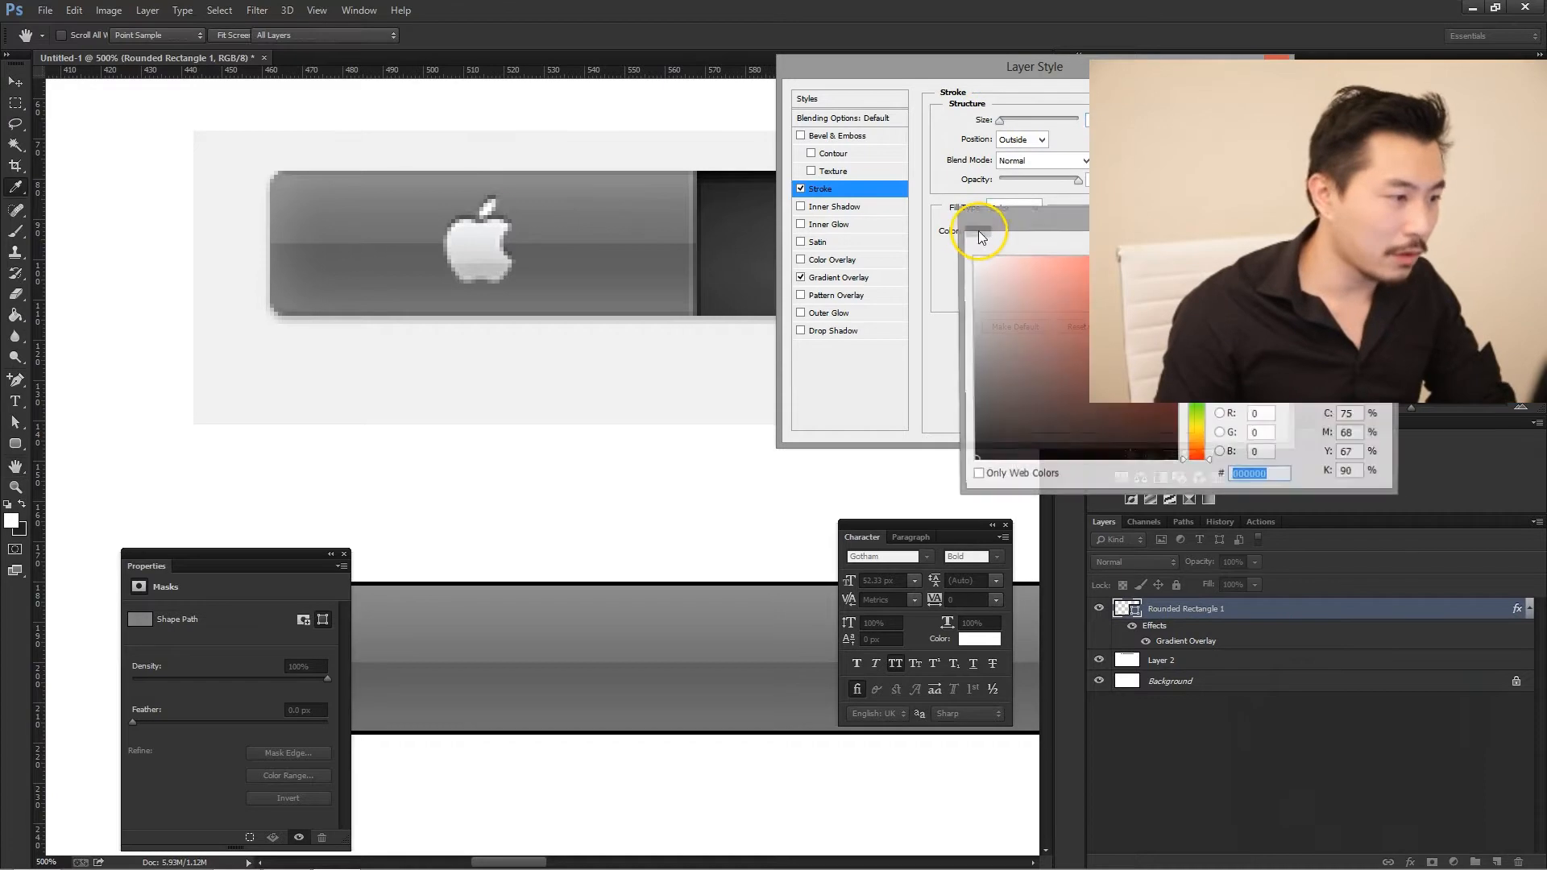
click(553, 167)
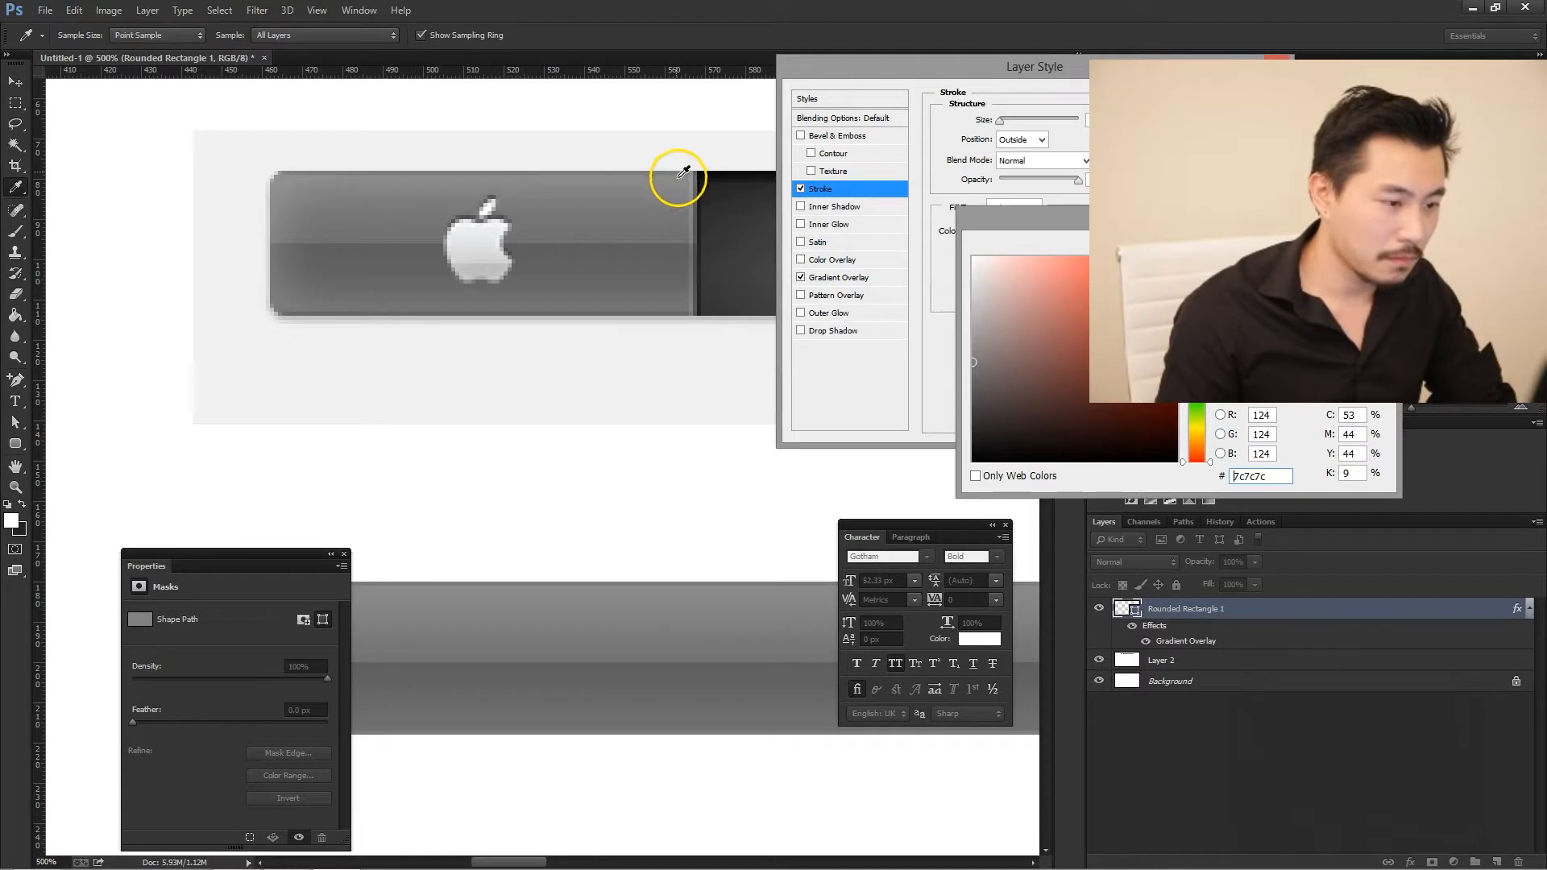
mouse_move(678, 201)
mouse_down()
mouse_move(689, 166)
mouse_move(681, 306)
mouse_up()
click(678, 314)
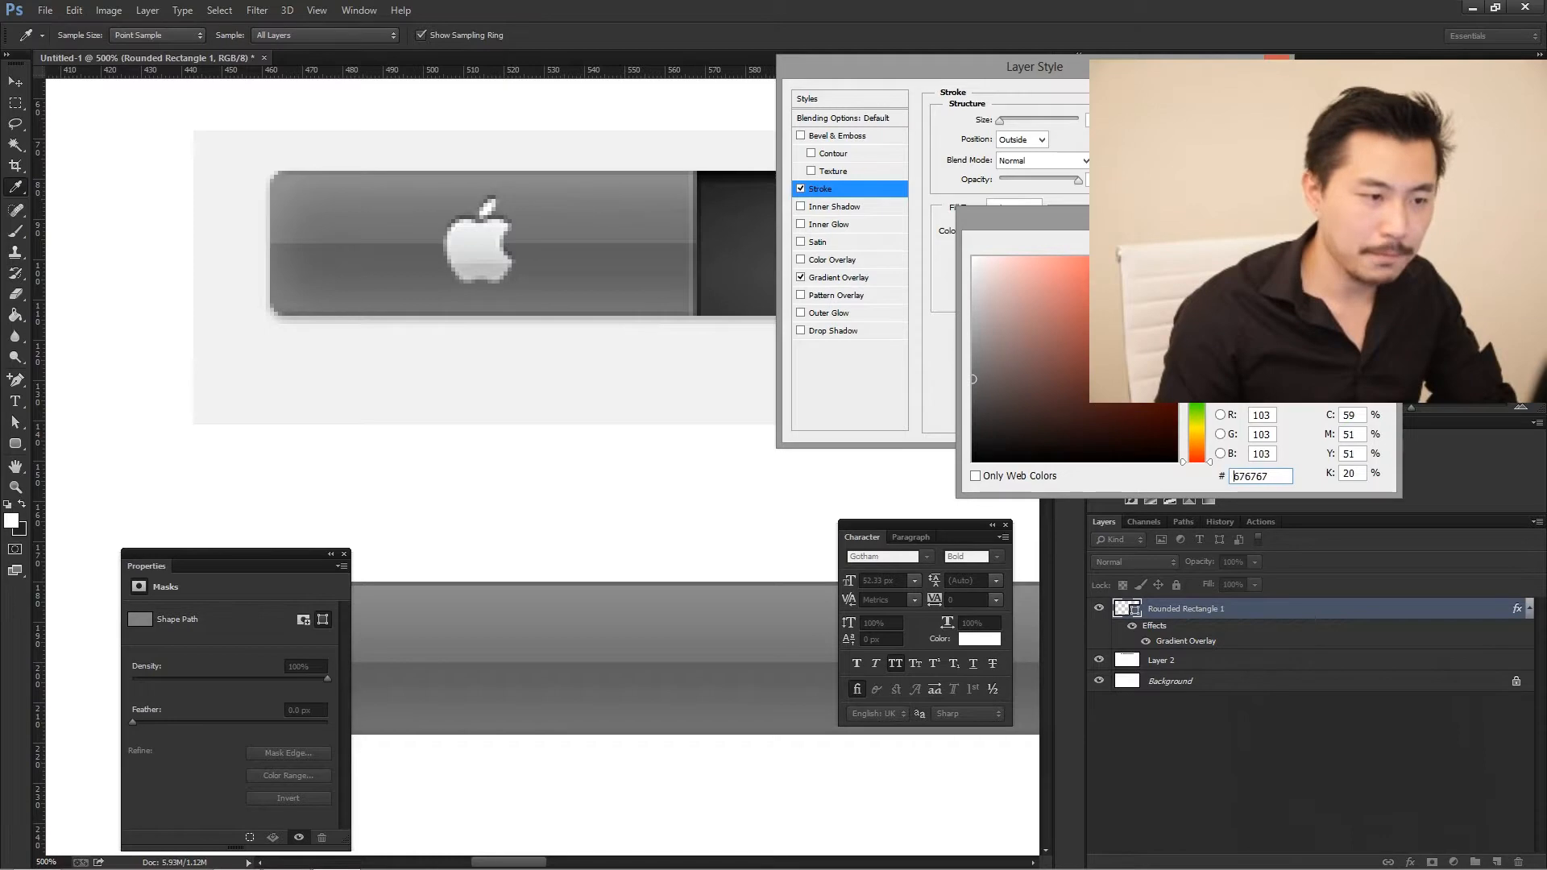
click(1347, 246)
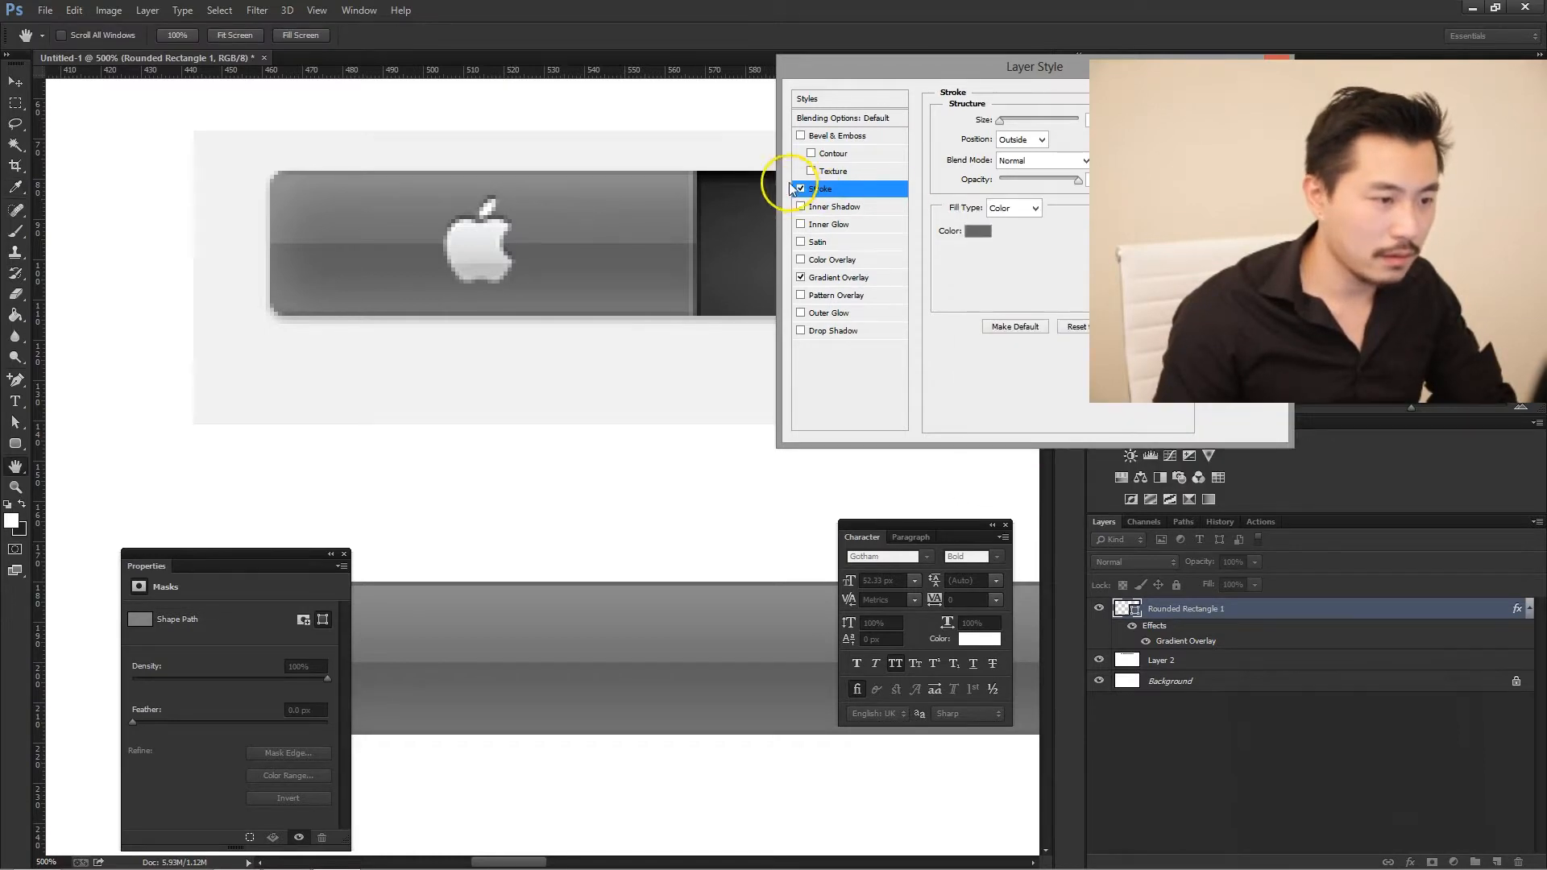
drag(970, 72, 1002, 84)
key(Return)
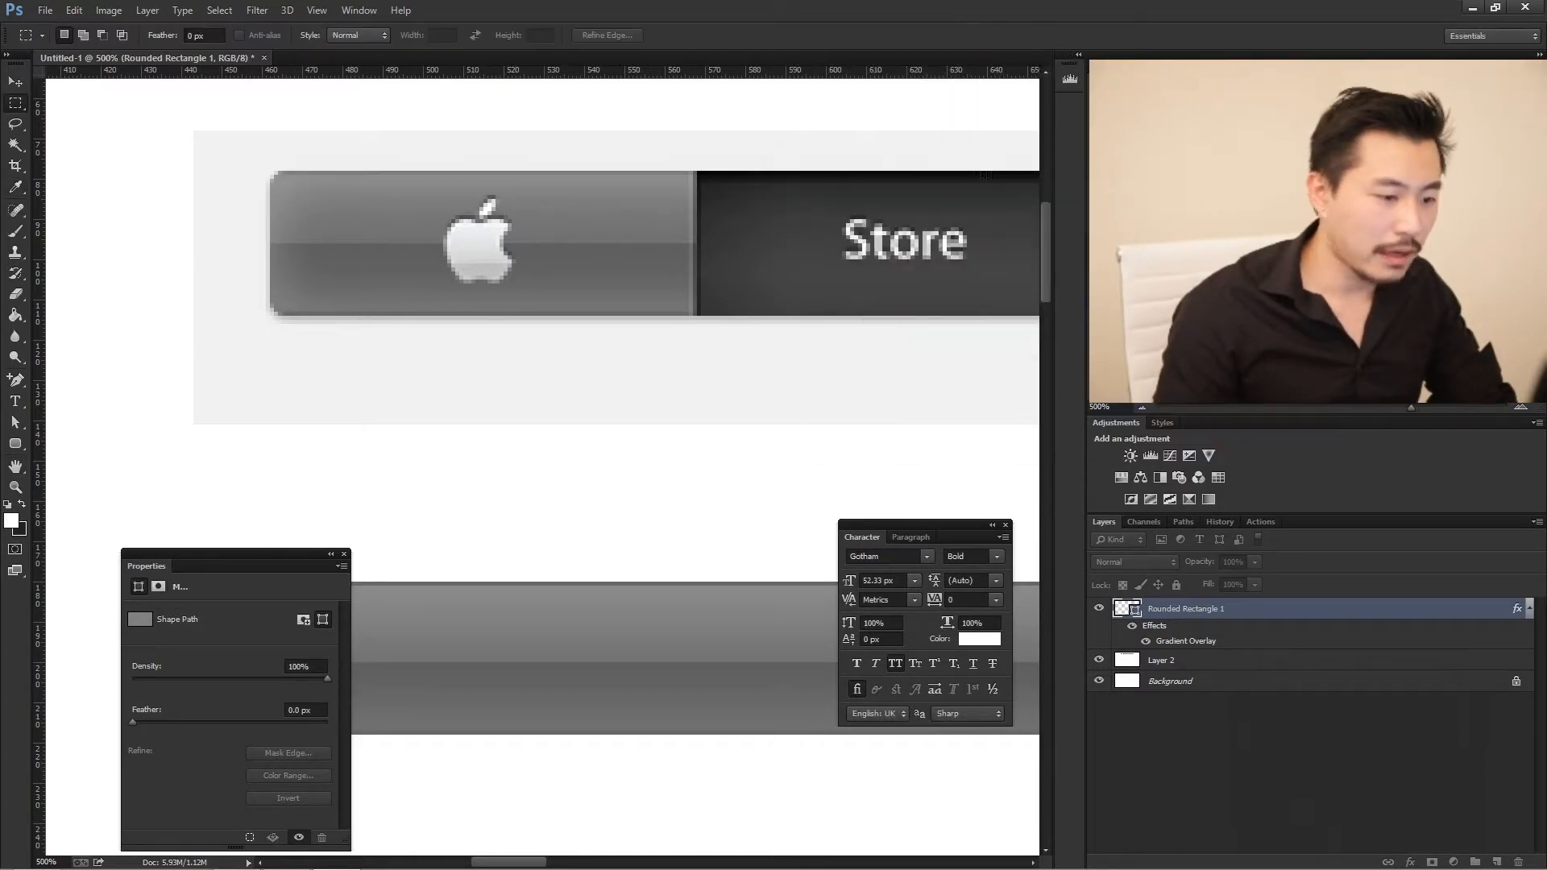
- Compare the stroked bar with the original navigation bar, examining the edges, rounded end and divider beside Store
key(Tab)
key(Tab)
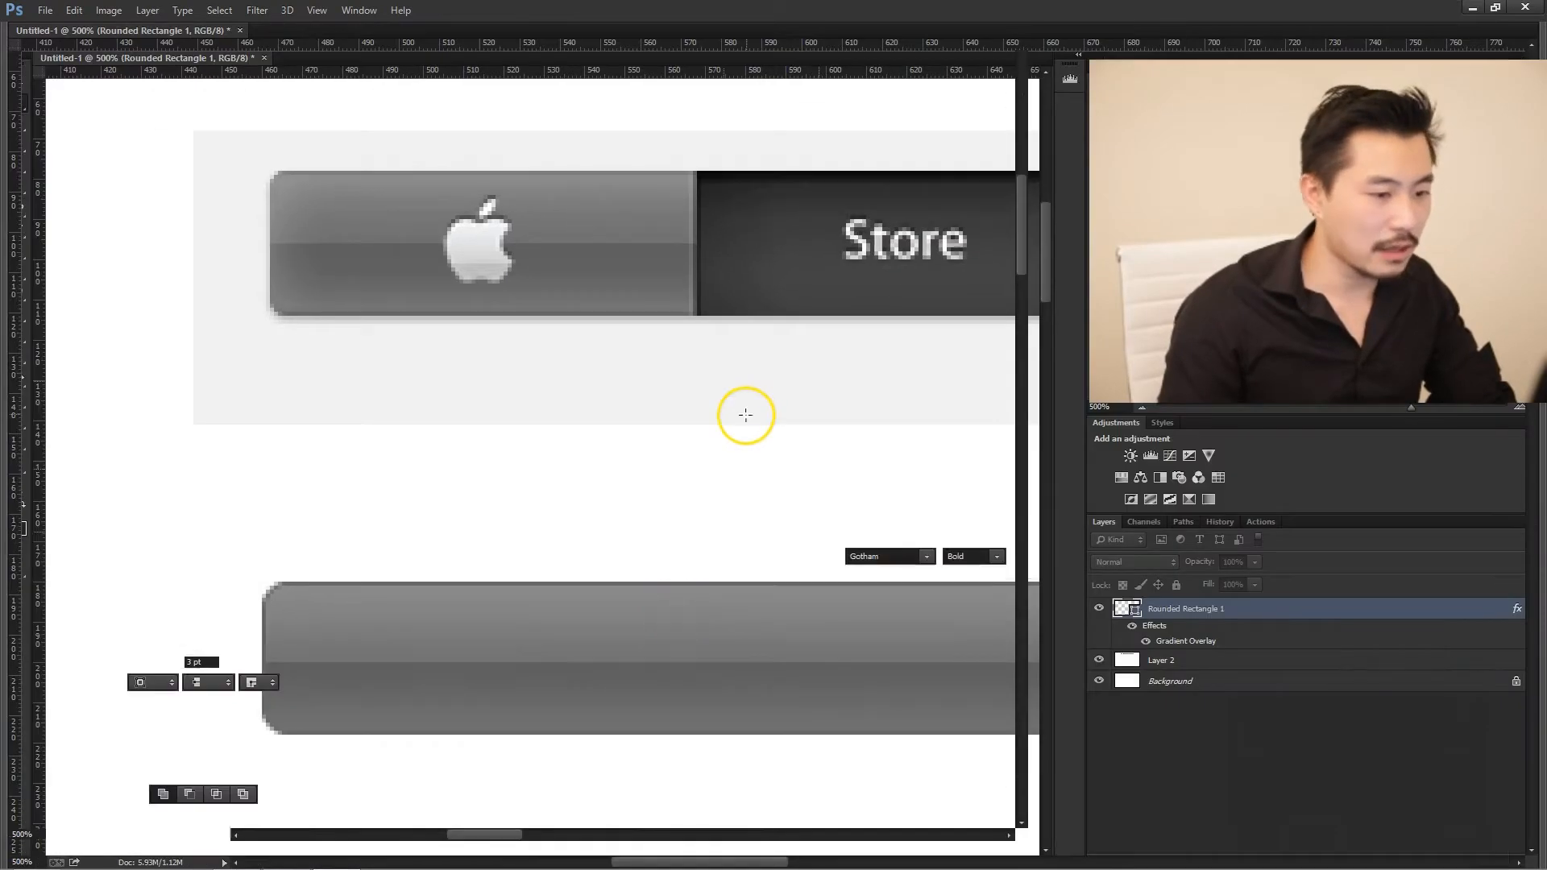
scroll(555, 547, down, 1)
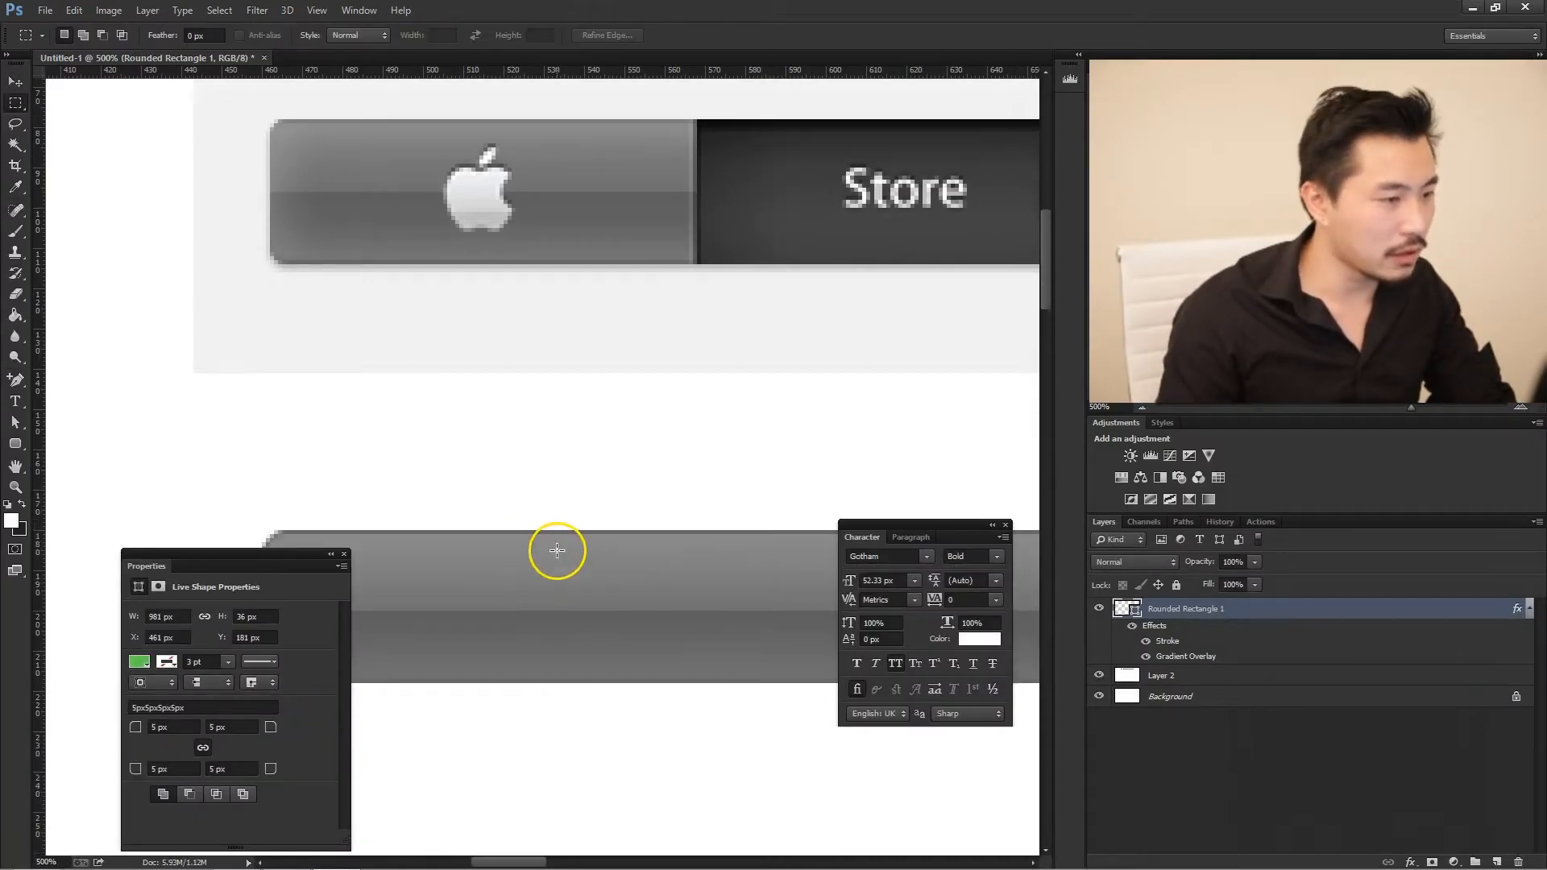
scroll(516, 548, down, 1)
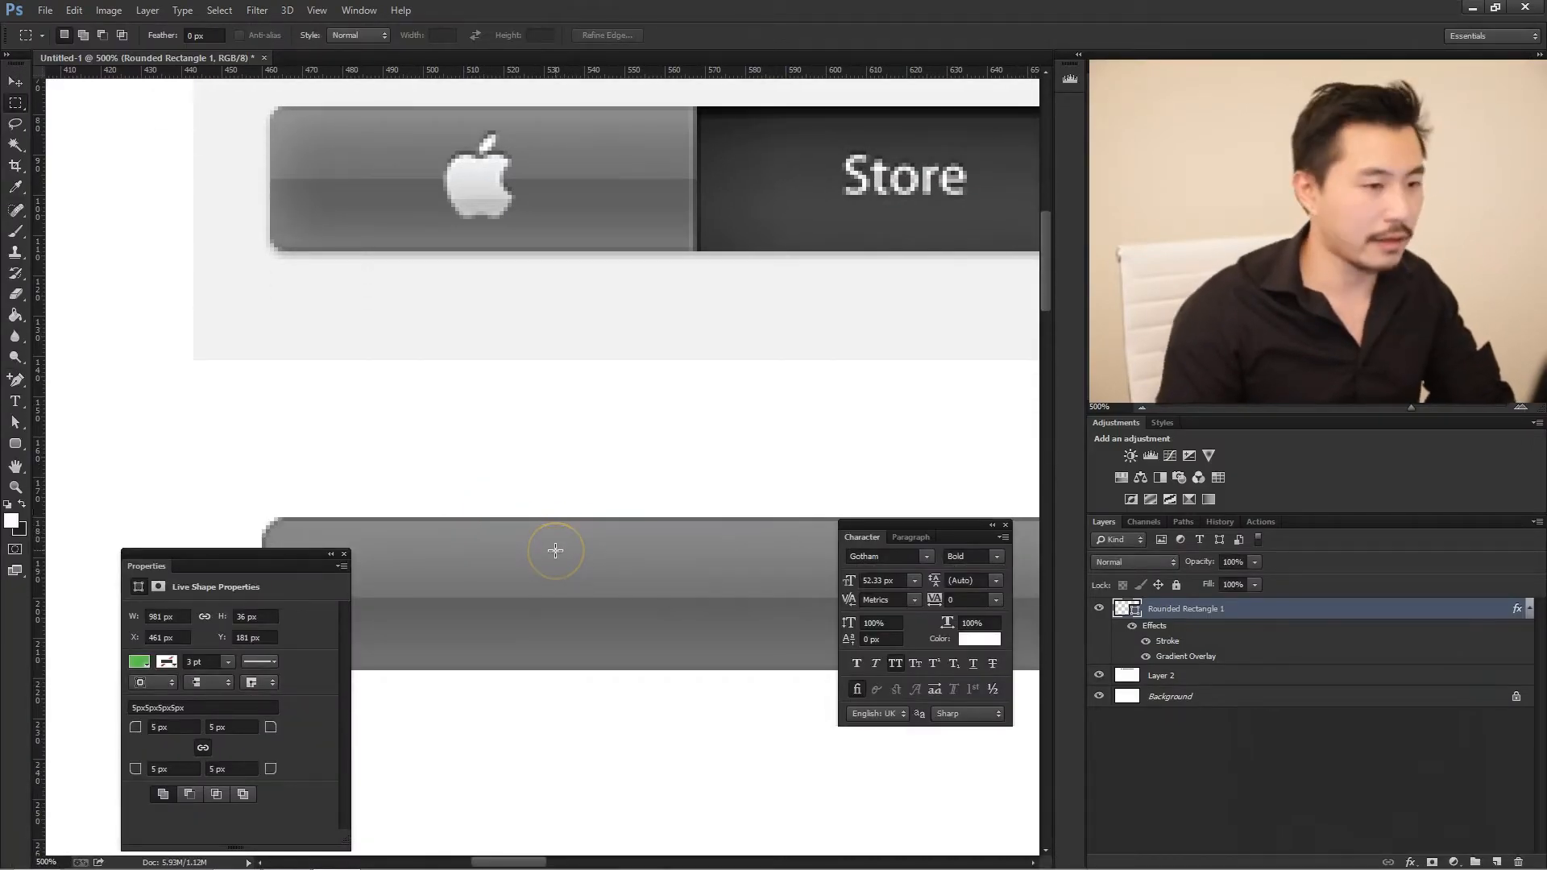
scroll(582, 525, down, 1)
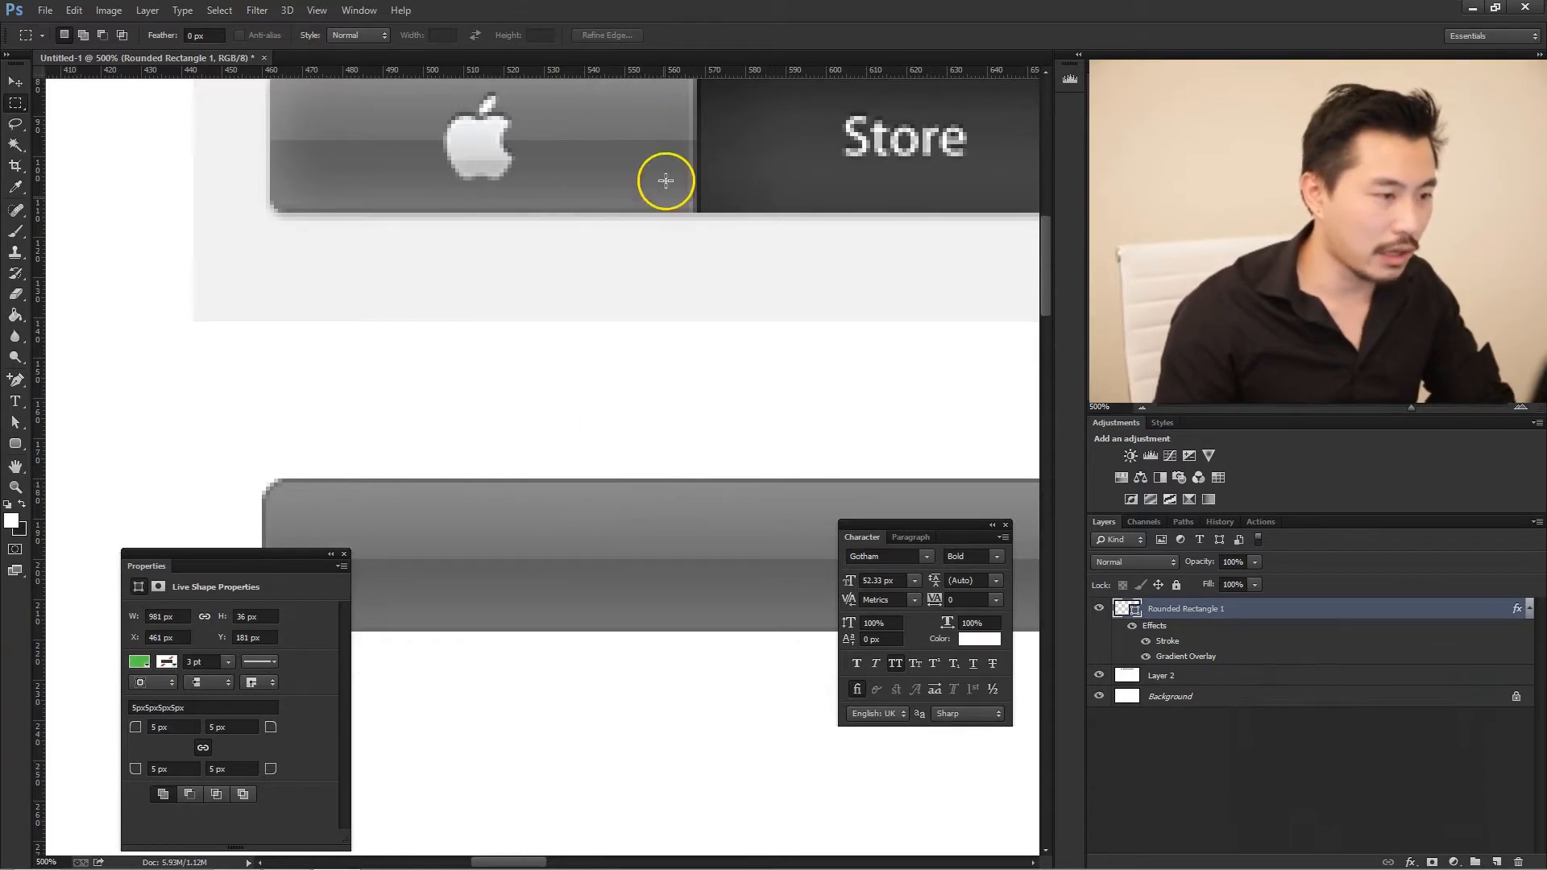
scroll(725, 200, up, 1)
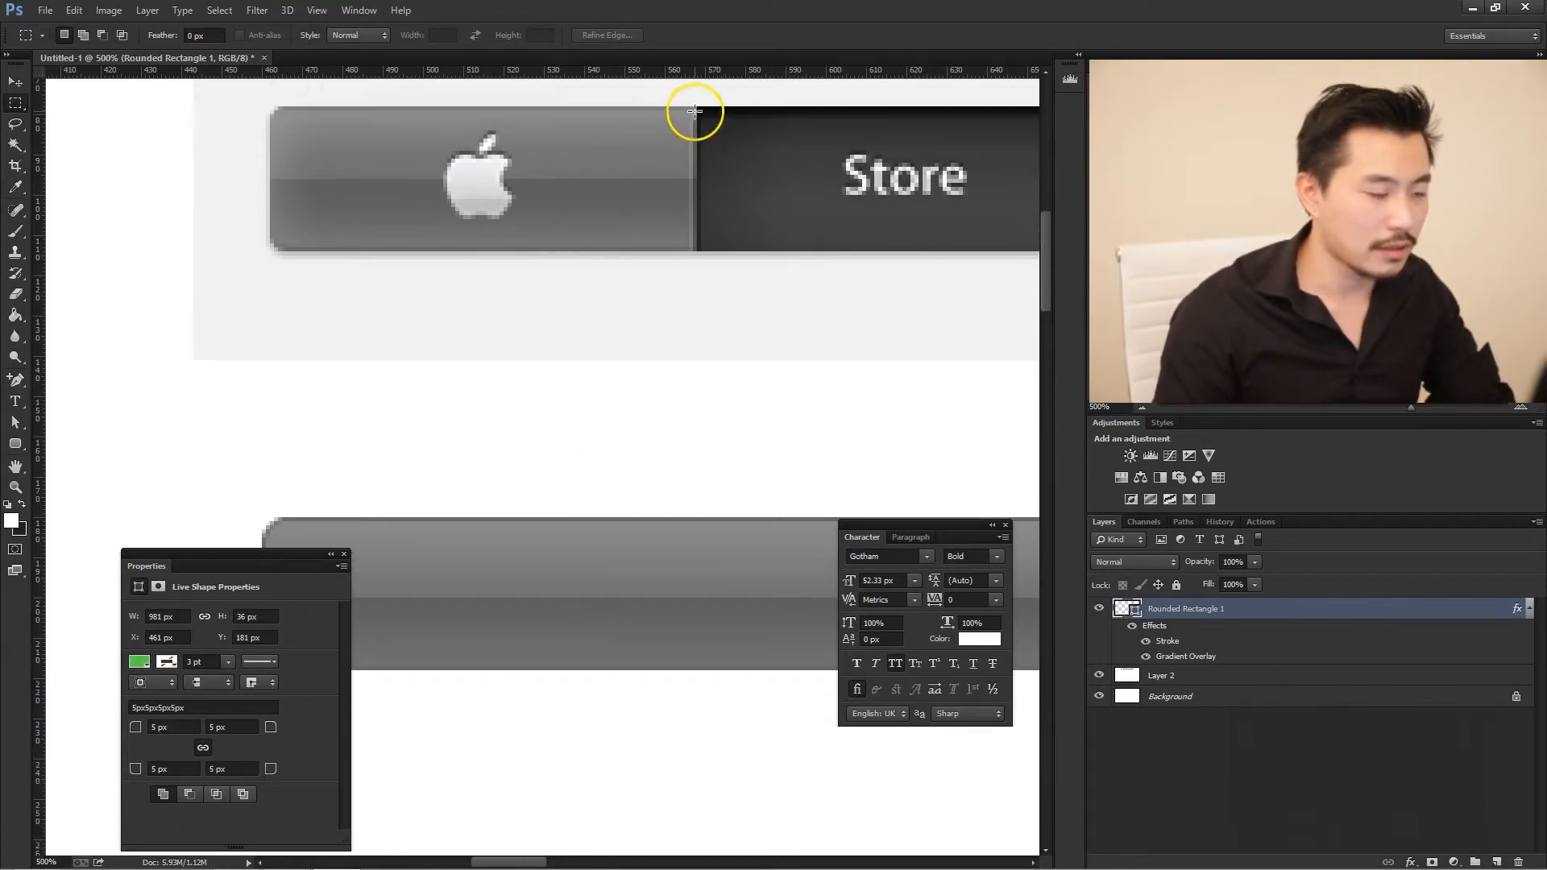
scroll(719, 185, down, 1)
scroll(719, 181, up, 1)
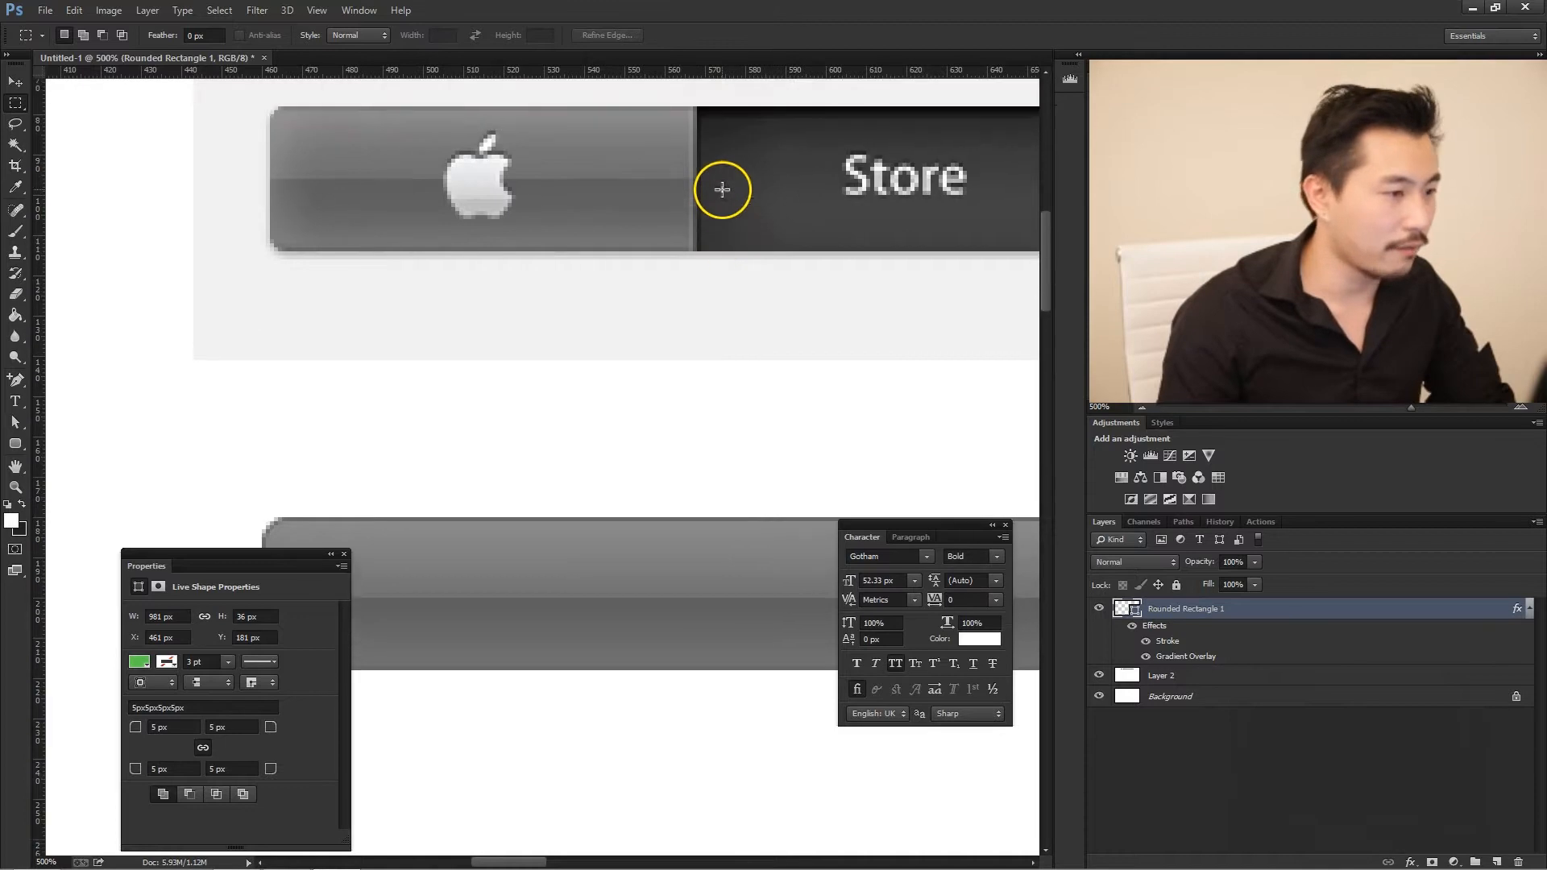
scroll(721, 191, down, 1)
scroll(612, 161, up, 1)
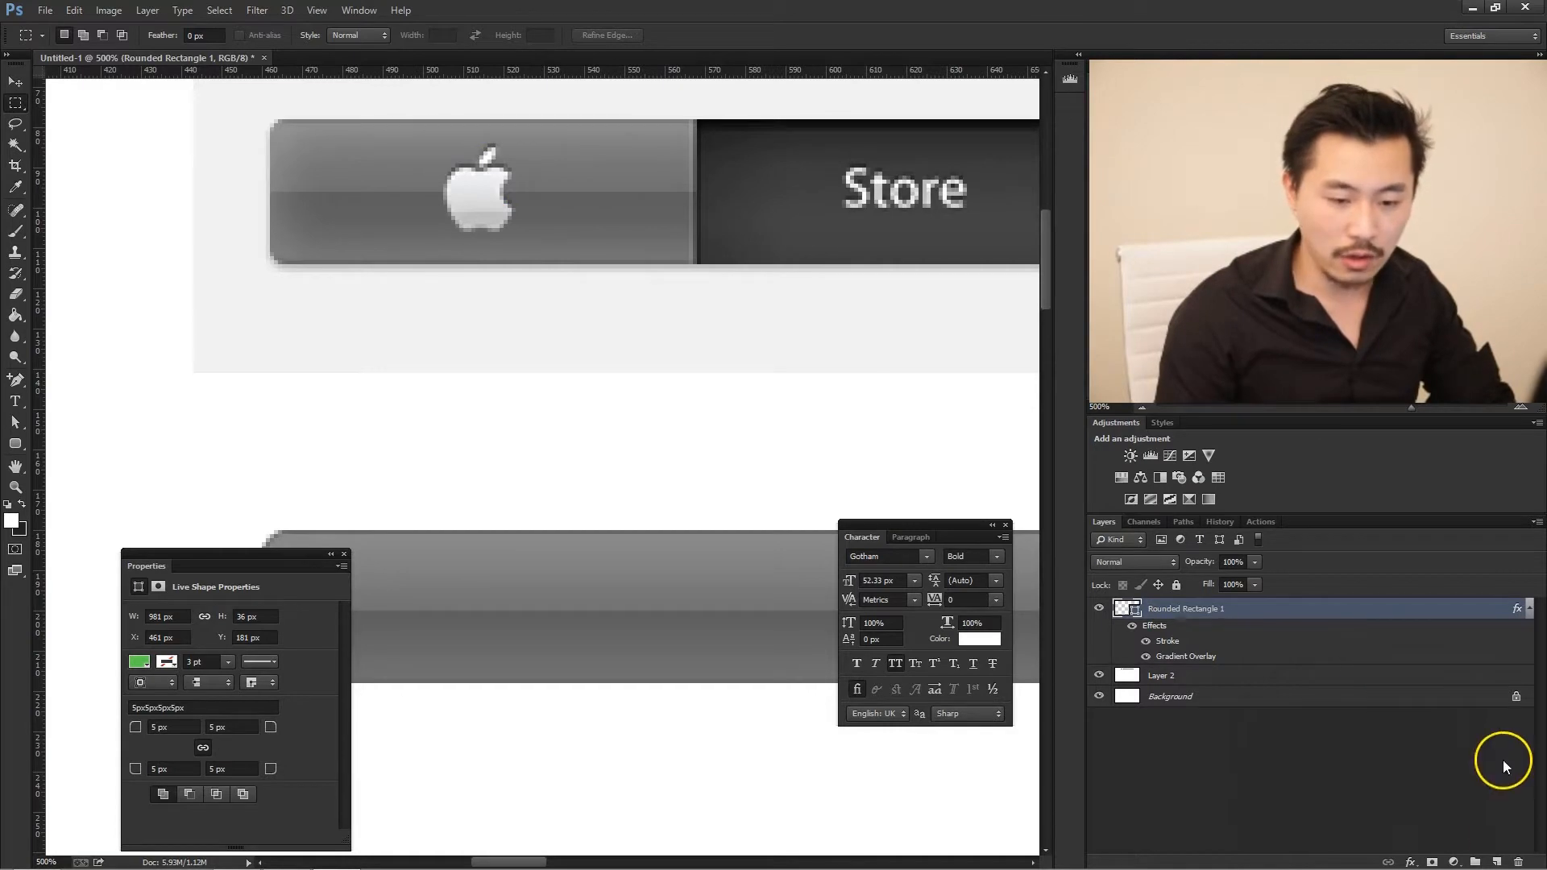
- On a new layer, draw a white cat custom shape on the new bar and position it directly below the original Apple logo
click(1496, 861)
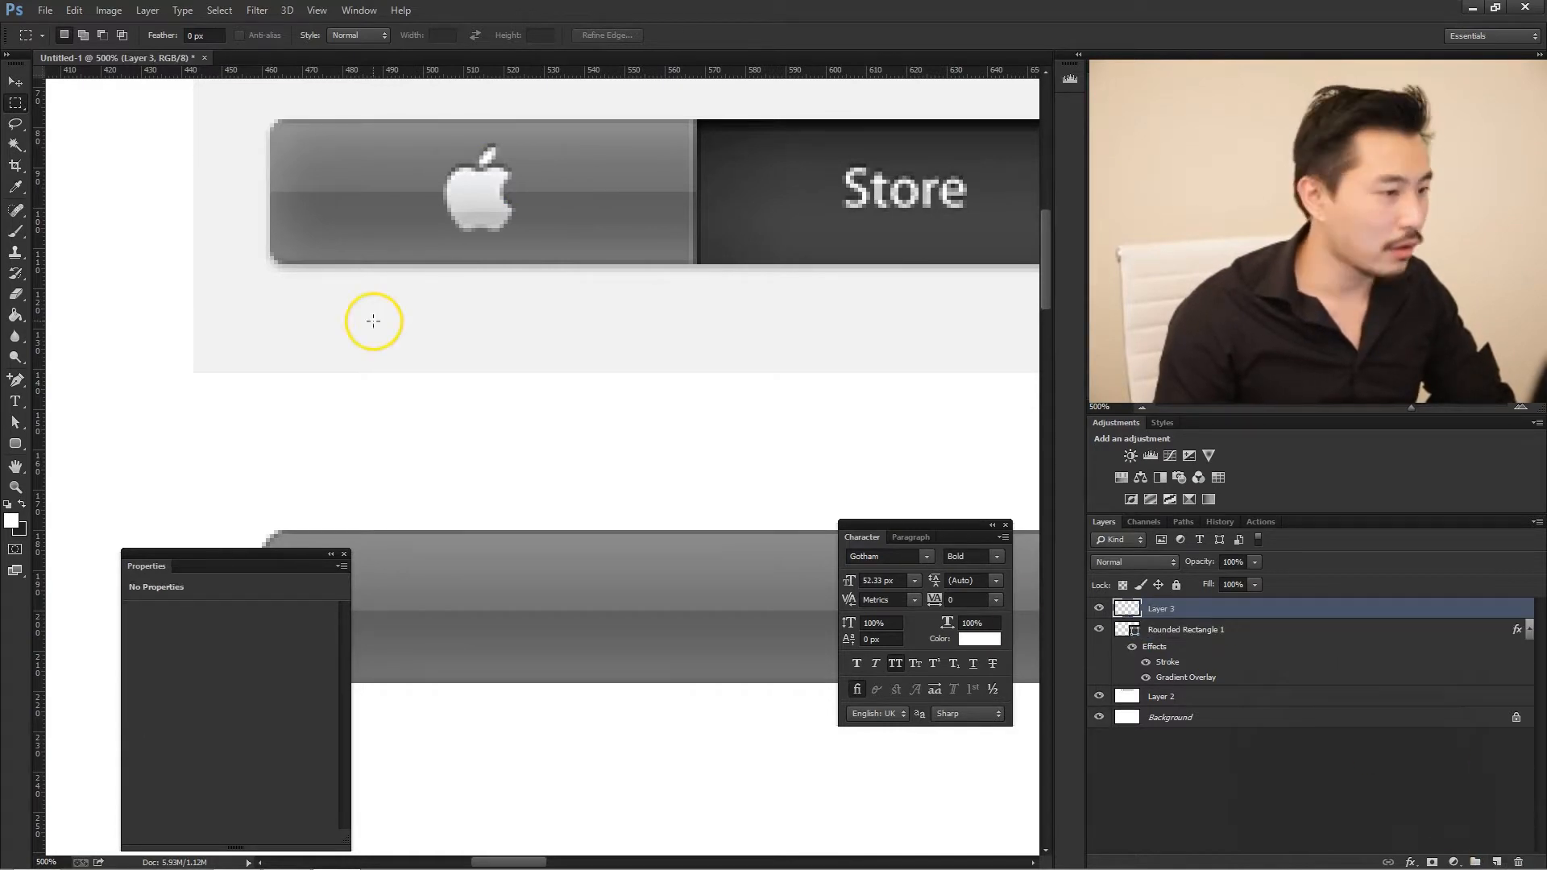
click(15, 444)
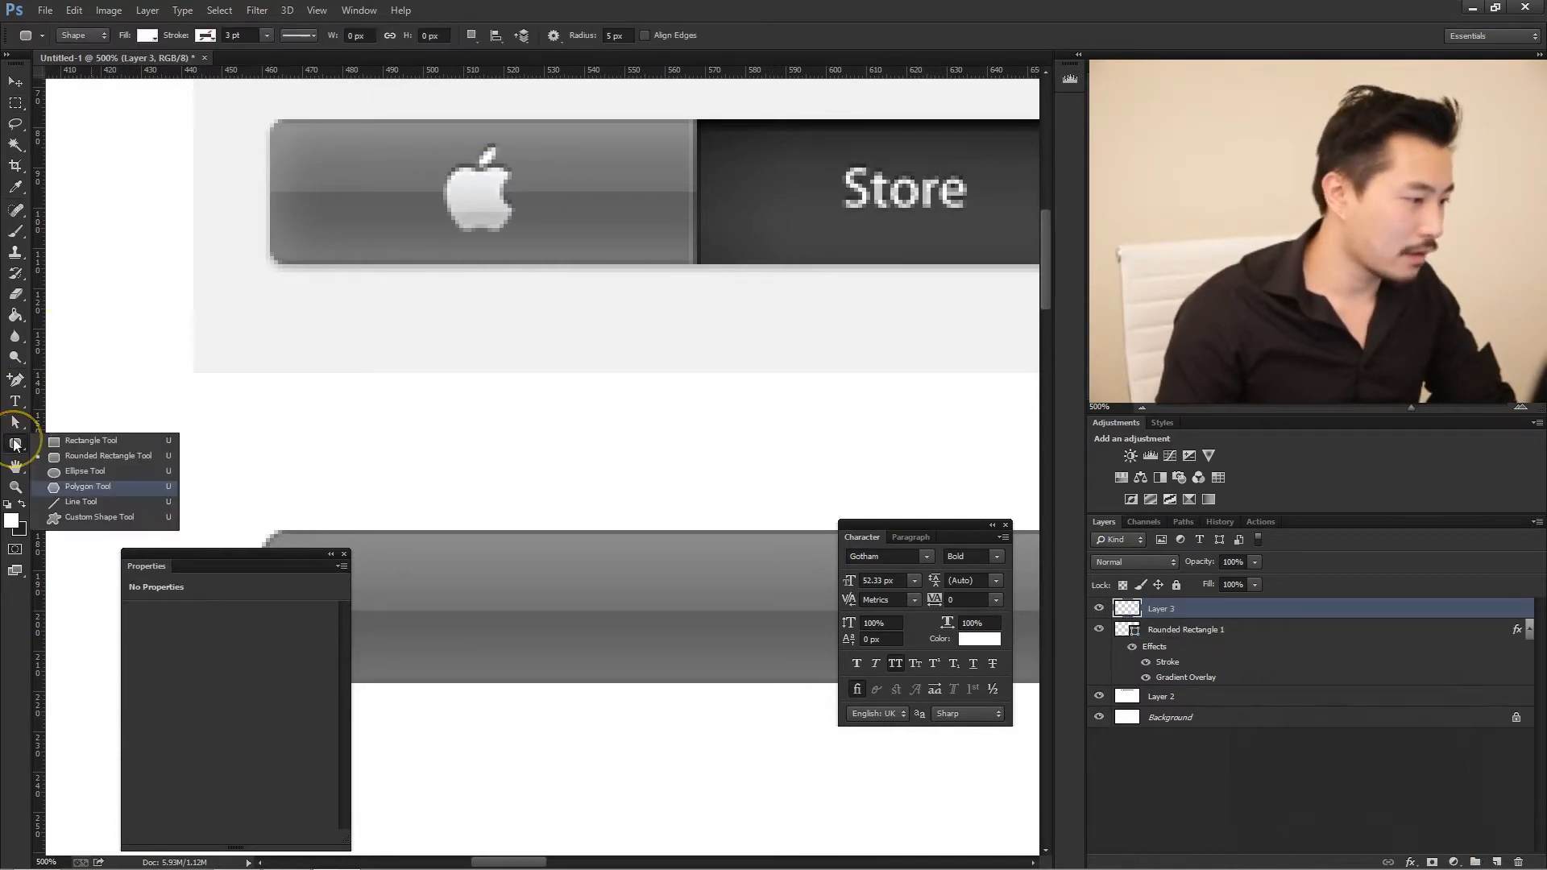
click(99, 516)
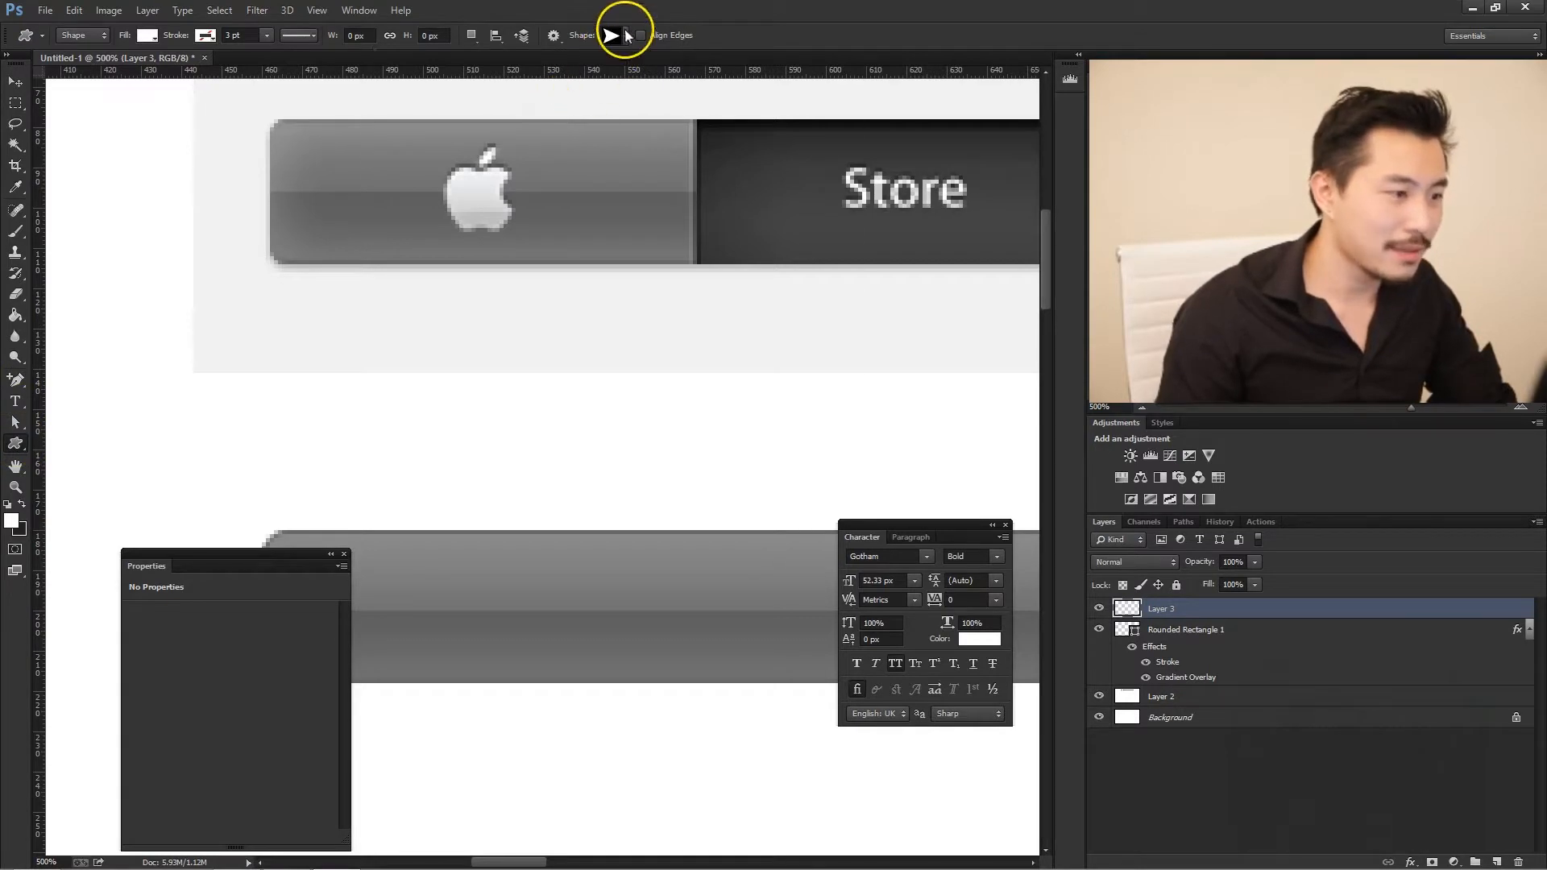
click(626, 36)
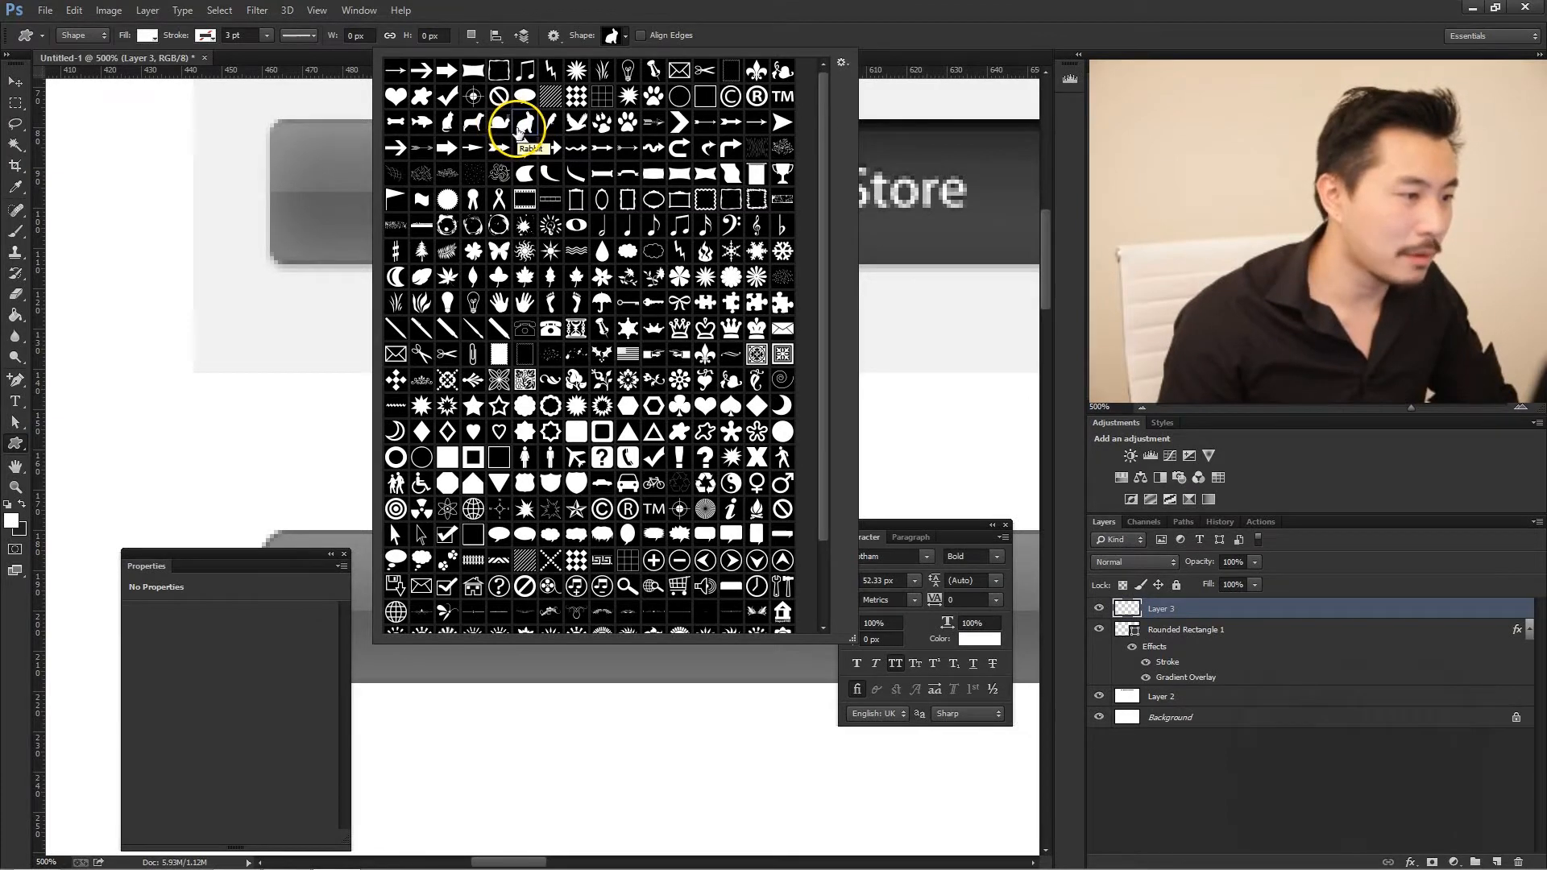
double_click(453, 123)
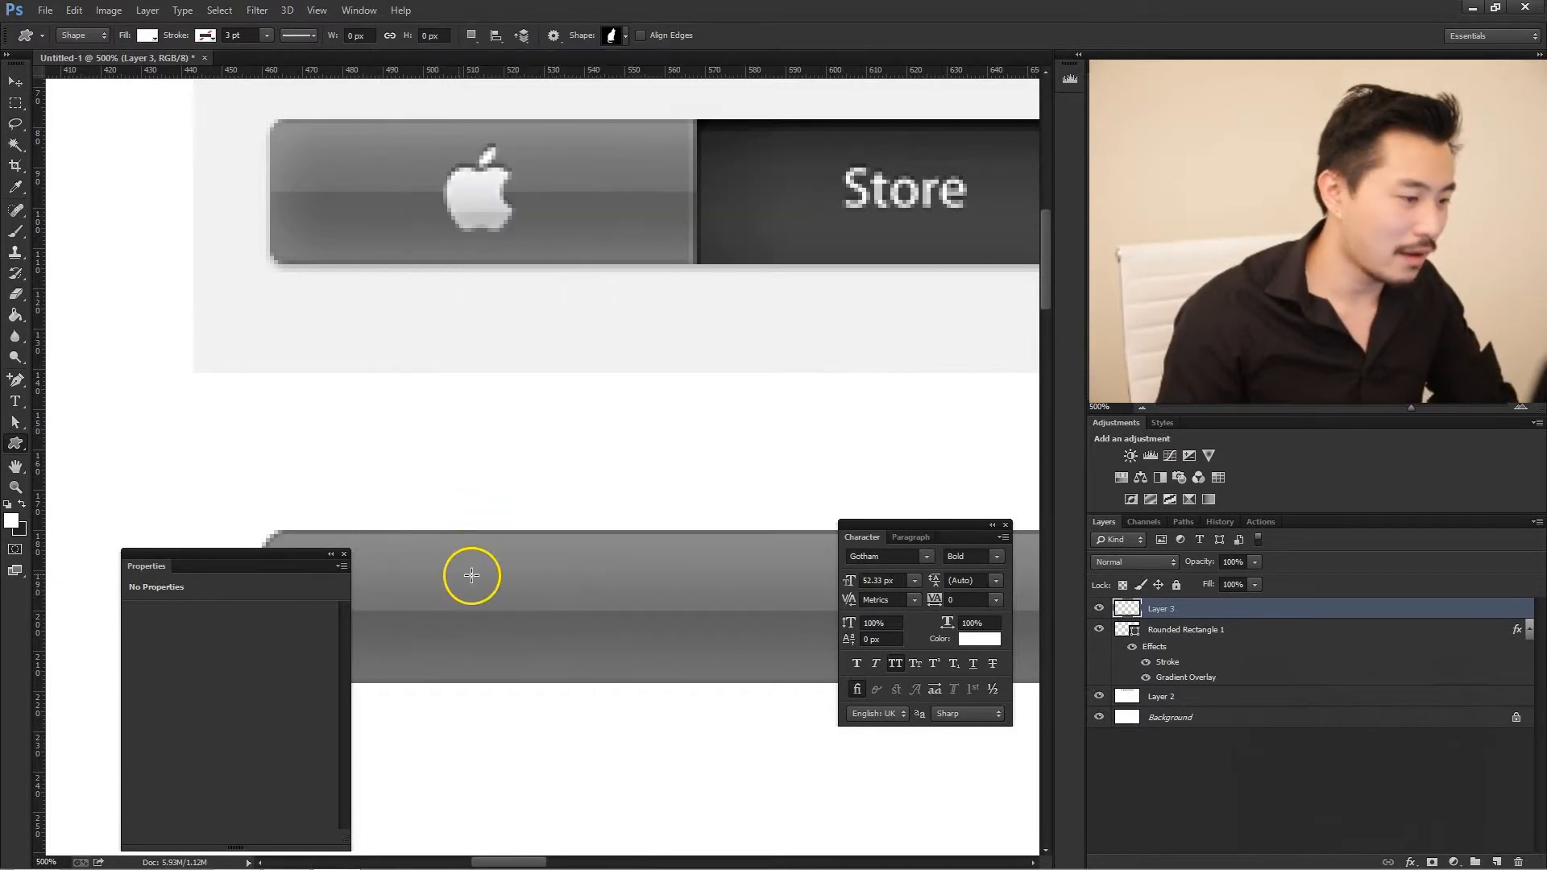
drag(395, 575, 493, 673)
key(v)
drag(449, 616, 500, 605)
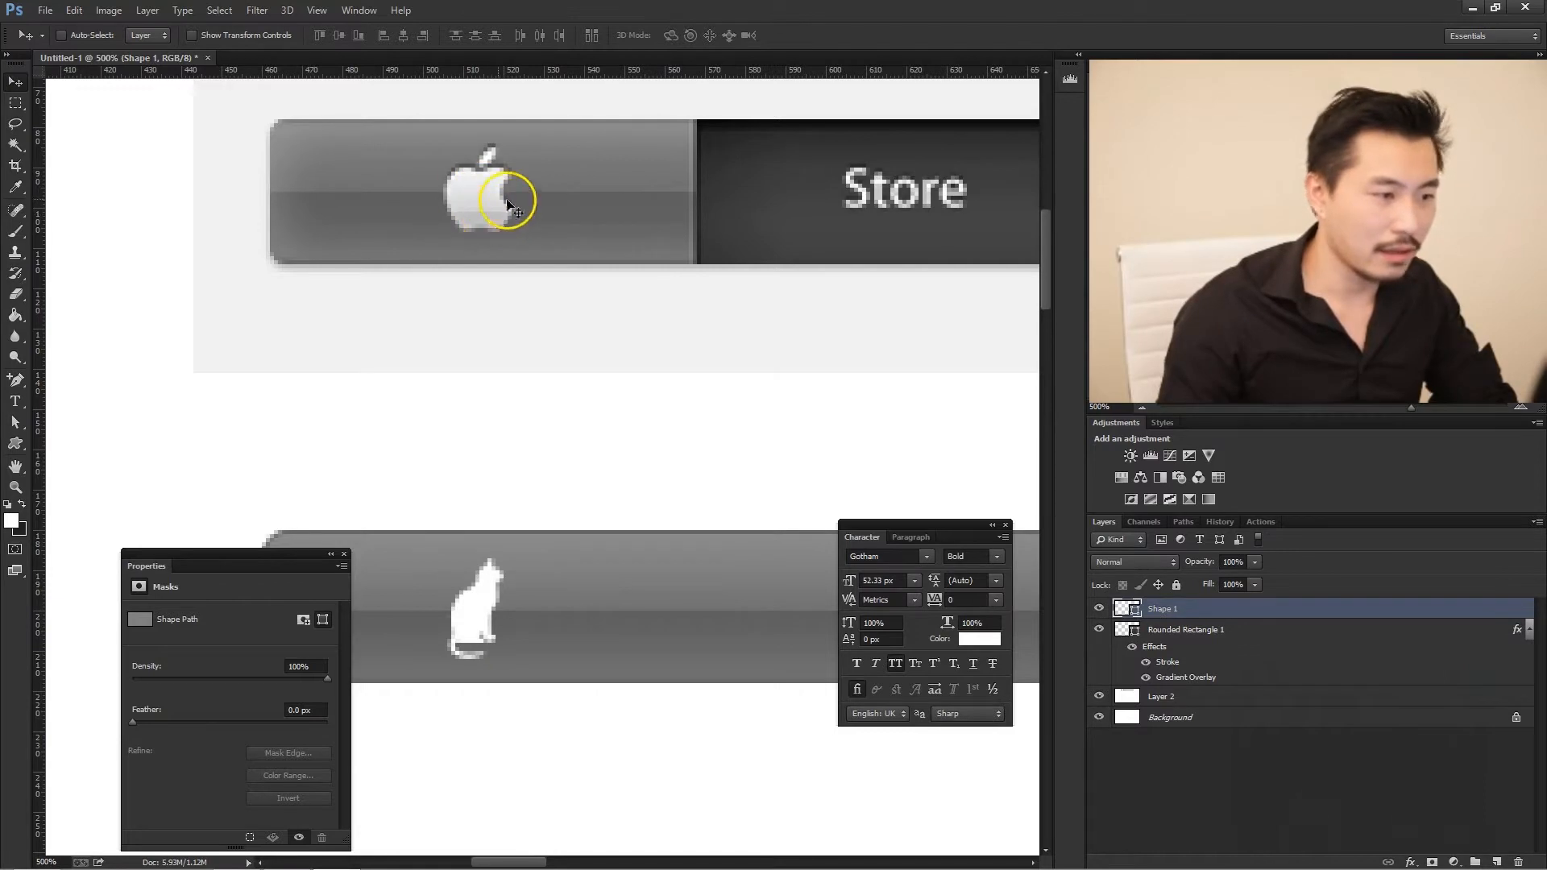
- Give the cat shape a gradient overlay with its 0% stop set to the grey c9c8c8 sampled from the Apple logo's lower part
key(space)
double_click(1481, 616)
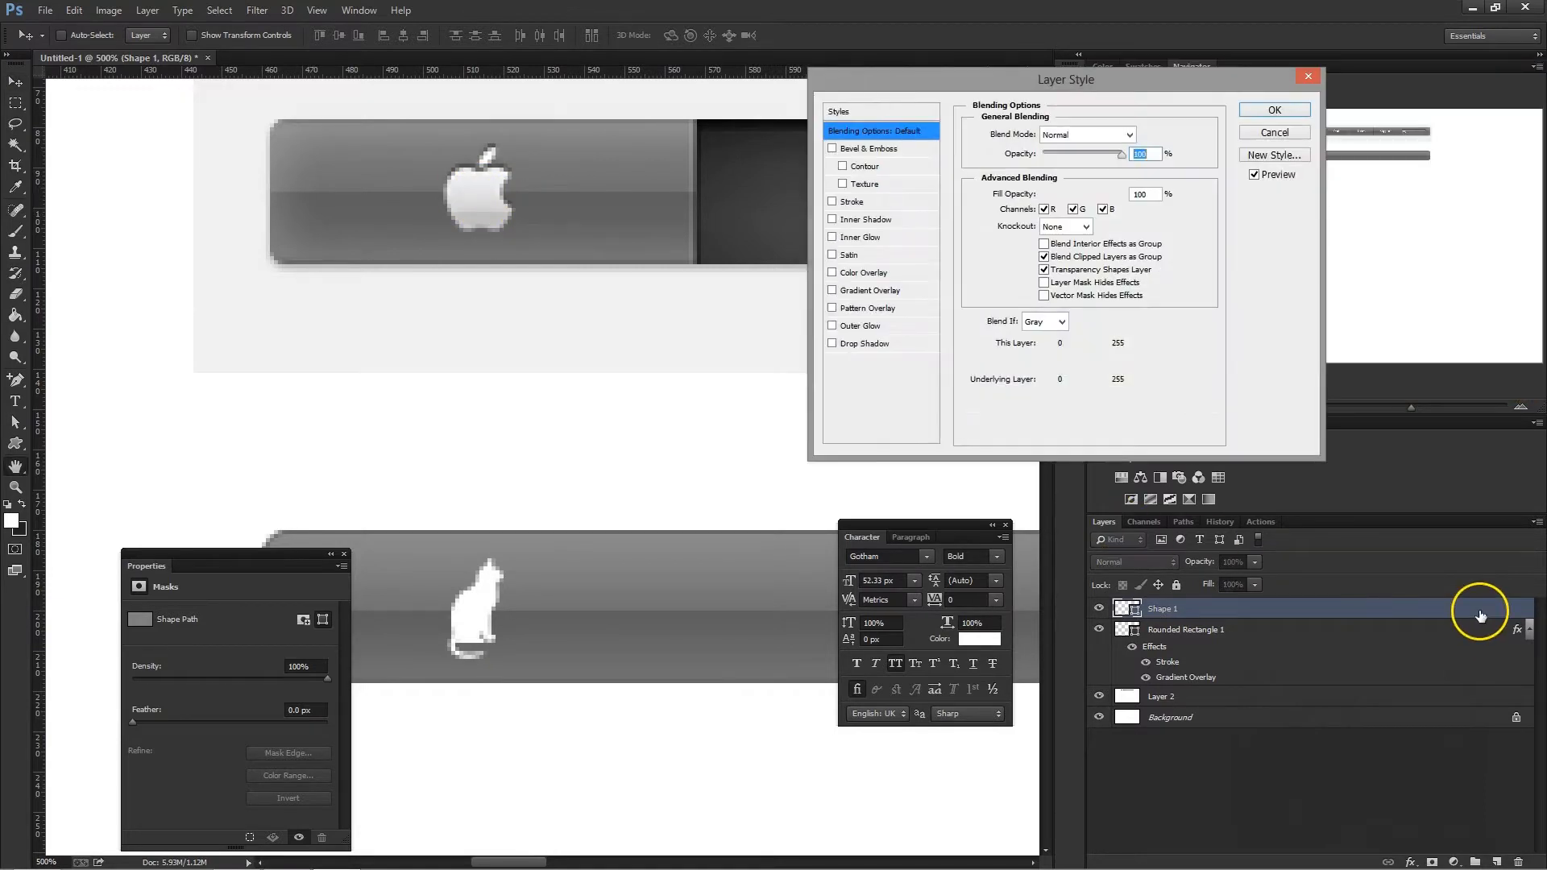
click(870, 290)
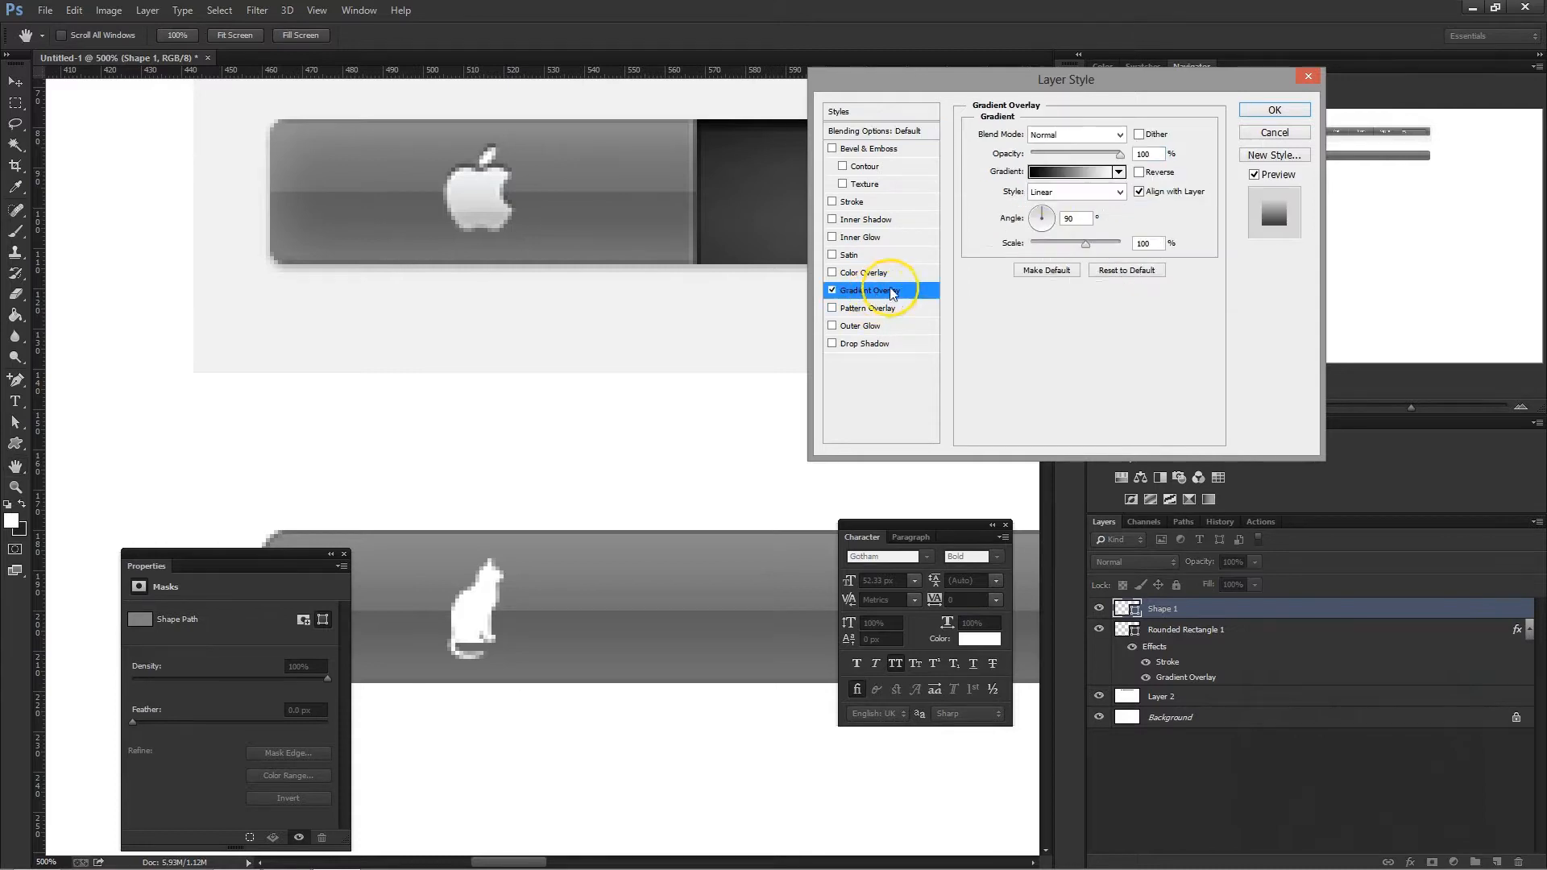
click(1054, 173)
click(905, 526)
click(976, 591)
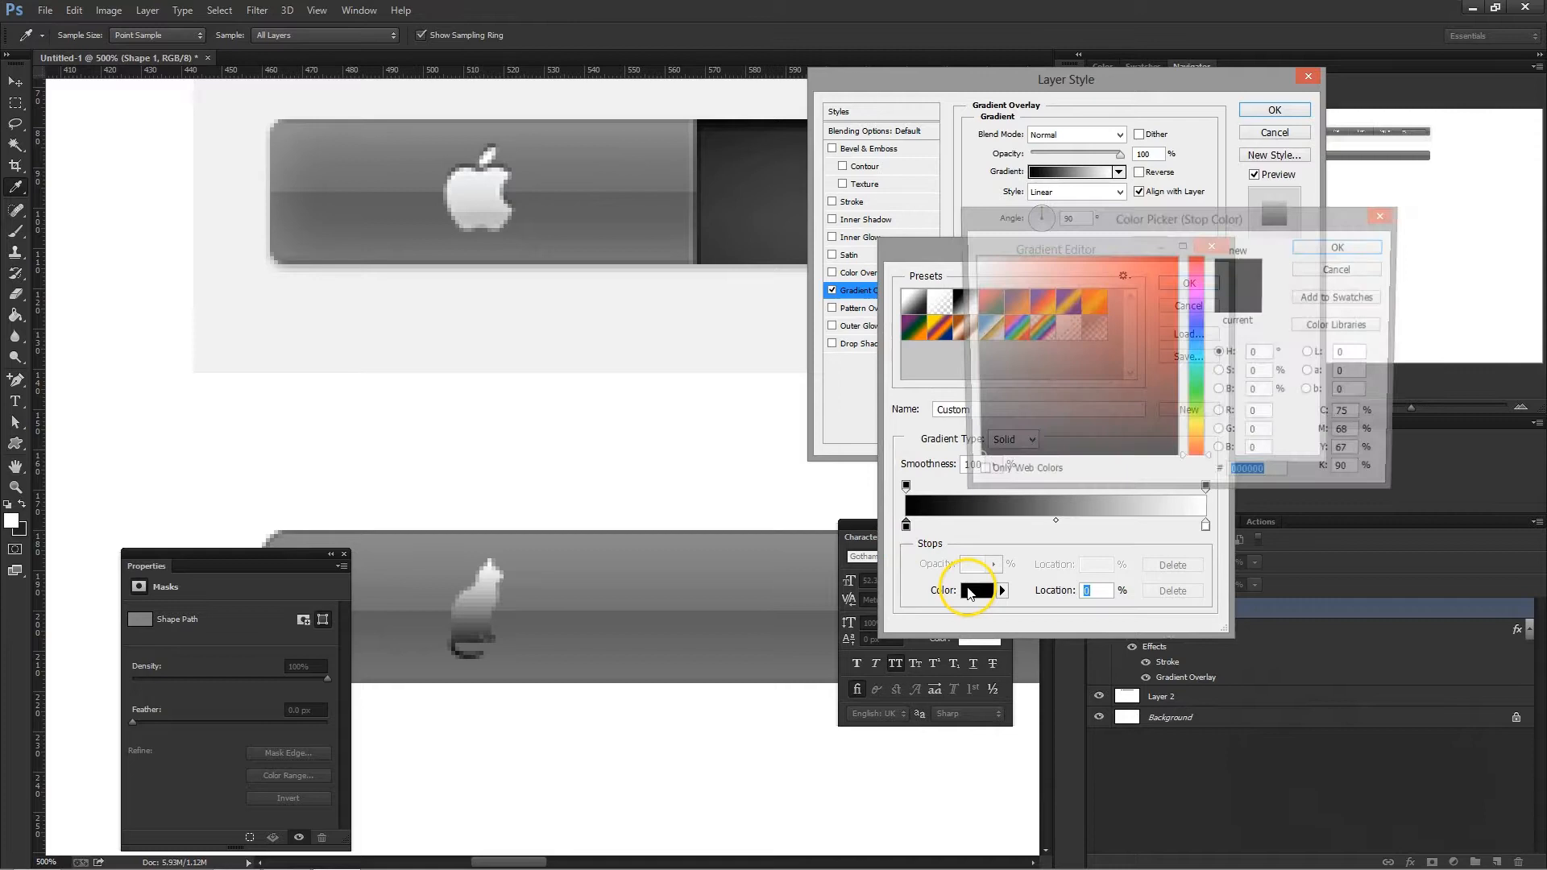
click(498, 218)
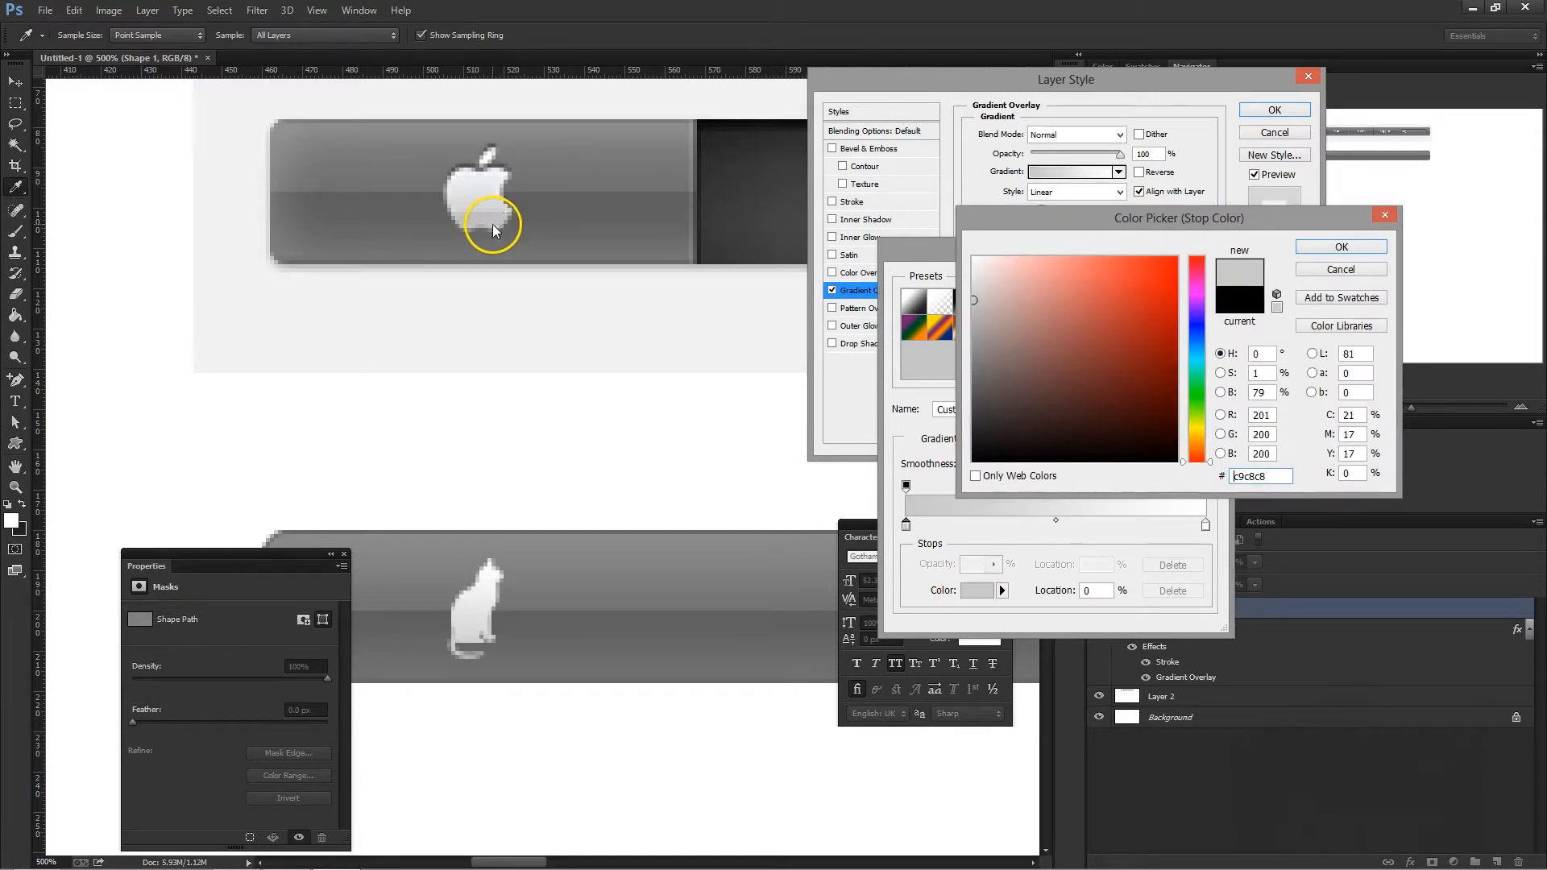
click(1321, 250)
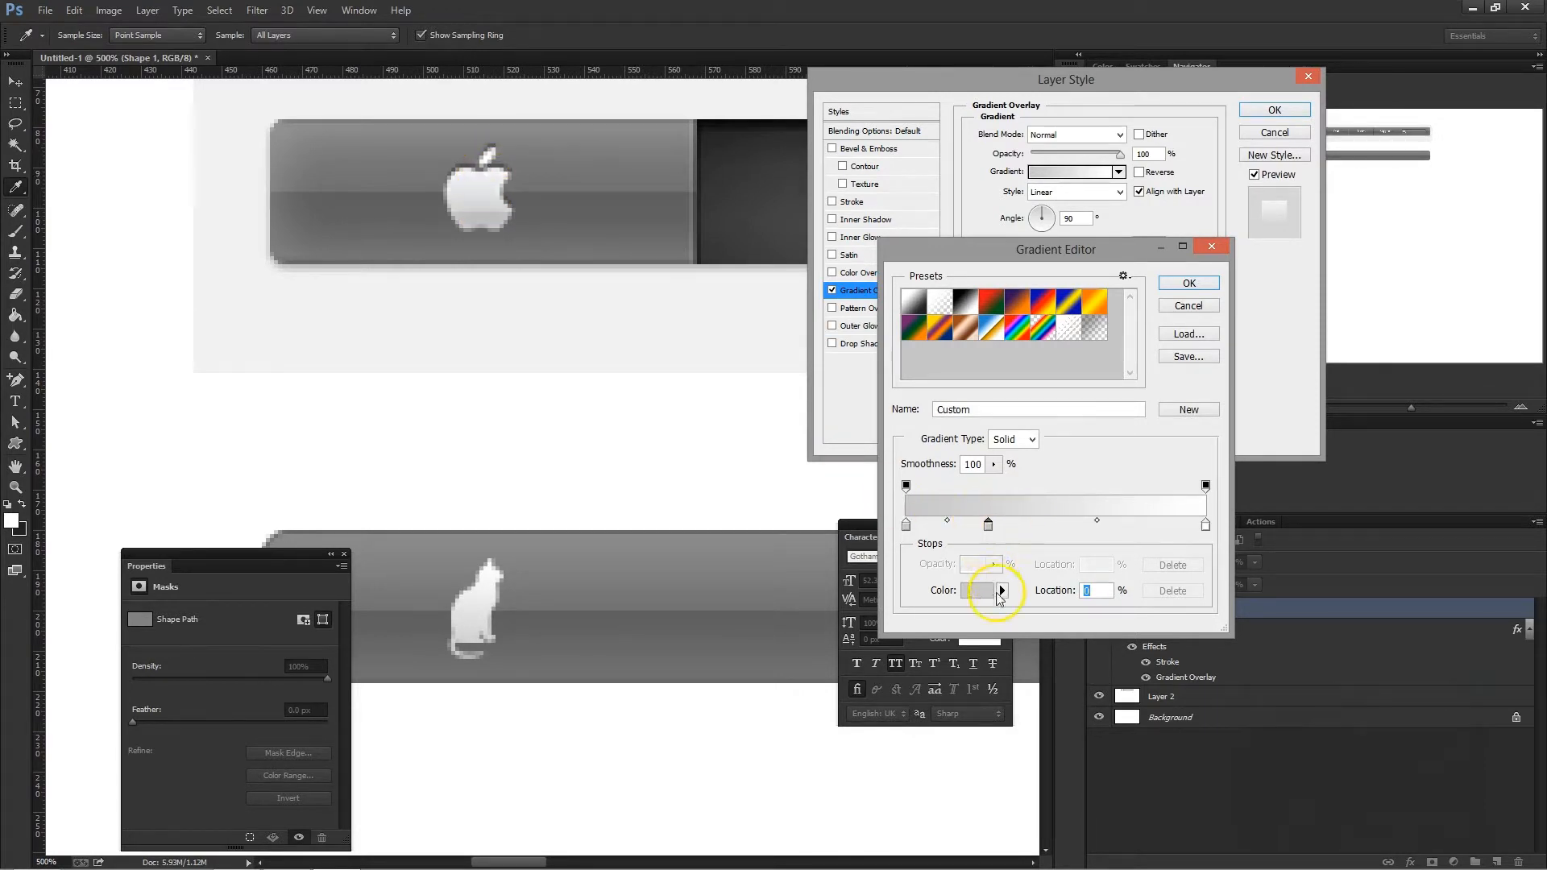
- Add two middle gradient stops in greys sampled from the Apple logo: a darker lower one and d1d1d1 for the stop at 29%
click(976, 590)
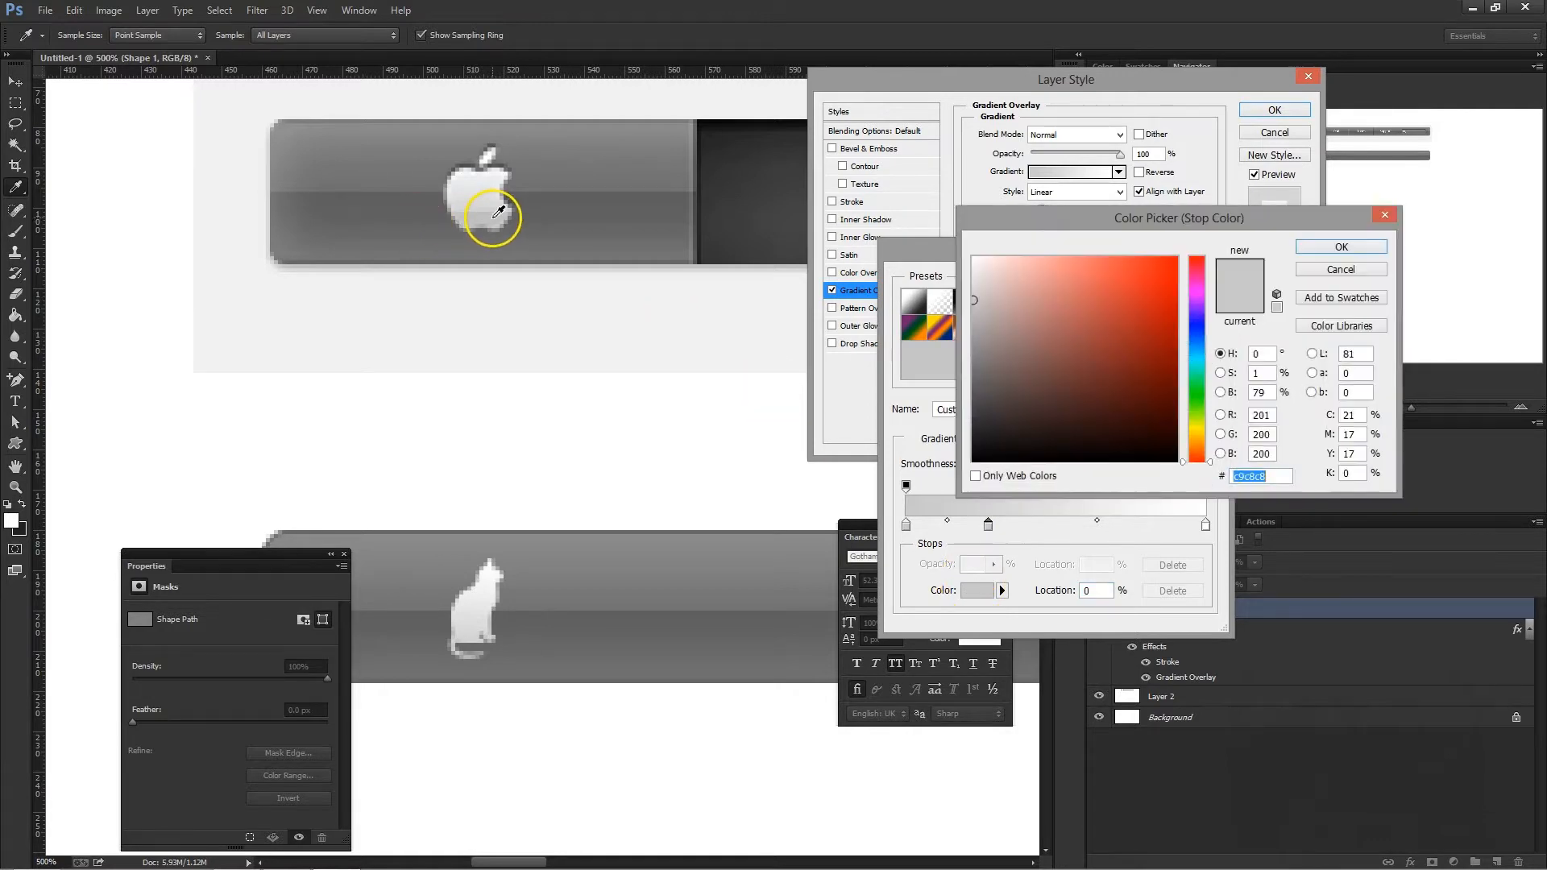
drag(495, 212, 501, 214)
click(1343, 248)
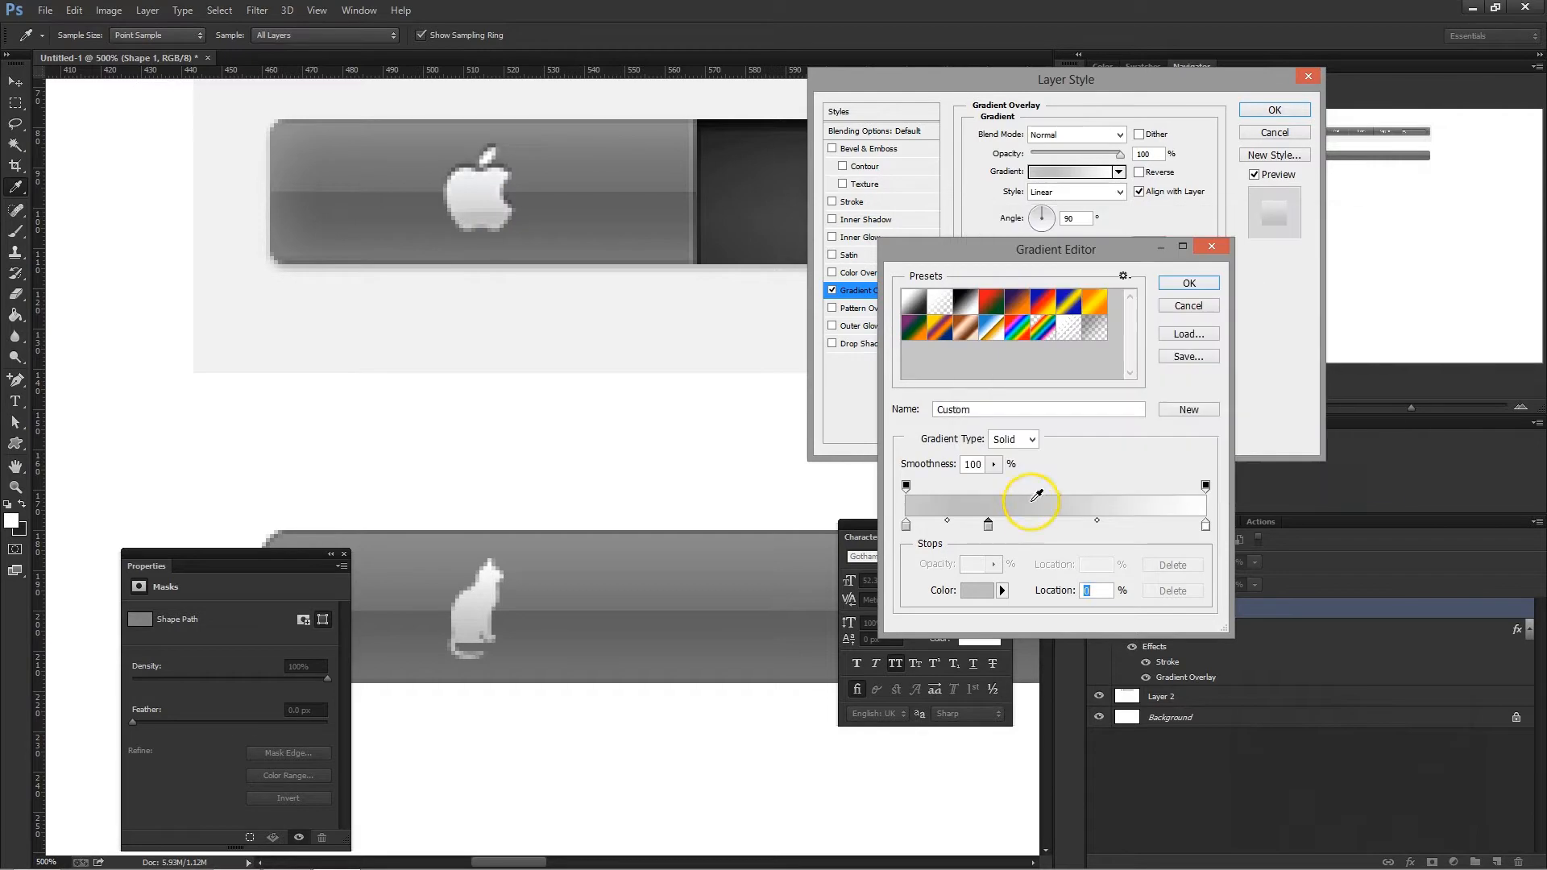
click(977, 590)
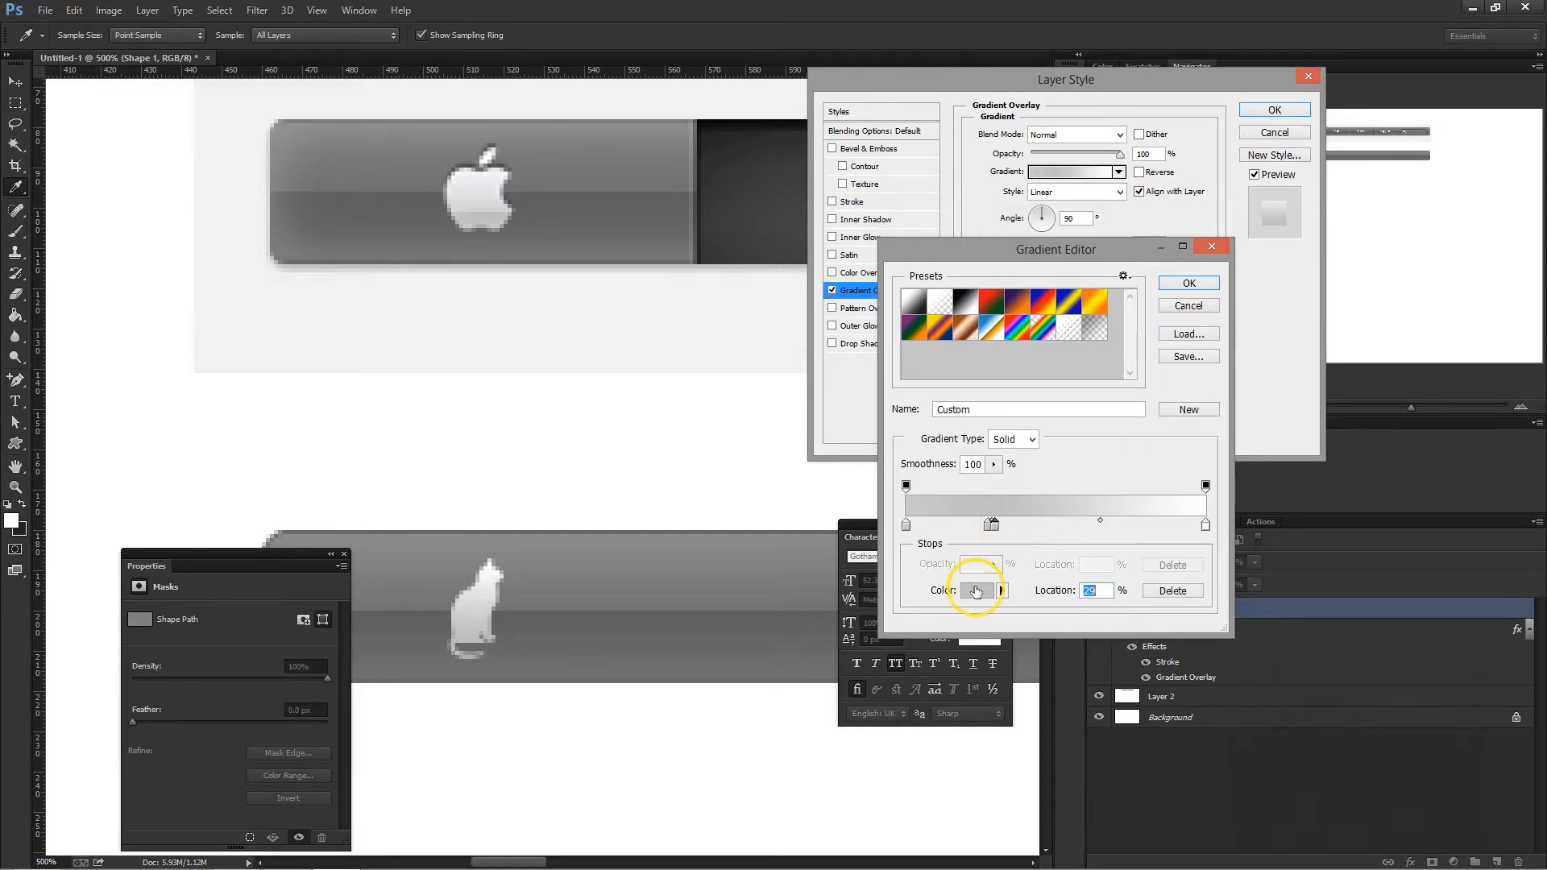
click(493, 208)
click(497, 204)
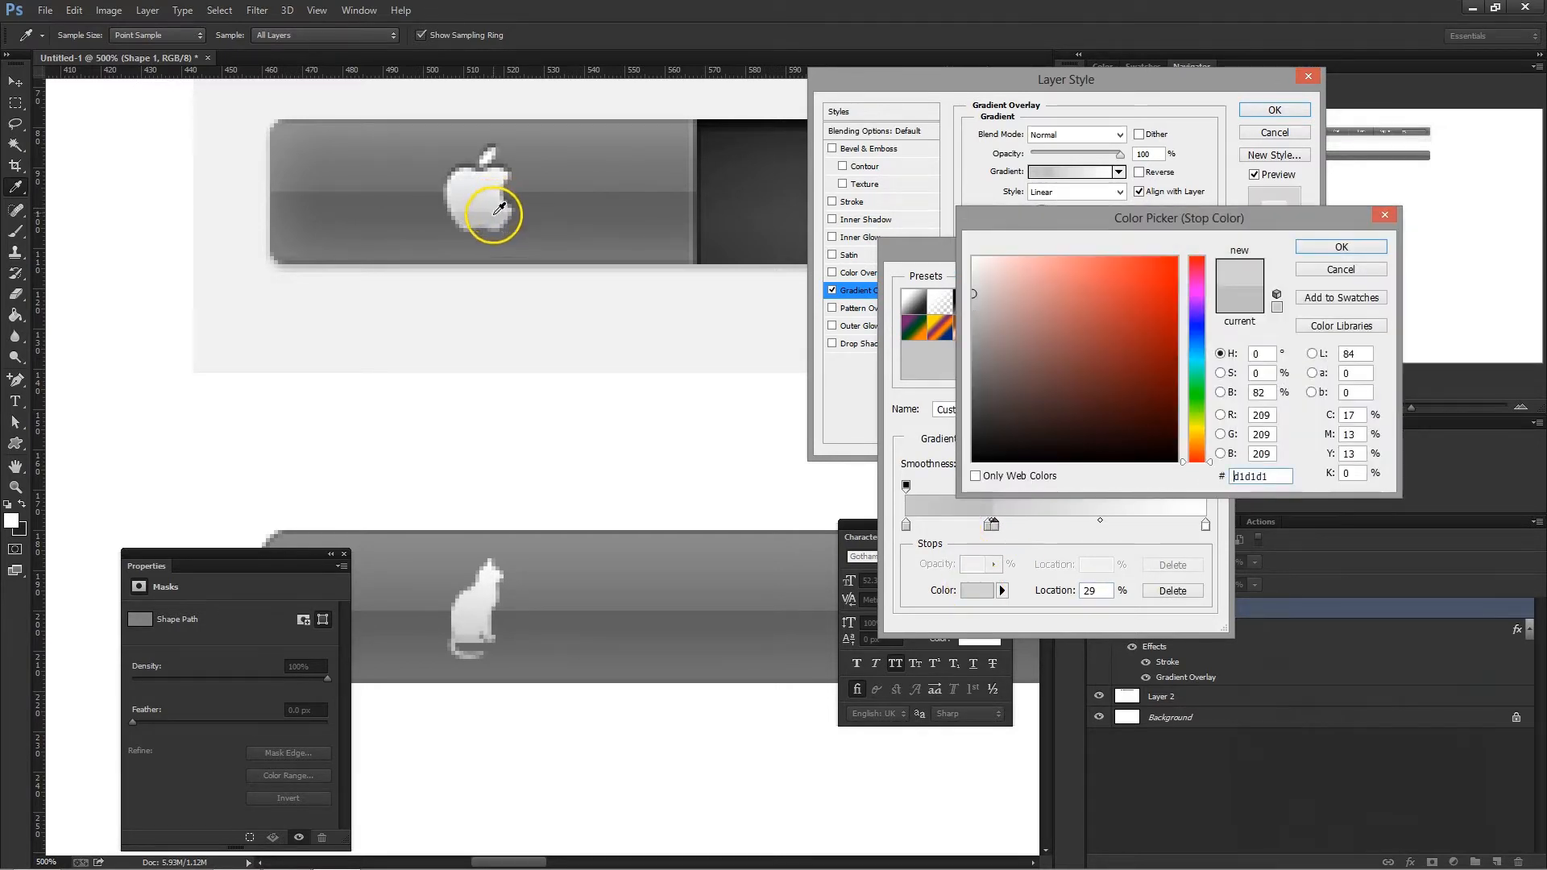
click(1361, 256)
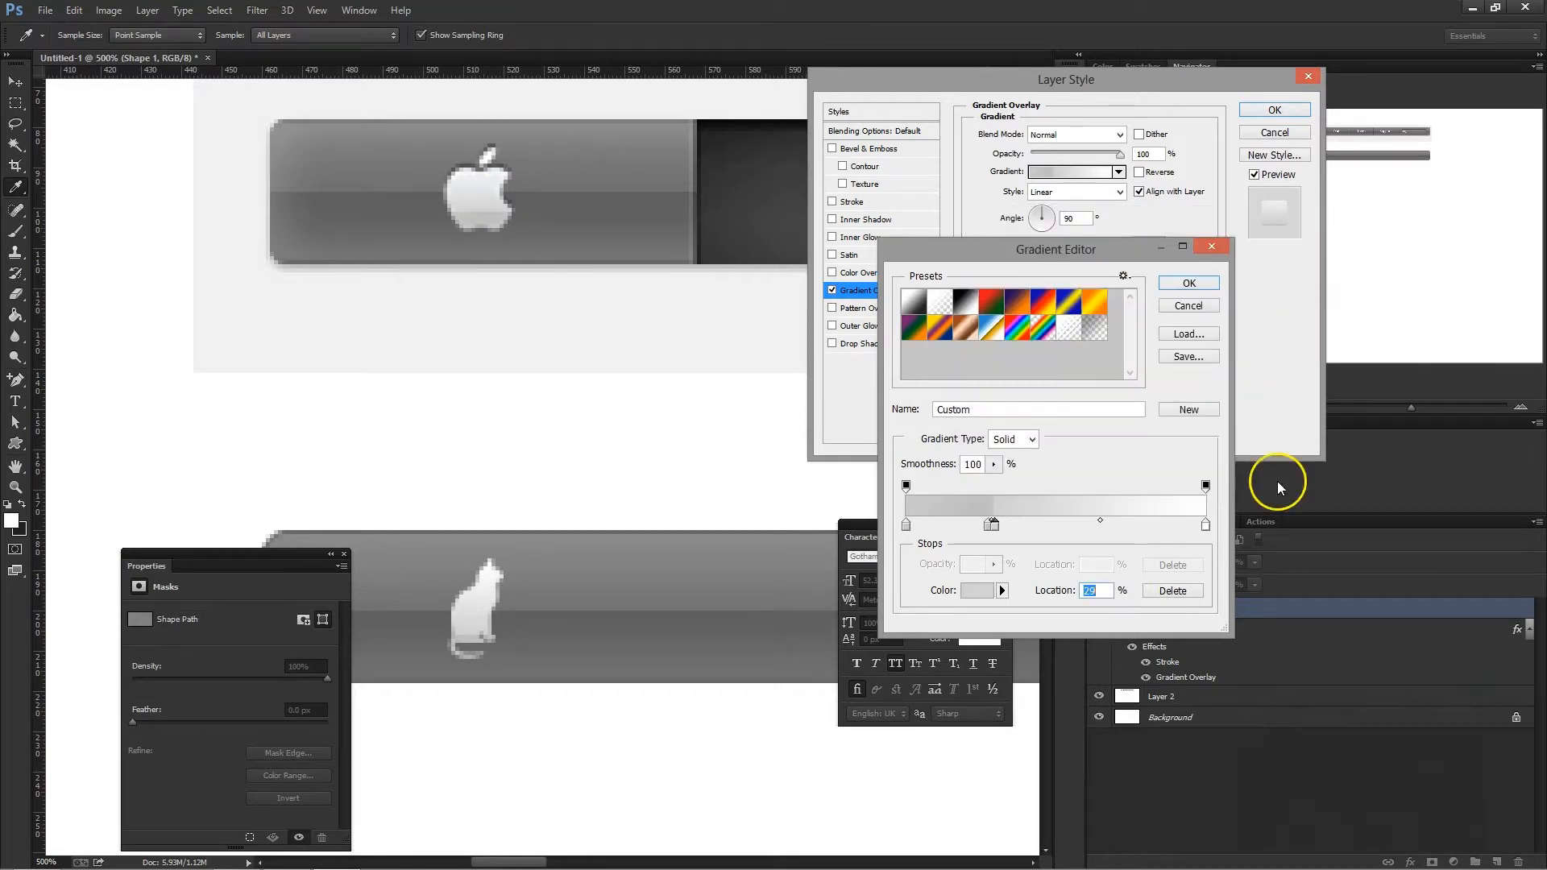
- Recolour the 100% stop with light grey from the Apple logo's upper part, set the middle stops to 34% and 35%, and accept the gradient
click(1205, 526)
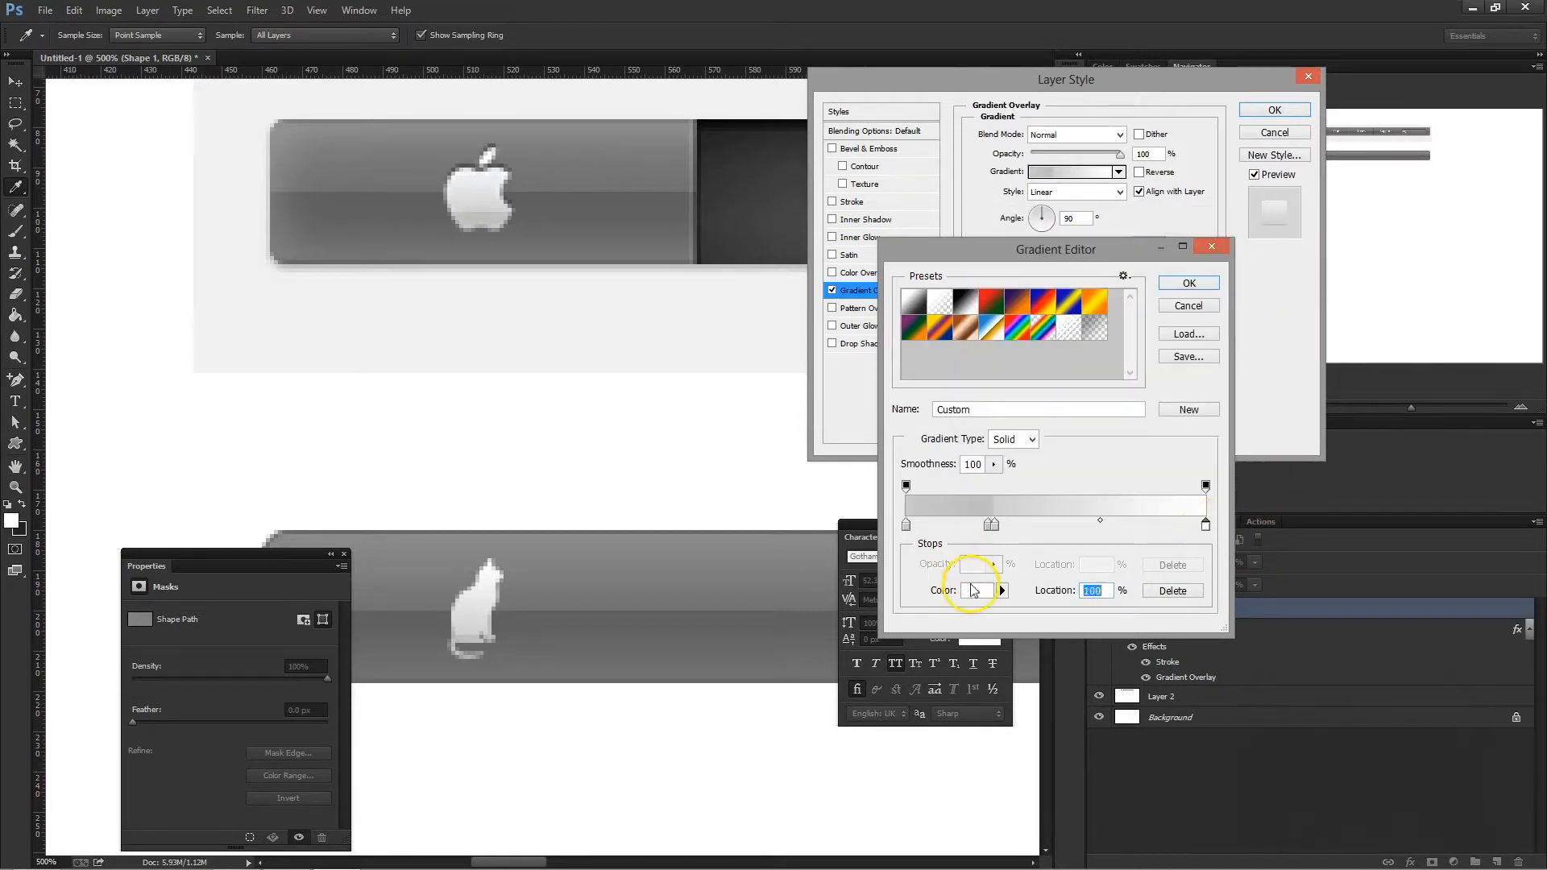
click(972, 591)
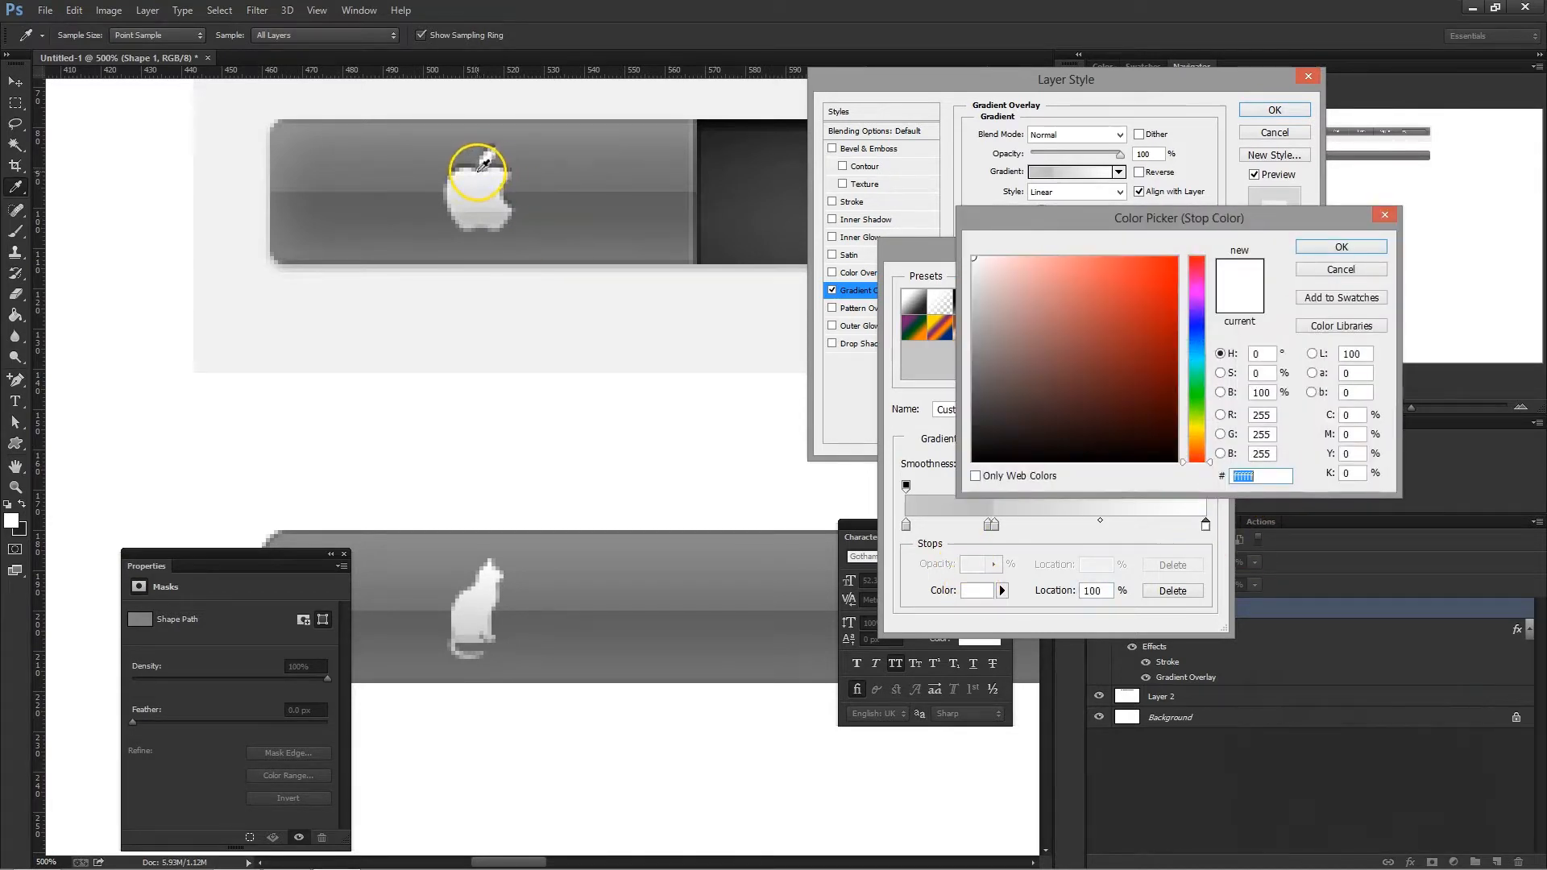
click(483, 170)
click(1314, 246)
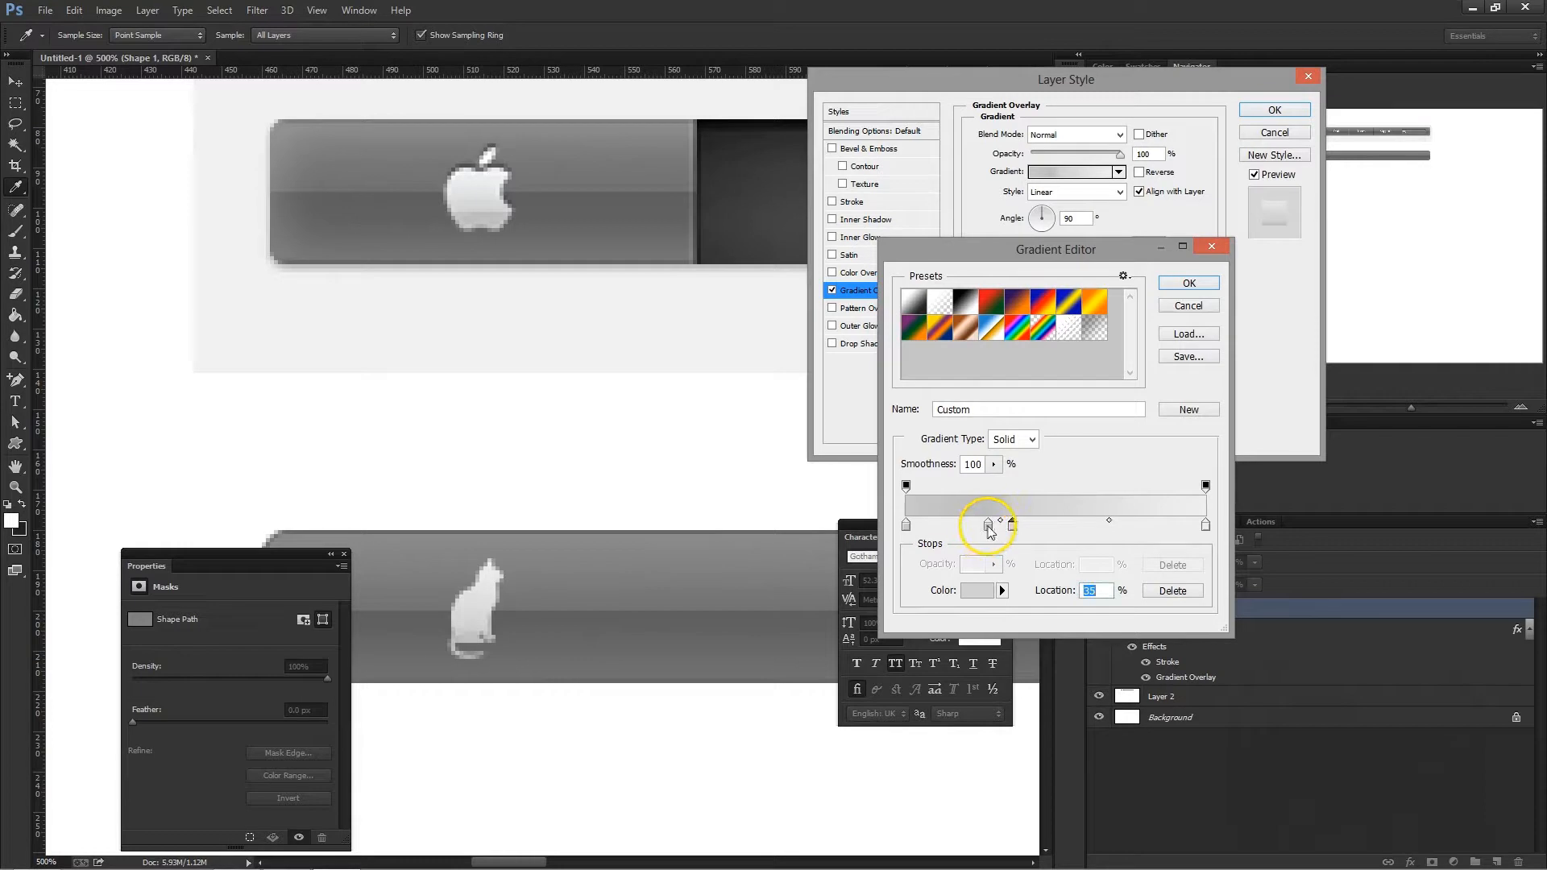
text(33)
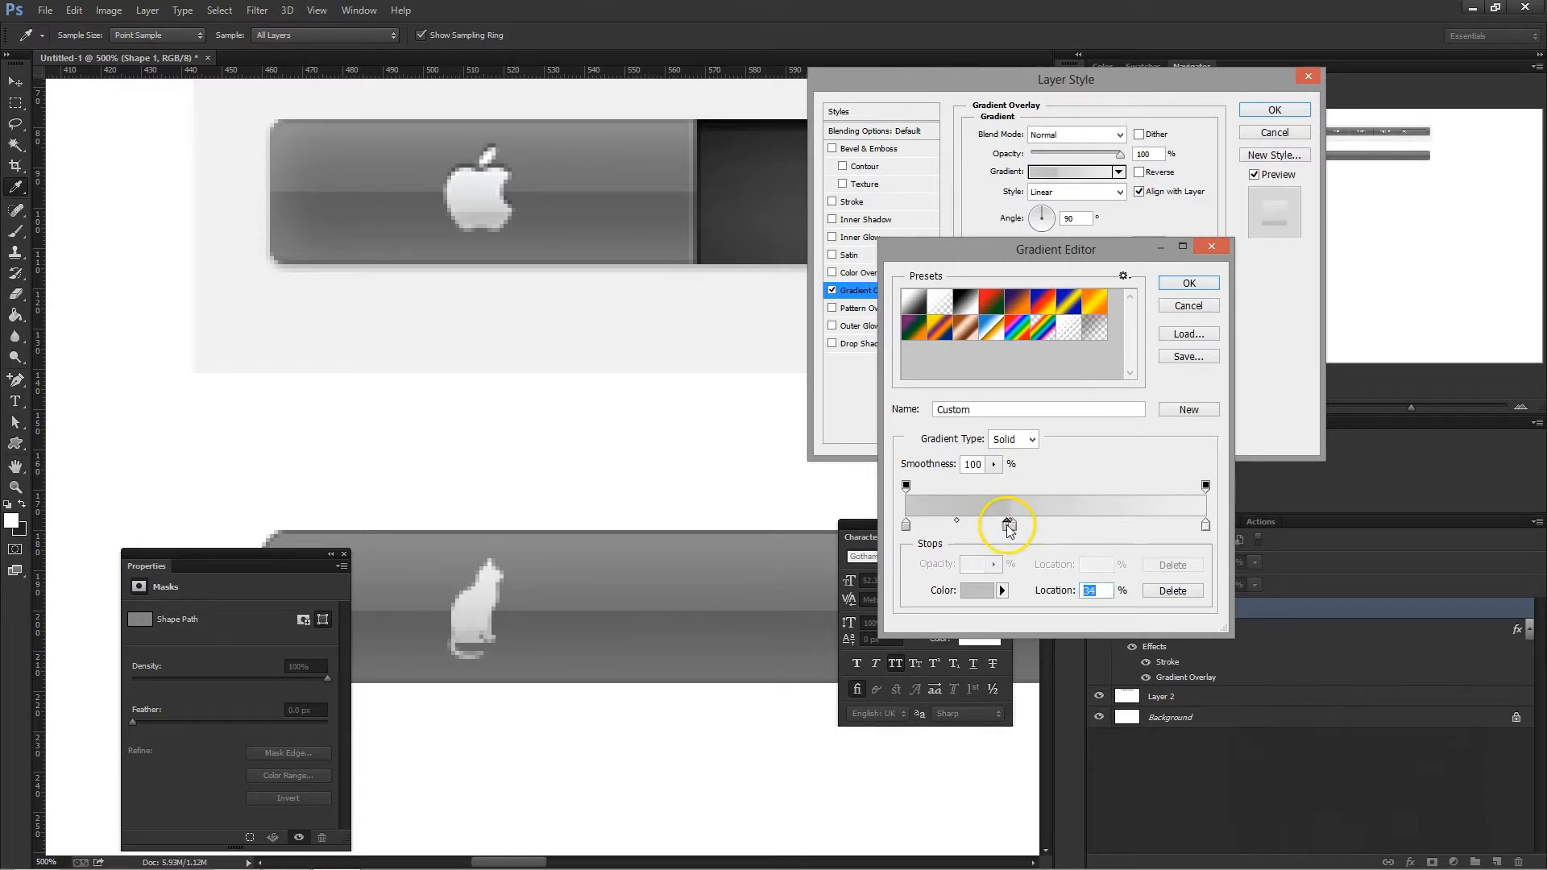
click(1199, 284)
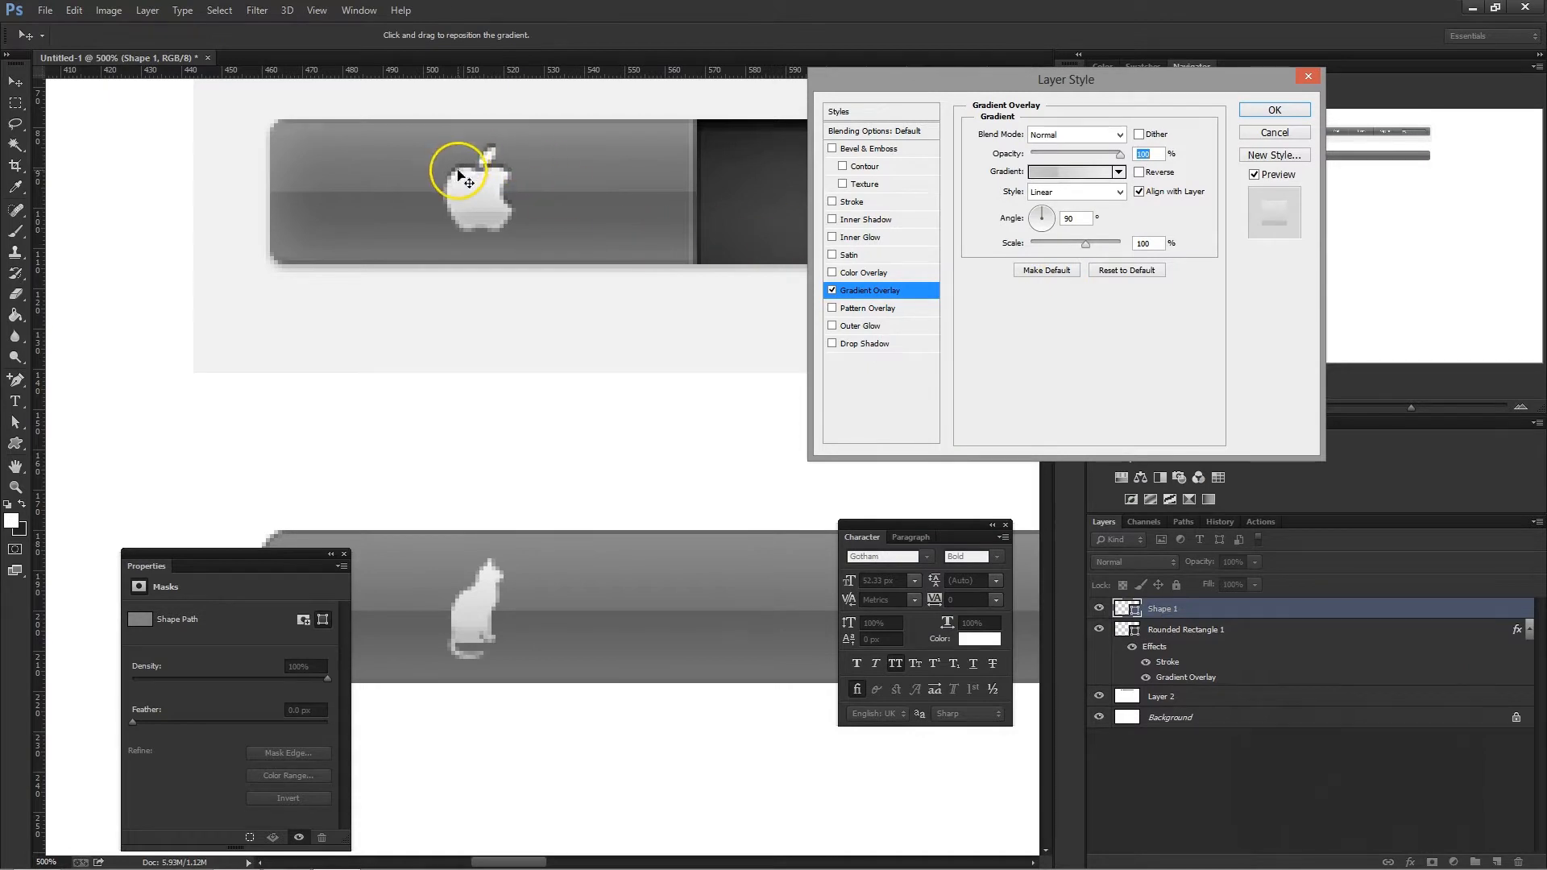
- Add a Bevel & Emboss effect to the cat shape with Outer Bevel style, Chisel Soft technique and 1 px size
click(897, 154)
drag(1155, 210, 1050, 197)
text(1)
click(1067, 156)
click(1064, 181)
click(1067, 155)
click(1062, 191)
click(1079, 141)
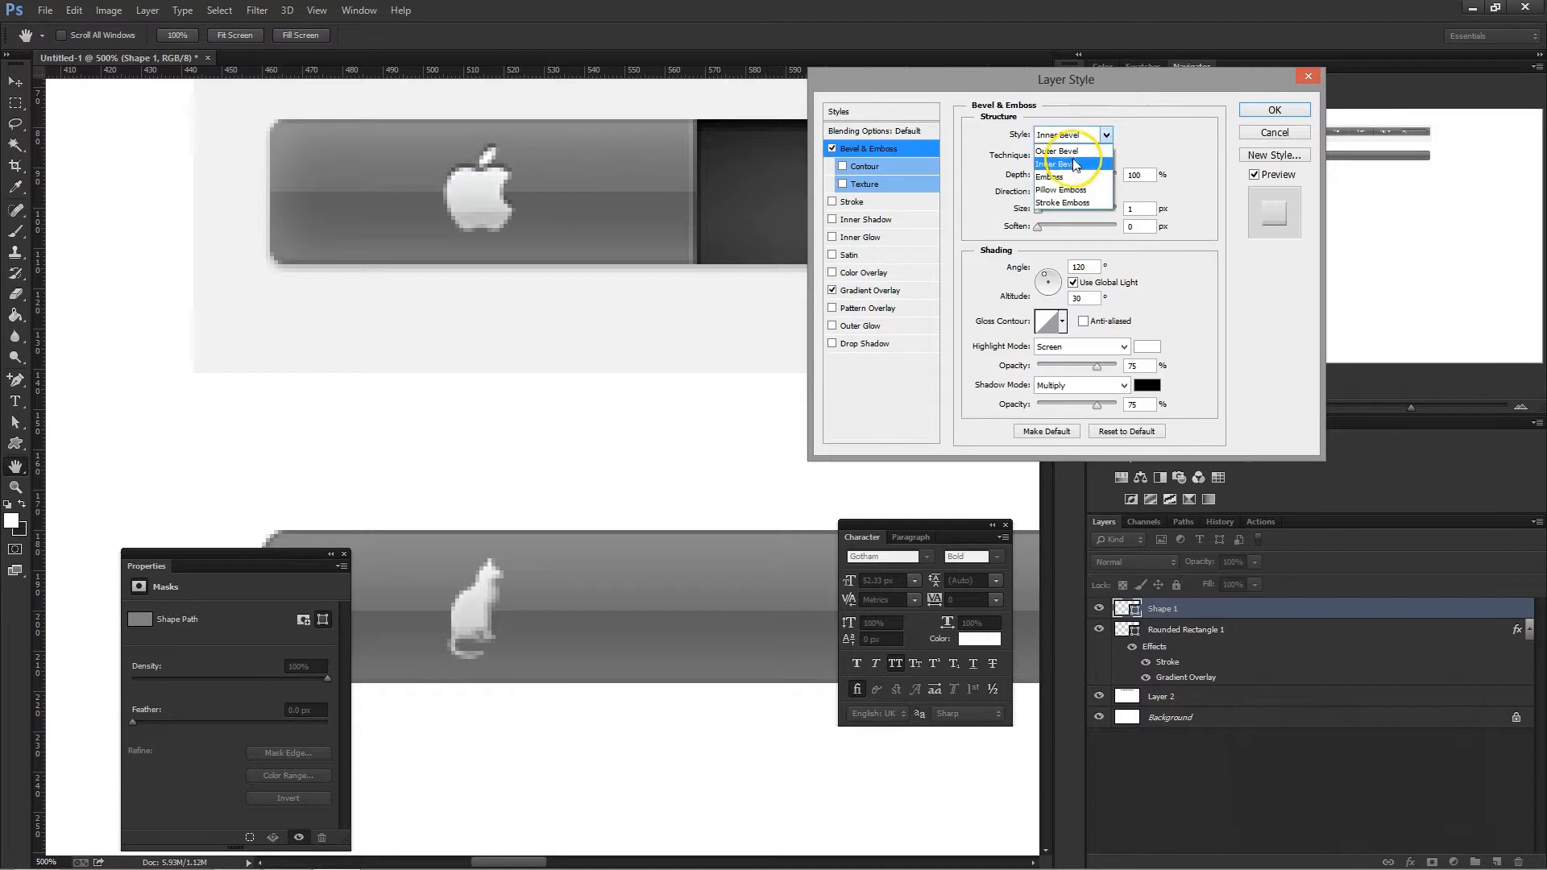
click(1071, 148)
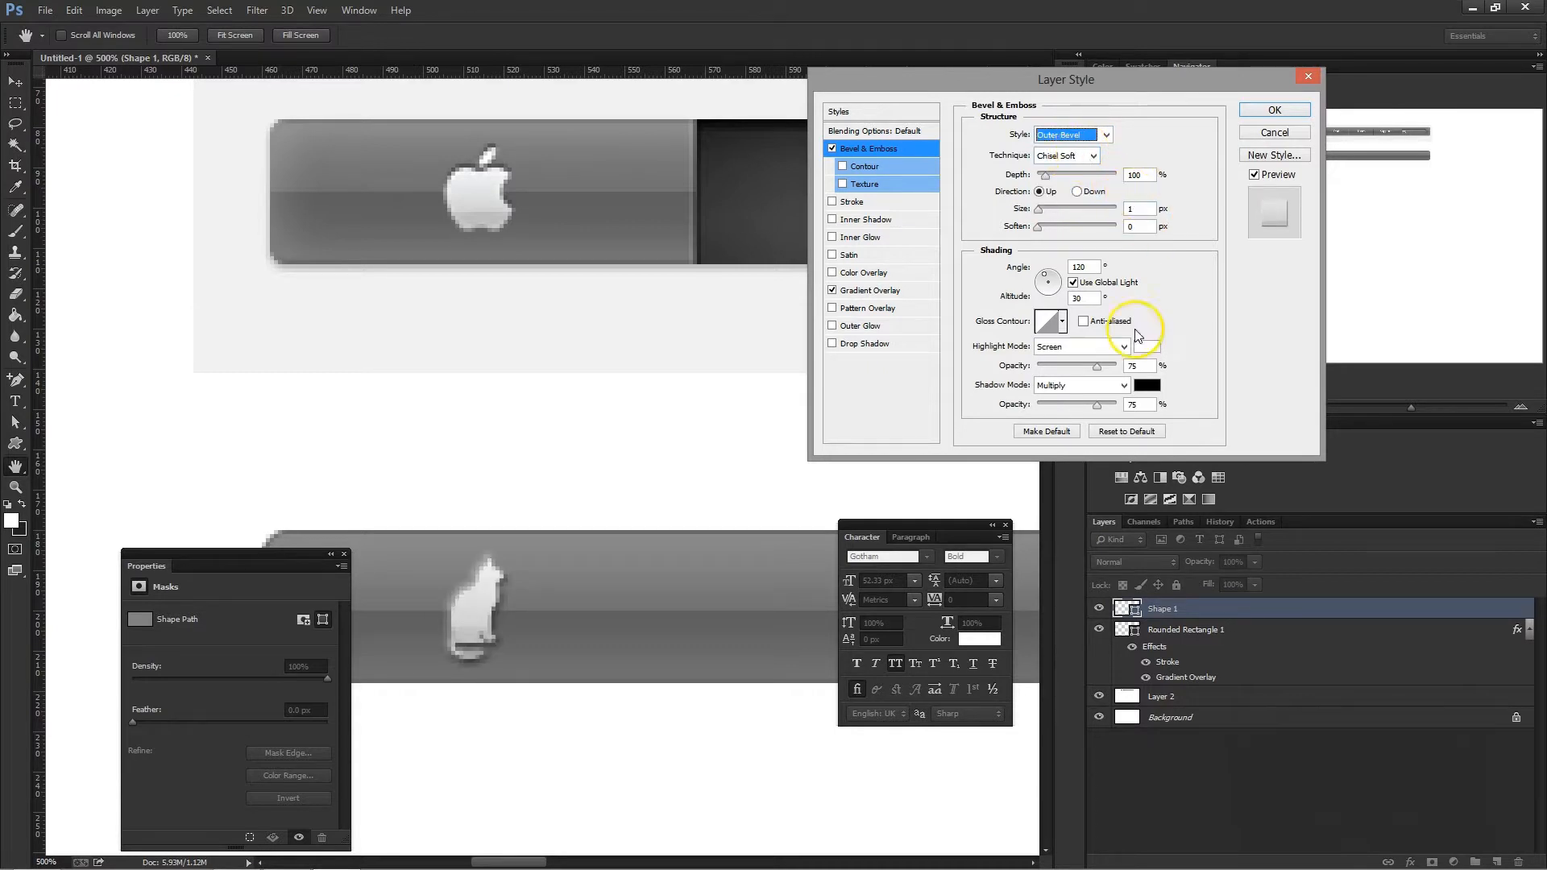
- Set the bevel's highlight and shadow opacity to 100%, angle to -100°, altitude to 32° and depth to 62%, and accept the layer style
drag(1096, 367, 1118, 410)
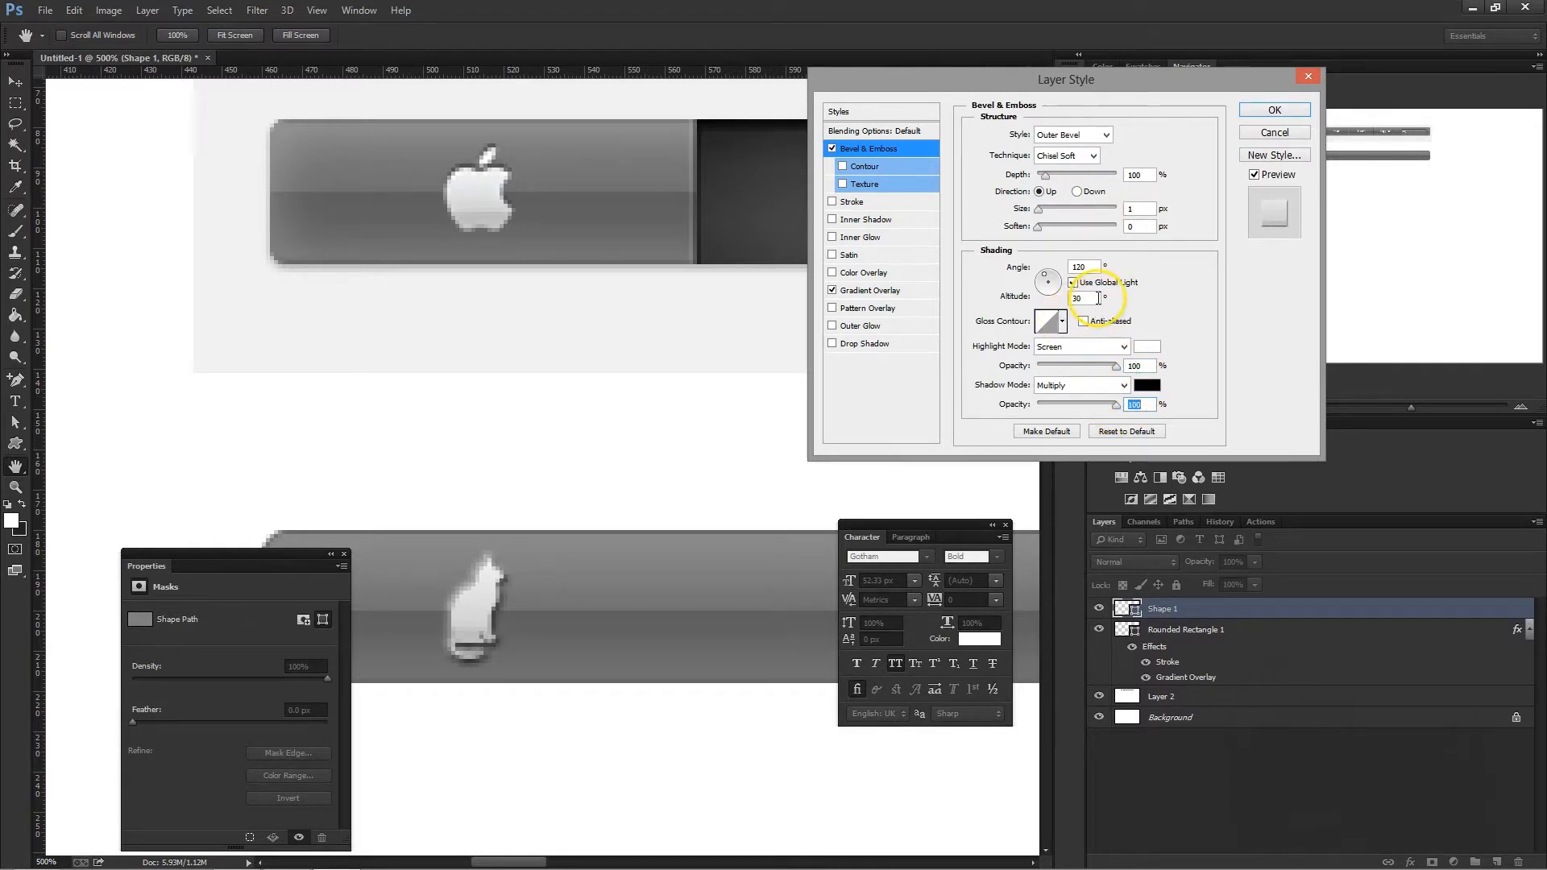
click(1056, 295)
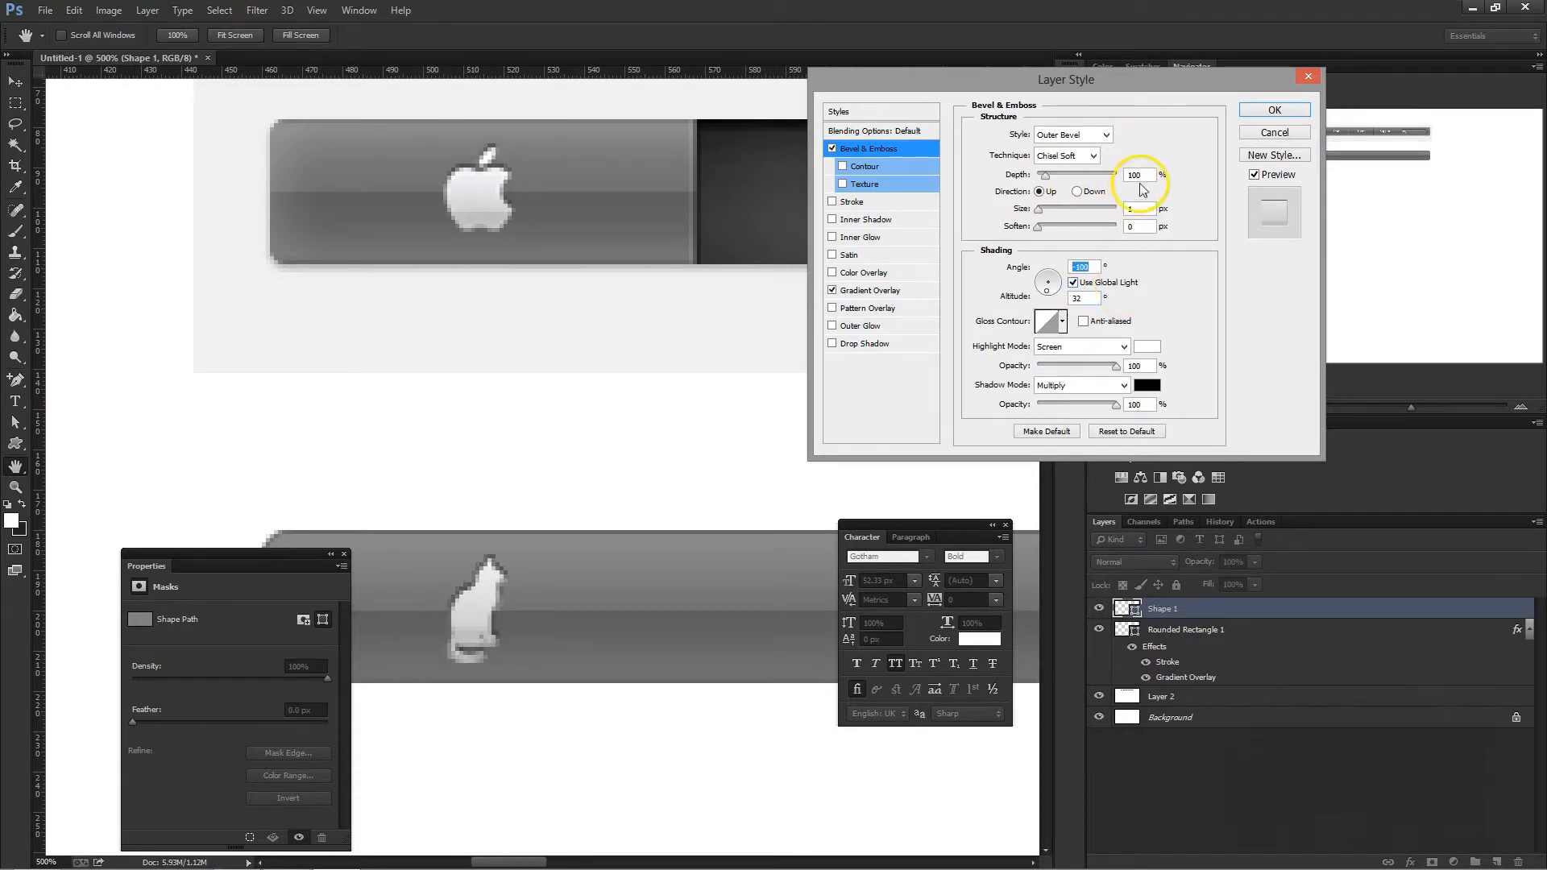
click(1046, 178)
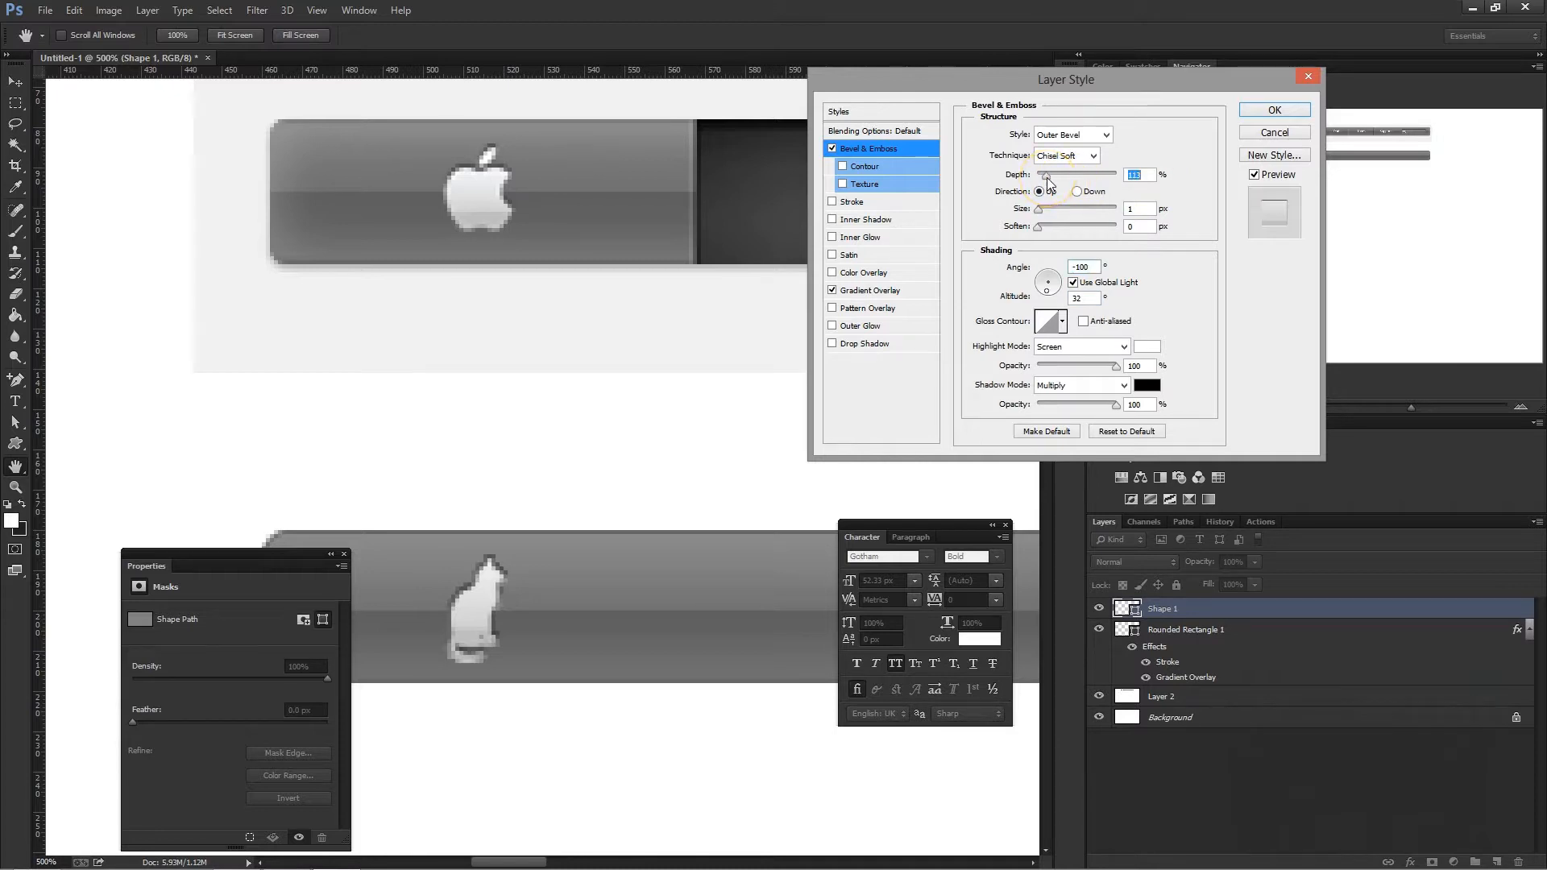
drag(1048, 177, 1053, 184)
click(1272, 110)
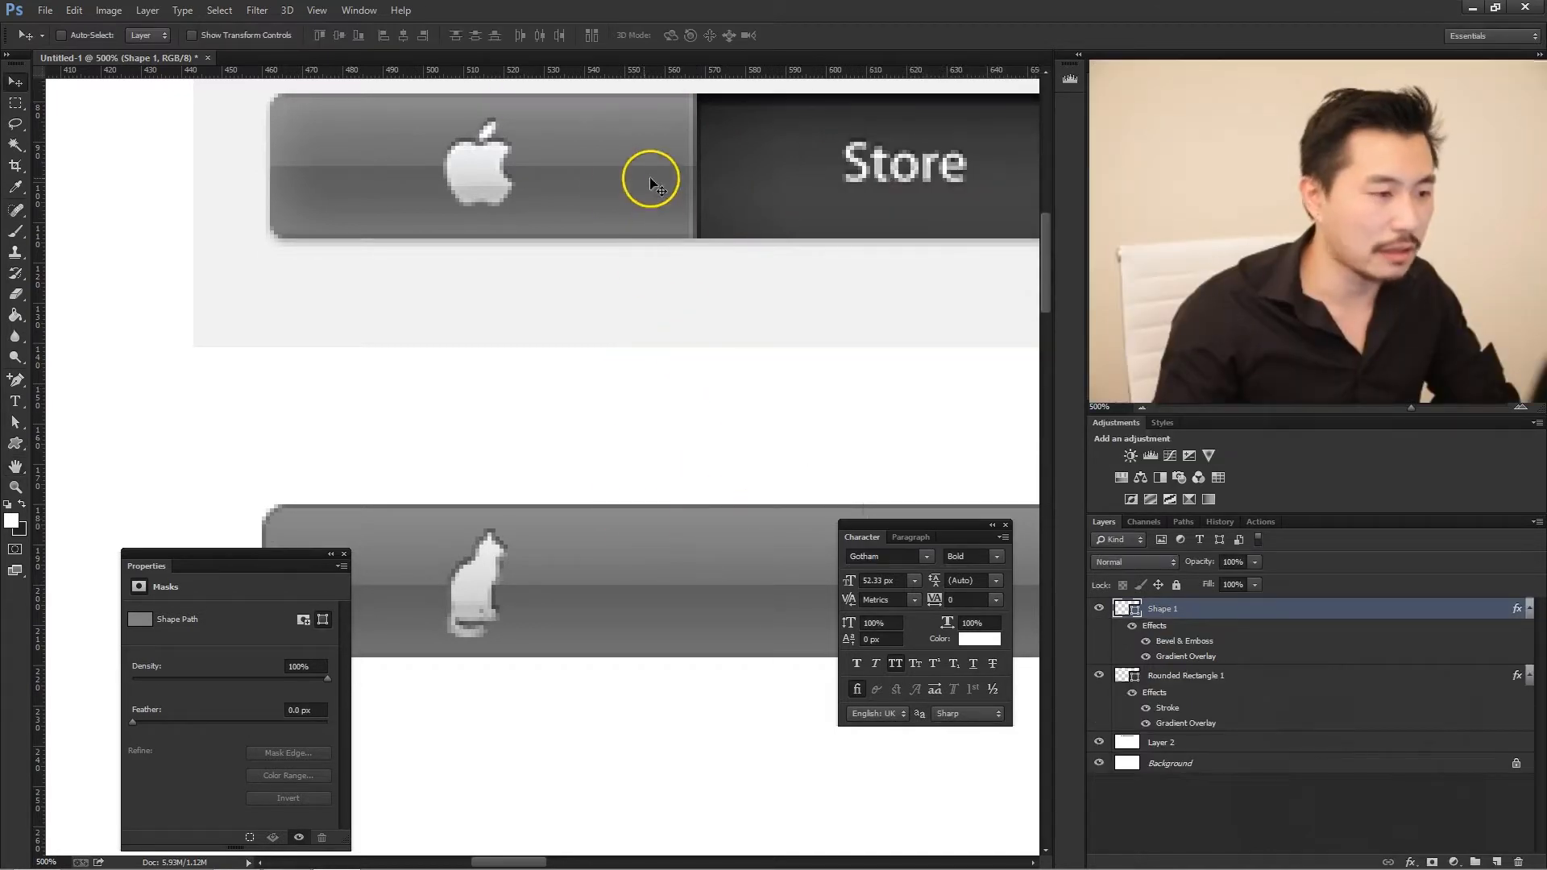
scroll(762, 268, down, 3)
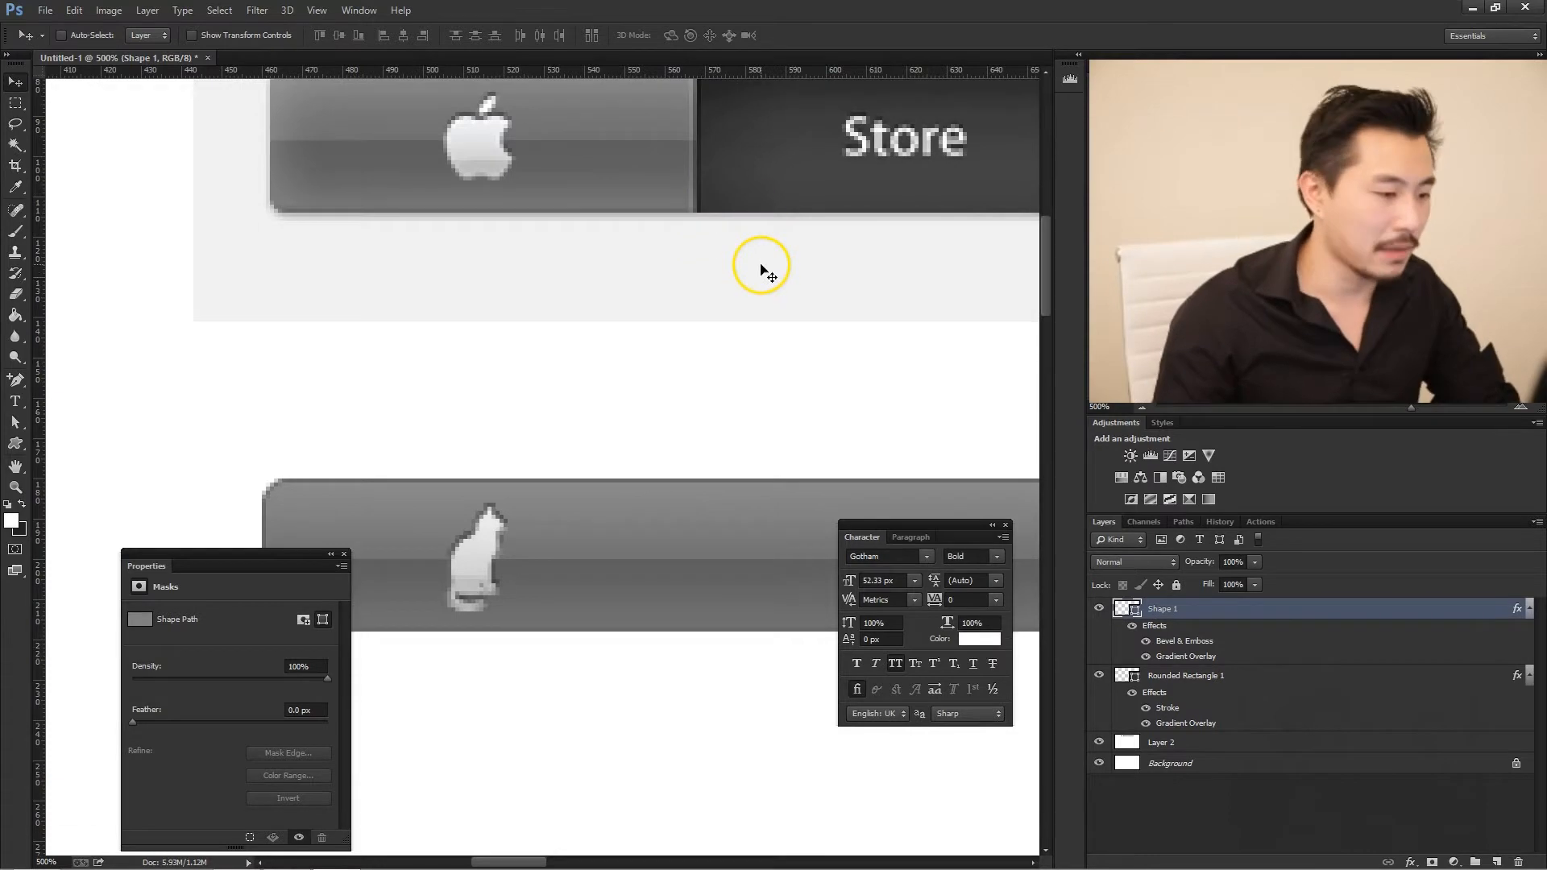
scroll(774, 279, up, 1)
scroll(806, 266, down, 1)
scroll(725, 277, up, 3)
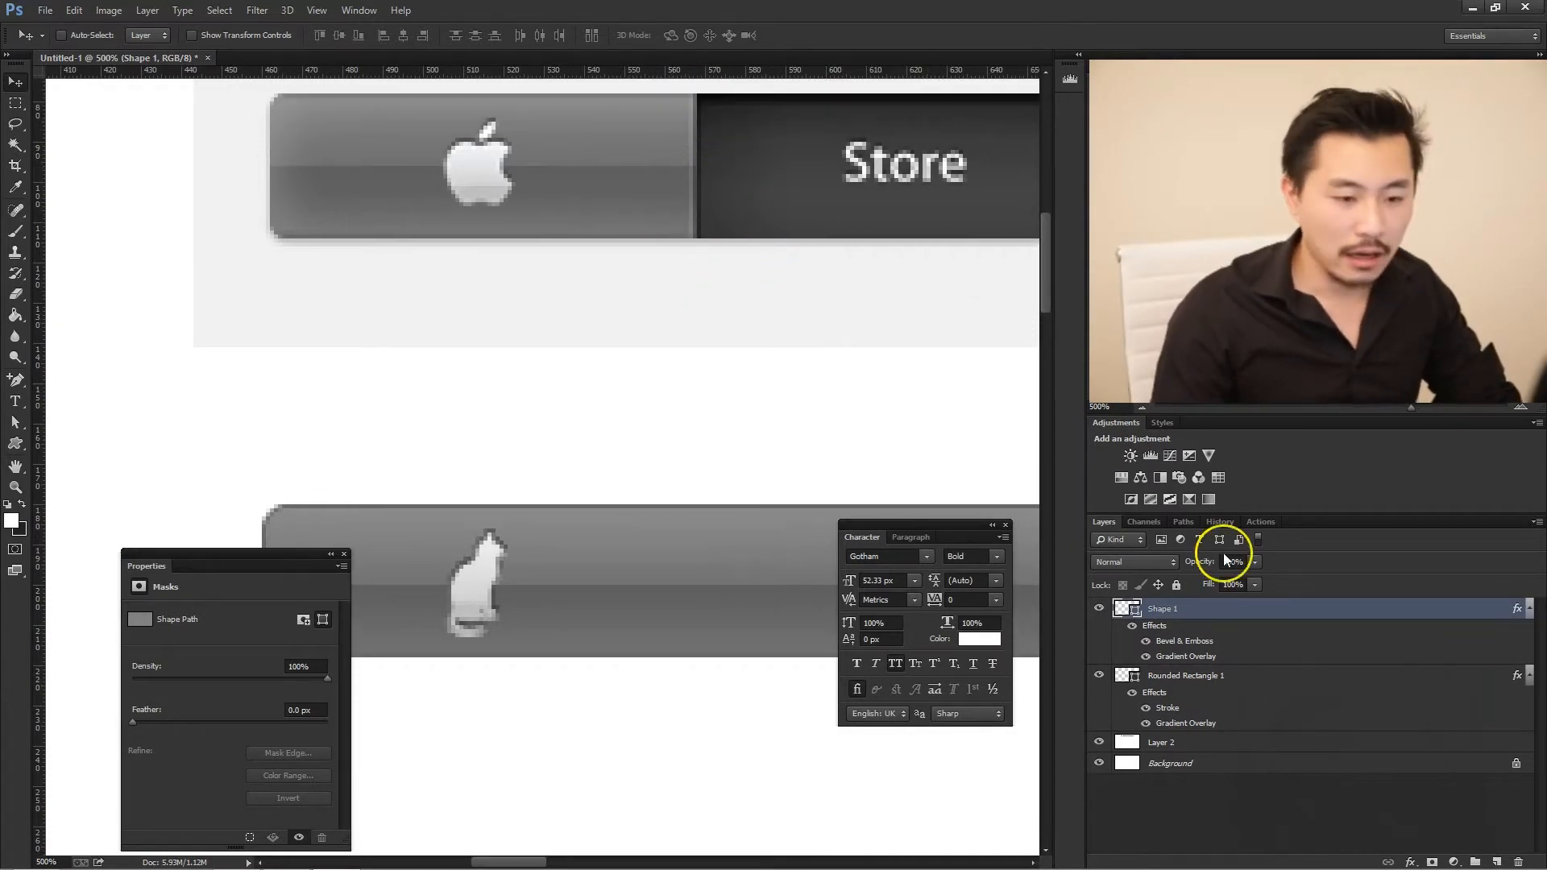
- On a new layer, draw a white vertical line without arrowheads, 1 px wide and about 36 px tall, below the original bar's first divider
click(1496, 862)
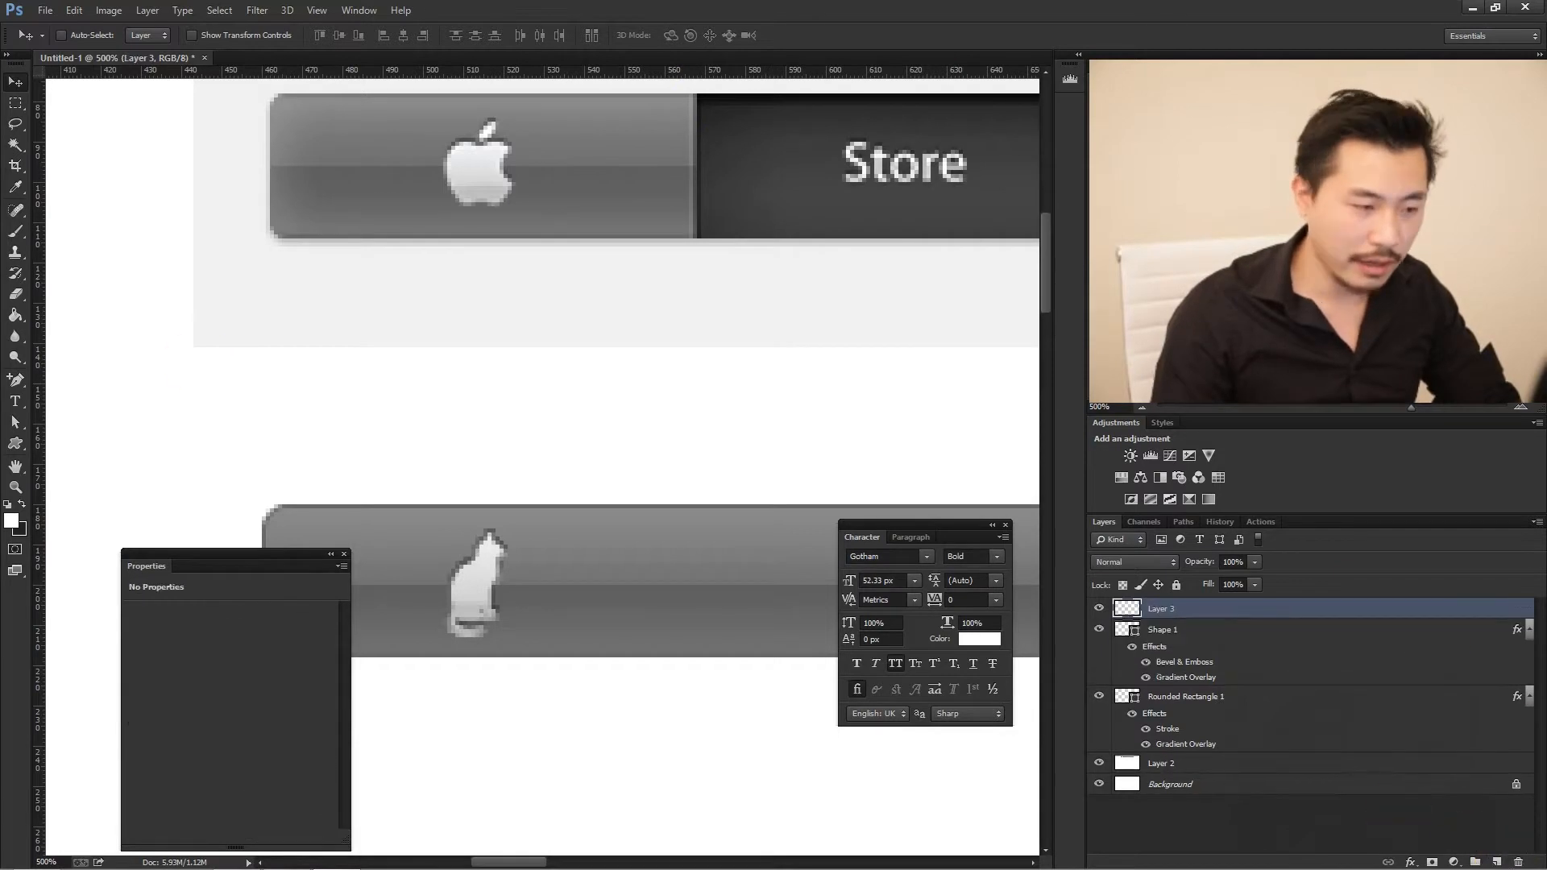
click(17, 448)
click(80, 502)
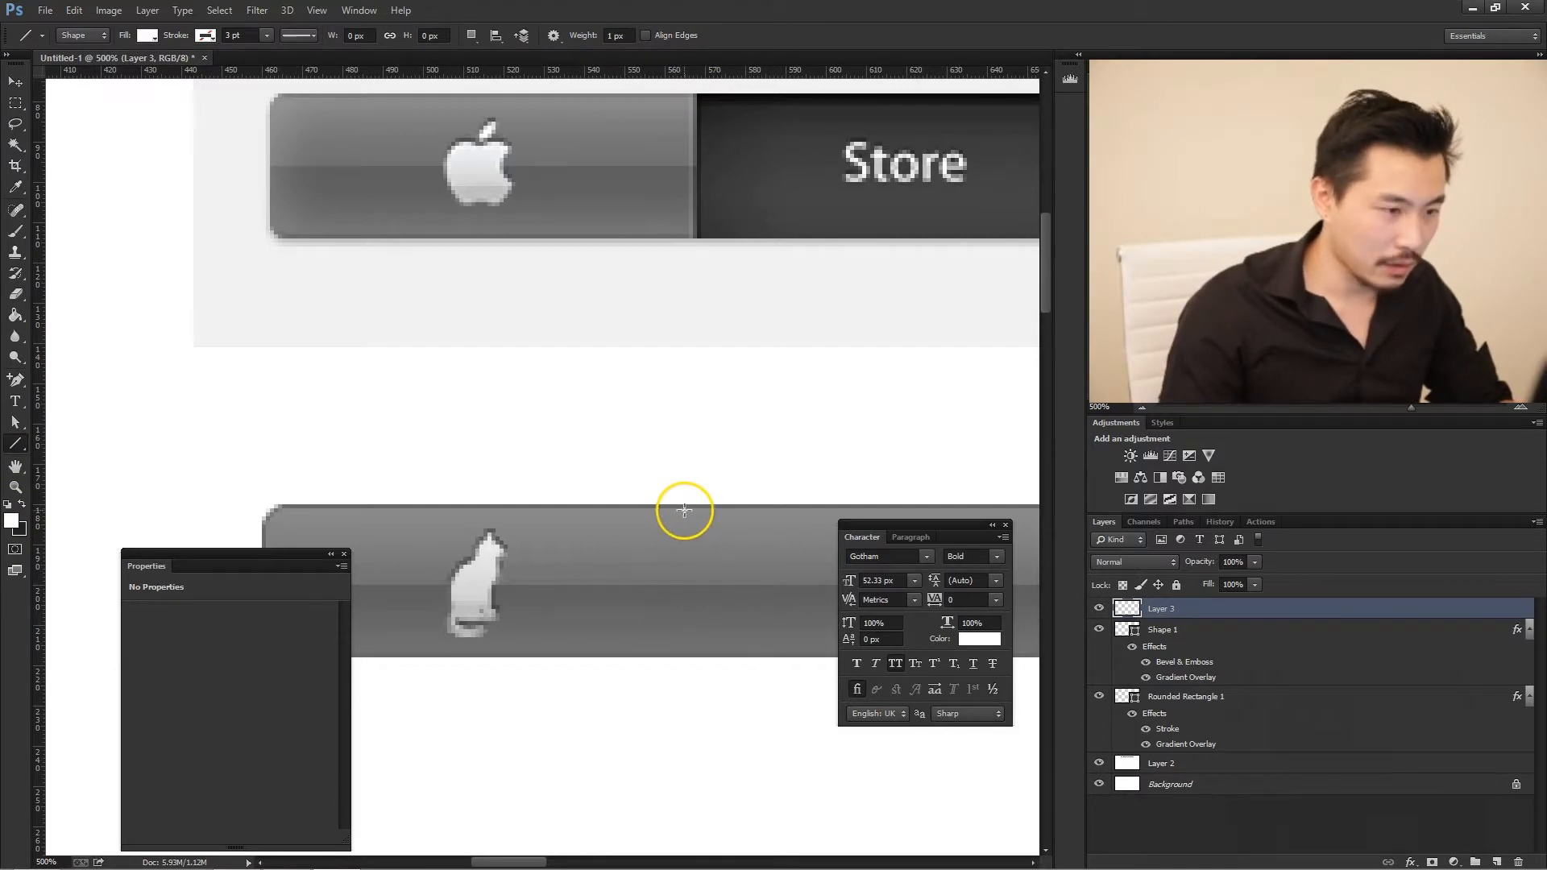
drag(684, 510, 687, 616)
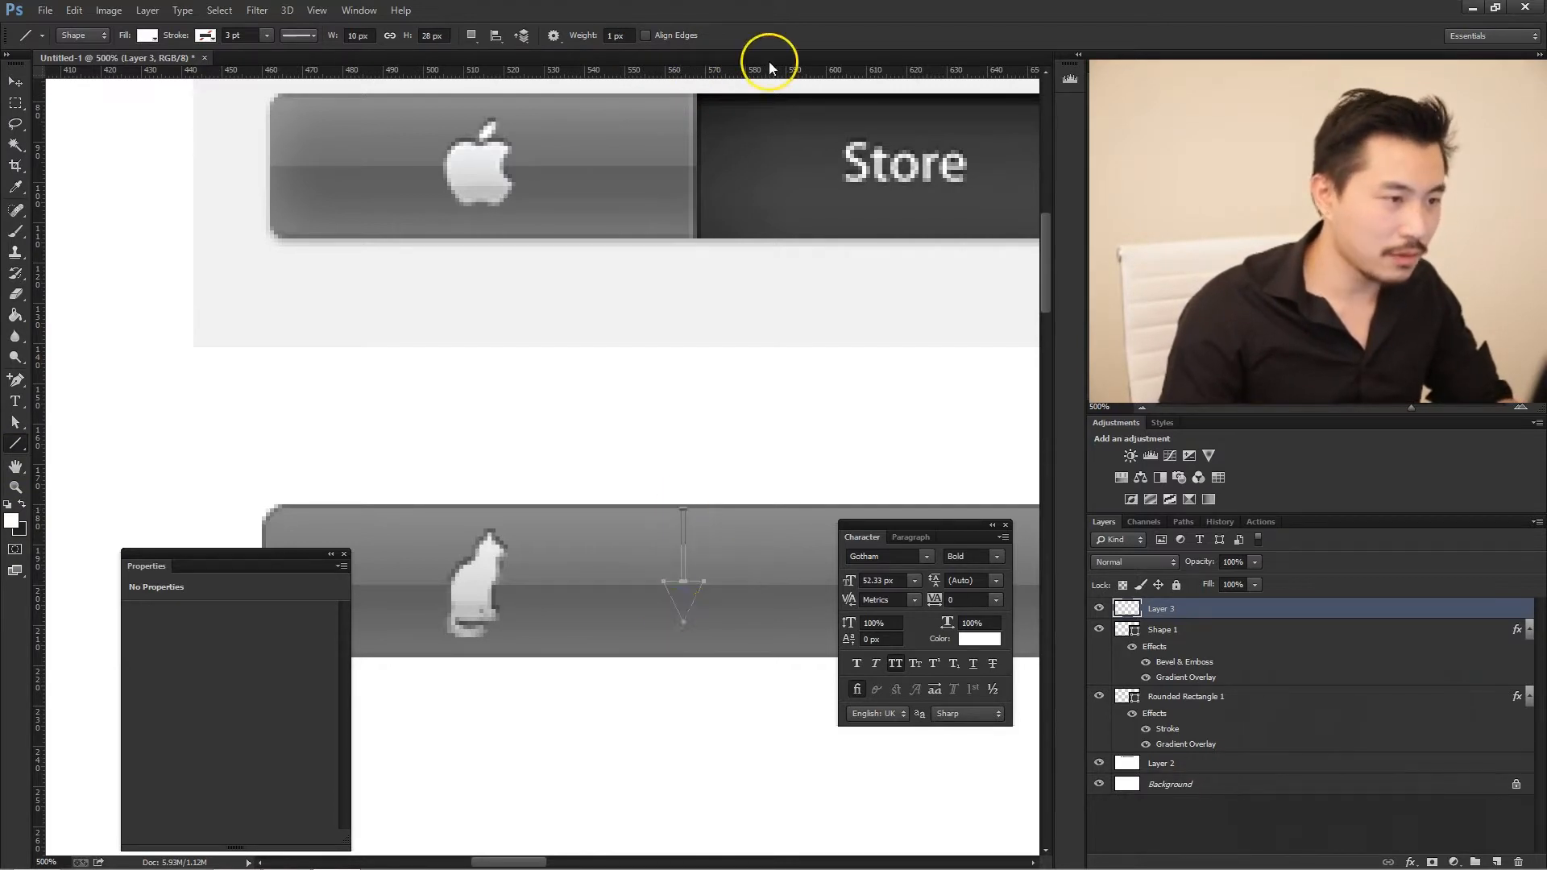
click(553, 35)
click(587, 74)
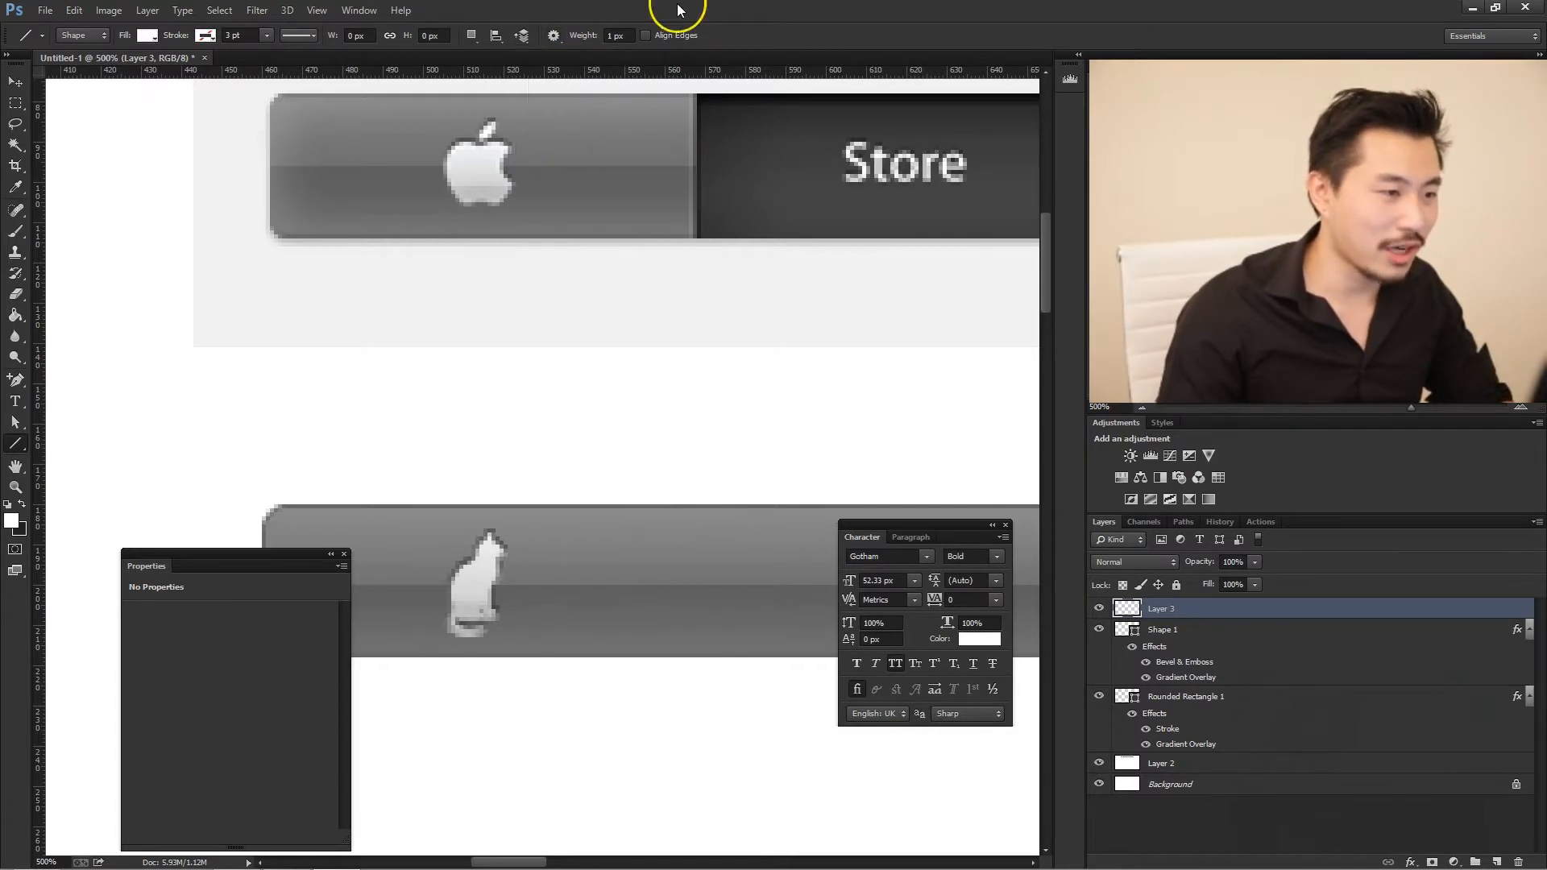
drag(696, 511, 695, 656)
drag(696, 536, 710, 656)
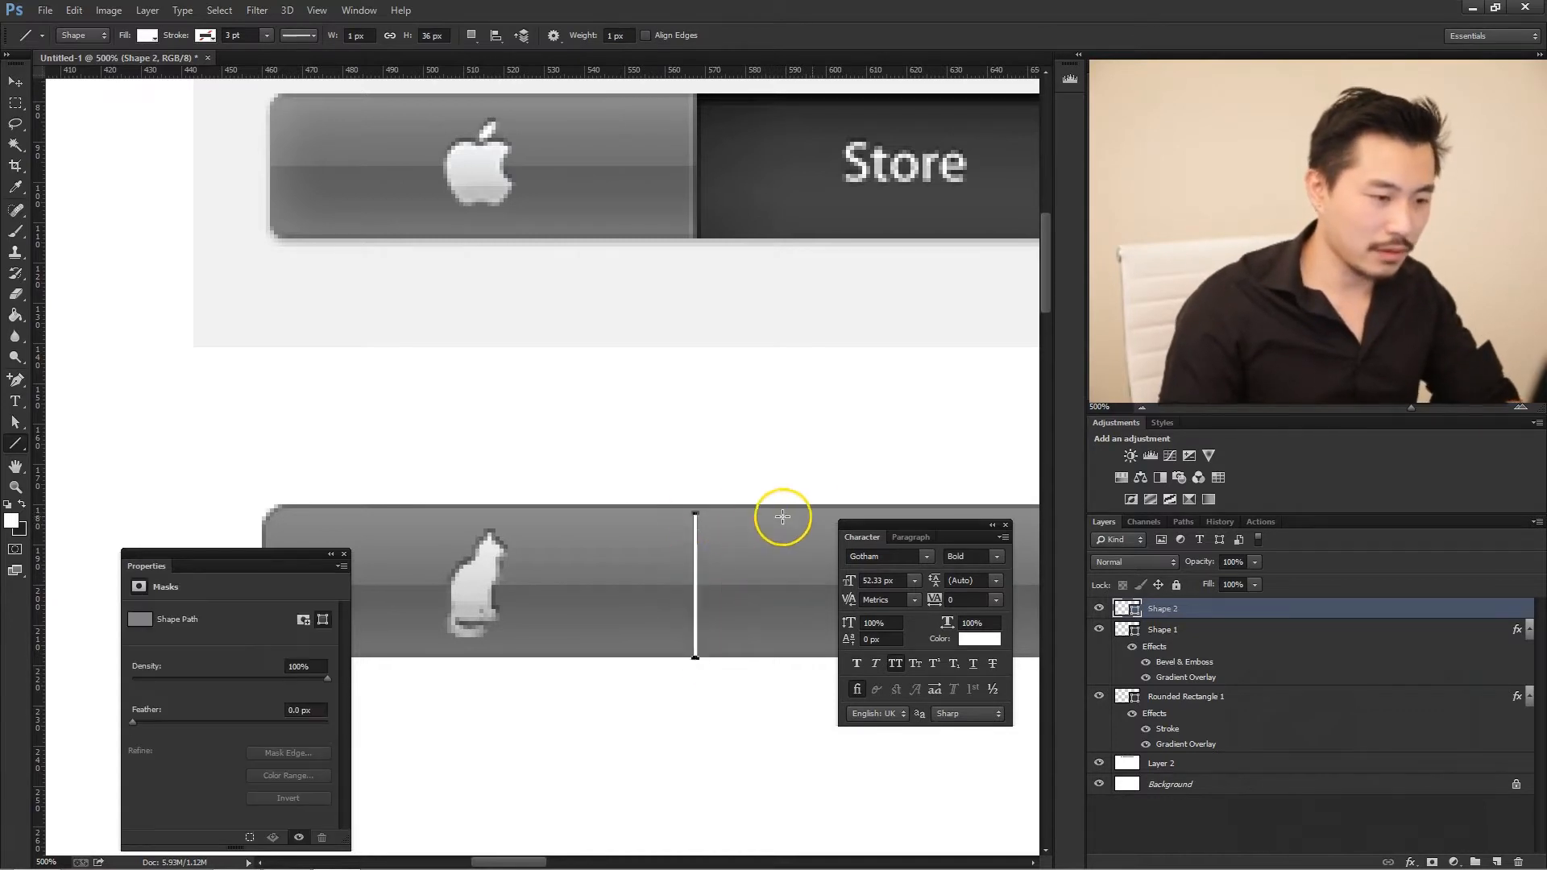
- Set the divider line layer's opacity to 10%
key(v)
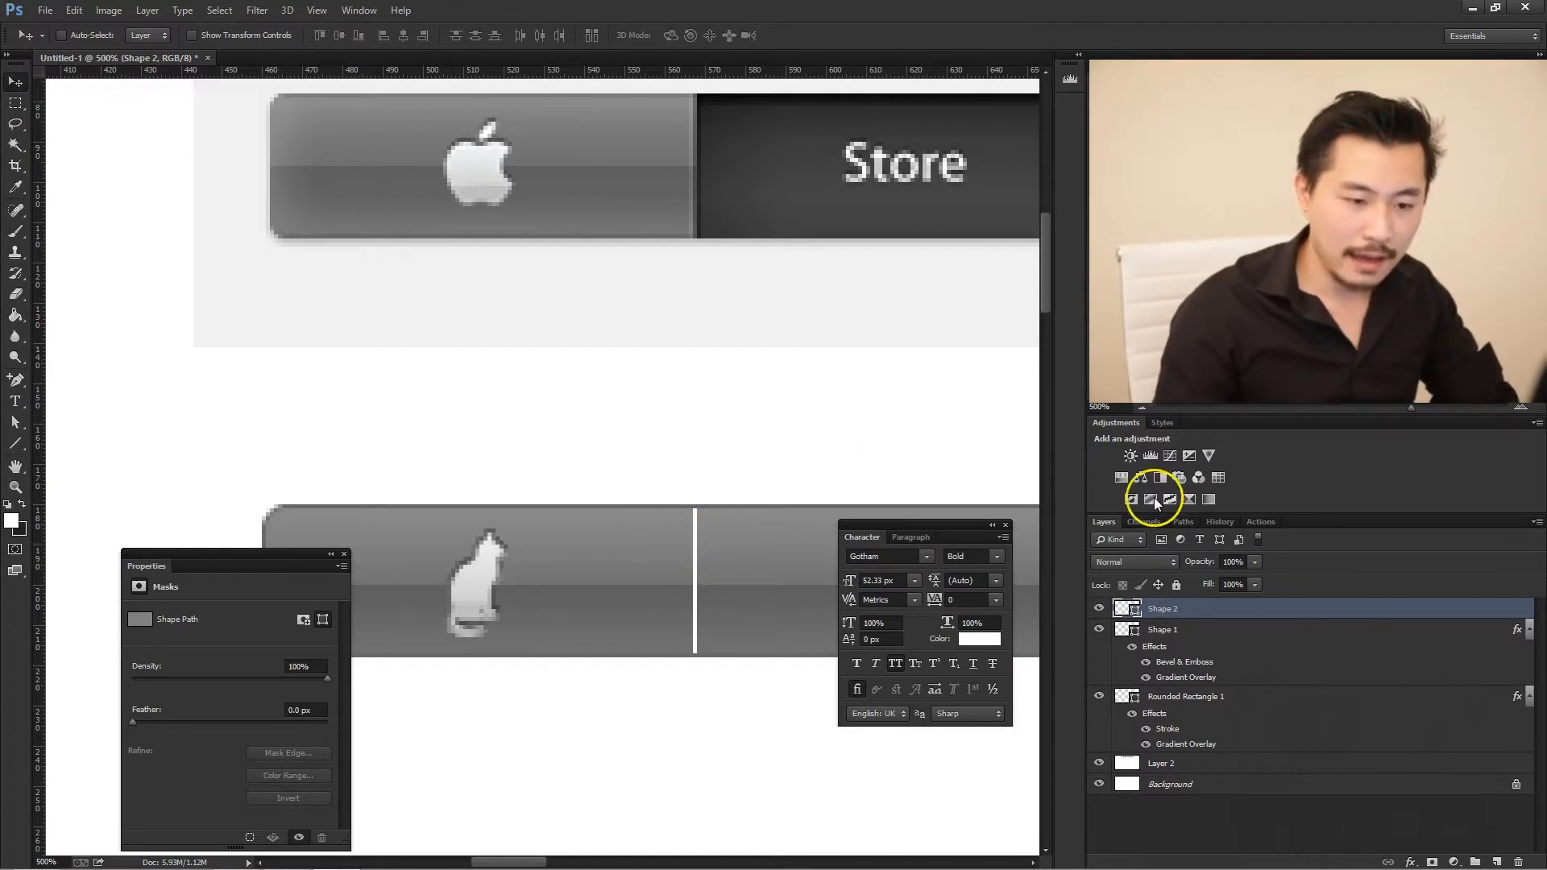
click(1251, 564)
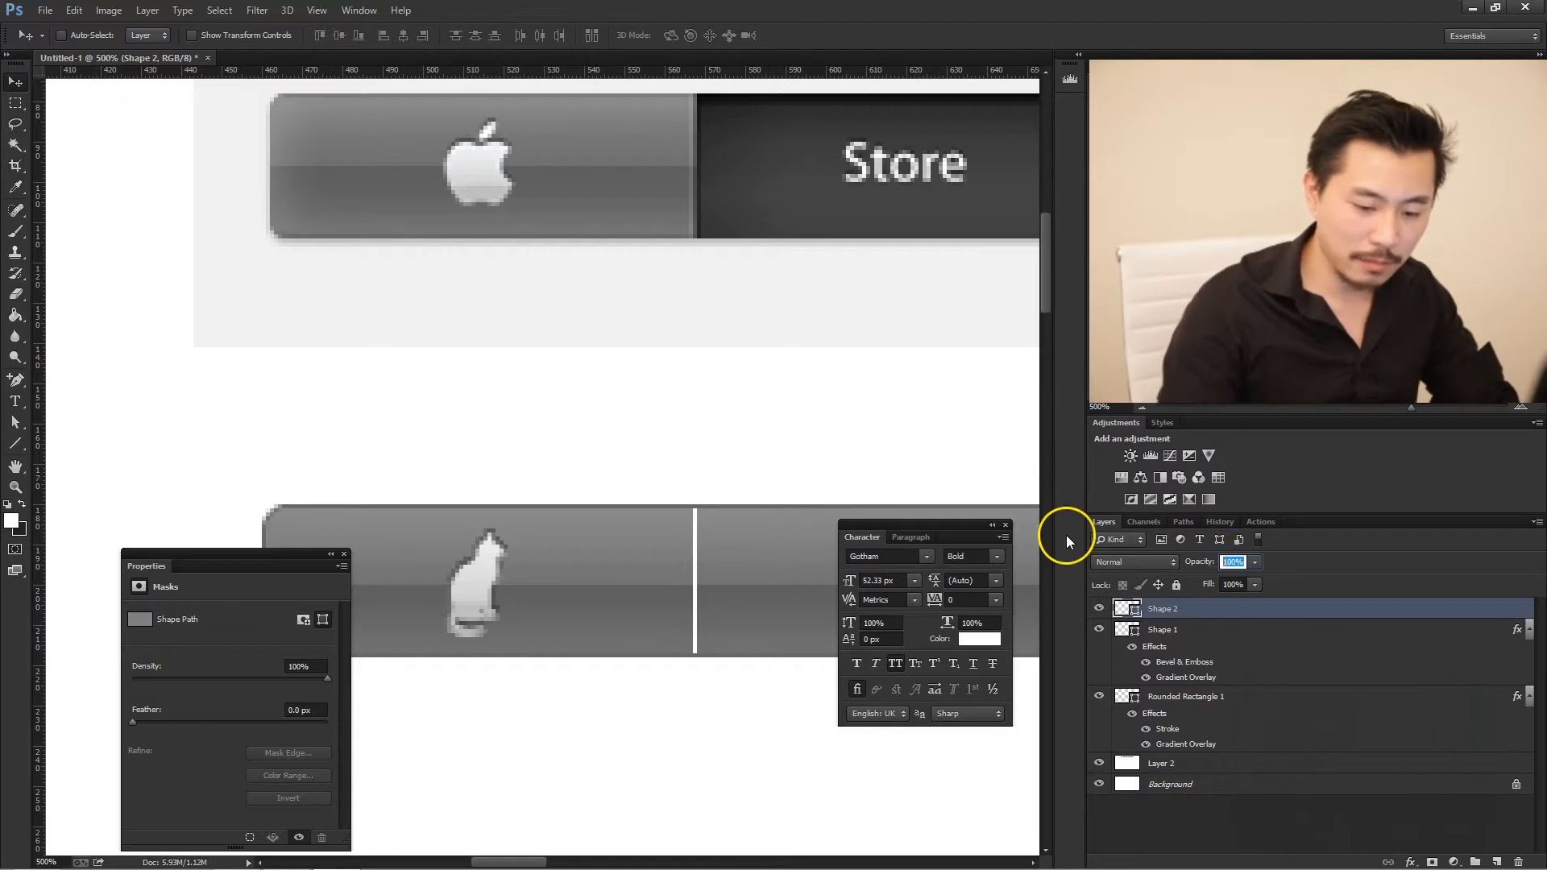
text(10)
key(Return)
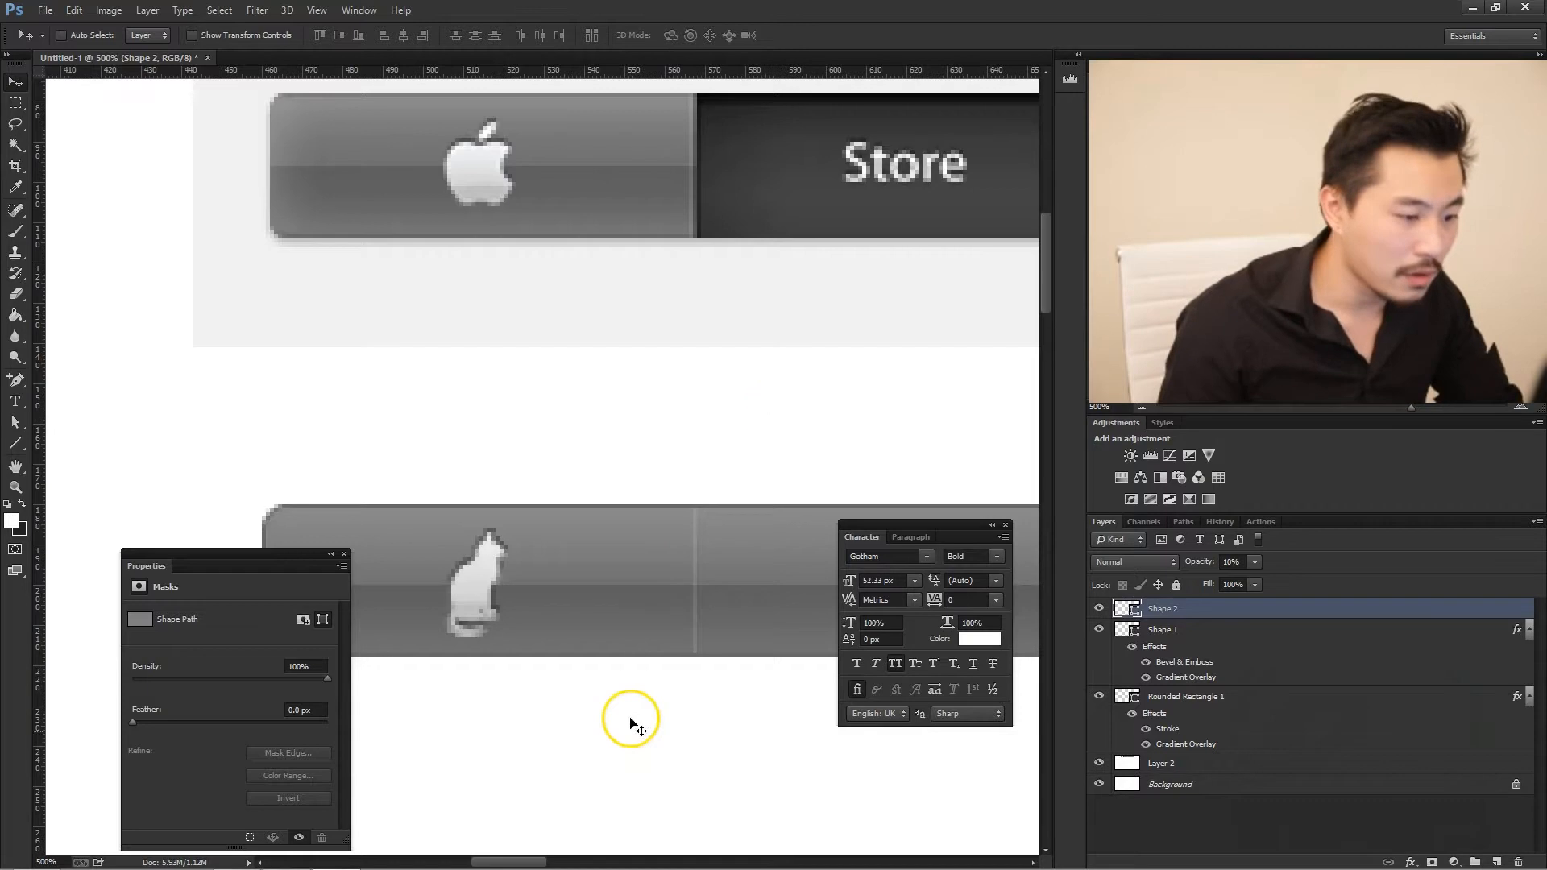
- On a new layer, draw a white rectangle about 101 × 37 px on the new bar, starting at the divider line below the Store tab
drag(535, 862, 548, 858)
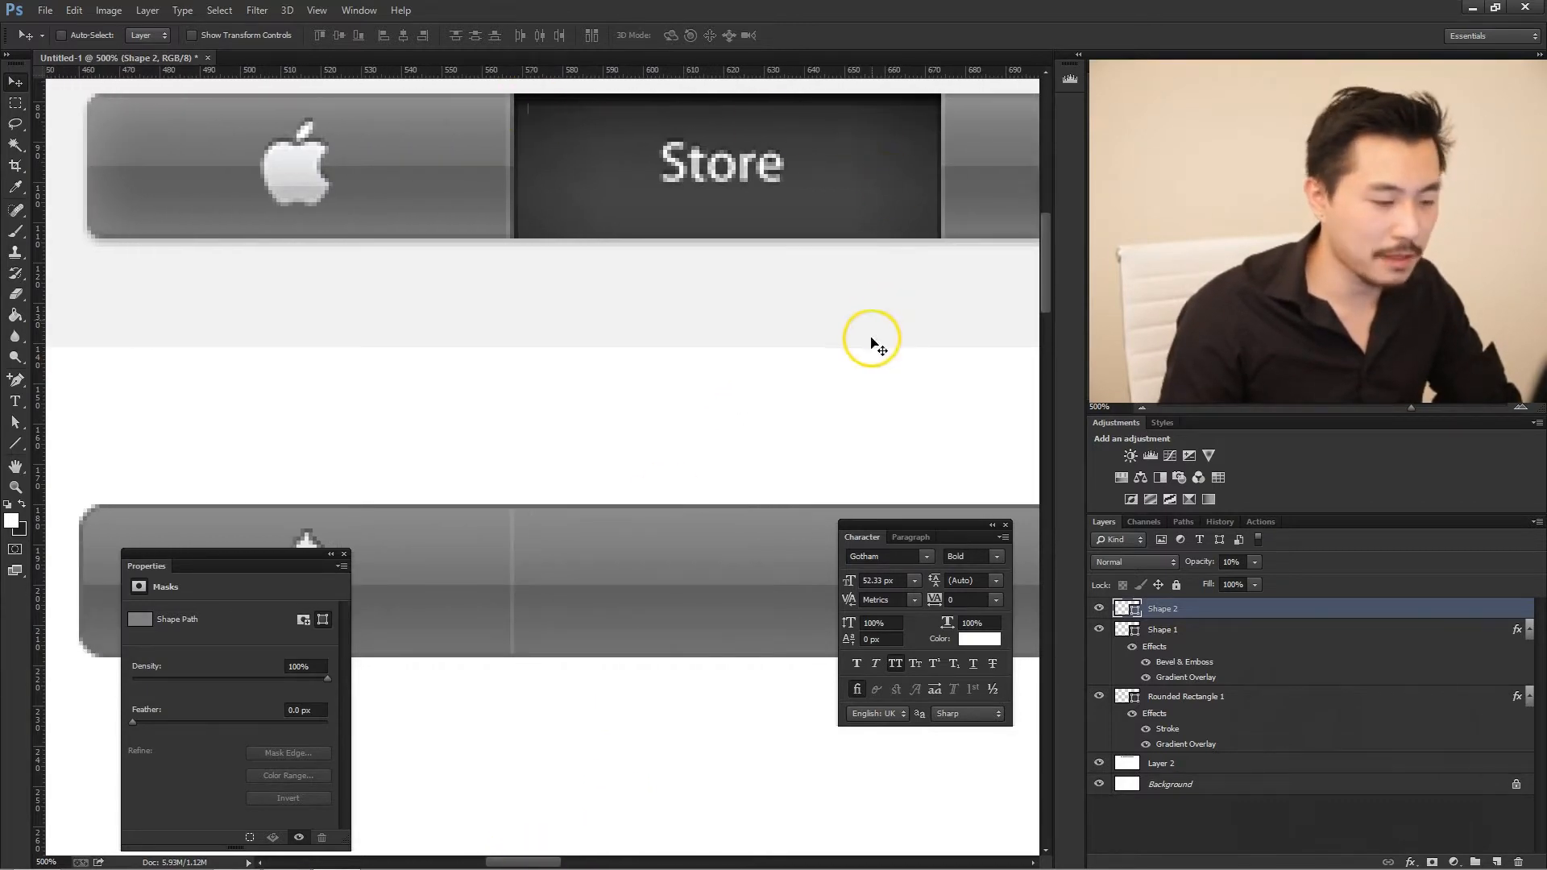
scroll(864, 288, down, 2)
scroll(864, 289, down, 2)
scroll(867, 290, up, 4)
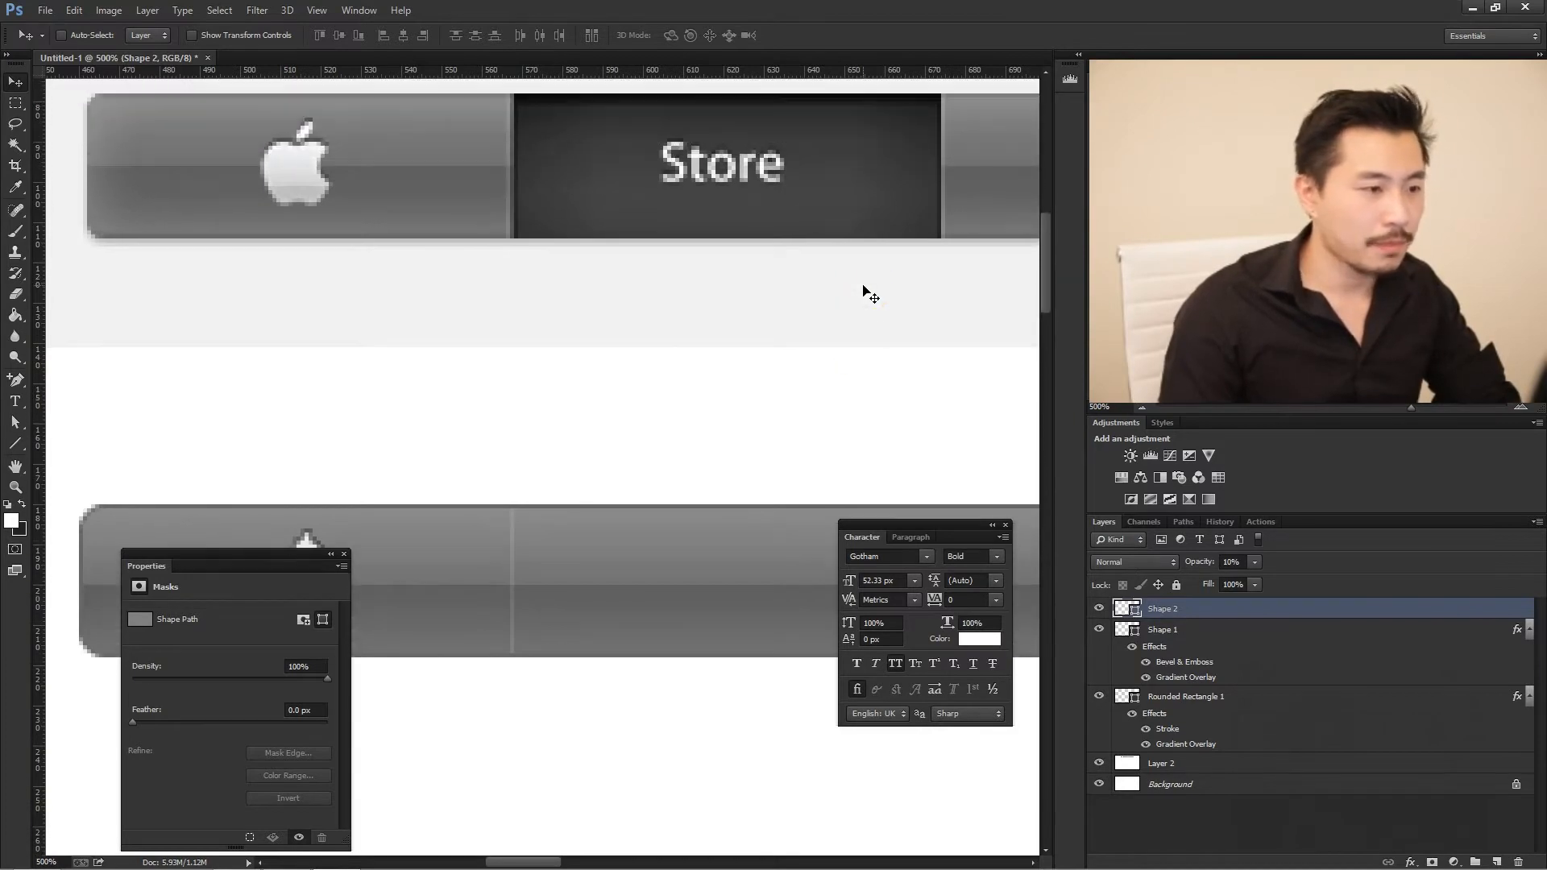
mouse_move(1531, 858)
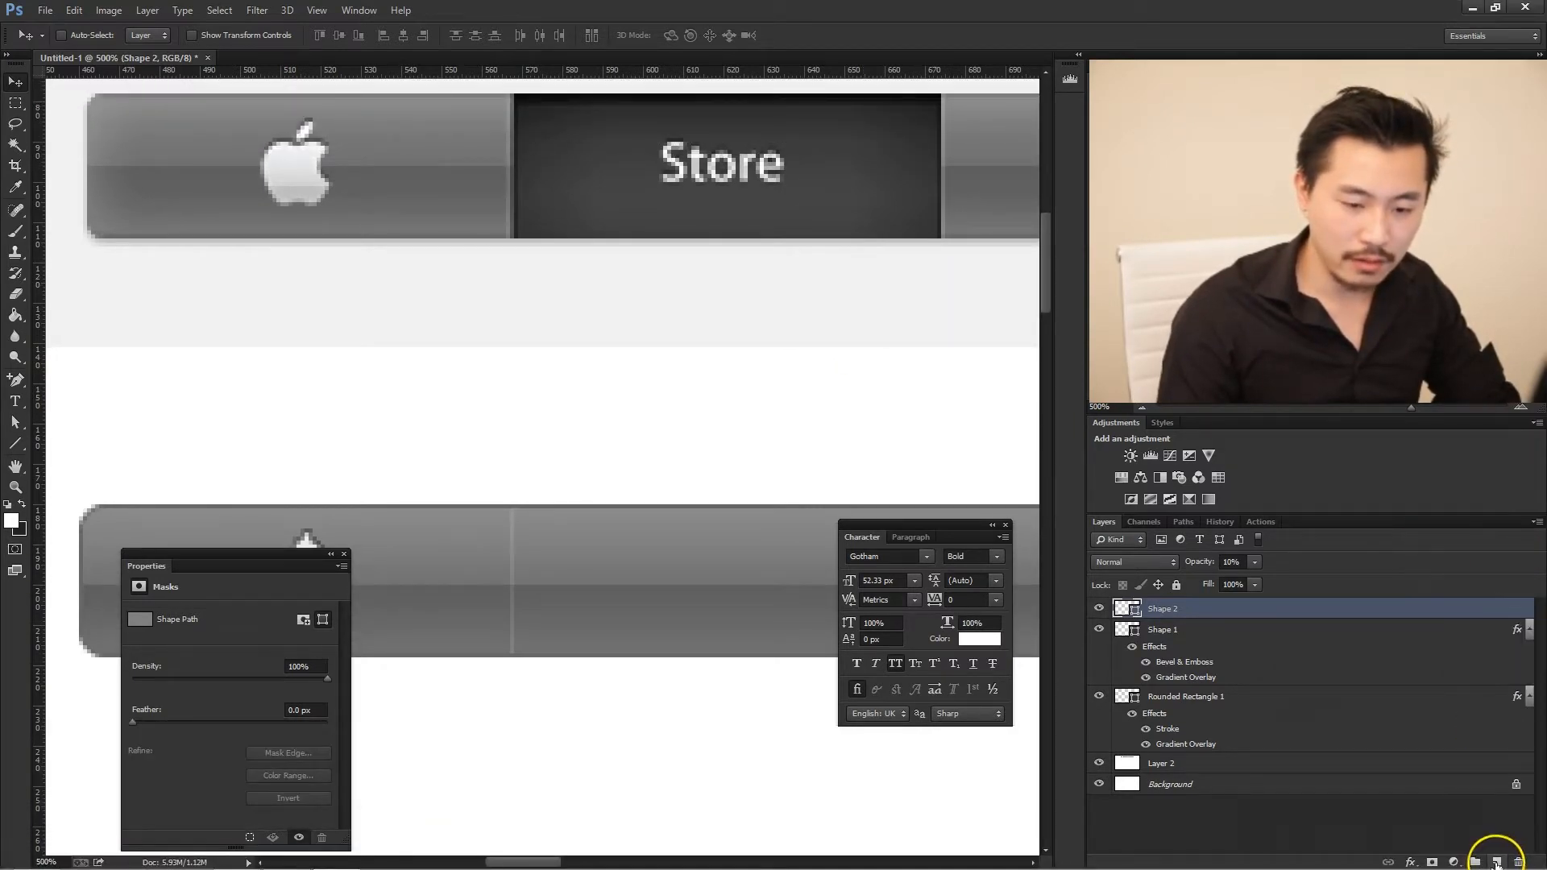
click(1495, 860)
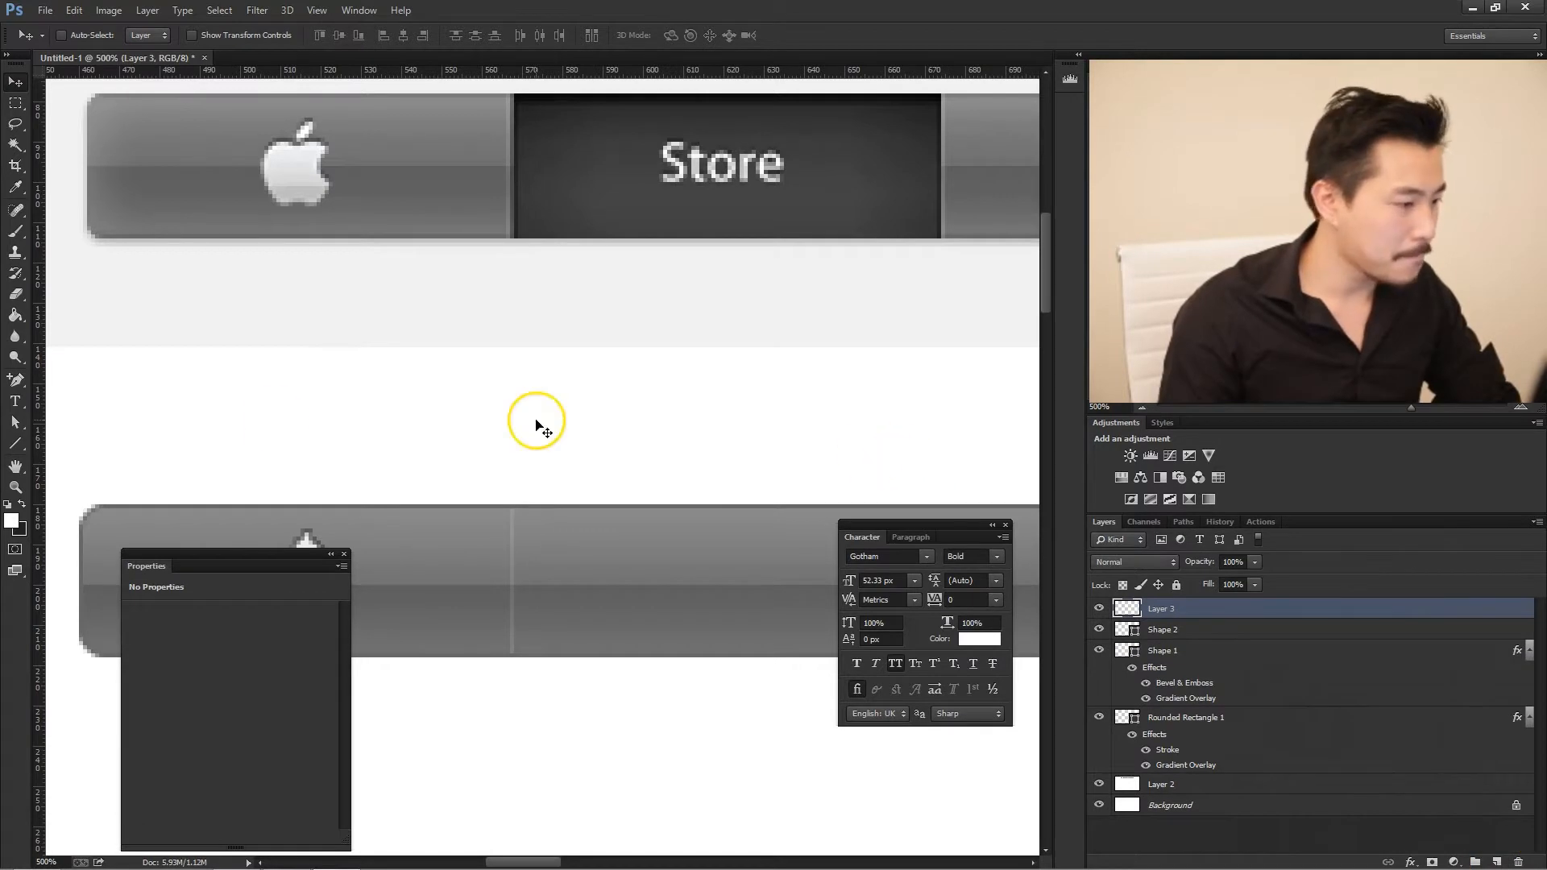
click(16, 443)
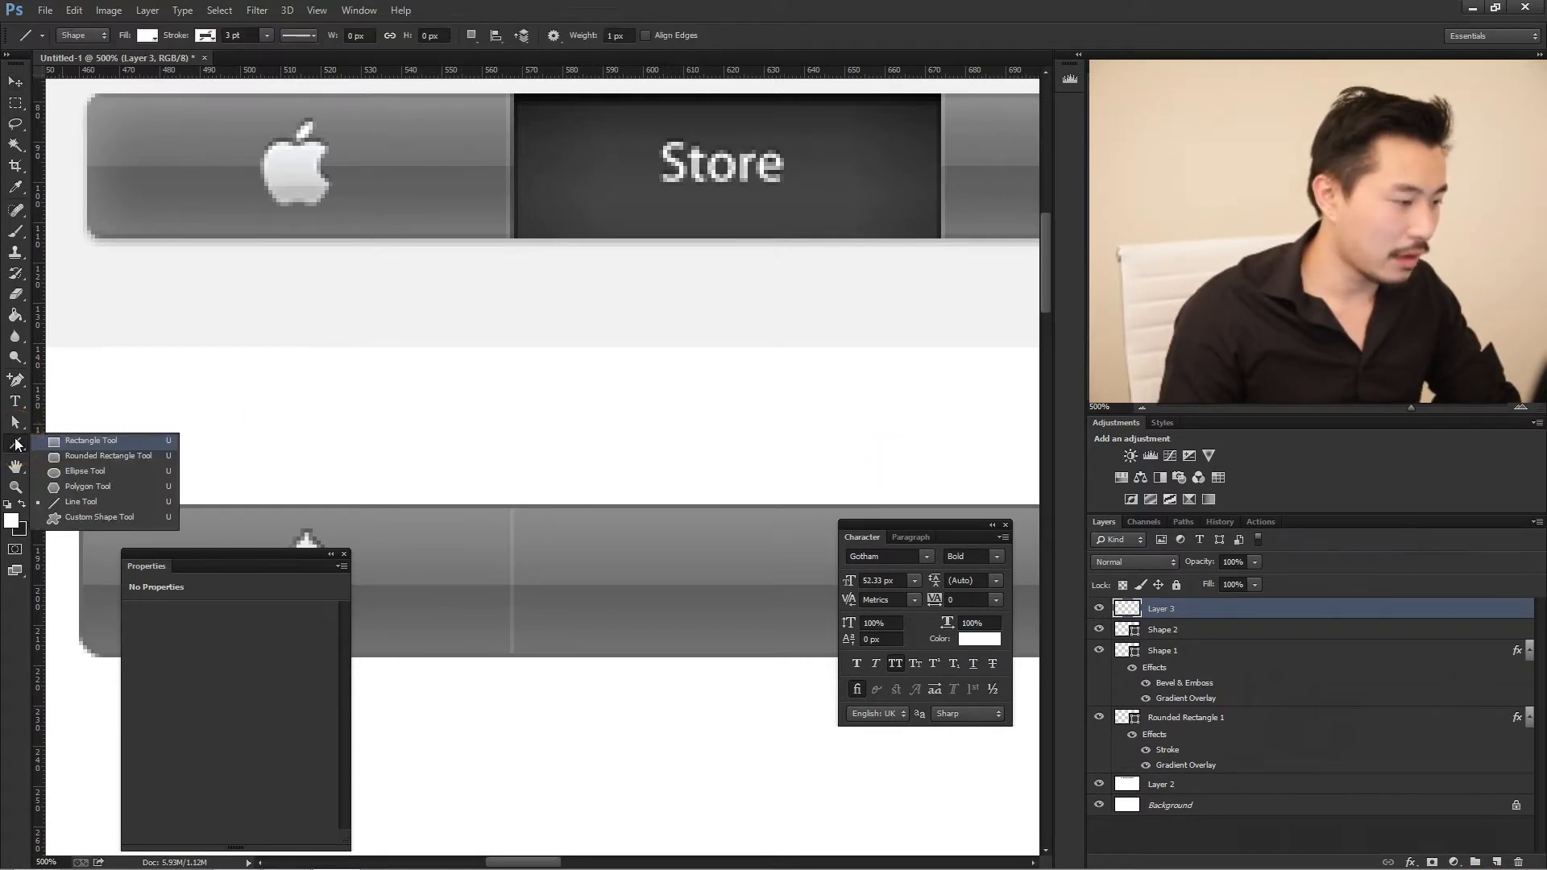
click(90, 441)
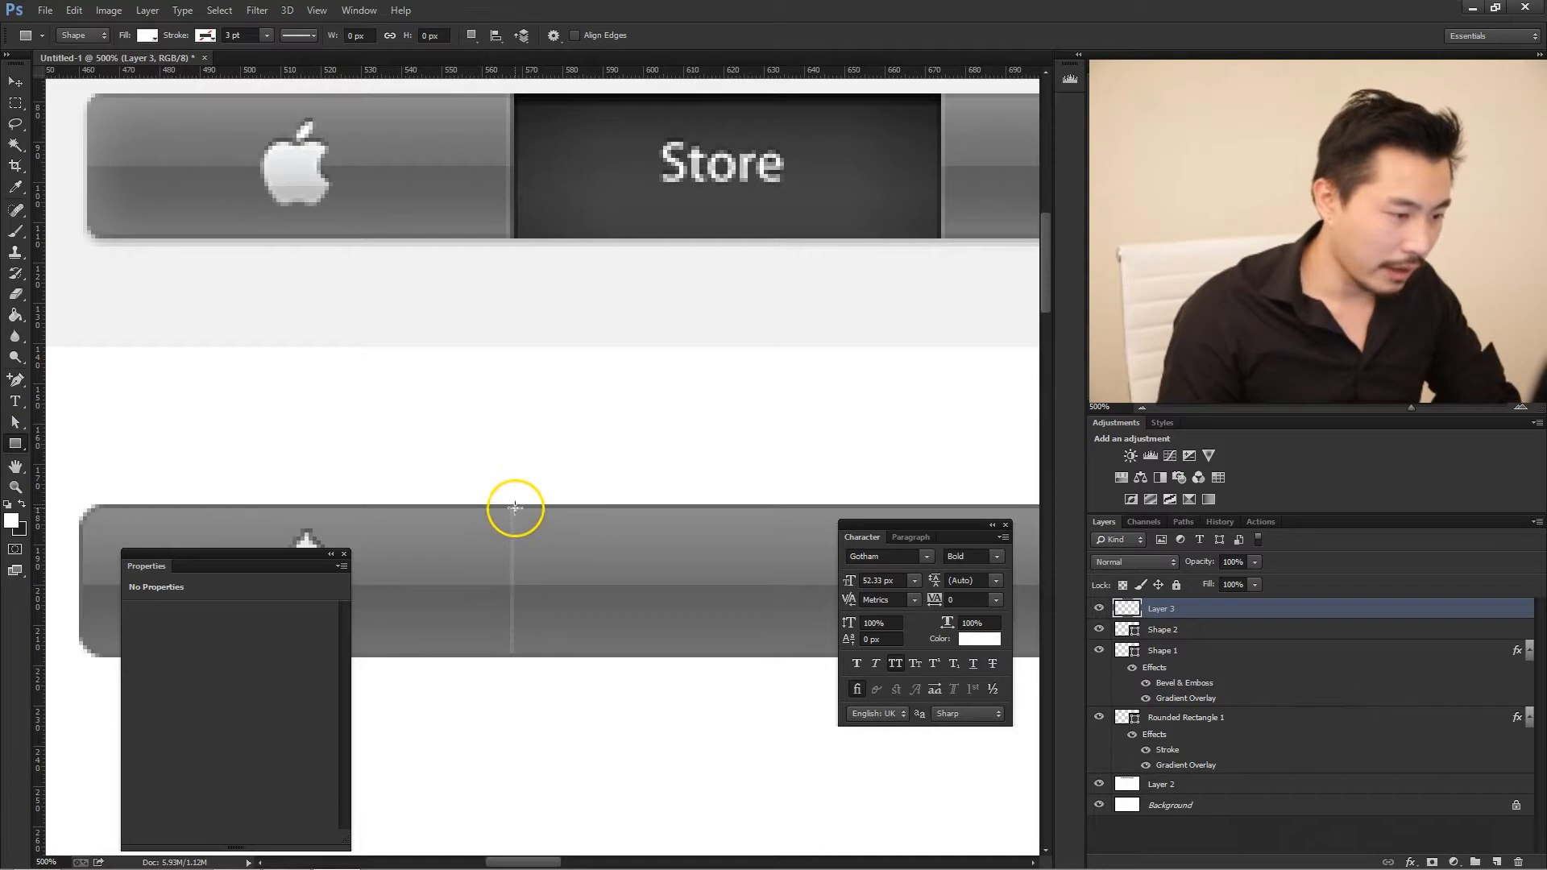
drag(515, 510, 916, 649)
drag(529, 860, 533, 860)
drag(901, 530, 823, 687)
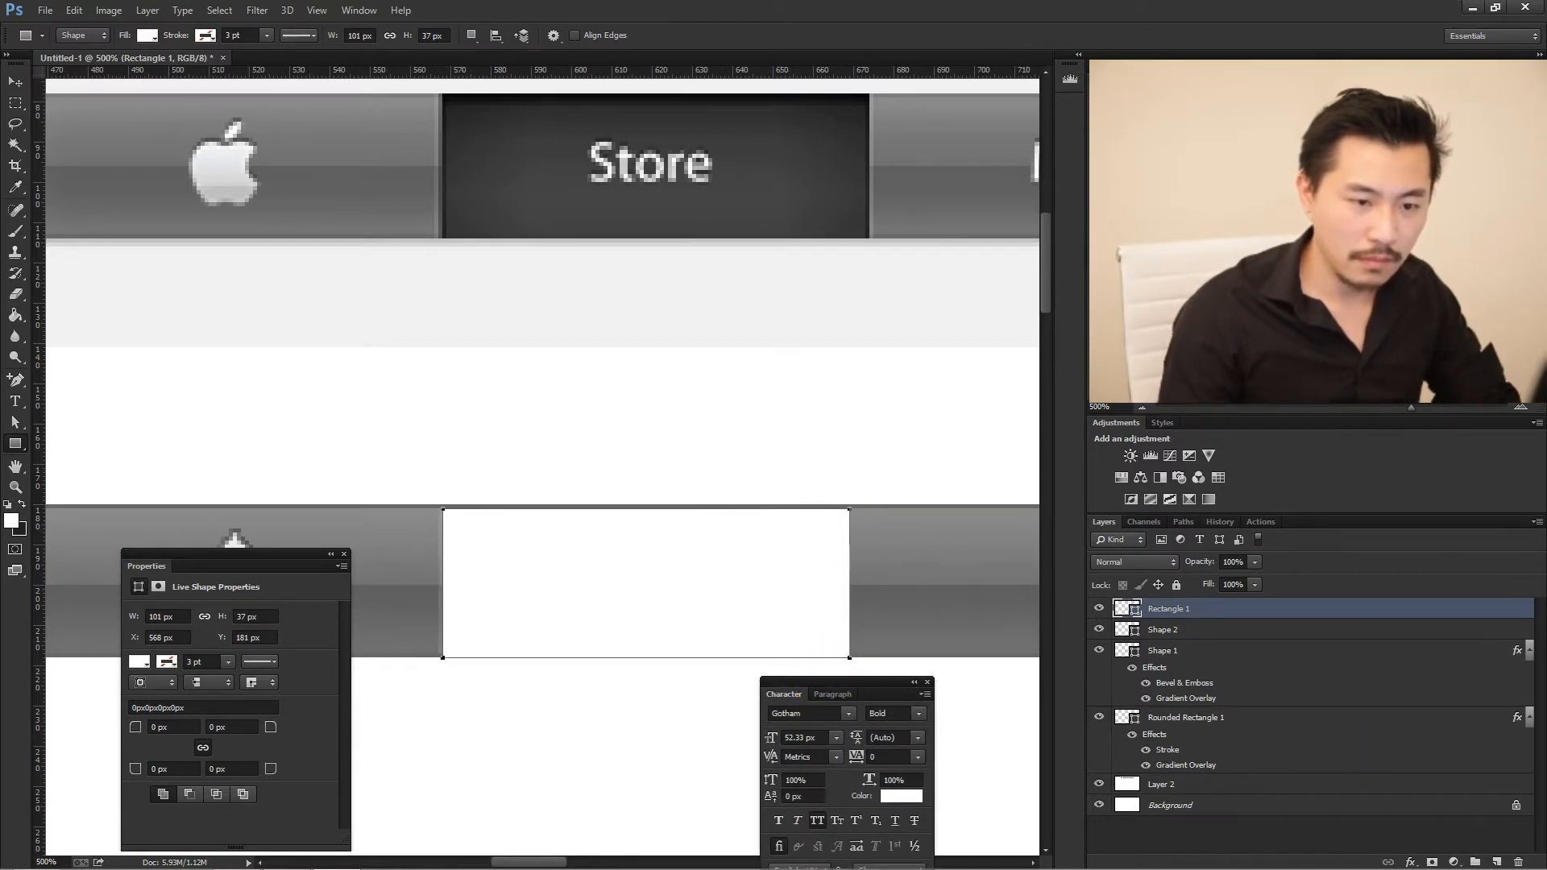
click(16, 82)
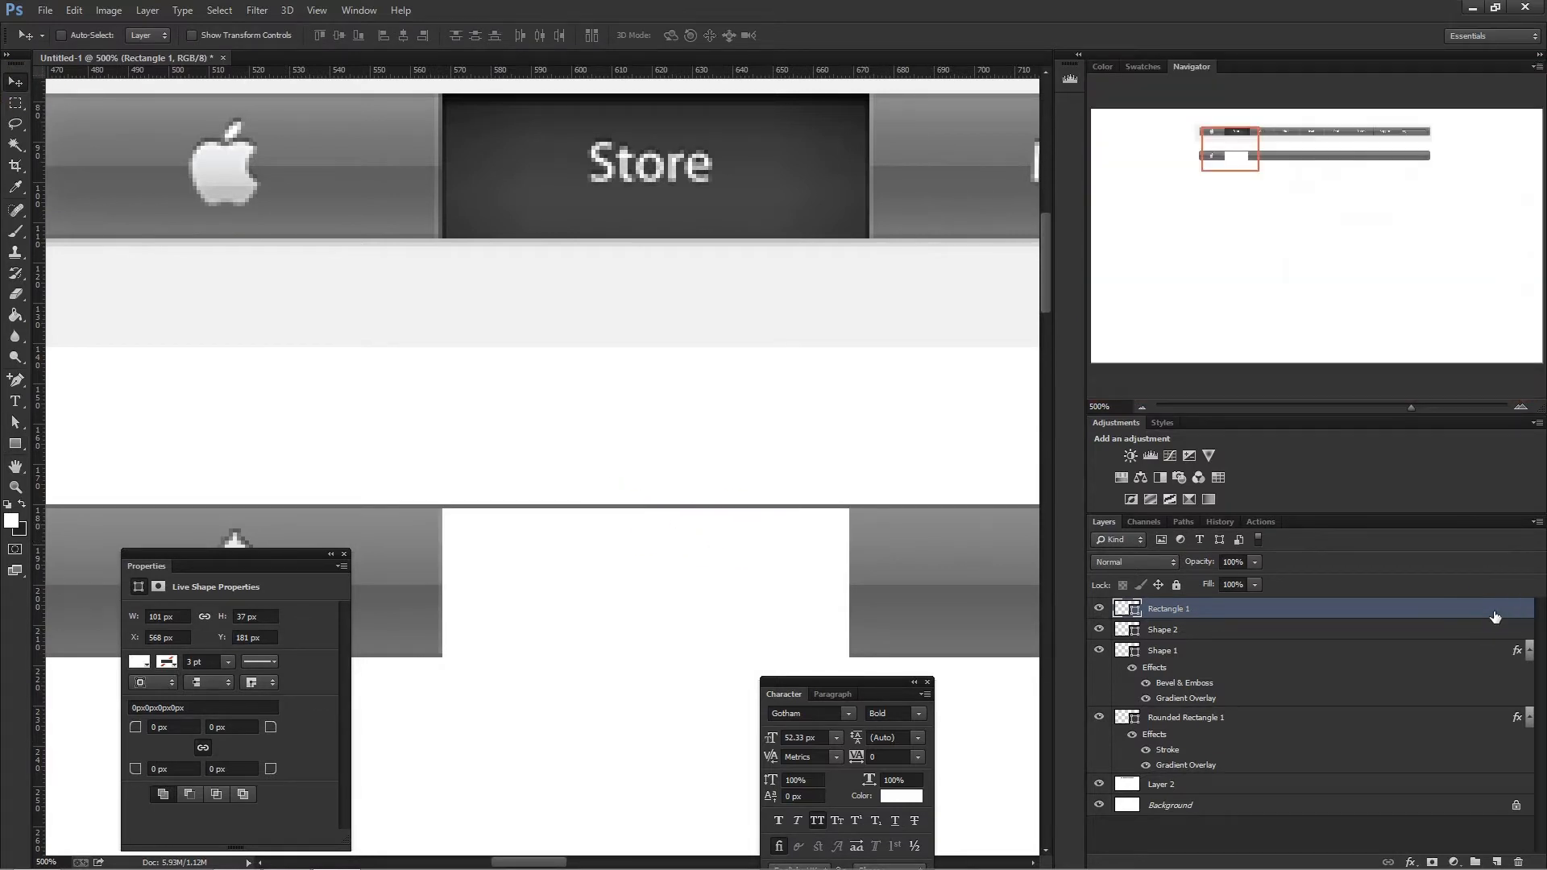
- Give the rectangle a 1 px inside stroke in the dark grey 222222 sampled from the edge of the original Store tab
double_click(1495, 616)
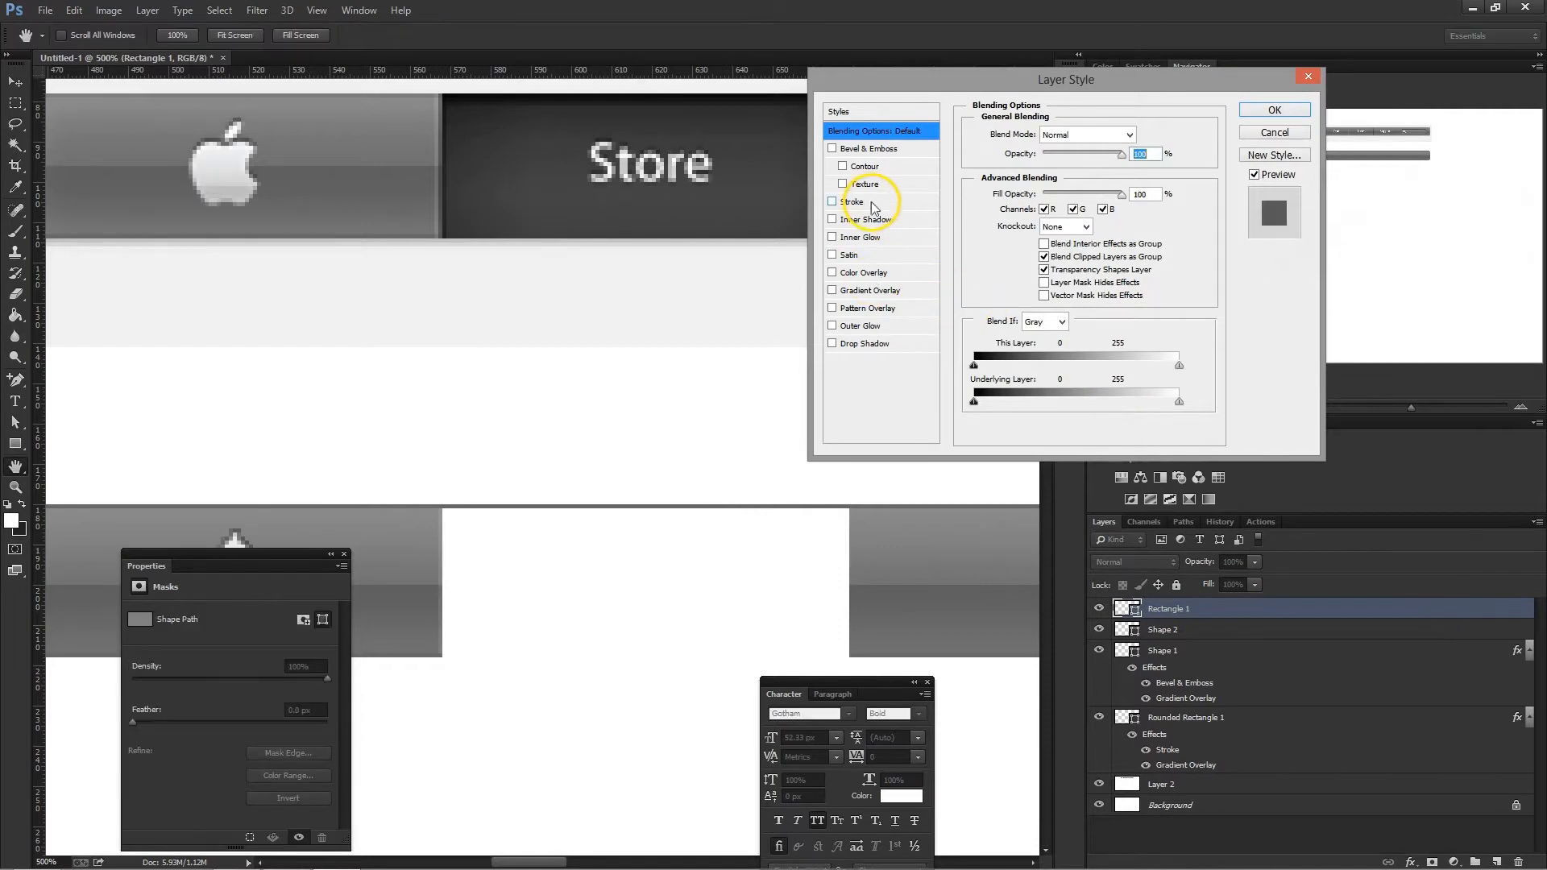
click(872, 207)
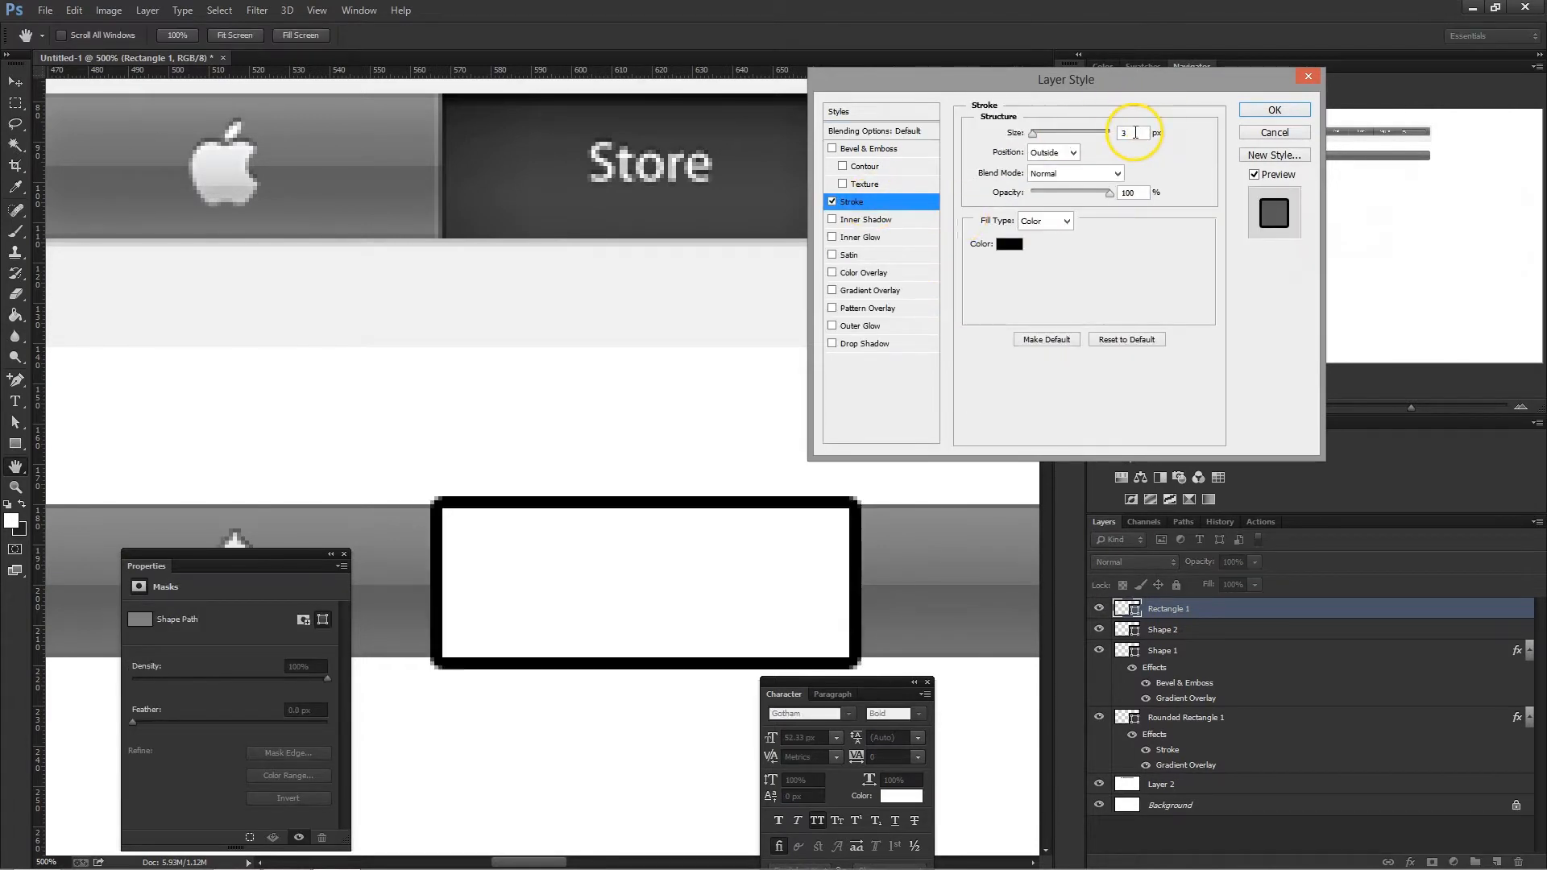
text(1)
click(1053, 152)
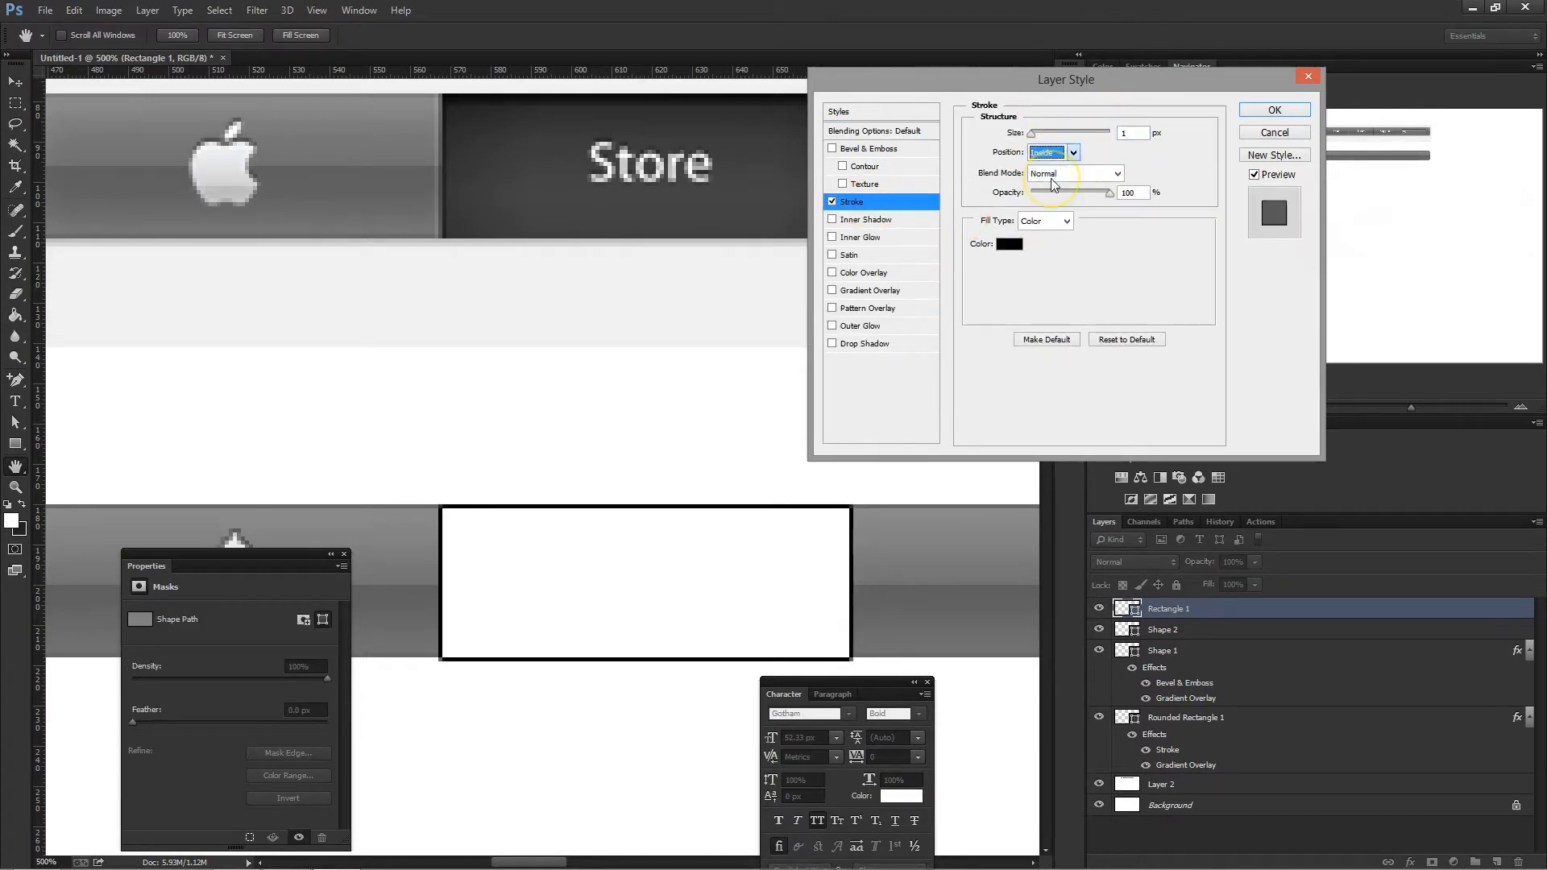
click(1051, 176)
click(1011, 243)
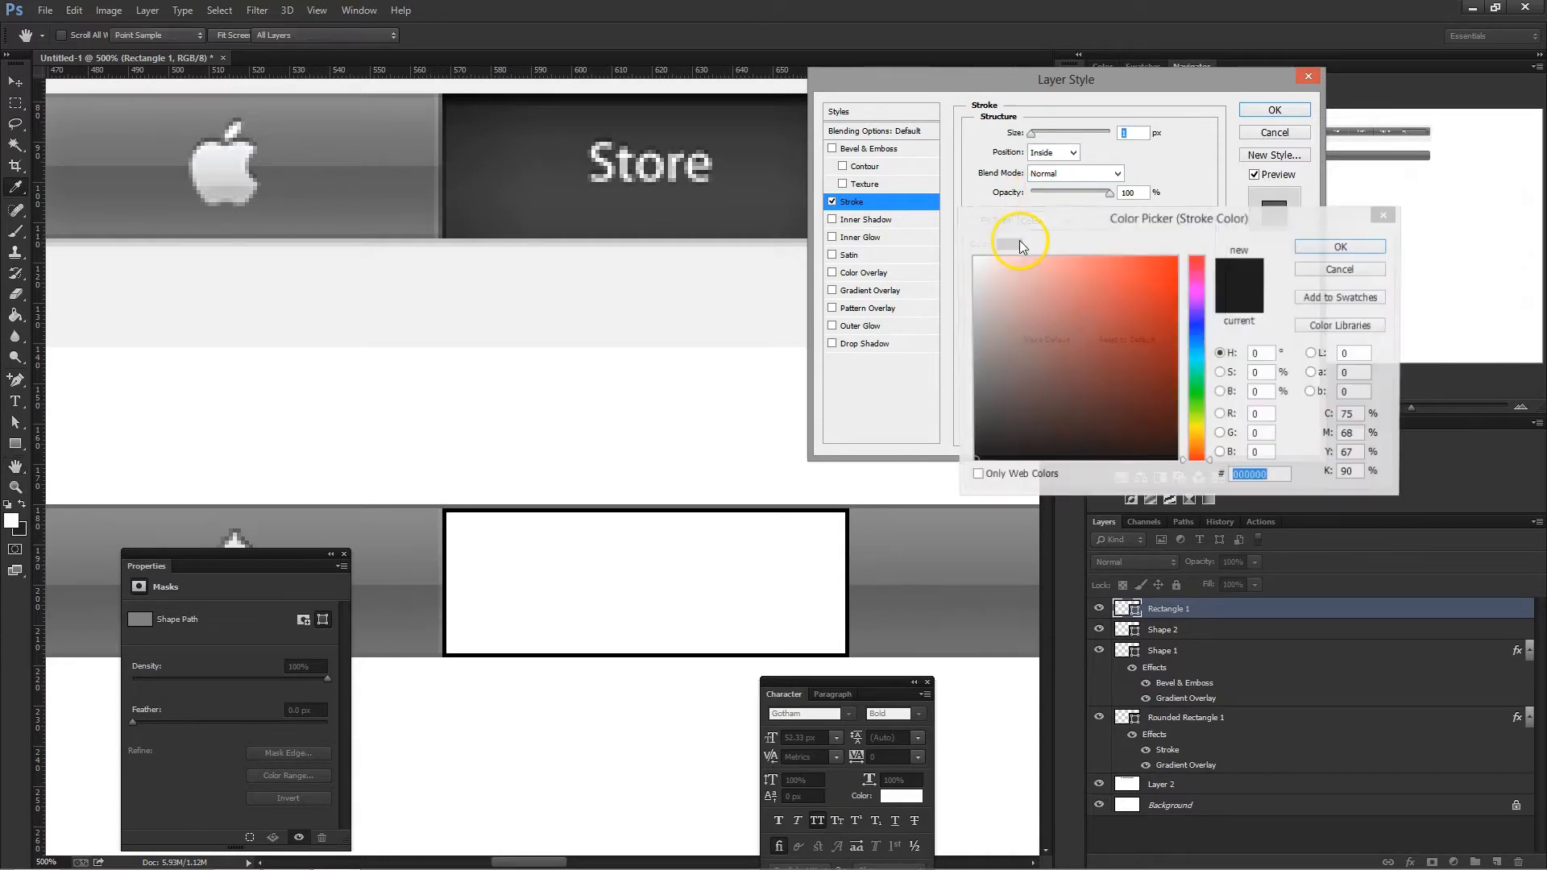
click(444, 221)
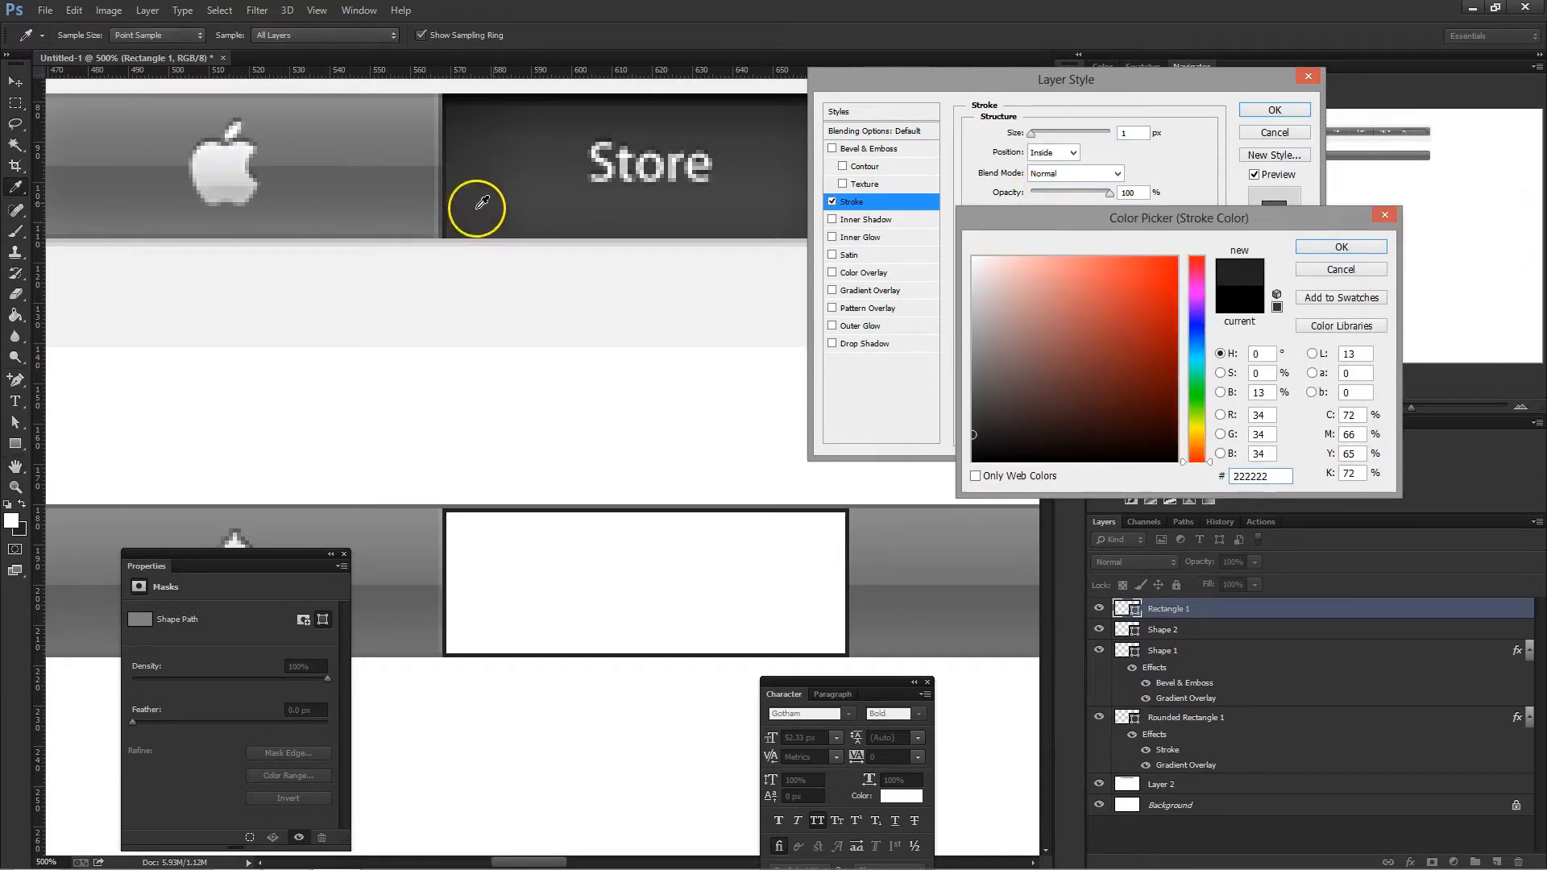
drag(1212, 205, 1104, 207)
click(1187, 248)
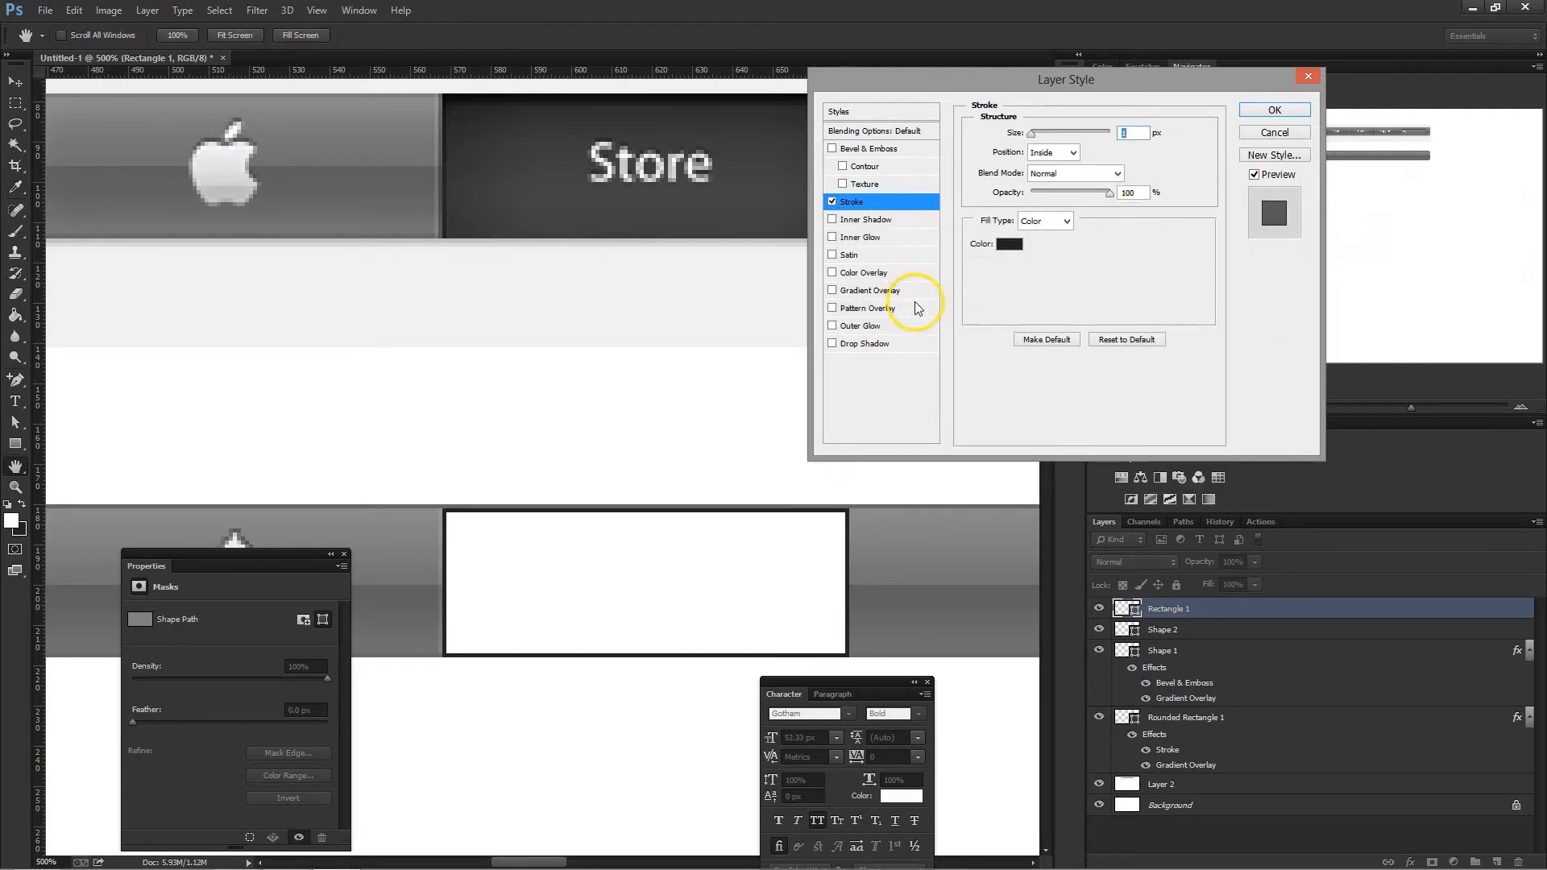
- Add a gradient overlay to the rectangle and set its 0% stop to 3e3e3e, sampled from the lower part of the Store tab
click(880, 291)
click(1057, 172)
click(905, 526)
click(976, 592)
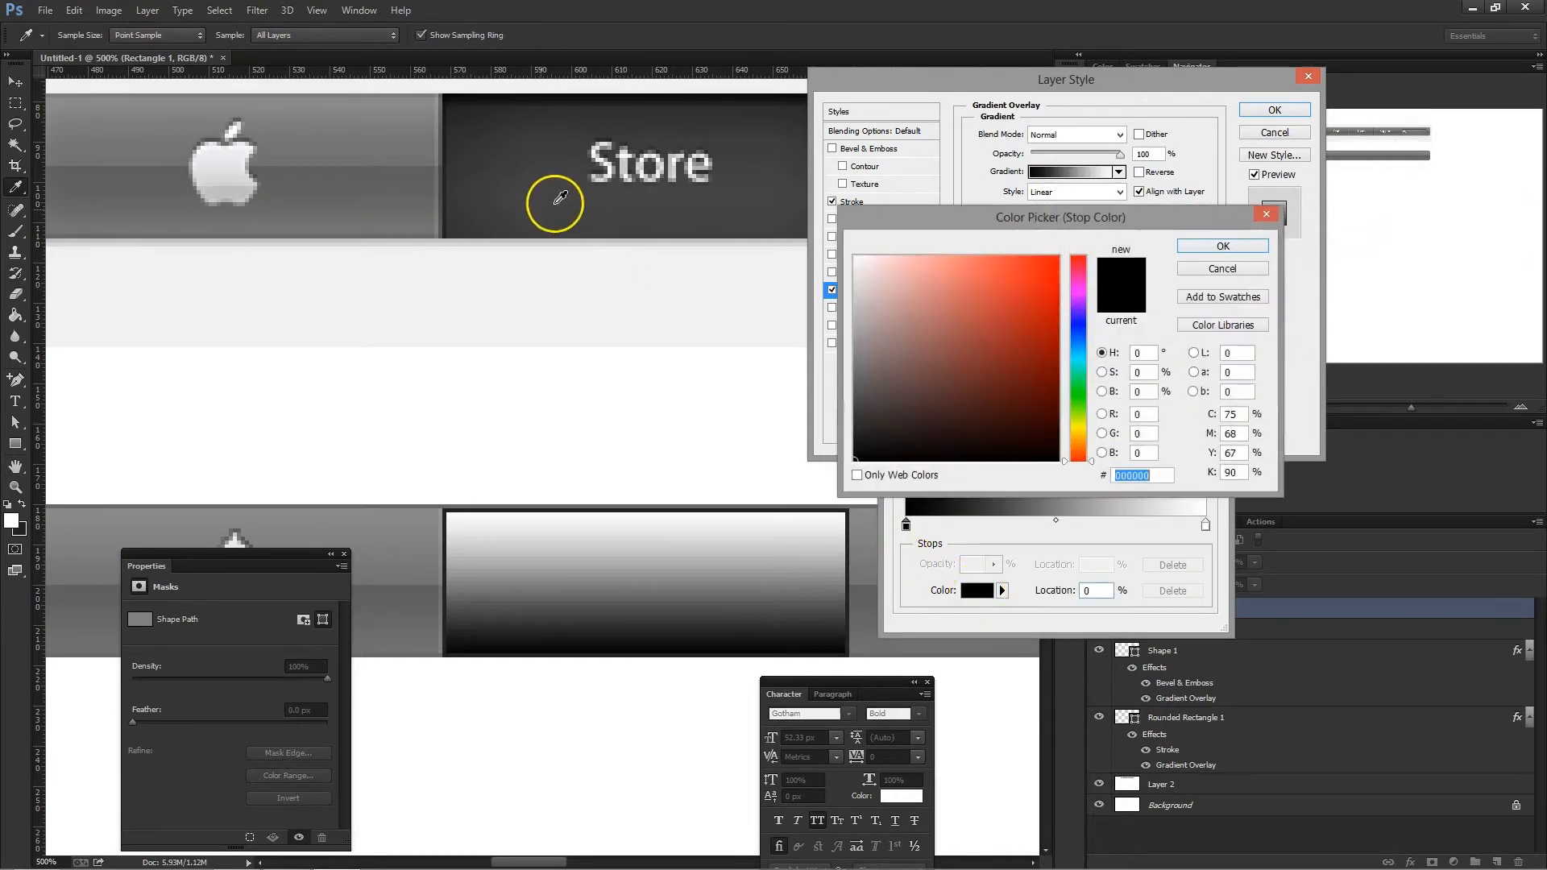
click(535, 220)
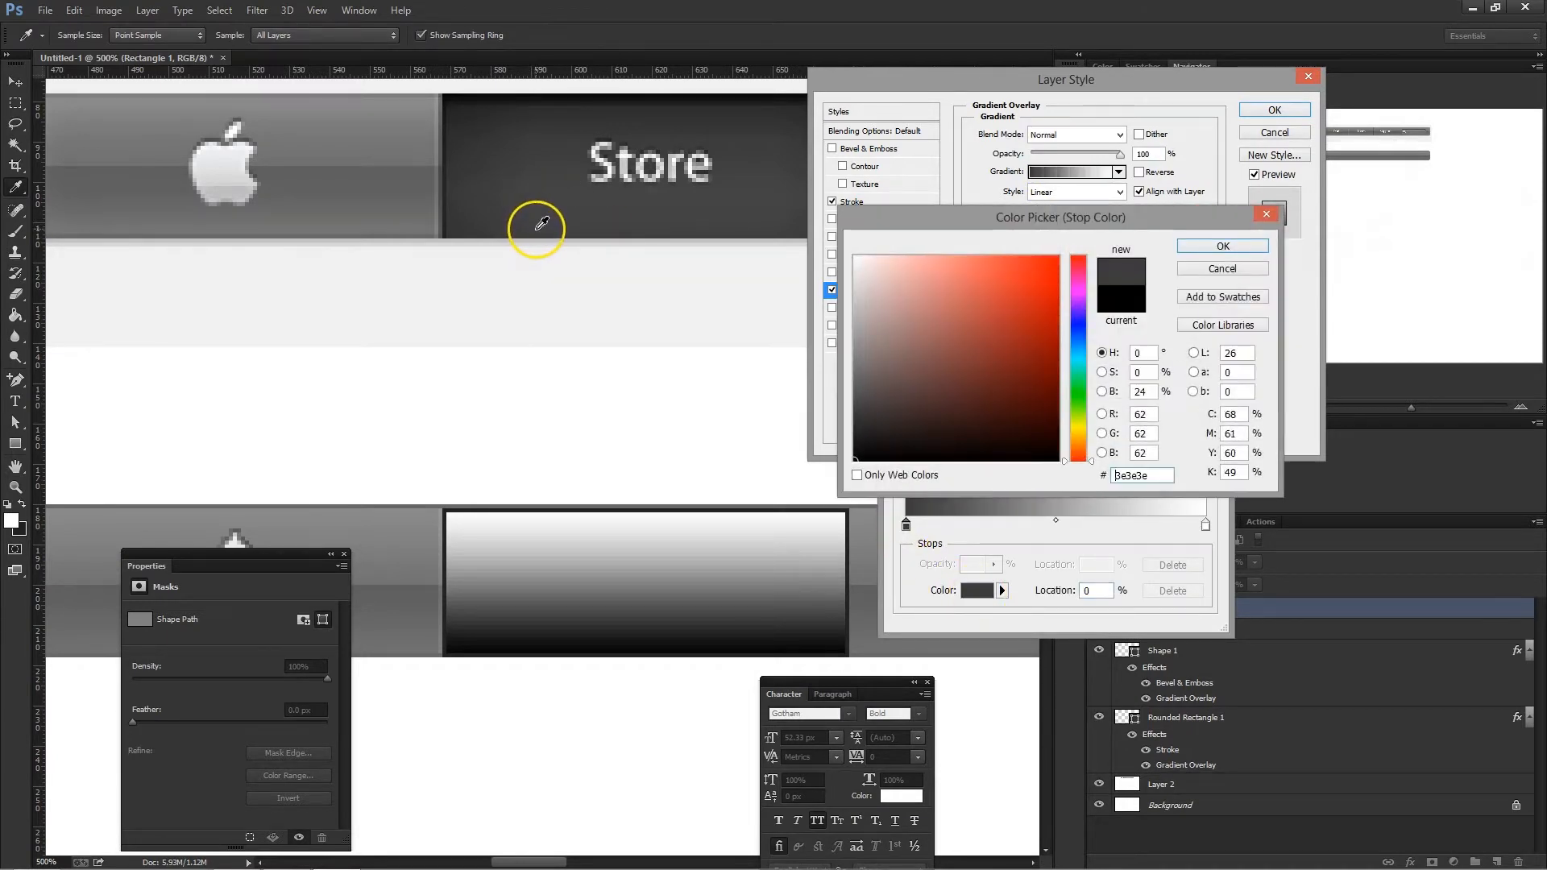
click(1217, 247)
- Set the gradient overlay's 100% stop to 2b2b2b, sampled from the upper part of the original Store tab, and accept the gradient
click(1205, 524)
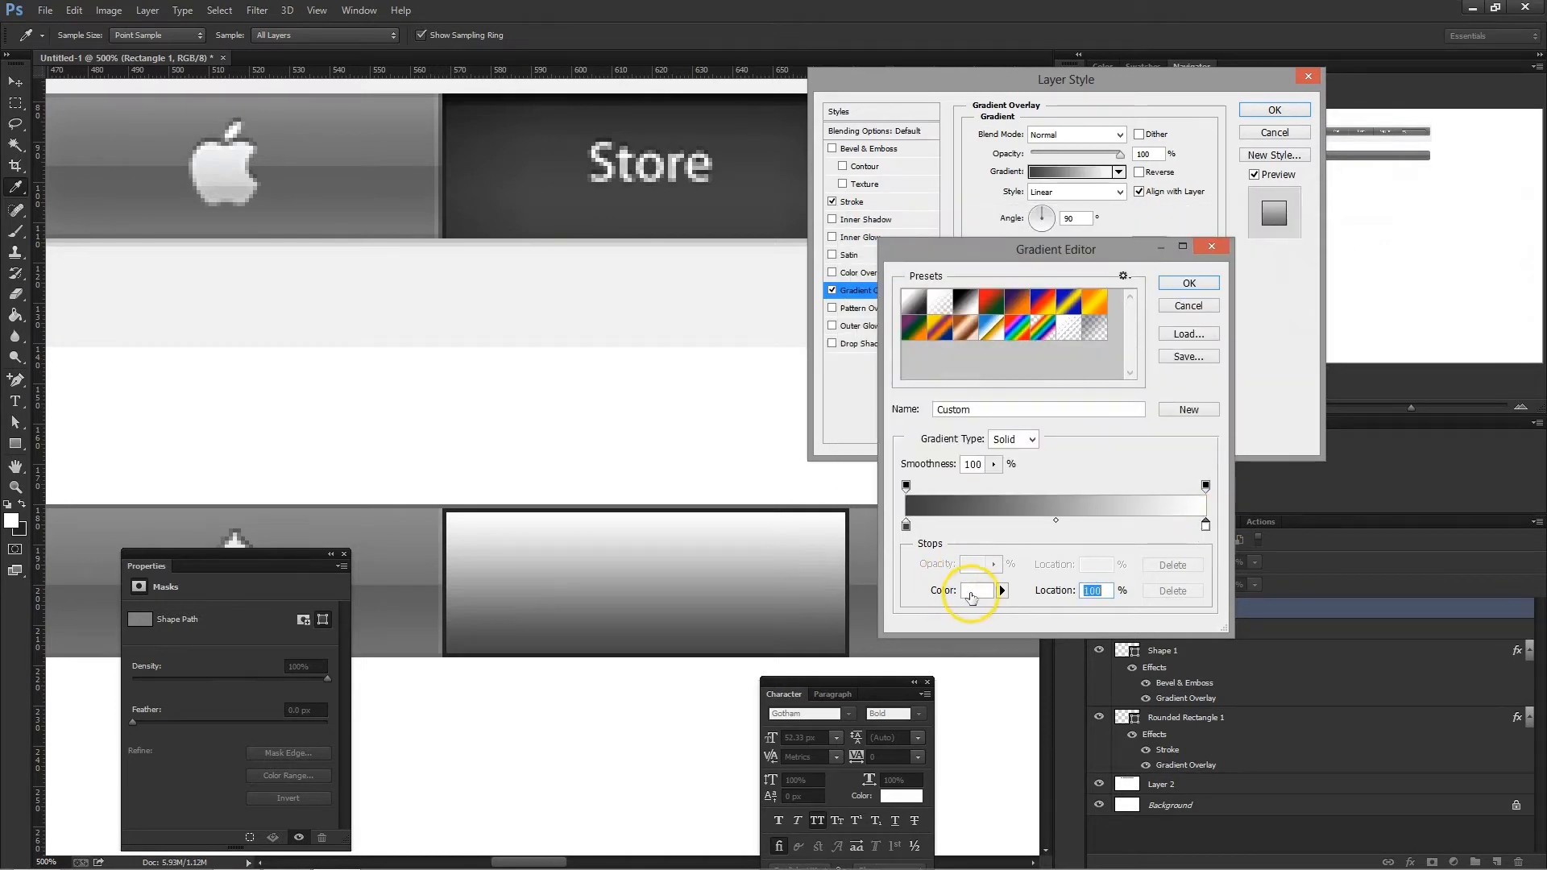
click(975, 593)
click(684, 108)
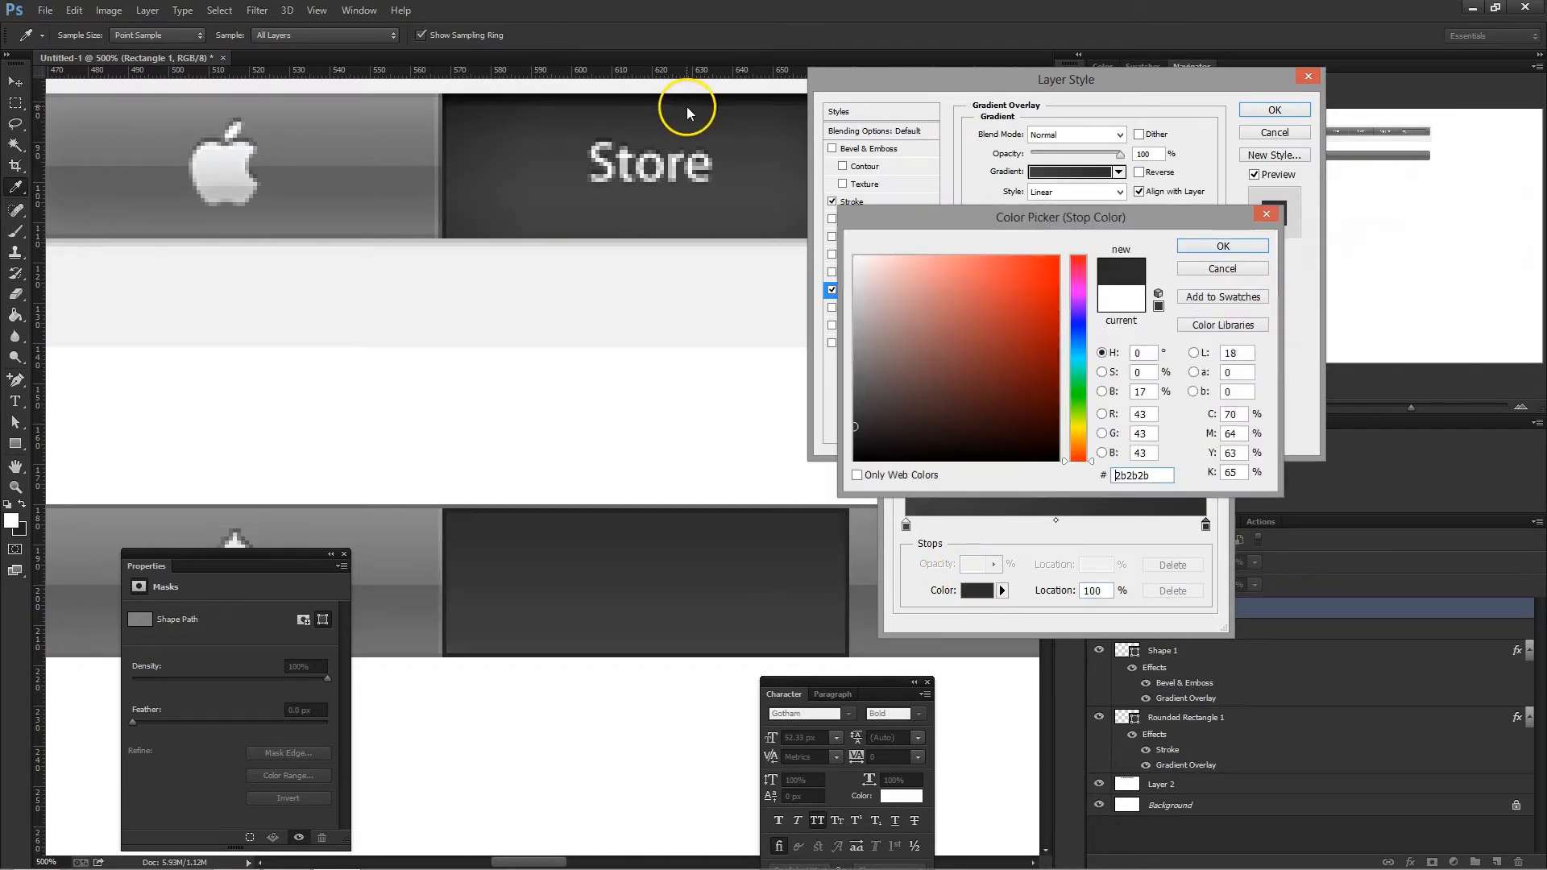
click(1205, 247)
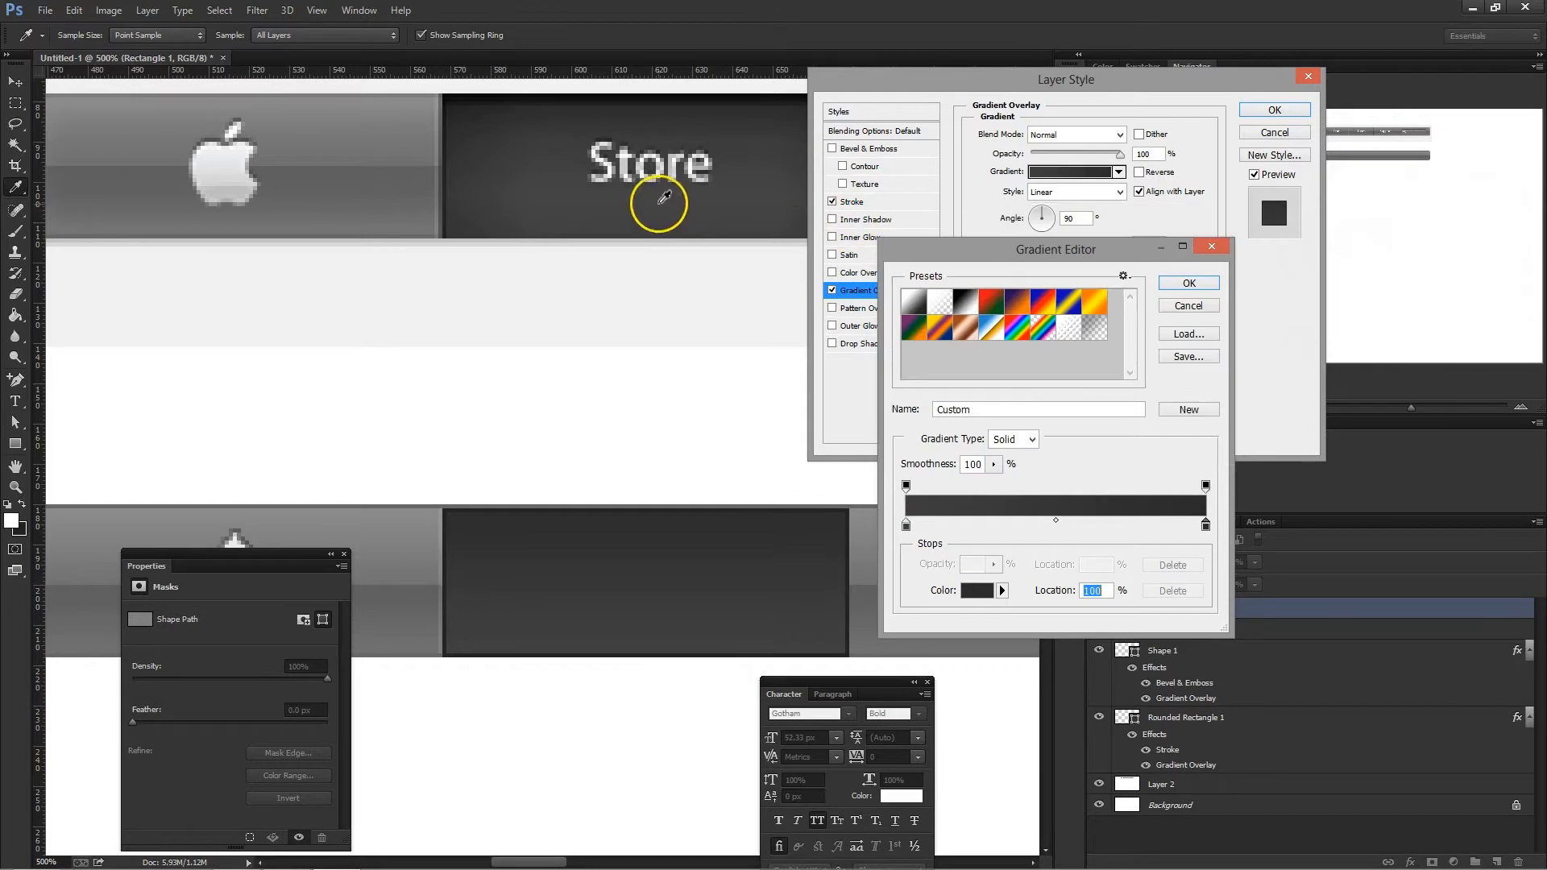
click(1187, 284)
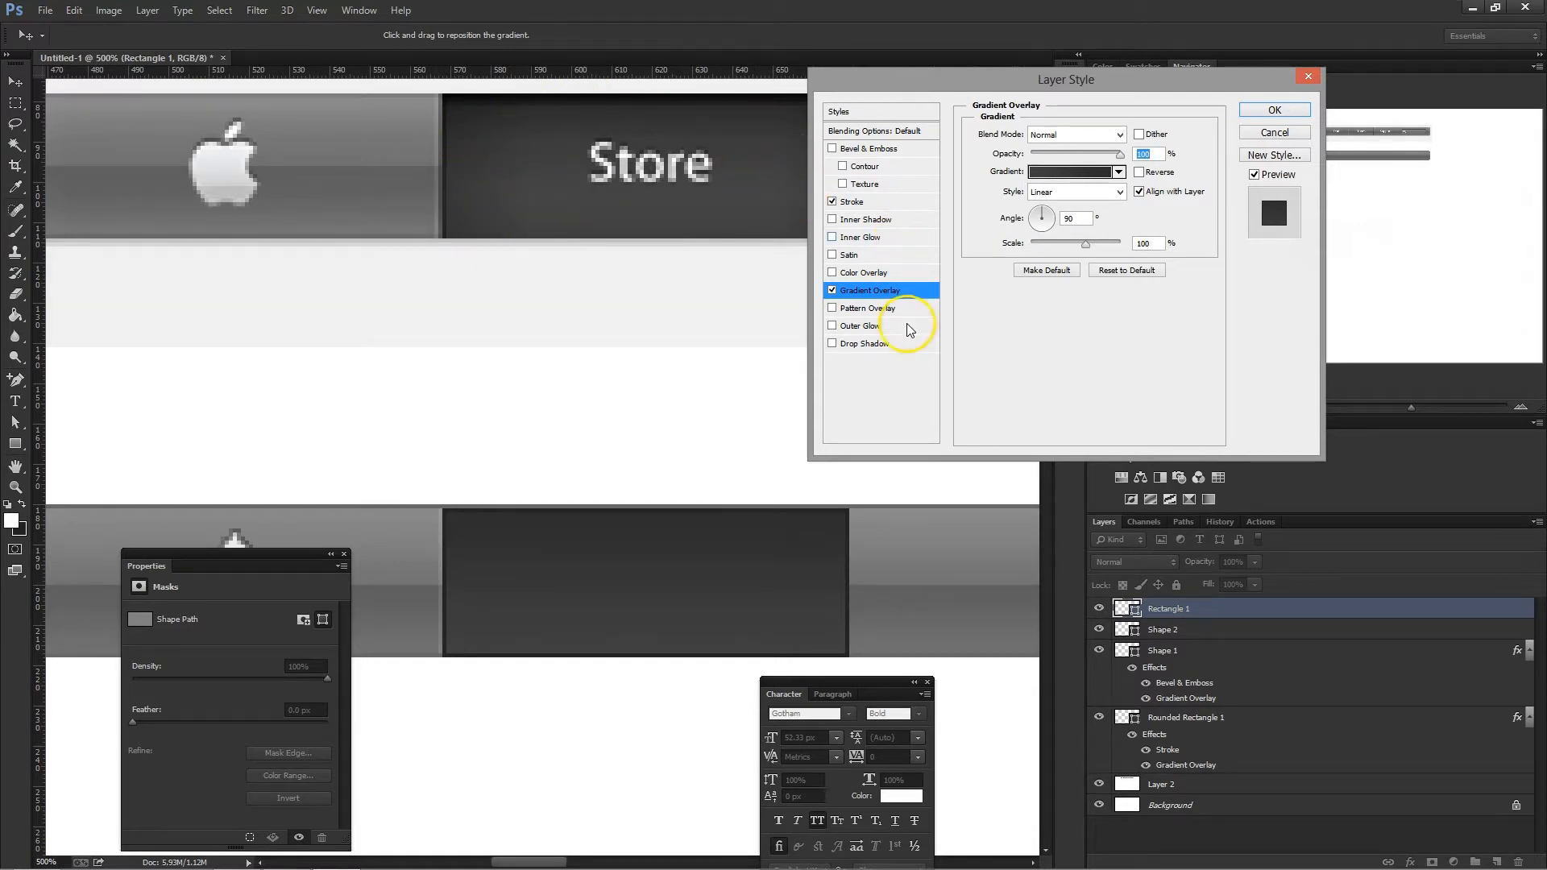
- Add an inner glow to the dark rectangle with a size of 13 px and the Normal blend mode
click(902, 238)
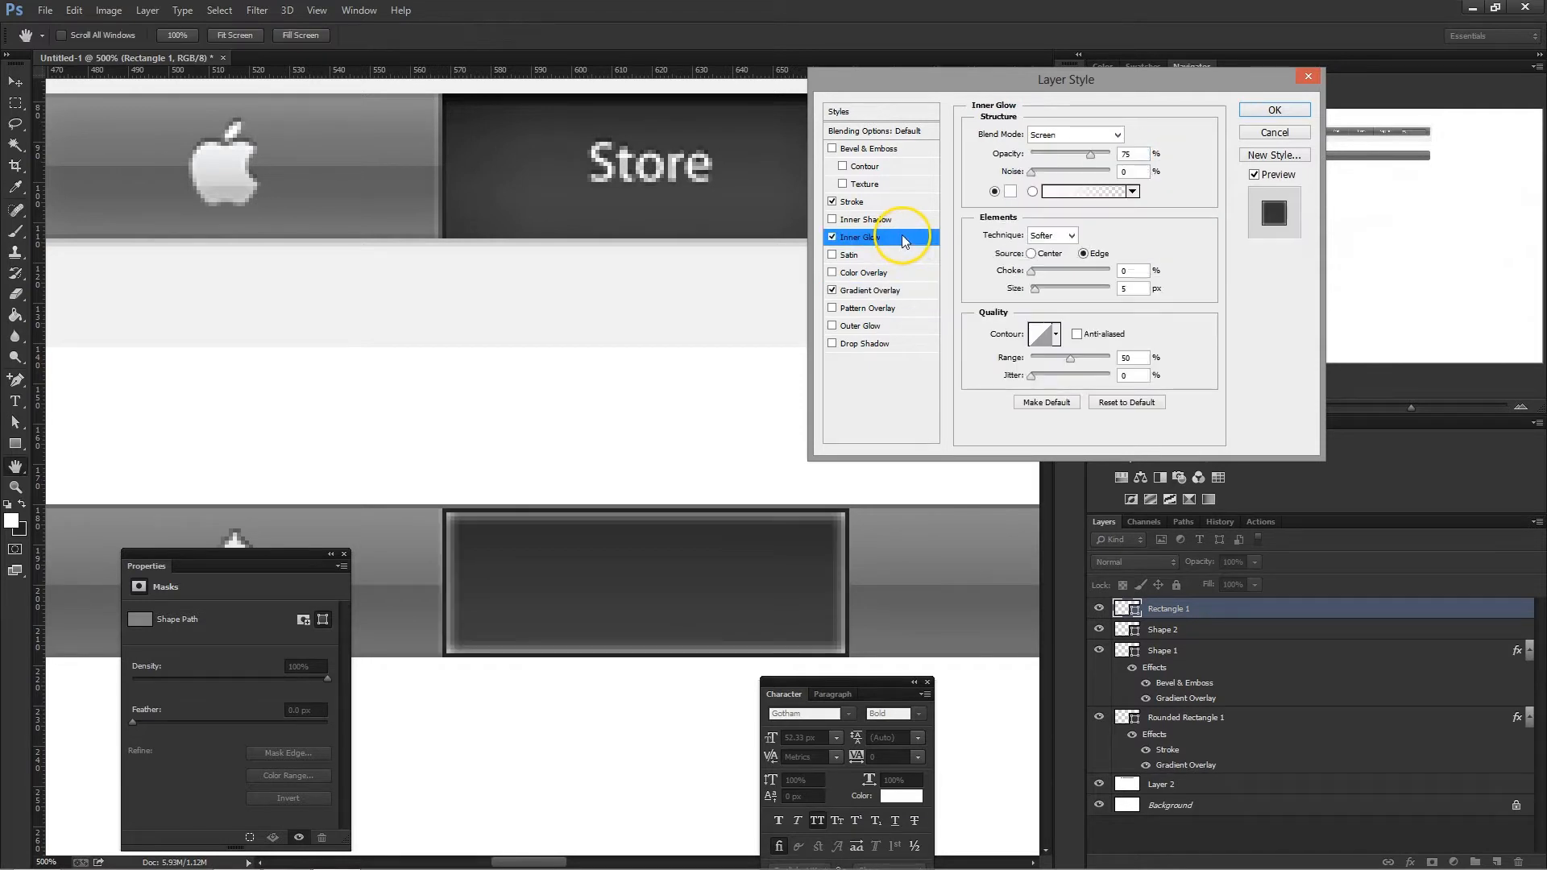
drag(1131, 288, 1005, 282)
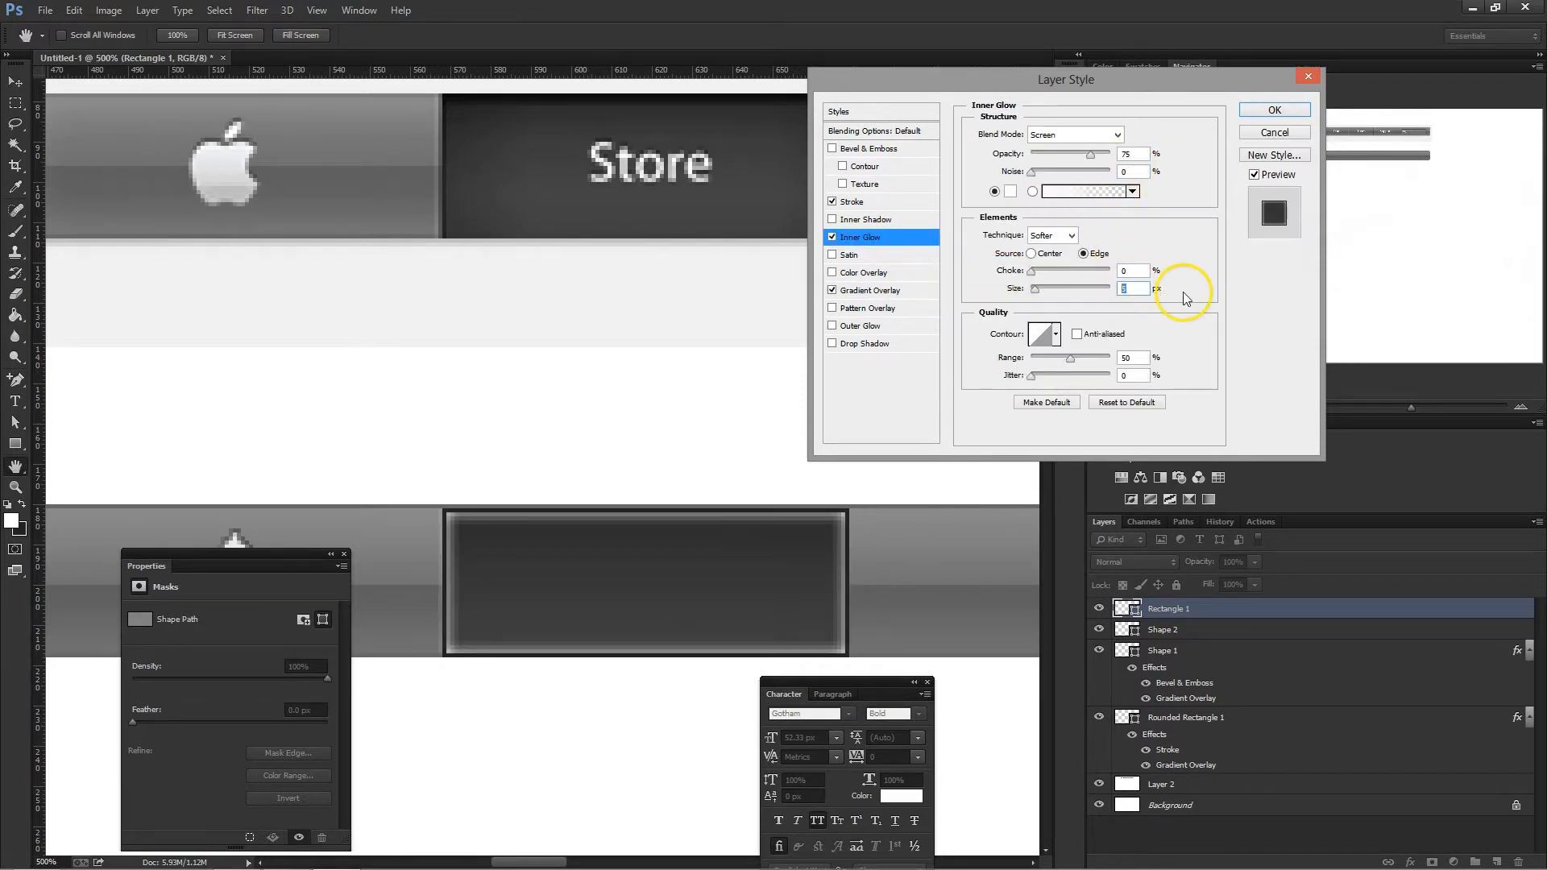
text(40)
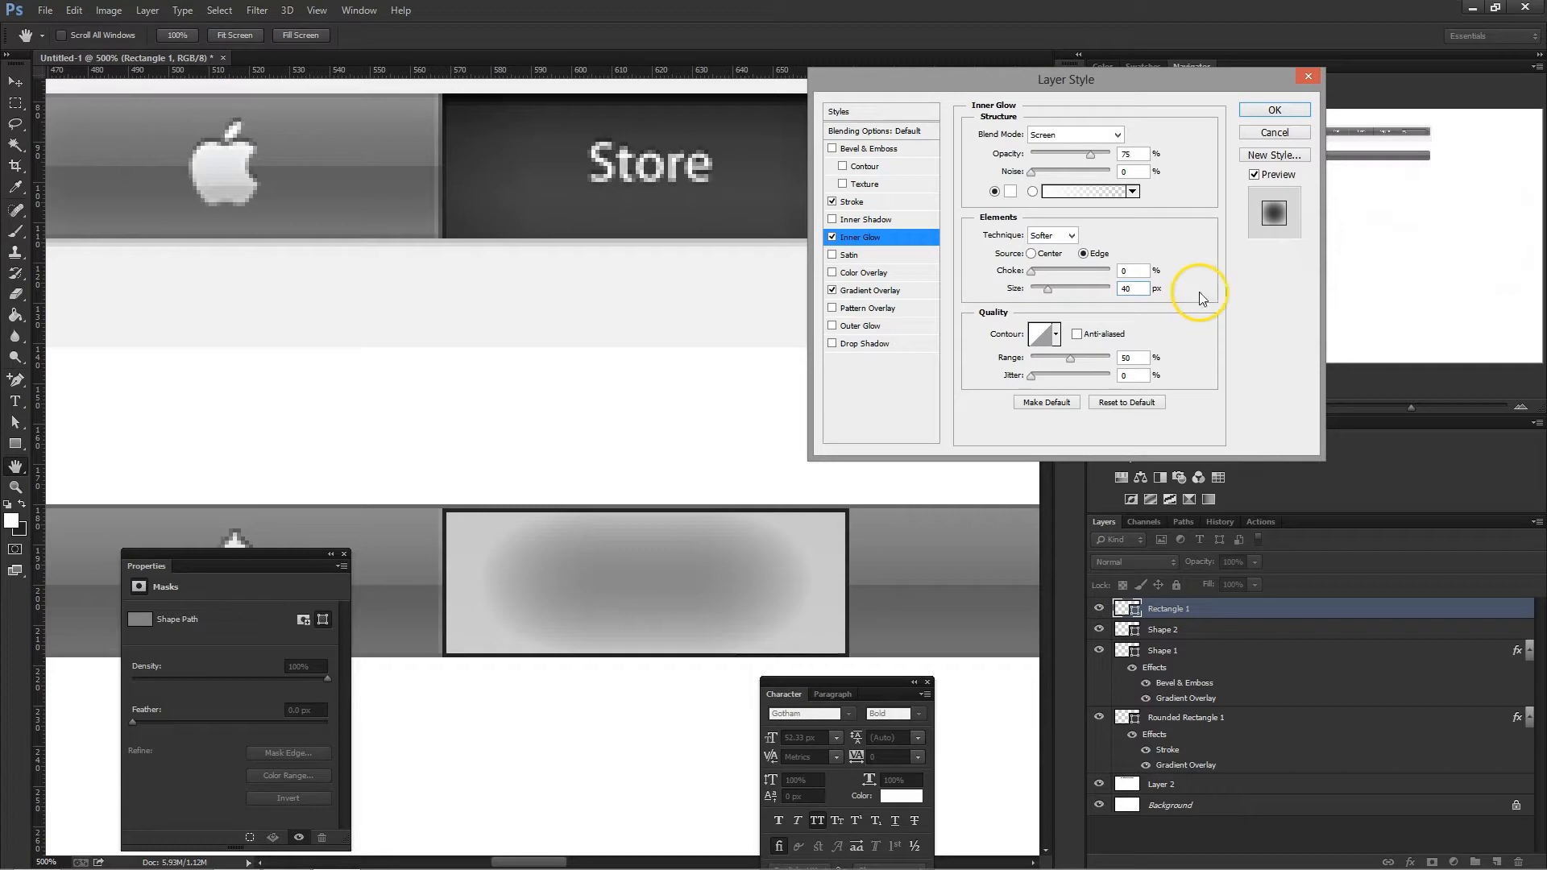
text(13)
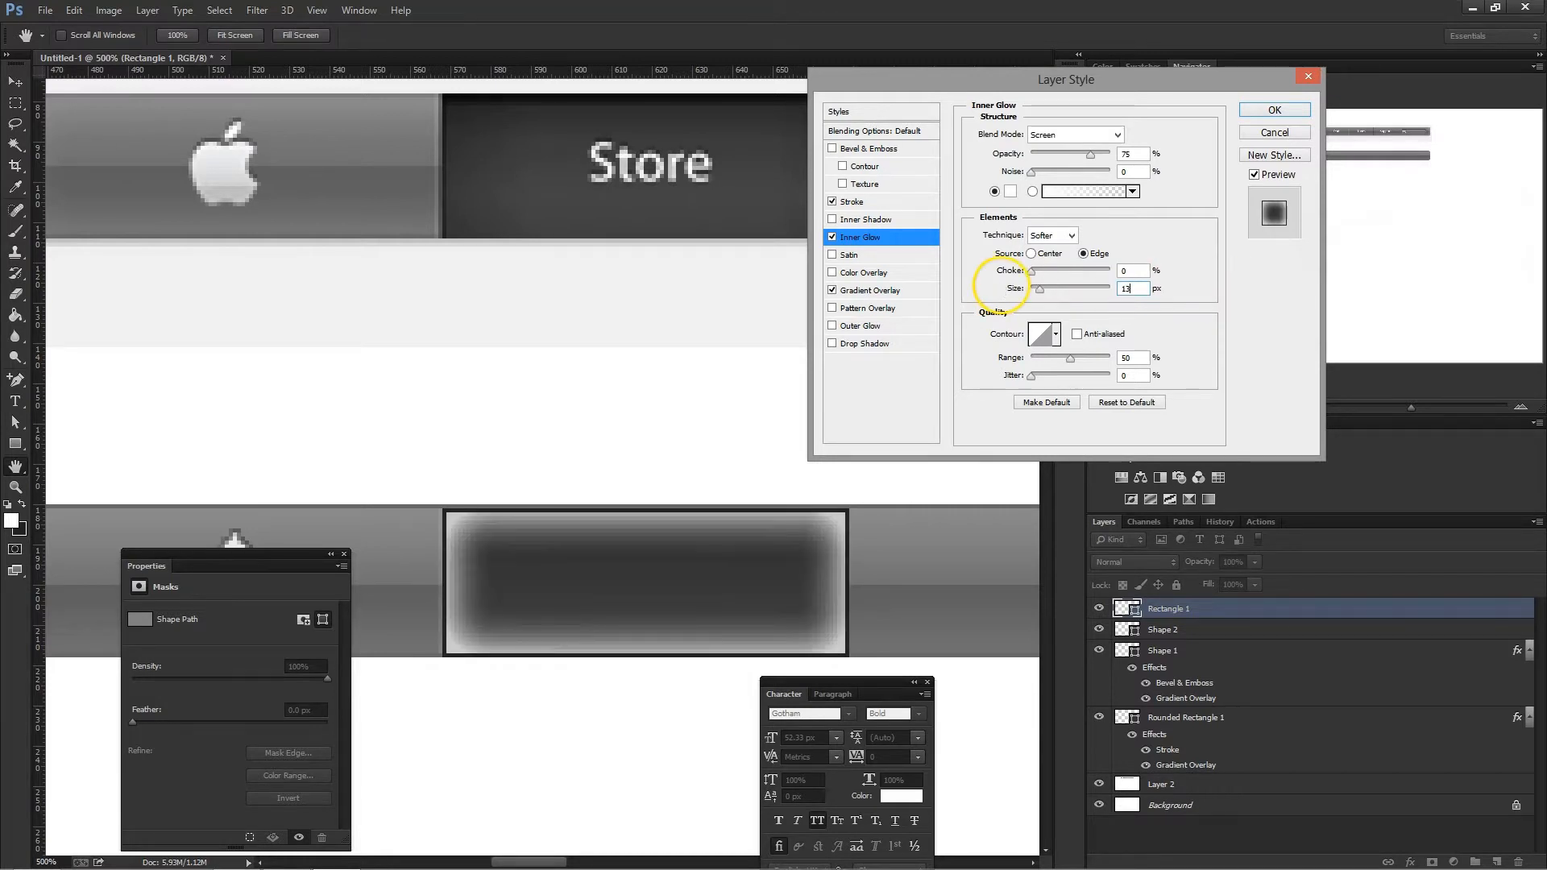
click(1076, 137)
click(1047, 147)
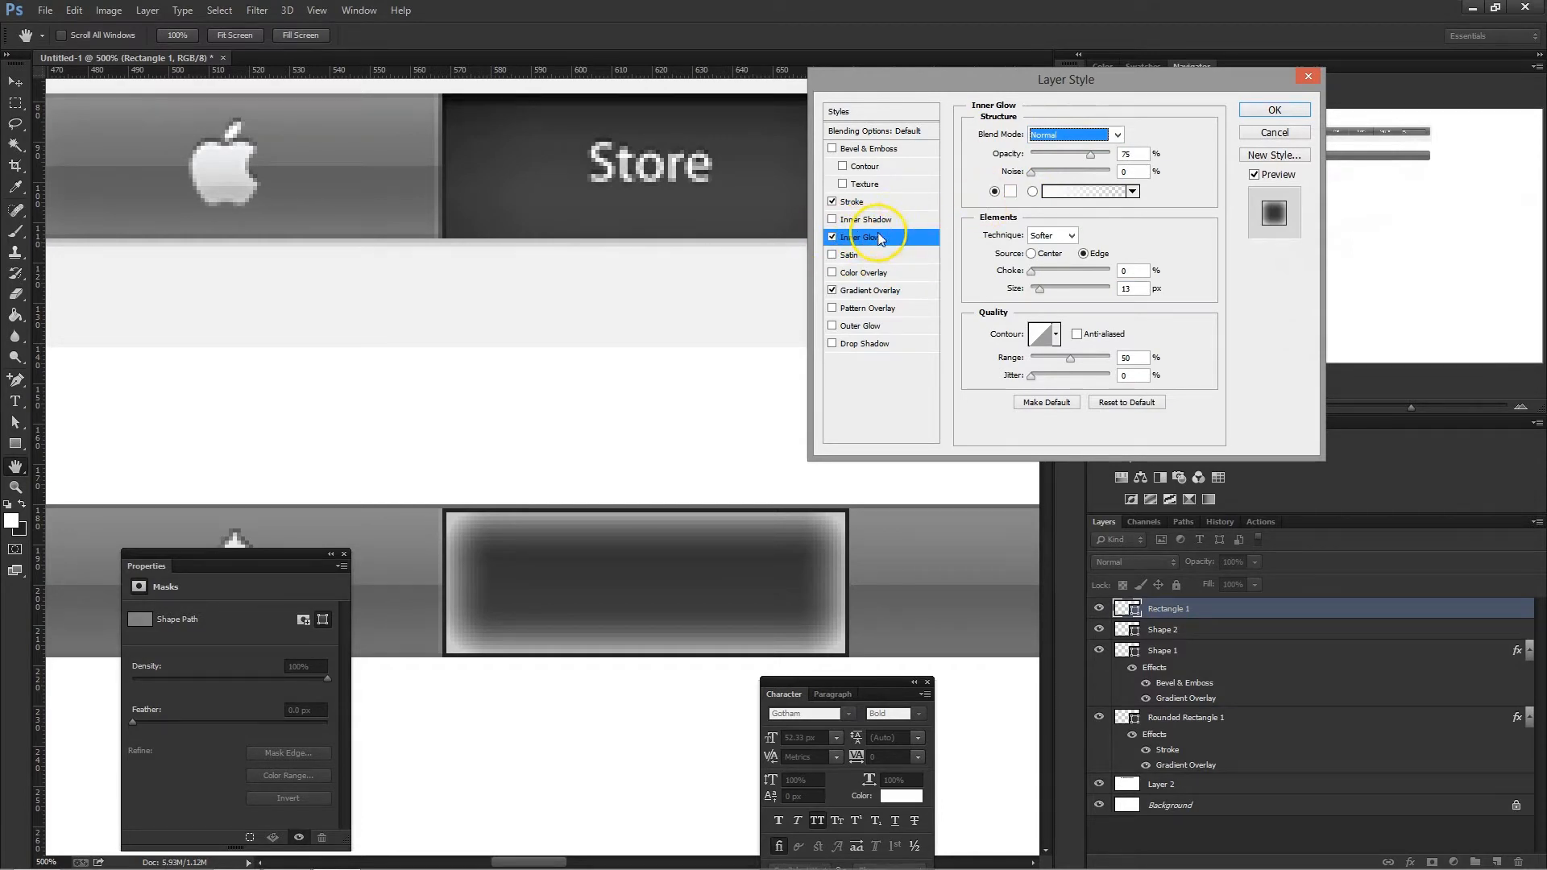
- Set the inner glow's colour to black 000000 and its opacity to 25%, and apply the layer style
click(1010, 192)
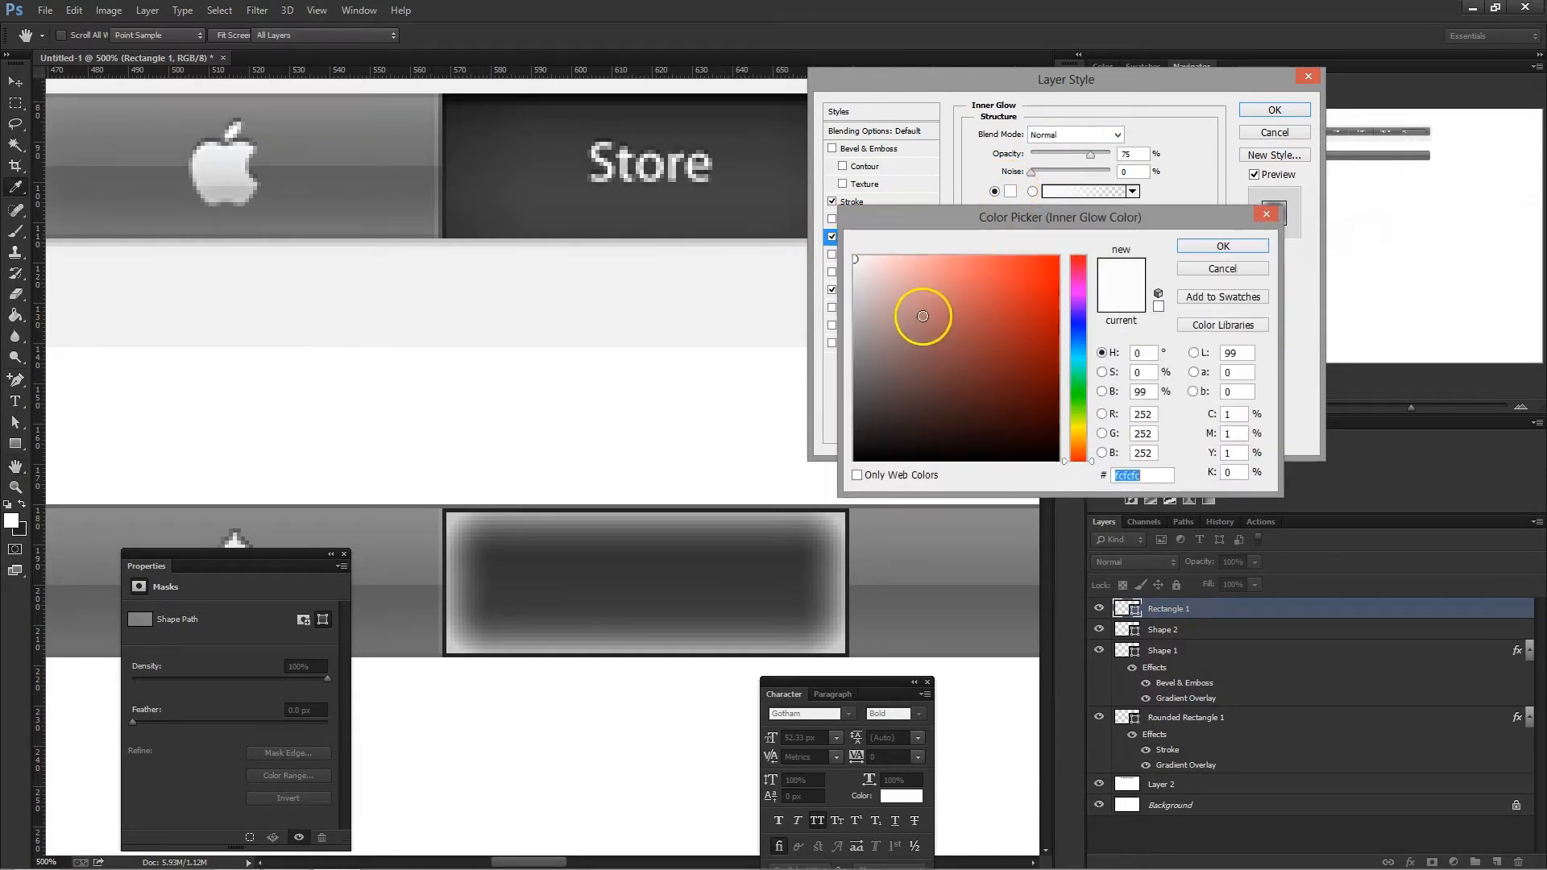
click(715, 520)
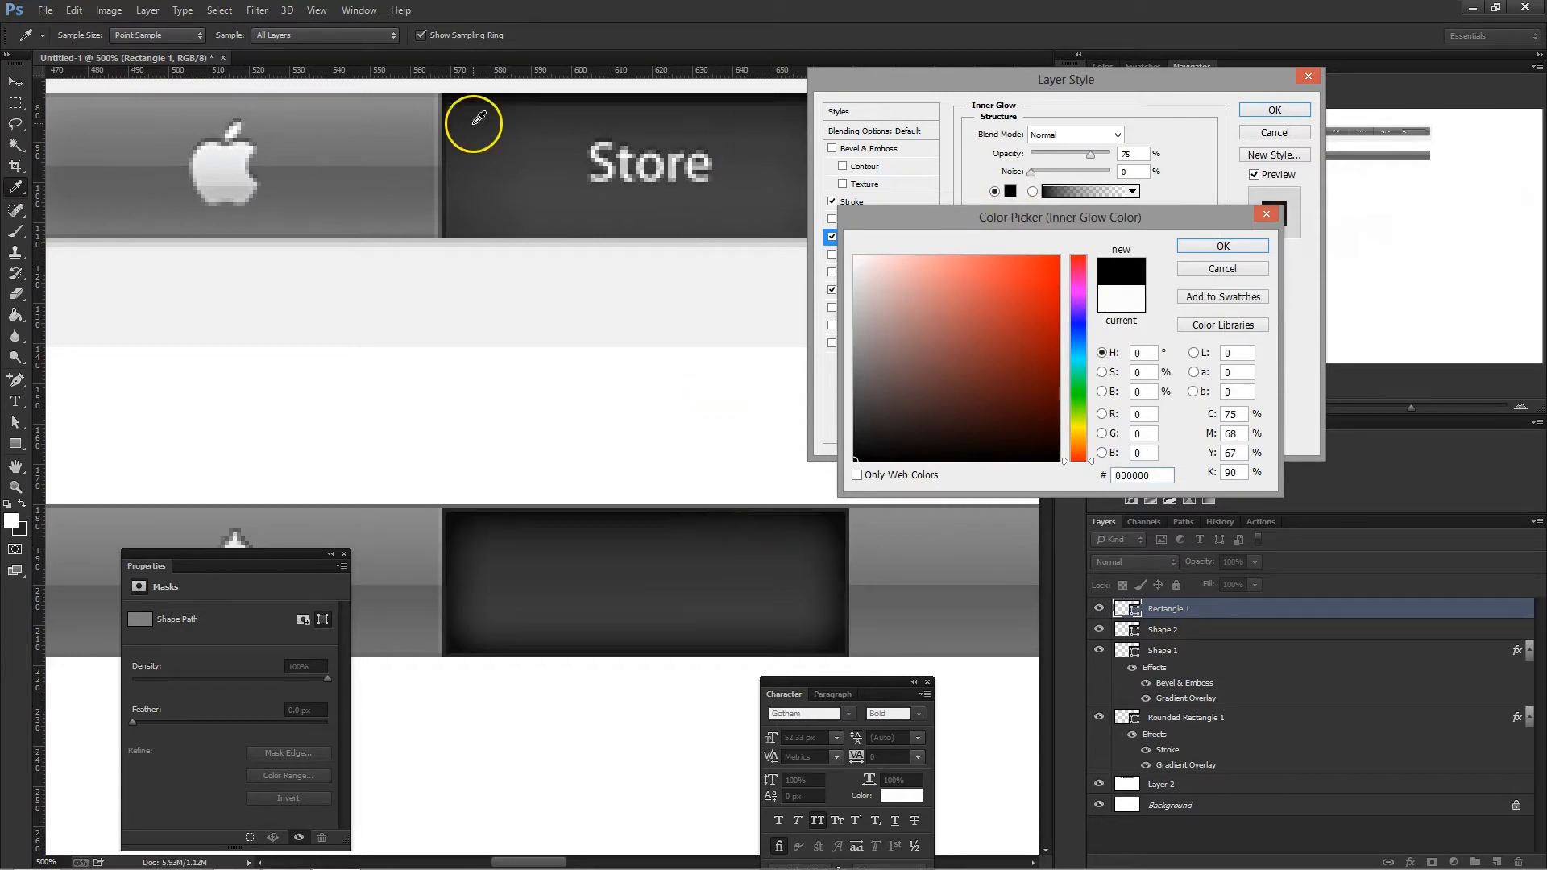
click(1222, 247)
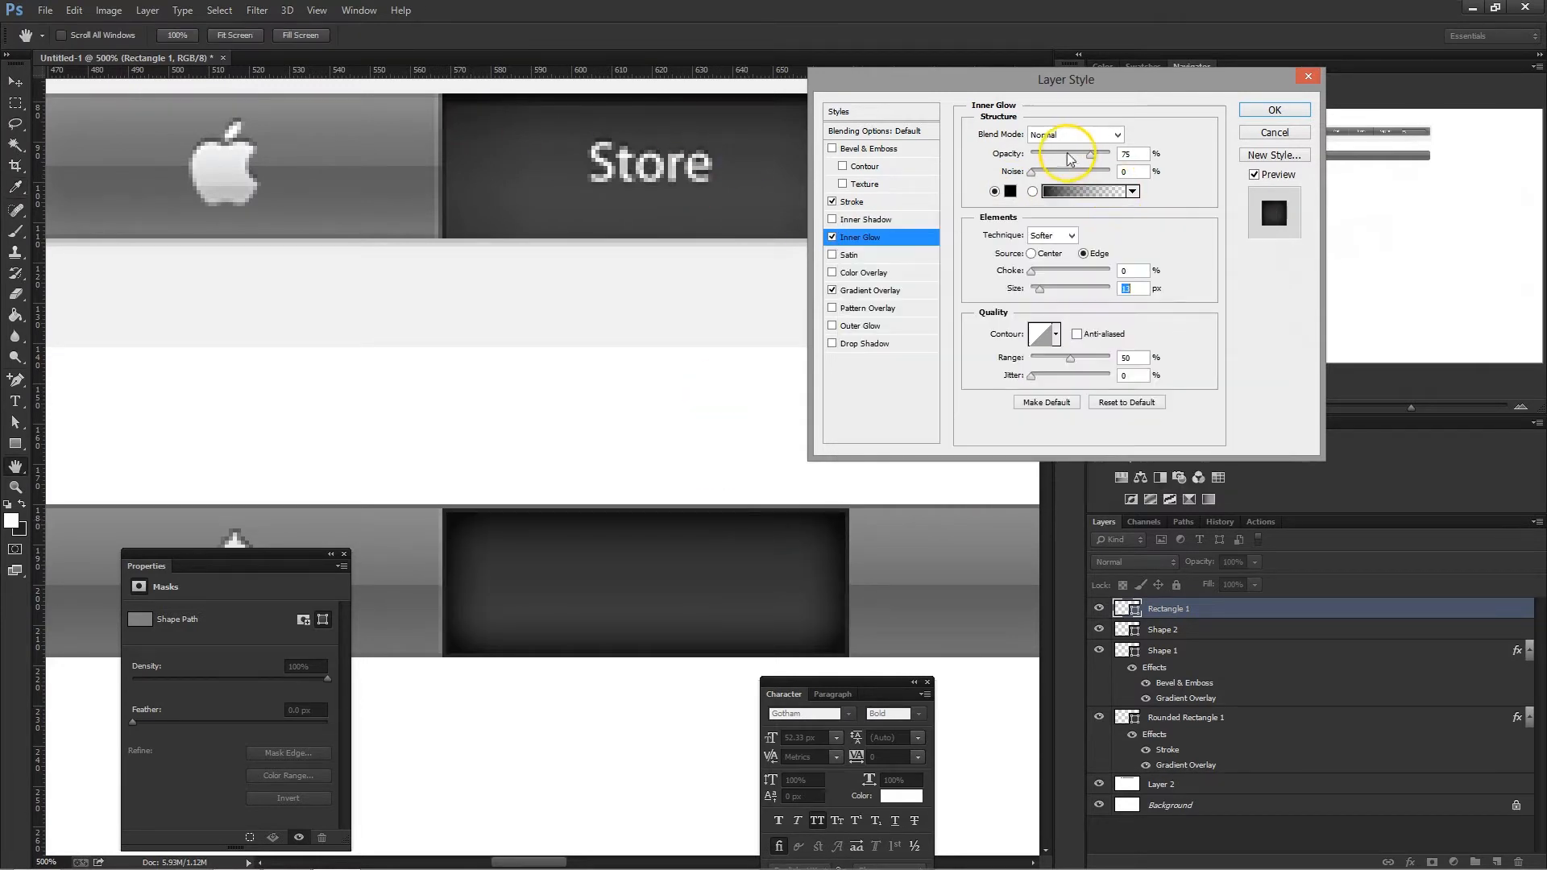
click(1050, 154)
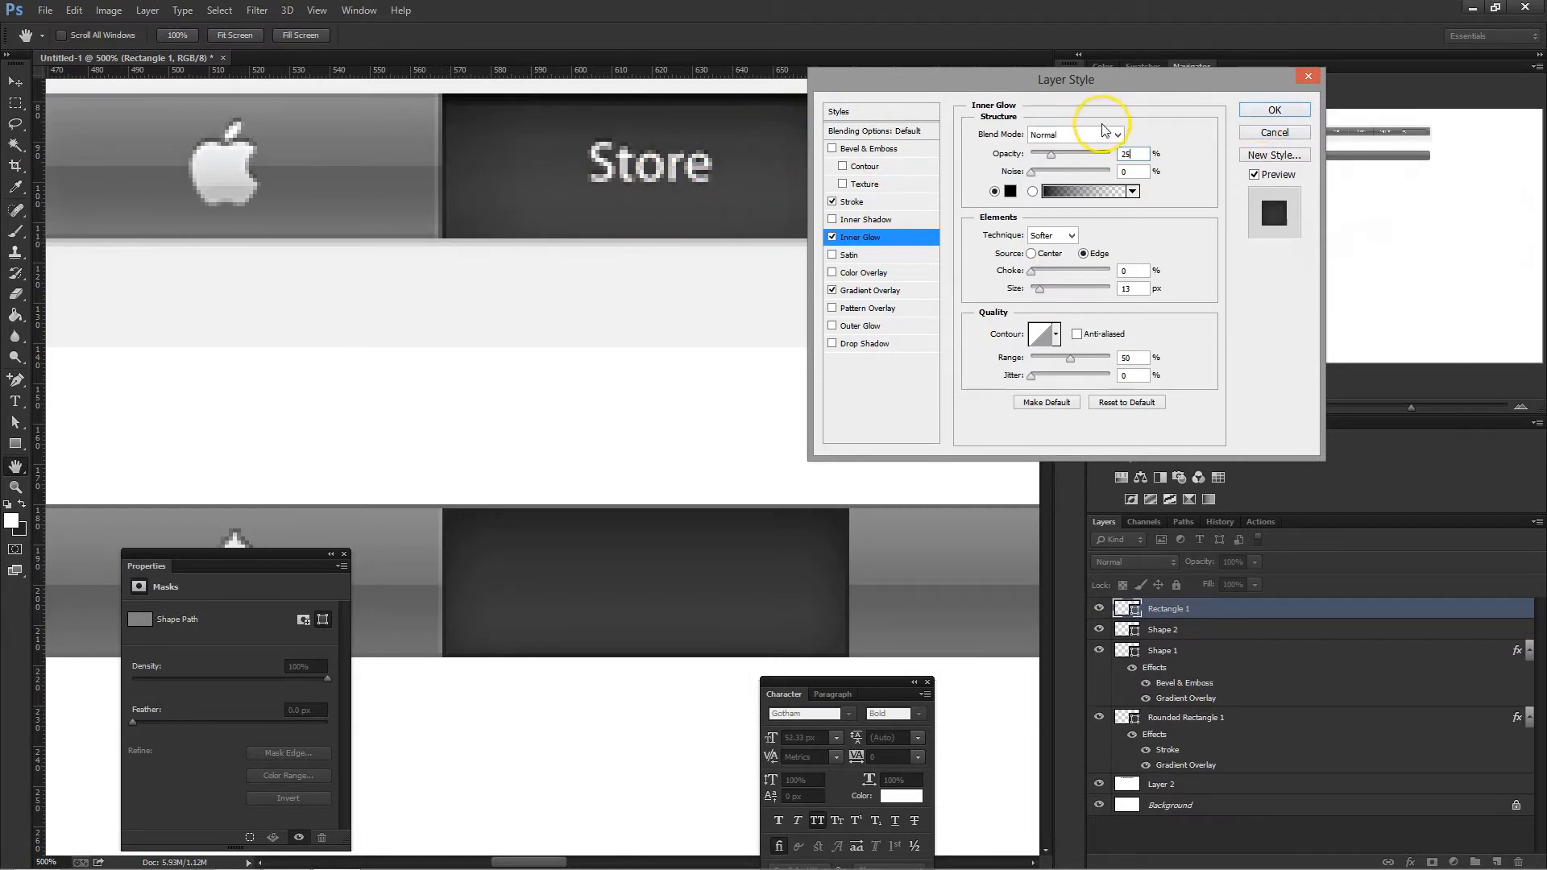
click(1268, 113)
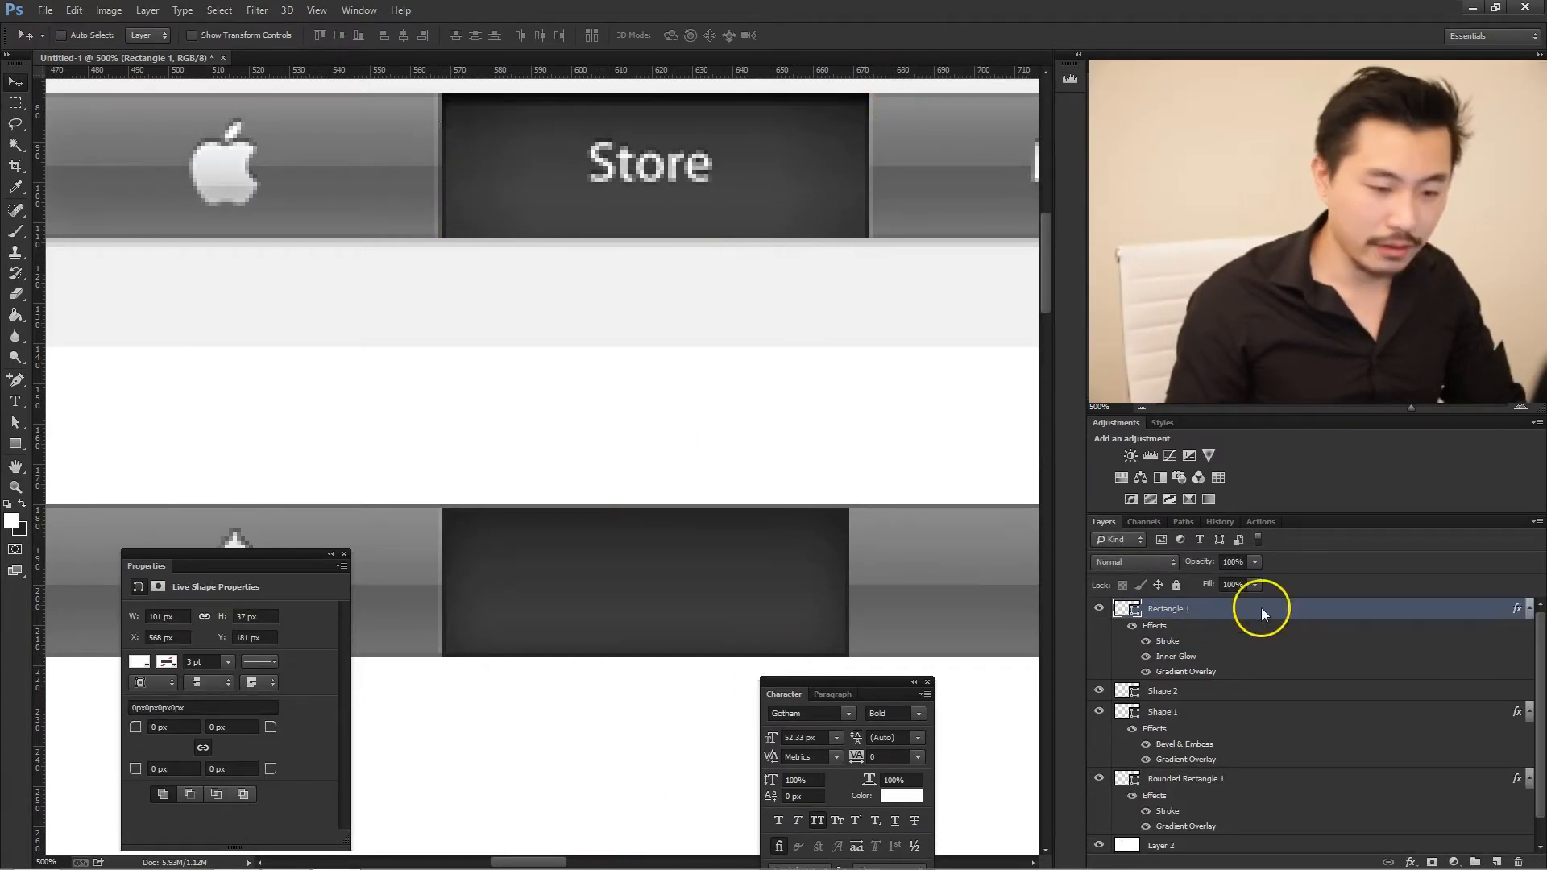
click(1215, 693)
click(1098, 690)
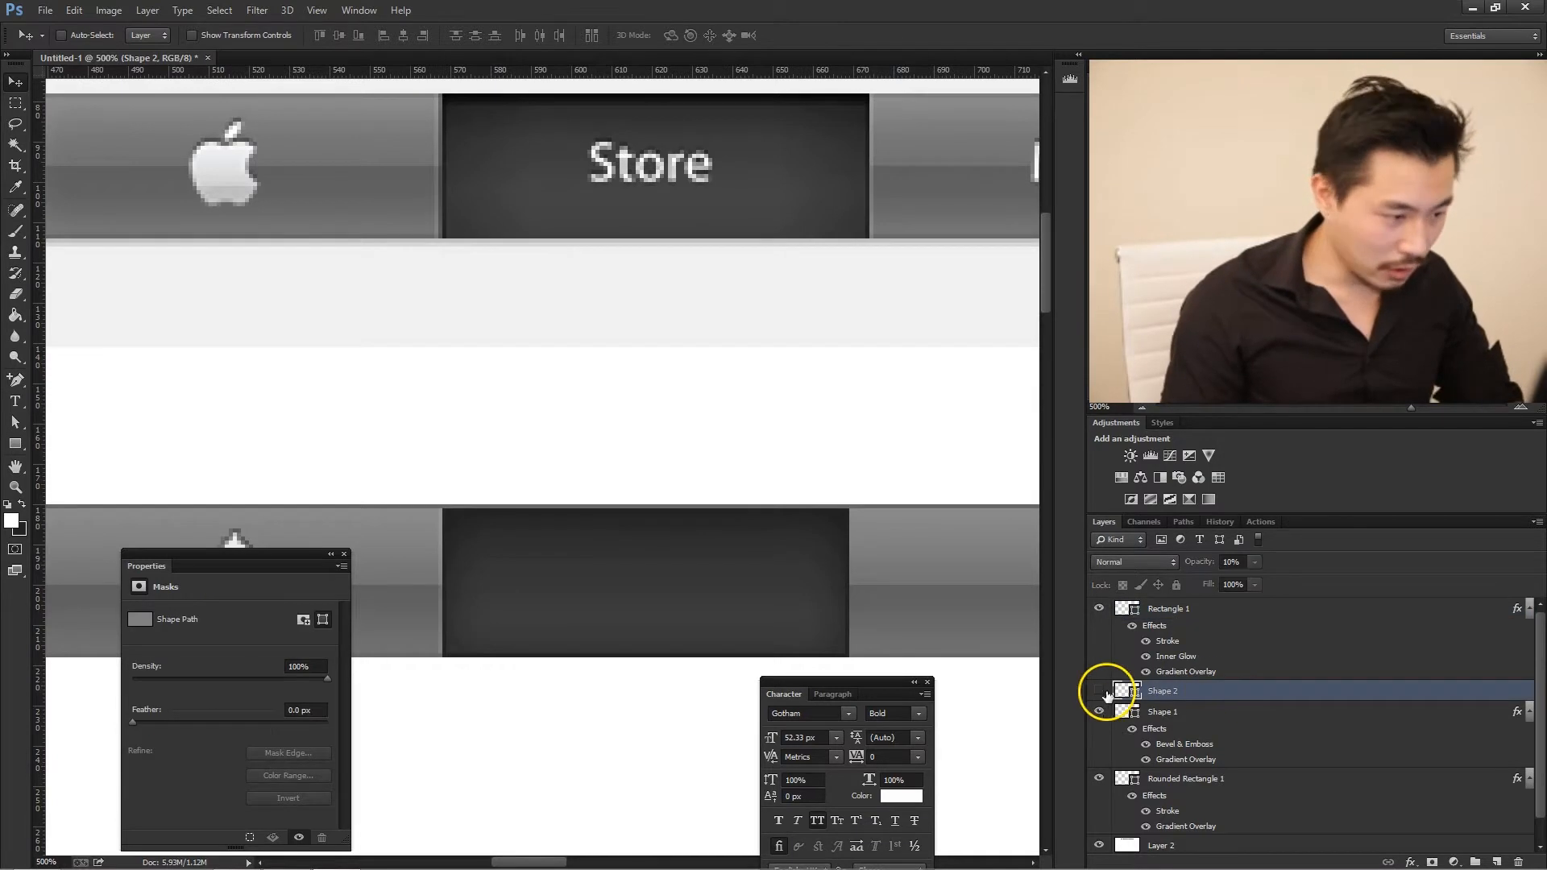
click(1101, 691)
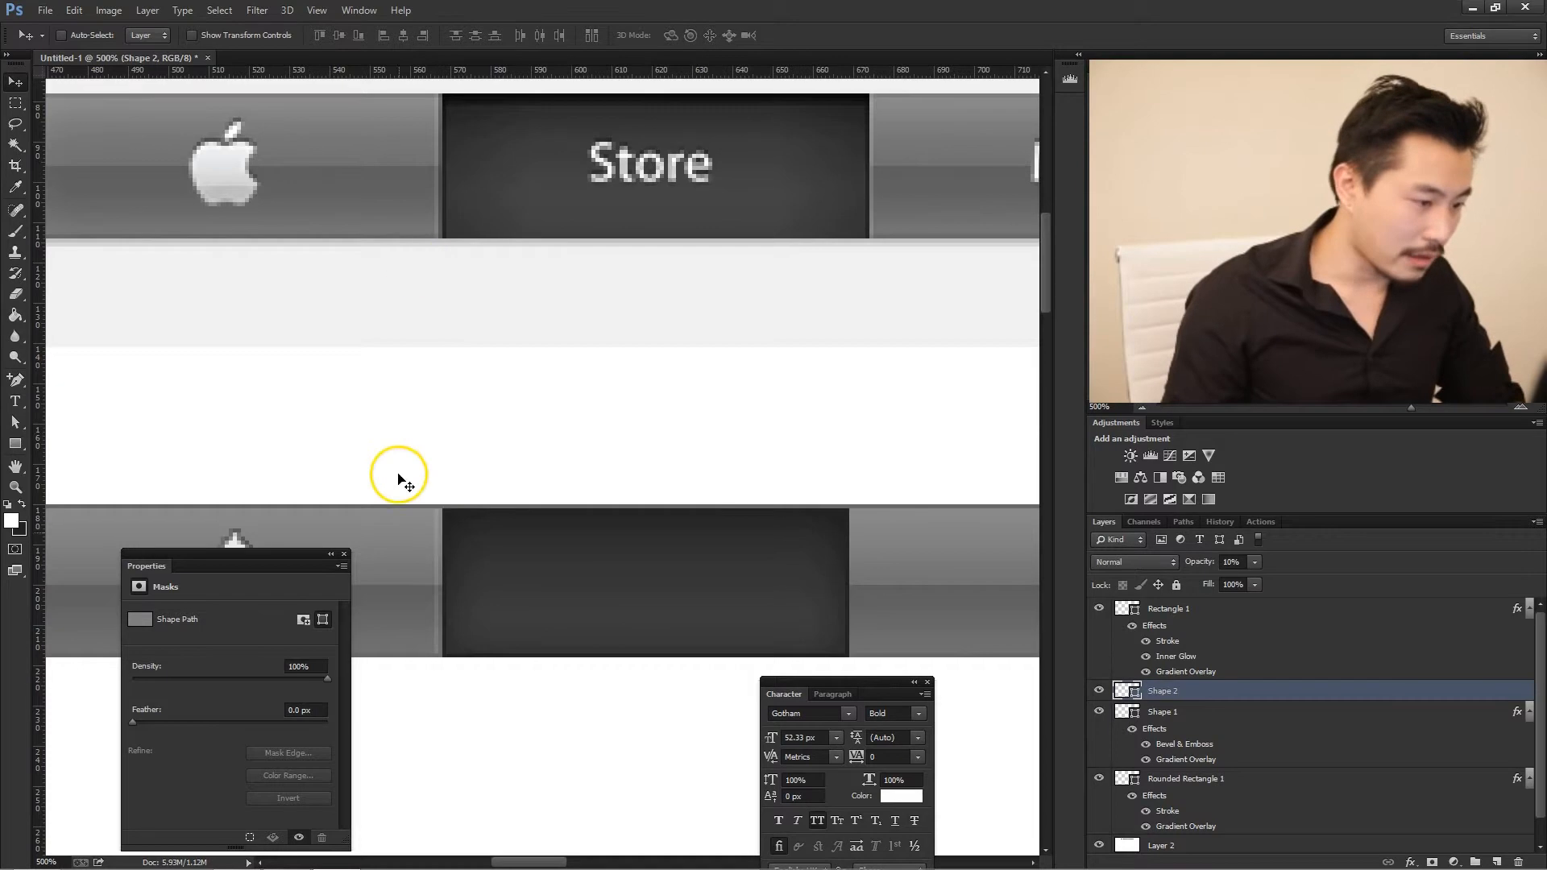
drag(435, 553, 608, 573)
key(ctrl+z)
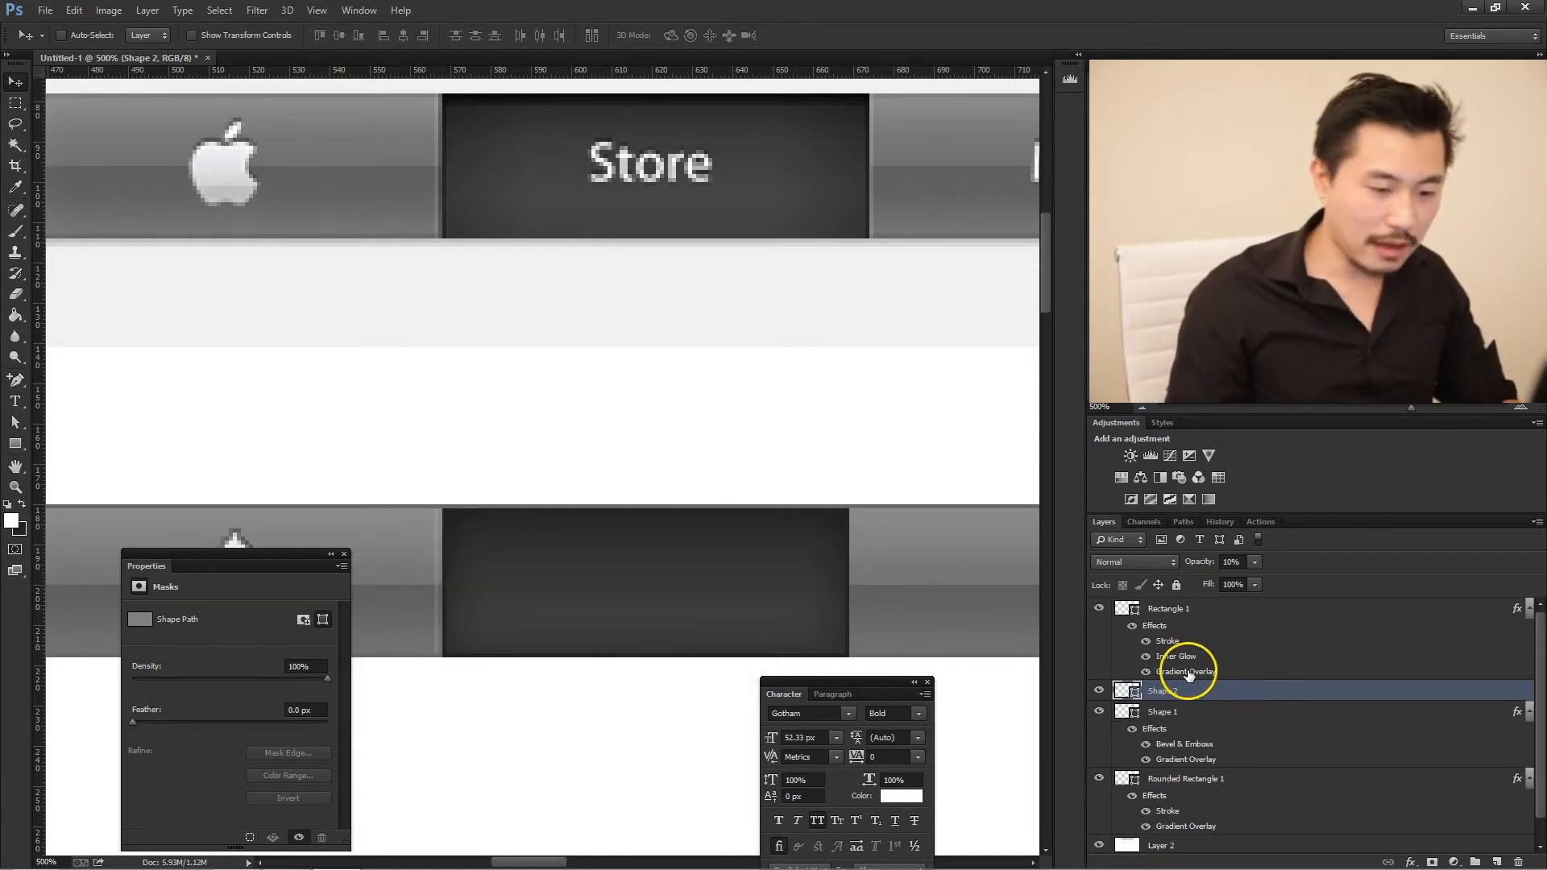
- Duplicate the divider line layer Shape 2 and move the copy to the right edge of the dark Store rectangle
right_click(1195, 692)
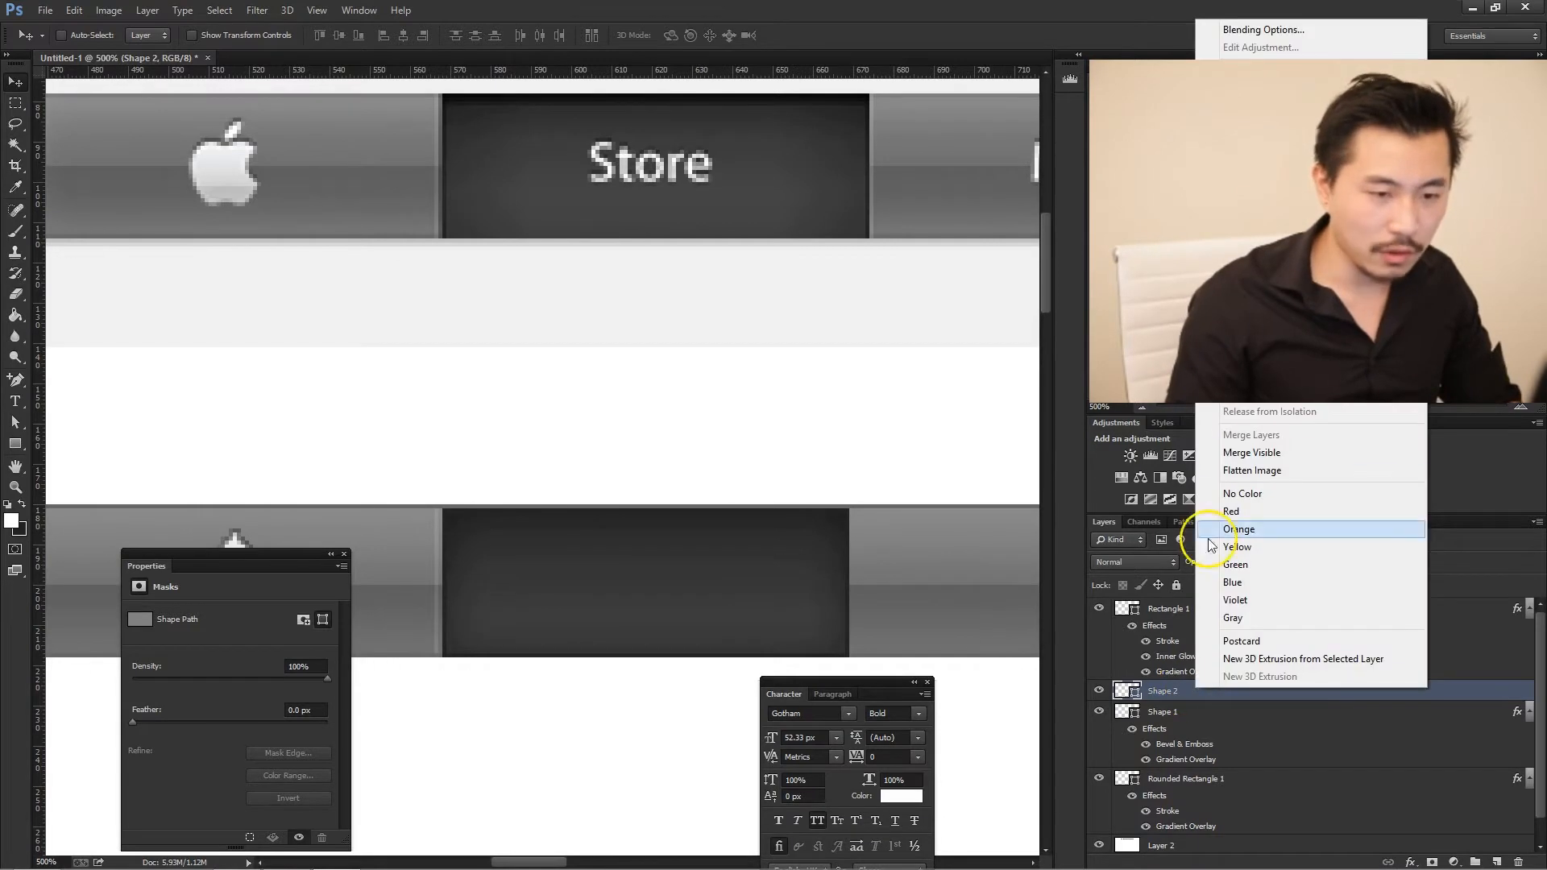
click(1261, 89)
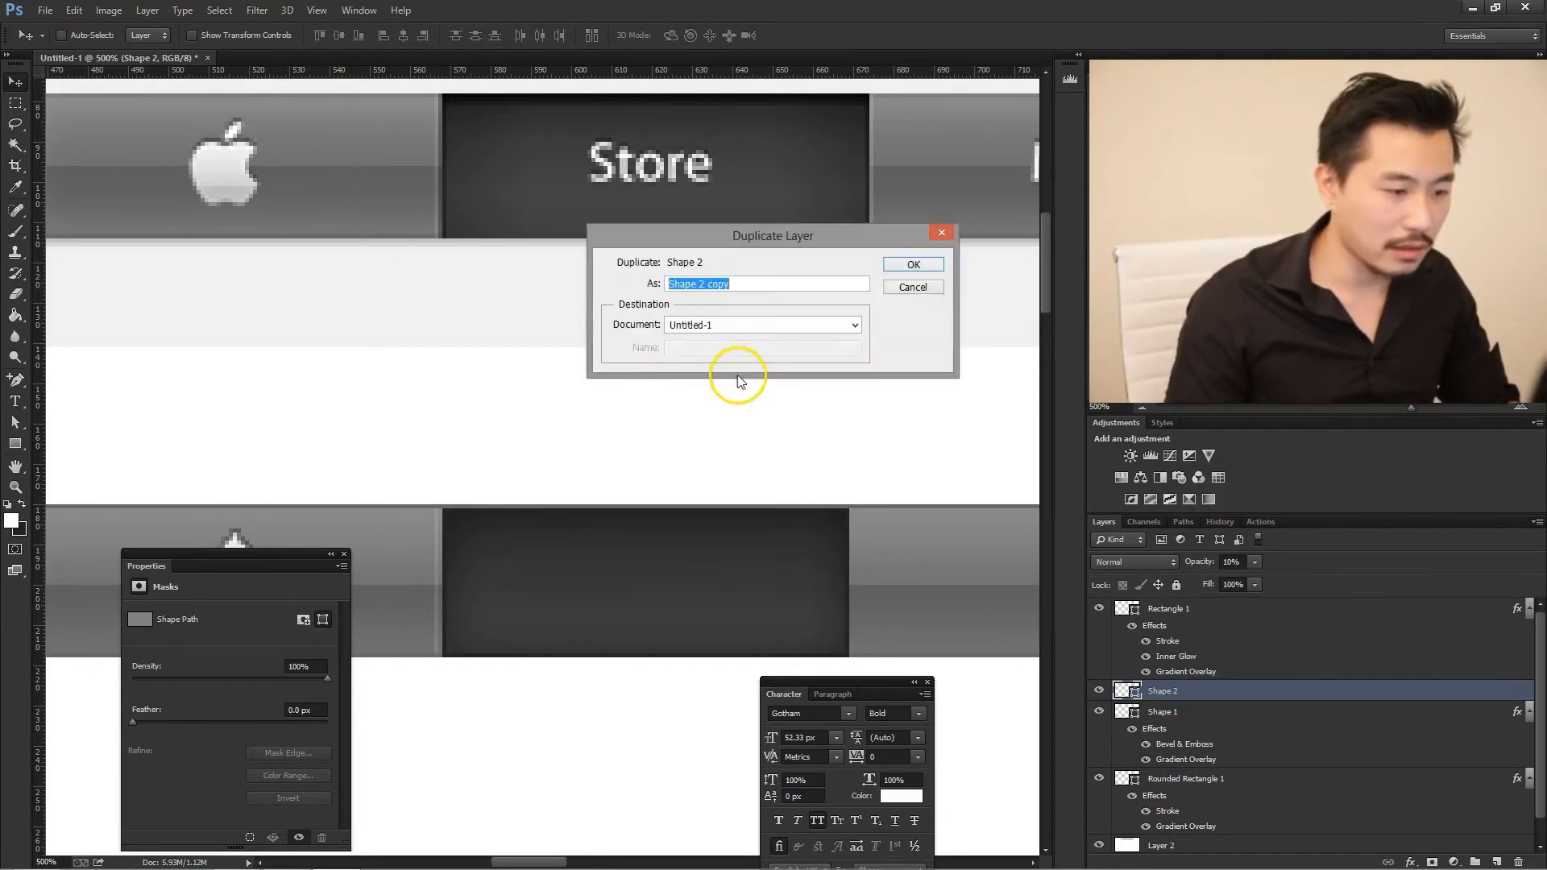
click(903, 265)
drag(471, 567, 437, 567)
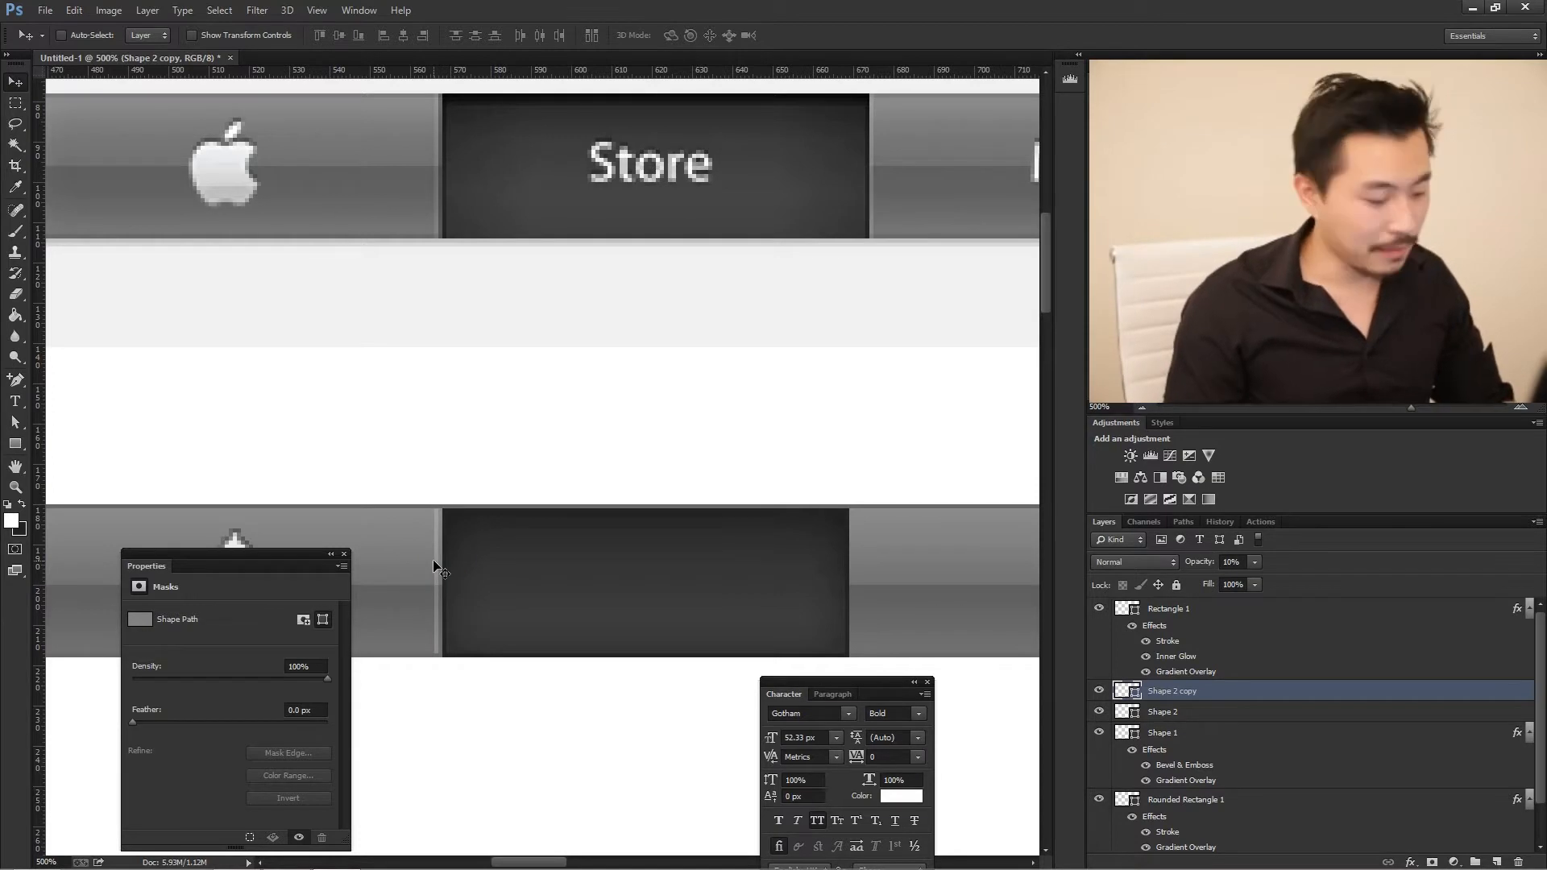
drag(463, 566, 854, 553)
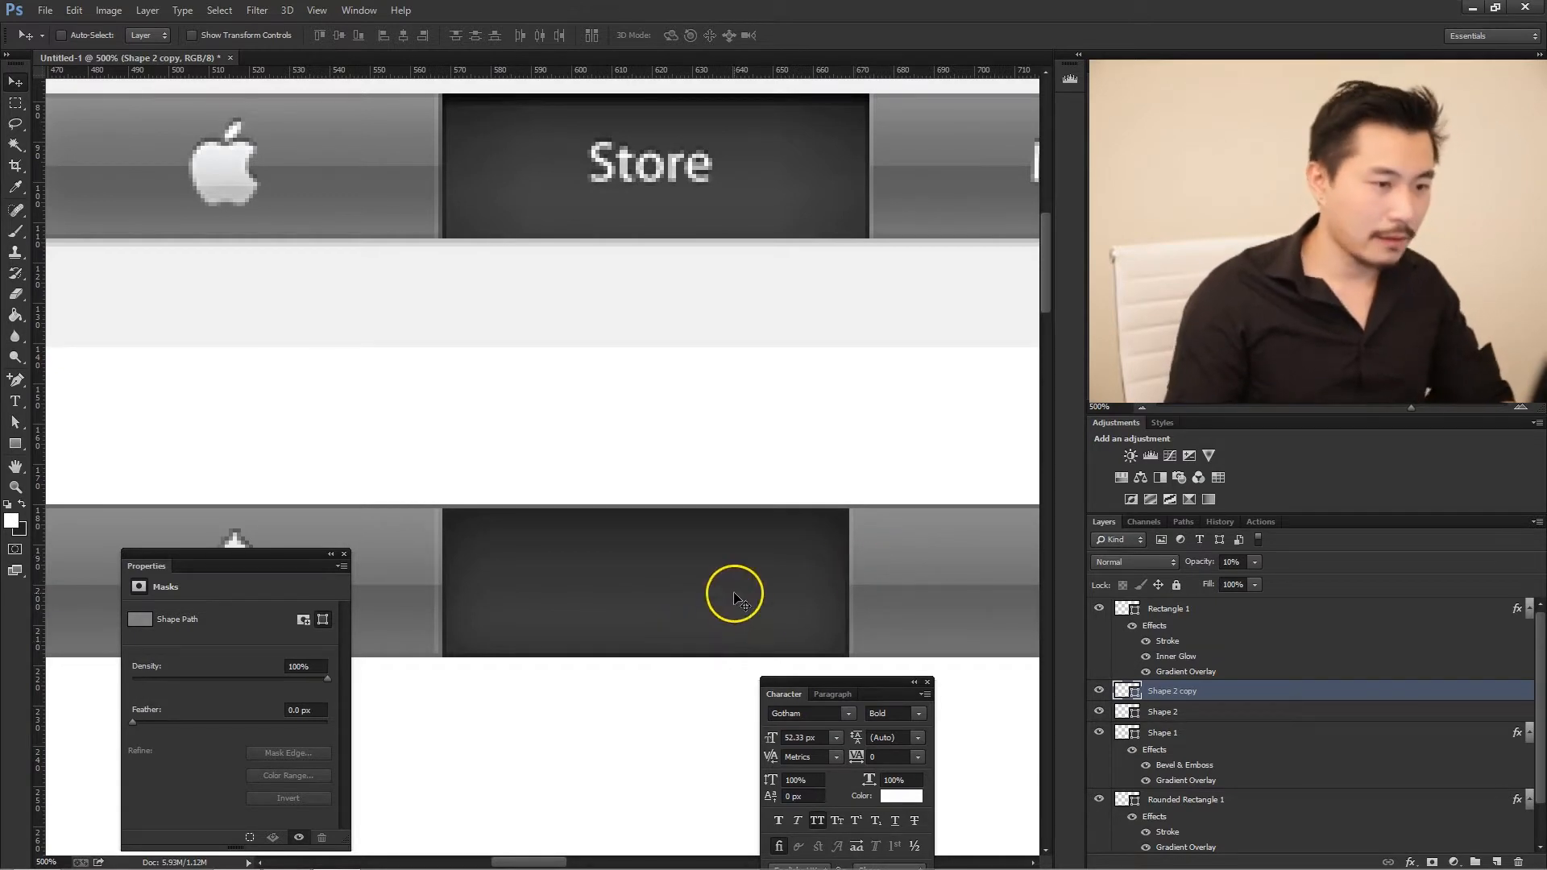
- Duplicate the divider line again and move the copy beneath the divider at the right end of the original Mac tab
drag(535, 862, 539, 860)
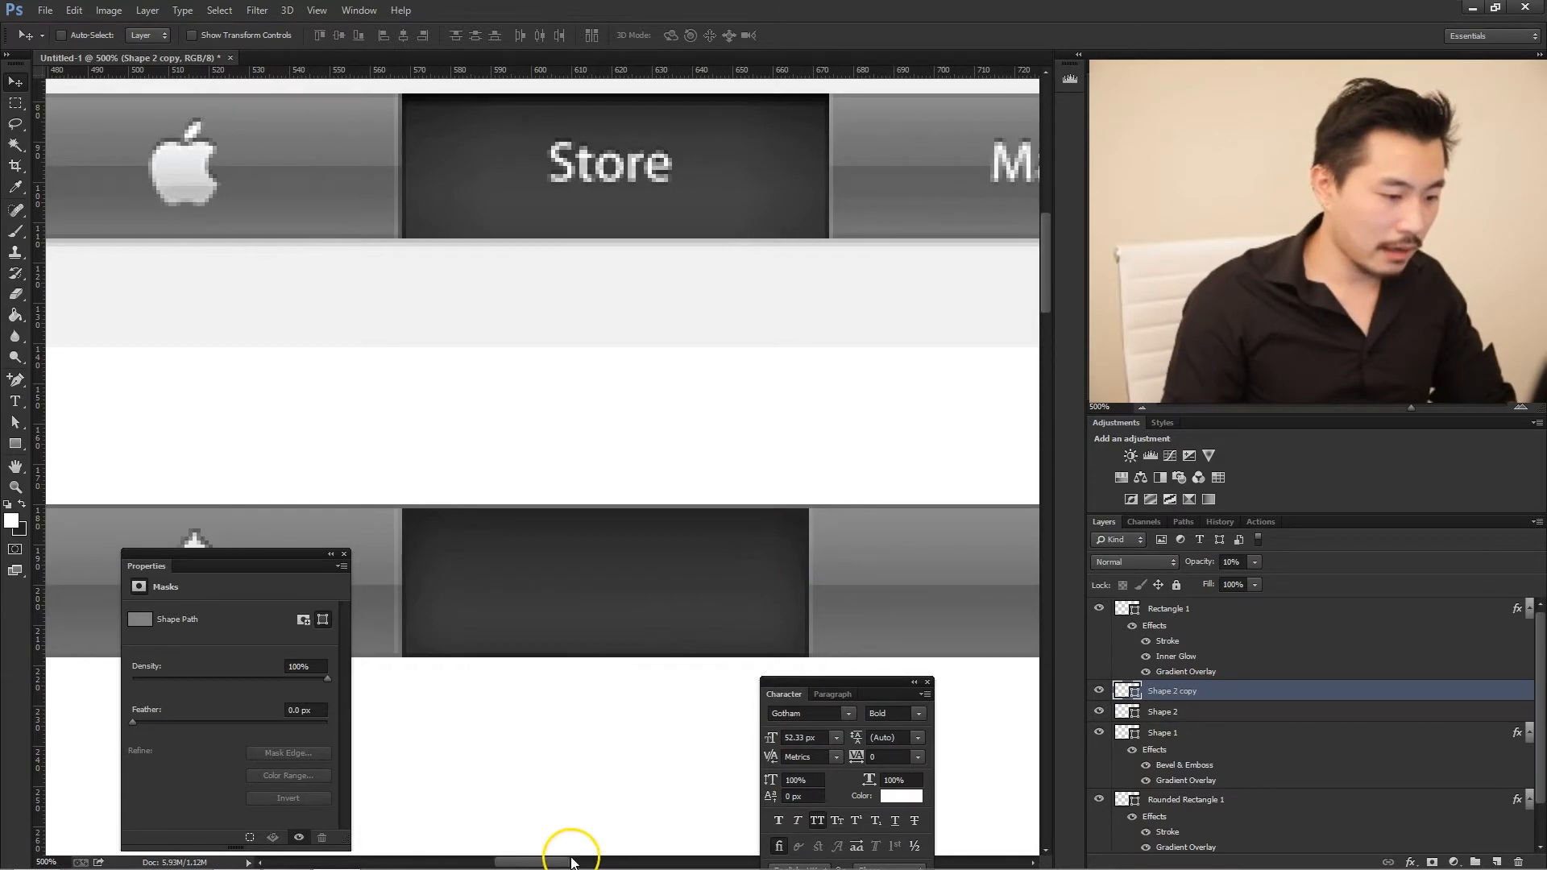
drag(560, 861, 581, 861)
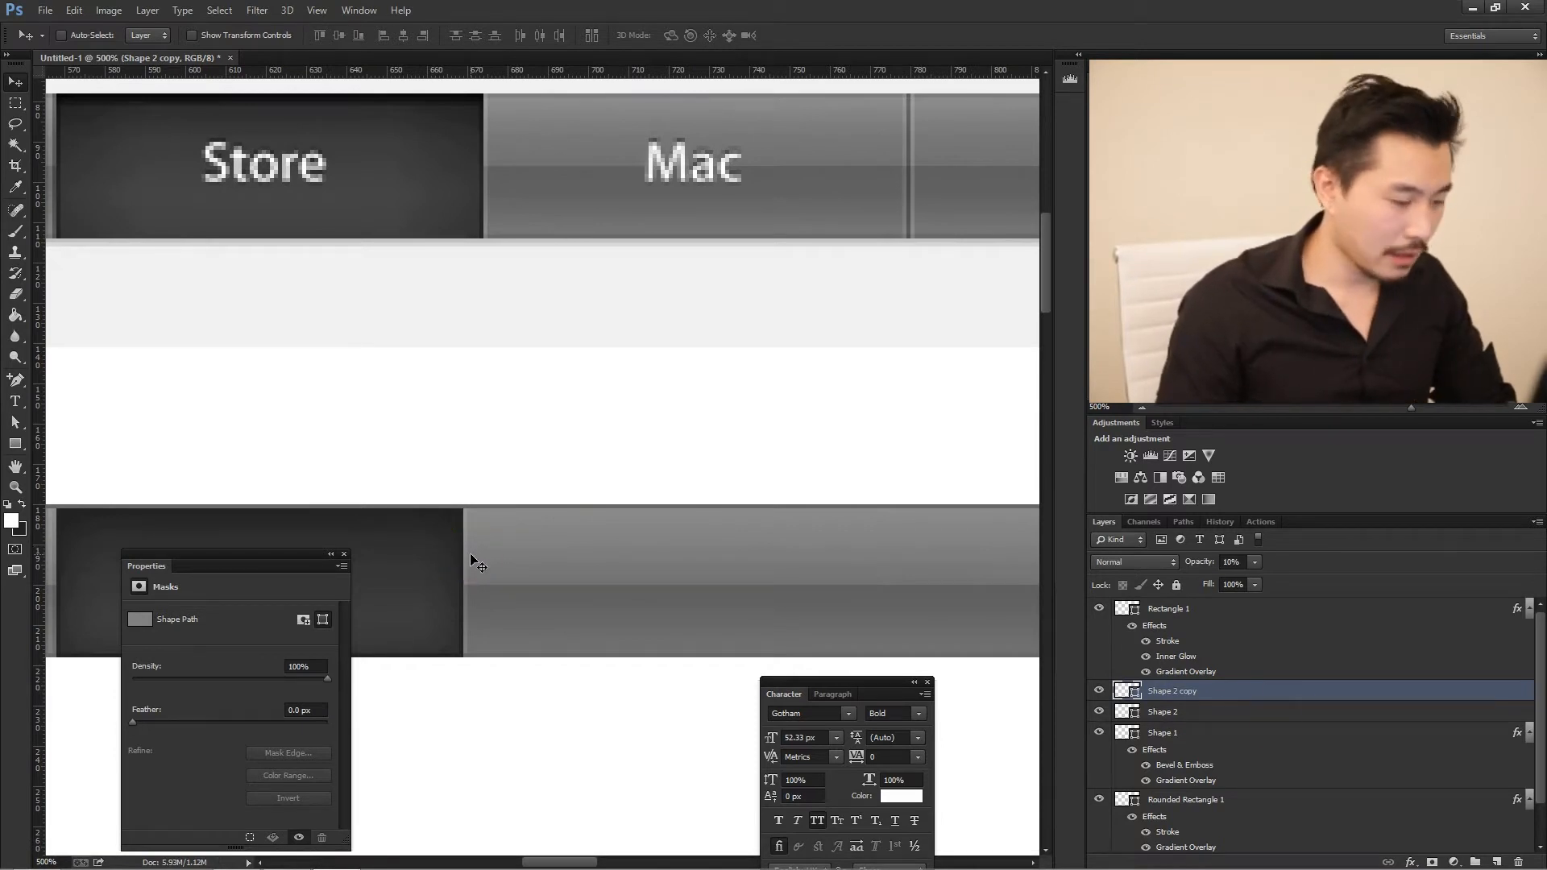
right_click(1280, 694)
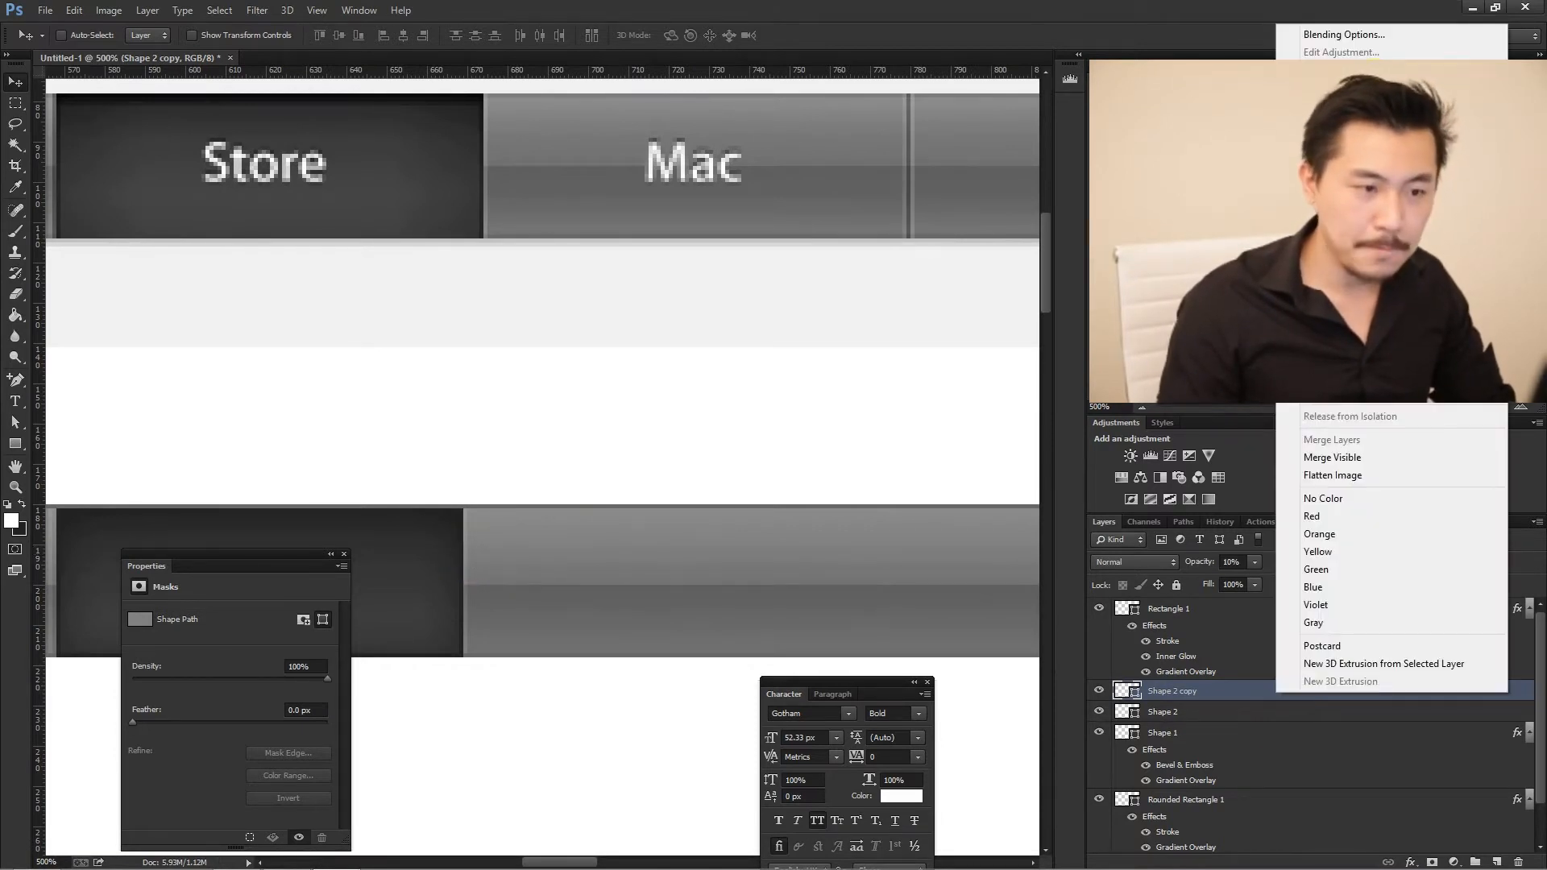
click(1372, 85)
click(908, 263)
drag(472, 554, 923, 552)
- Duplicate the Mac divider line and make the copy black 000000 at 20% opacity, just to the right of the white line
right_click(1200, 691)
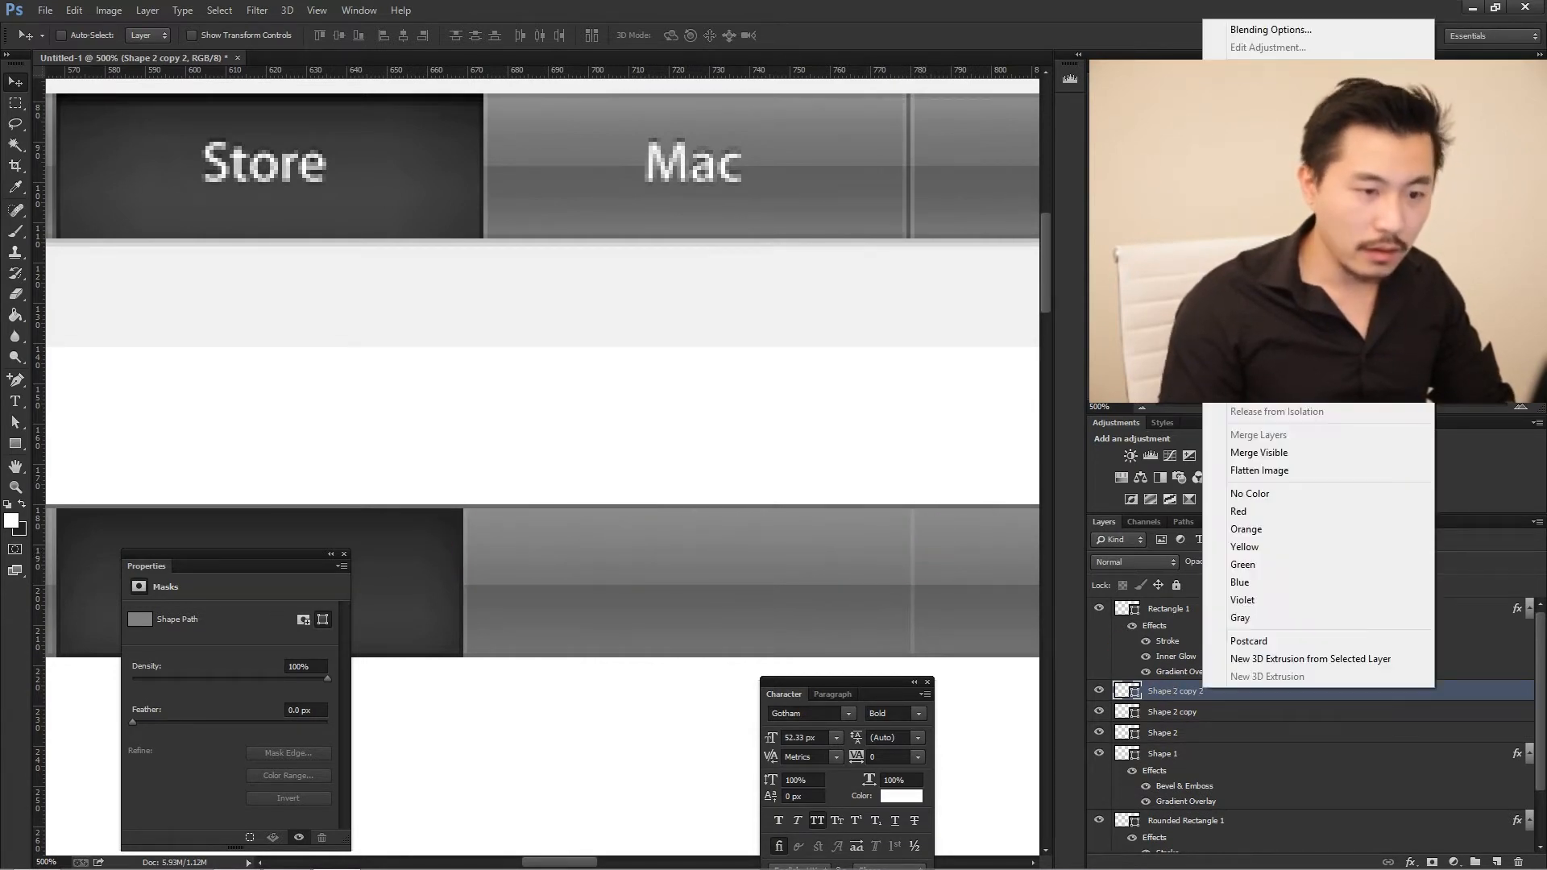
click(1265, 90)
key(Return)
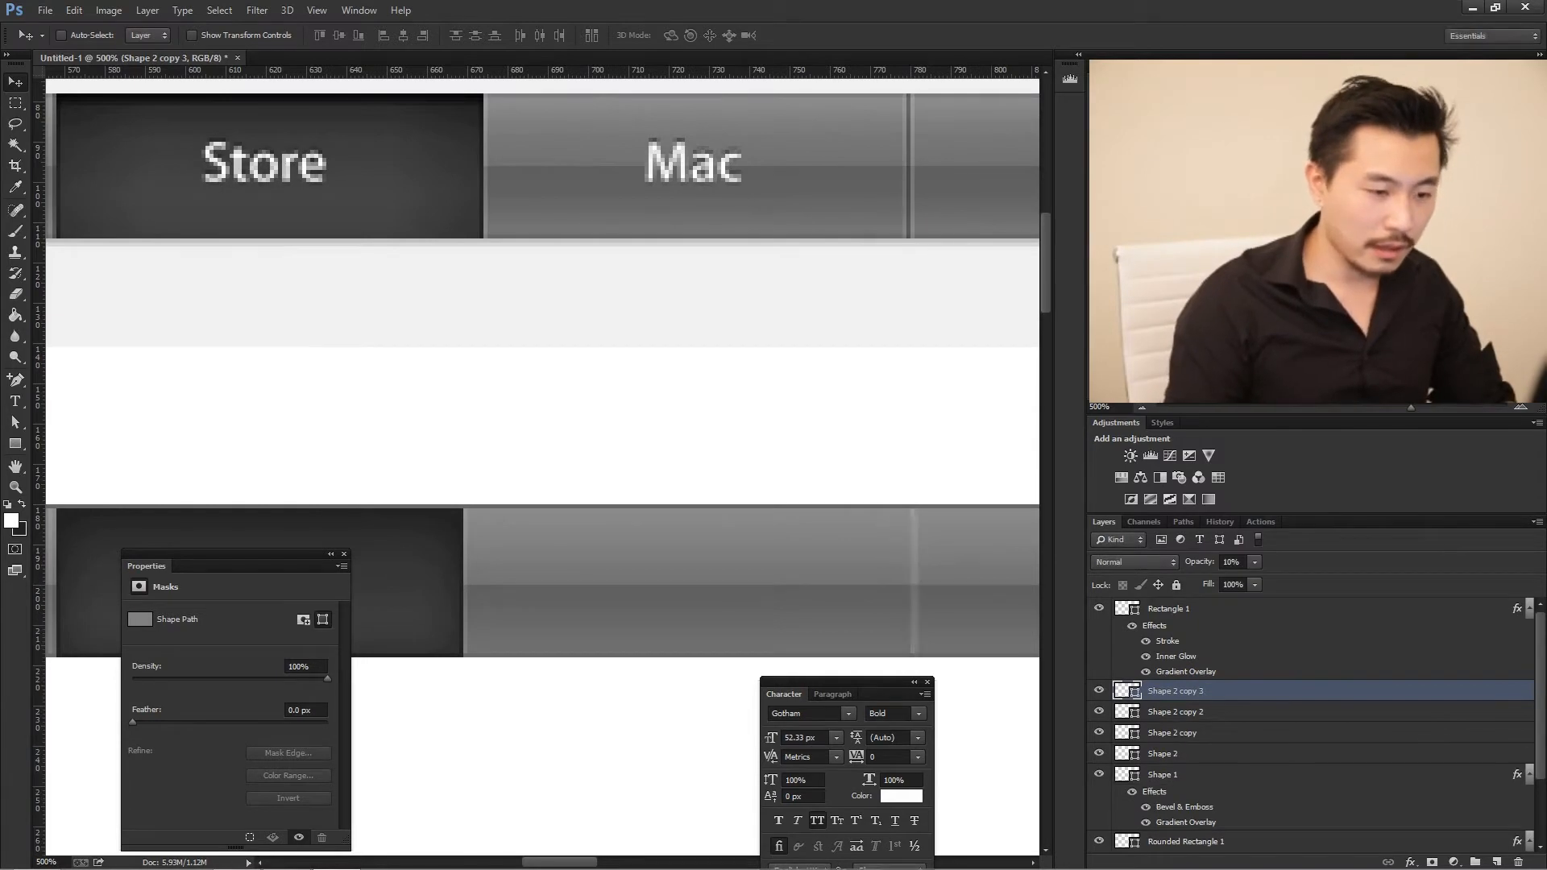
double_click(1125, 690)
click(960, 348)
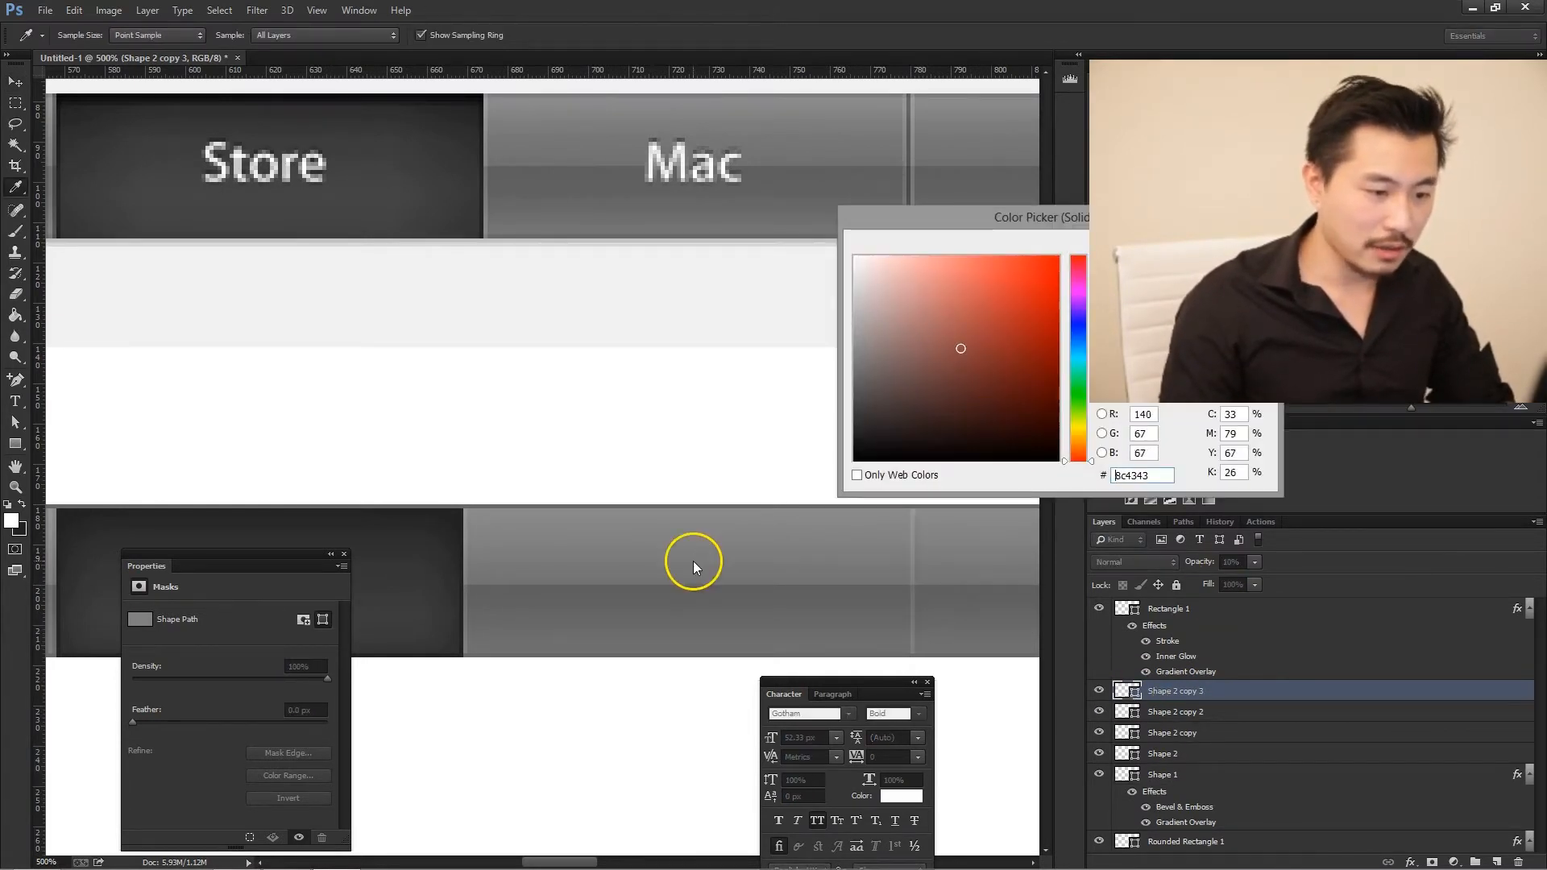
drag(939, 407, 751, 522)
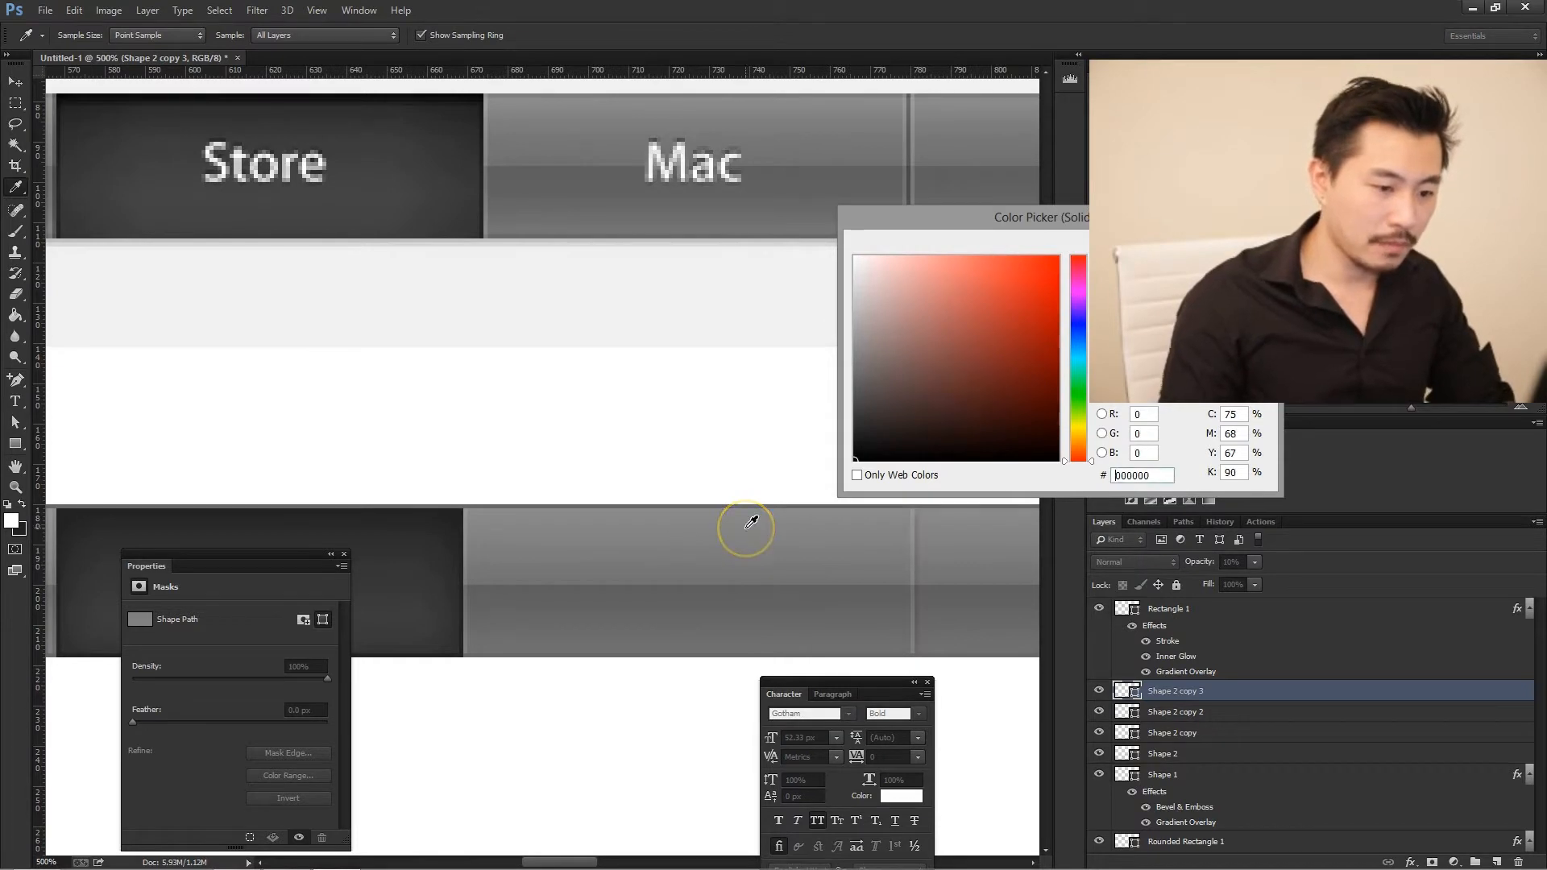
key(Return)
click(1242, 561)
text(20)
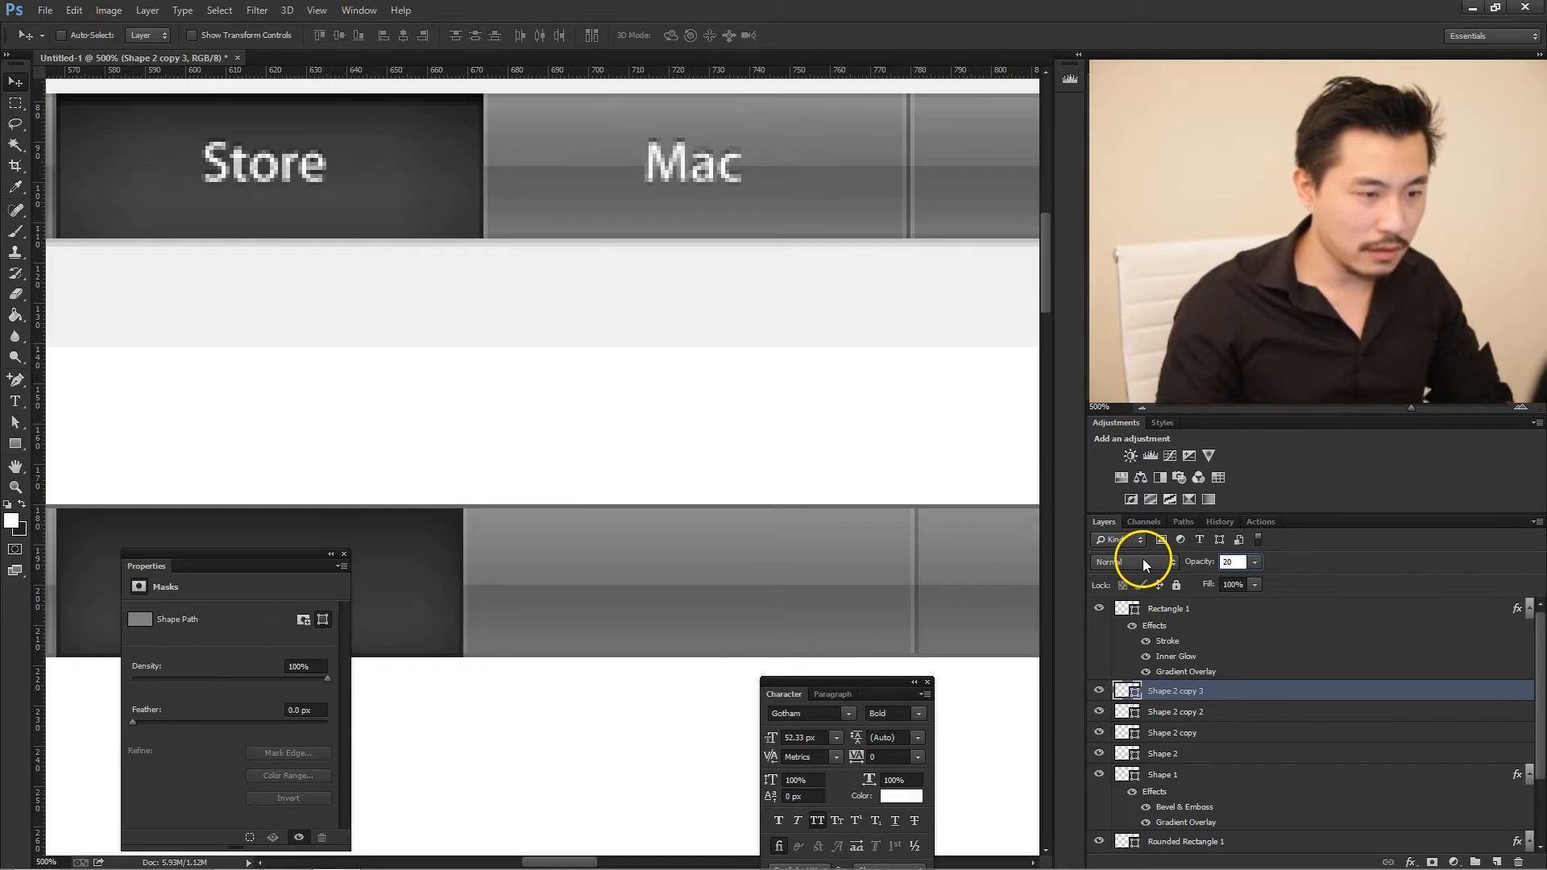
- Duplicate the white Mac divider line Shape 2 copy 2 and nudge the copy 2 px right, beyond the black line
click(1214, 715)
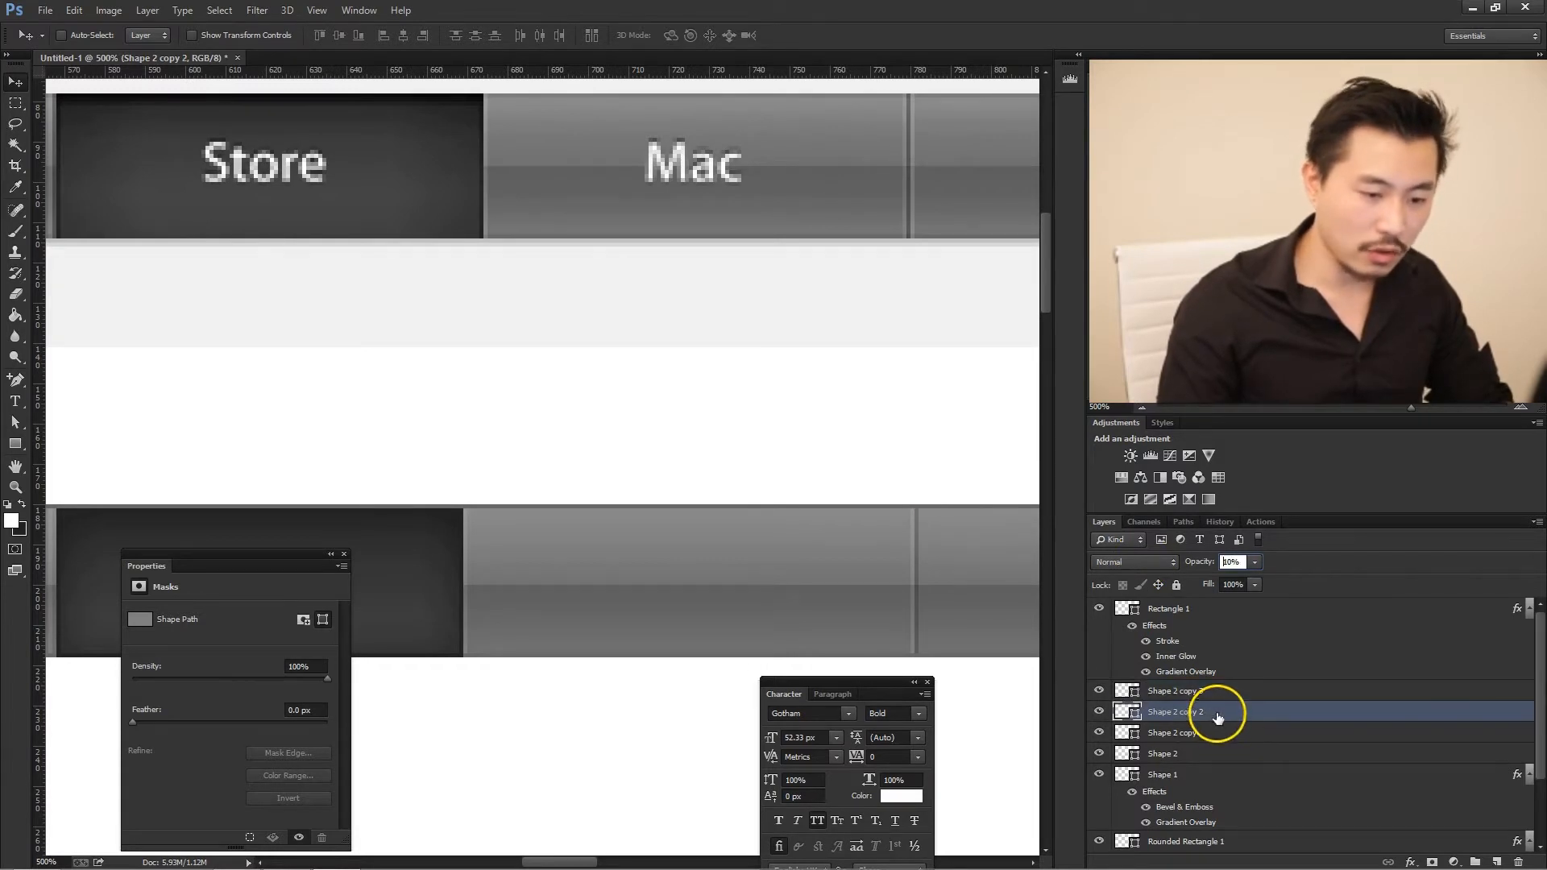
right_click(1216, 712)
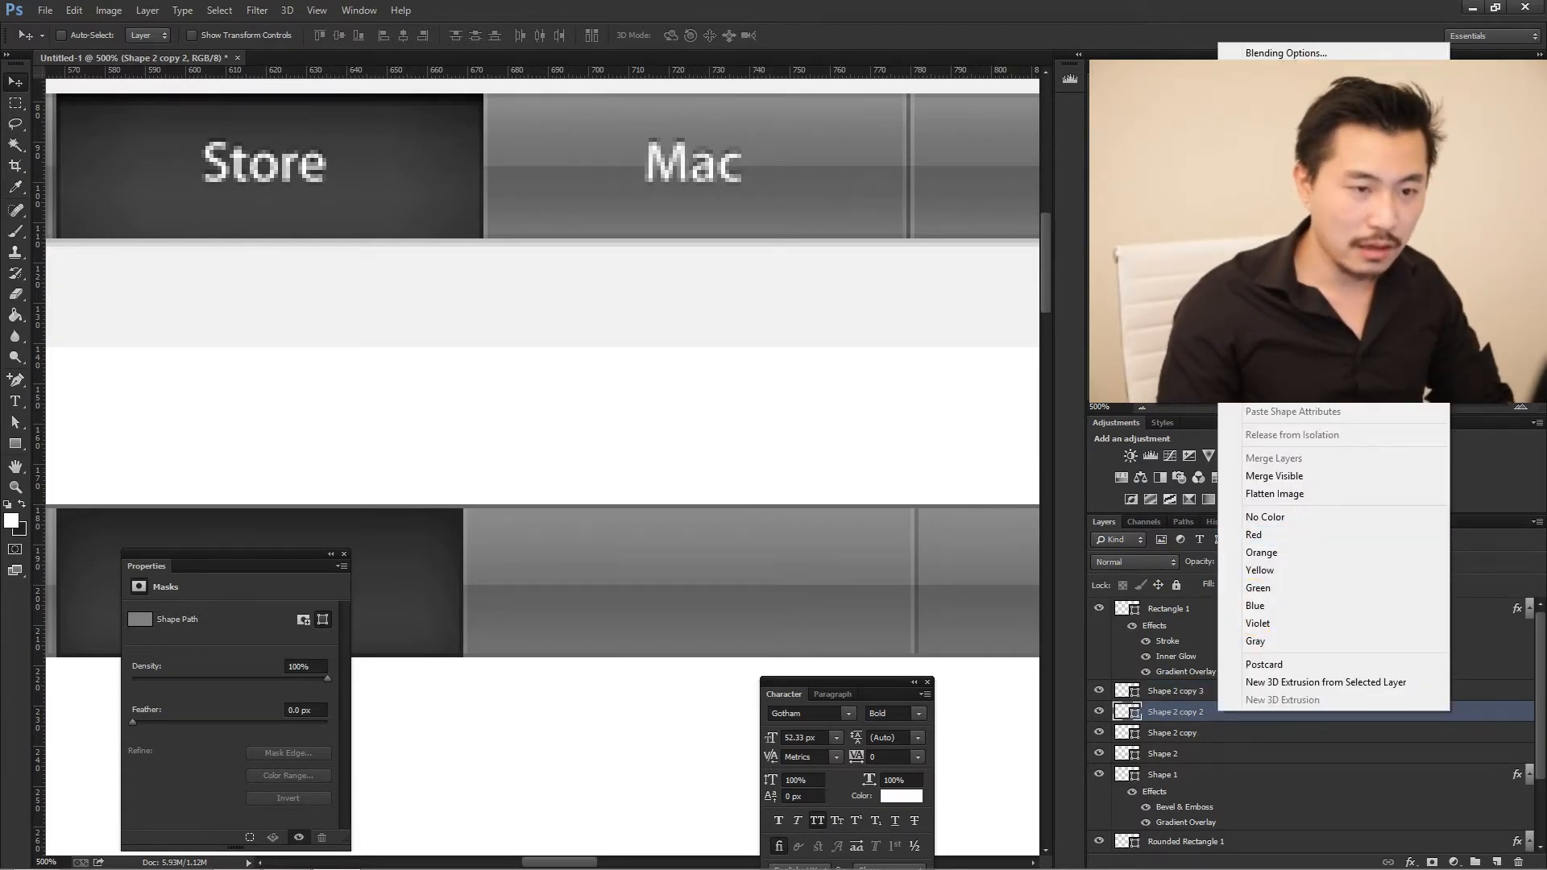
click(1281, 95)
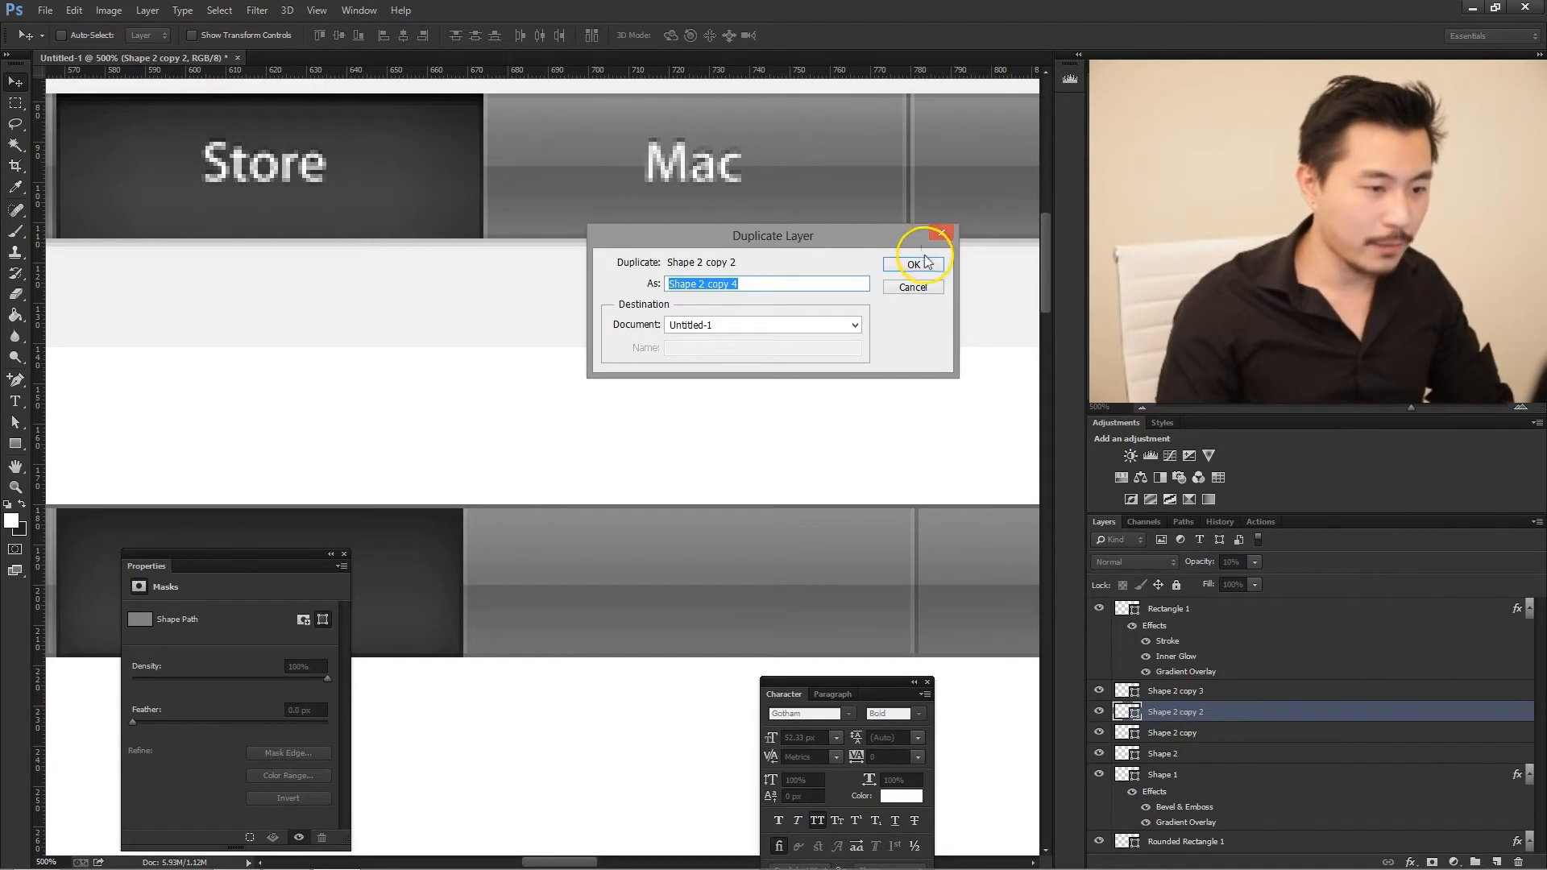
click(914, 264)
key(Right)
key(Right)
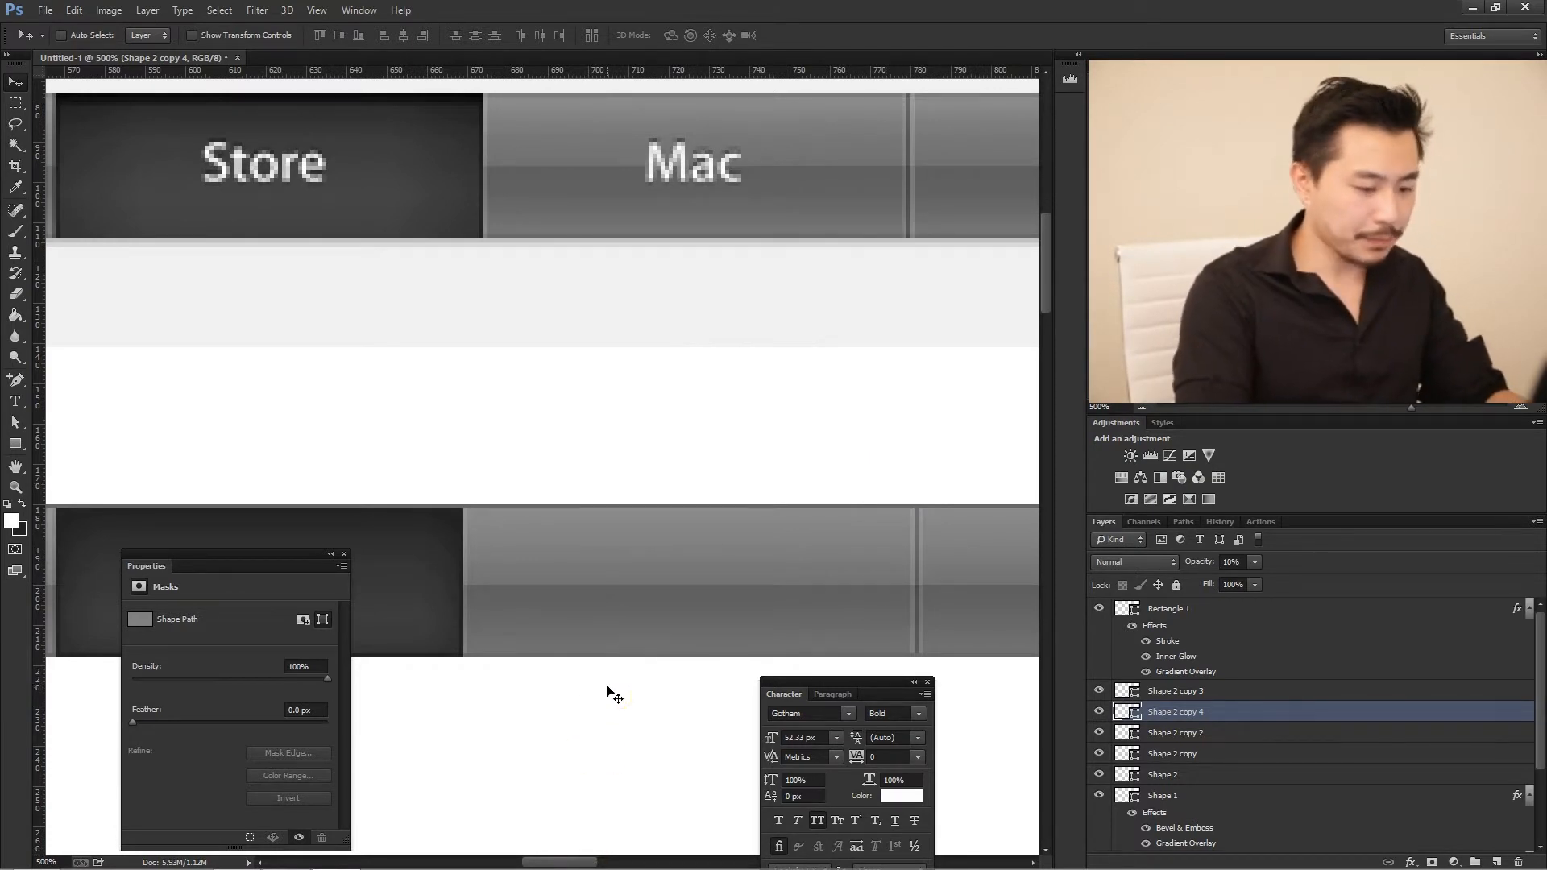
key(ctrl+0)
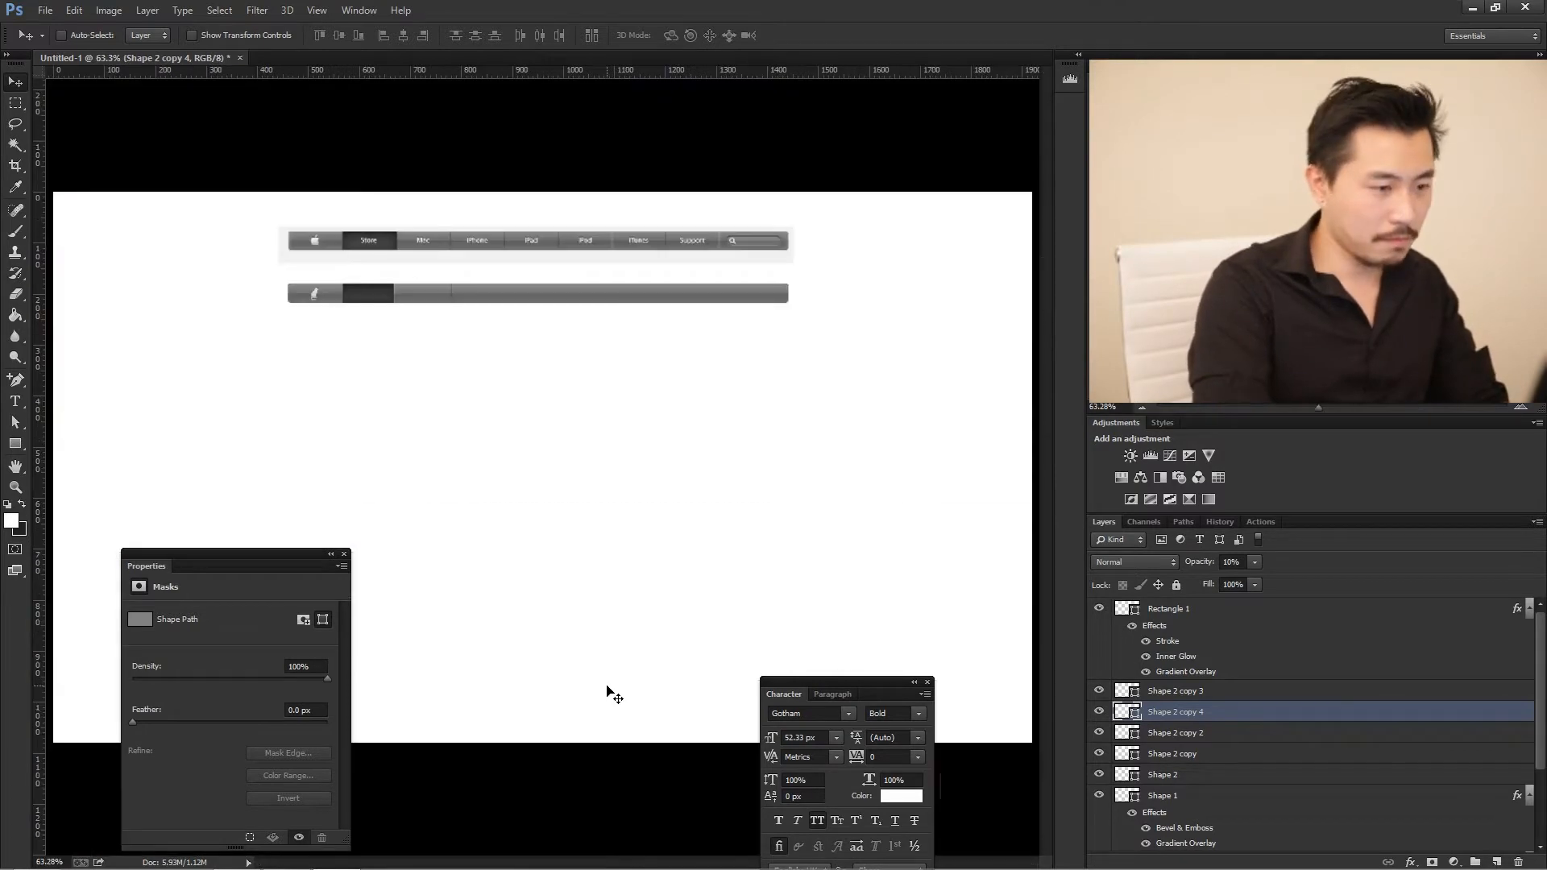
key(ctrl+1)
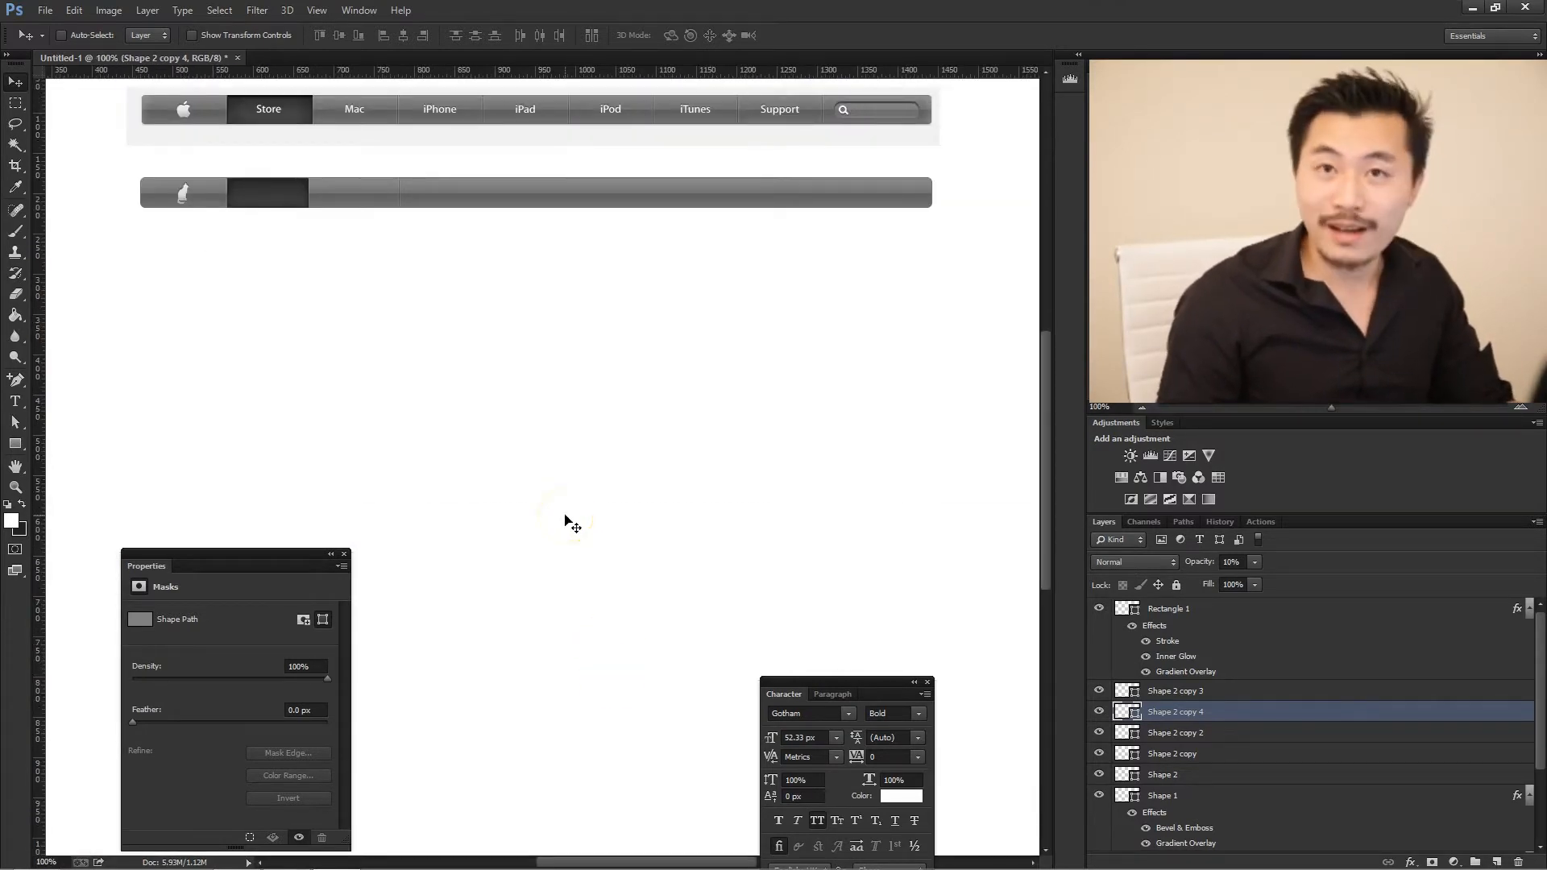
- Create a new layer group and put the three Mac divider line layers, Shape 2 copy 2, copy 3 and copy 4, in it
scroll(509, 419, up, 1)
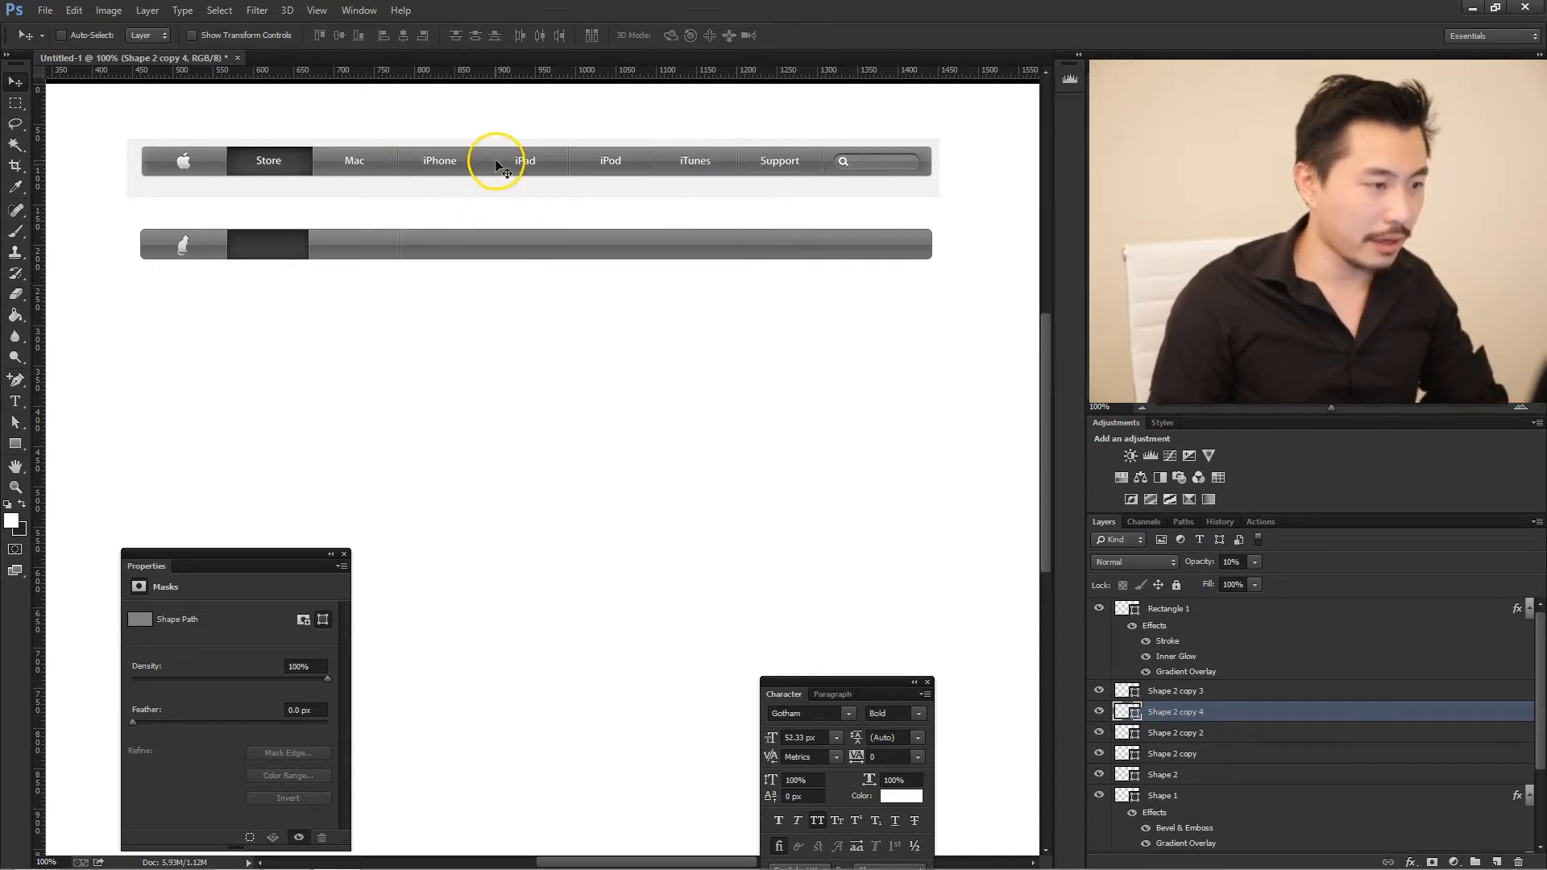
click(1474, 862)
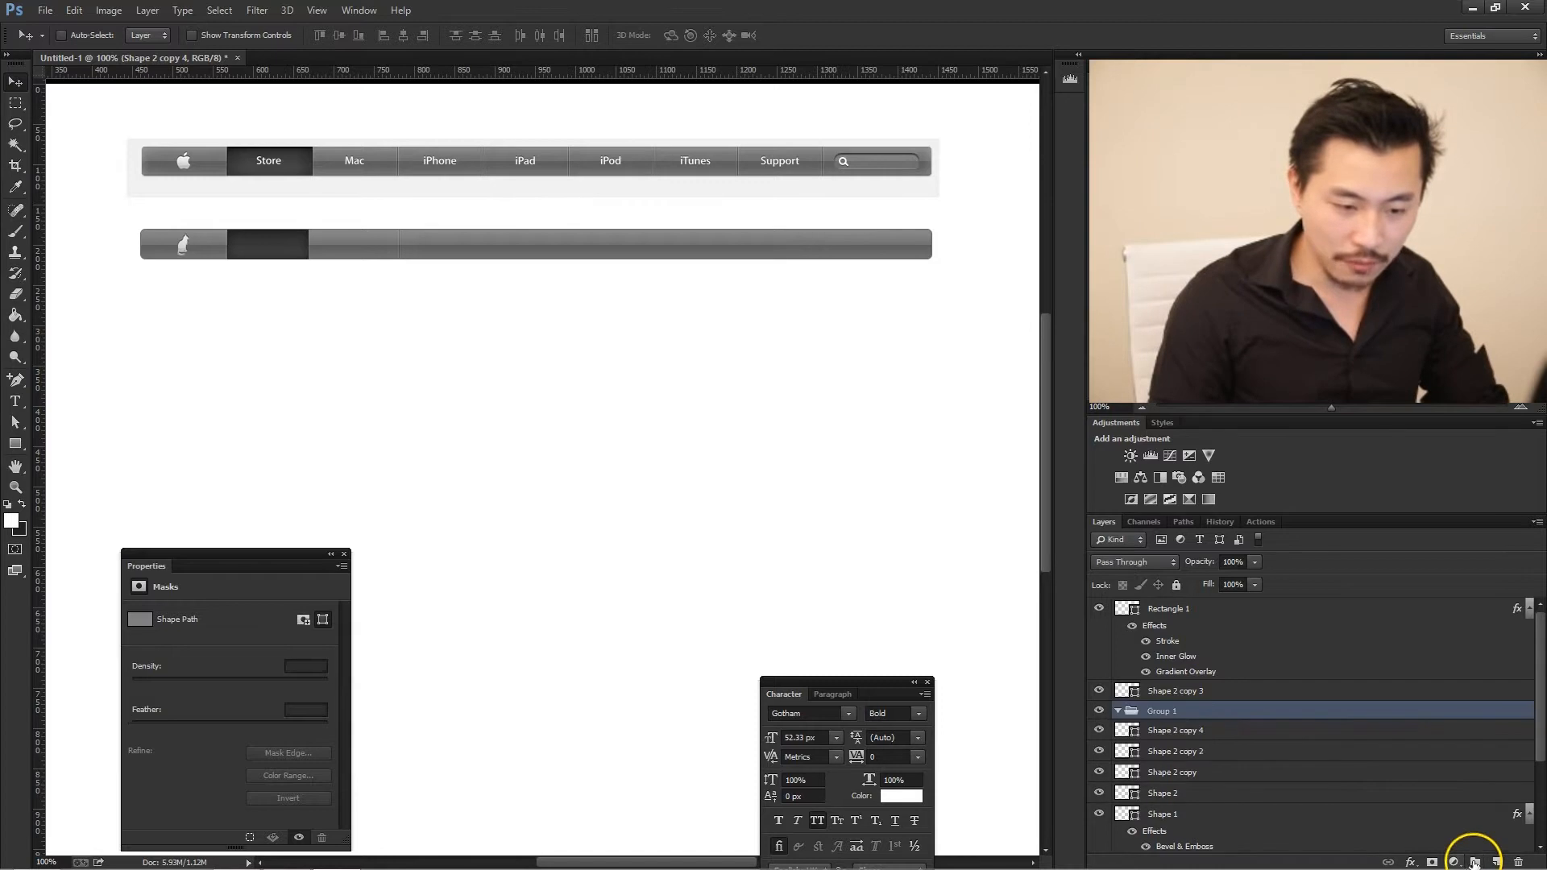
drag(1173, 709, 1184, 684)
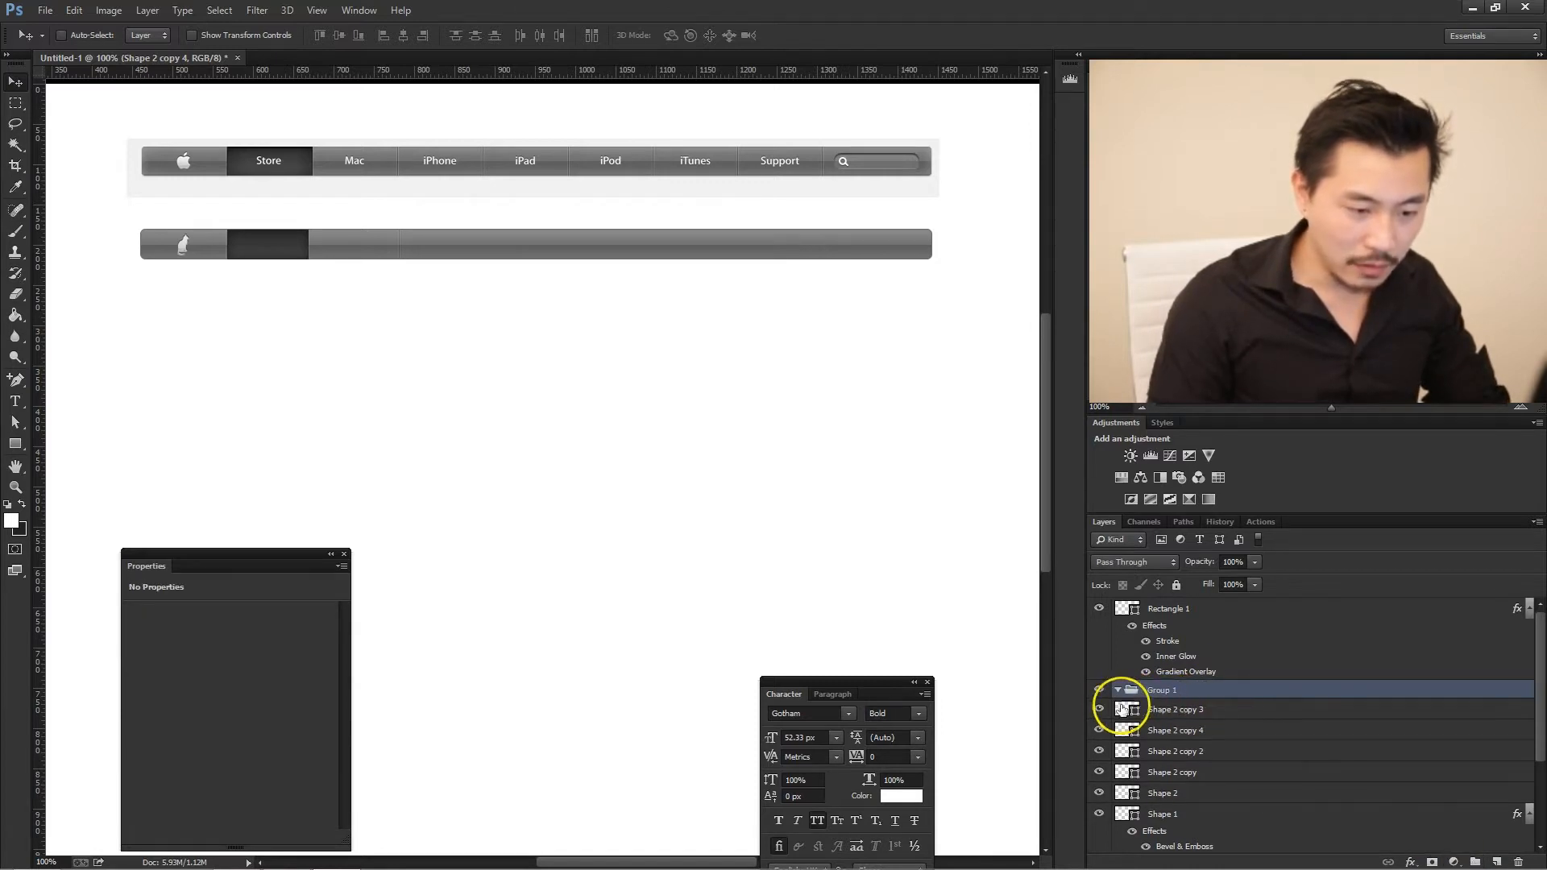
click(1225, 711)
shift+click(1223, 755)
drag(1205, 709, 1212, 690)
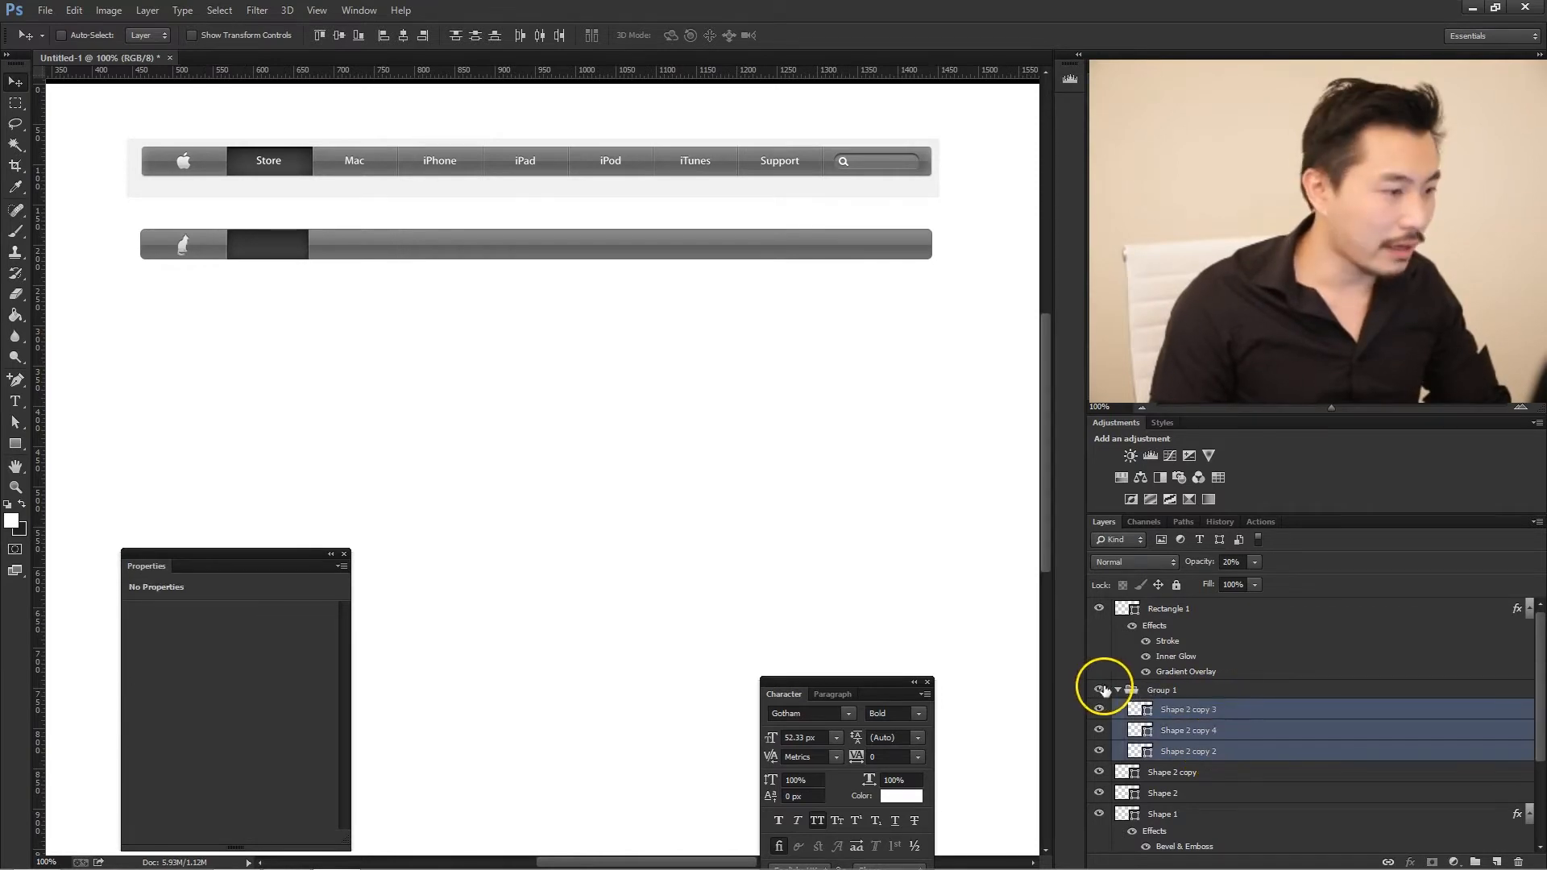
click(1117, 690)
- Duplicate the divider group Group 1 and align the copies beneath the dividers at the right ends of the iPhone and iPad tabs
right_click(1194, 692)
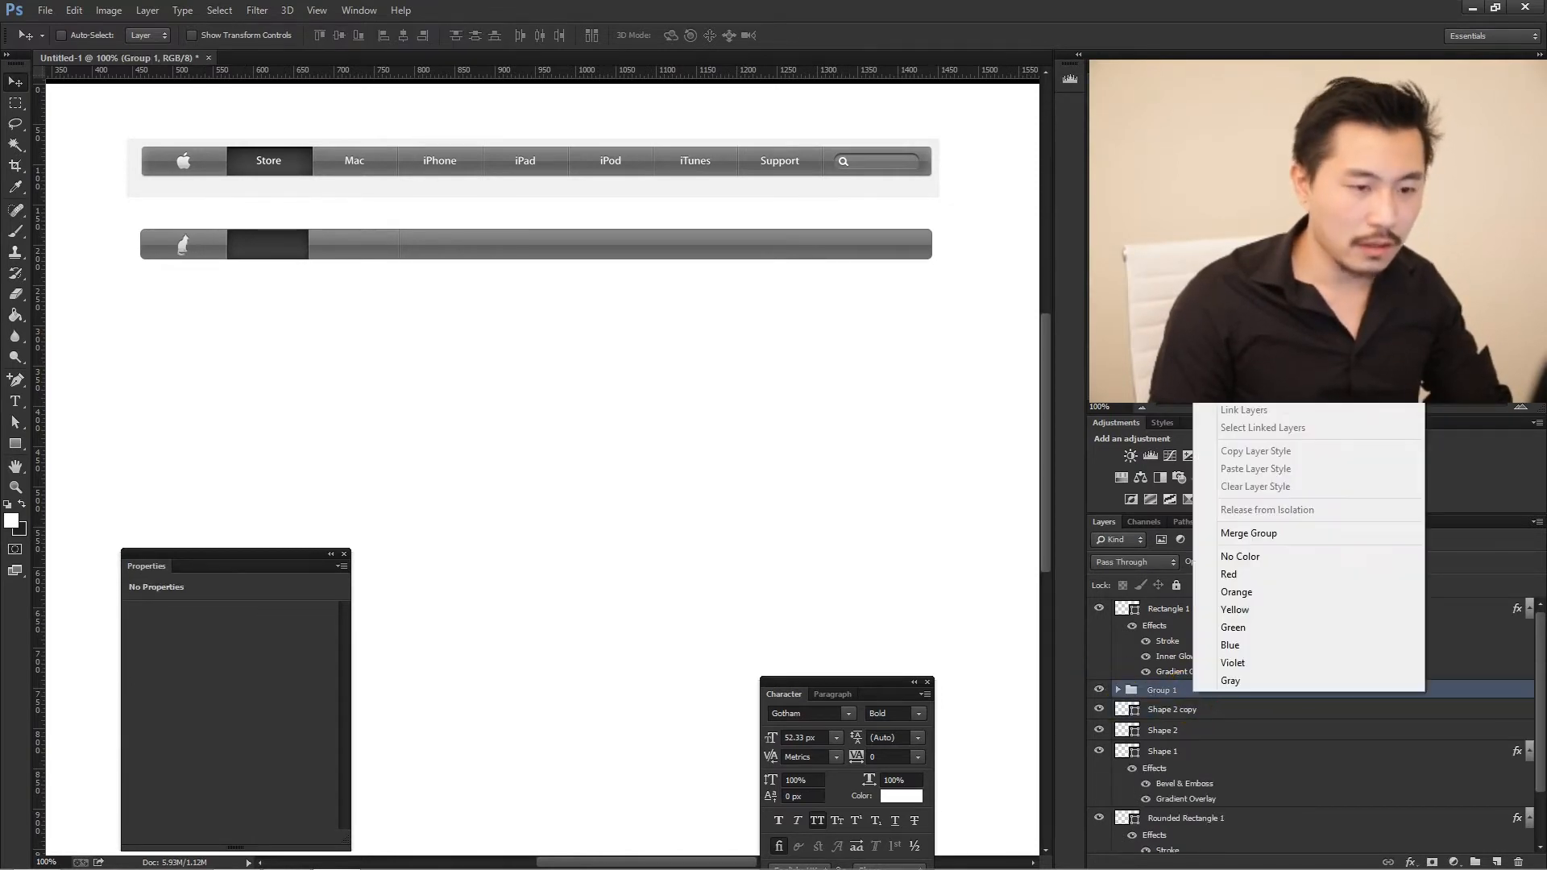
click(1254, 242)
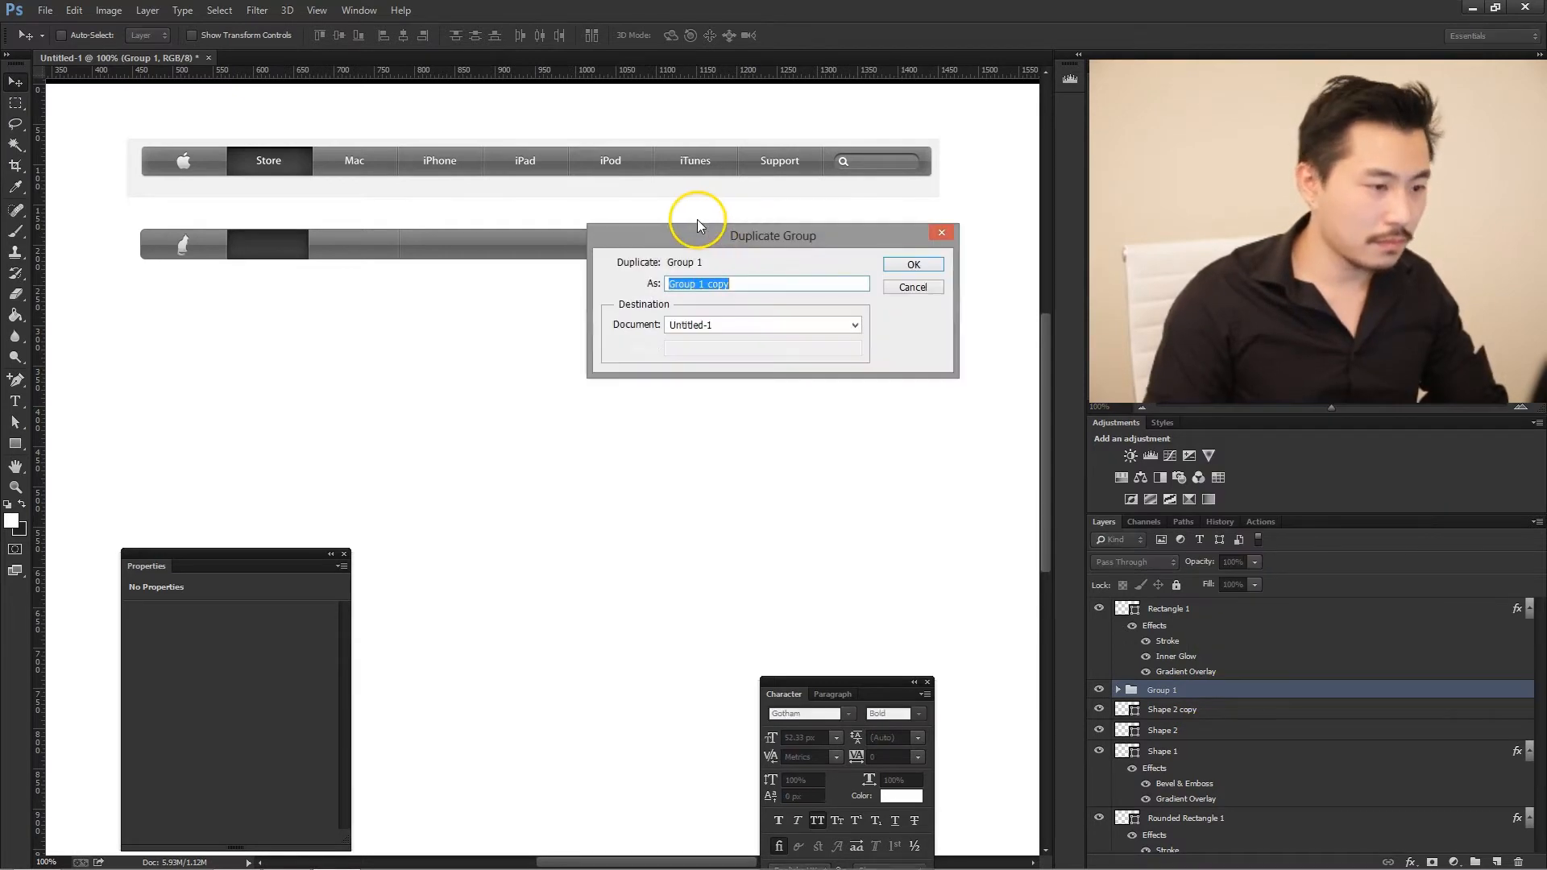
key(Return)
drag(438, 256, 592, 237)
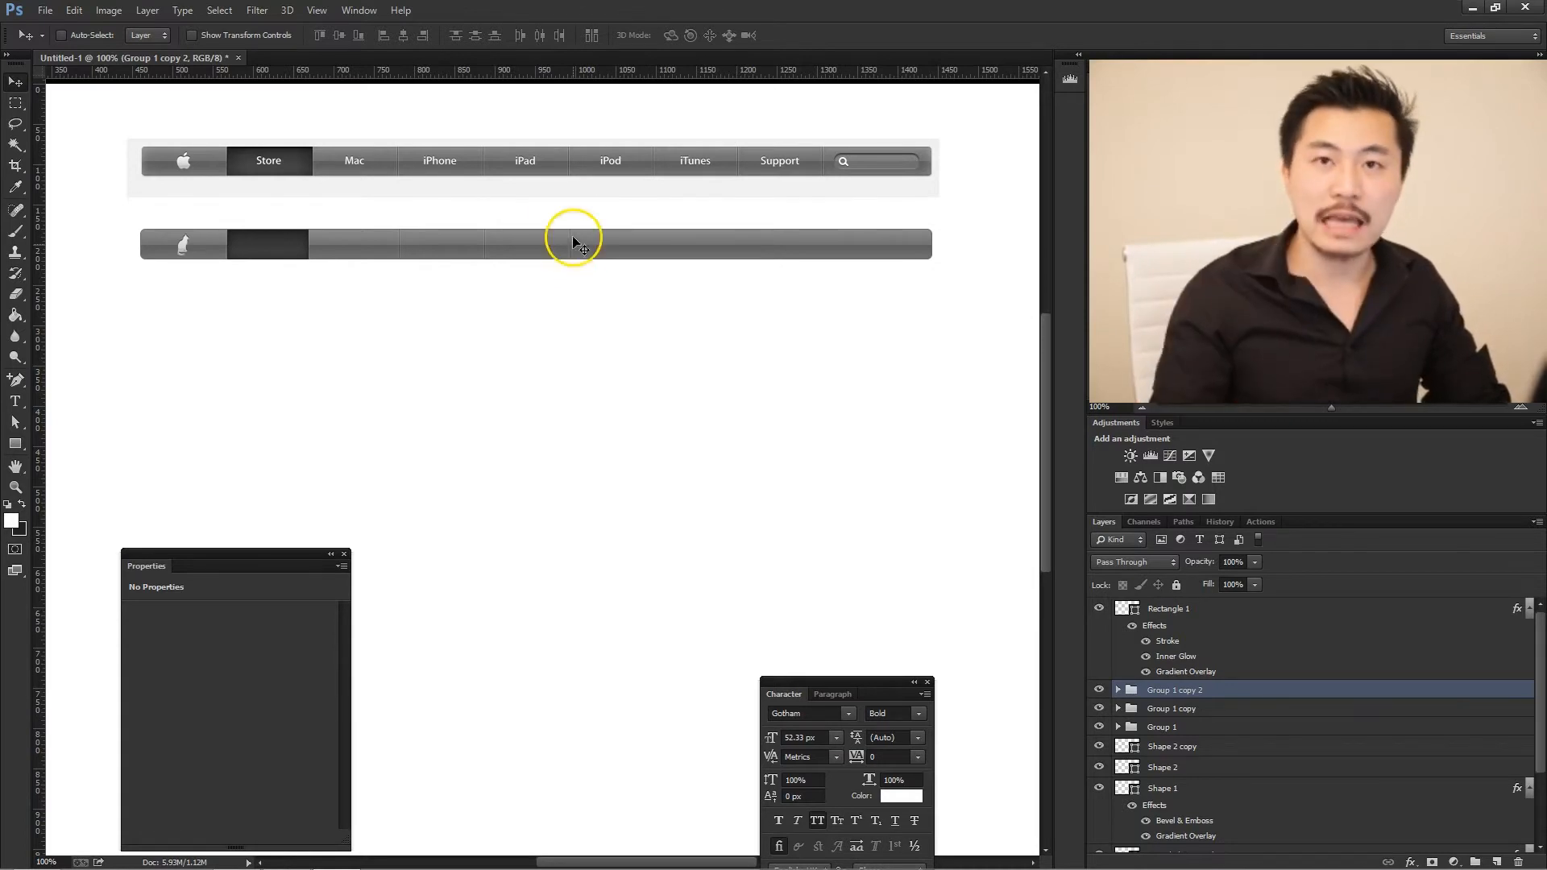
drag(566, 218, 666, 249)
- Duplicate the divider group for the remaining tabs, placing the copies beneath the dividers after iPod, iTunes and Support
key(ctrl+j)
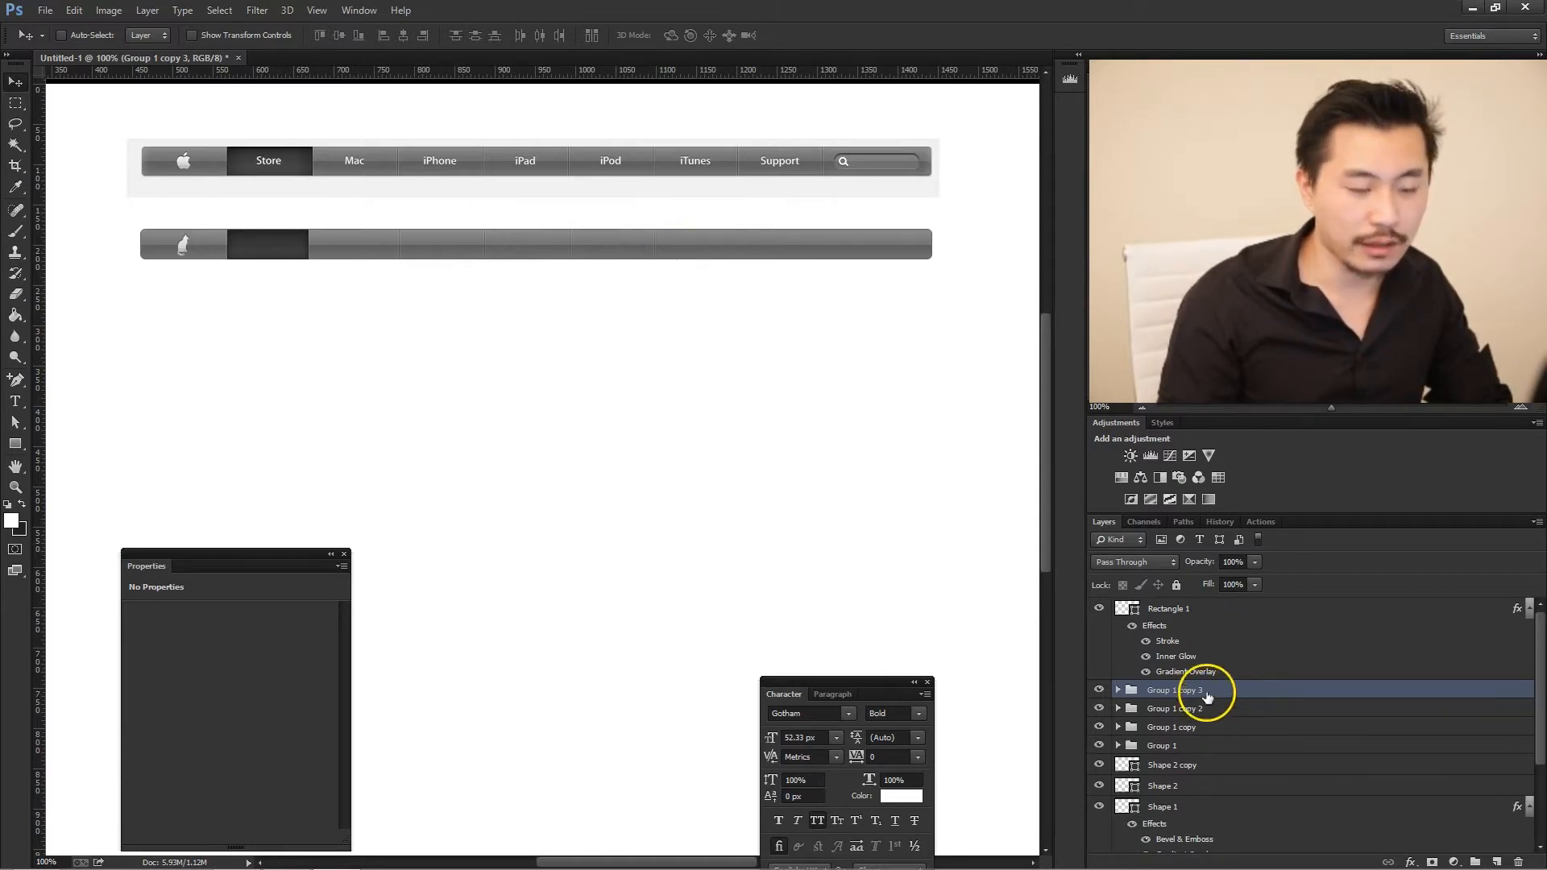
drag(742, 252, 742, 253)
key(ctrl+j)
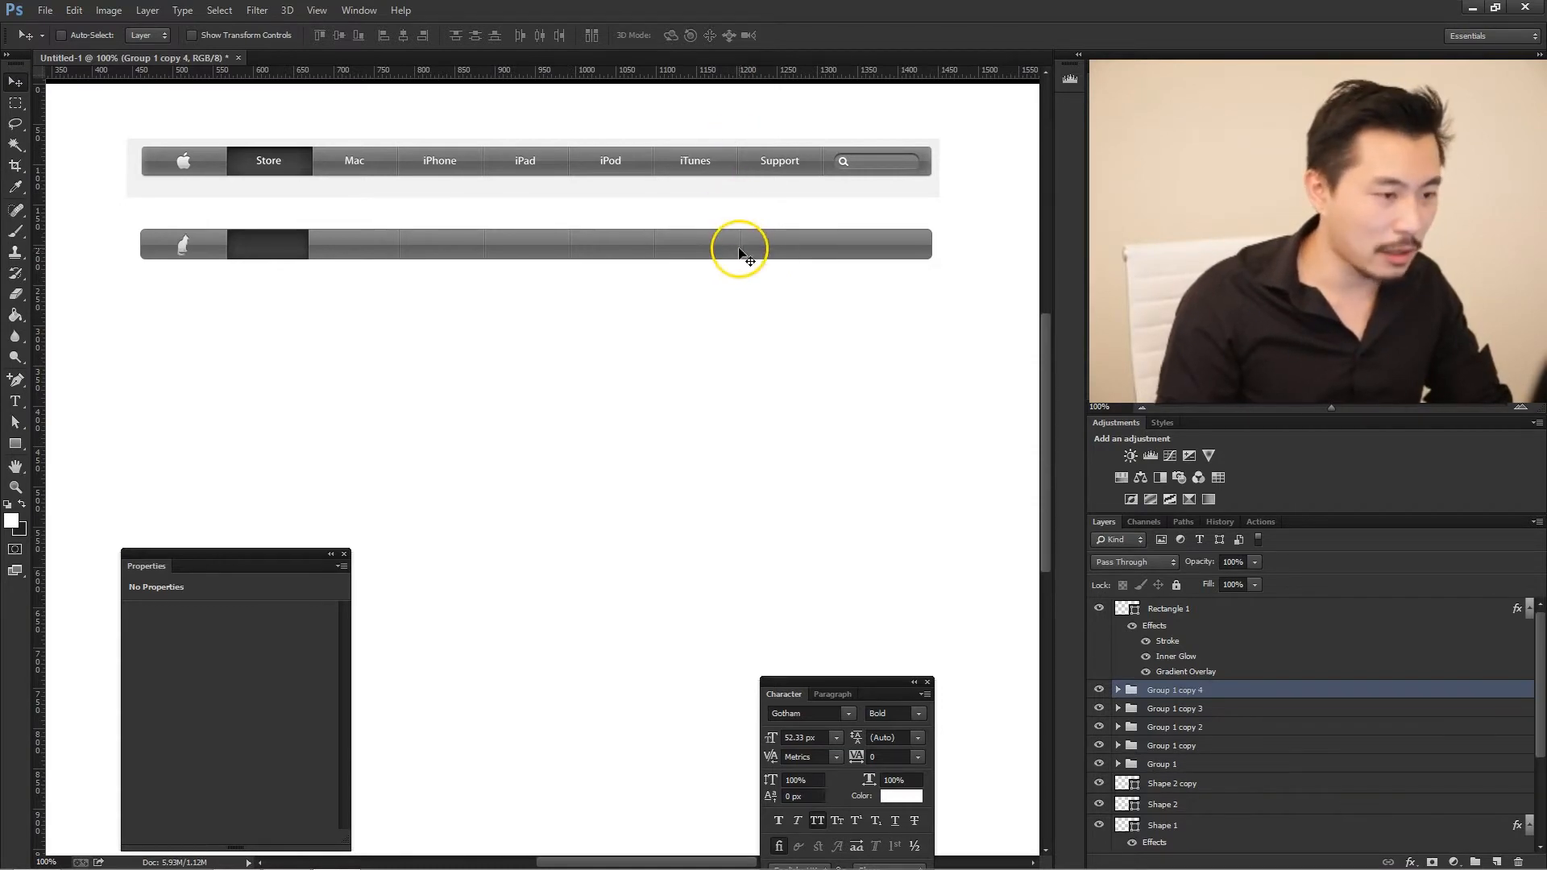
drag(739, 253, 825, 264)
key(ctrl+j)
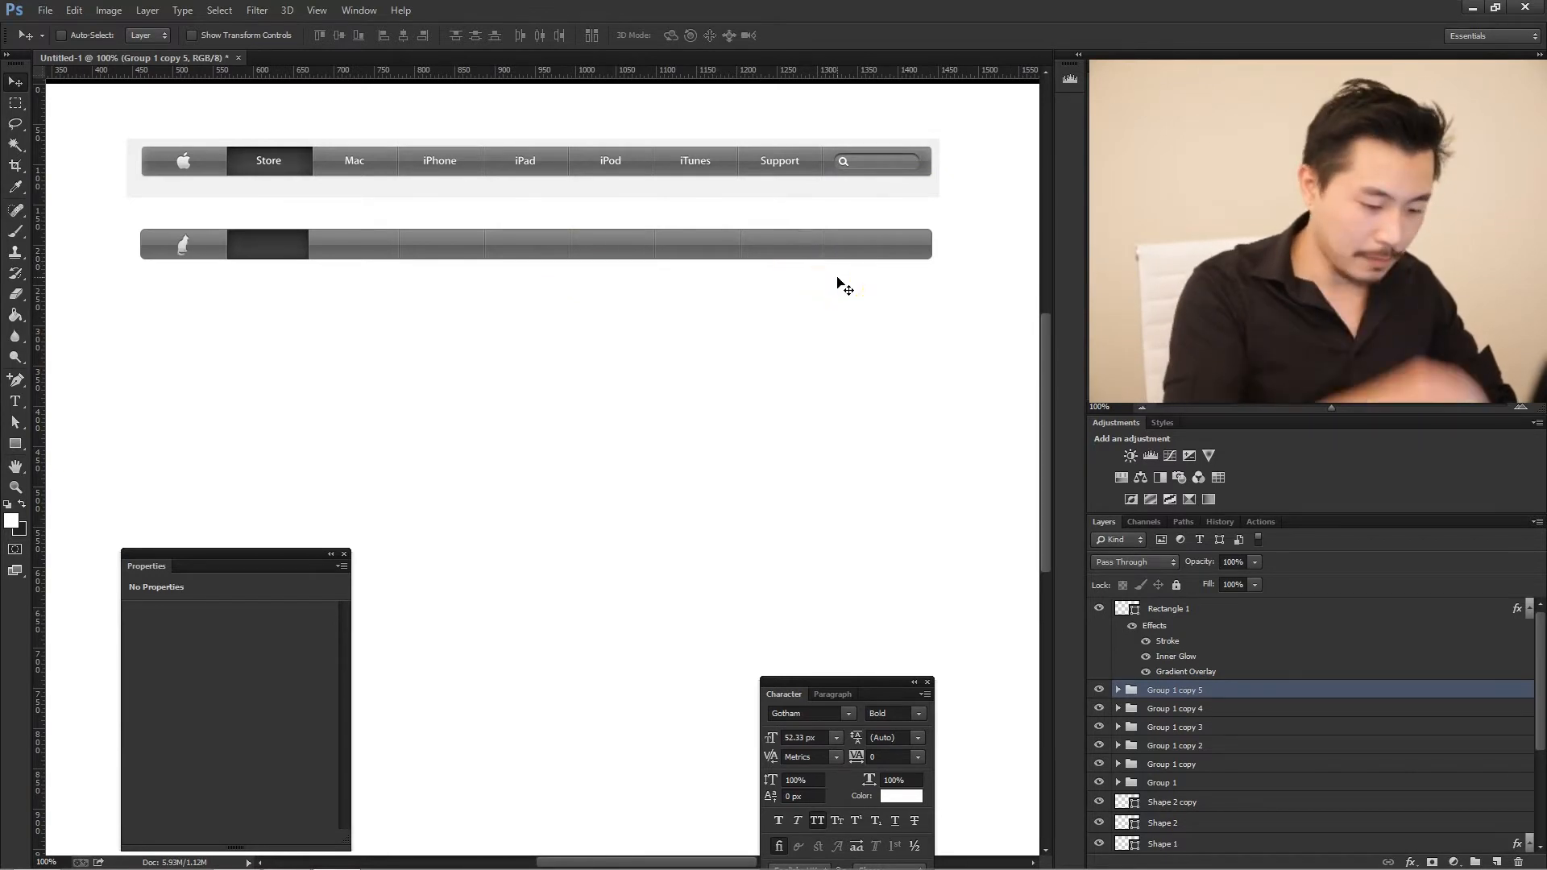
- Add a new empty layer above the divider groups for recreating the search field beside the Support tab
key(ctrl+plus)
key(ctrl+plus)
scroll(843, 243, up, 7)
scroll(842, 243, up, 6)
key(ctrl+plus)
key(ctrl+plus)
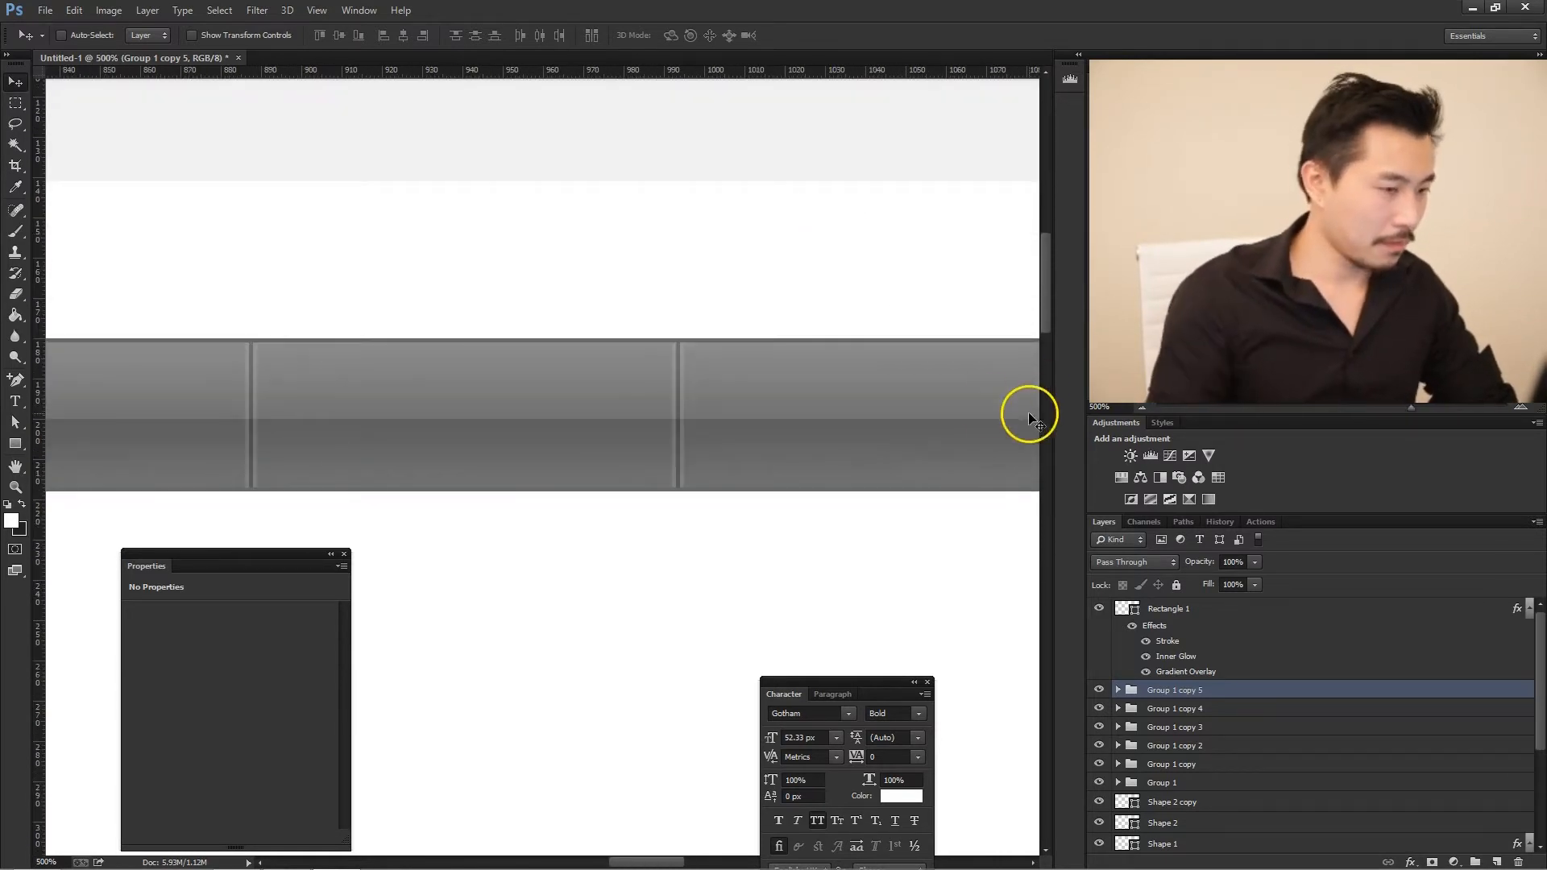
scroll(670, 367, up, 6)
drag(615, 861, 738, 861)
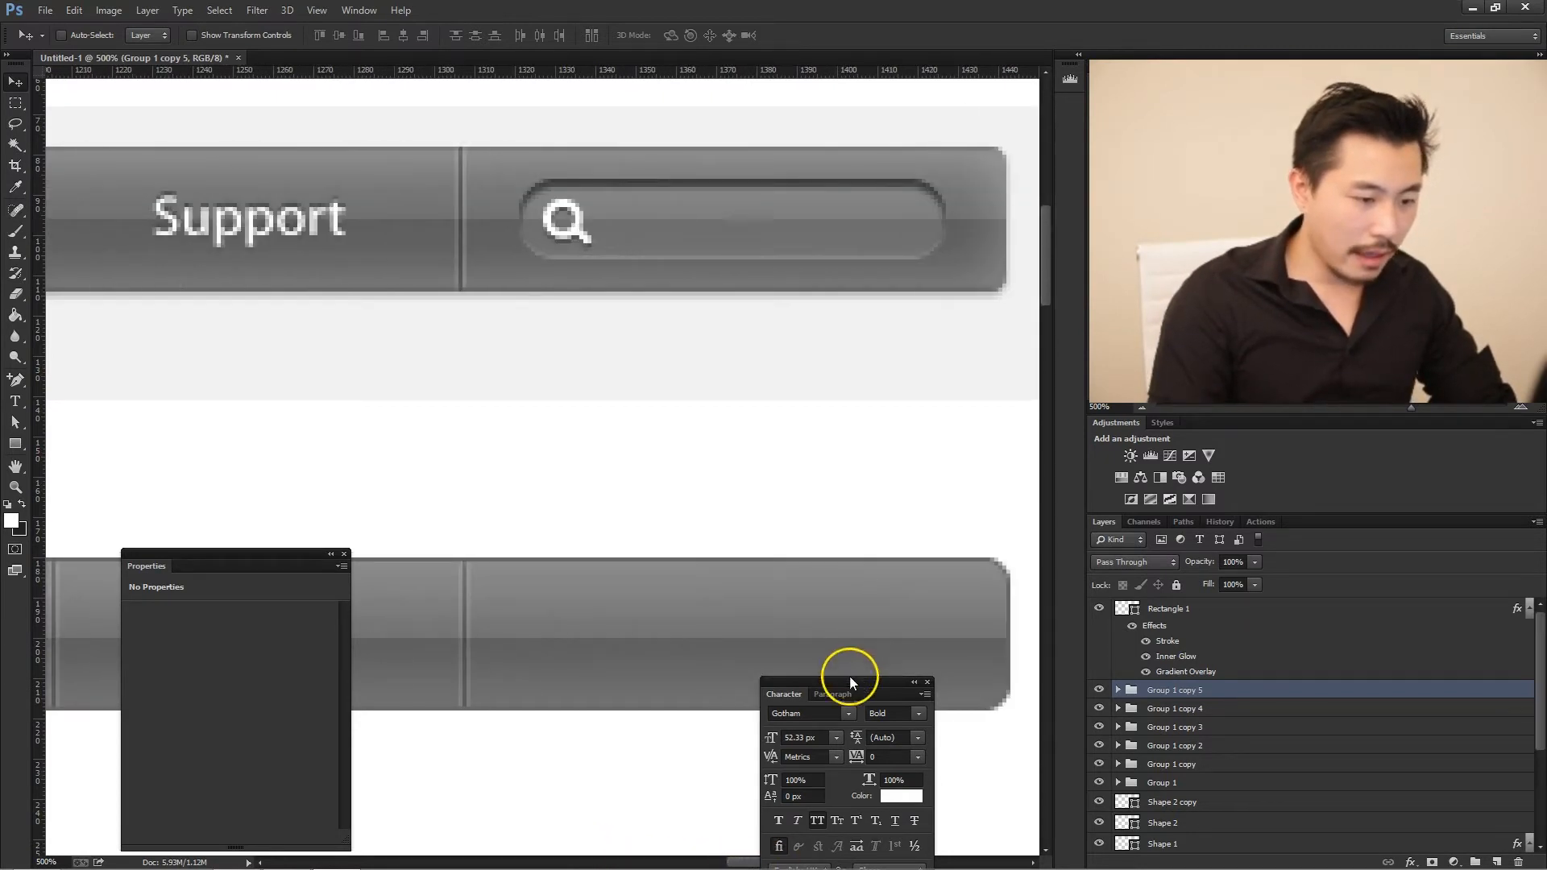
drag(849, 681, 794, 746)
click(1495, 861)
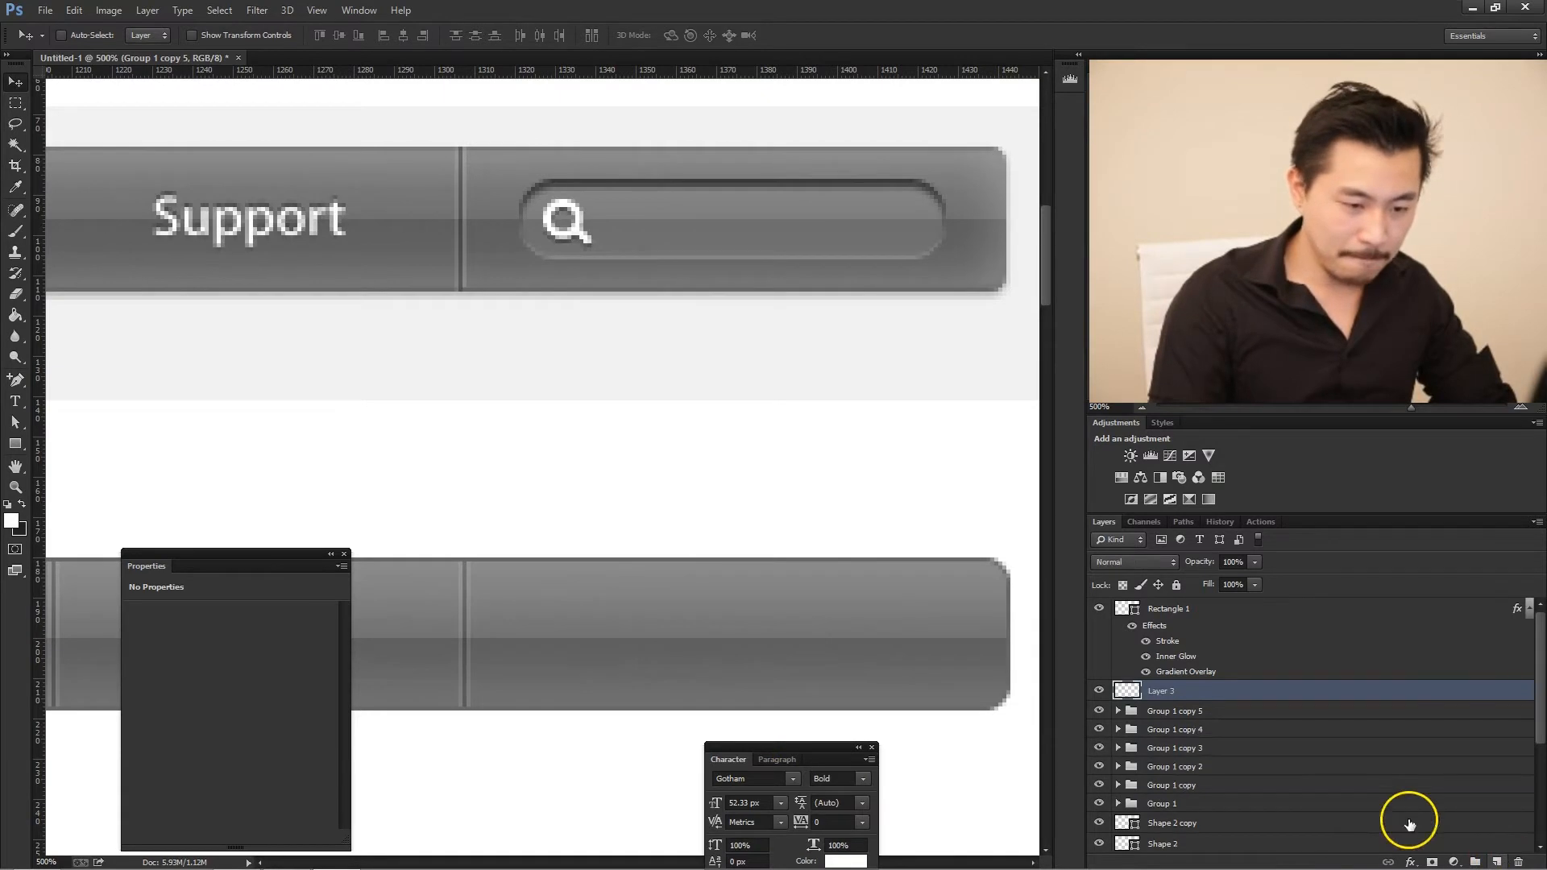
- Draw a rounded rectangle of about 107 × 19 px over the search field in the original navigation bar
click(15, 443)
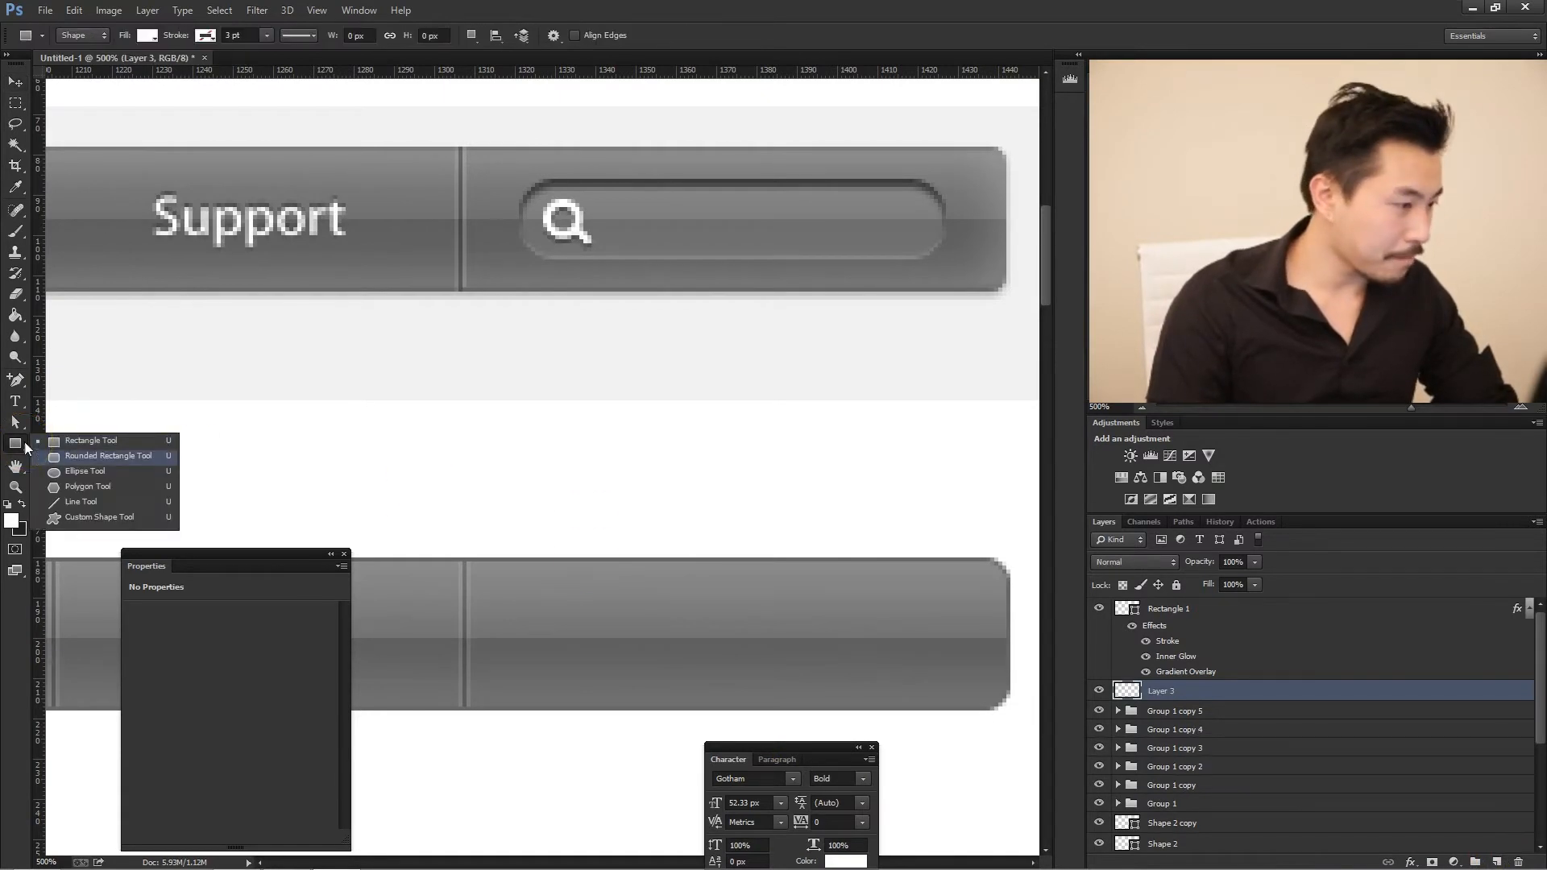
click(108, 455)
click(611, 36)
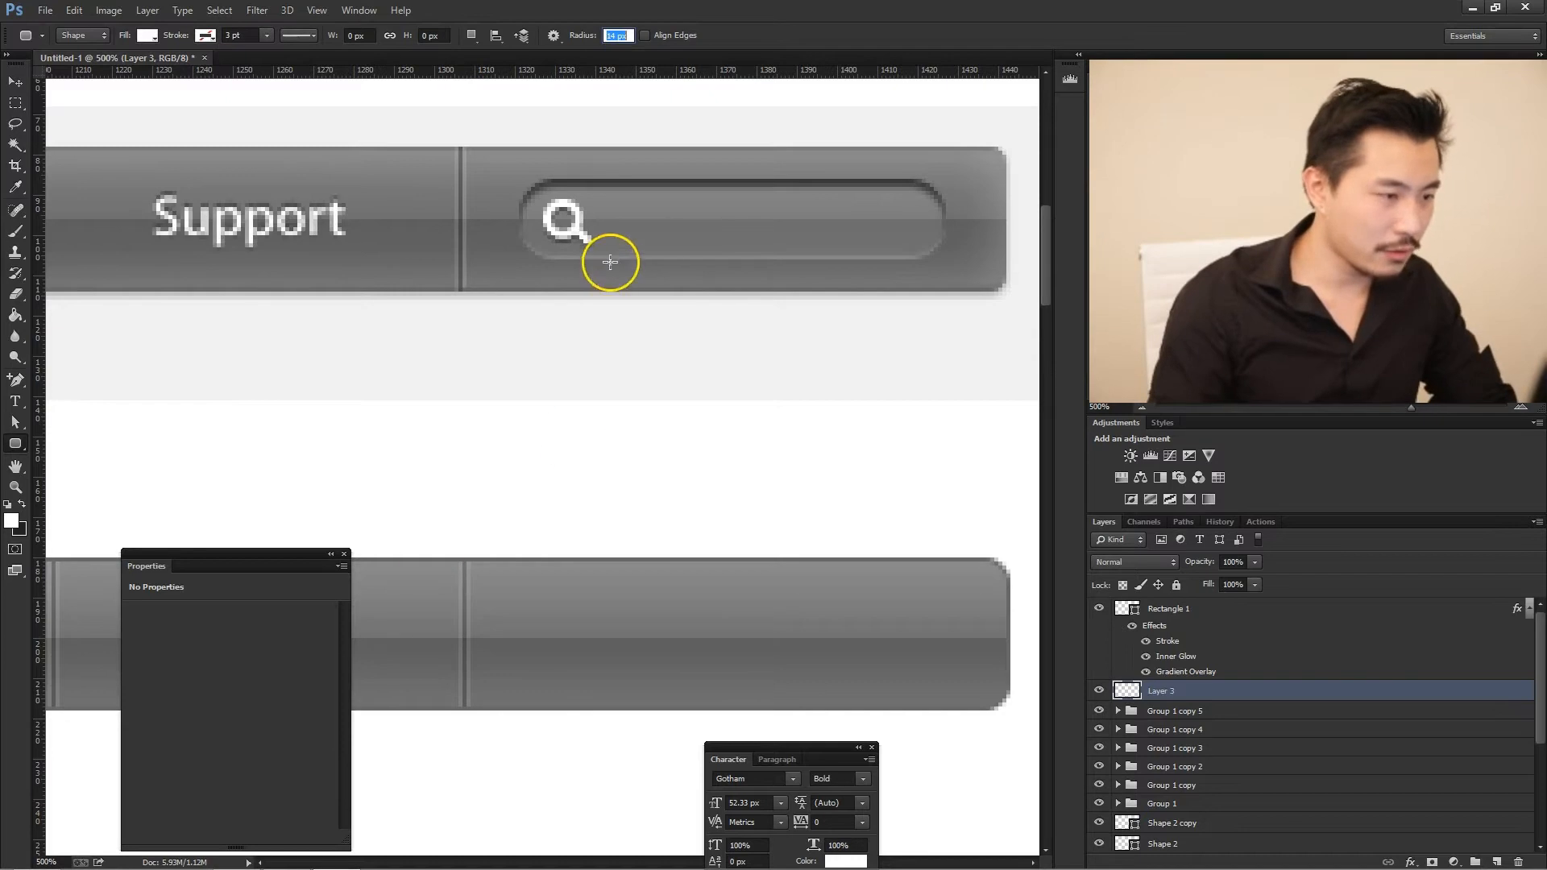
mouse_move(510, 172)
mouse_down()
mouse_move(712, 232)
mouse_move(942, 248)
mouse_move(511, 172)
mouse_up()
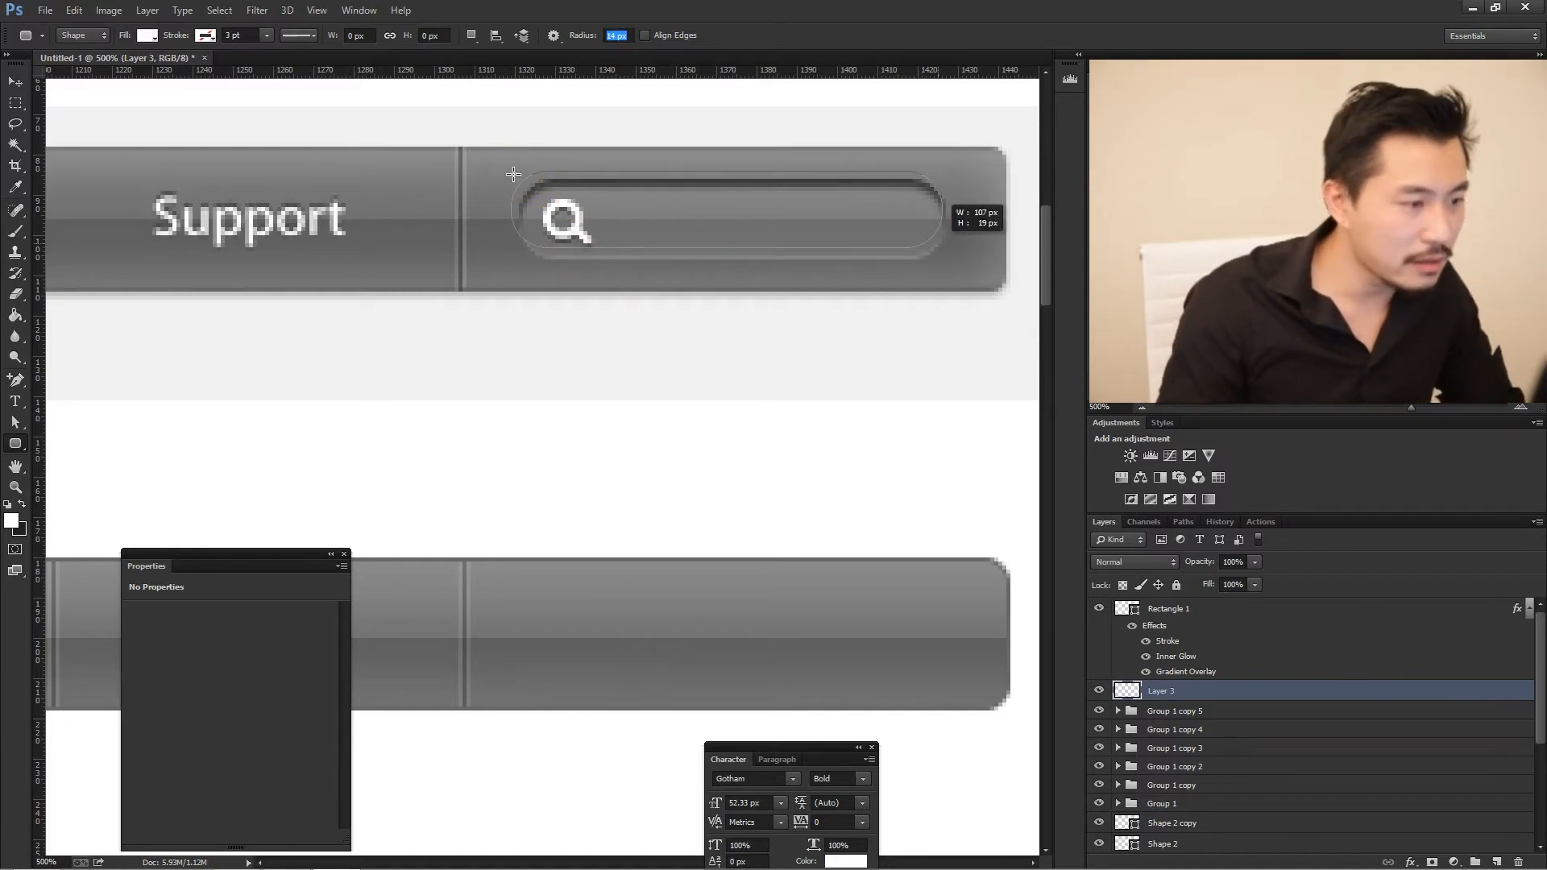
- Move the rounded rectangle down onto the recreated bar, directly beneath the original search field, and nudge it into position
key(v)
mouse_move(846, 214)
mouse_down()
mouse_move(862, 322)
mouse_move(853, 639)
mouse_up()
key(Up)
key(Right)
key(Right)
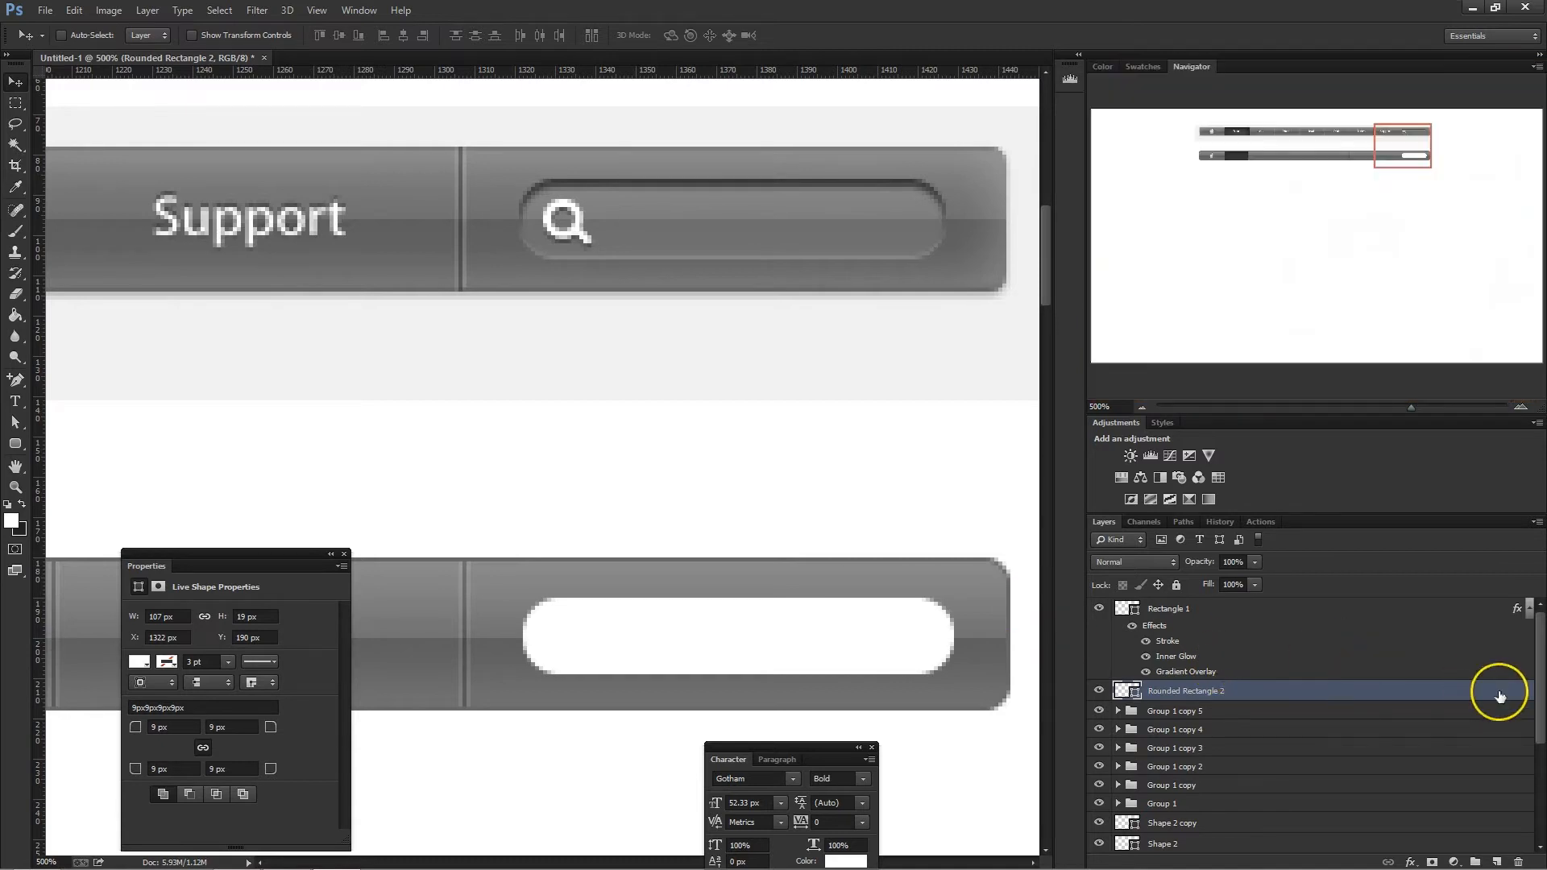
- Add a gradient overlay to Rounded Rectangle 2 and set its 0% stop to 717171, sampled from the original search field's lower half
double_click(1499, 696)
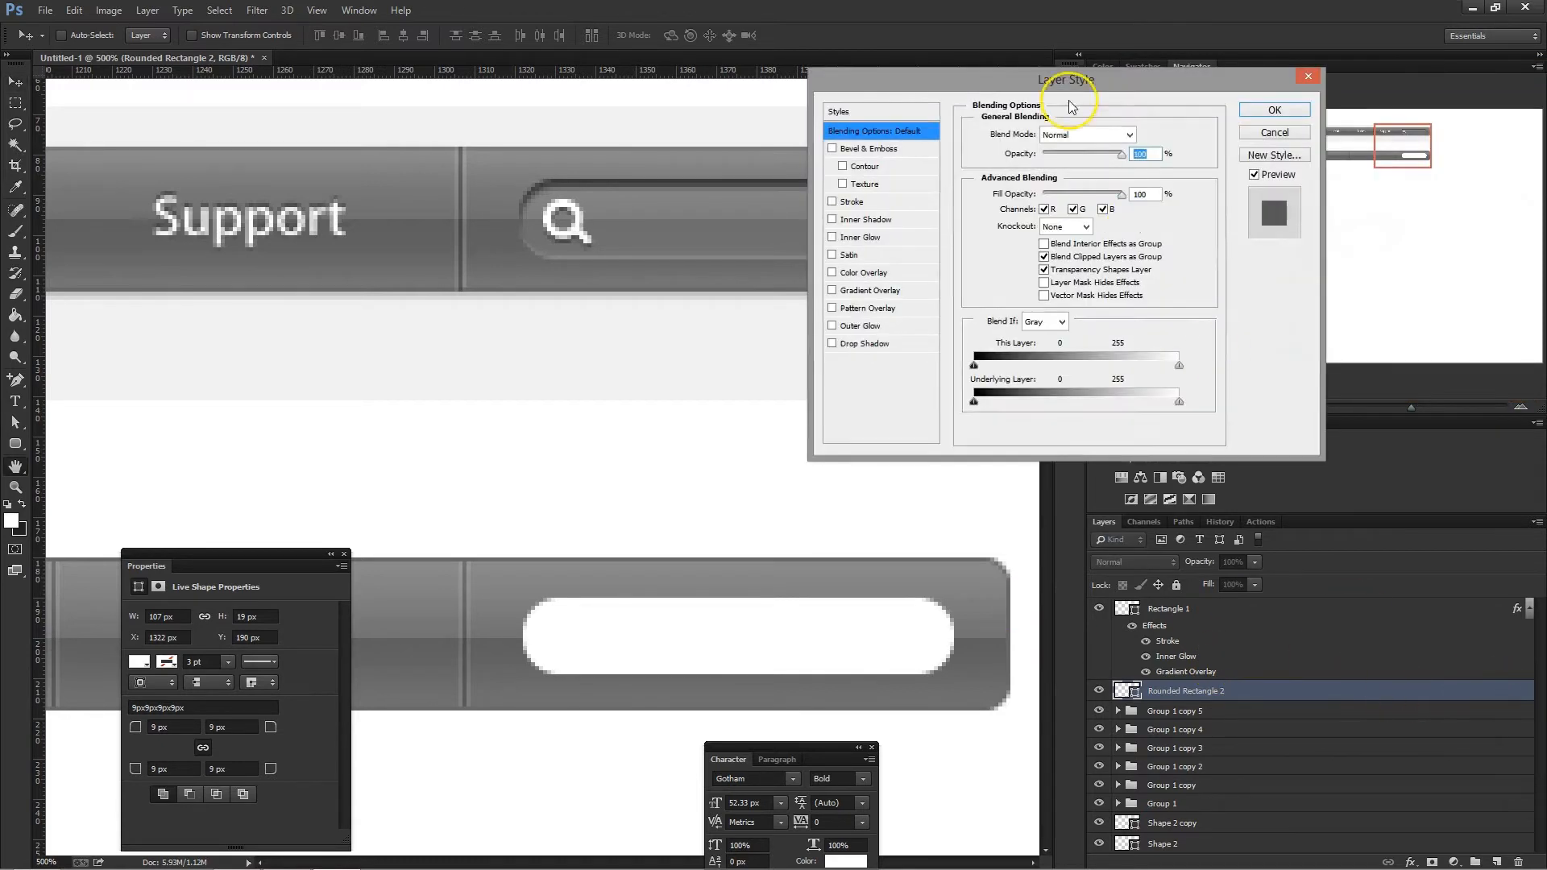
drag(1072, 71, 1194, 115)
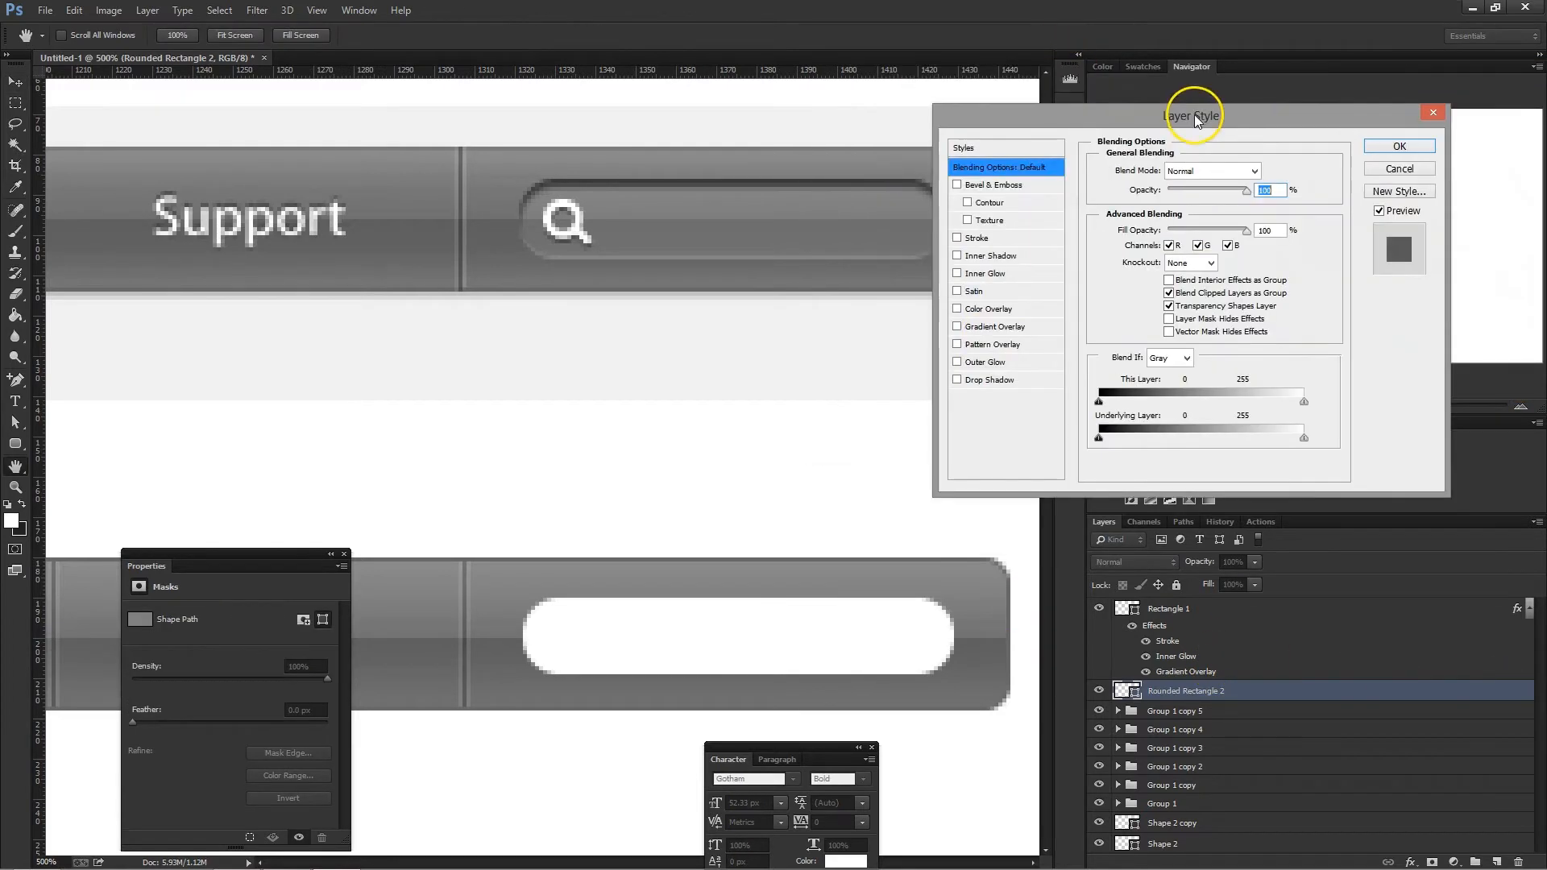
click(998, 328)
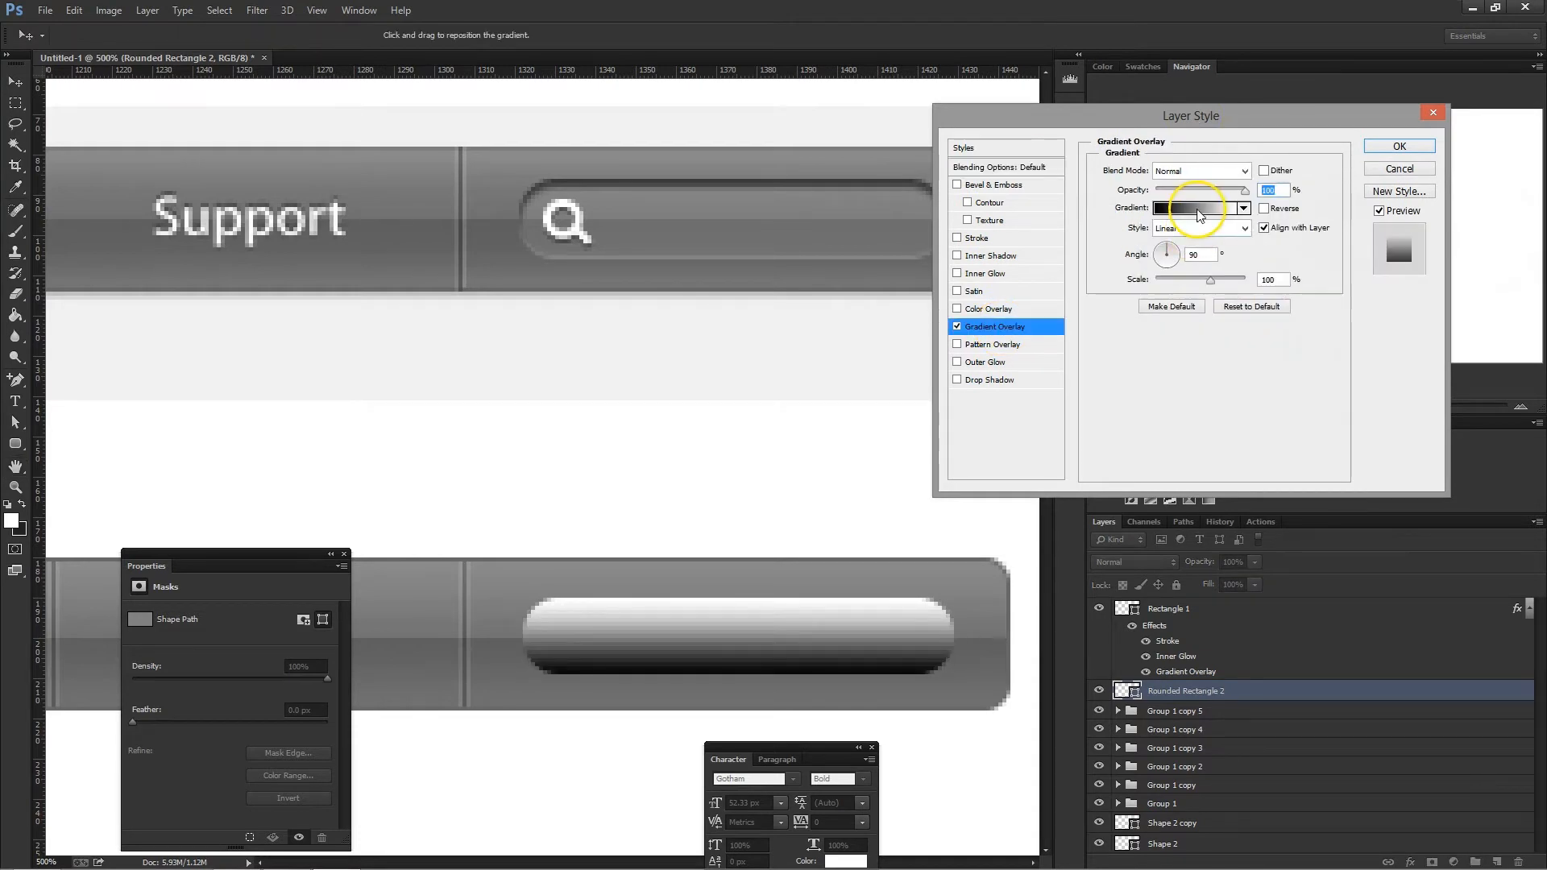
click(1198, 214)
click(905, 524)
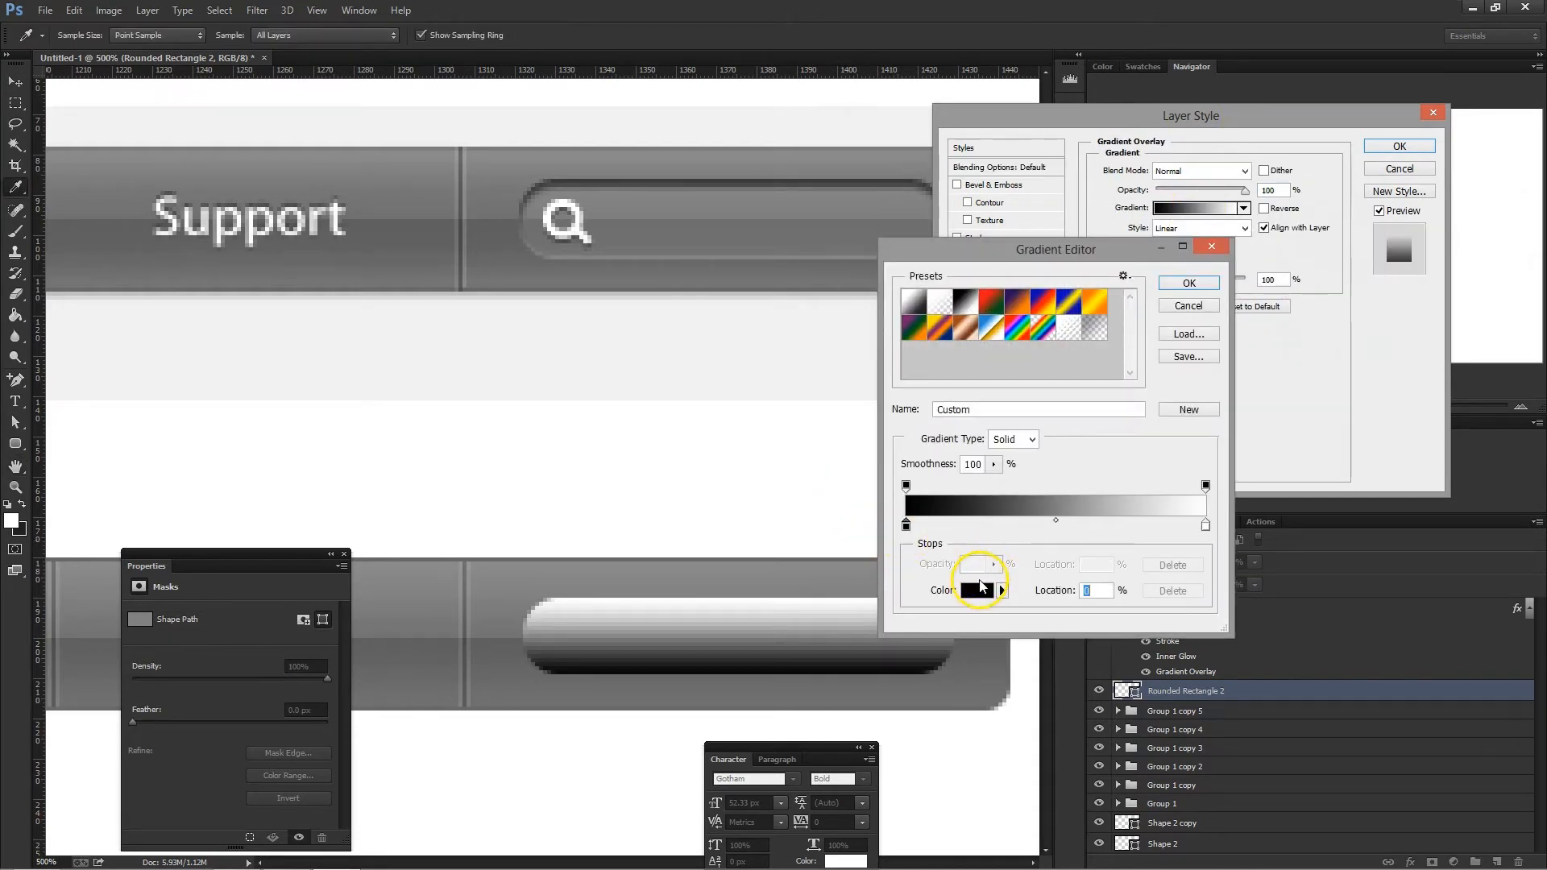
click(977, 590)
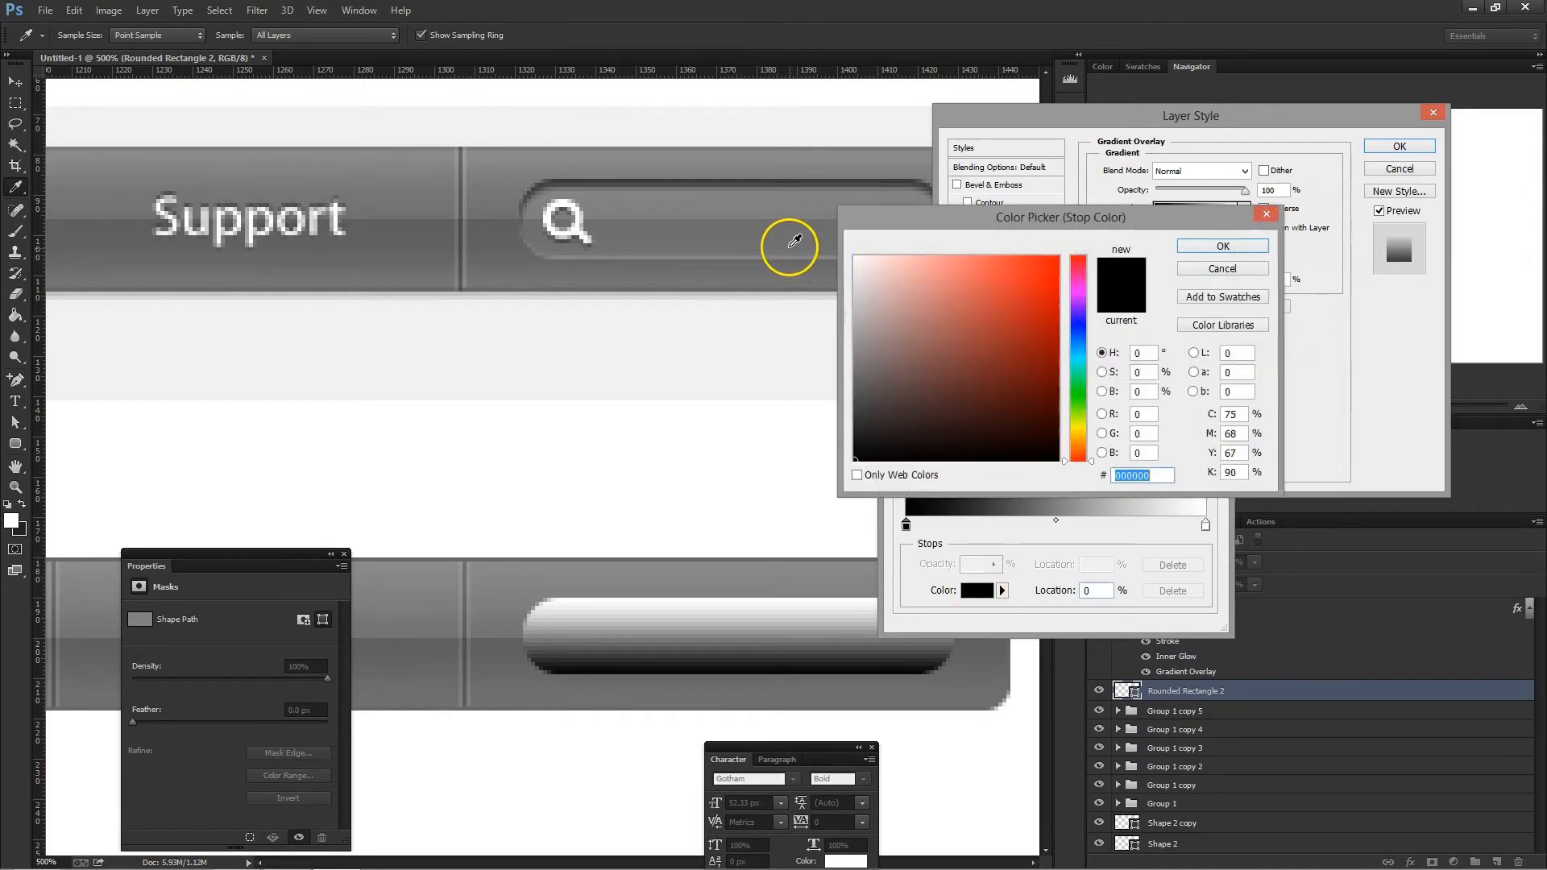
click(798, 243)
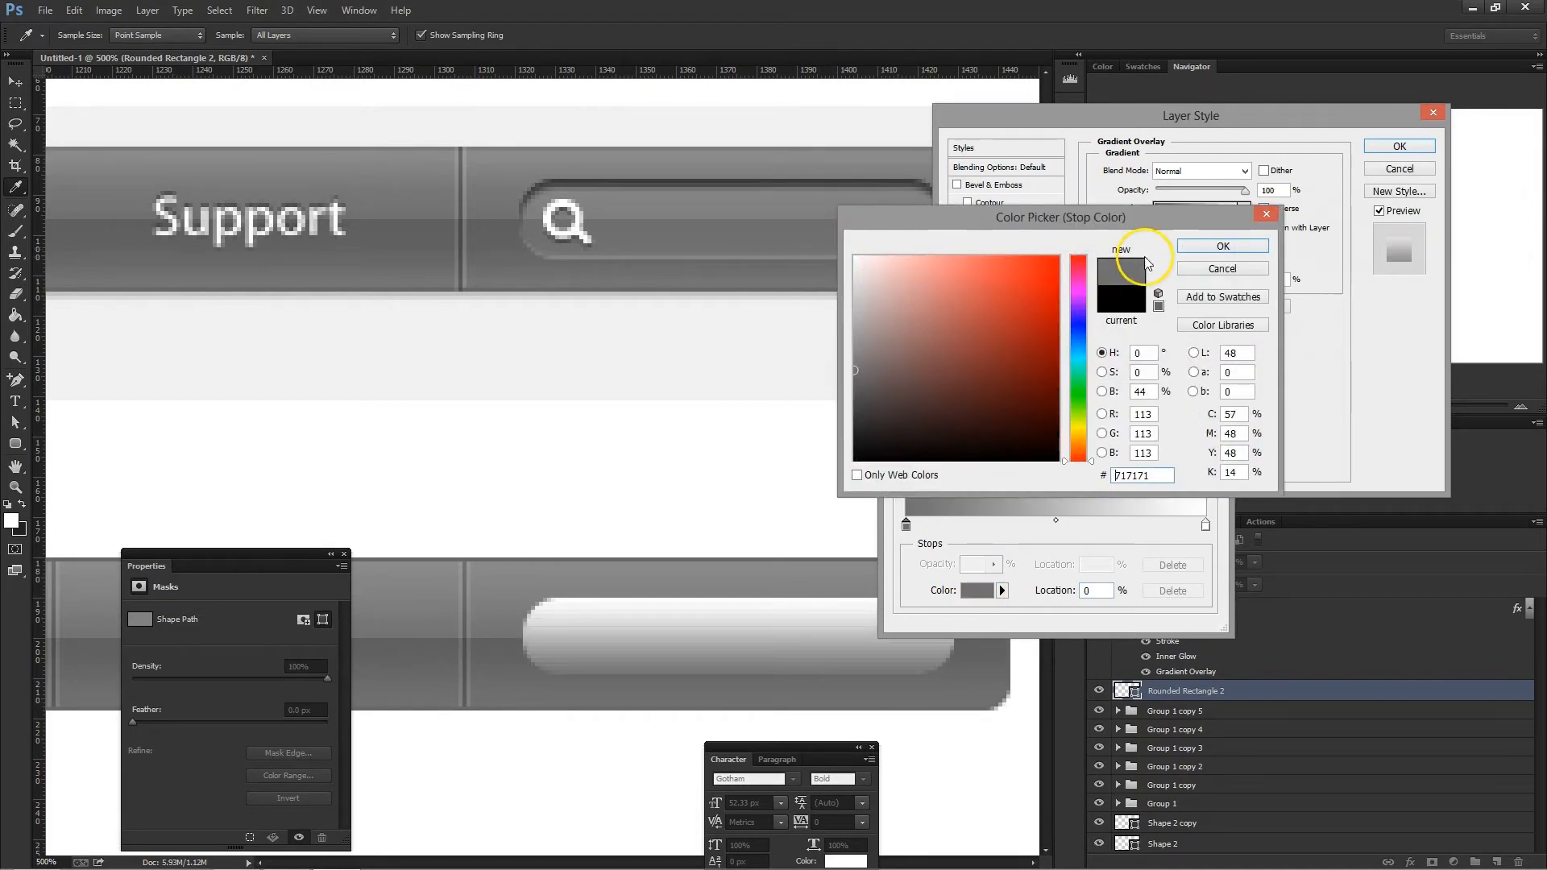
click(1228, 246)
- Add a middle gradient stop coloured 6e6e6e and a second at 52%, sampling their colours from the centre of the original search field
click(1055, 527)
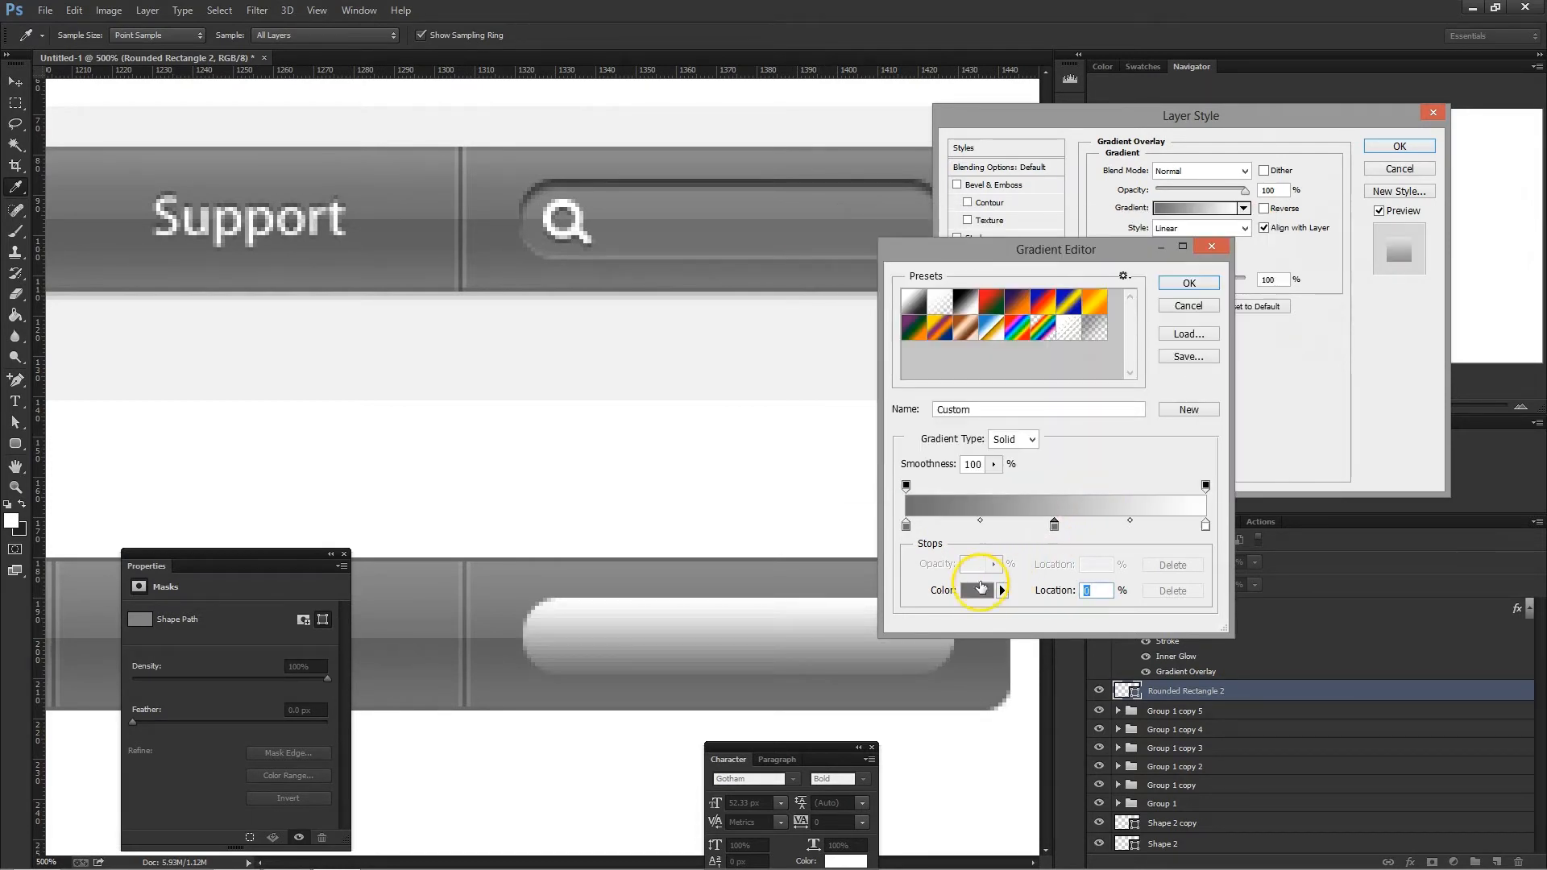
click(983, 590)
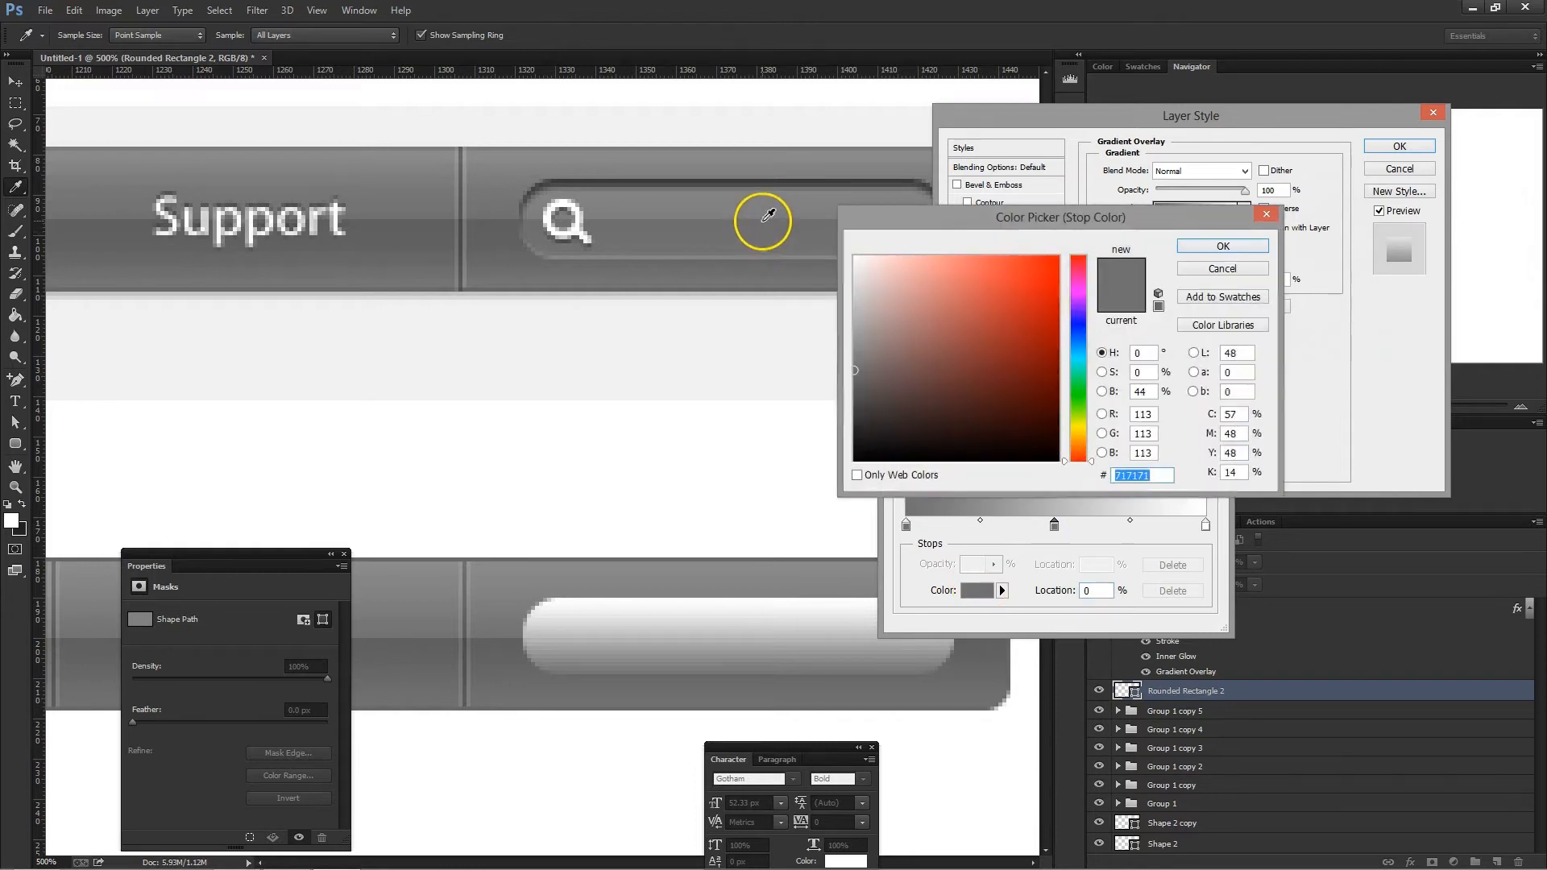
click(762, 221)
click(1222, 246)
click(978, 591)
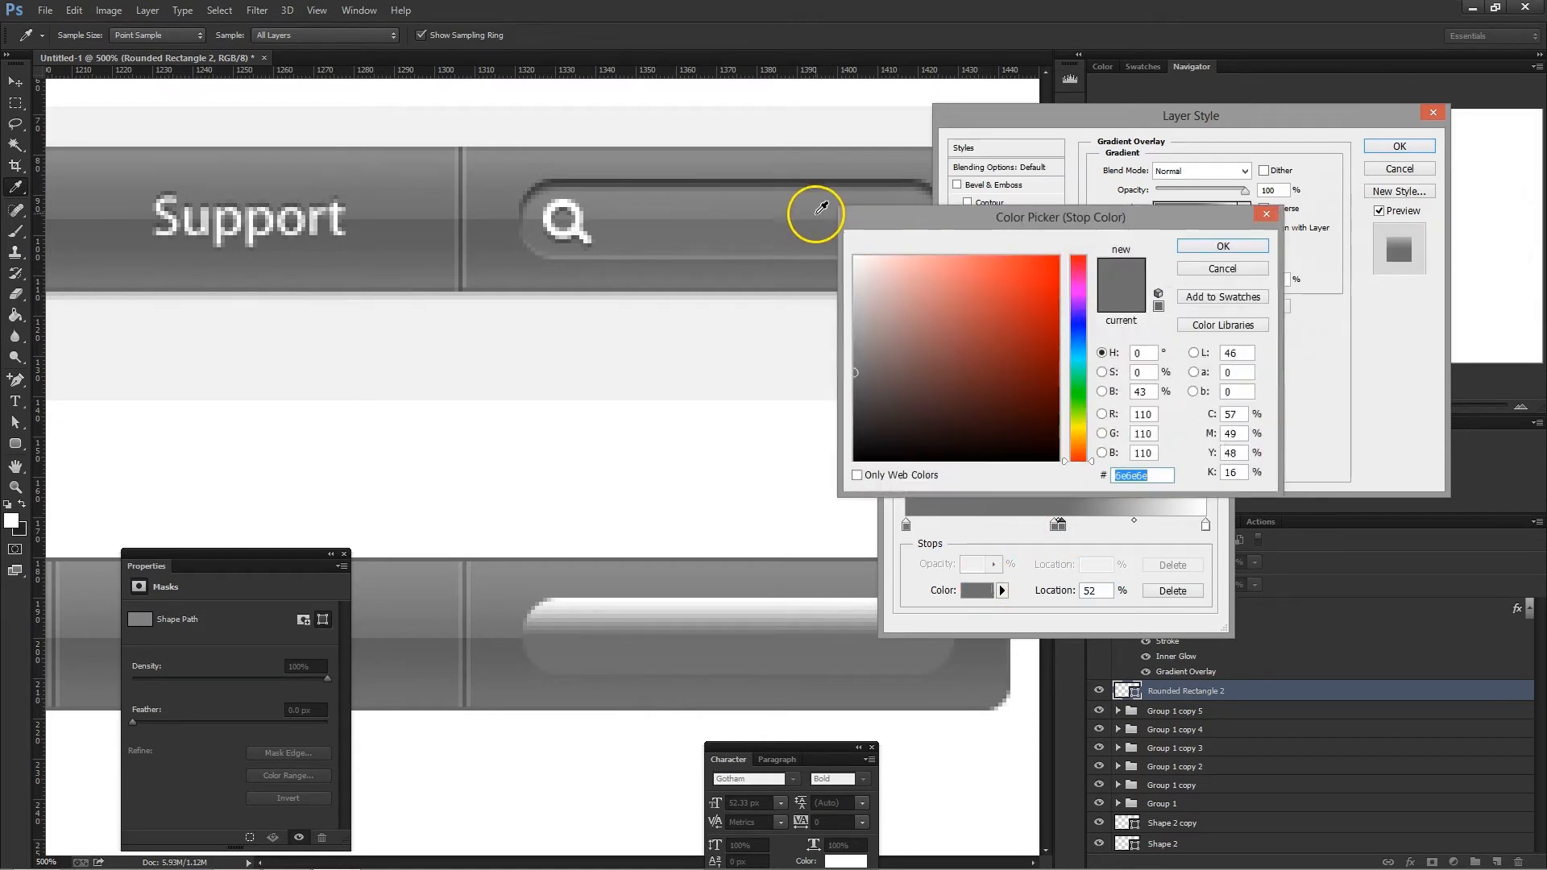
click(816, 213)
click(1222, 245)
- Set the gradient's 100% stop to 848484, sampled from the upper part of the original search field, and accept the gradient
click(1205, 524)
click(971, 592)
click(725, 192)
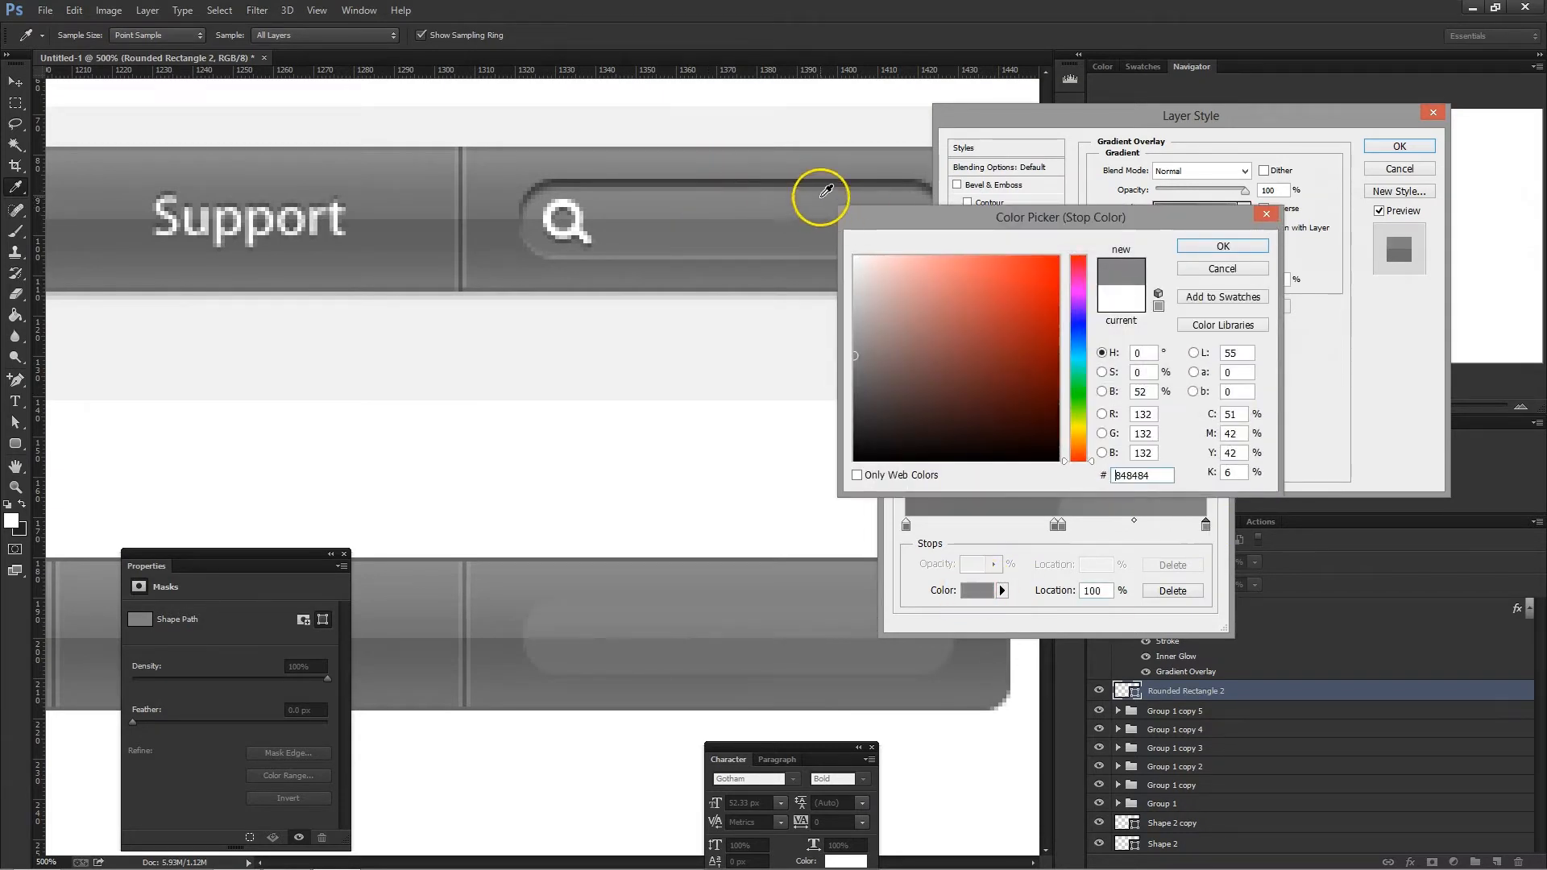
click(1219, 248)
click(1189, 284)
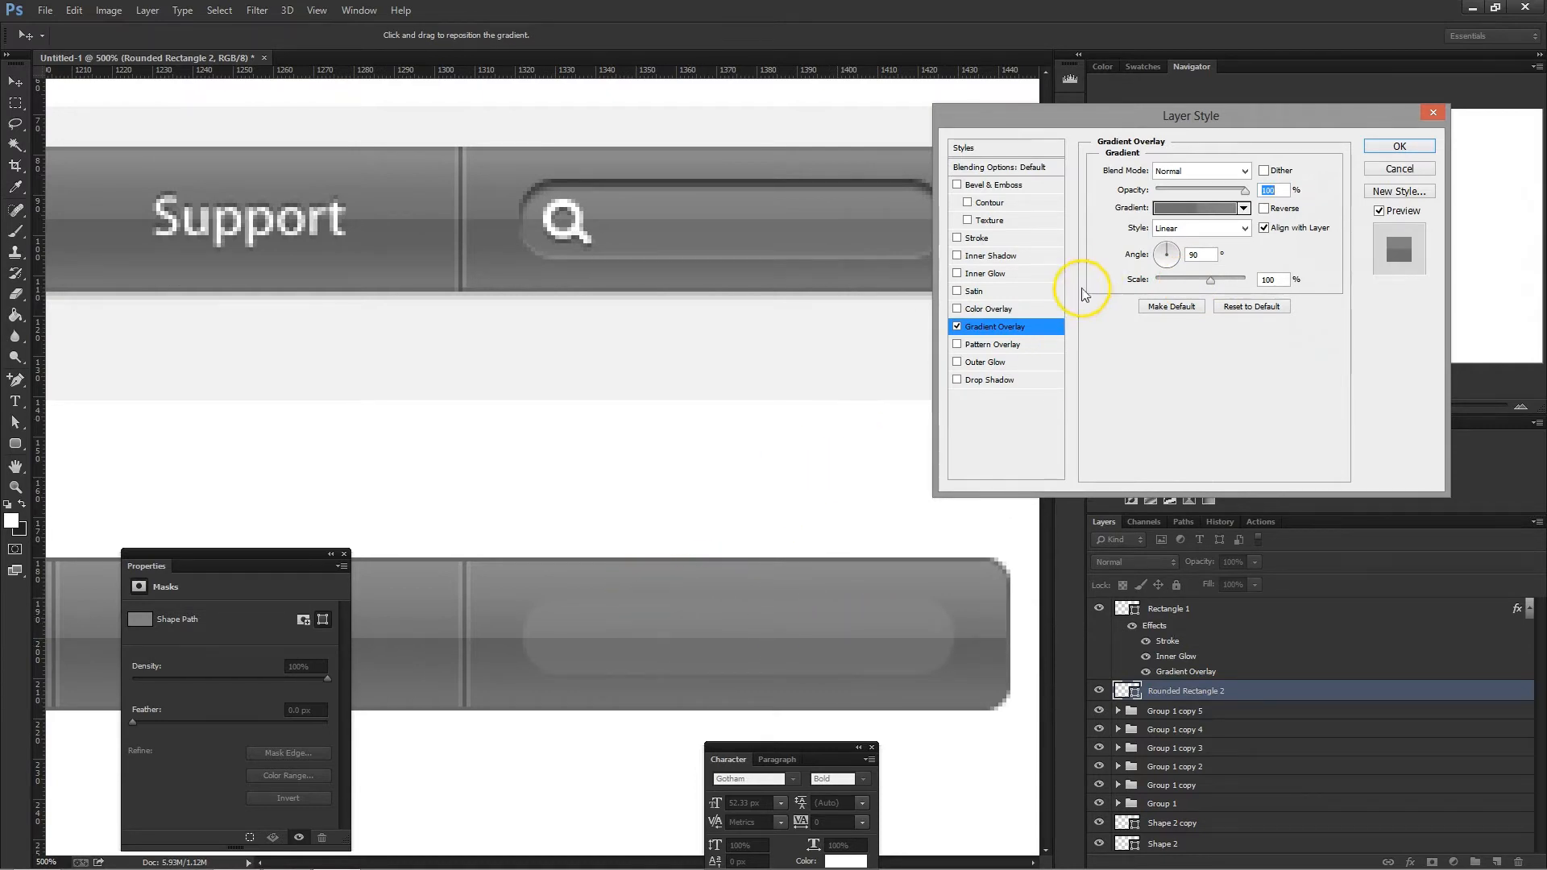
- Reopen the overlay gradient and shift the lighter of the two middle stops to 53%
click(1194, 208)
click(1055, 524)
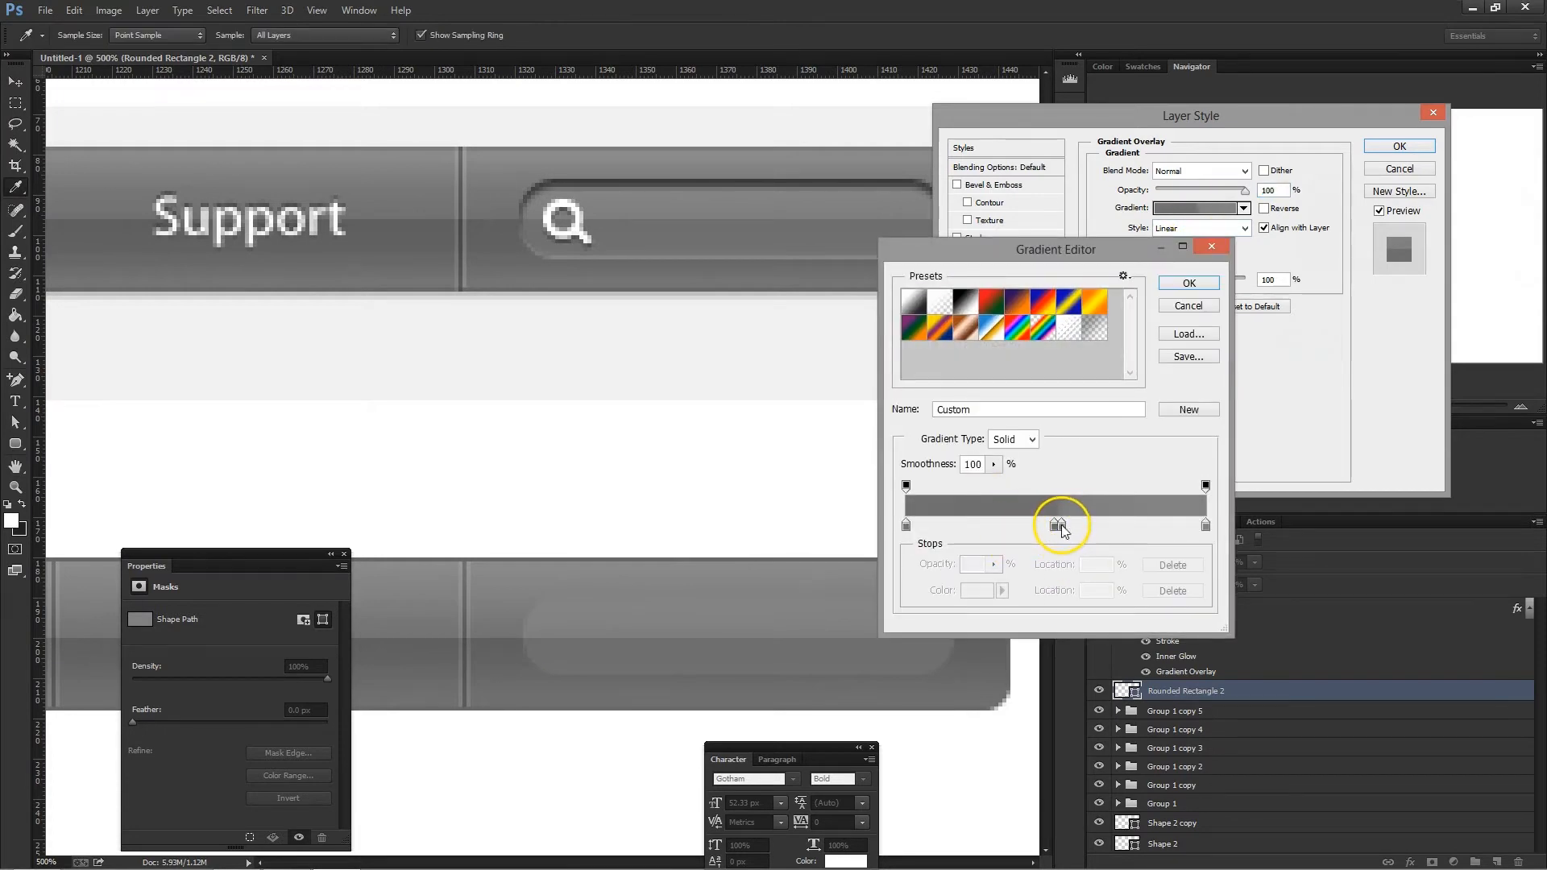
click(1072, 525)
key(Down)
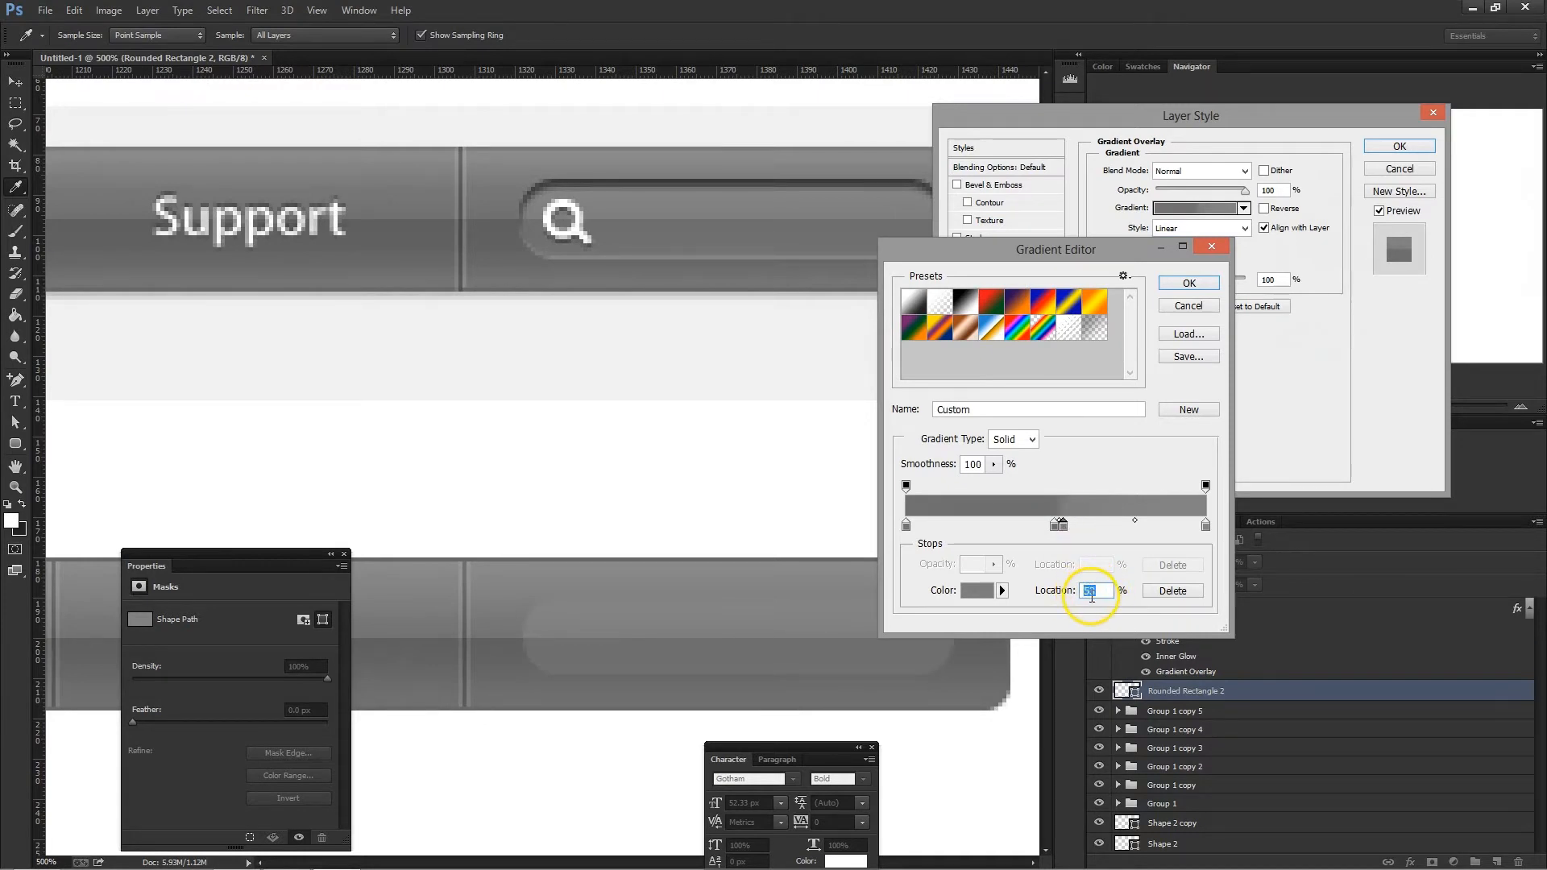
click(1187, 282)
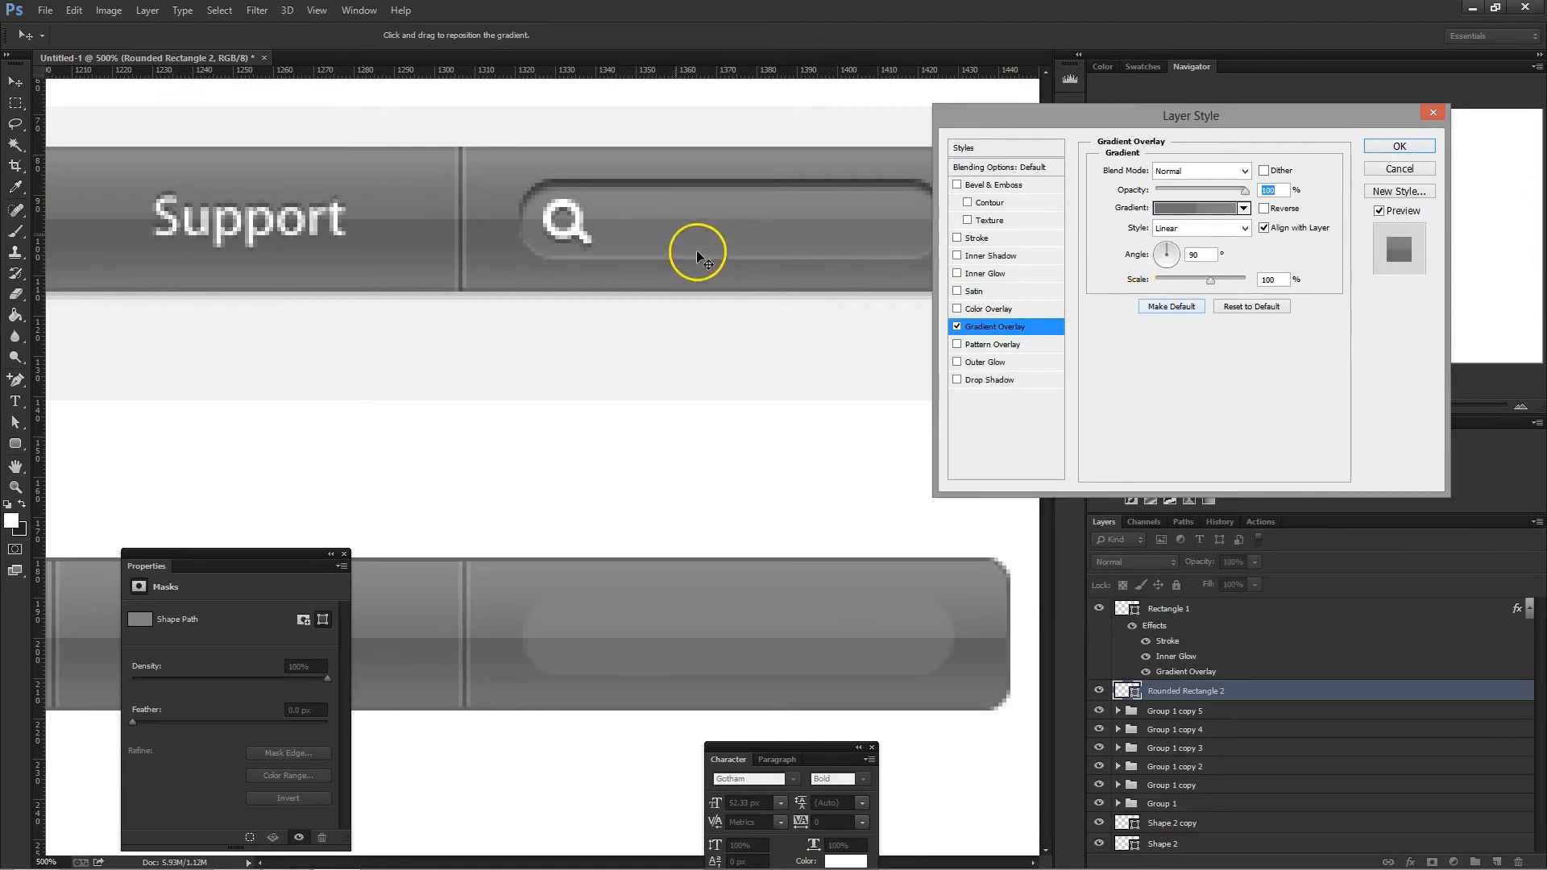
- Add a smooth Inner Bevel to the search field shape and set the bevel size to 2 px
click(1015, 192)
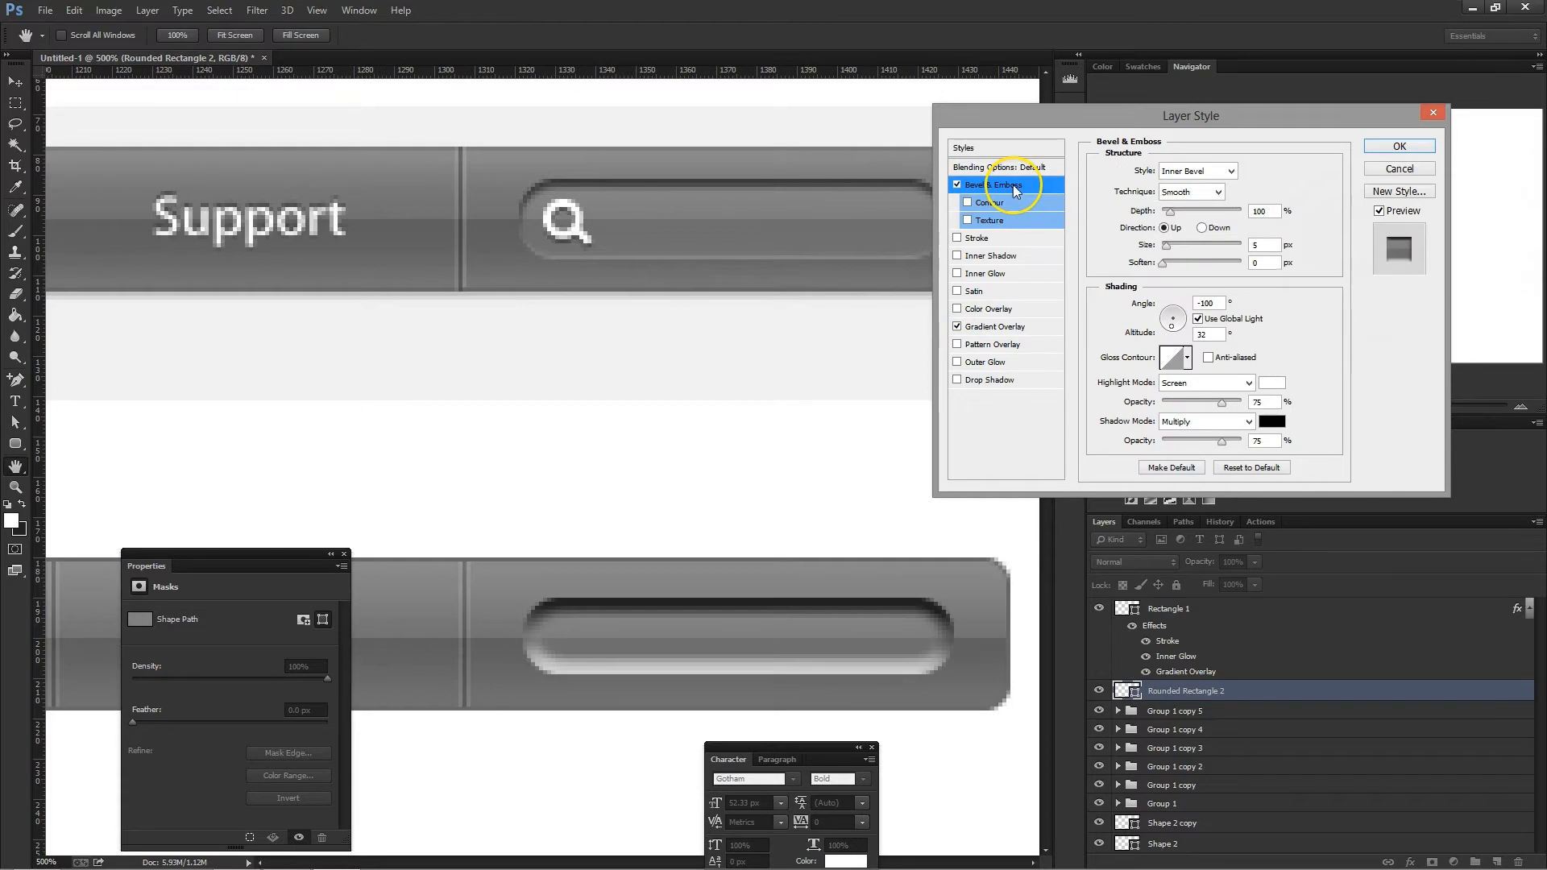
drag(1259, 123, 1181, 215)
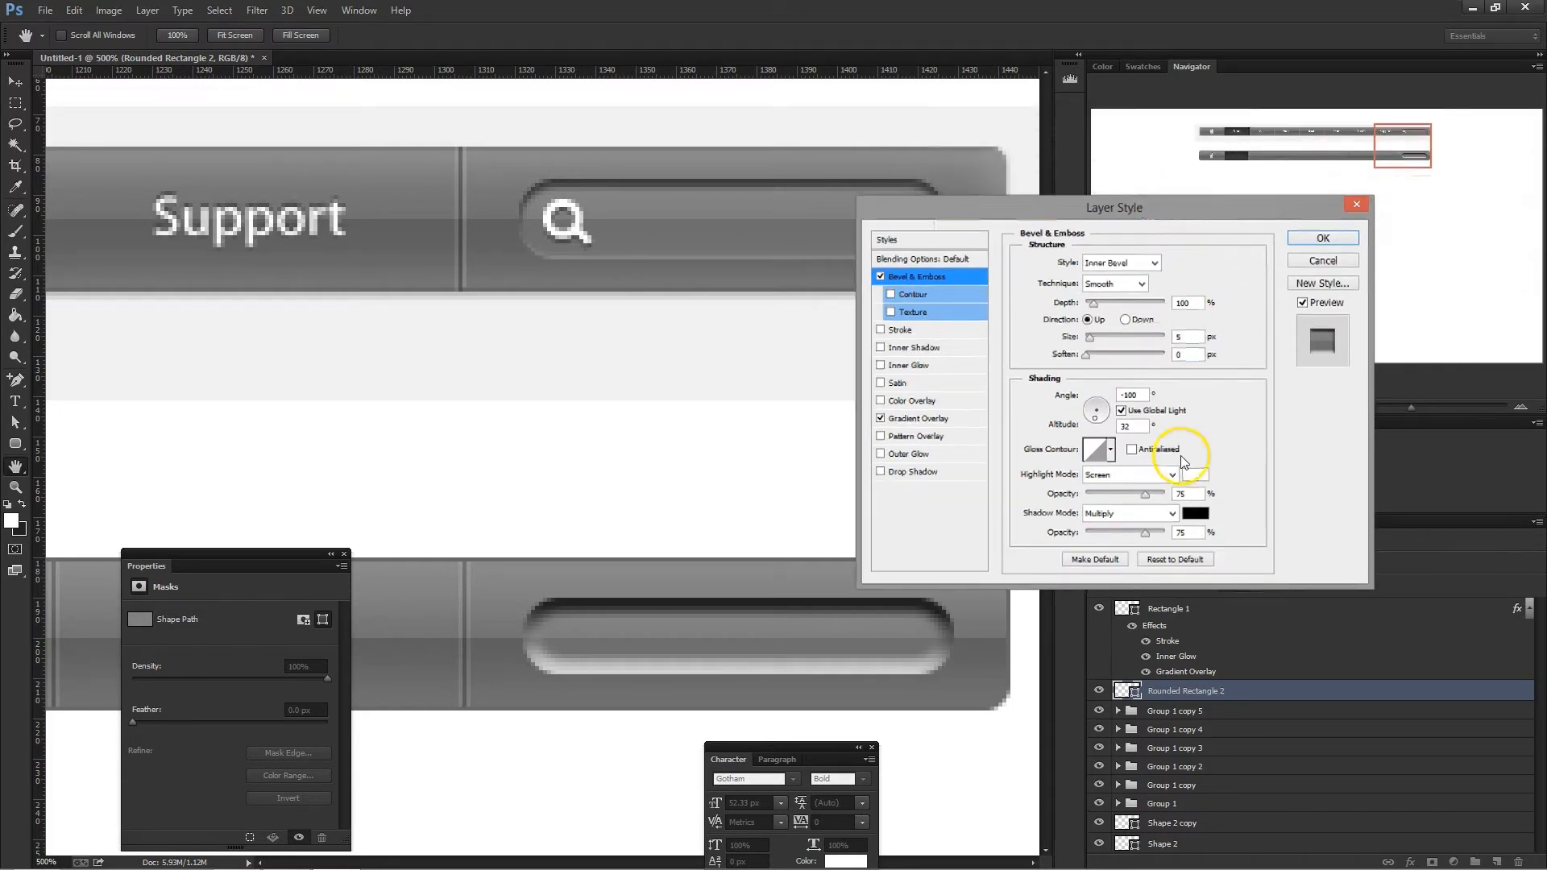
double_click(1188, 337)
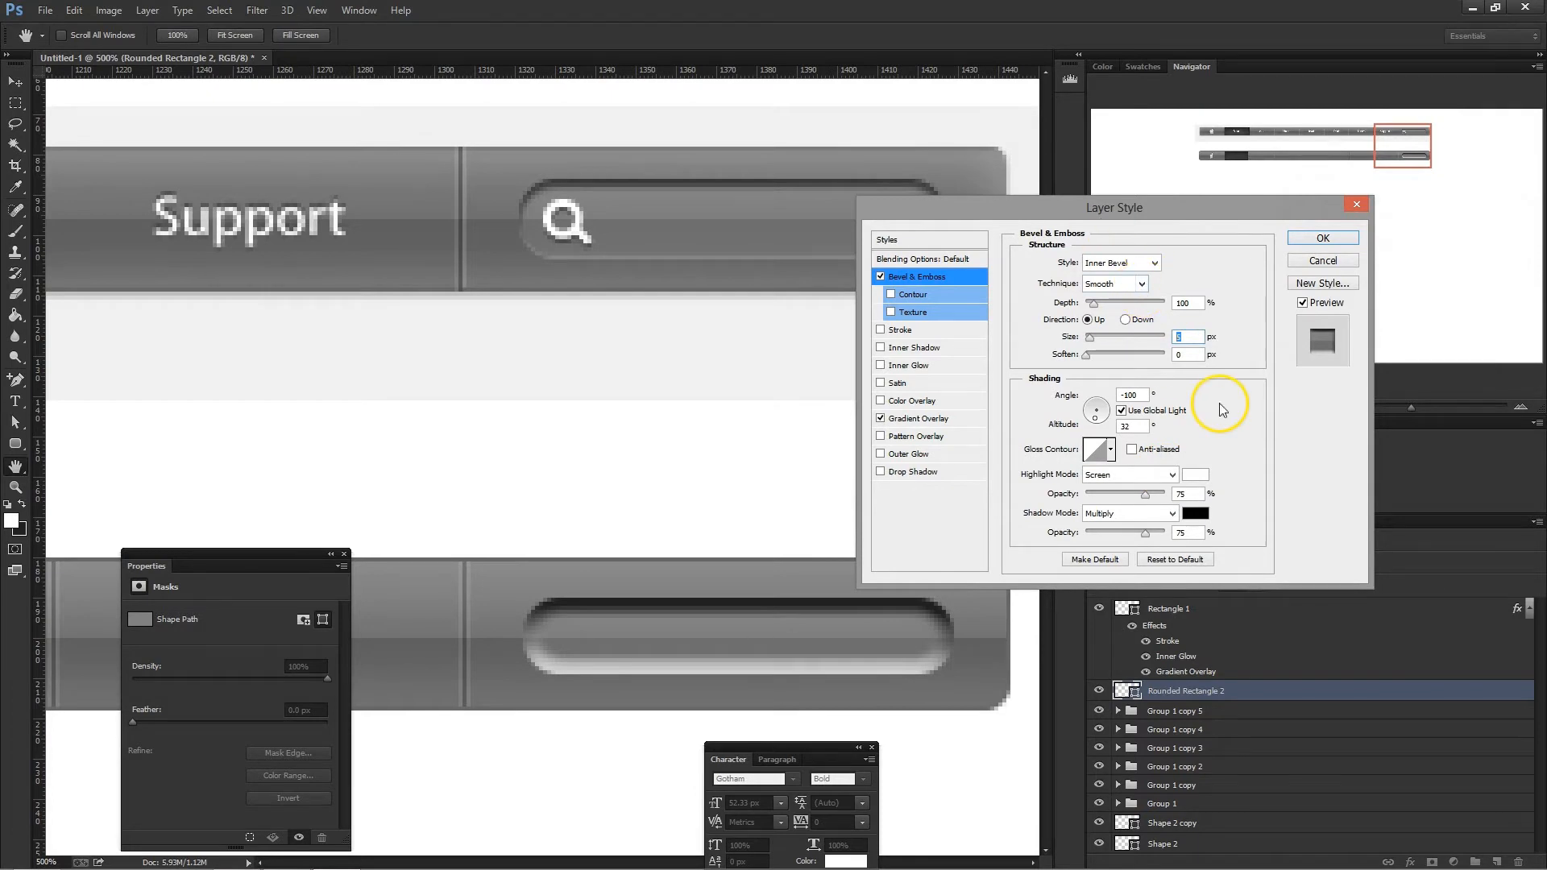
text(2)
click(1120, 208)
drag(1132, 209, 1111, 268)
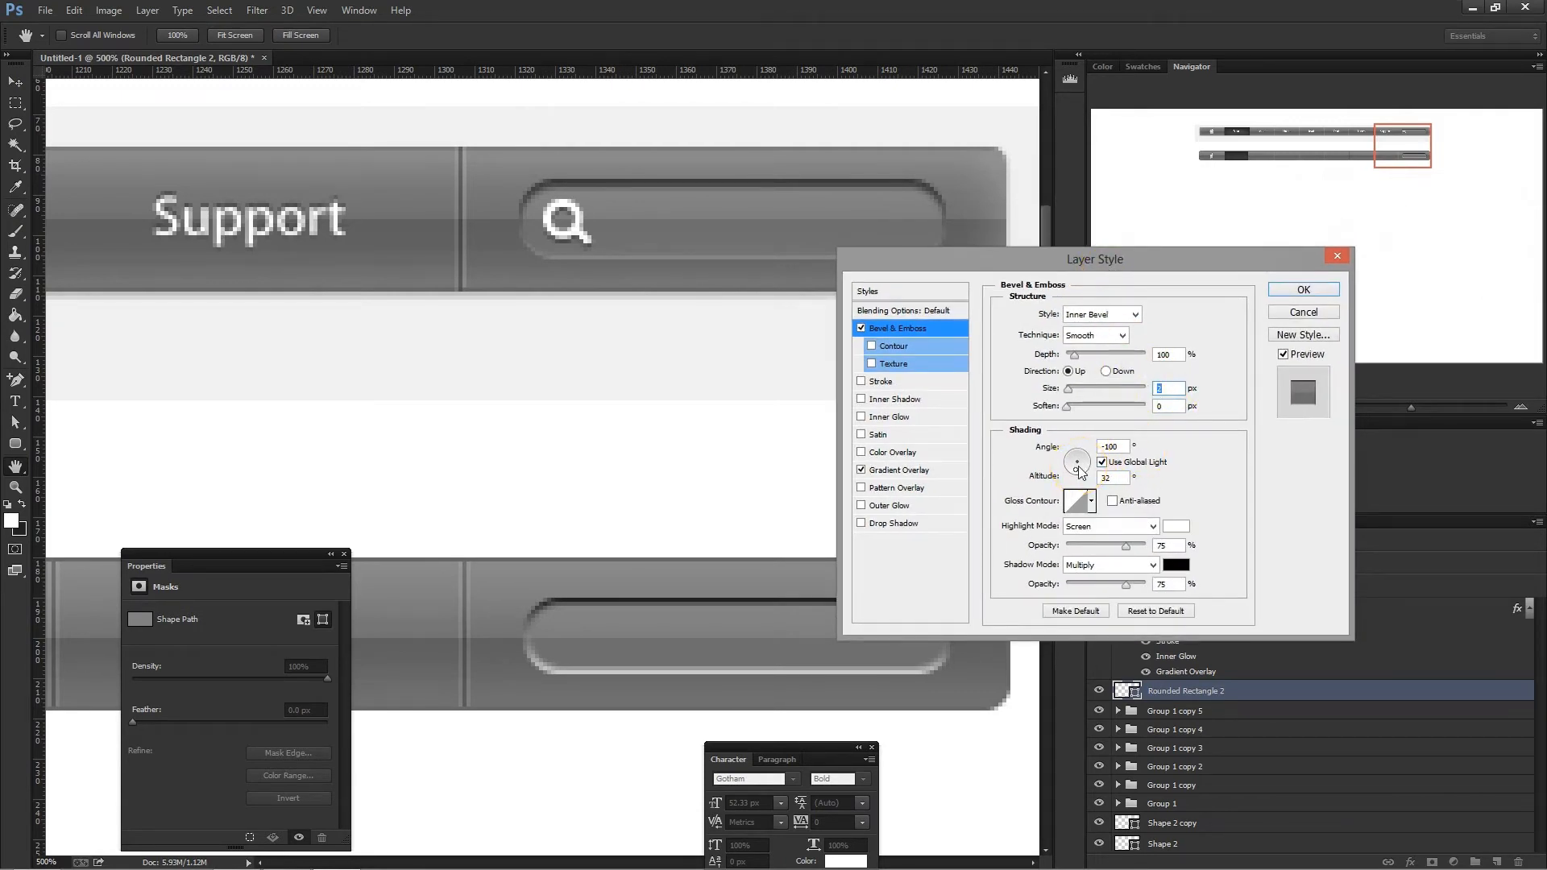
- Turn off global light for the search field's bevel and set its angle to -67°, altitude to 48° and depth to 72%
click(1117, 464)
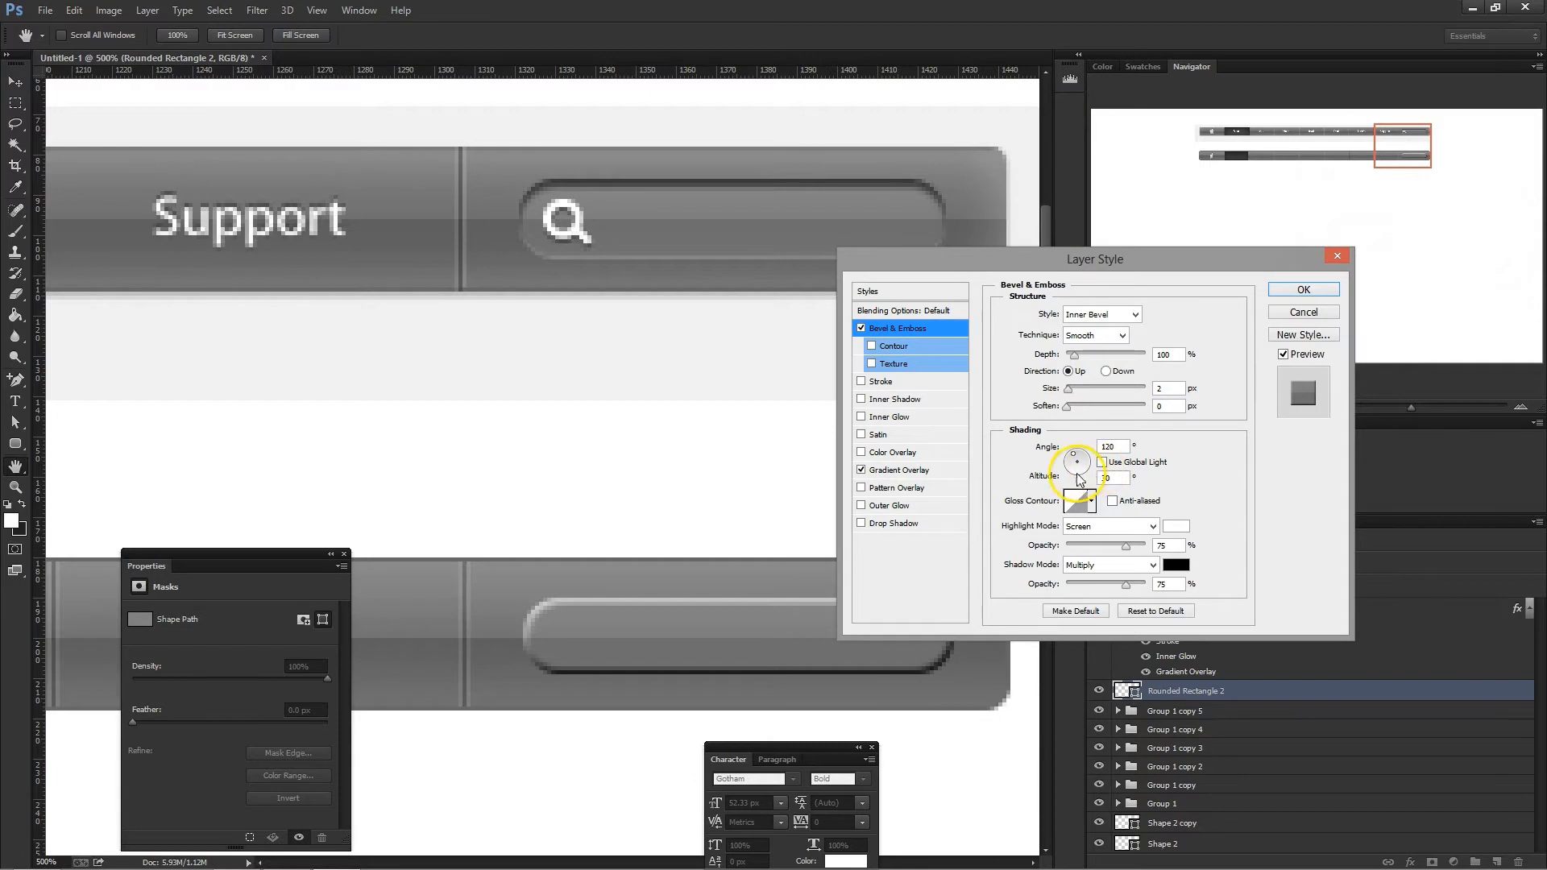
click(1081, 468)
drag(1082, 473, 1082, 475)
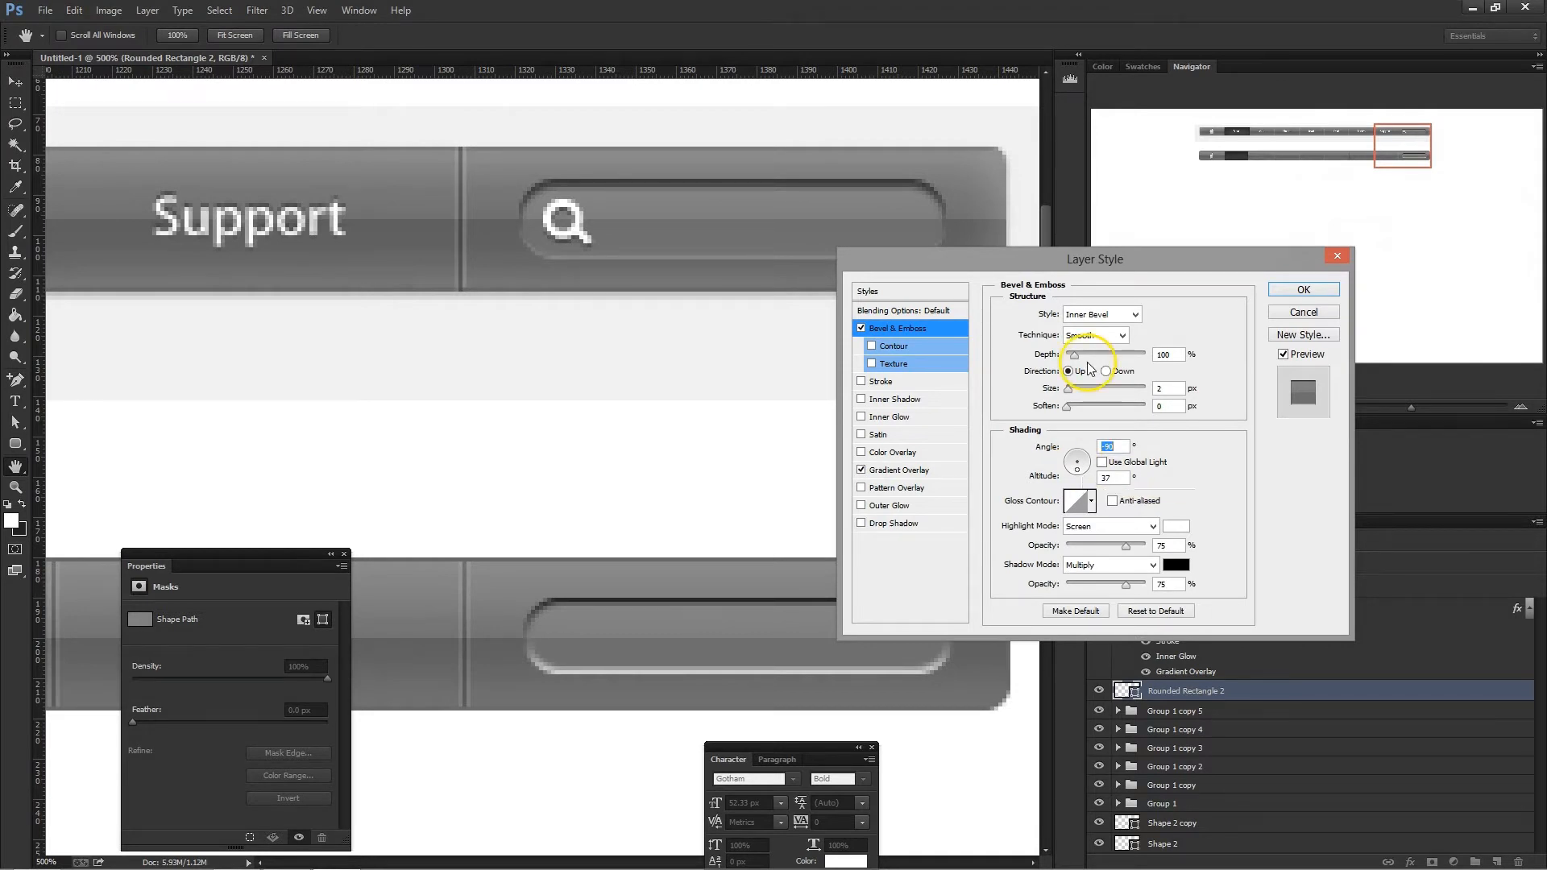
drag(1079, 360, 1085, 362)
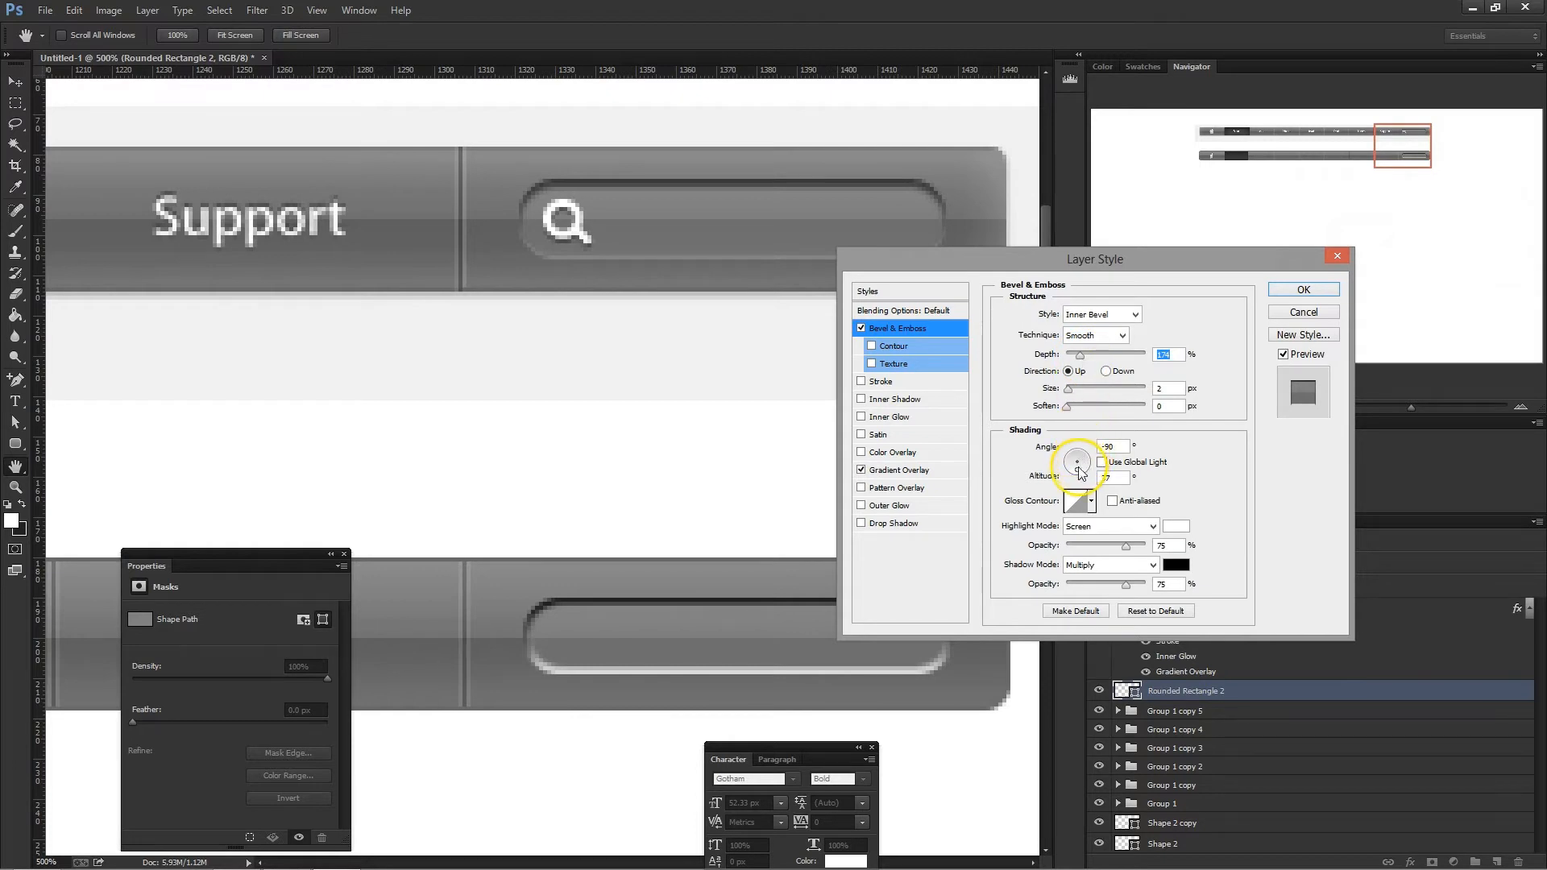
drag(1080, 466, 1082, 470)
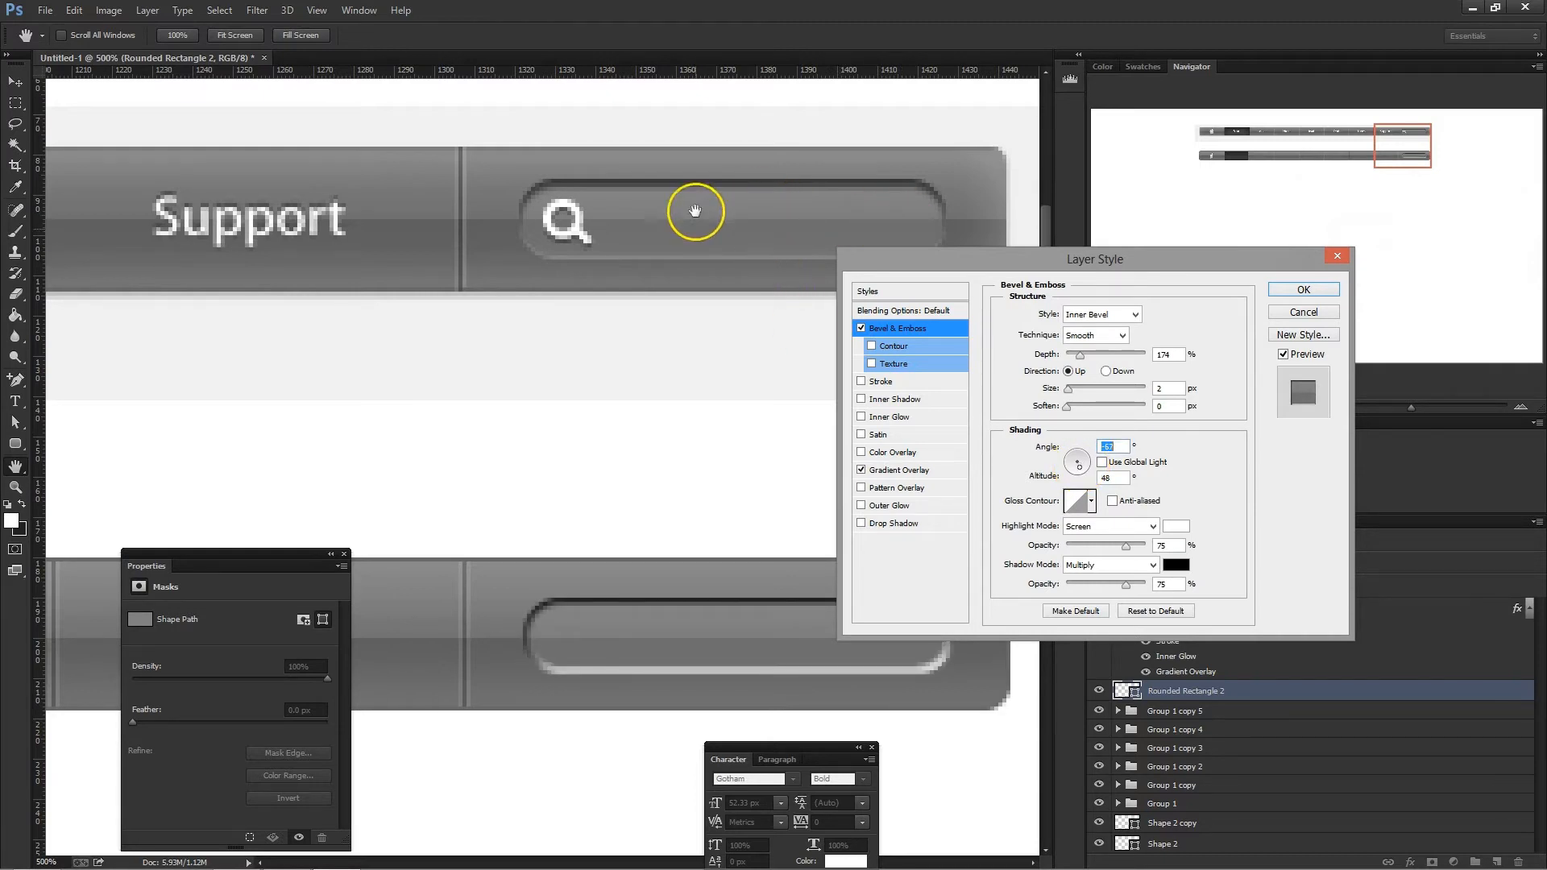
drag(1077, 358, 1074, 359)
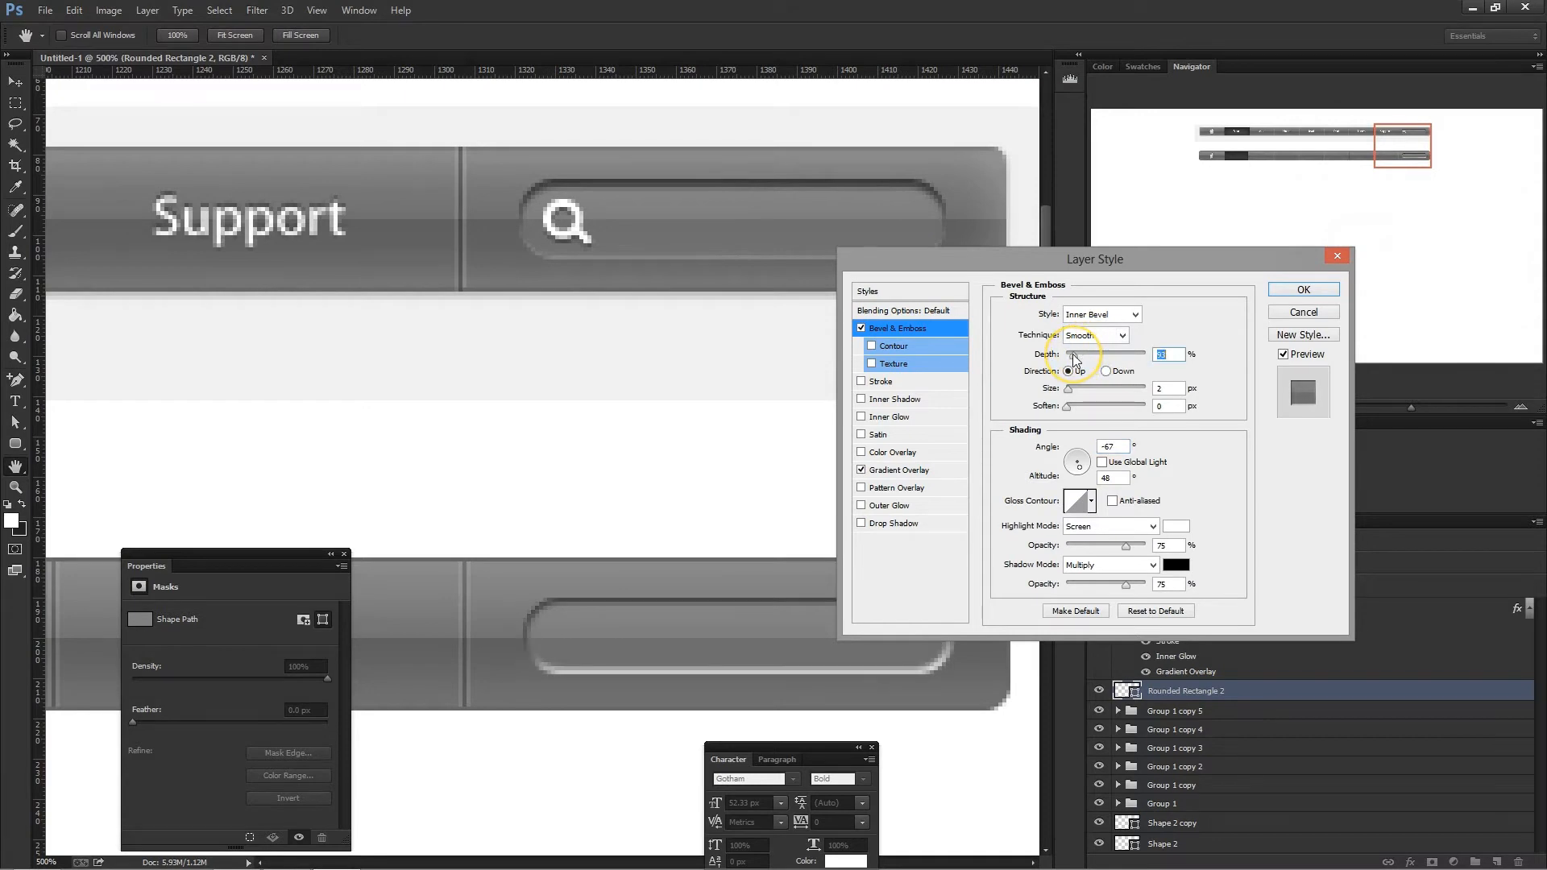
- Set the bevel's highlight opacity to 30% and shadow opacity to 100%, with the light at -54° and 42° altitude
drag(1110, 265, 1146, 214)
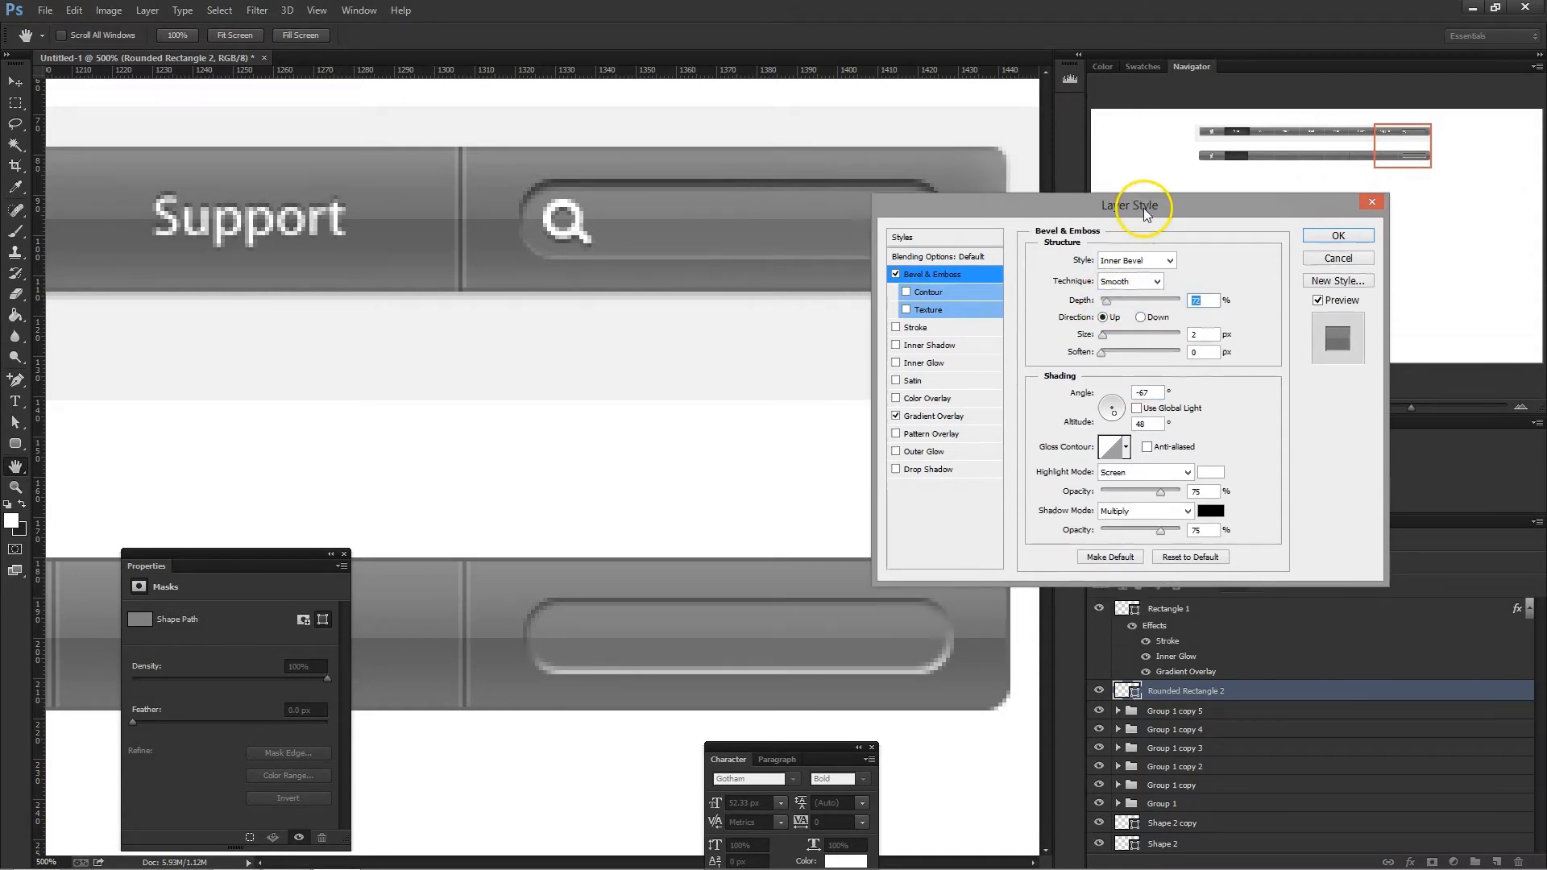
double_click(1208, 490)
text(3)
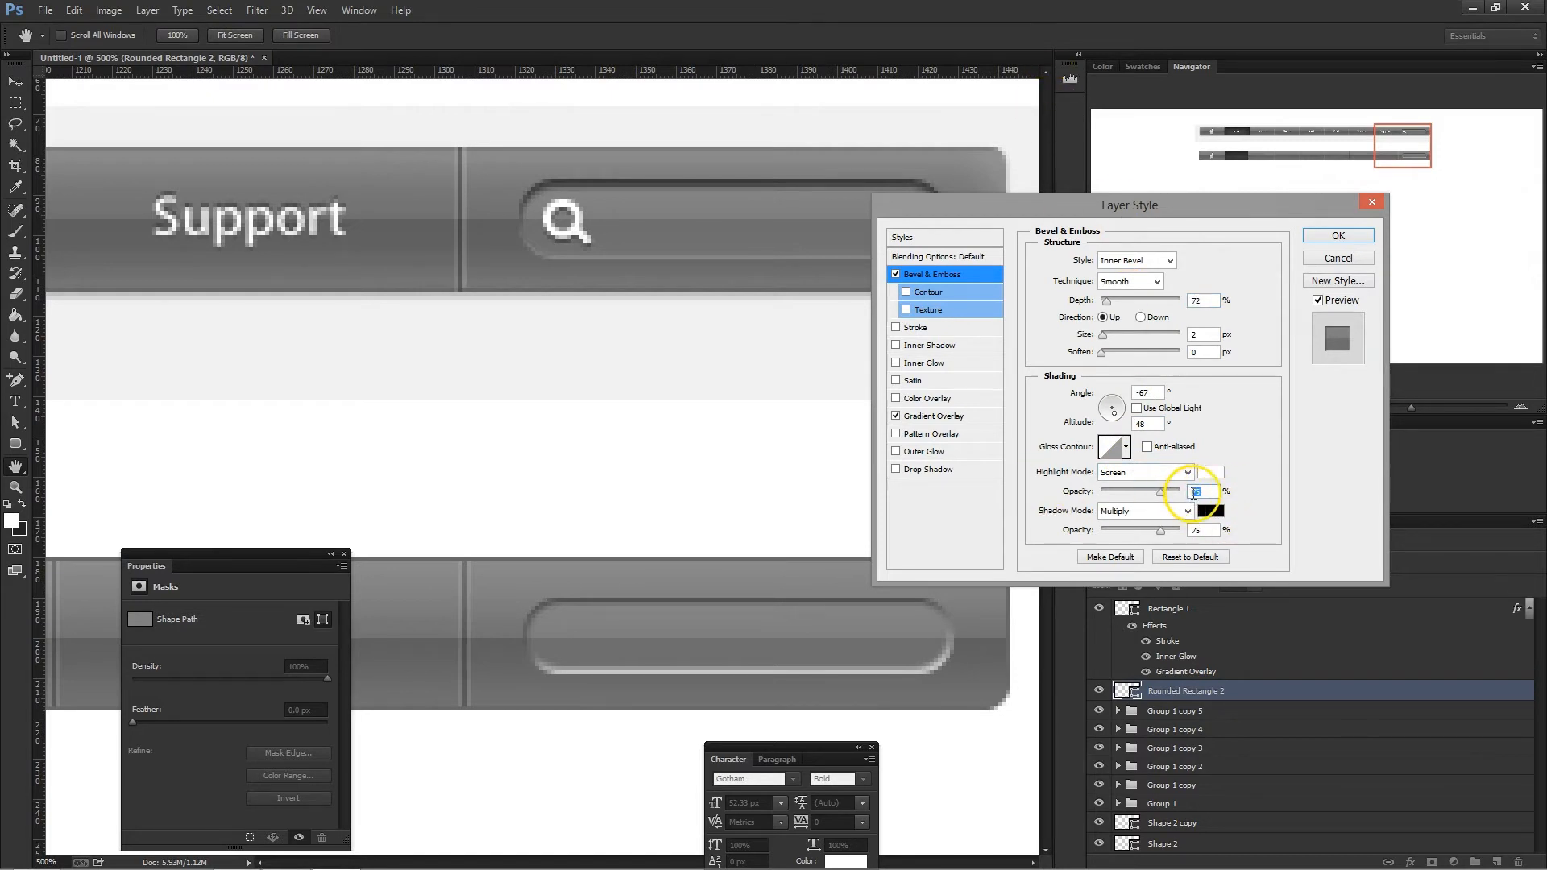
text(0)
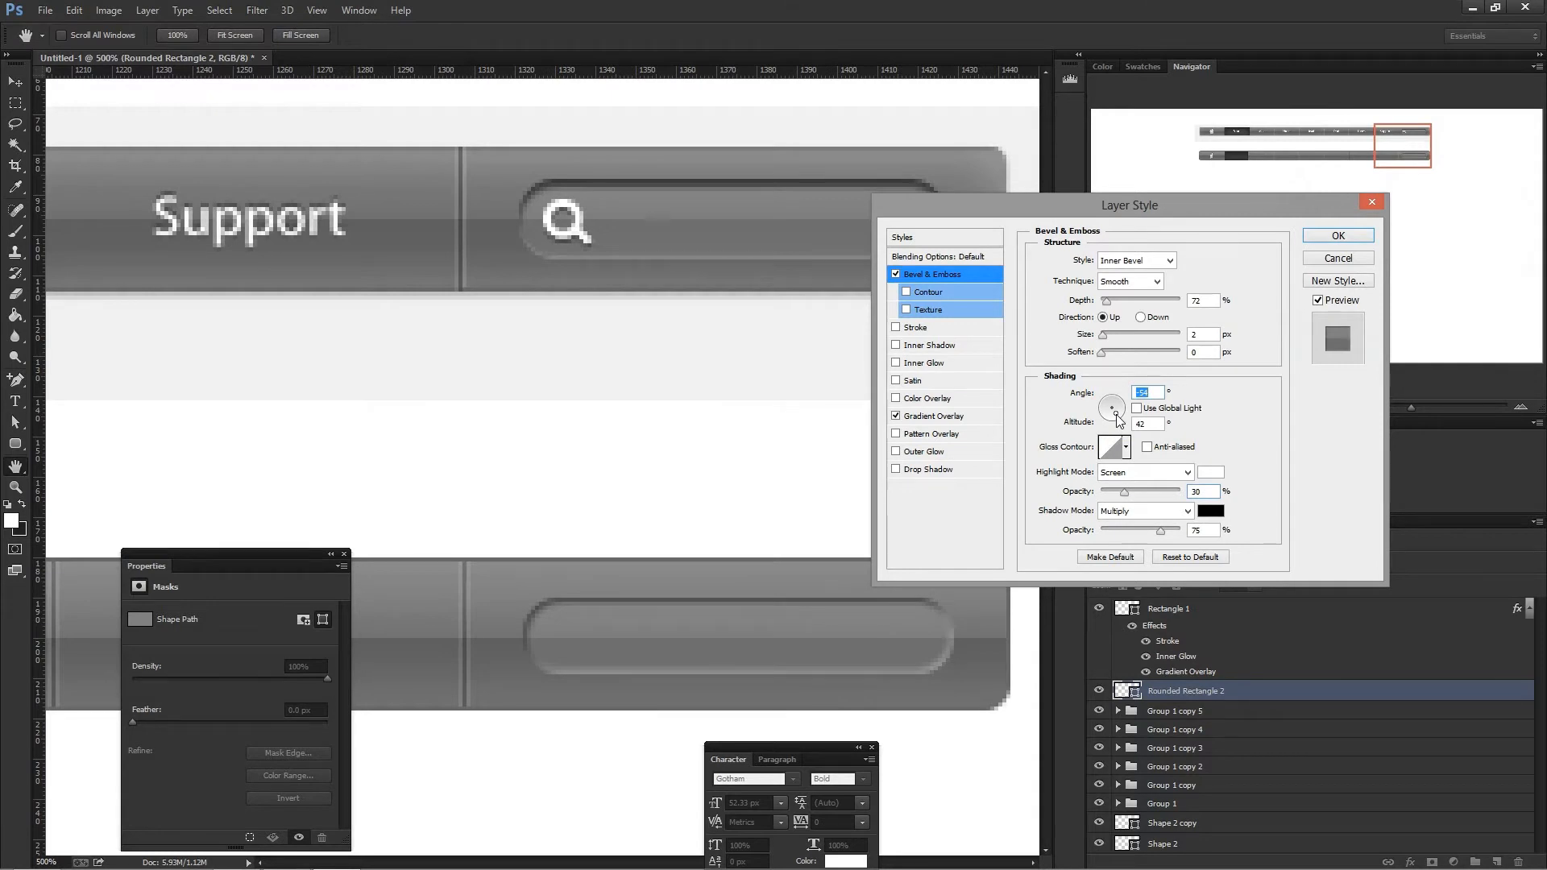
drag(1160, 530, 1178, 532)
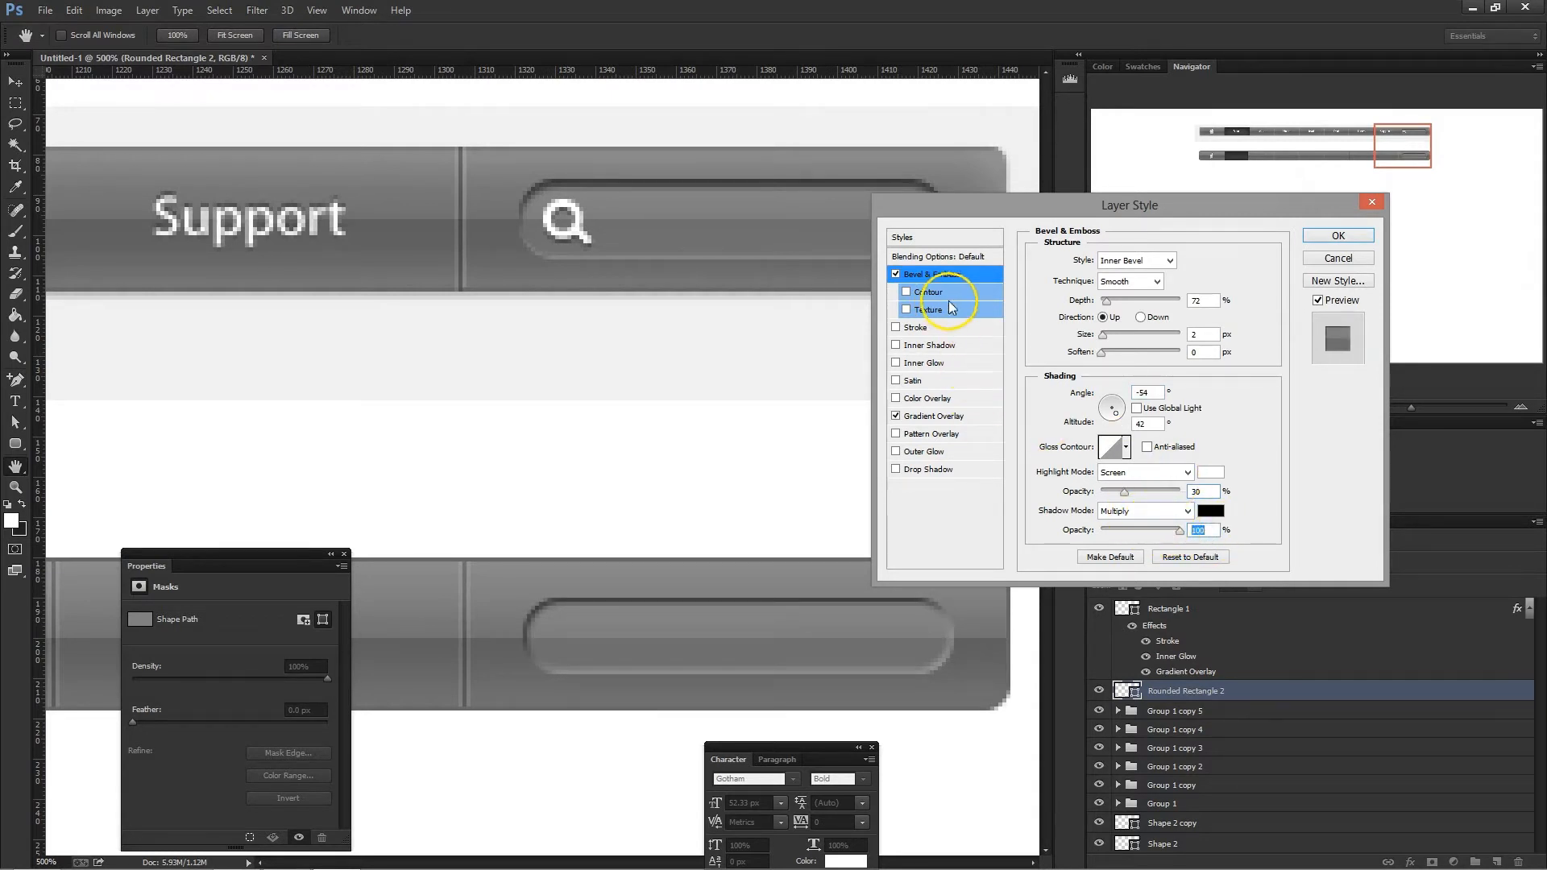
- Refine the bevel to a -58° light angle, 1 px size and 52% depth
drag(1081, 201, 1133, 178)
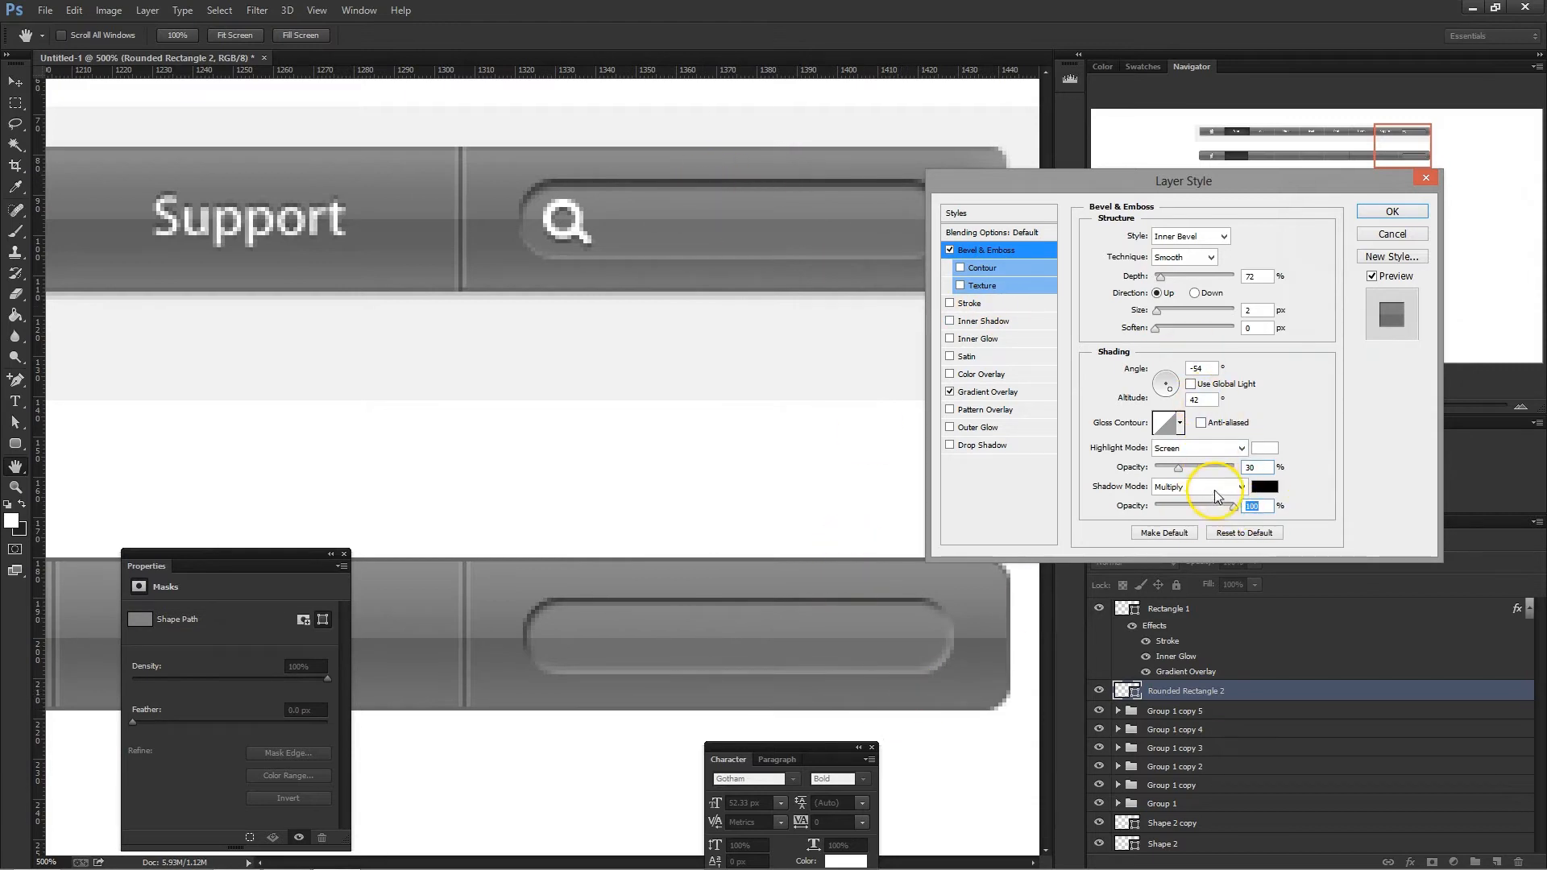
double_click(1254, 310)
text(1)
click(1260, 277)
drag(1173, 277, 1174, 276)
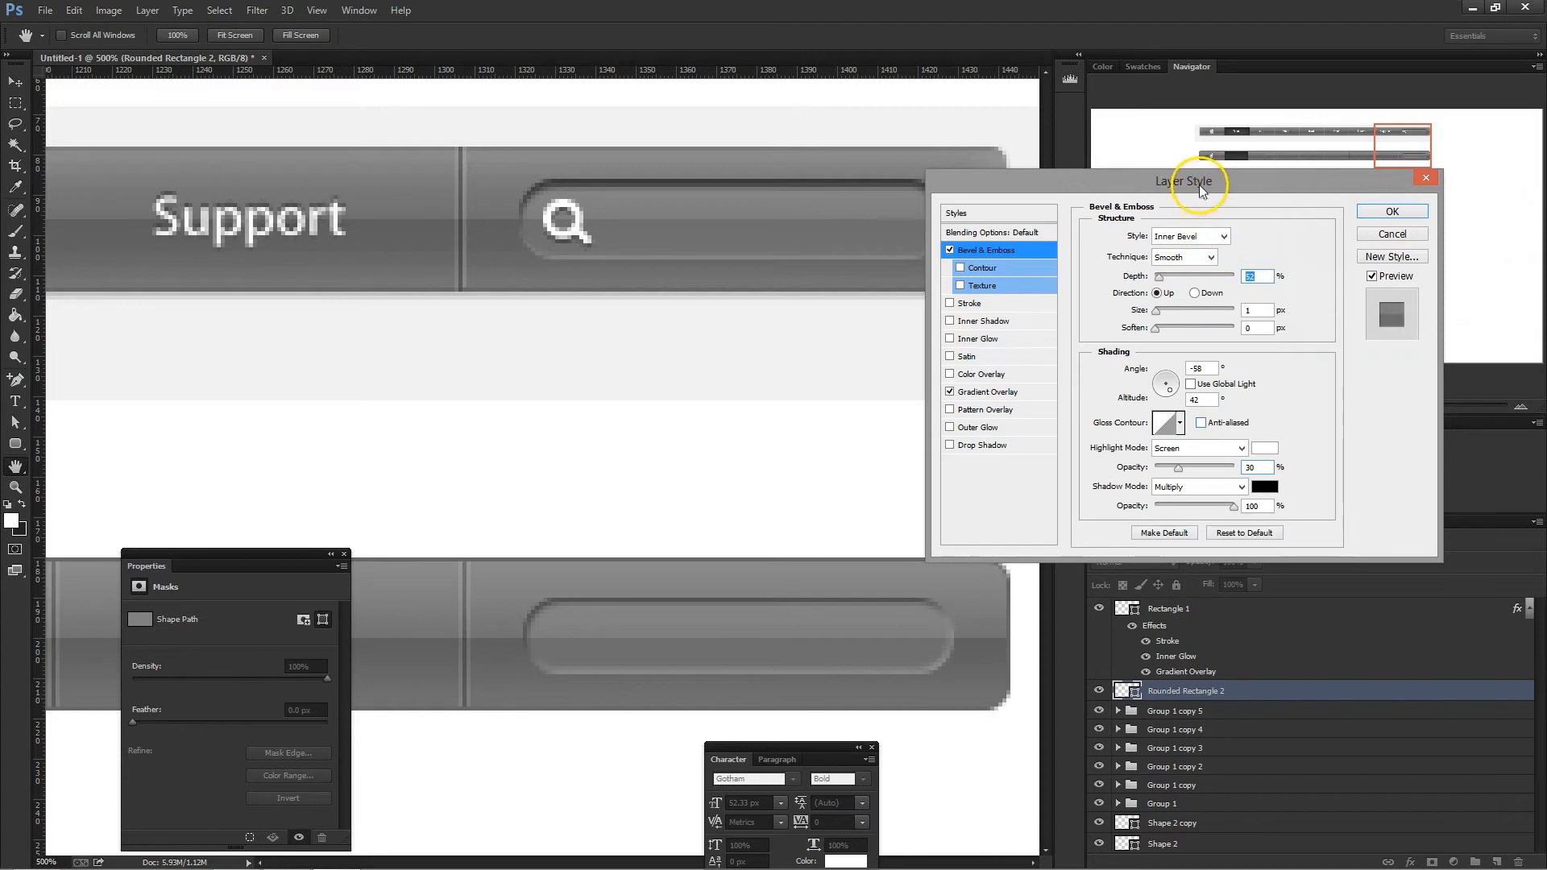
- Add an Inner Shadow to the search field that ignores global light, at a 120° angle
drag(1201, 186, 1119, 189)
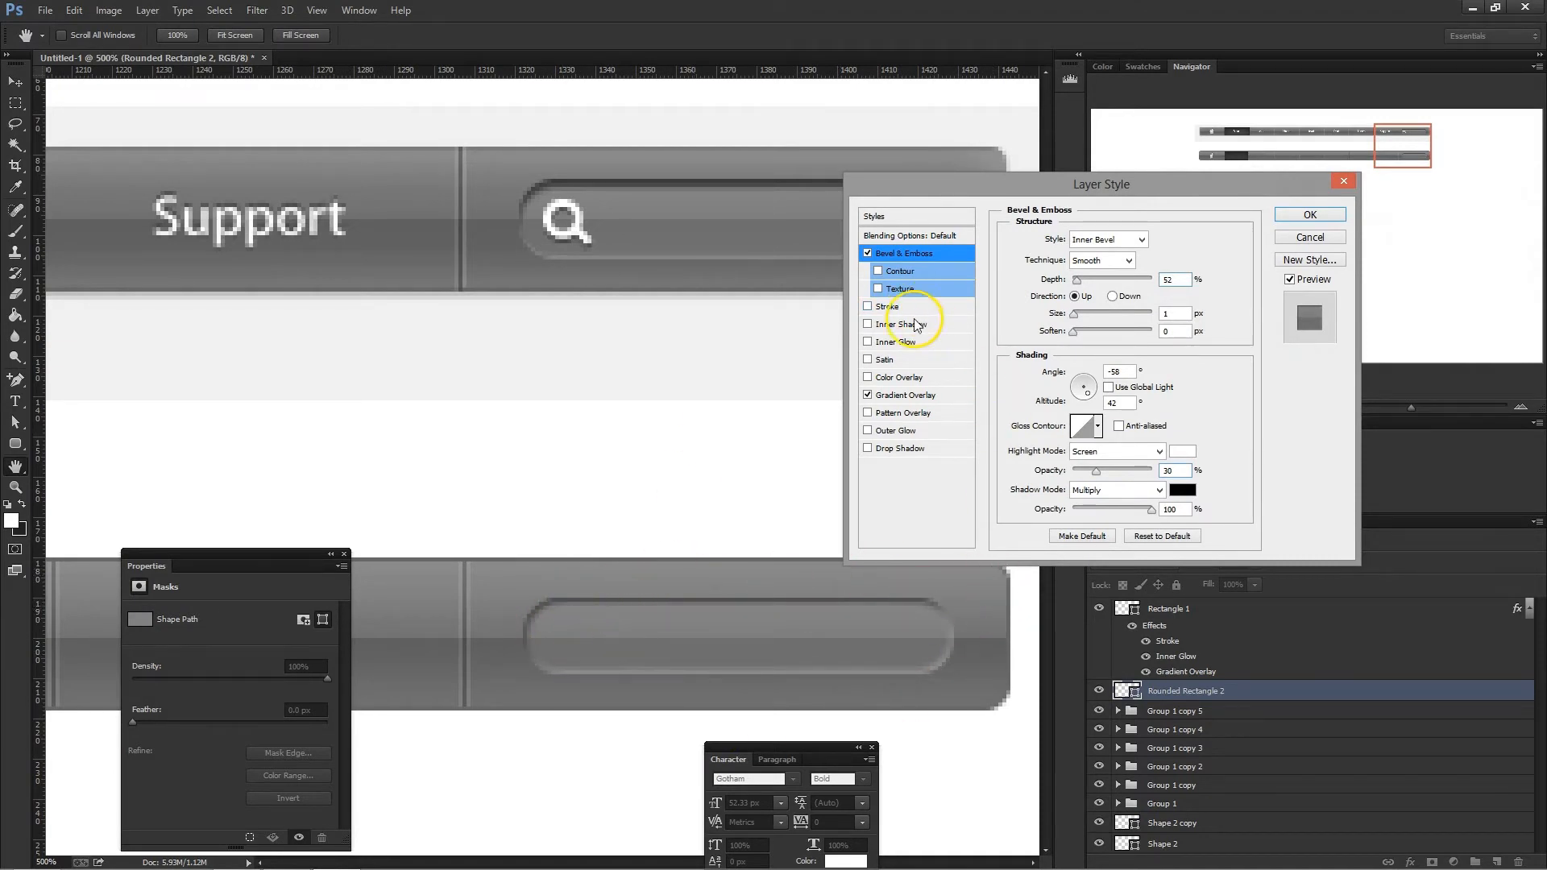
click(902, 324)
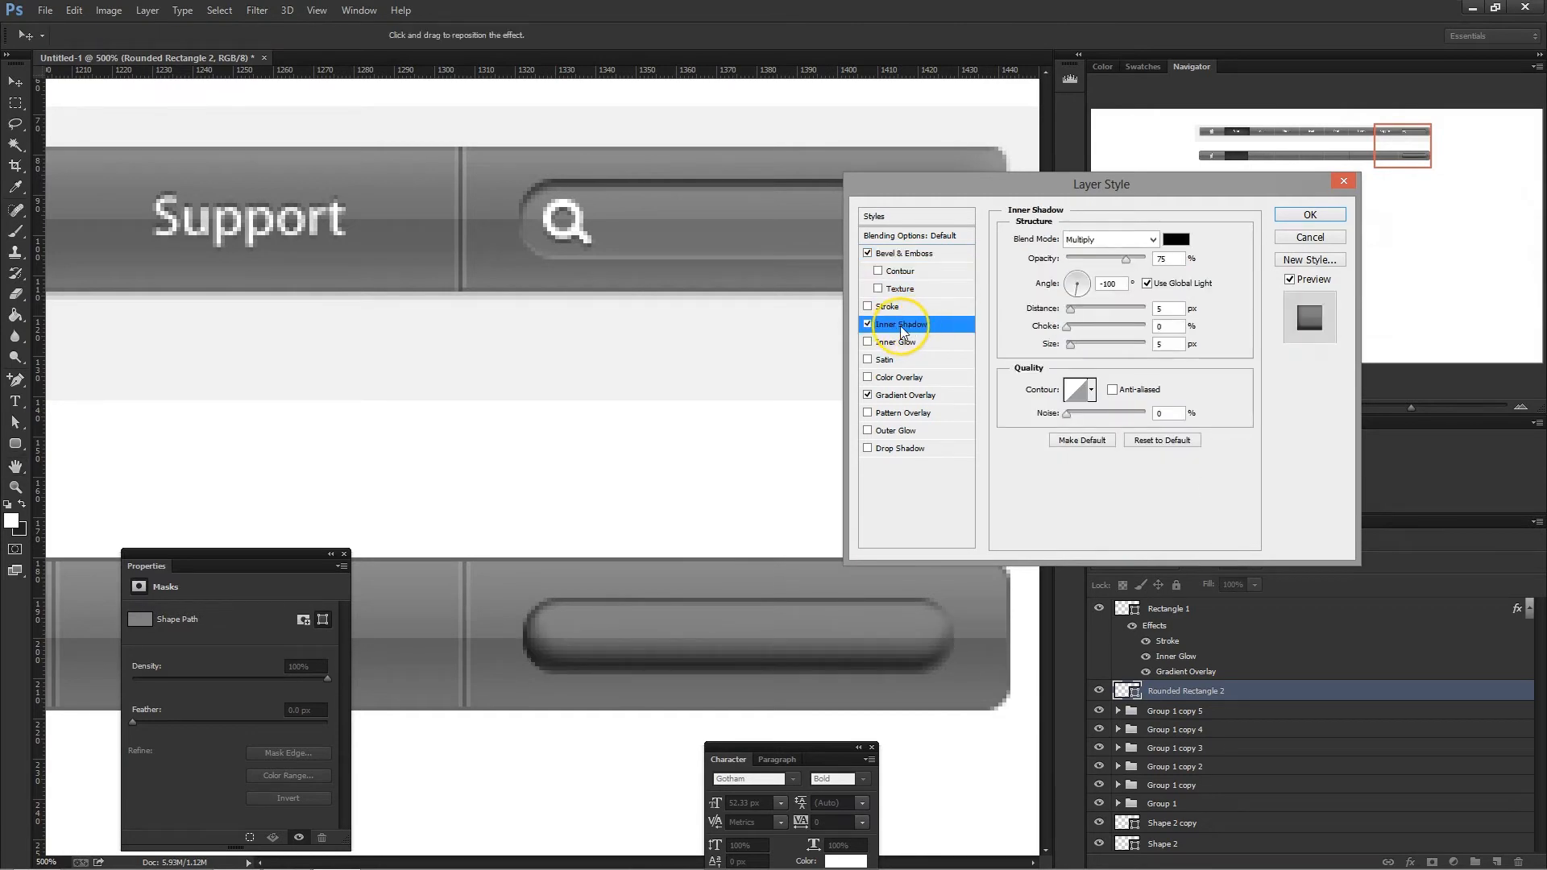
click(1148, 289)
click(1094, 297)
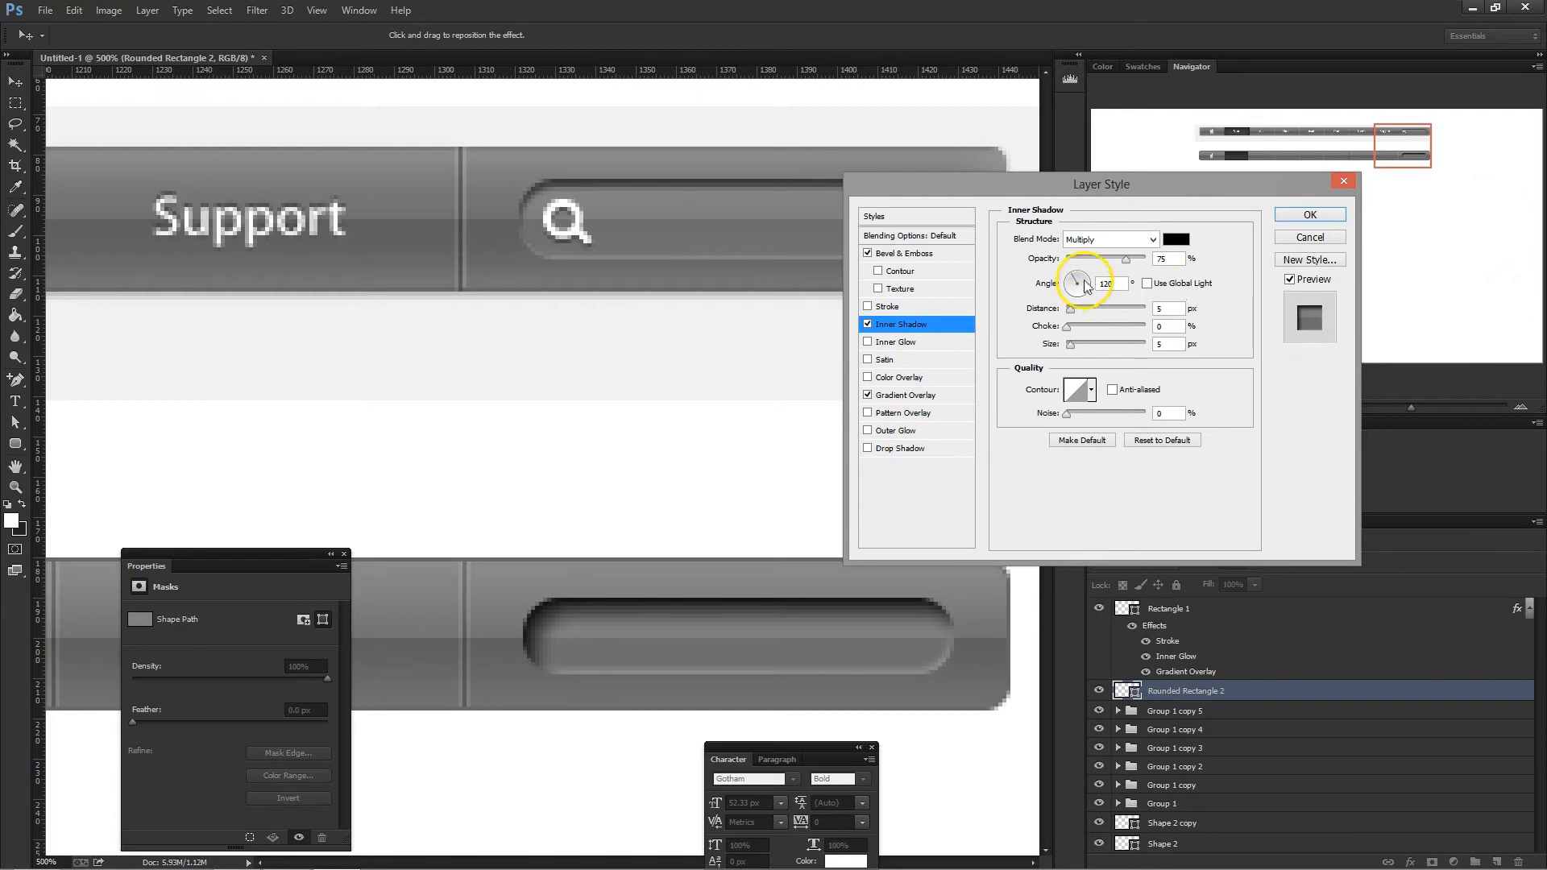
- Set the inner shadow's distance and size to 2 px and its opacity to about 40%, and accept the layer style
double_click(1169, 309)
text(3)
double_click(1162, 344)
text(2)
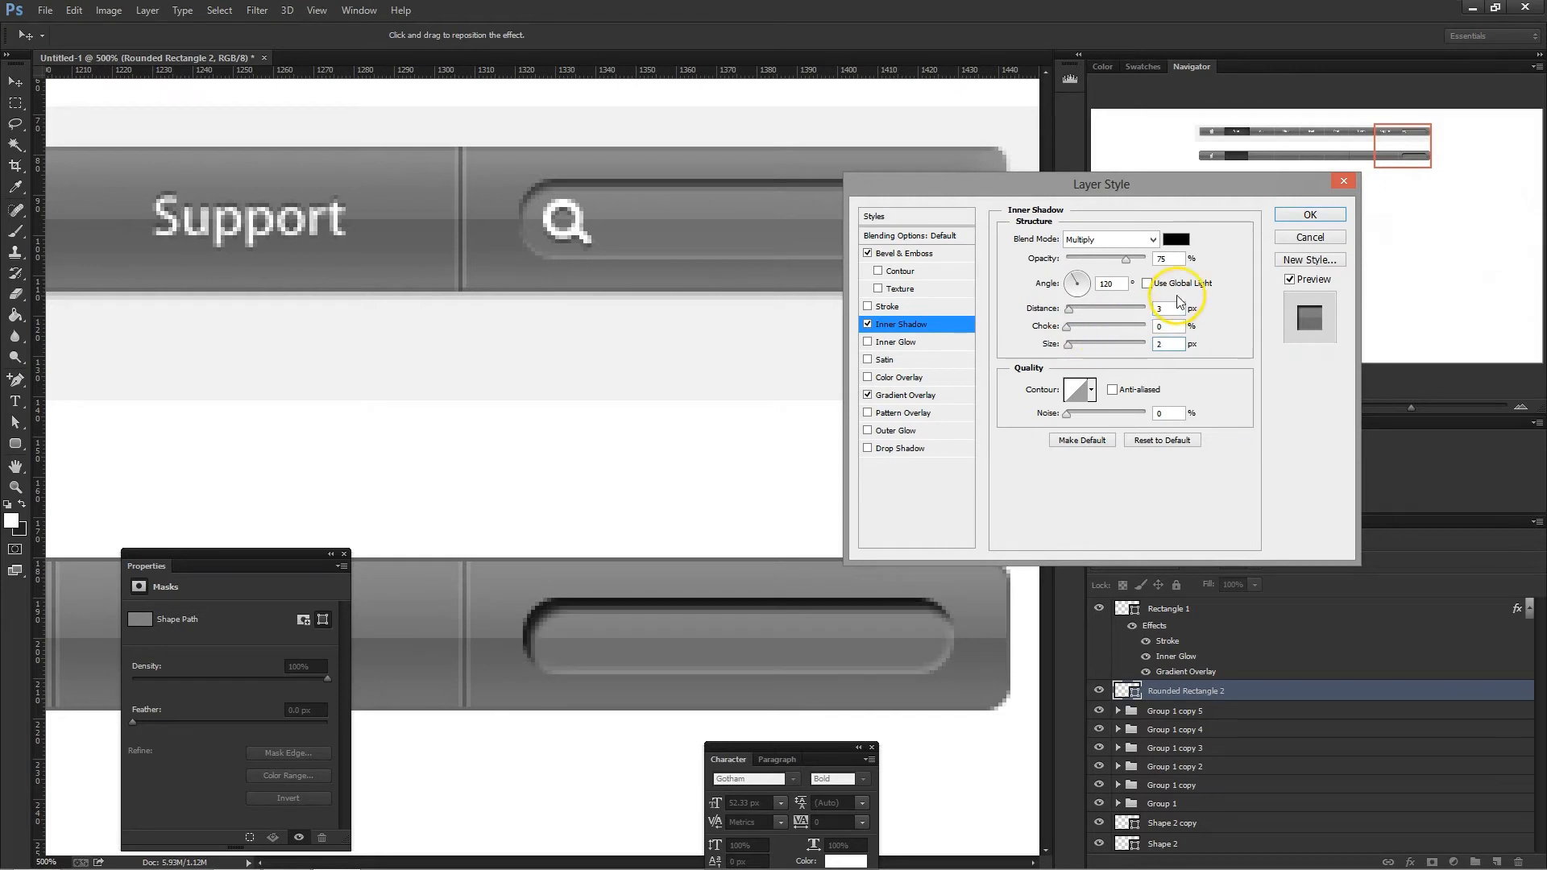
text(2)
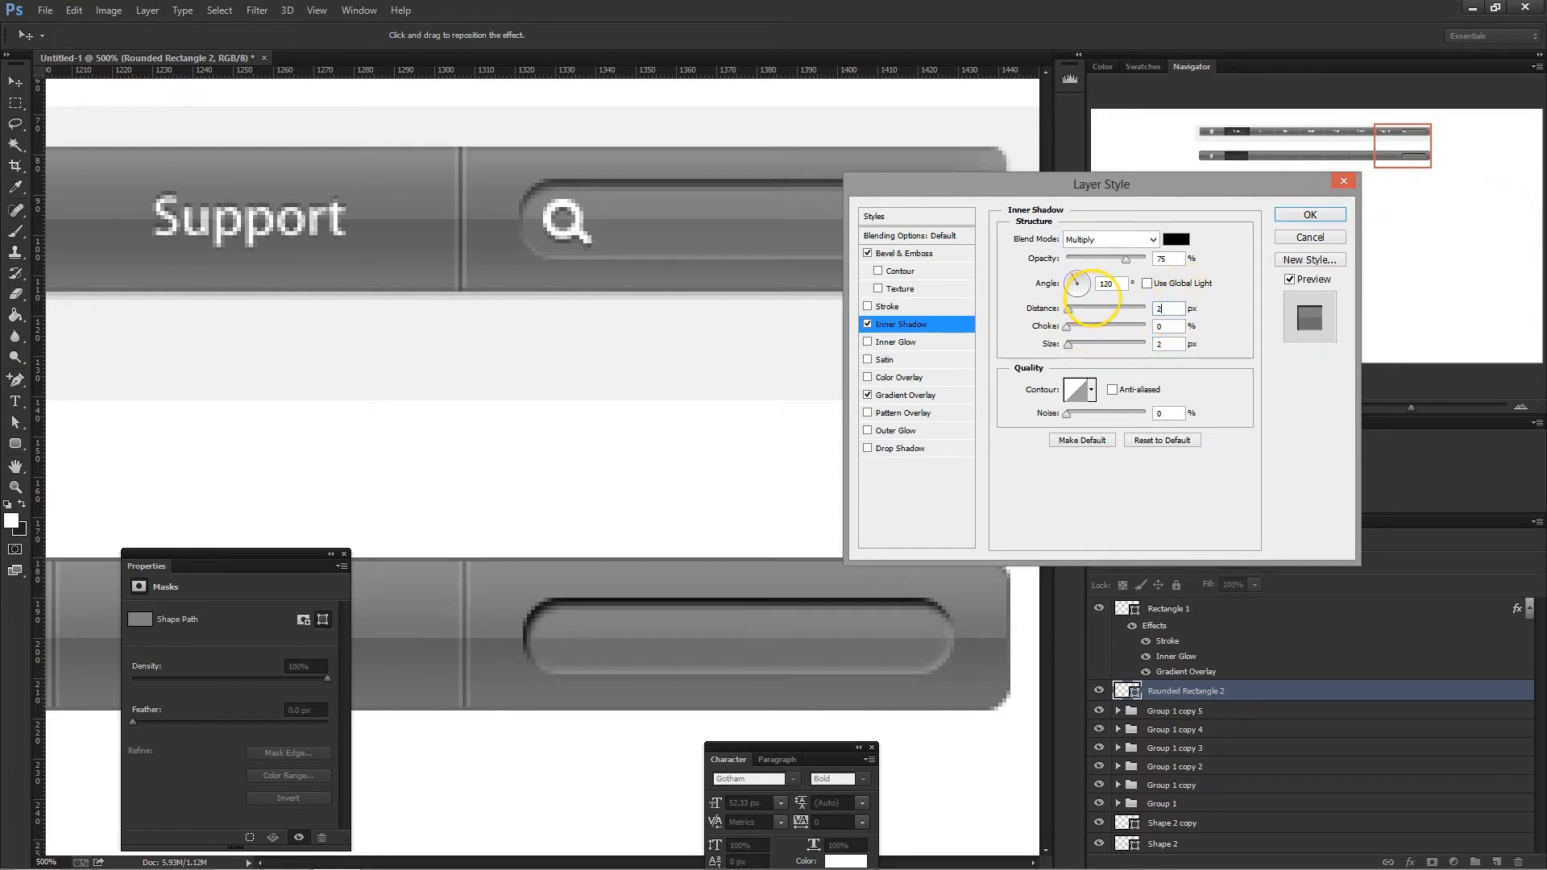
click(1102, 259)
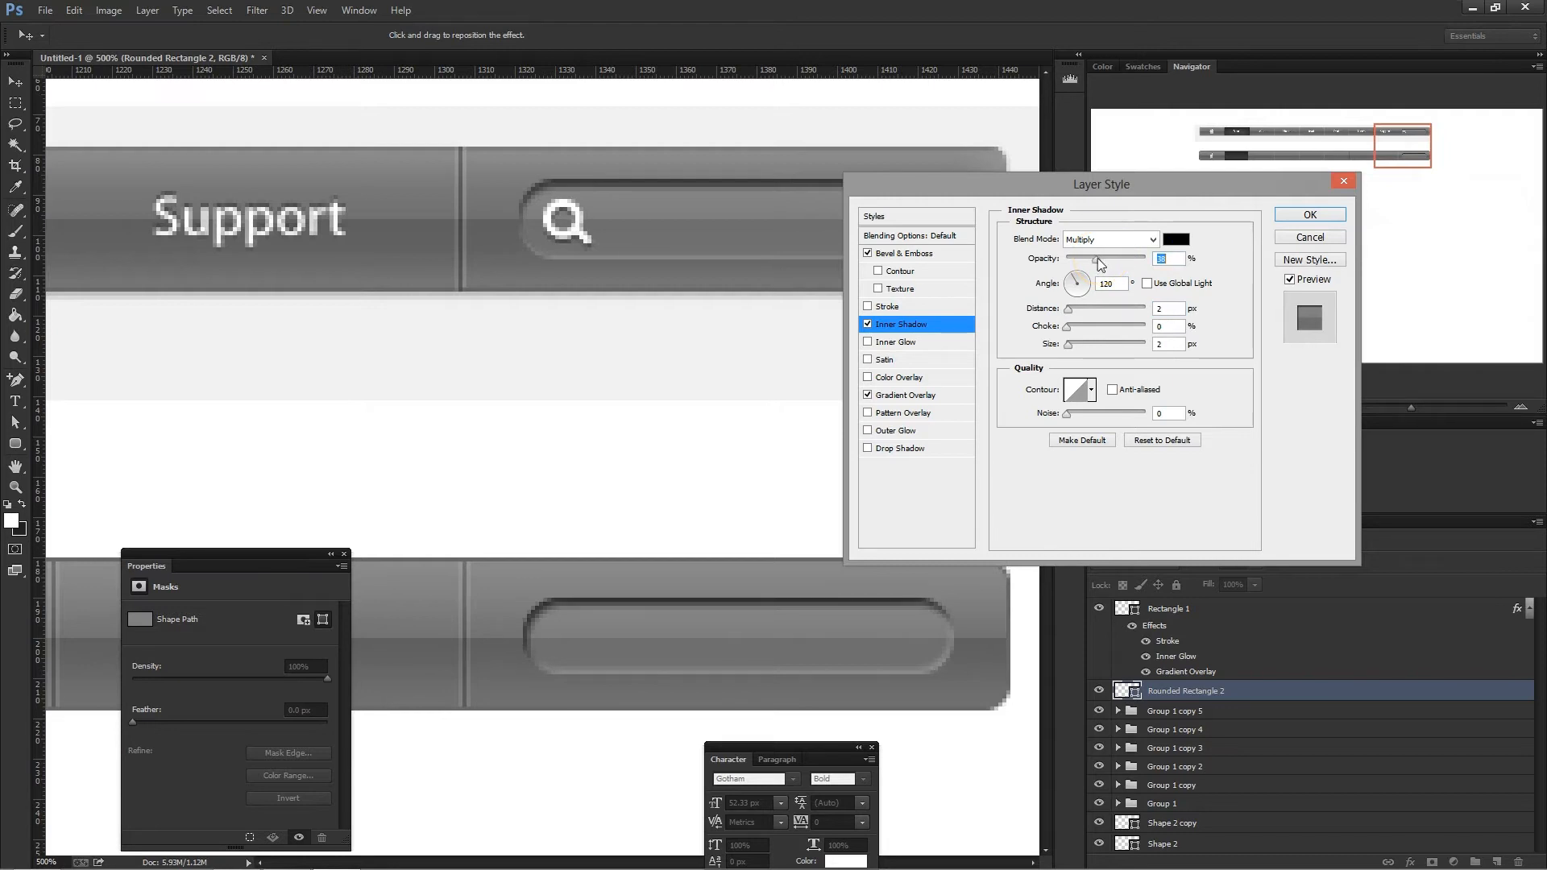
drag(1060, 193, 1071, 134)
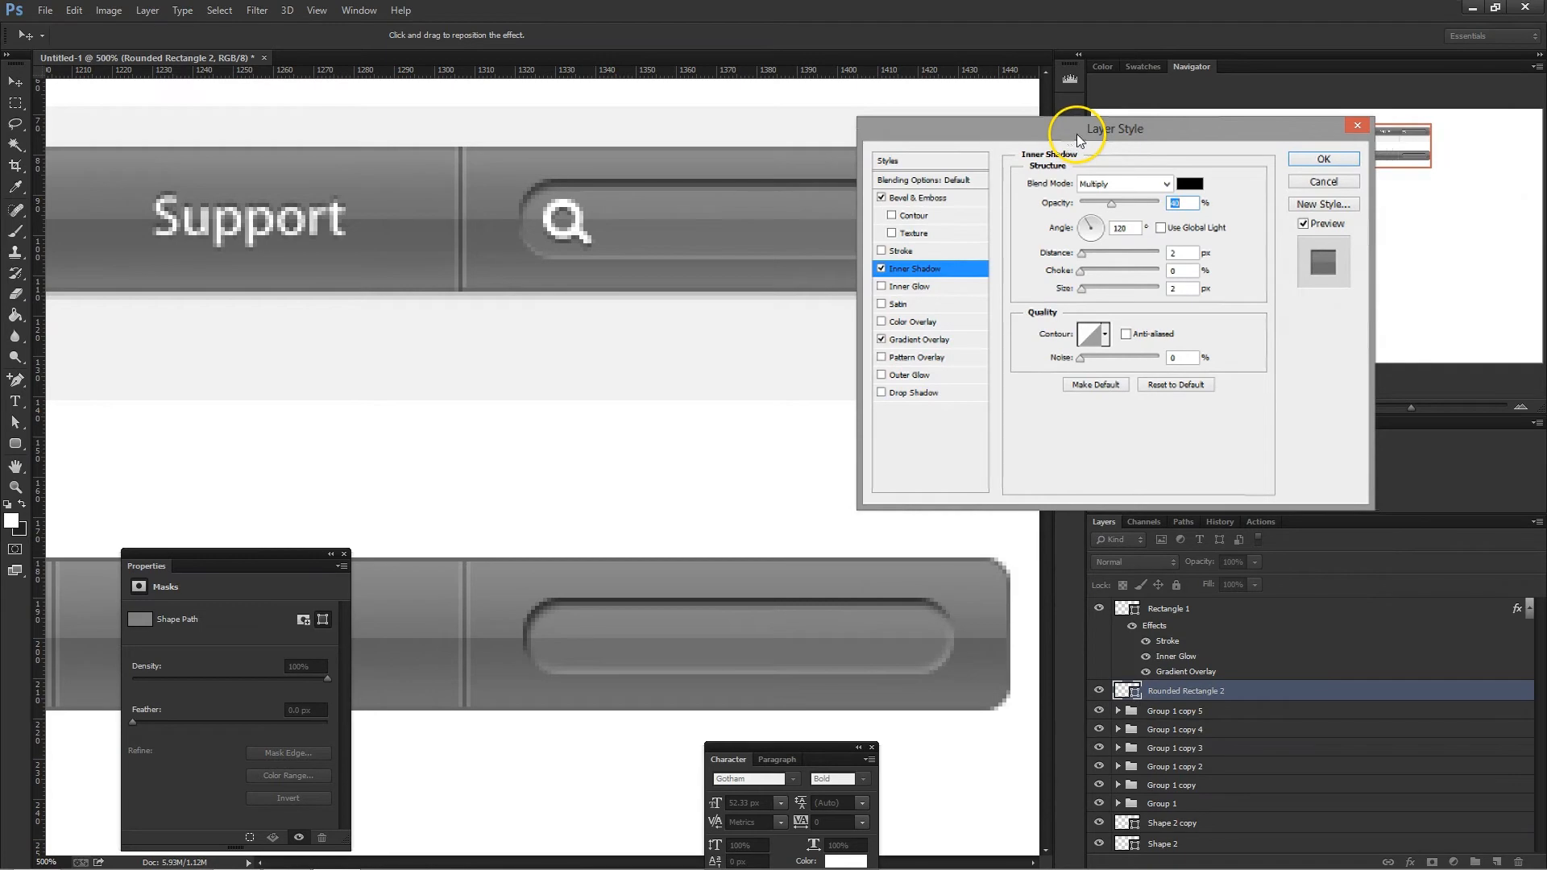
key(Return)
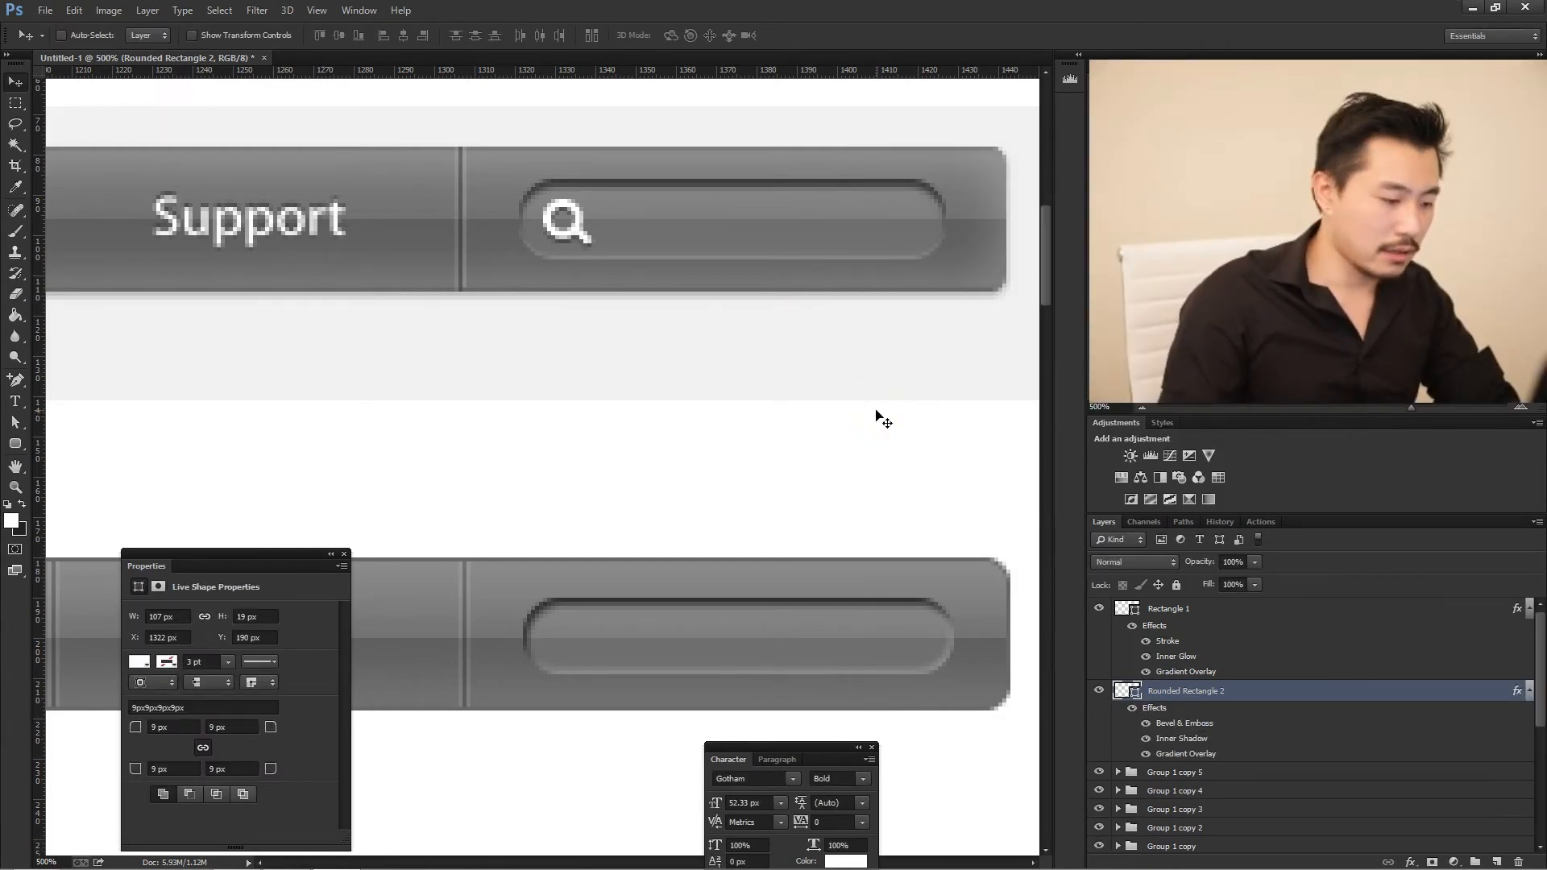
- Compare the whole rebuilt bar with the original at 100%, and switch to the Apple Store page in Chrome to inspect its Mac tab
key(ctrl+1)
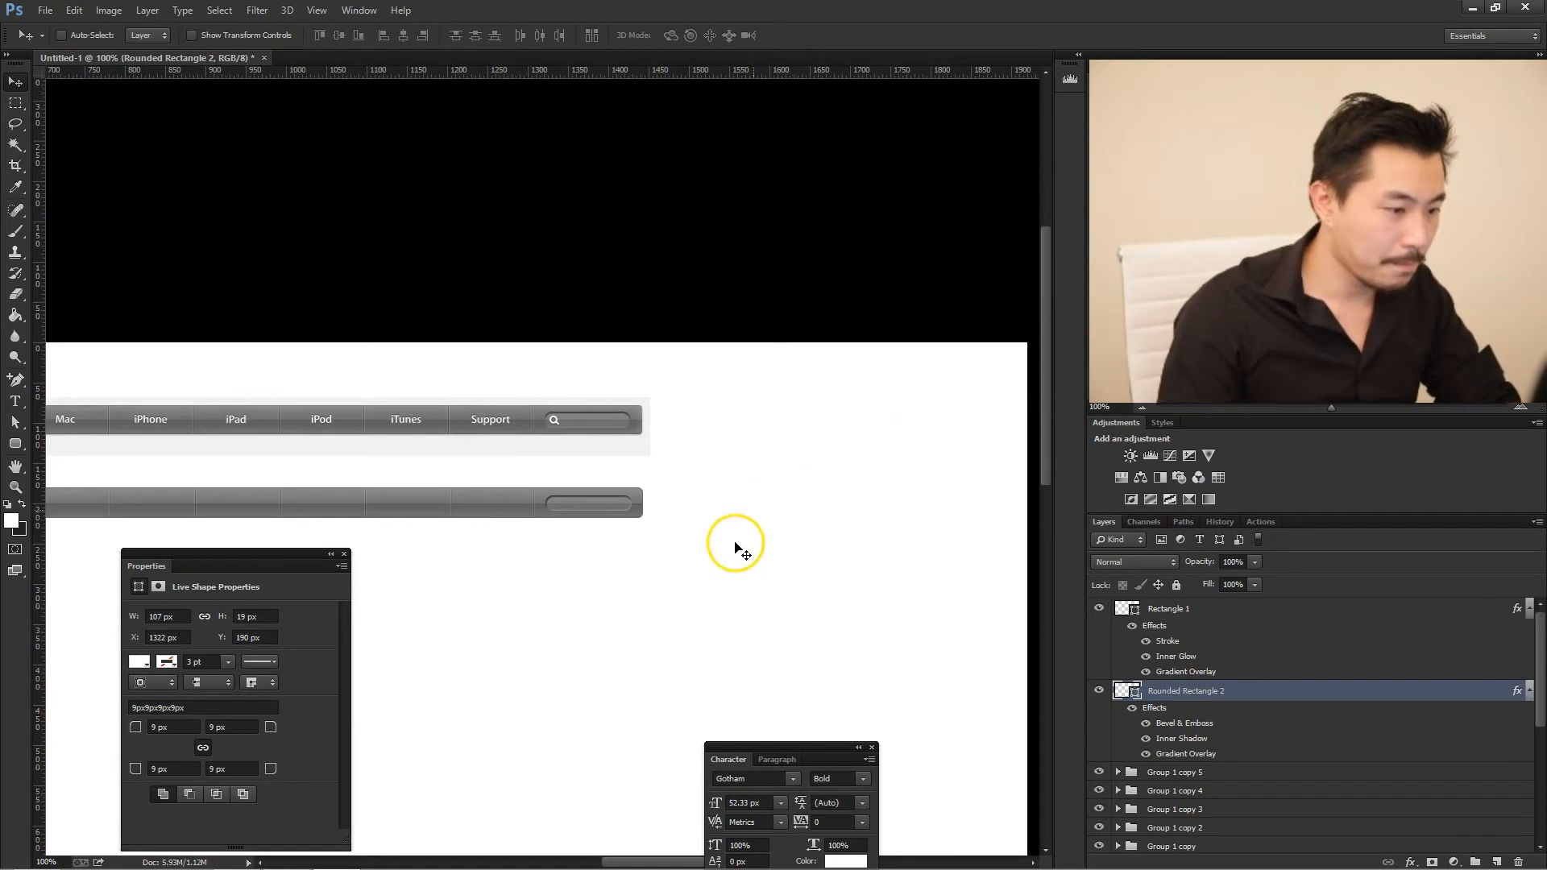
drag(645, 860, 586, 859)
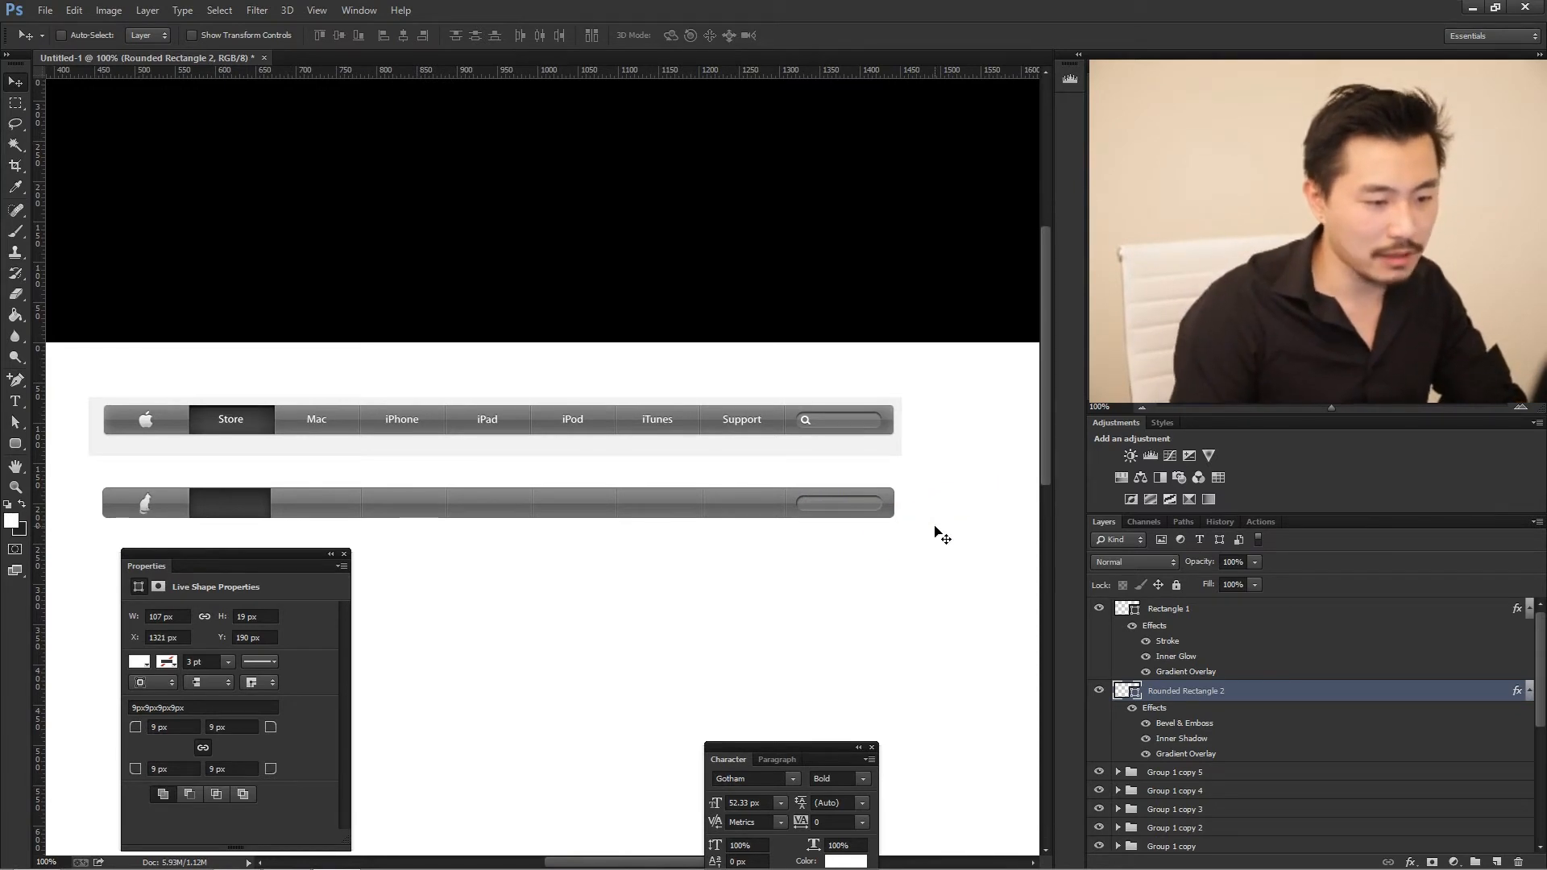
scroll(881, 505, down, 1)
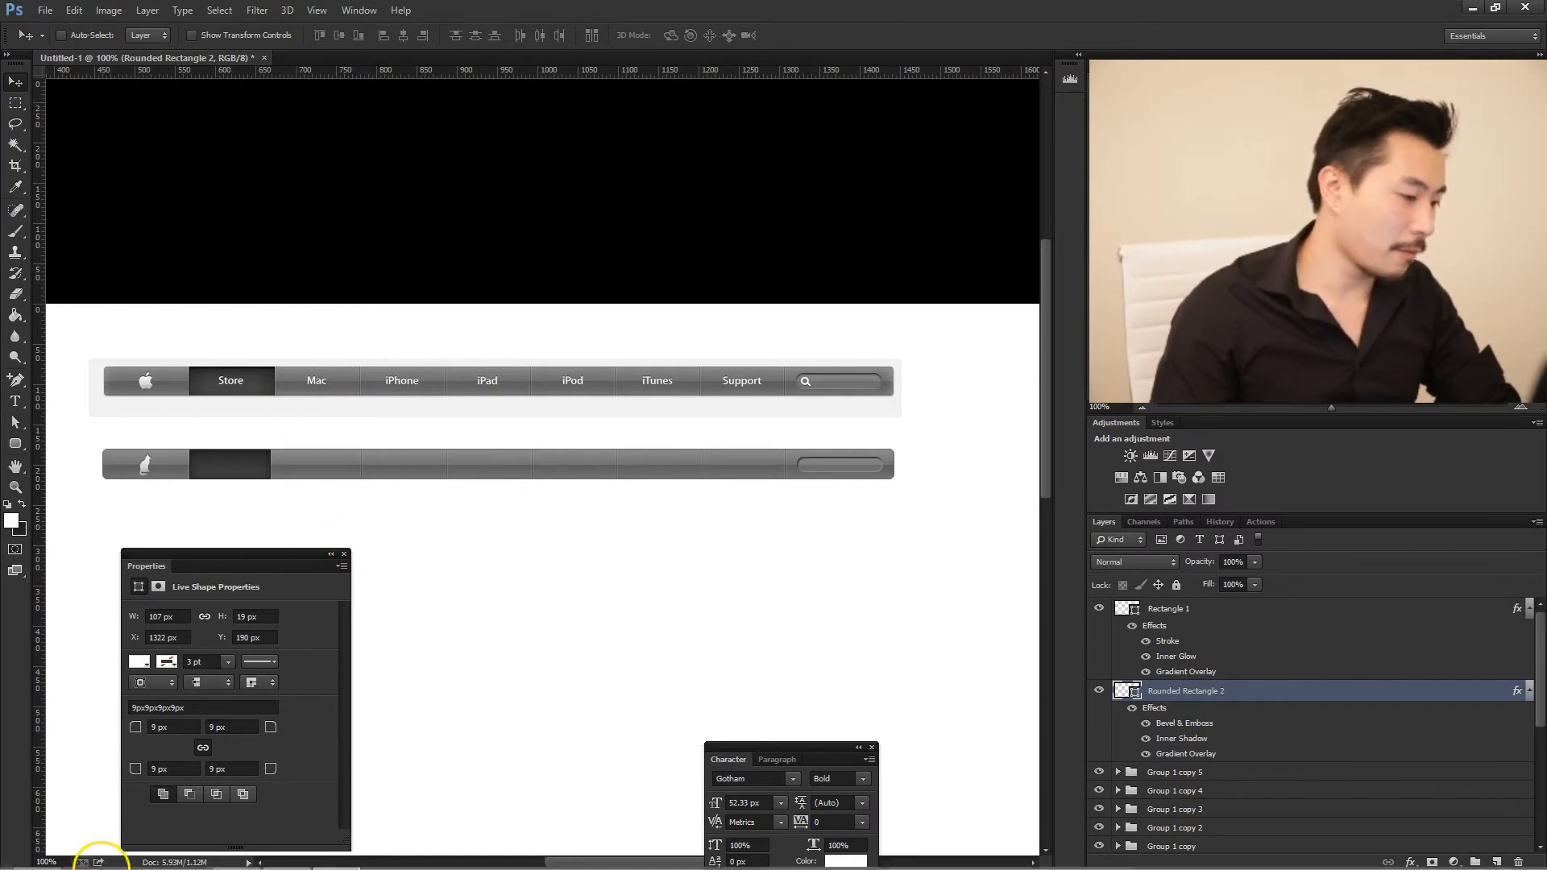
click(37, 854)
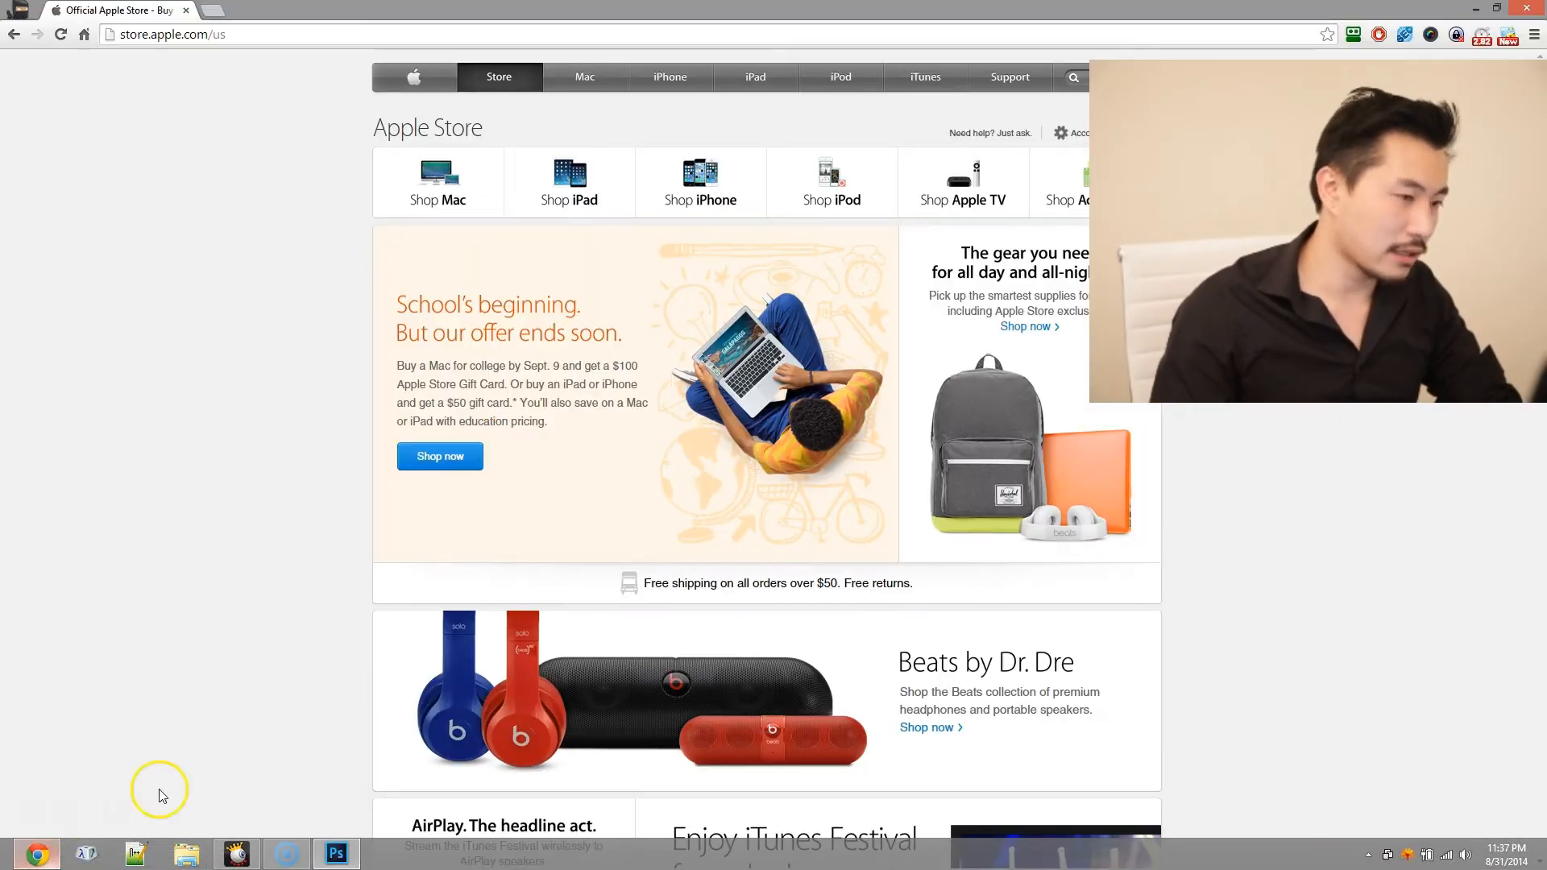
right_click(578, 78)
click(638, 235)
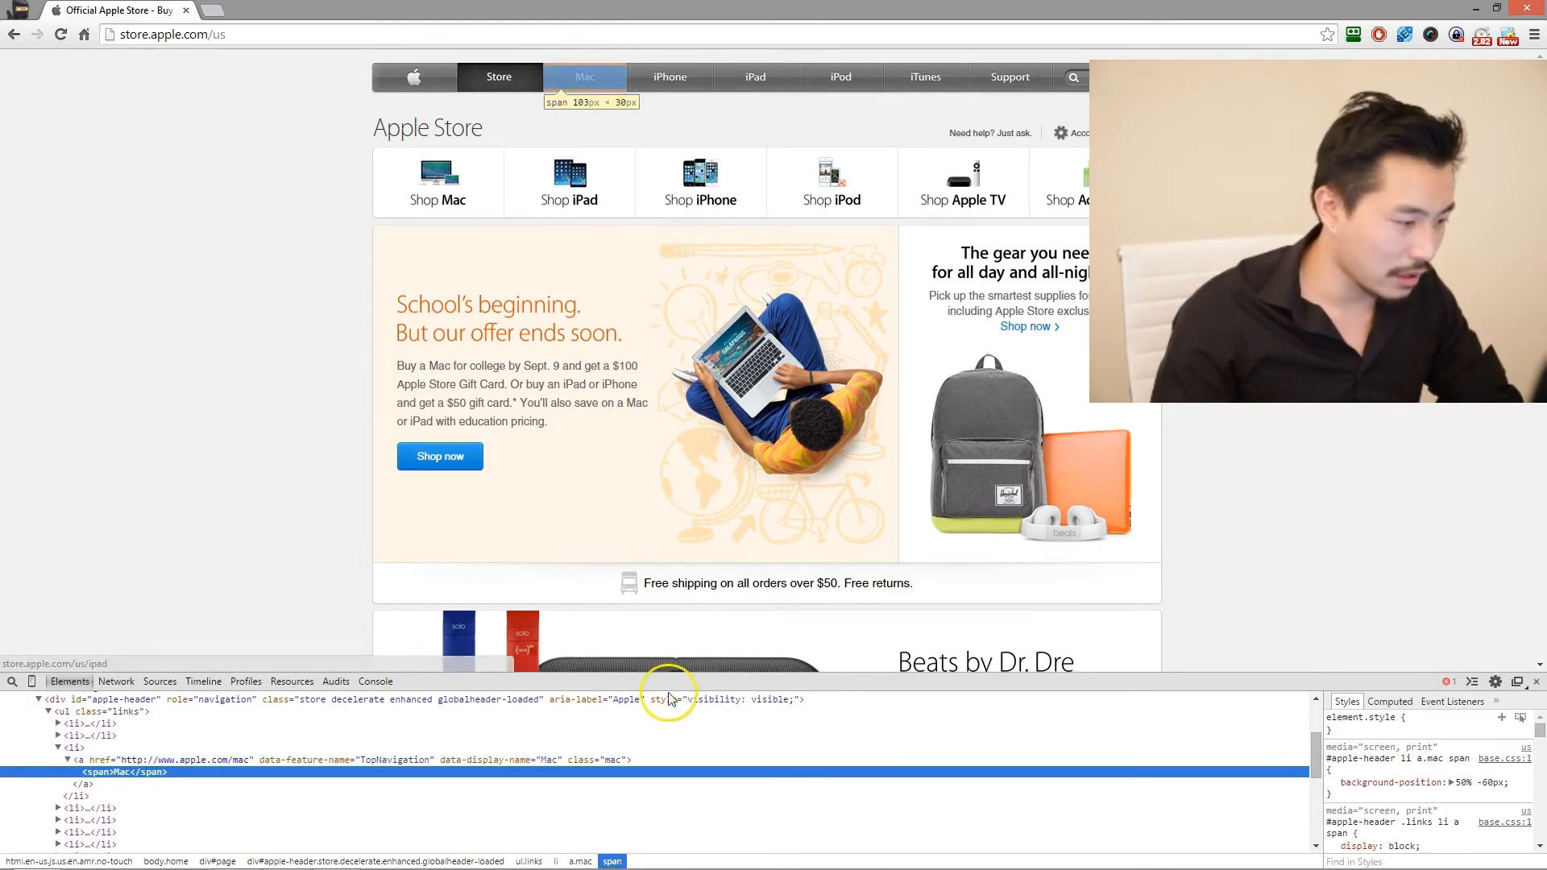
- Try changing the Mac tab's span text to Msac, and examine its style rules for the font family
double_click(127, 773)
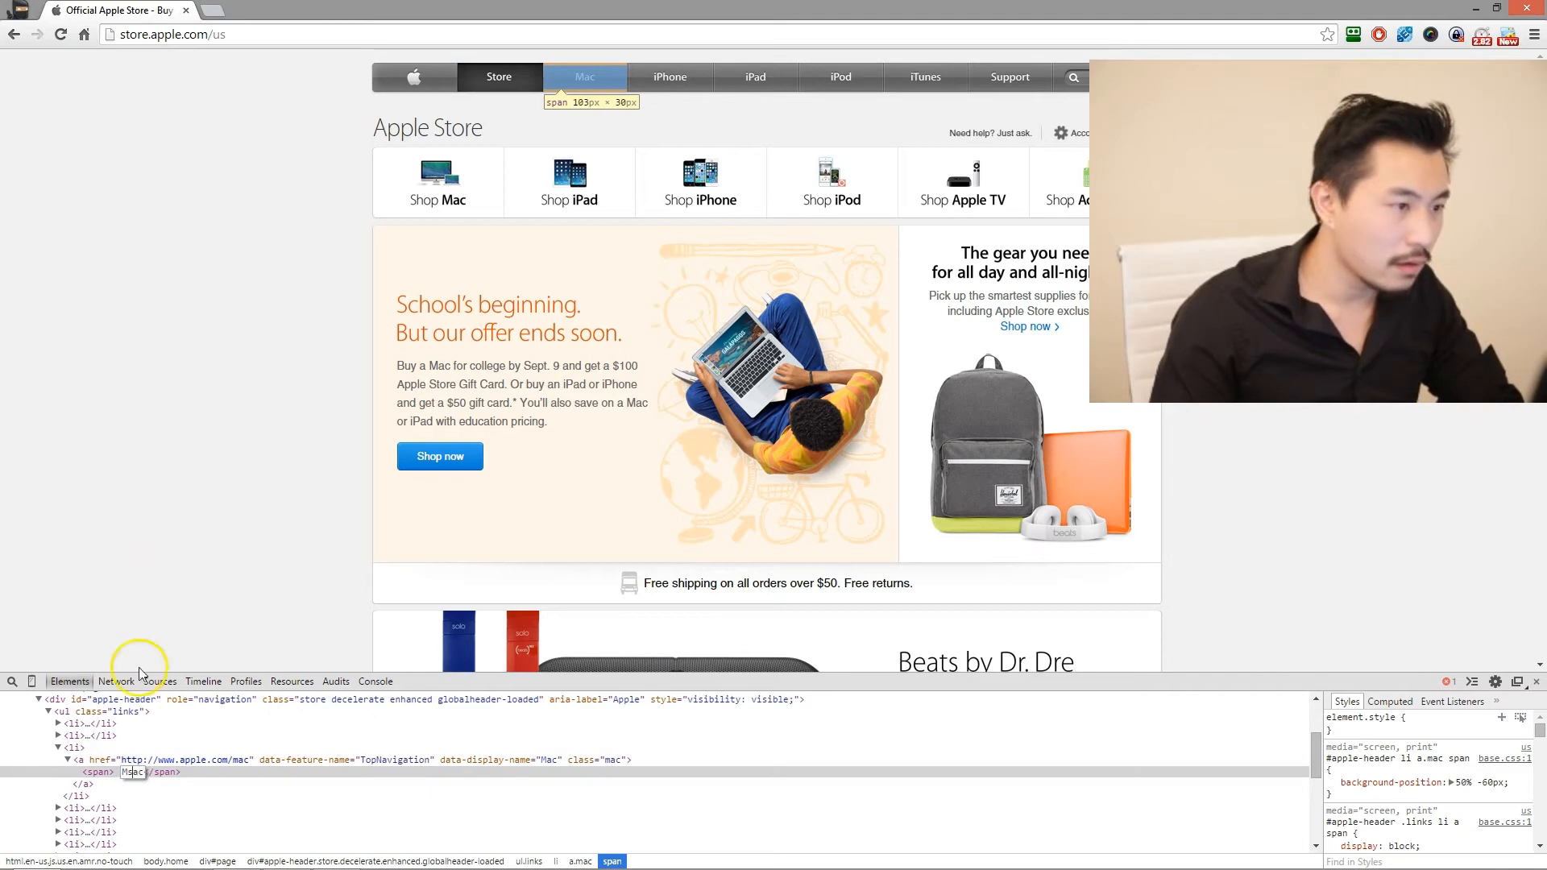
click(133, 774)
scroll(1489, 777, down, 5)
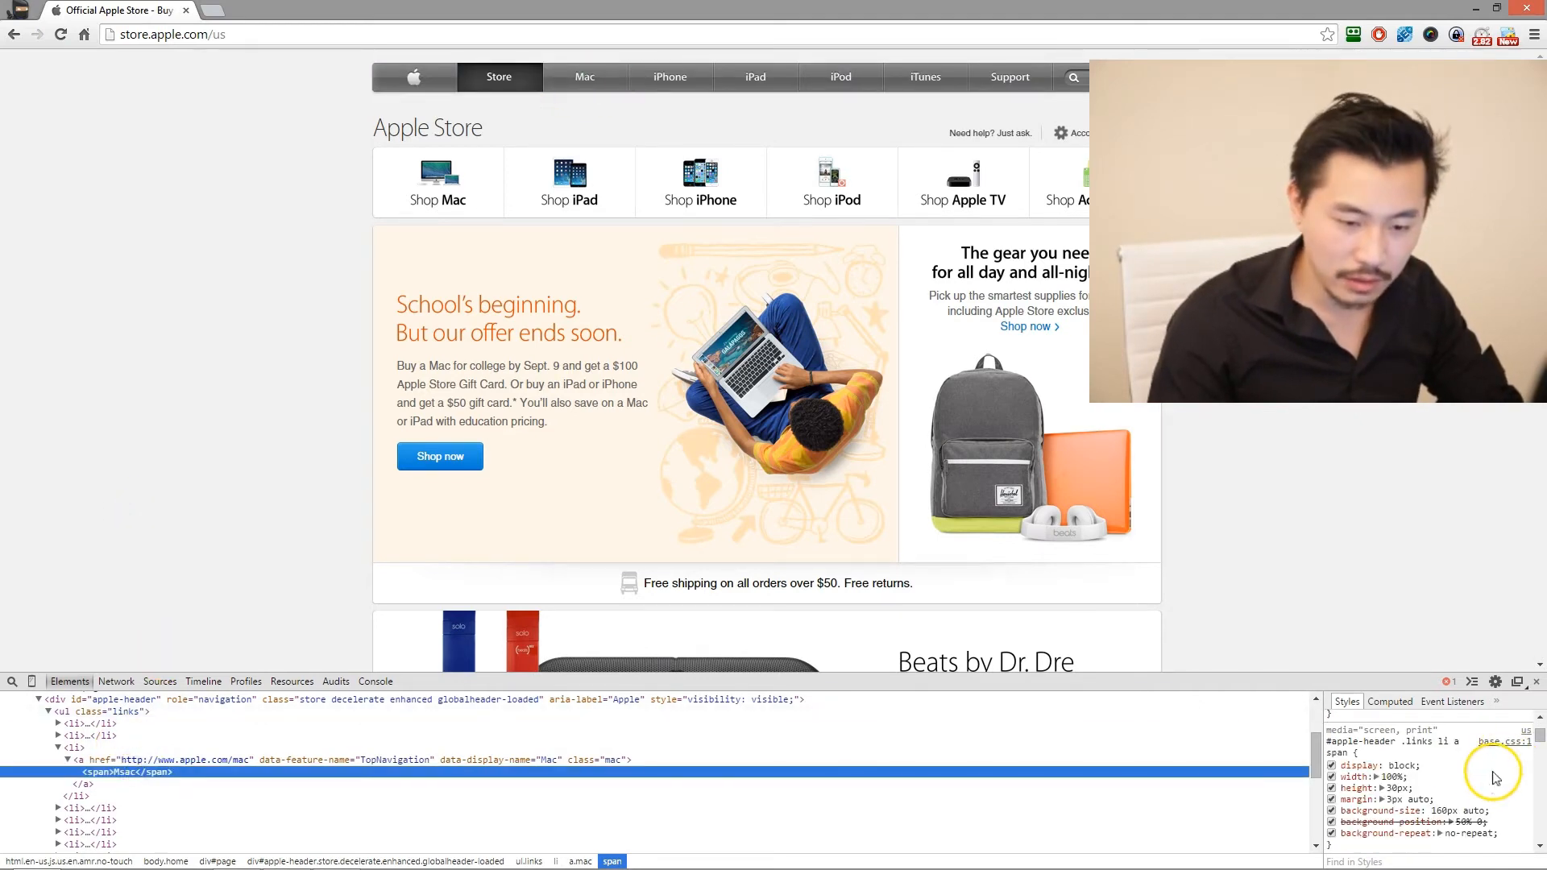
scroll(1450, 820, down, 6)
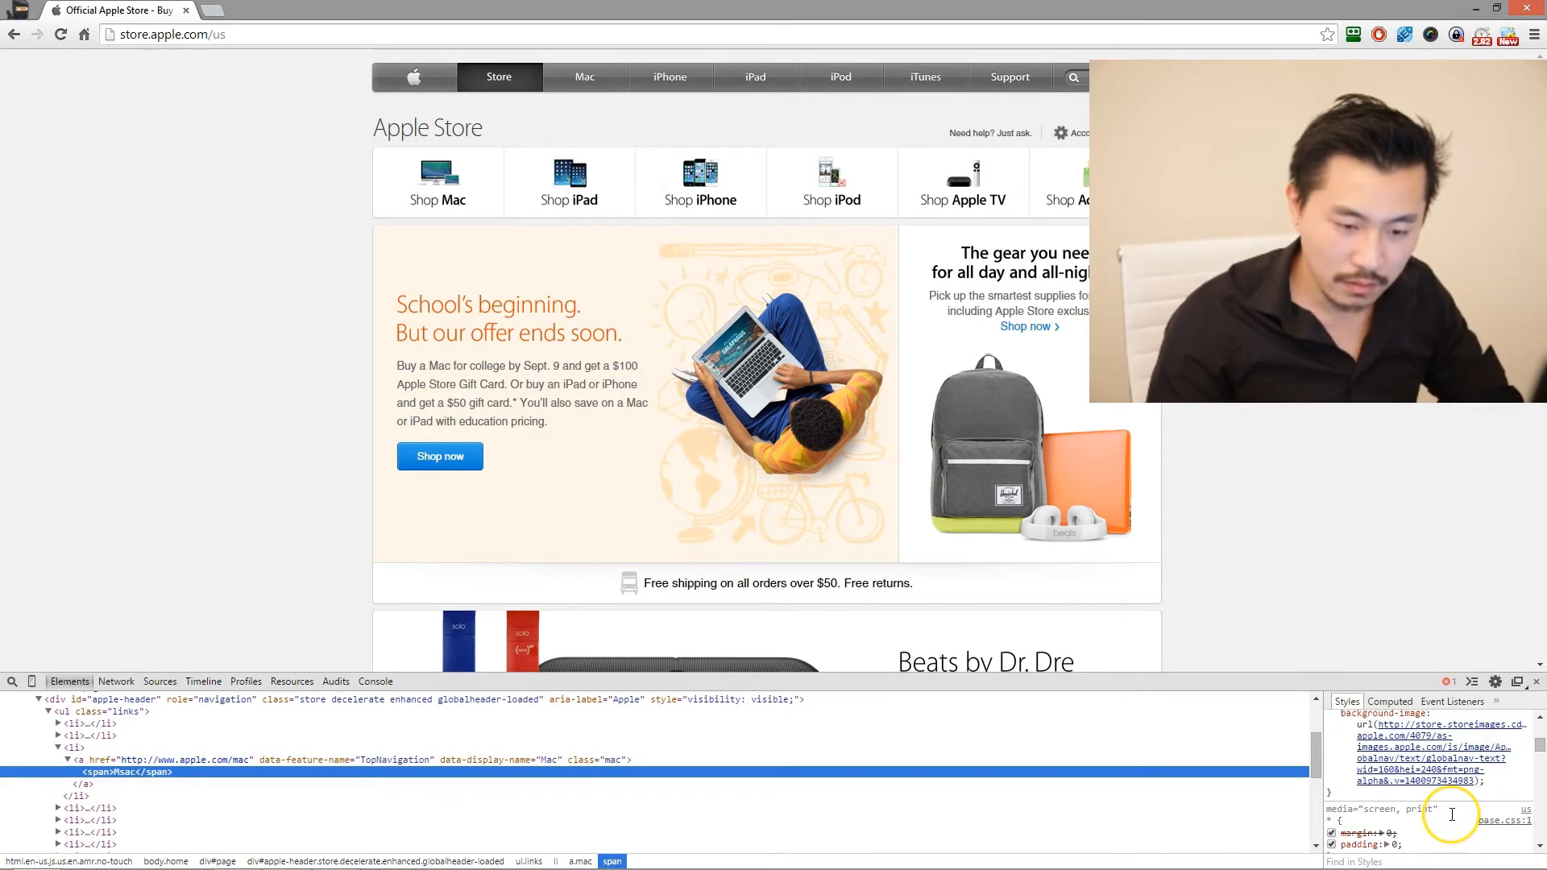
scroll(1450, 816, down, 5)
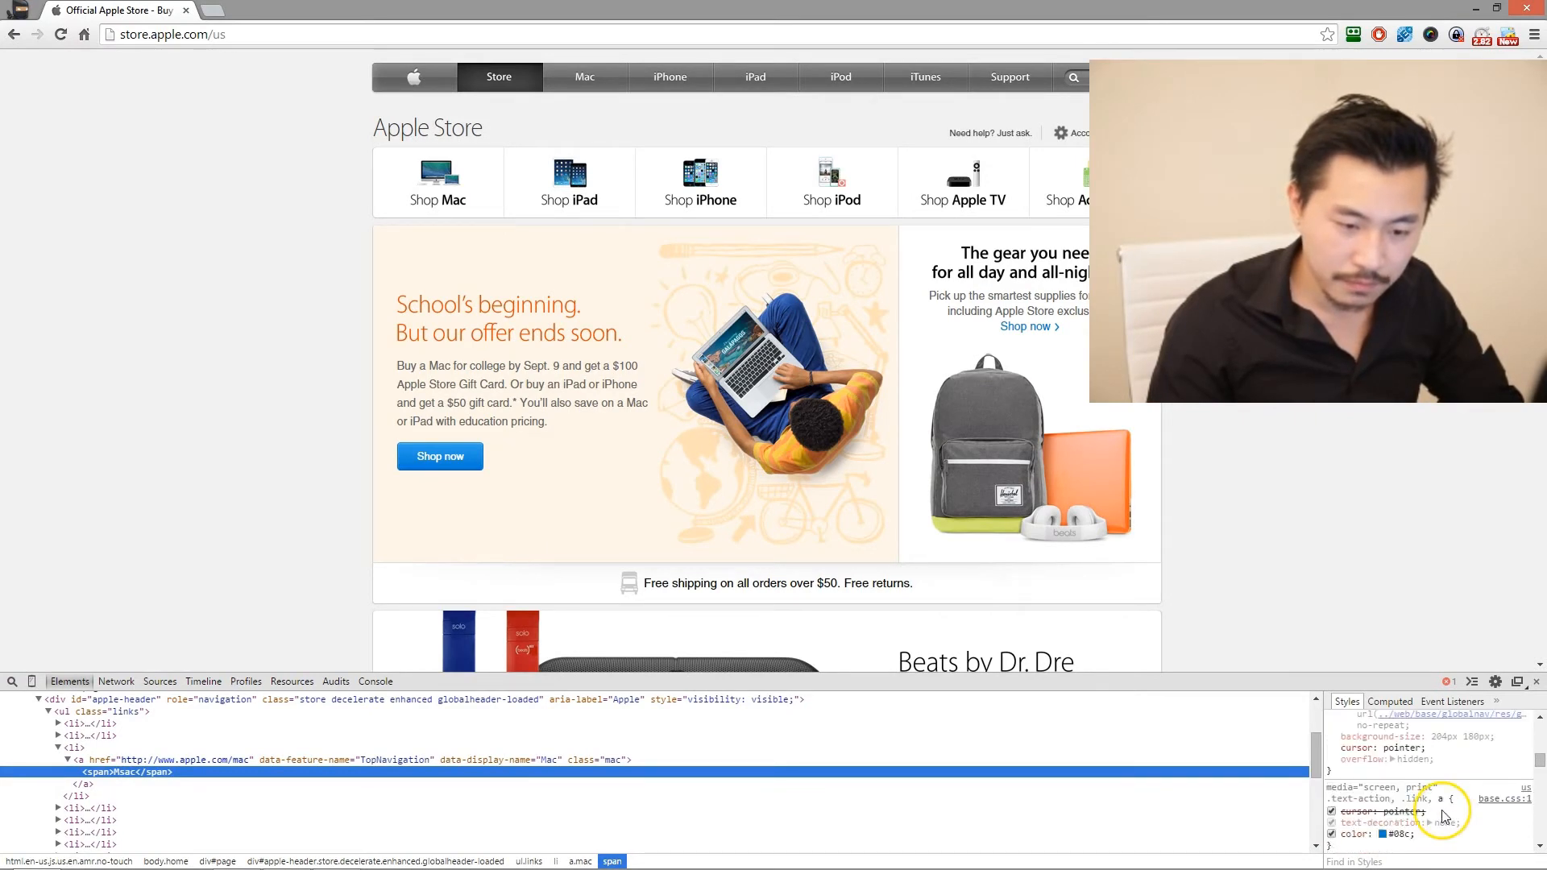
scroll(1442, 809, down, 6)
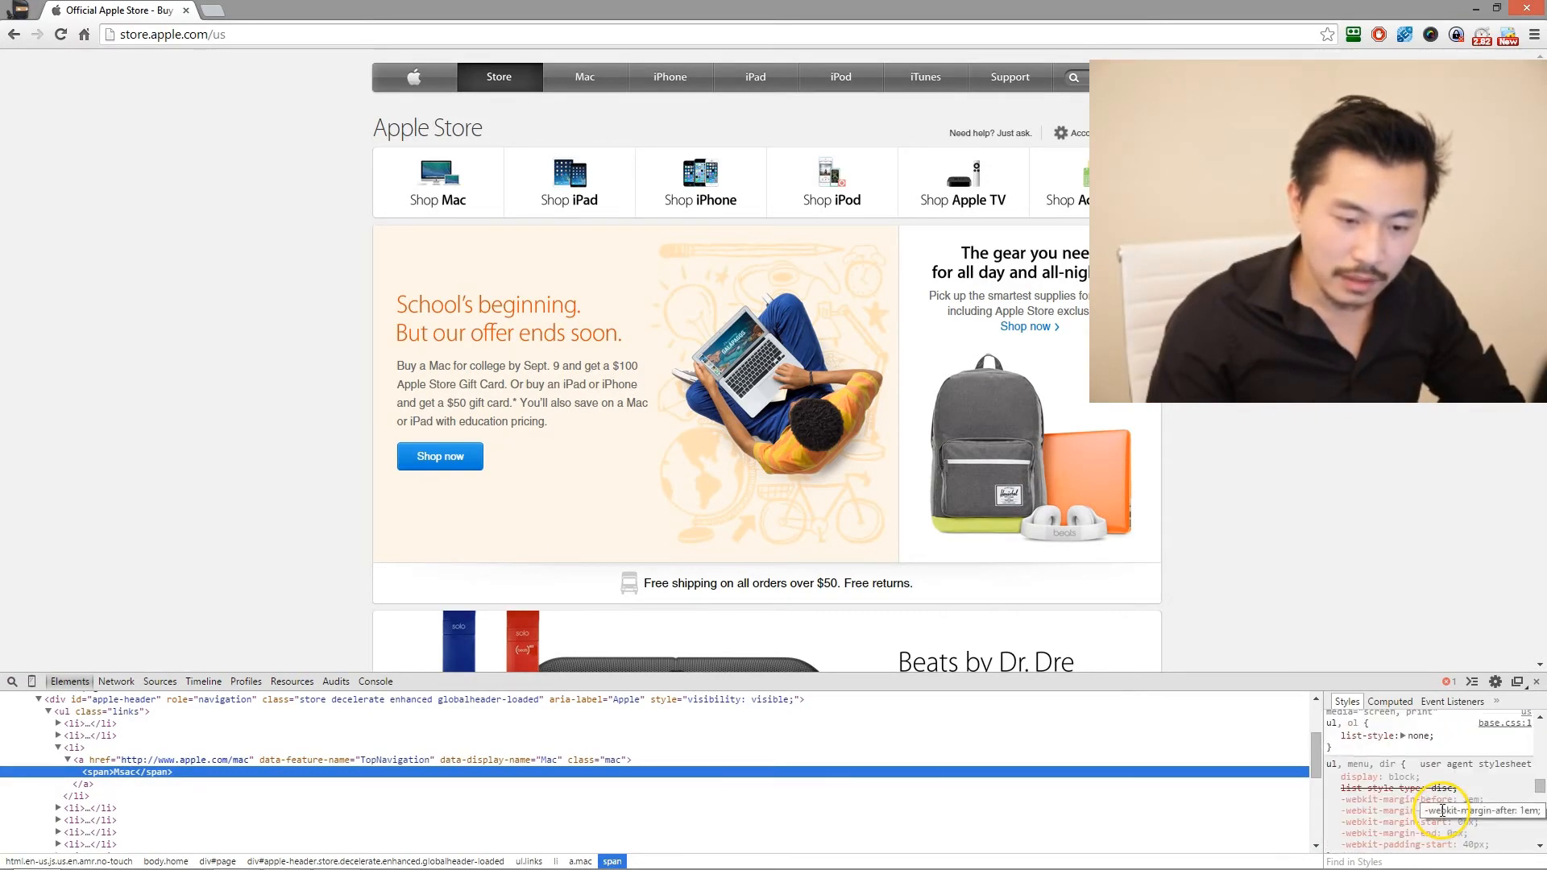
scroll(1442, 813, up, 4)
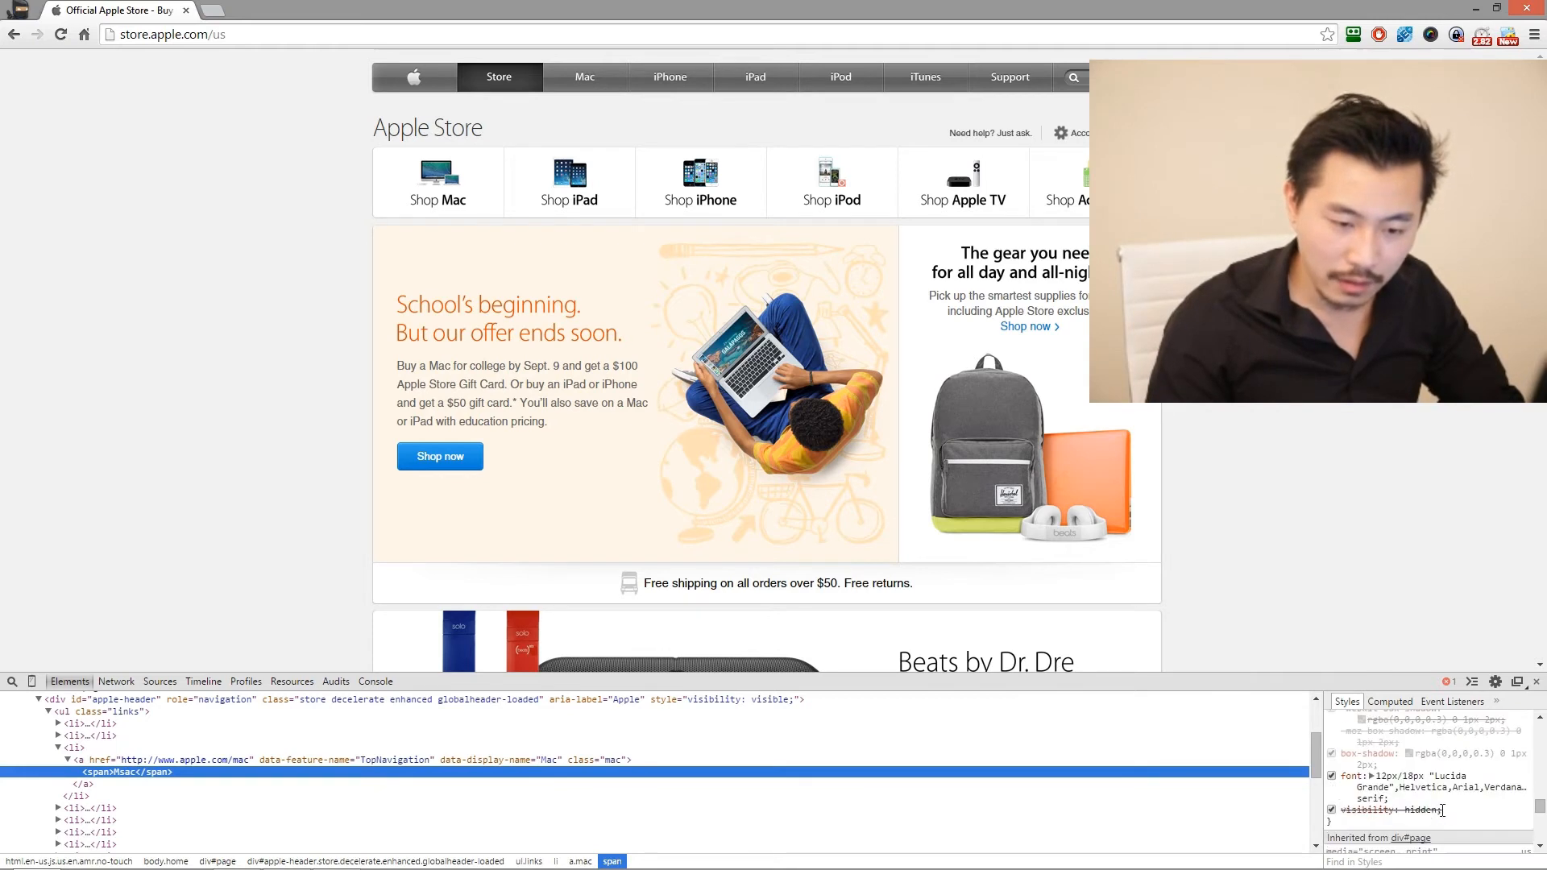
click(1449, 776)
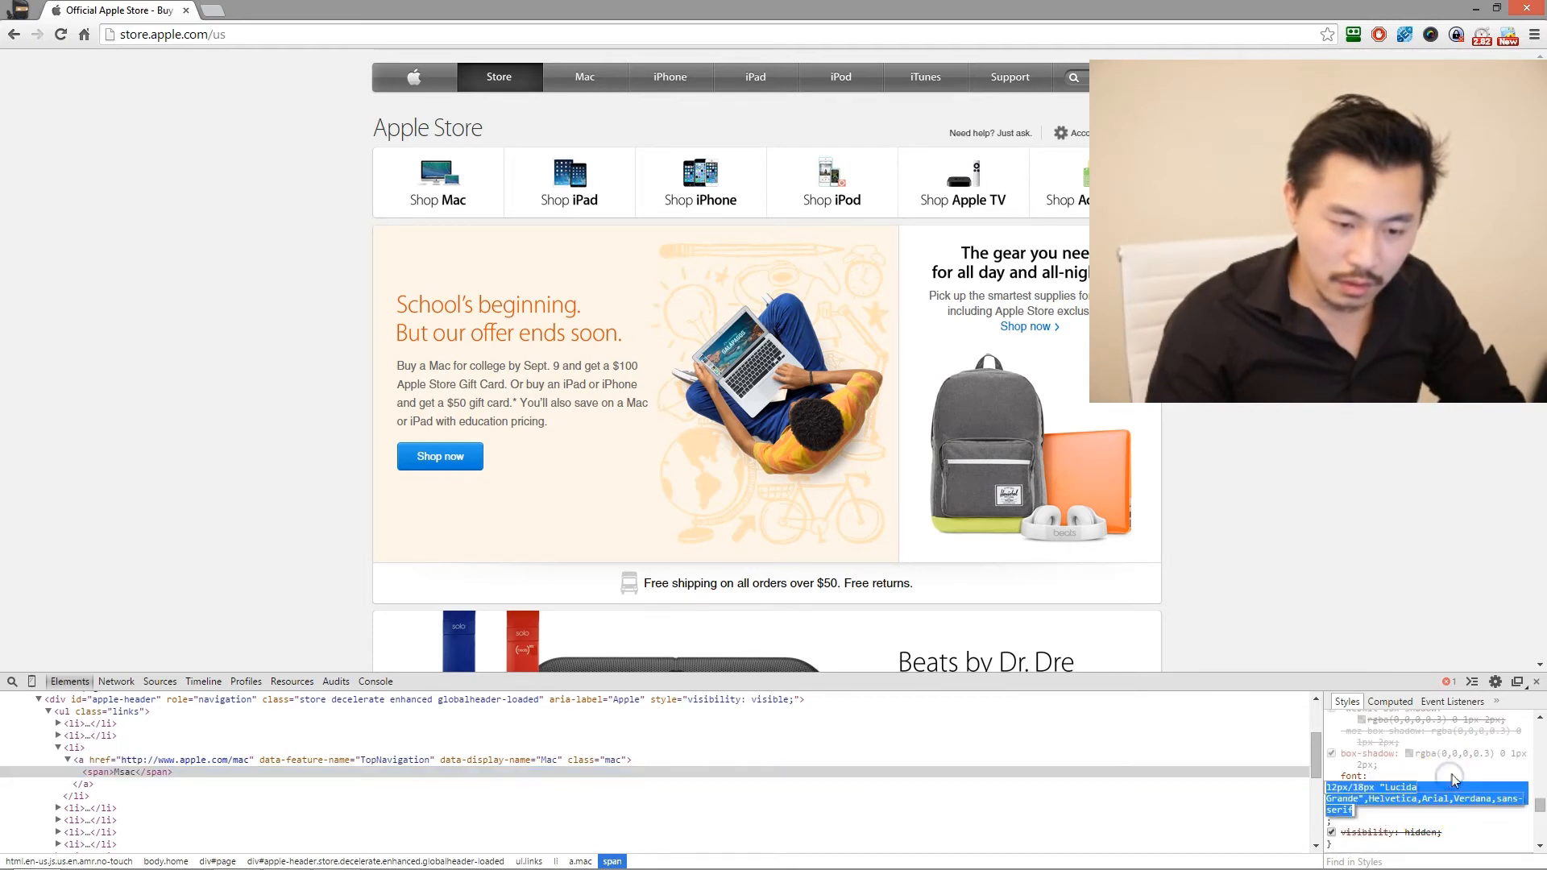
click(1409, 787)
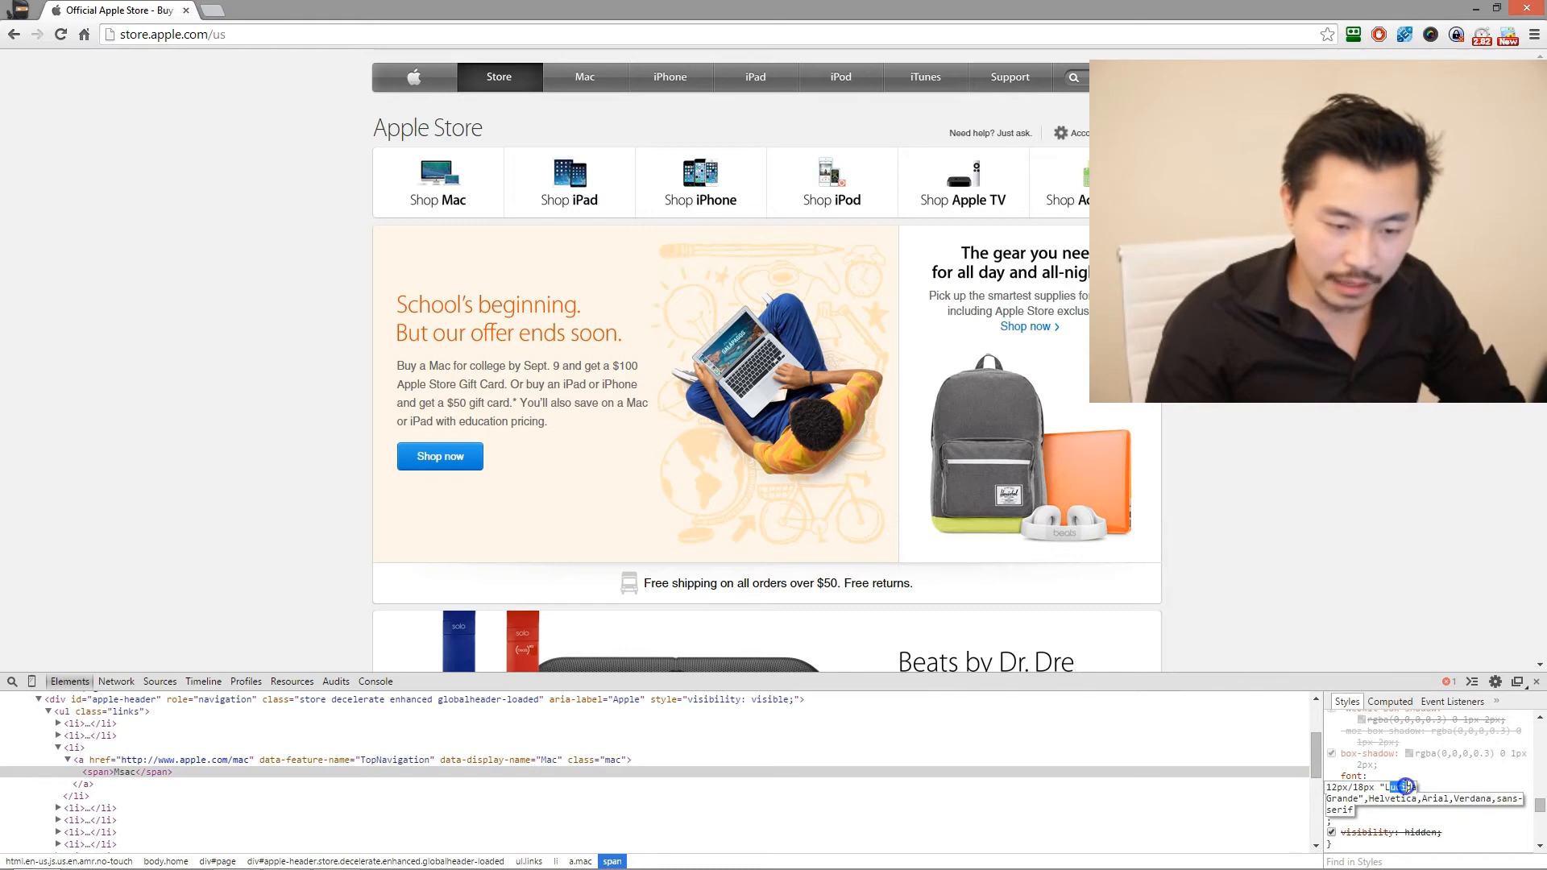
click(1202, 476)
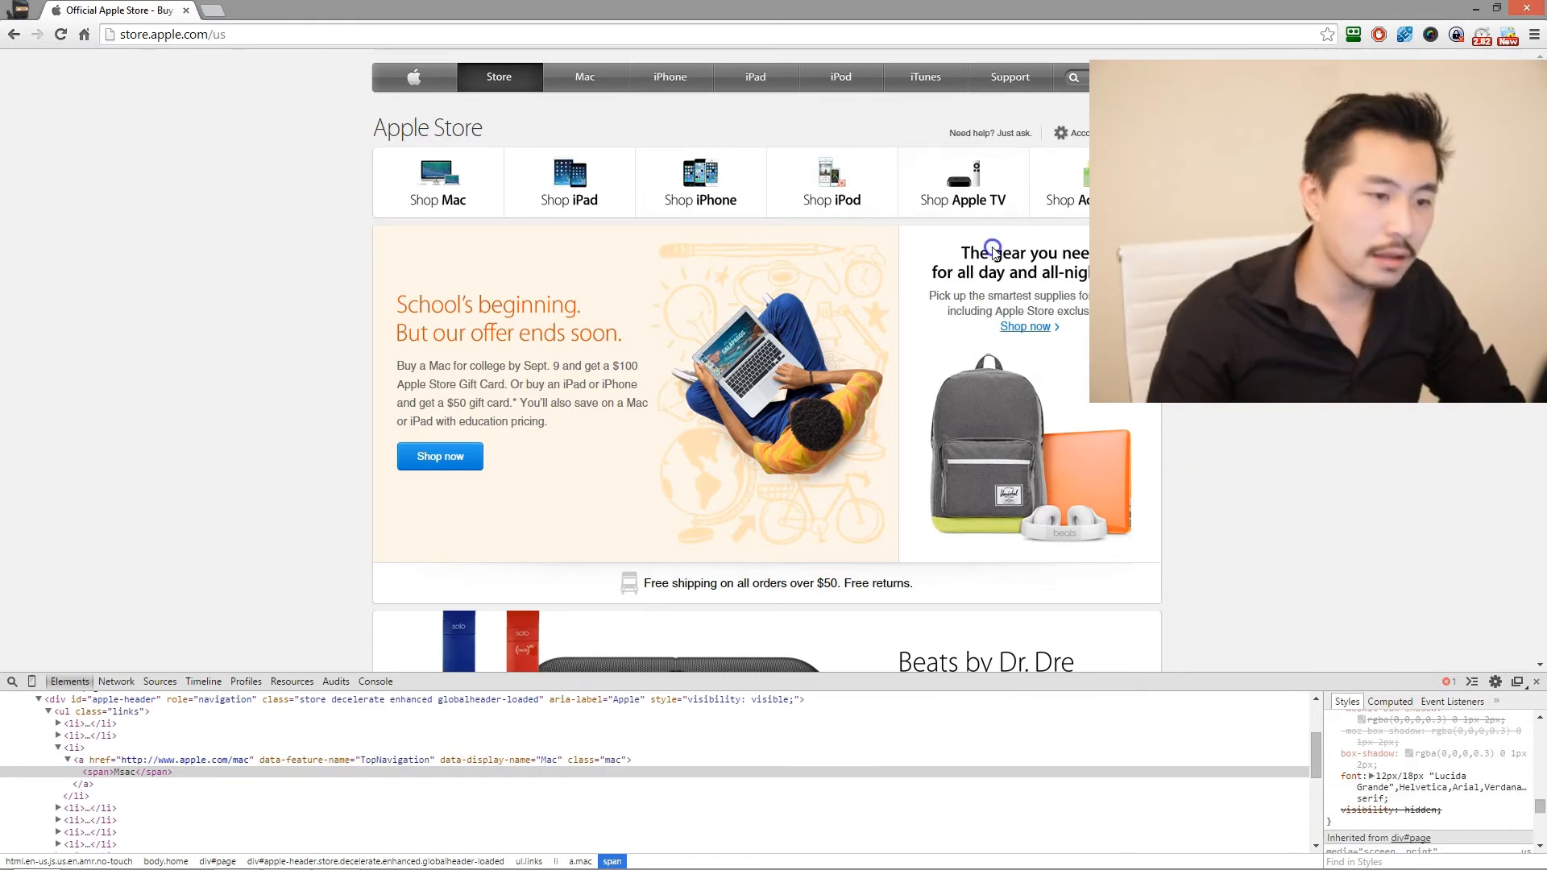
- Open the Beats by Dr. Dre page from the store's front page and examine its introductory text
scroll(1069, 280, down, 3)
scroll(1039, 210, up, 1)
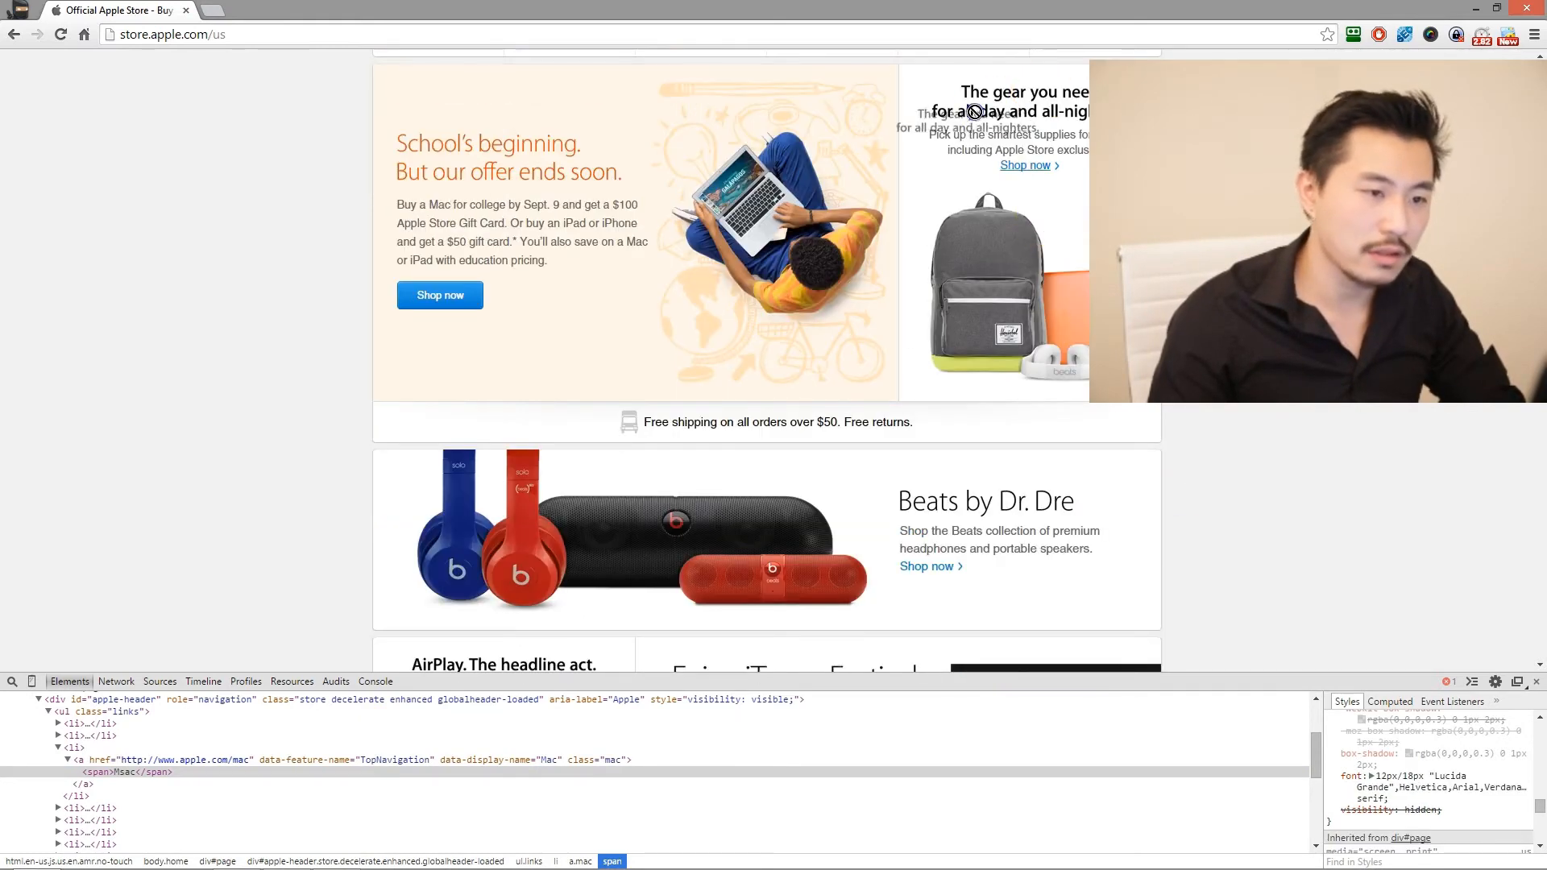
scroll(1056, 274, down, 2)
scroll(1063, 285, down, 1)
drag(900, 259, 1075, 262)
drag(660, 362, 580, 380)
click(580, 380)
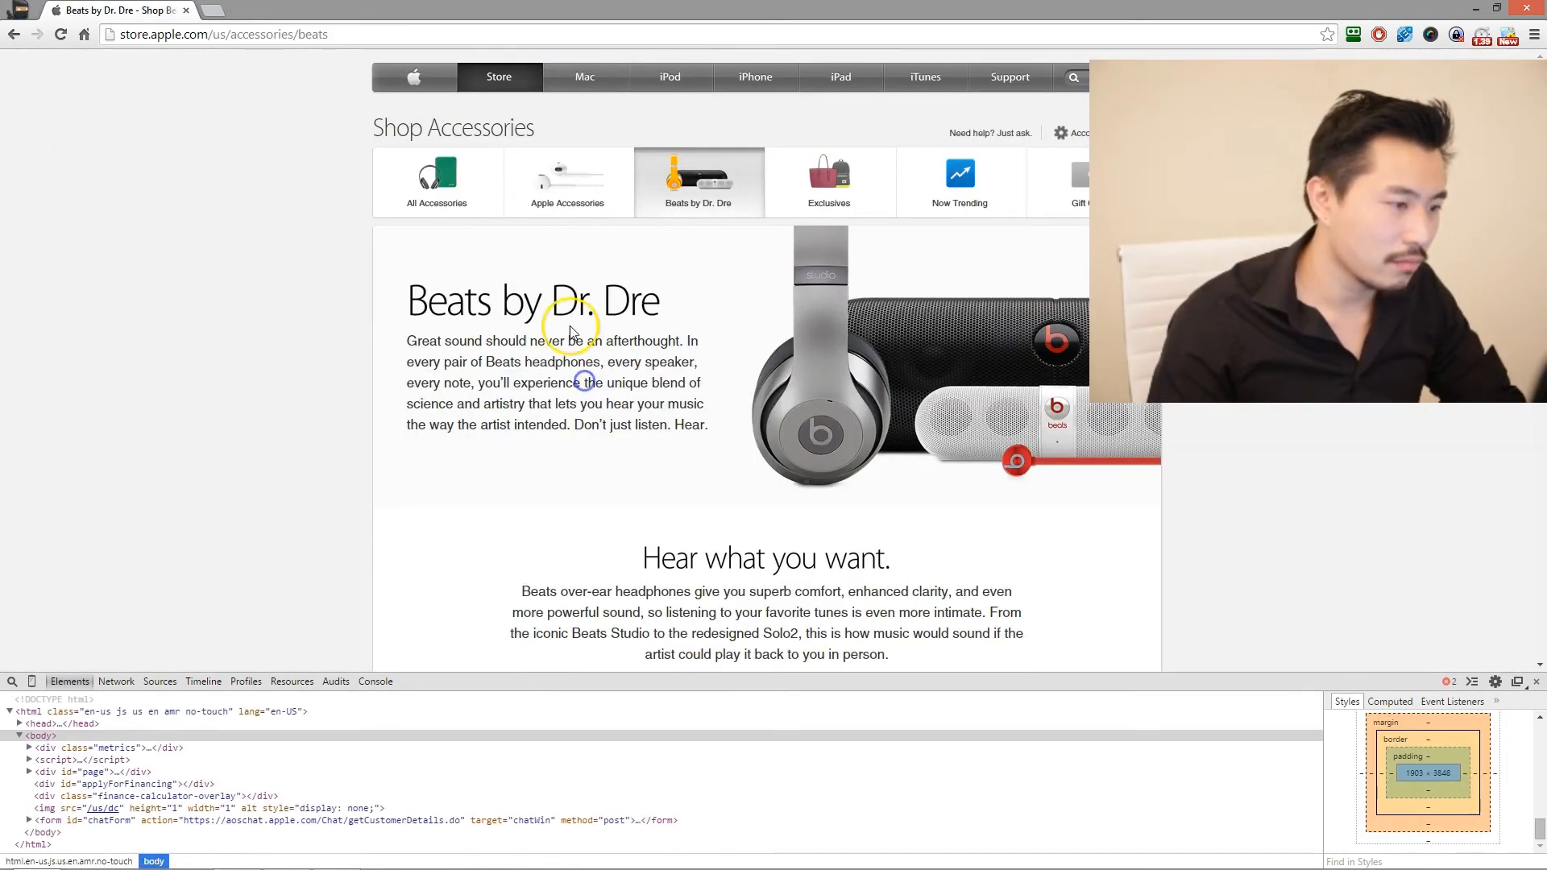
- Inspect the introductory paragraph on the Beats by Dr. Dre page and examine the font-family in its style rules
drag(511, 300, 621, 299)
drag(409, 127, 525, 126)
scroll(386, 361, down, 3)
drag(820, 312, 821, 312)
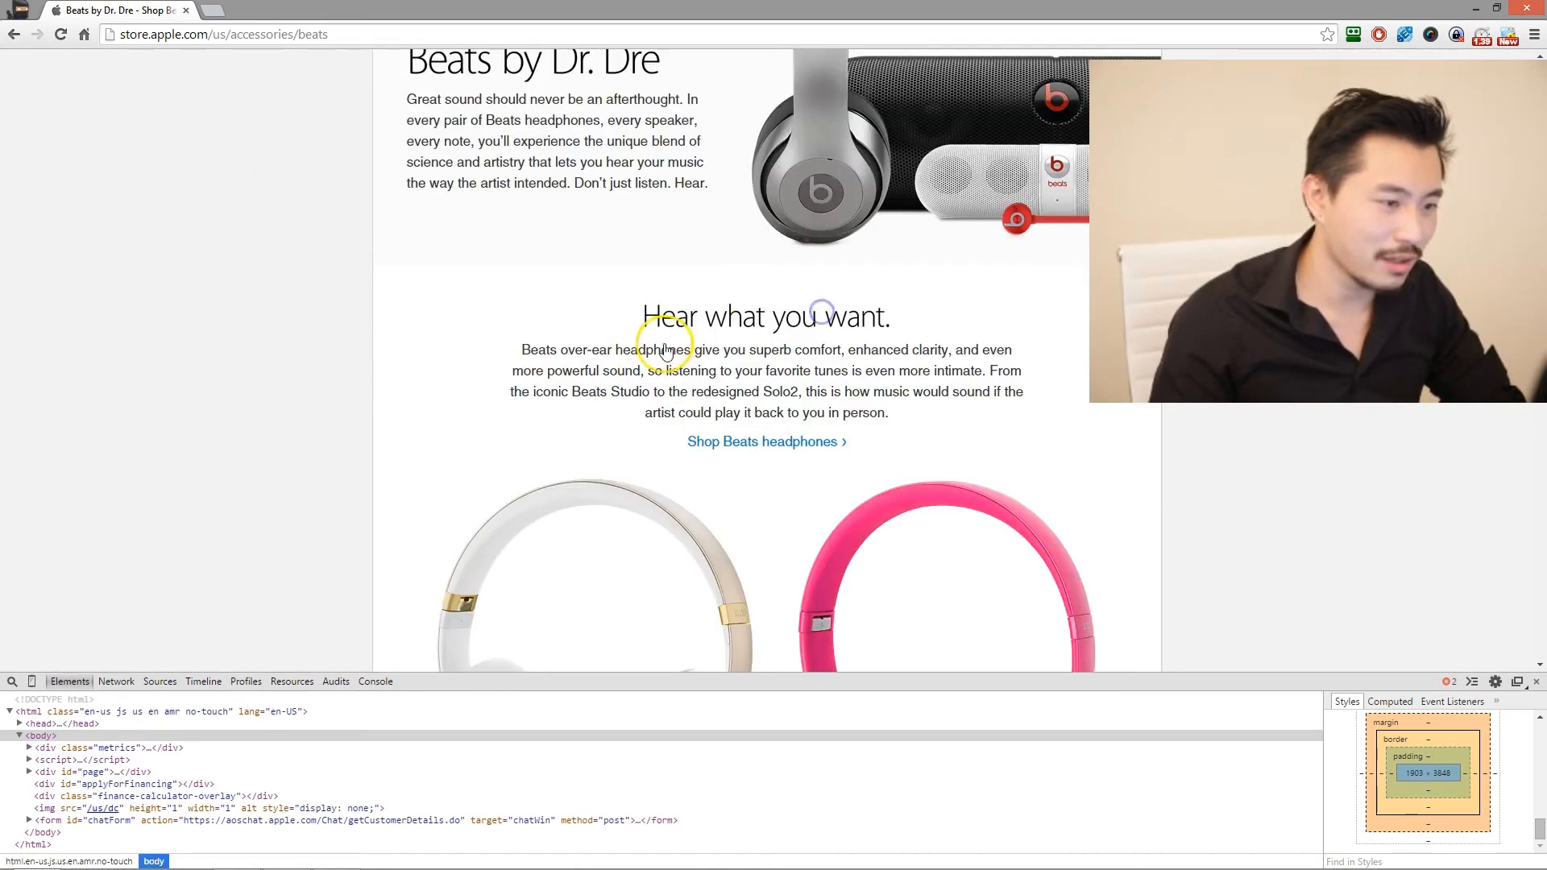
scroll(715, 346, up, 2)
drag(616, 301, 559, 257)
click(577, 281)
right_click(526, 295)
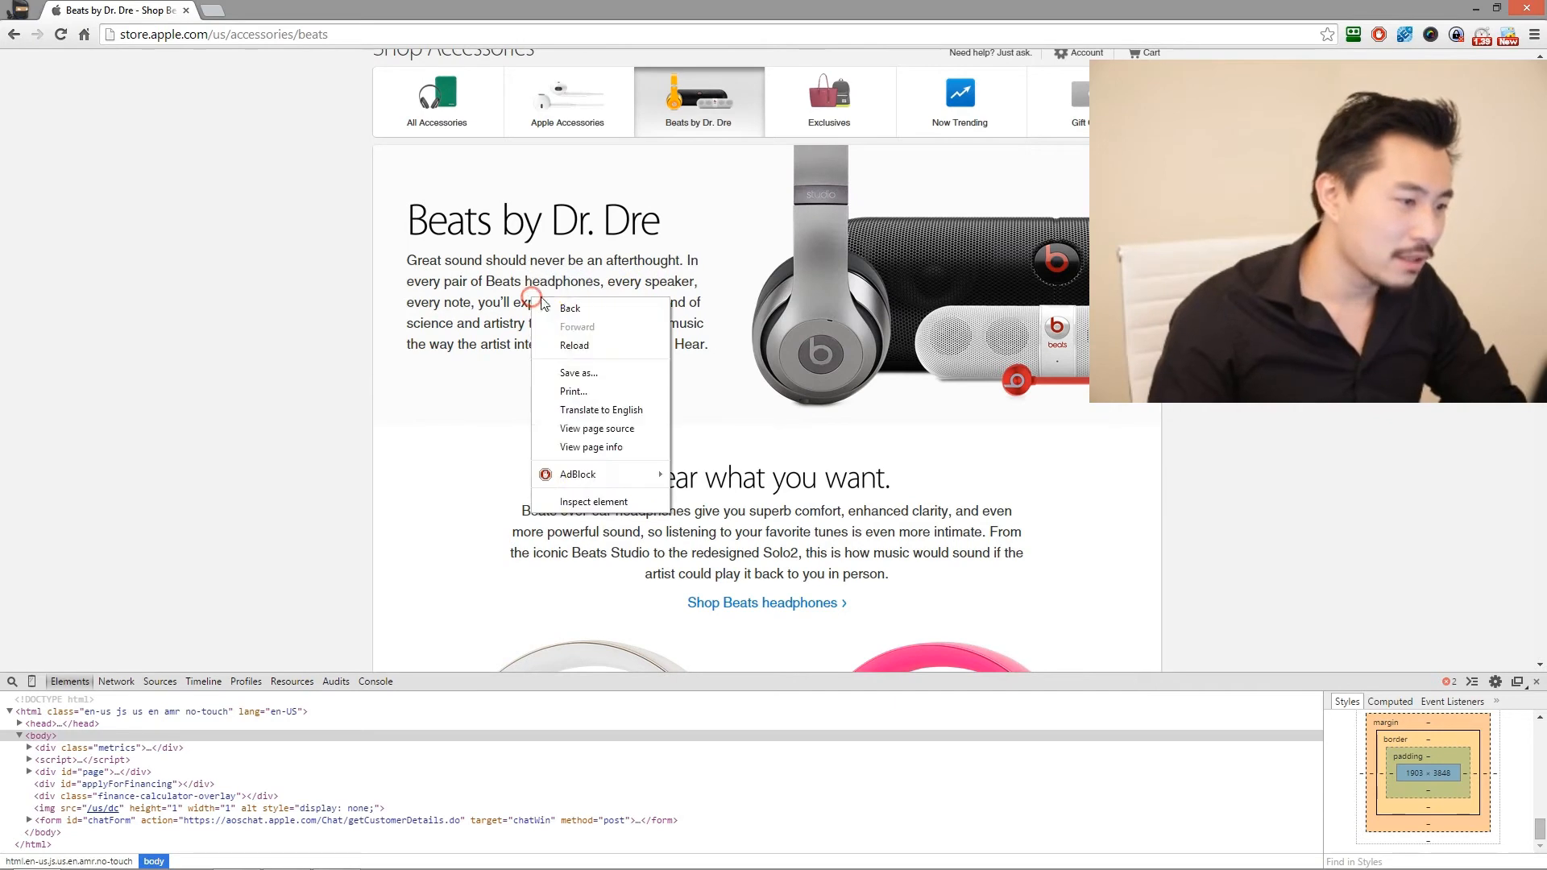
click(568, 501)
scroll(1498, 769, up, 2)
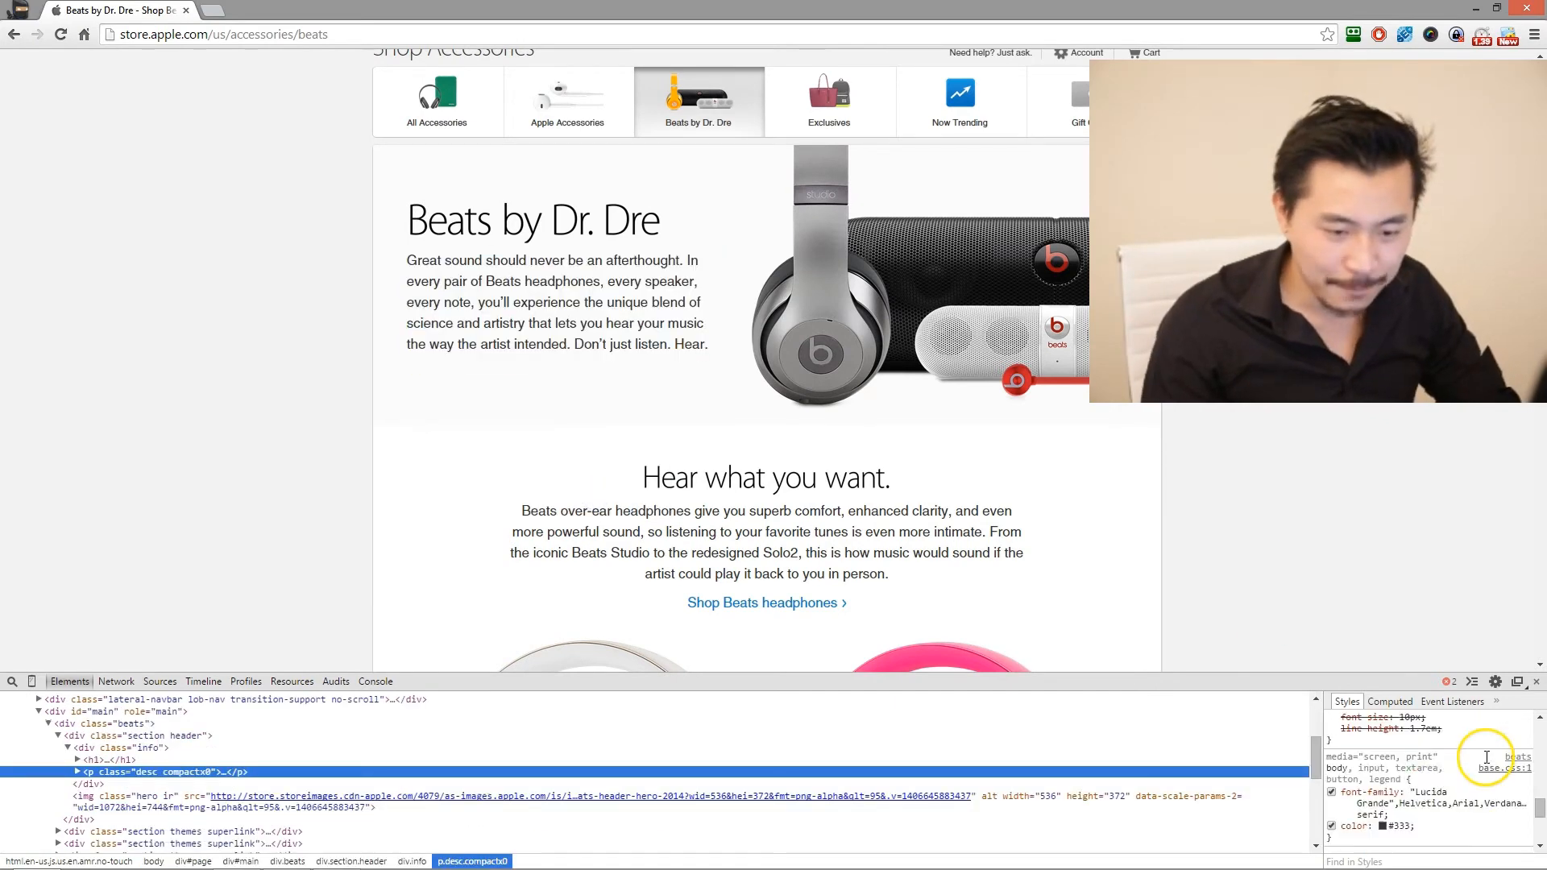
click(1431, 794)
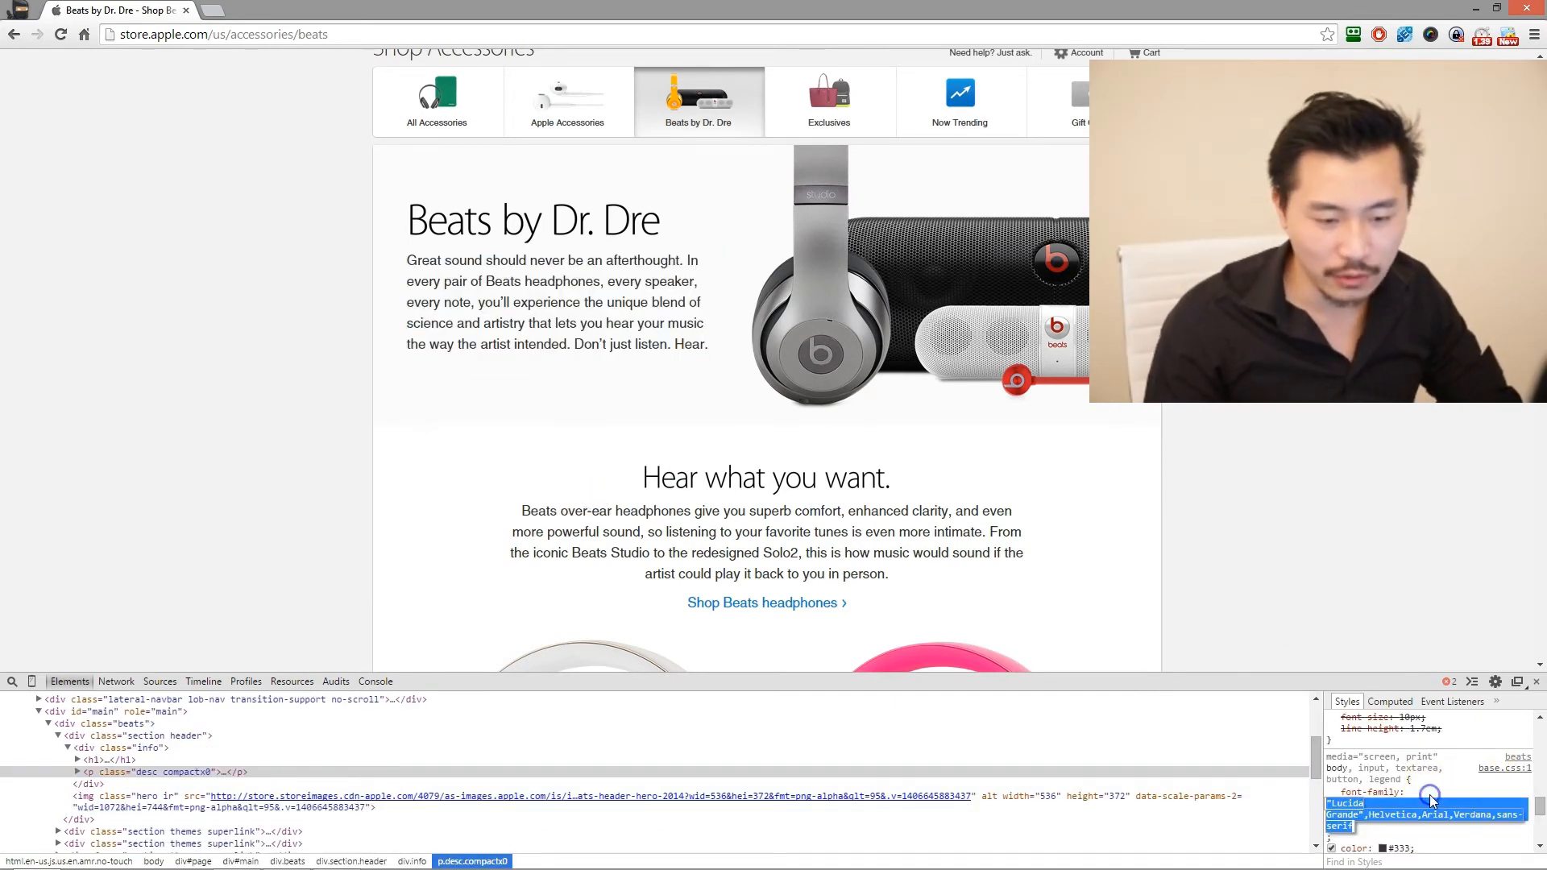
click(507, 346)
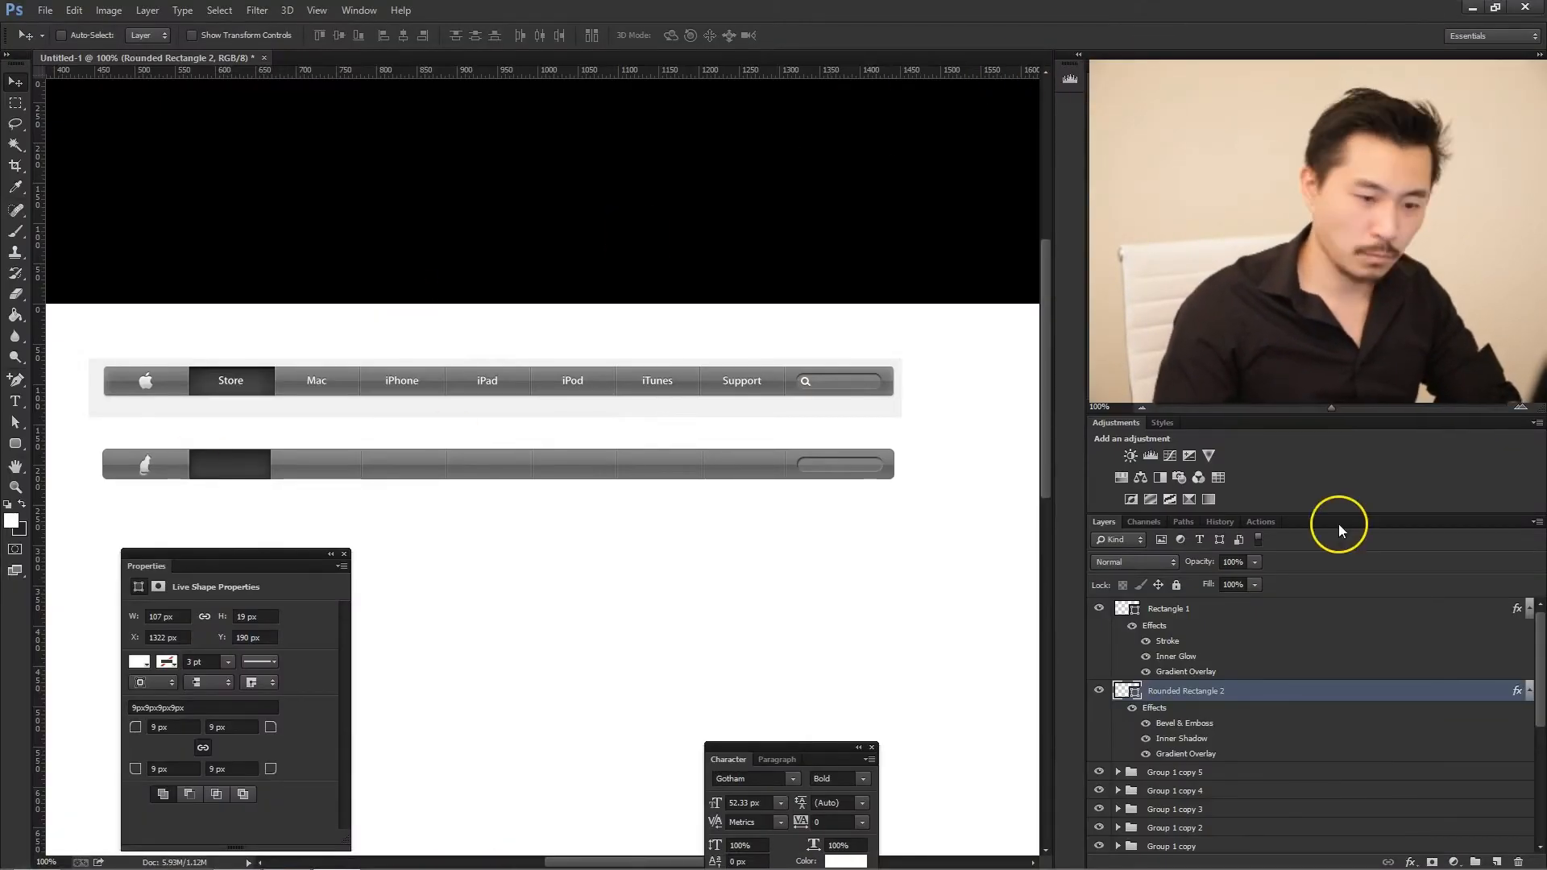
- In Photoshop, add a new layer above the Rectangle 1 tab and draw a text box from the dark tab to the search field
click(1263, 609)
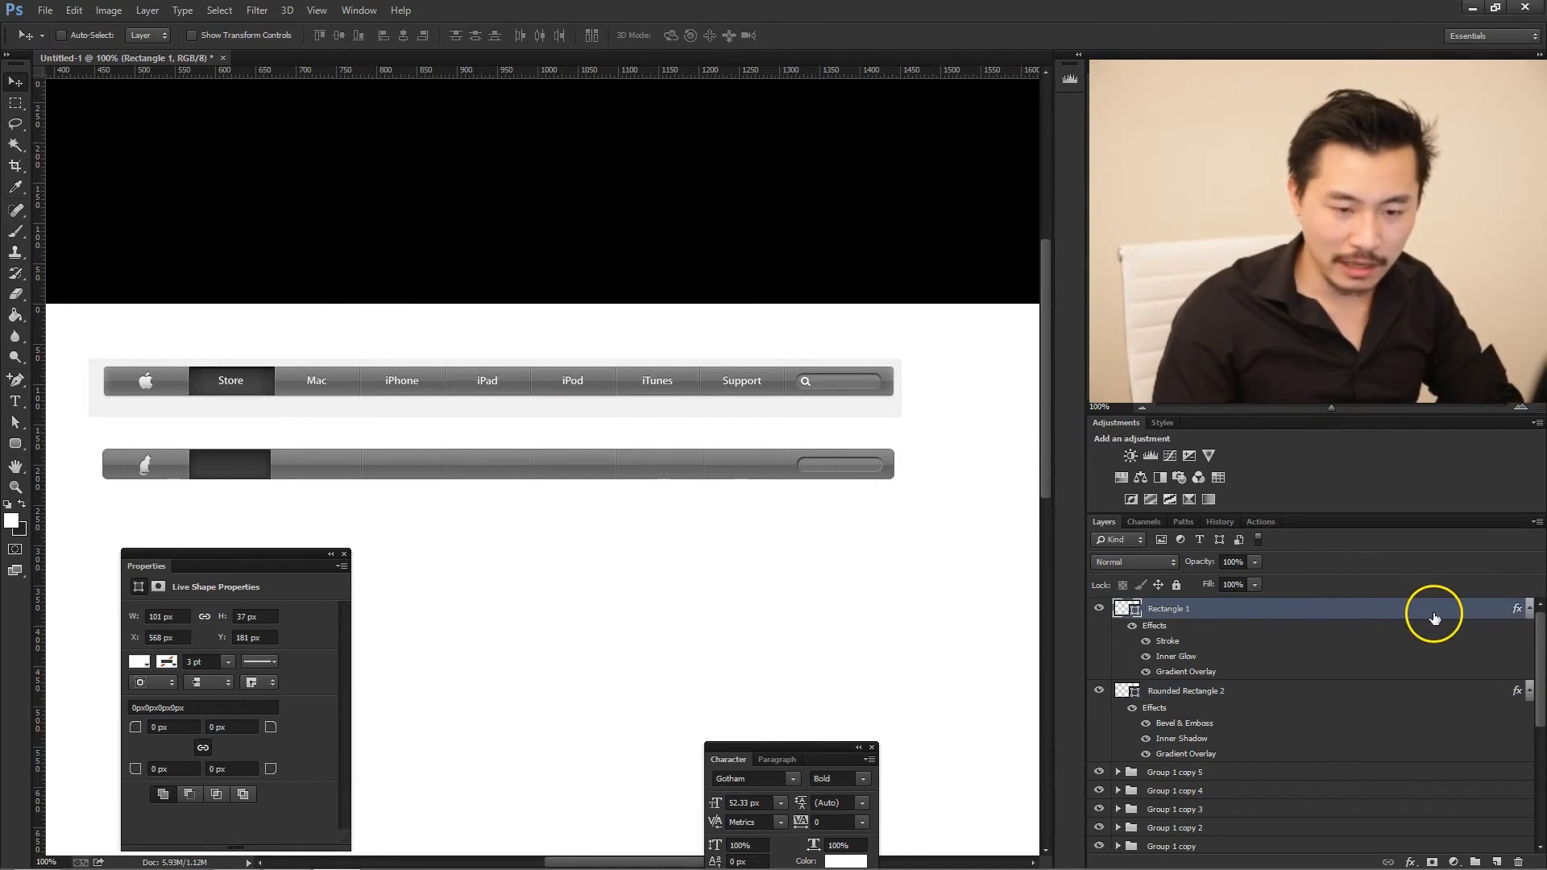
click(1496, 861)
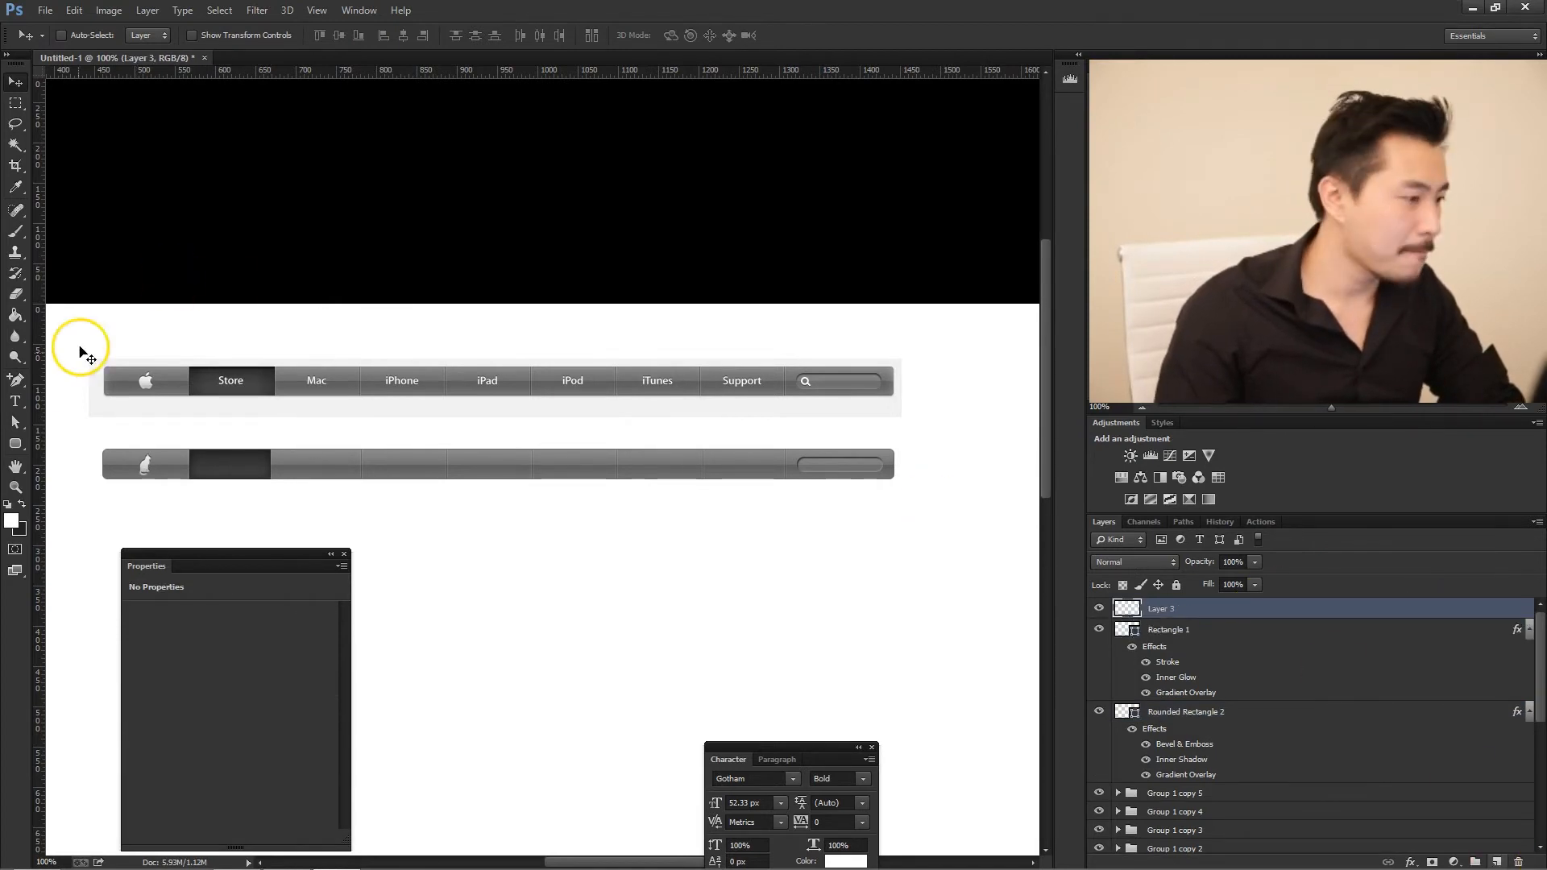
click(21, 406)
click(100, 398)
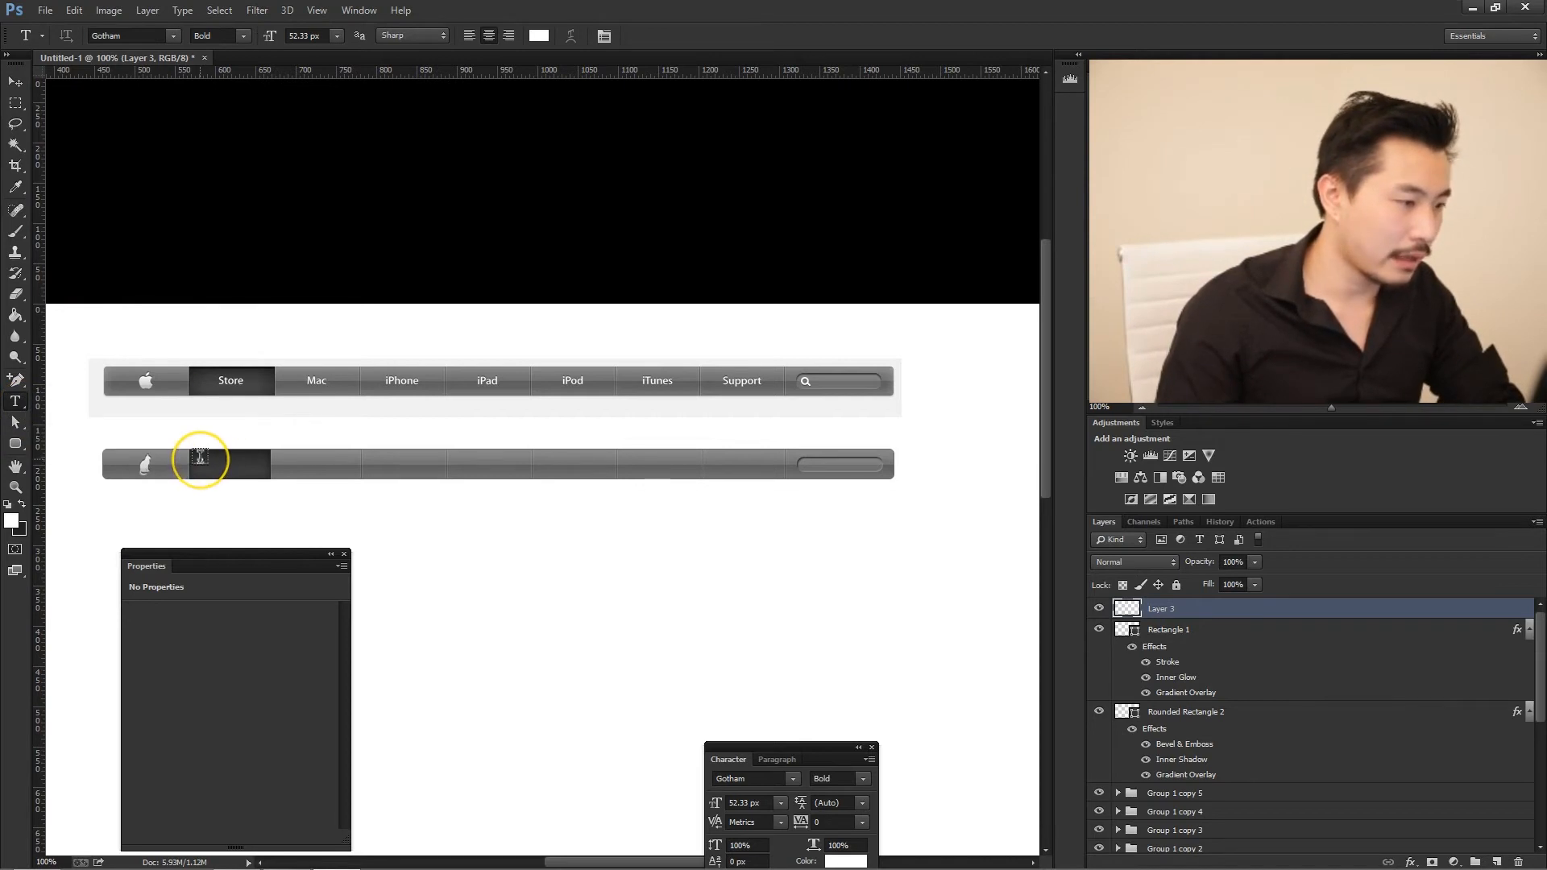
drag(200, 457, 796, 477)
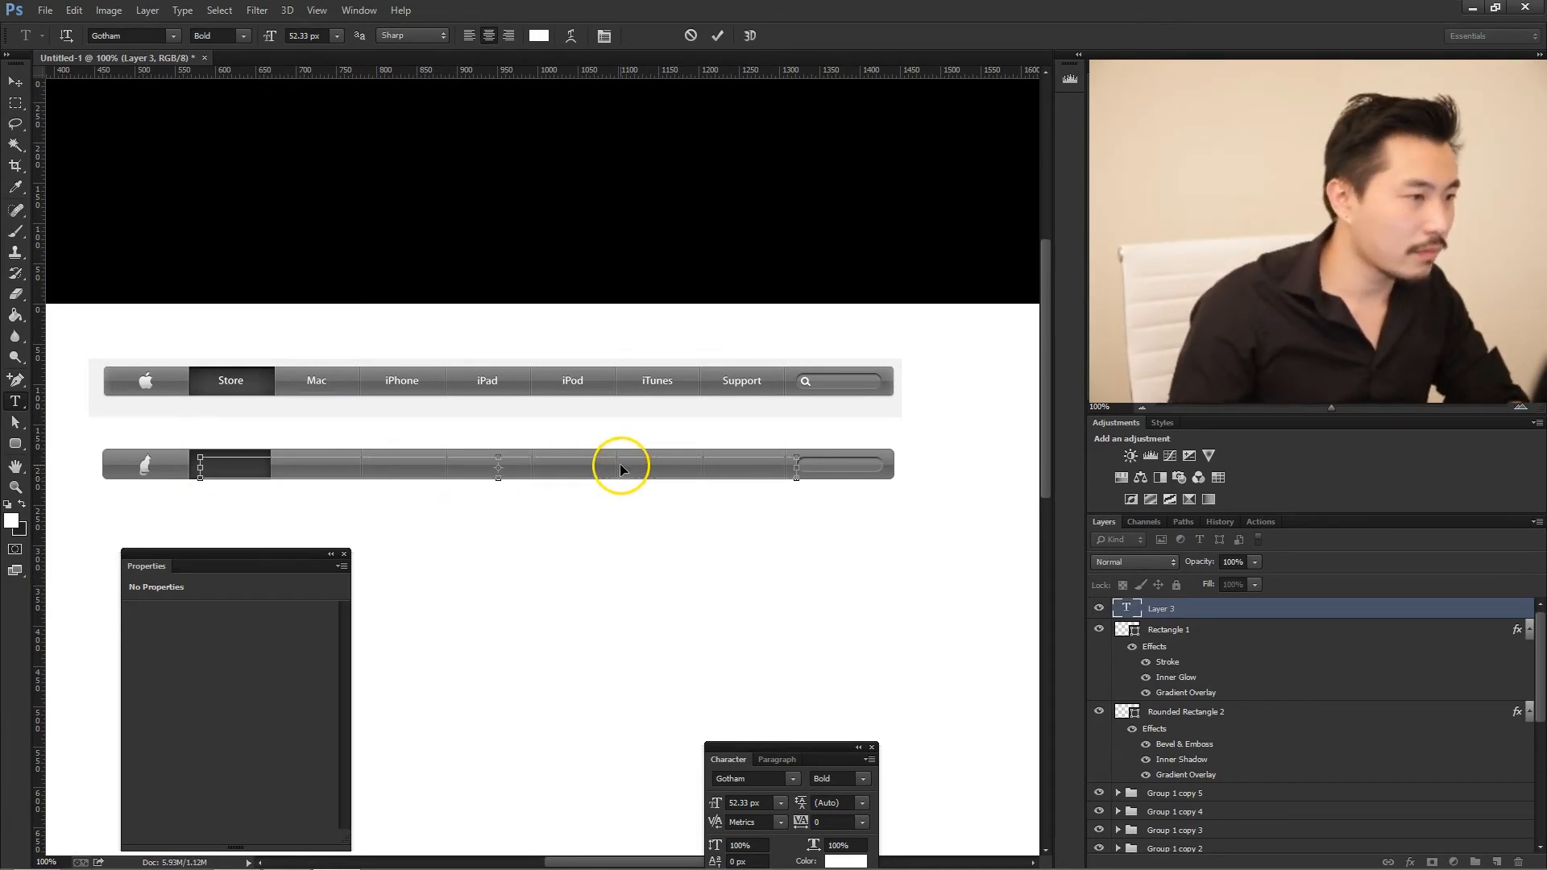
- Try 12 px and 10 px as the size of the placeholder text in the box
click(334, 35)
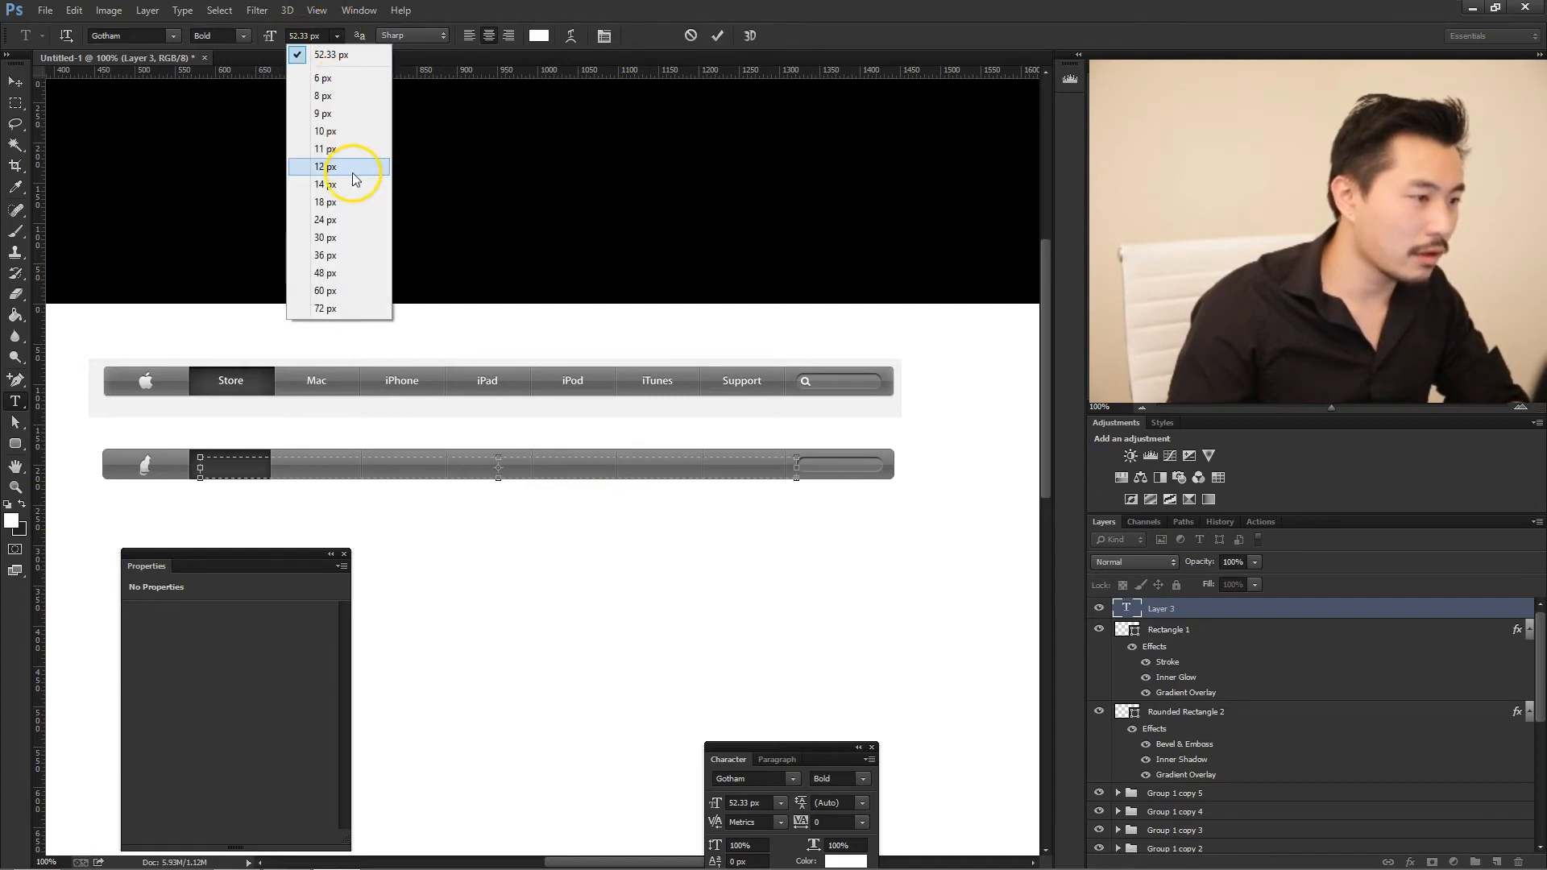
click(326, 167)
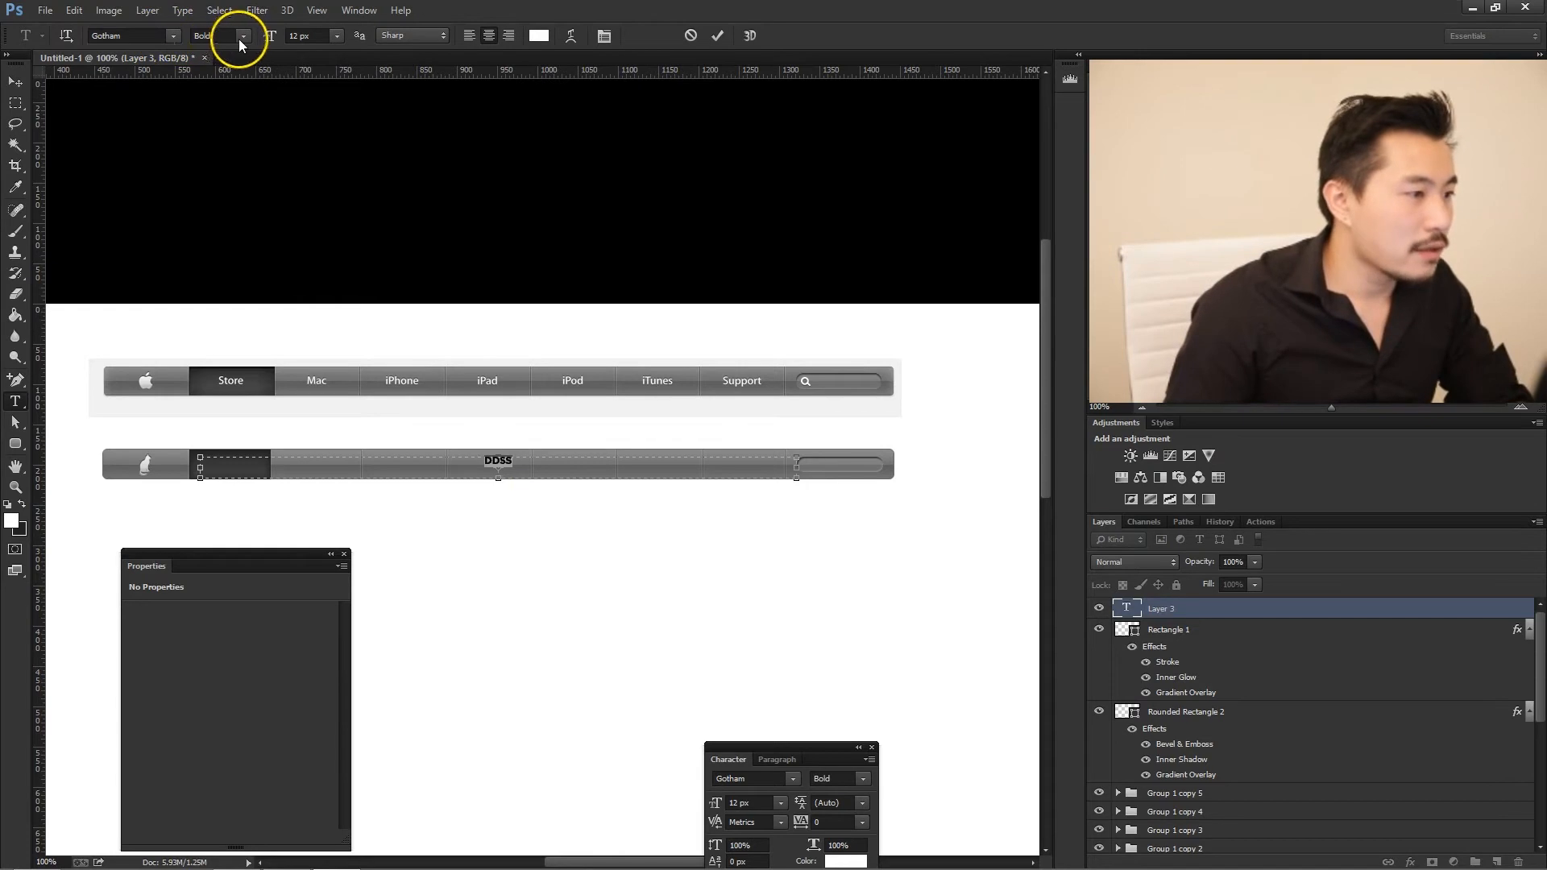
click(308, 35)
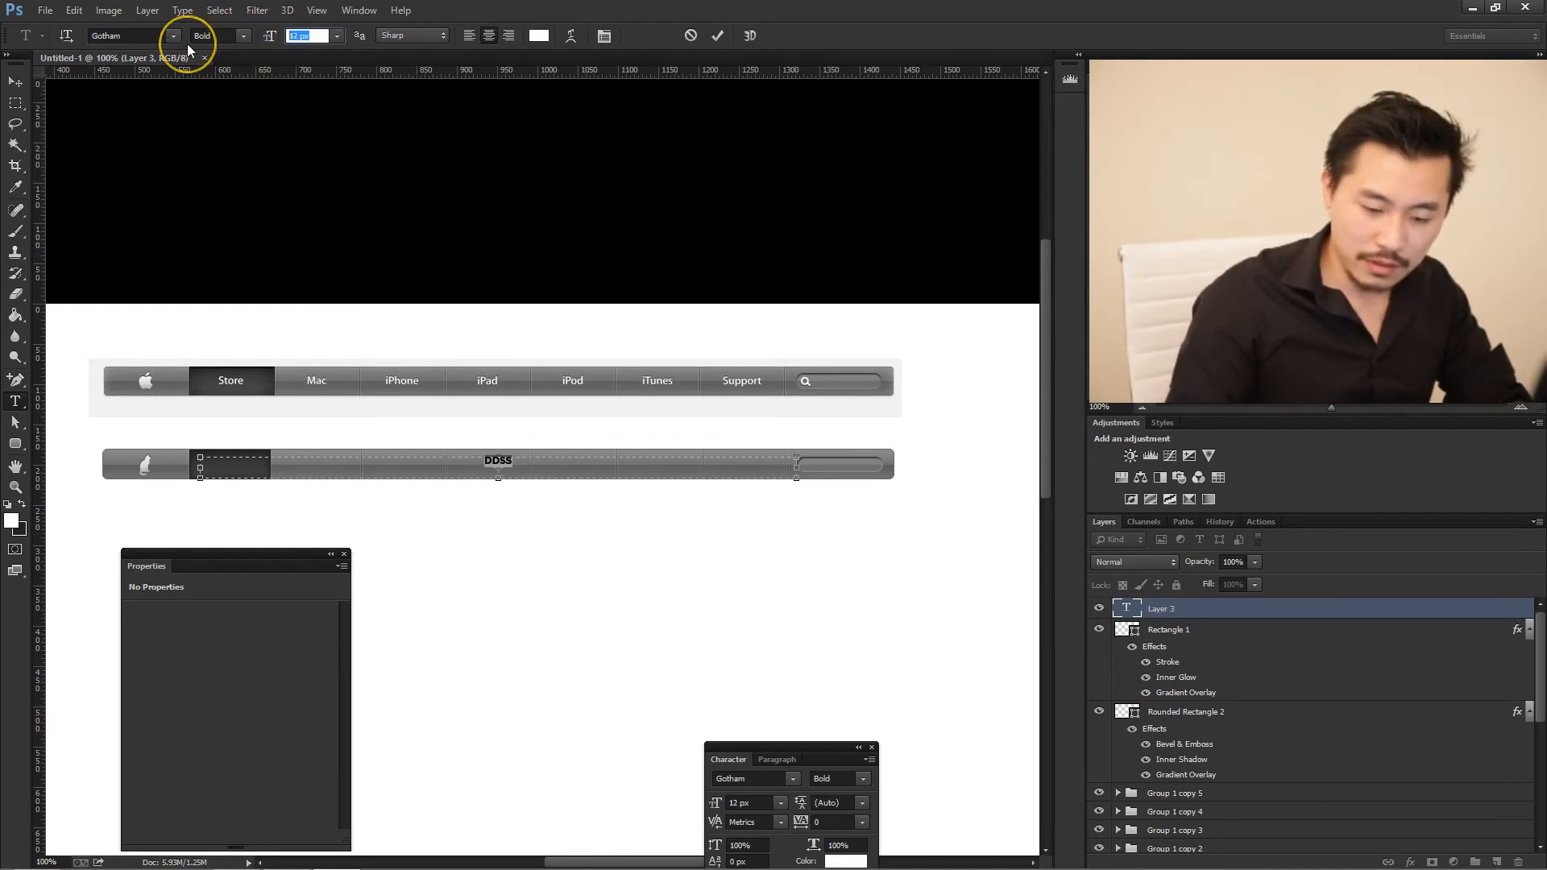
text(1)
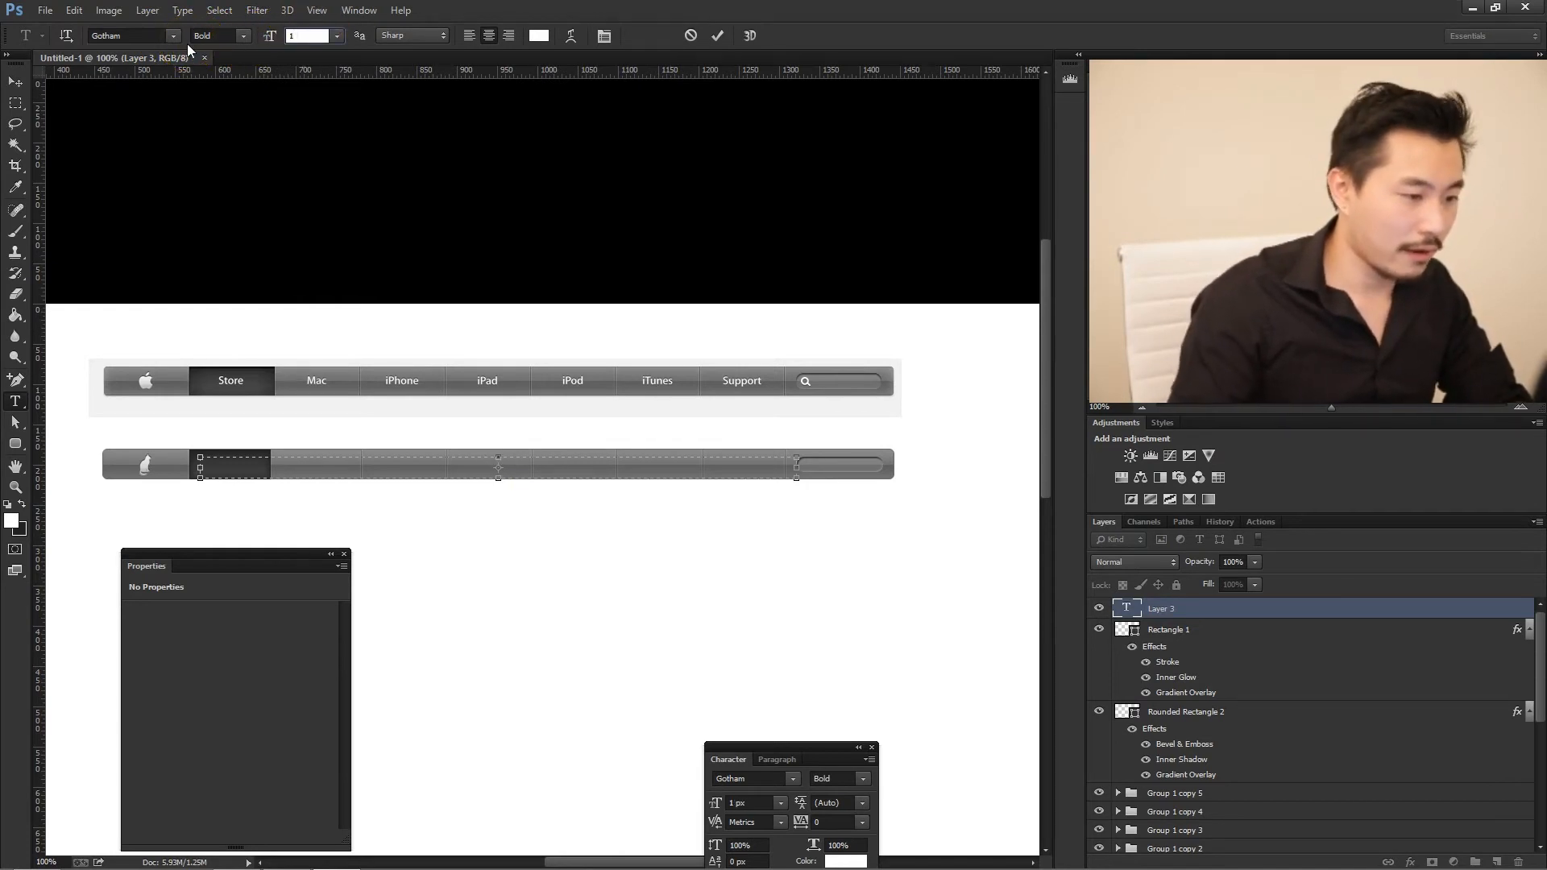
text(0)
key(Return)
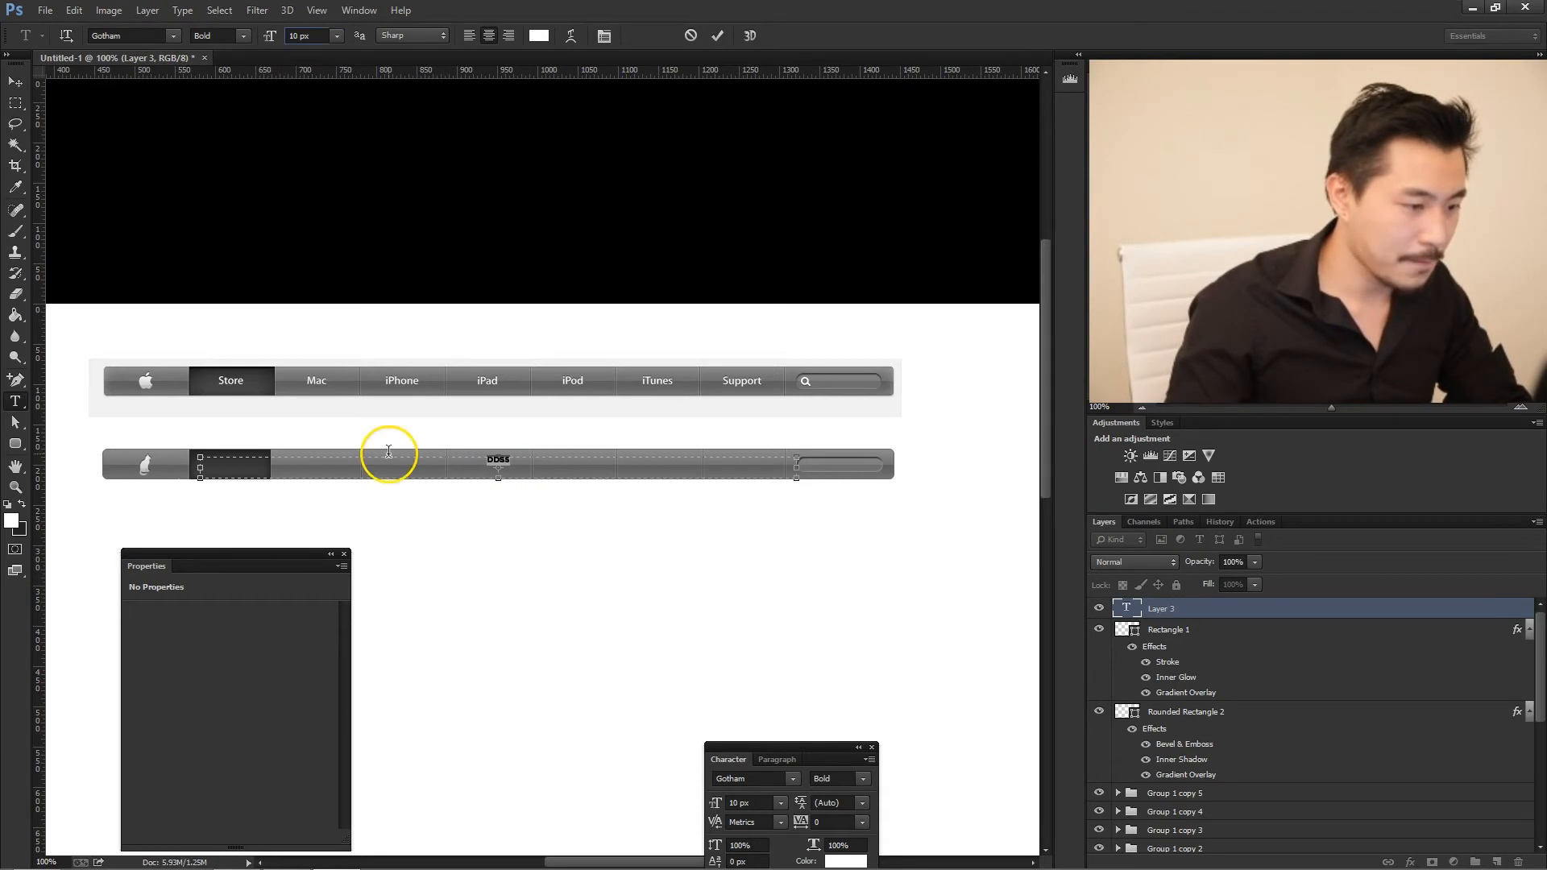
- Set the placeholder text's font to Lucida Sans Regular and turn off All Caps
drag(800, 756, 828, 651)
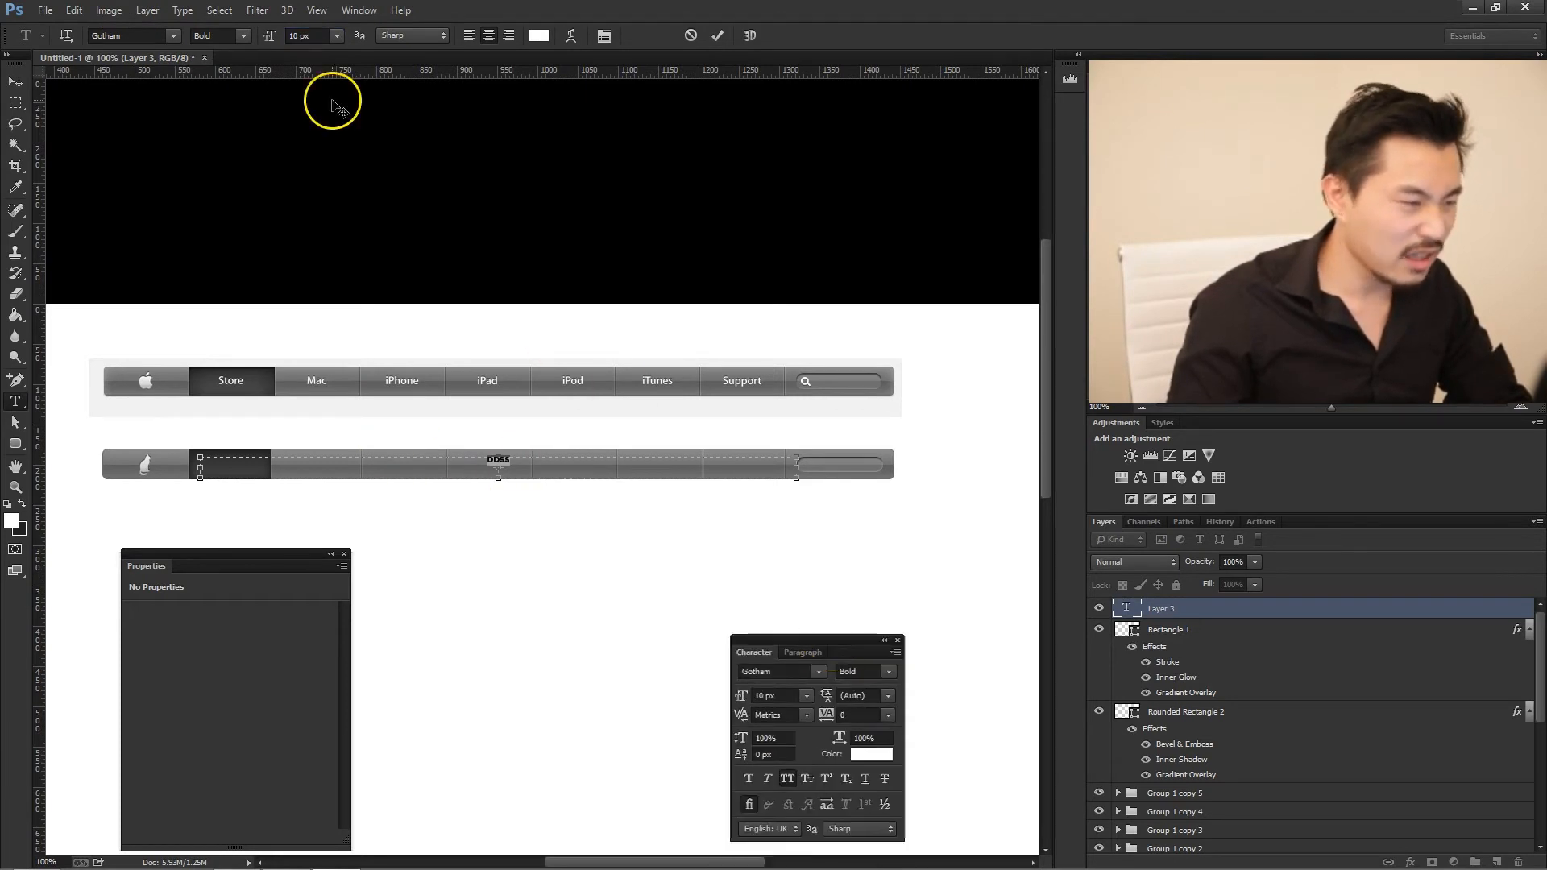
click(148, 34)
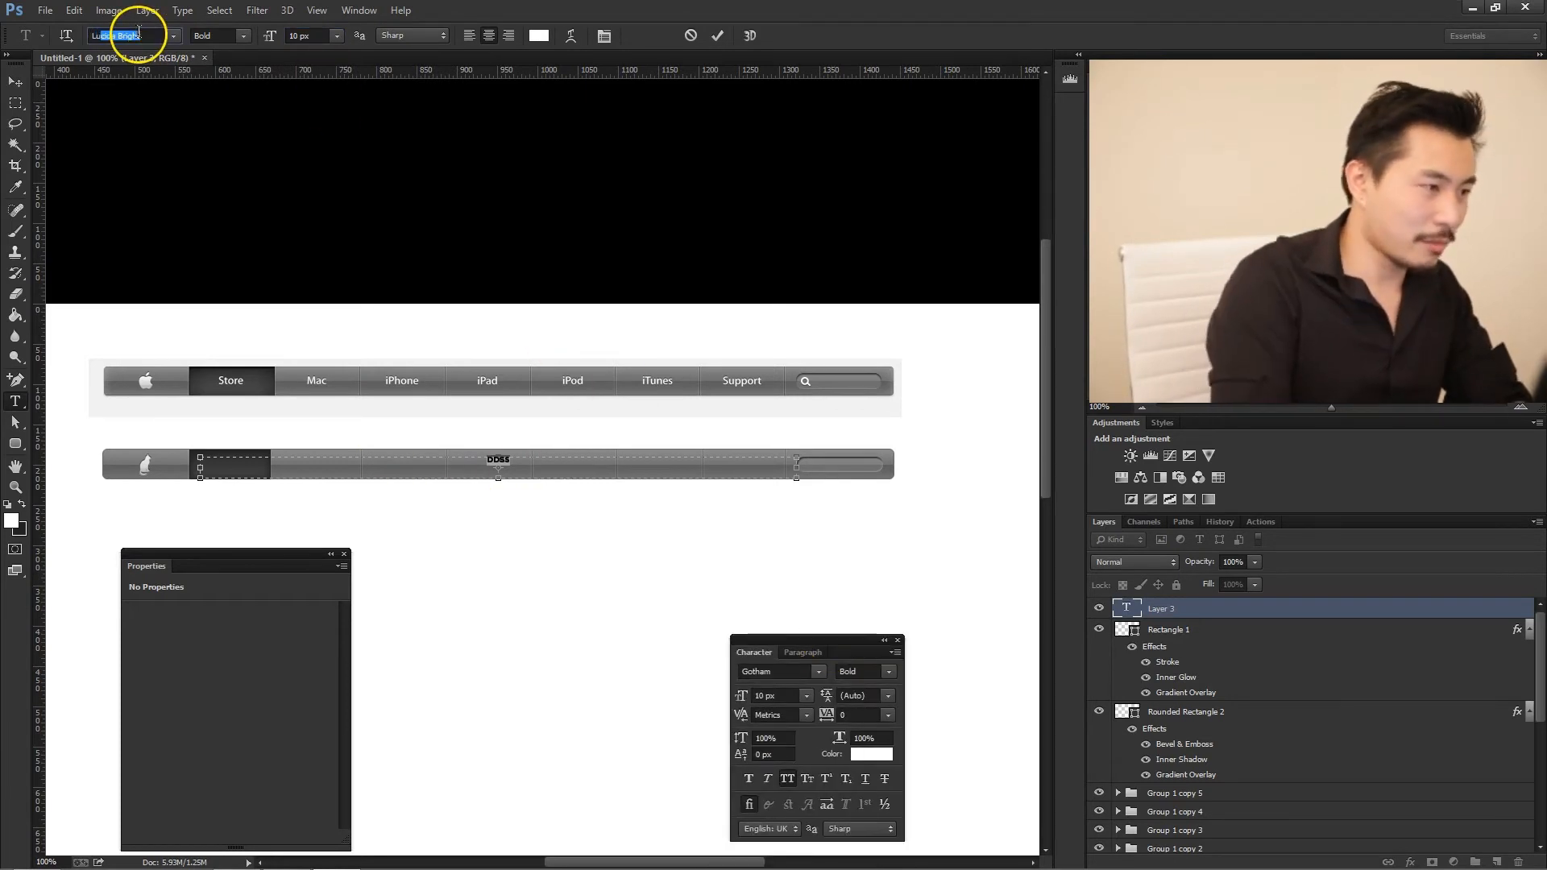
key(Return)
click(169, 36)
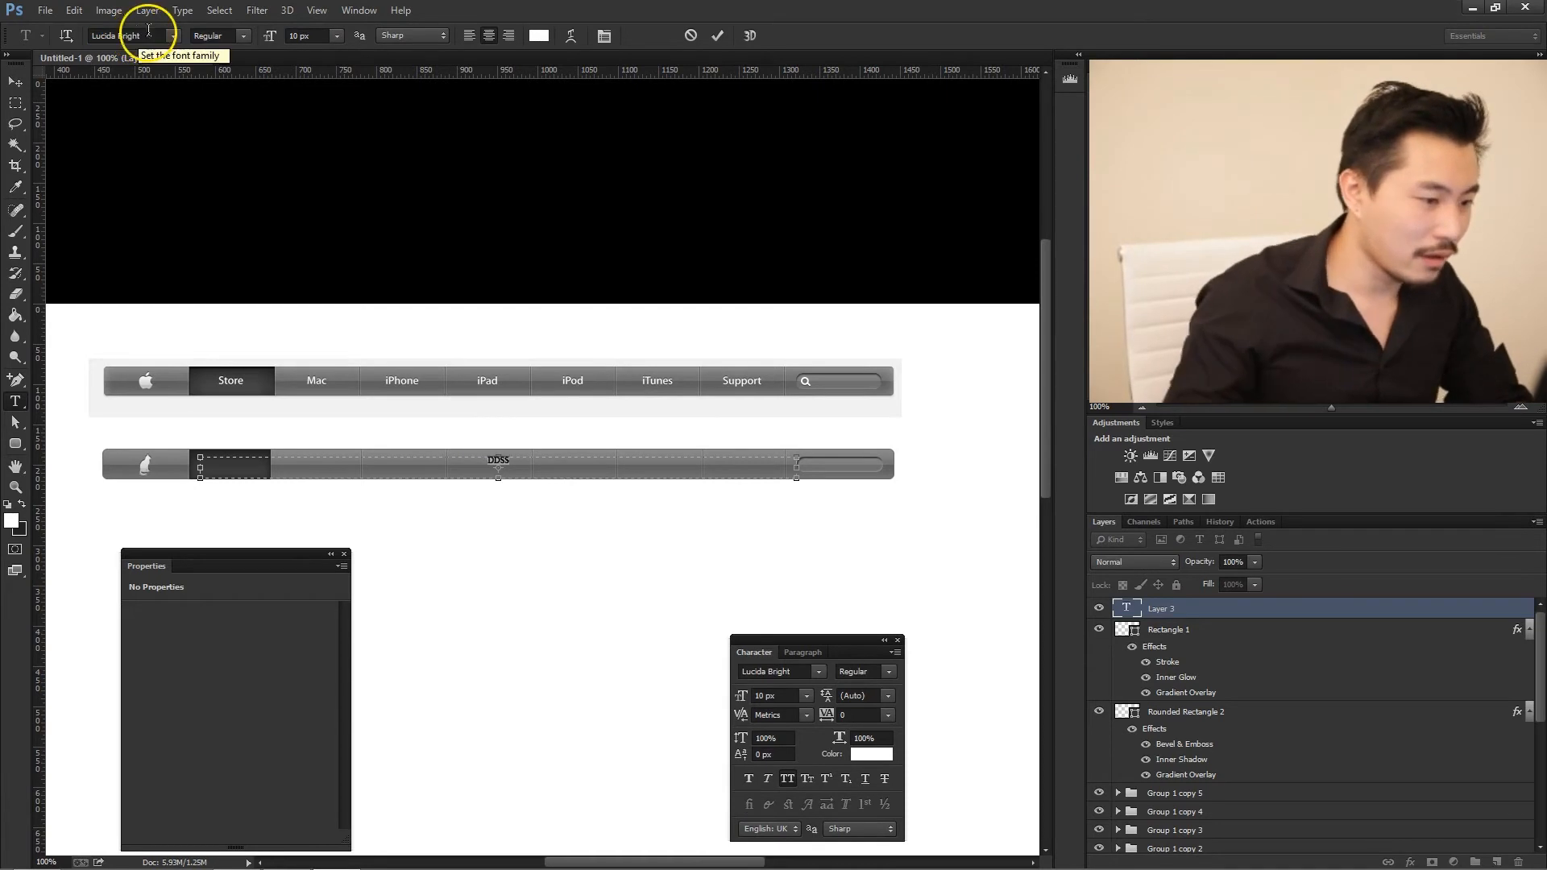
scroll(197, 76, up, 1)
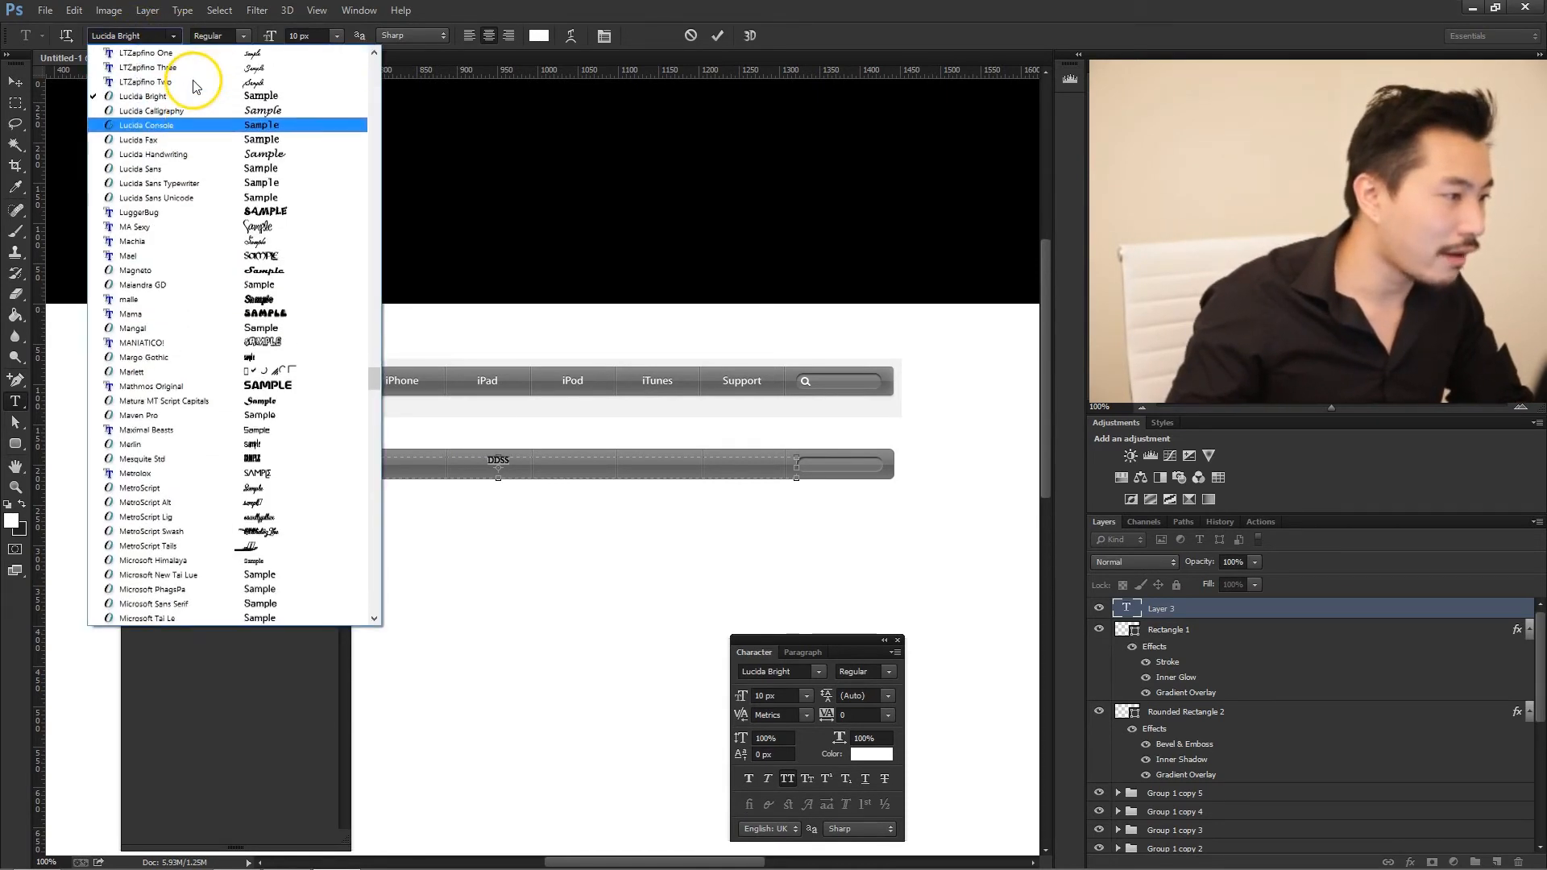
click(191, 169)
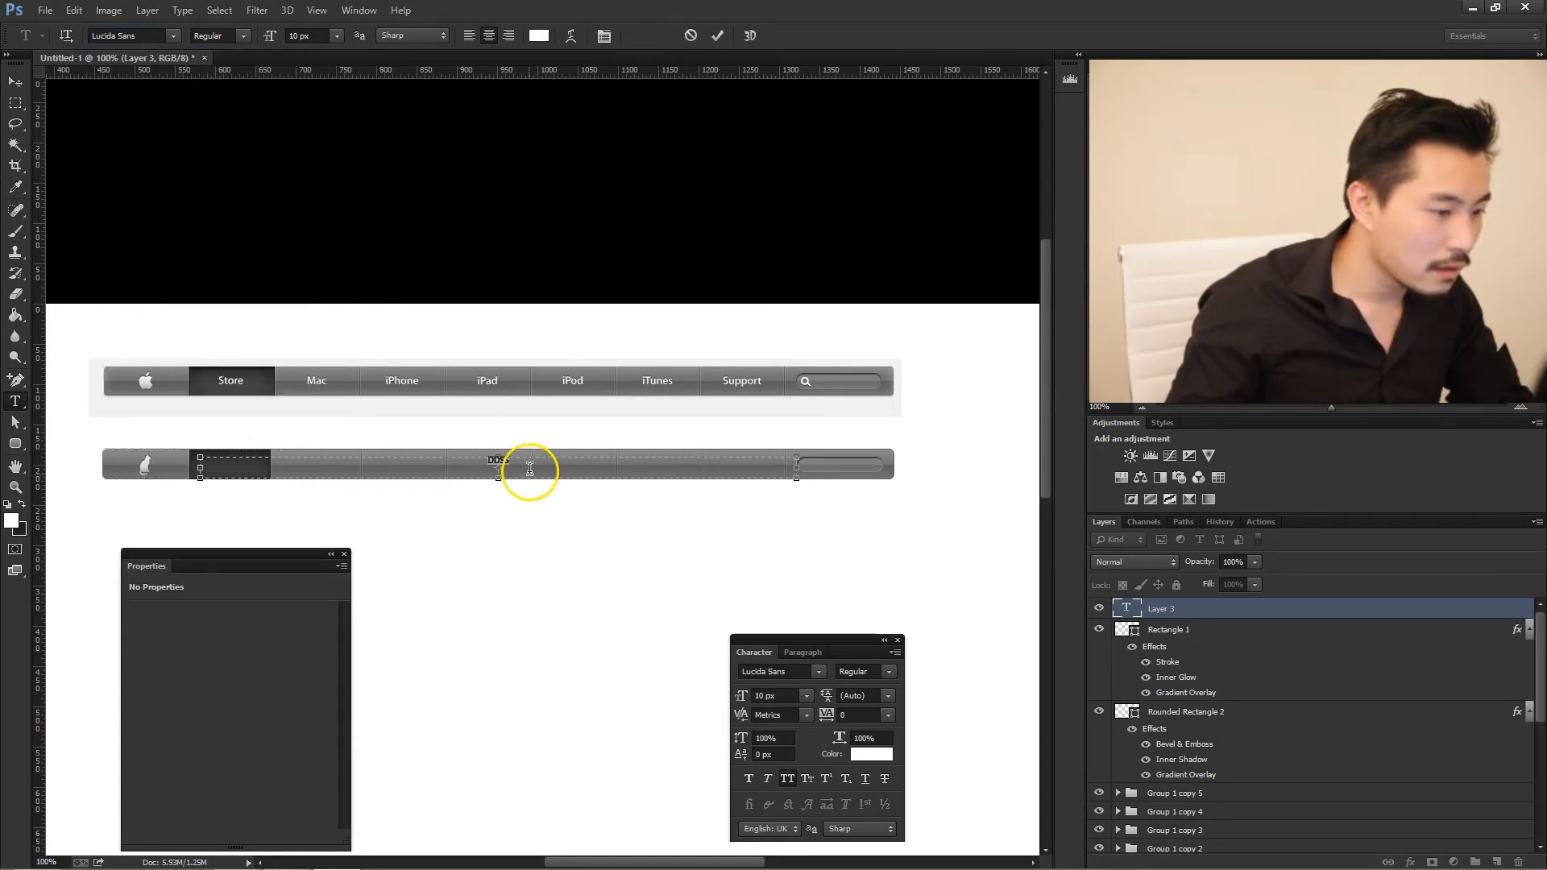
click(787, 778)
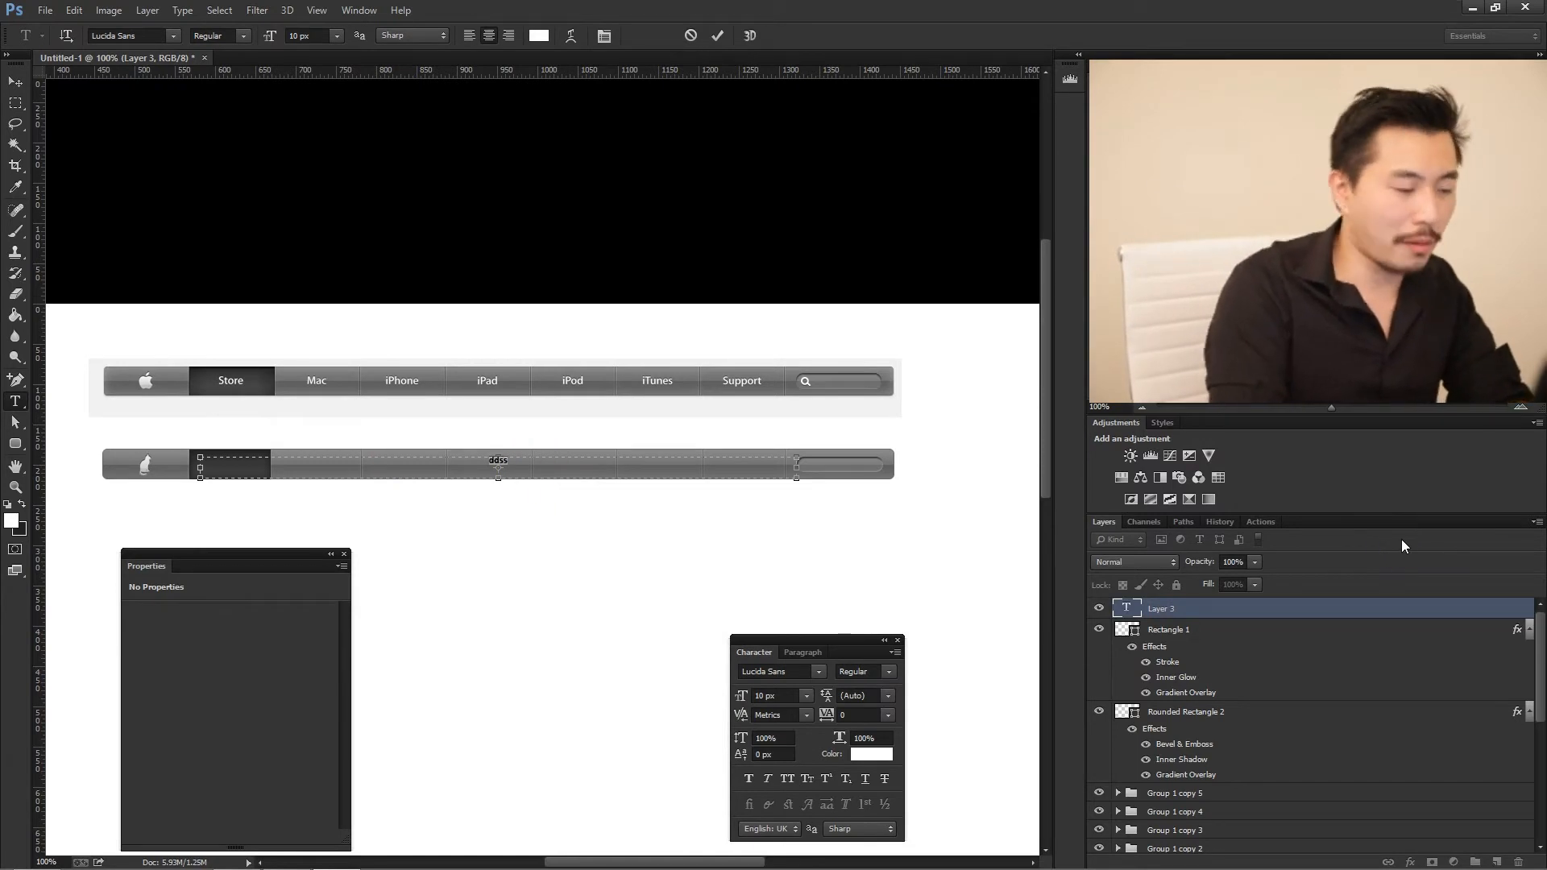
- Replace the placeholder text with "Home" and set its size to 12 px
text(Home)
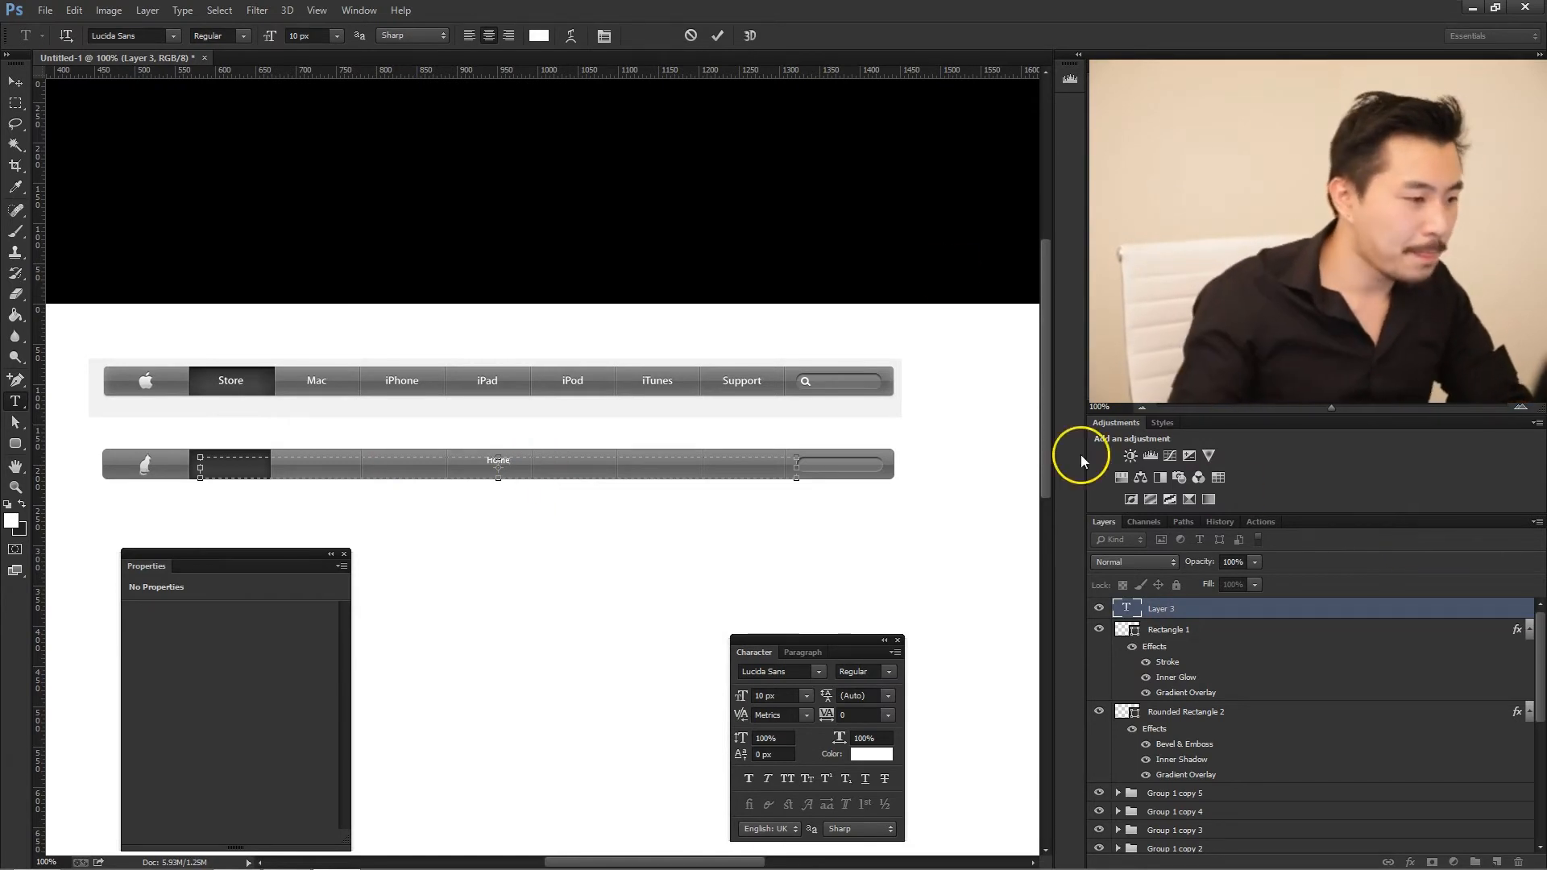
click(313, 36)
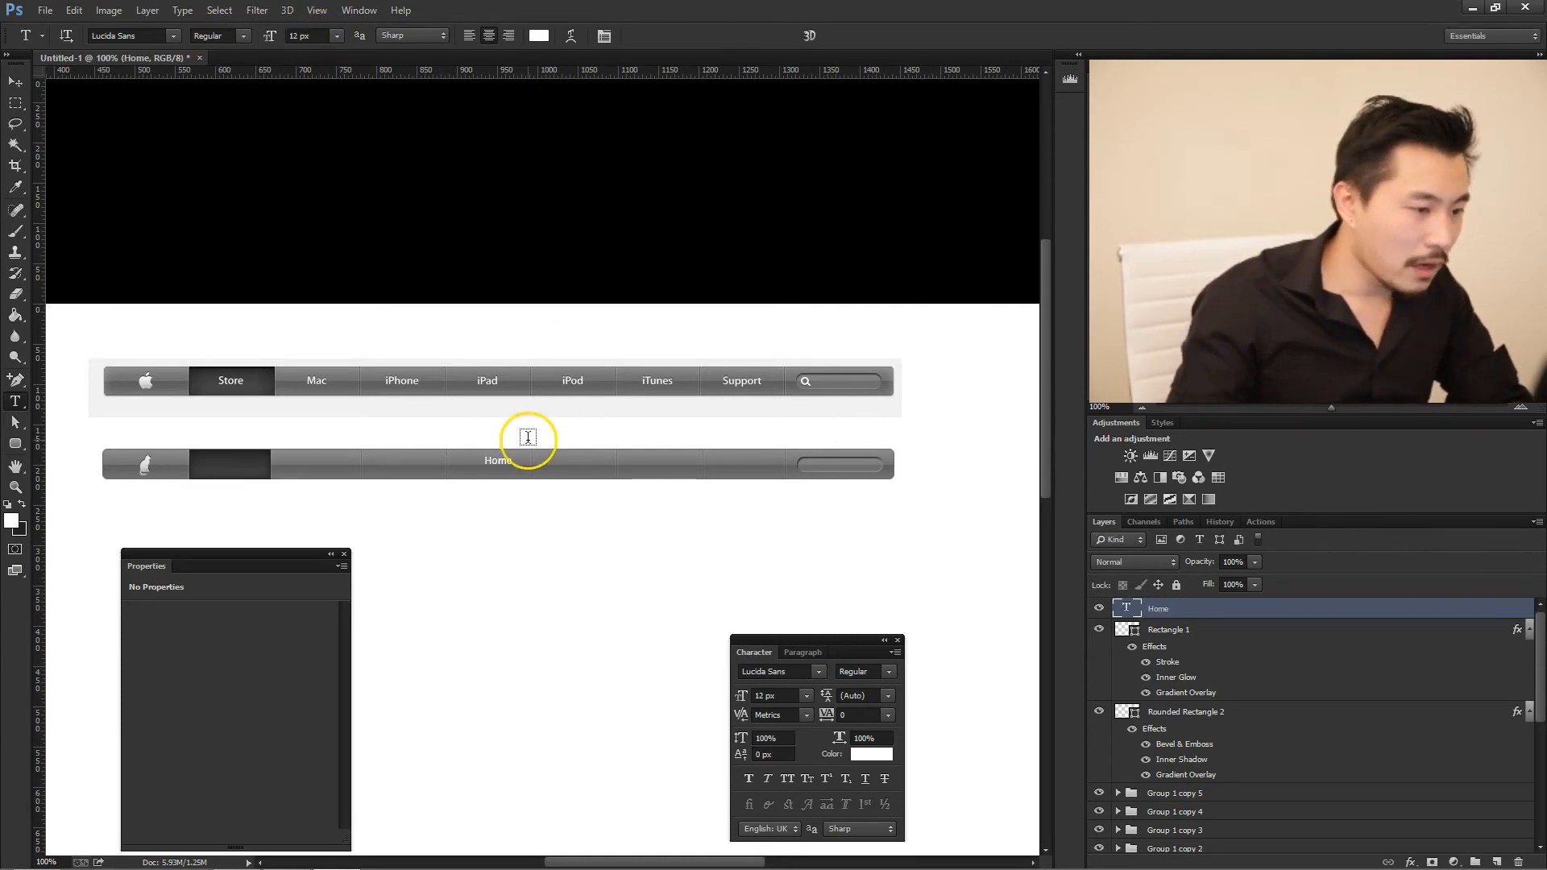
key(ctrl+Return)
- Left-align the Home text and position it on the dark tab of the rebuilt bar
key(v)
drag(520, 467, 252, 468)
key(t)
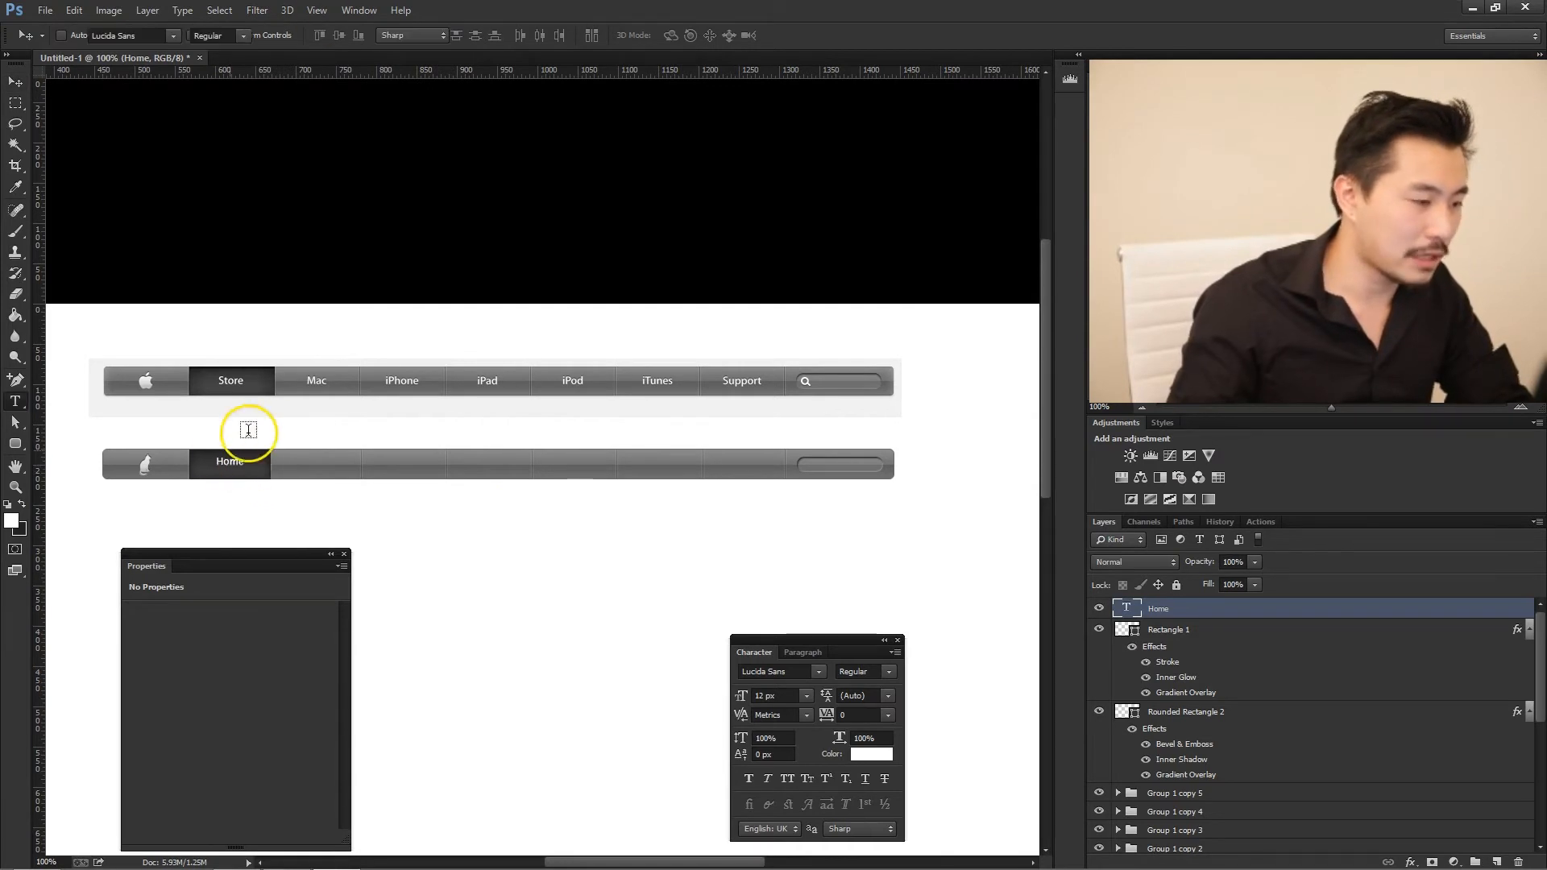
double_click(228, 464)
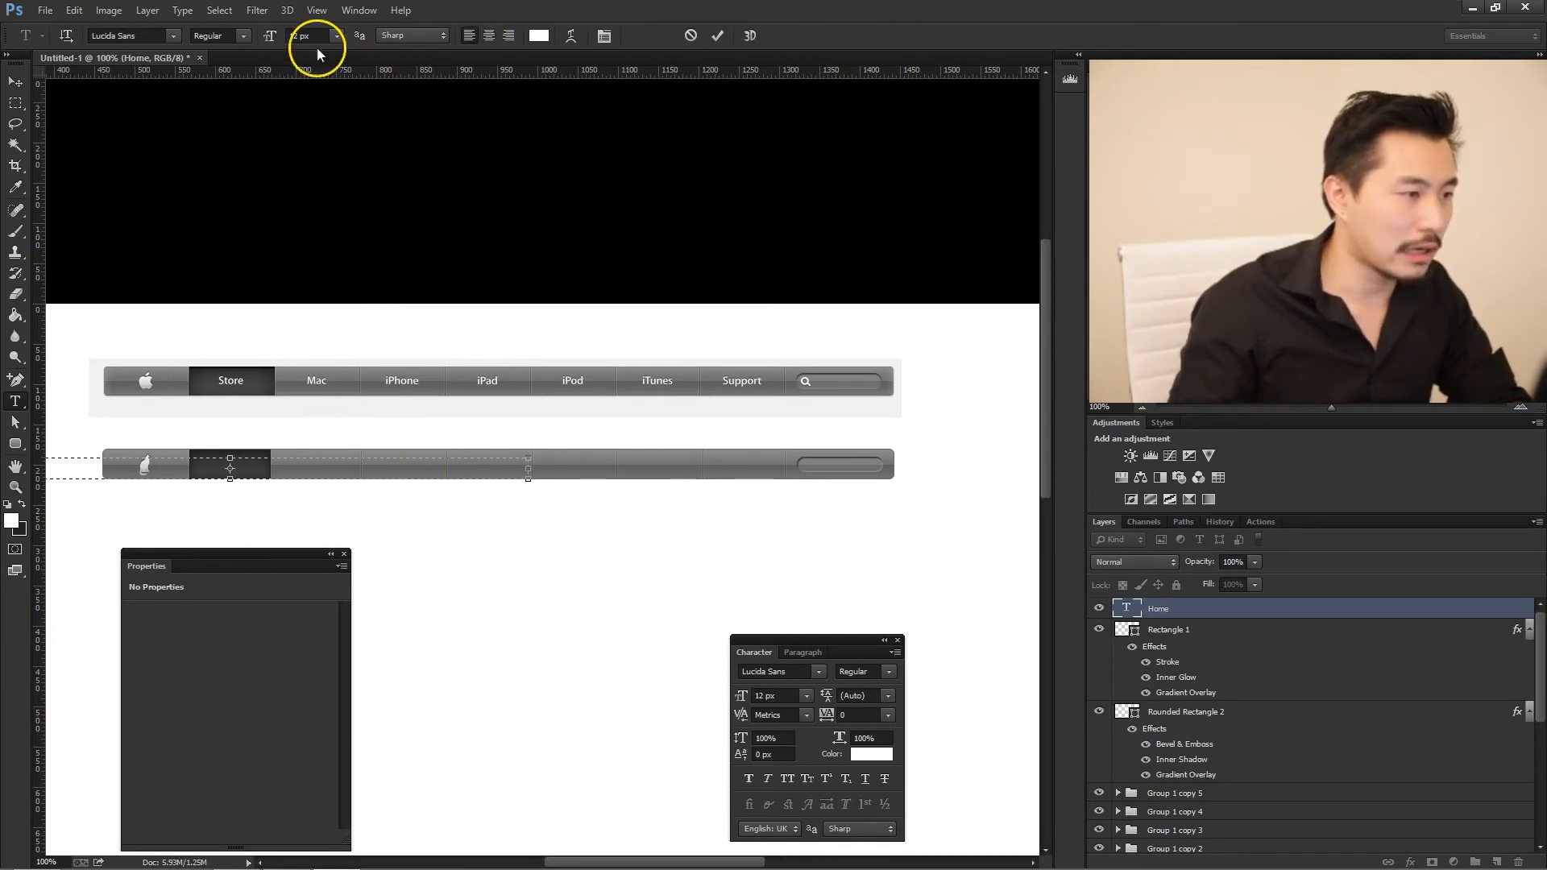
click(14, 81)
drag(286, 458, 570, 455)
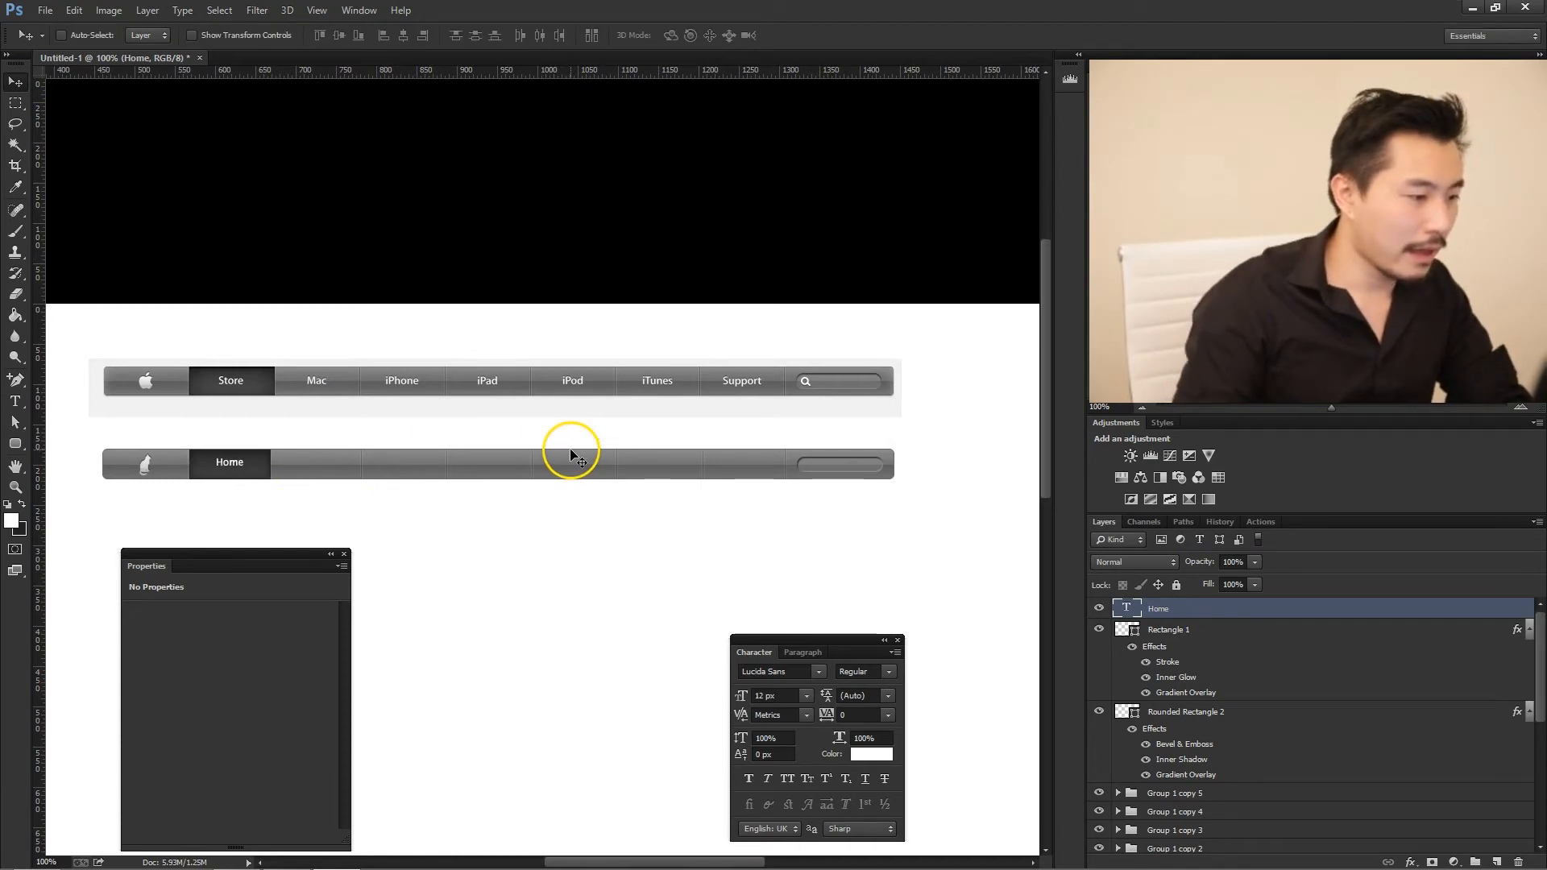
- Check the Home label's paragraph text box, and convert the layer to point text
key(t)
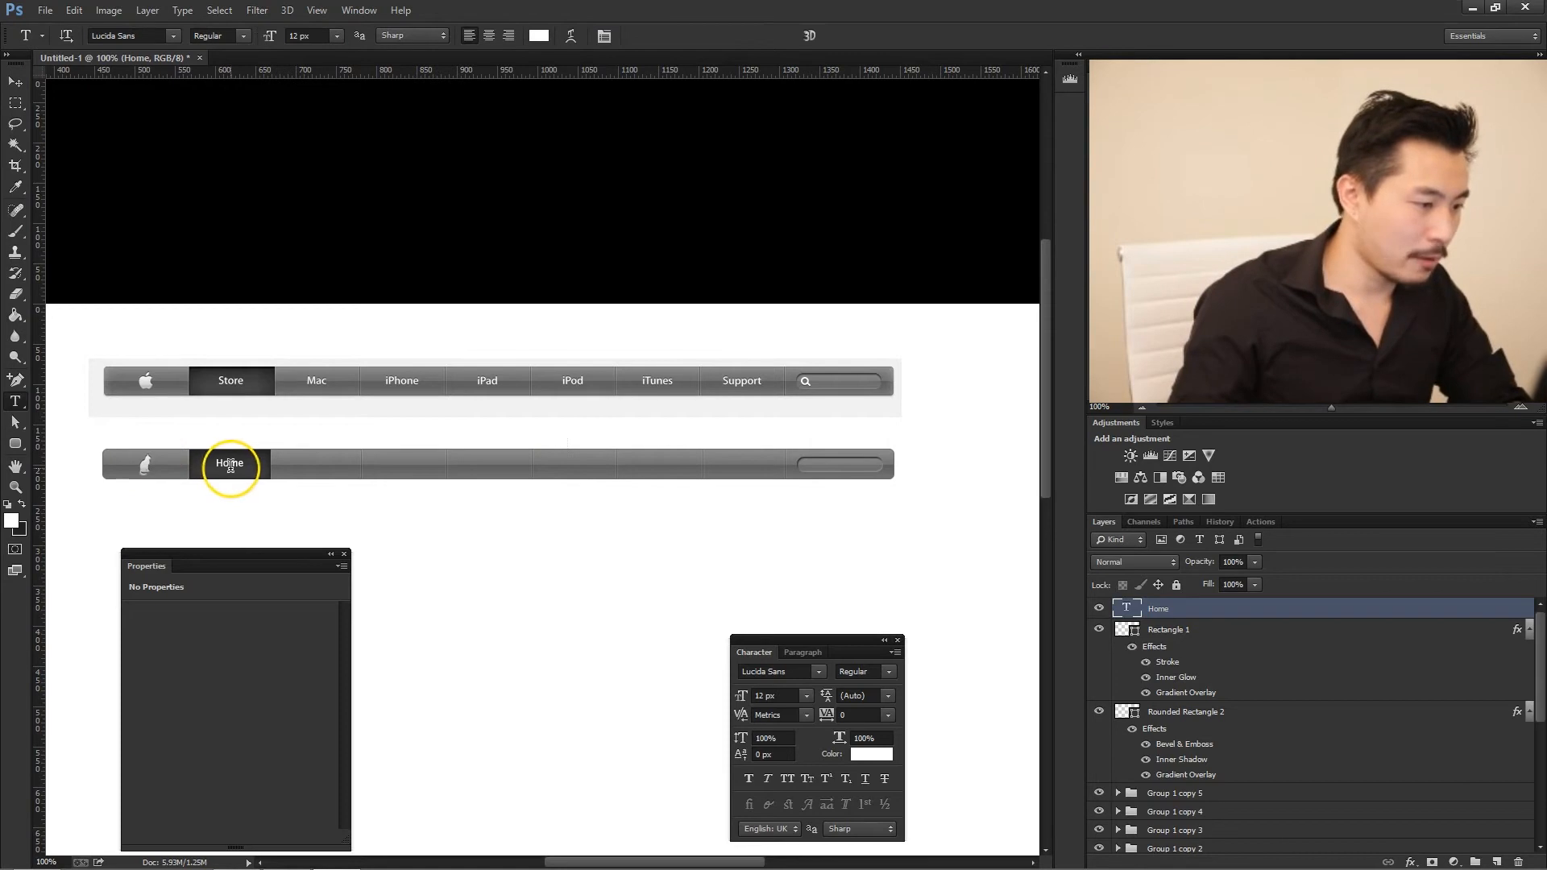
key(ctrl+a)
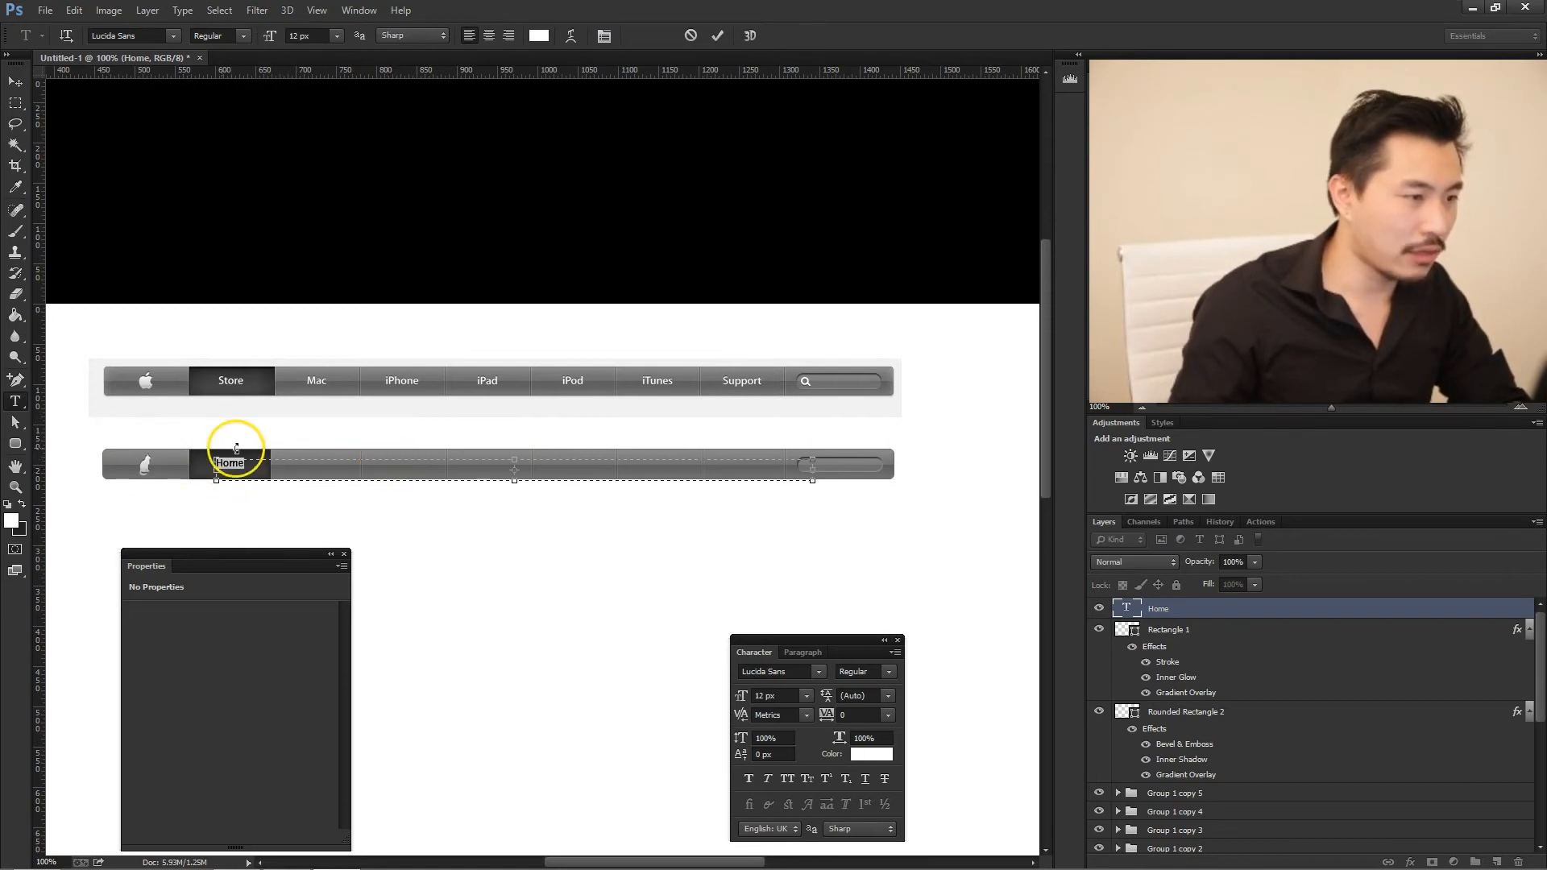
click(356, 474)
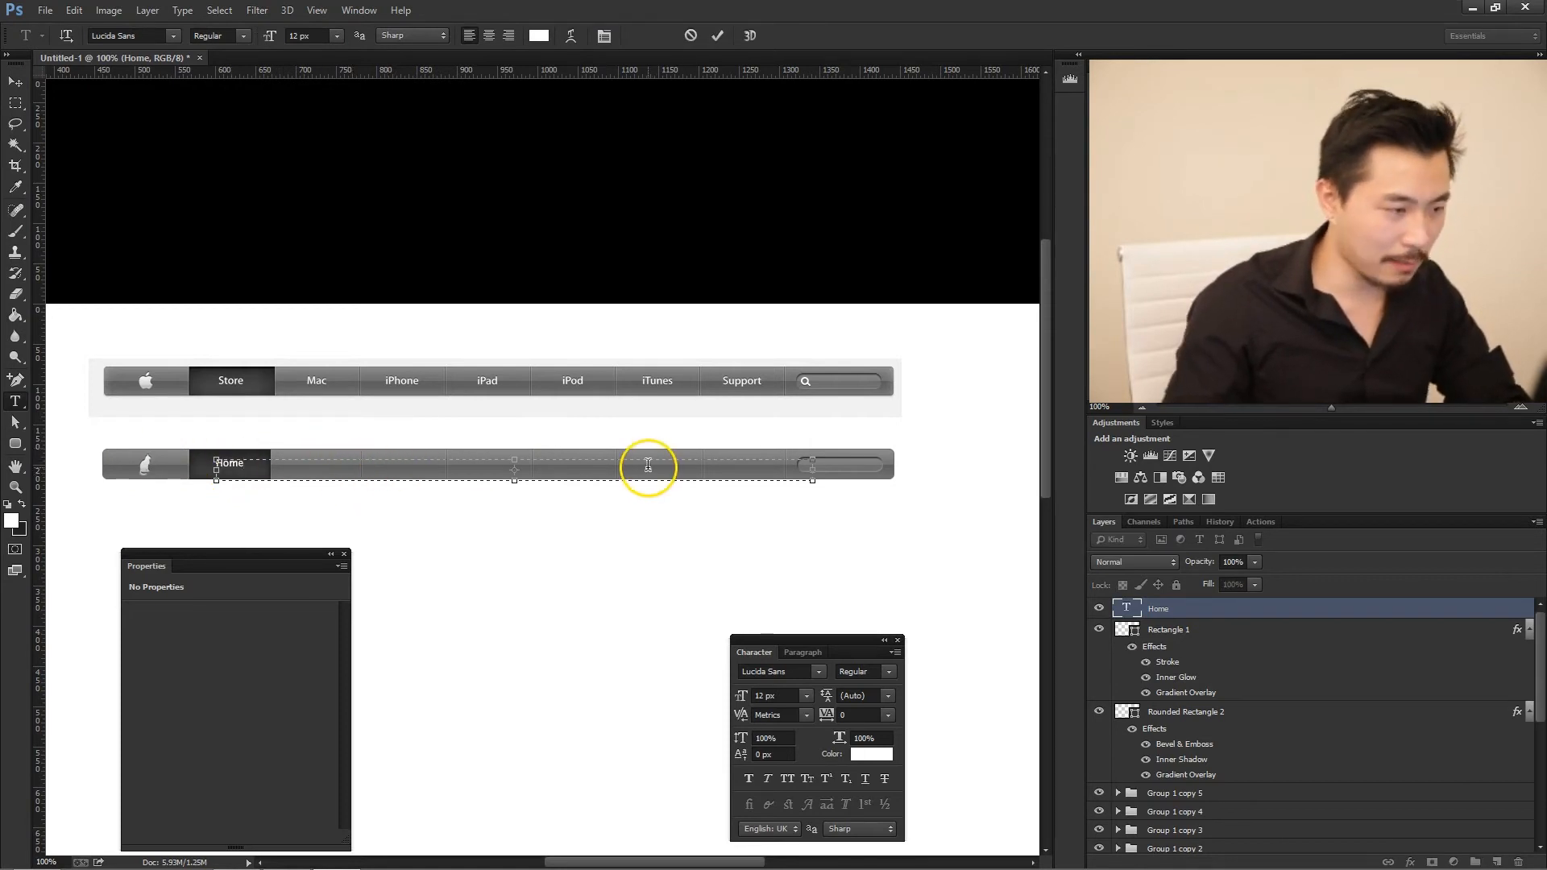
key(ctrl+Return)
right_click(1251, 616)
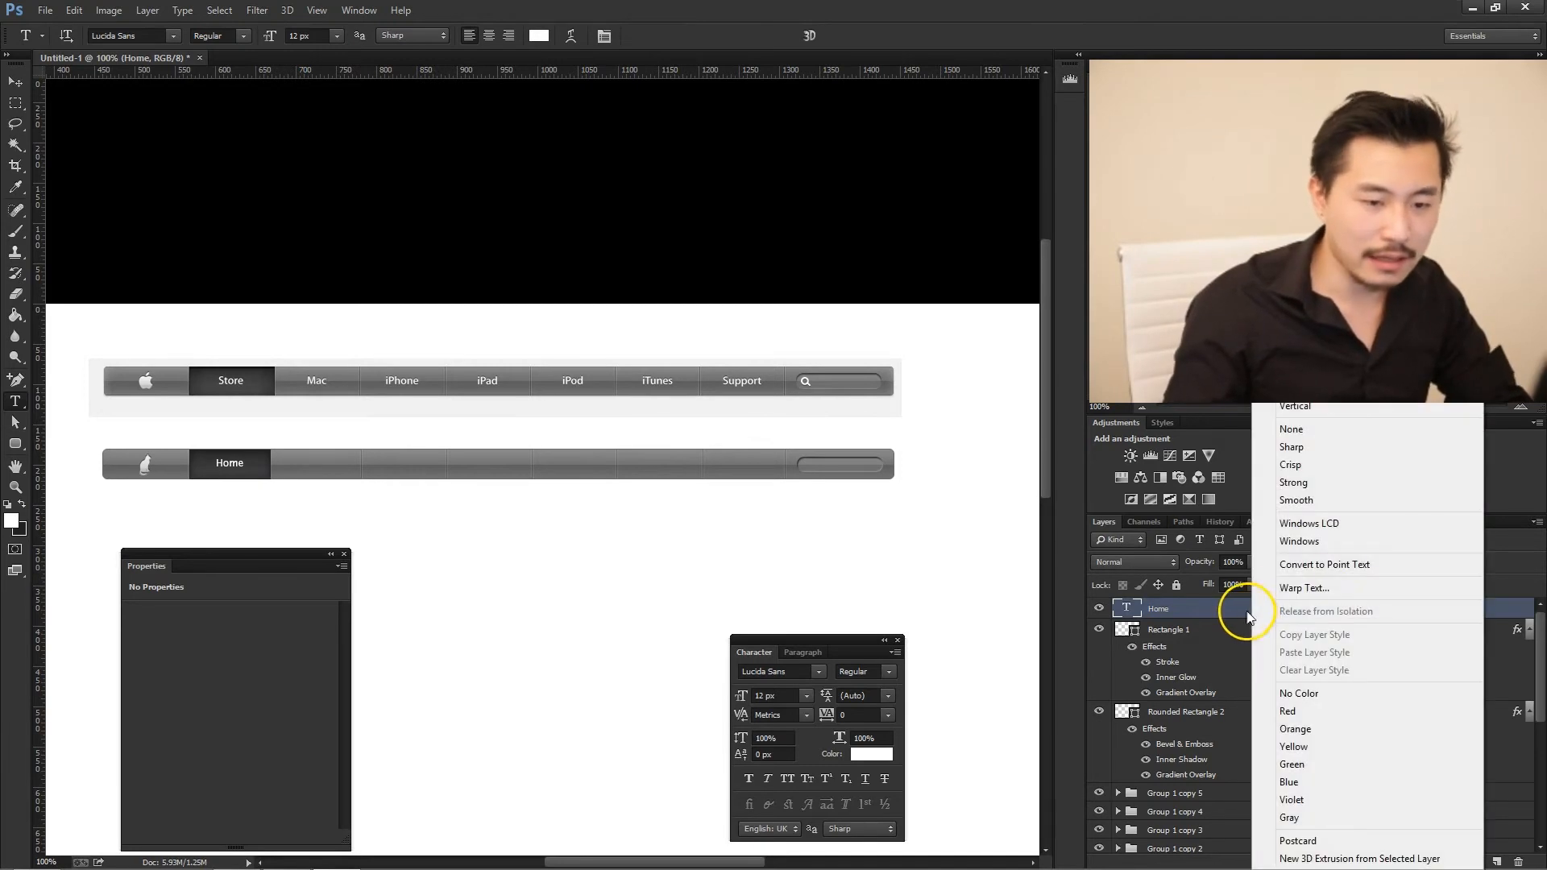
click(1333, 564)
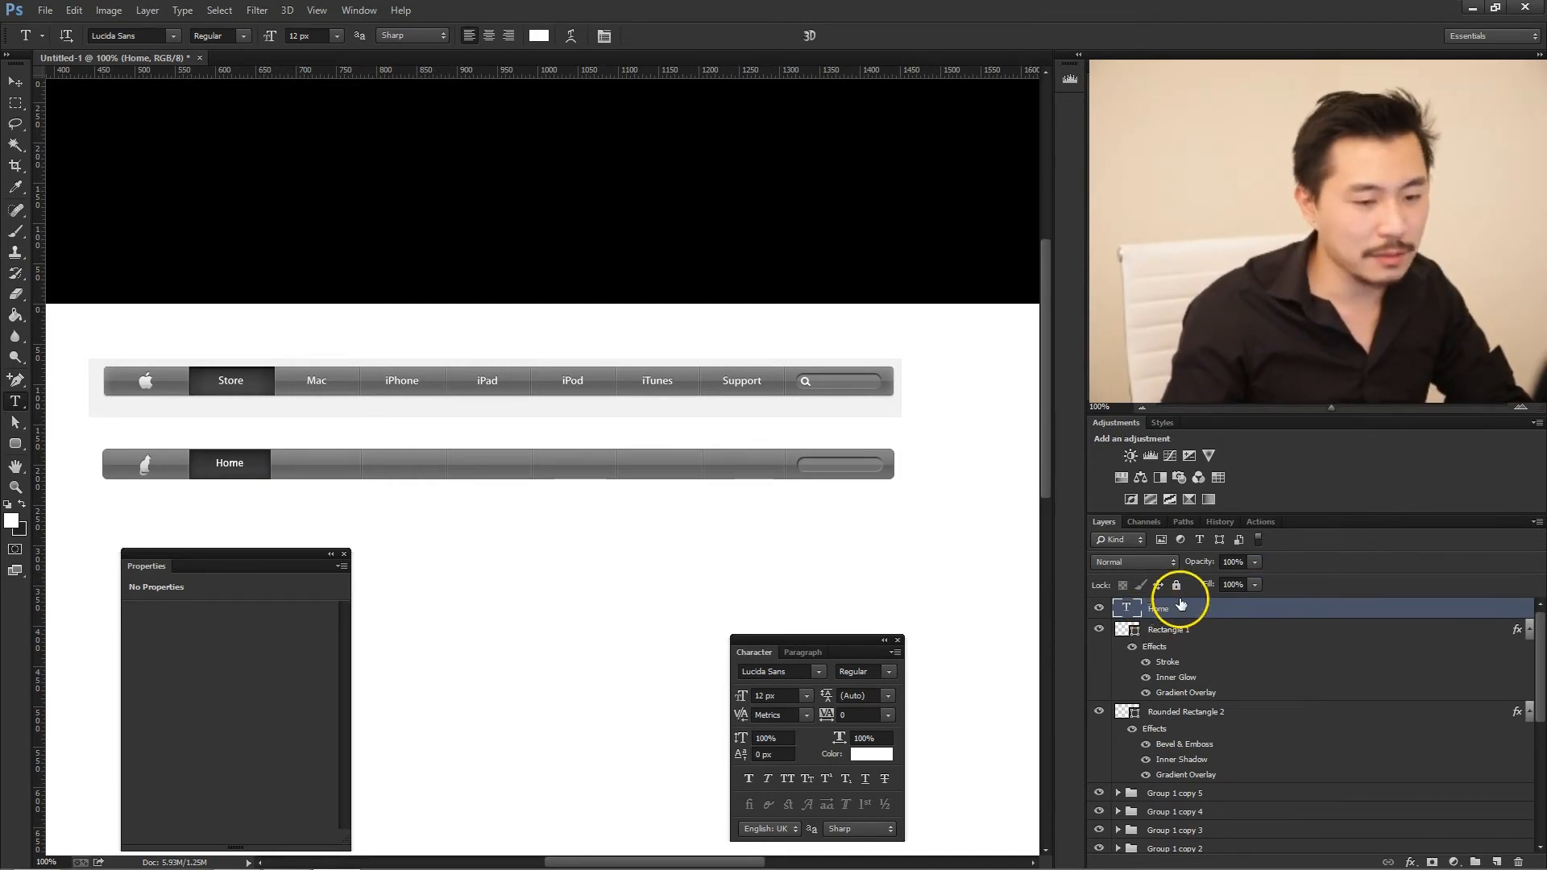
- Try converting the Home layer to paragraph text, and convert it back to point text
click(232, 459)
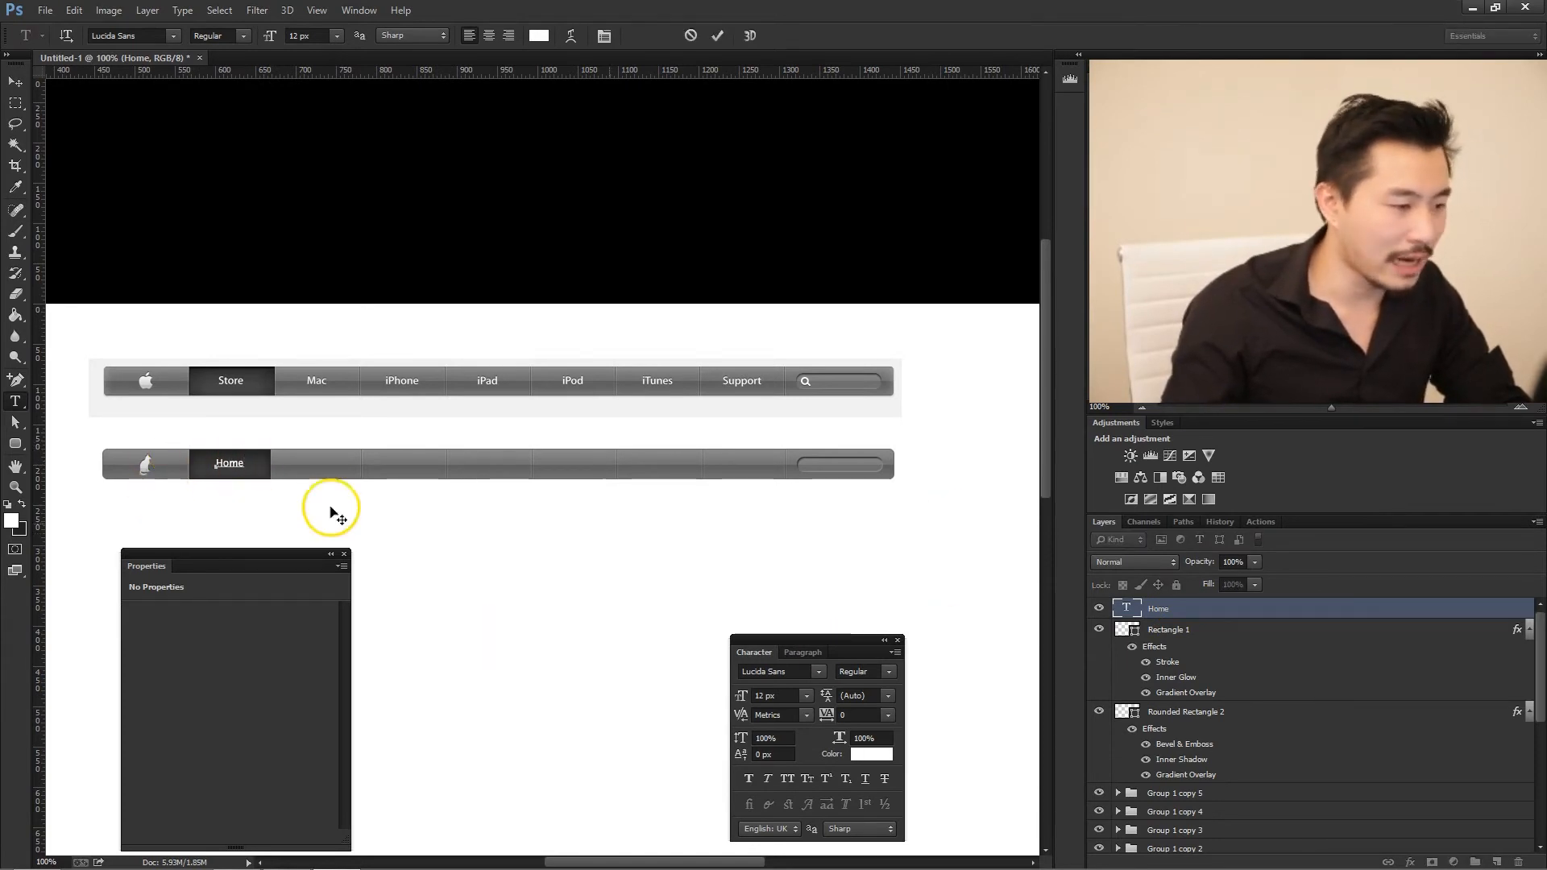
right_click(1231, 610)
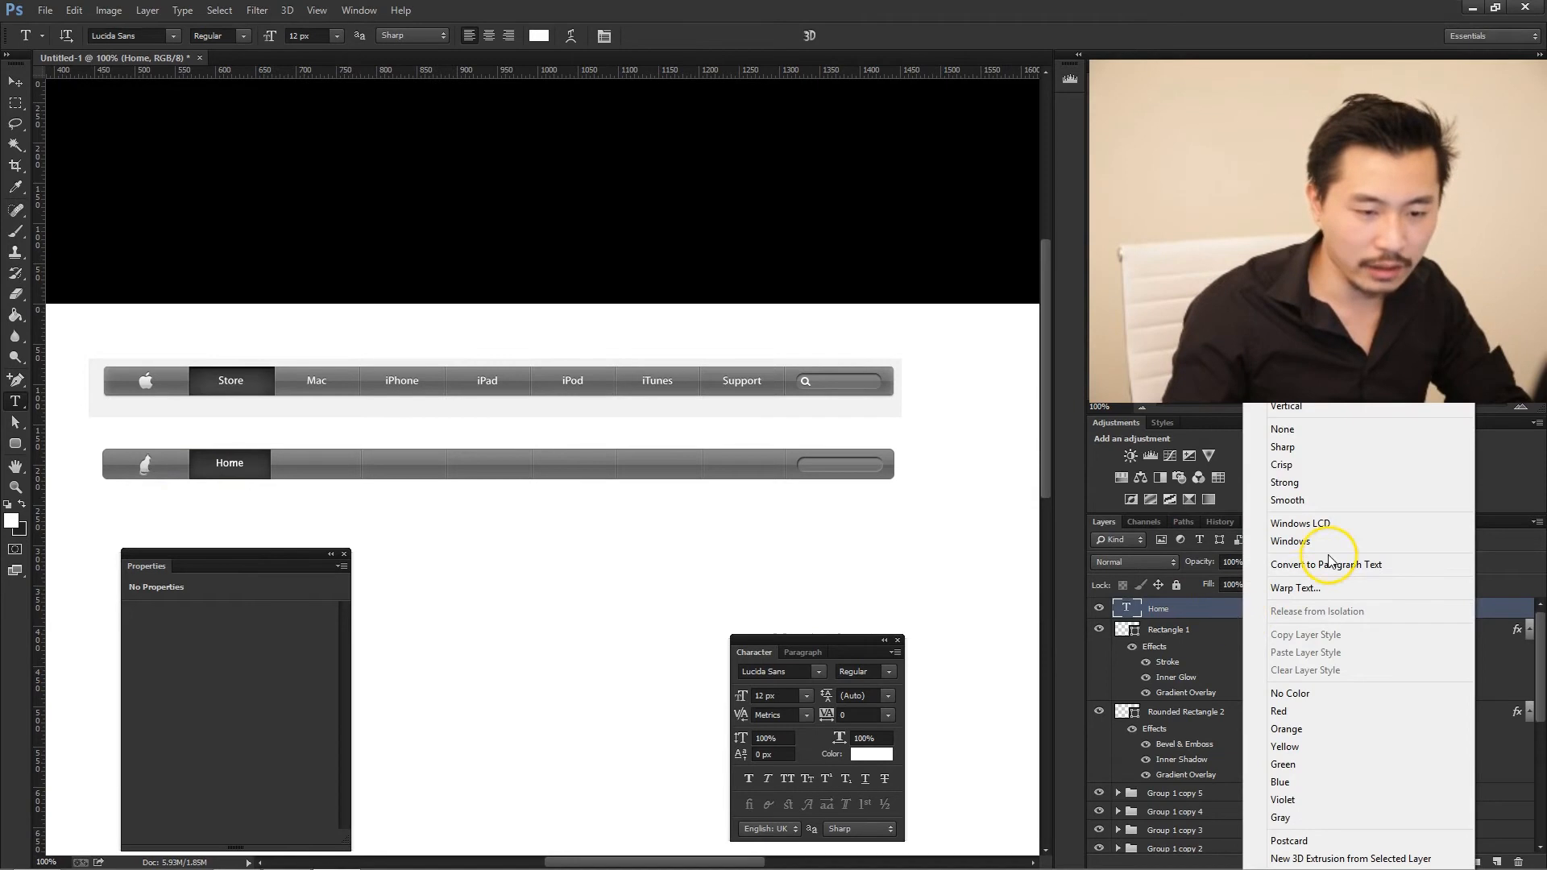
click(1328, 572)
click(231, 463)
drag(244, 463, 785, 464)
right_click(1259, 616)
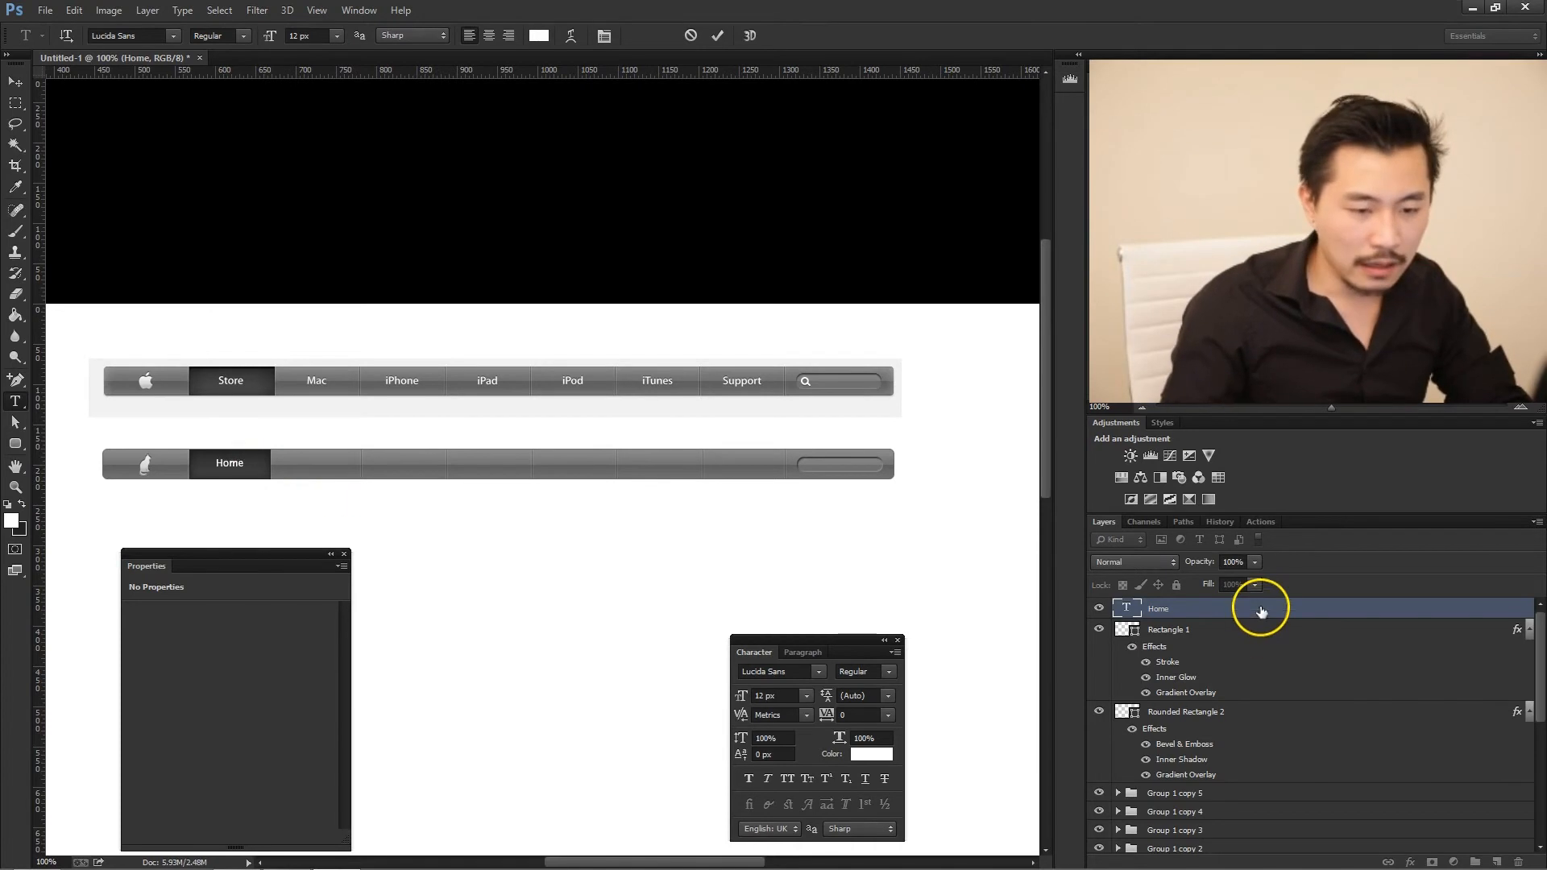
click(1329, 560)
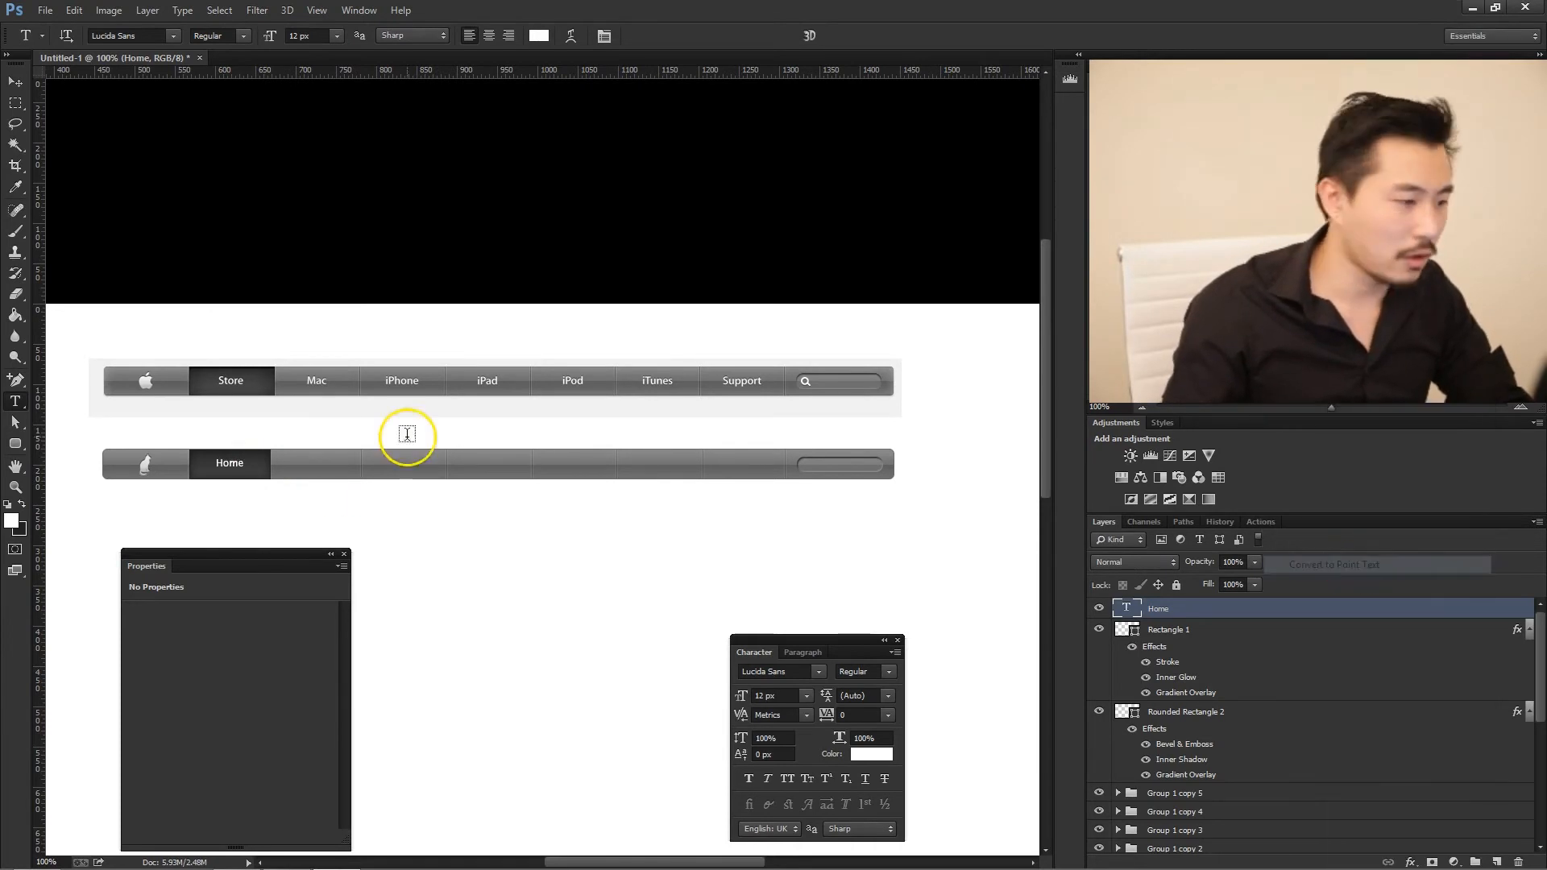
- Set the anti-aliasing of the Home text to Smooth
click(254, 464)
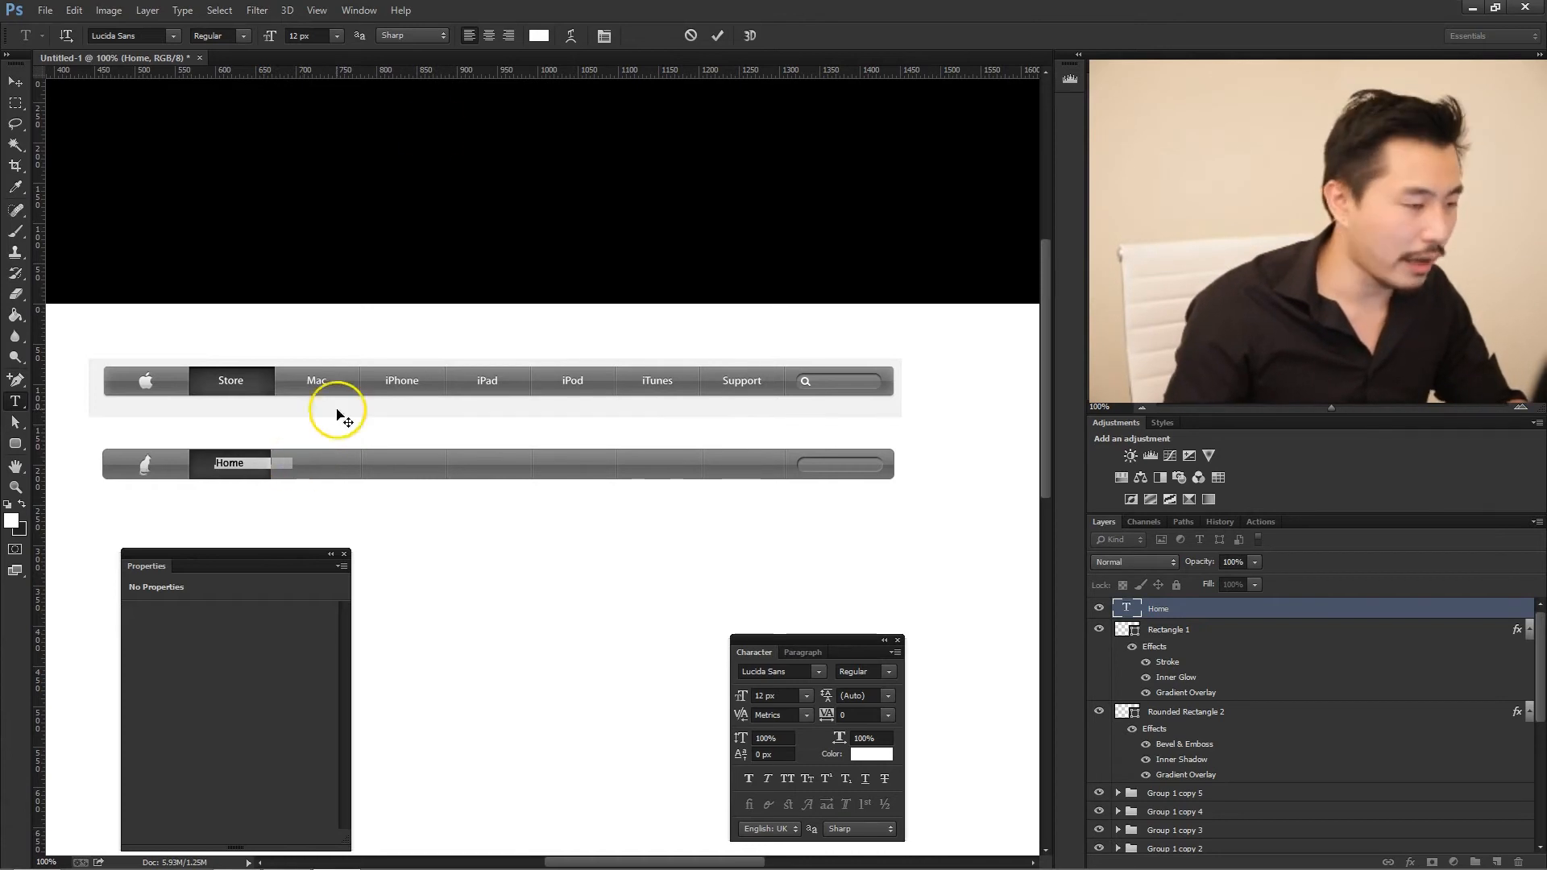
click(442, 40)
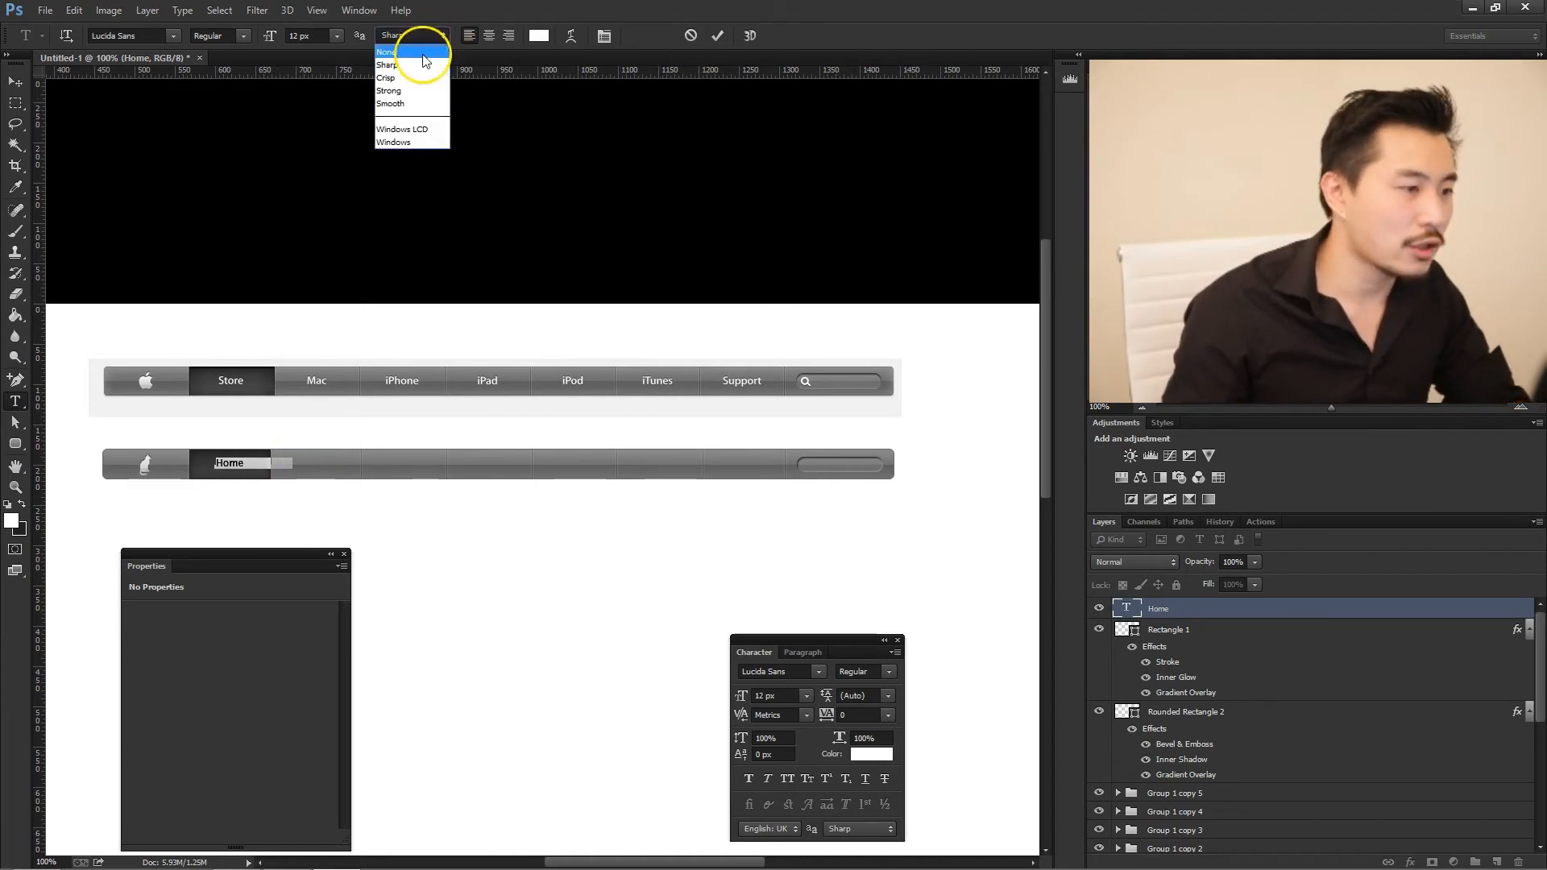
click(421, 99)
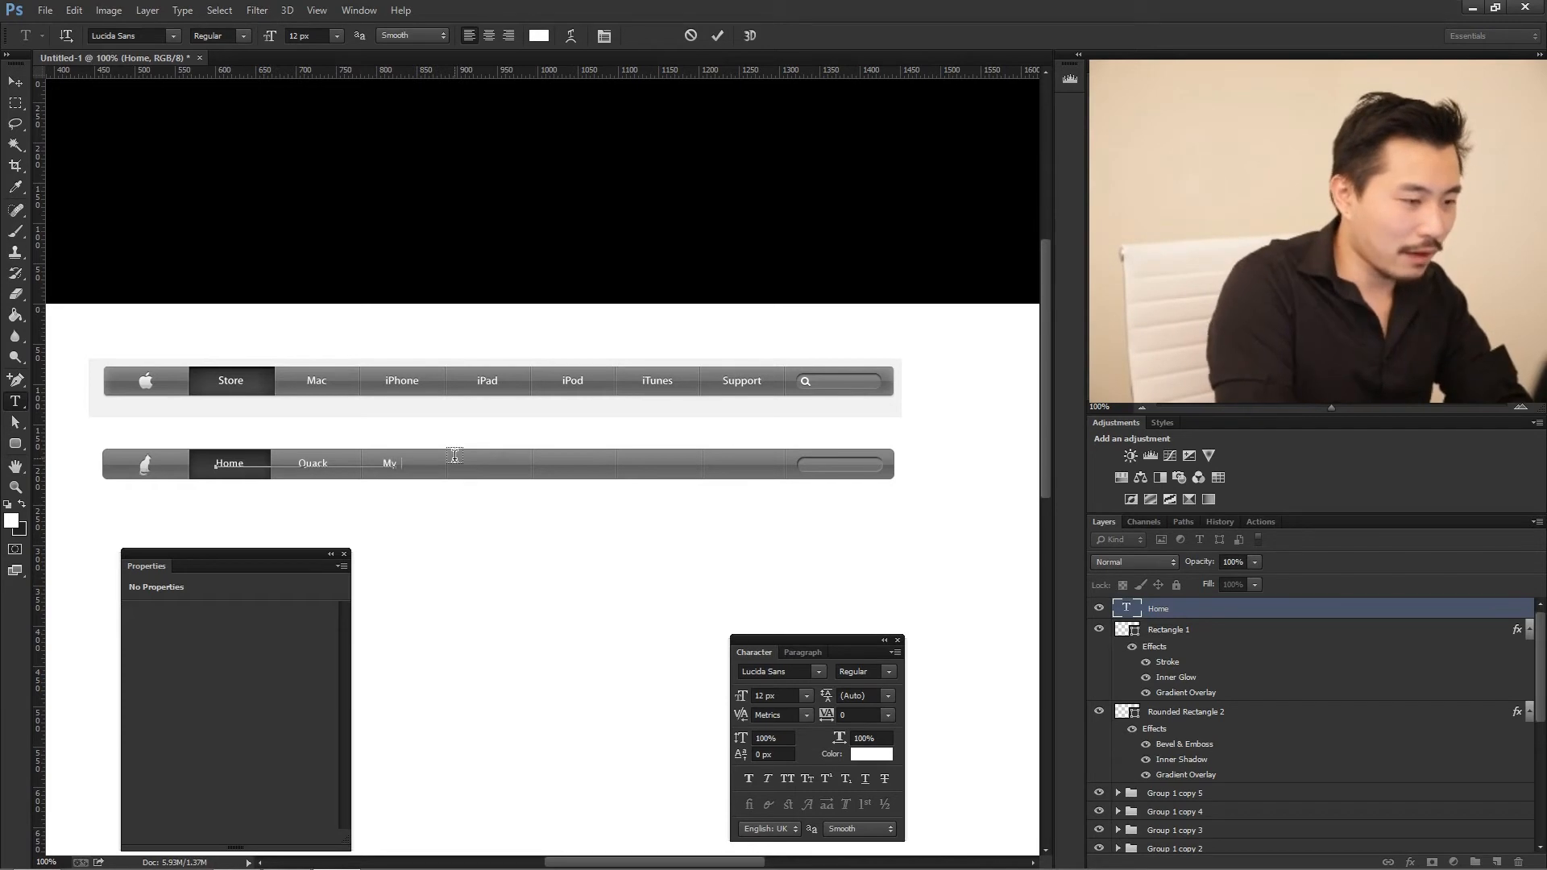
- Add the labels Quack and MyPhone after Home in the same text line, spacing them to fit their tabs
text(hone)
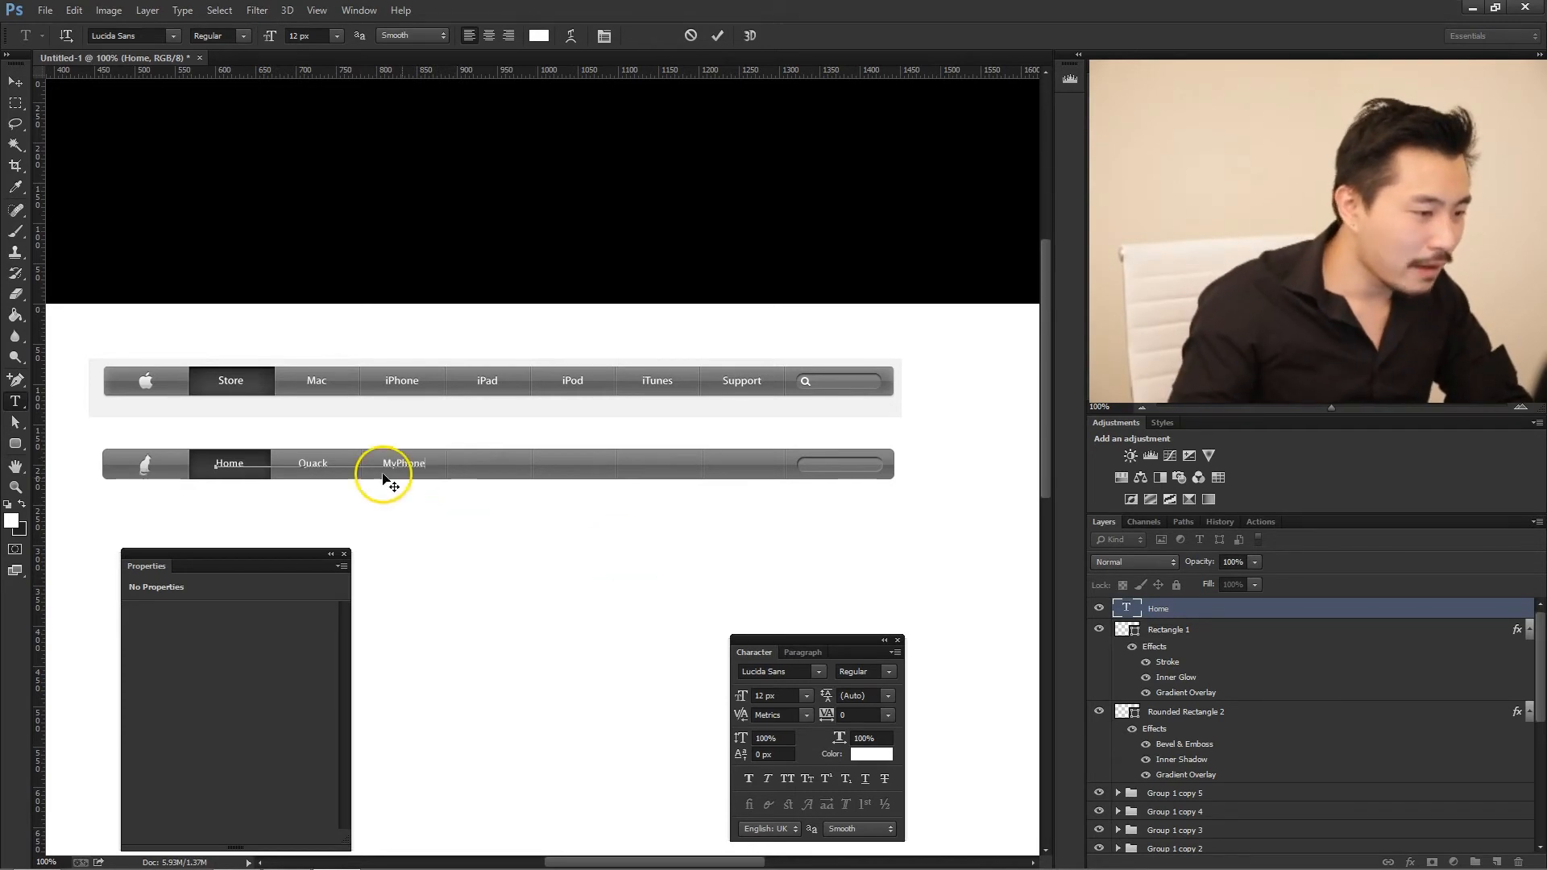
click(371, 461)
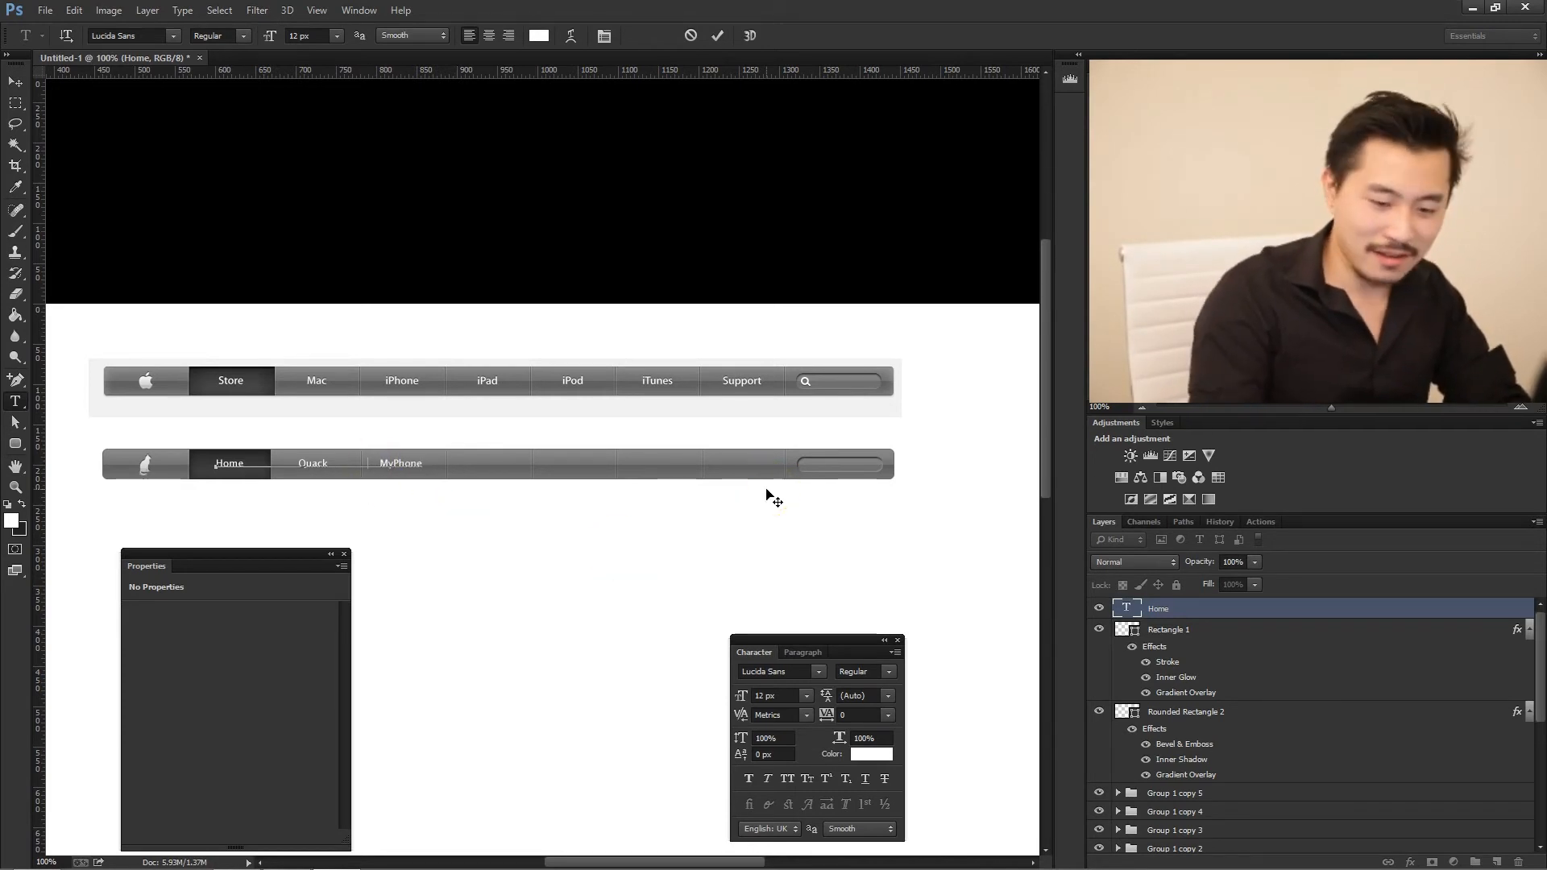
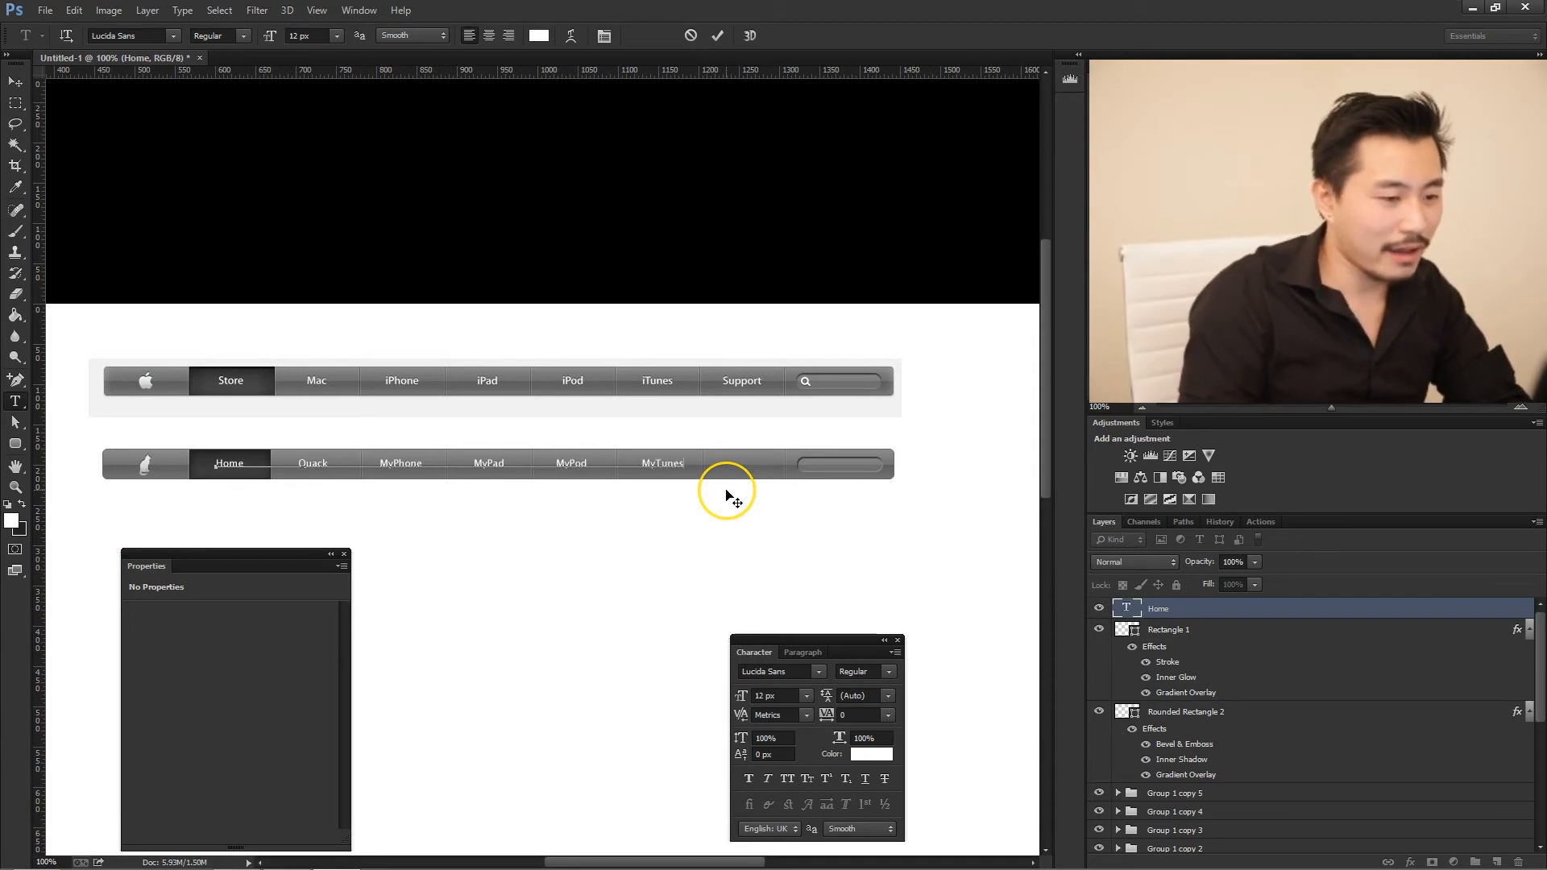
- Adjust the spacing before MyTunes, add the label Support for the last tab, and commit the text
click(642, 462)
key(BackSpace)
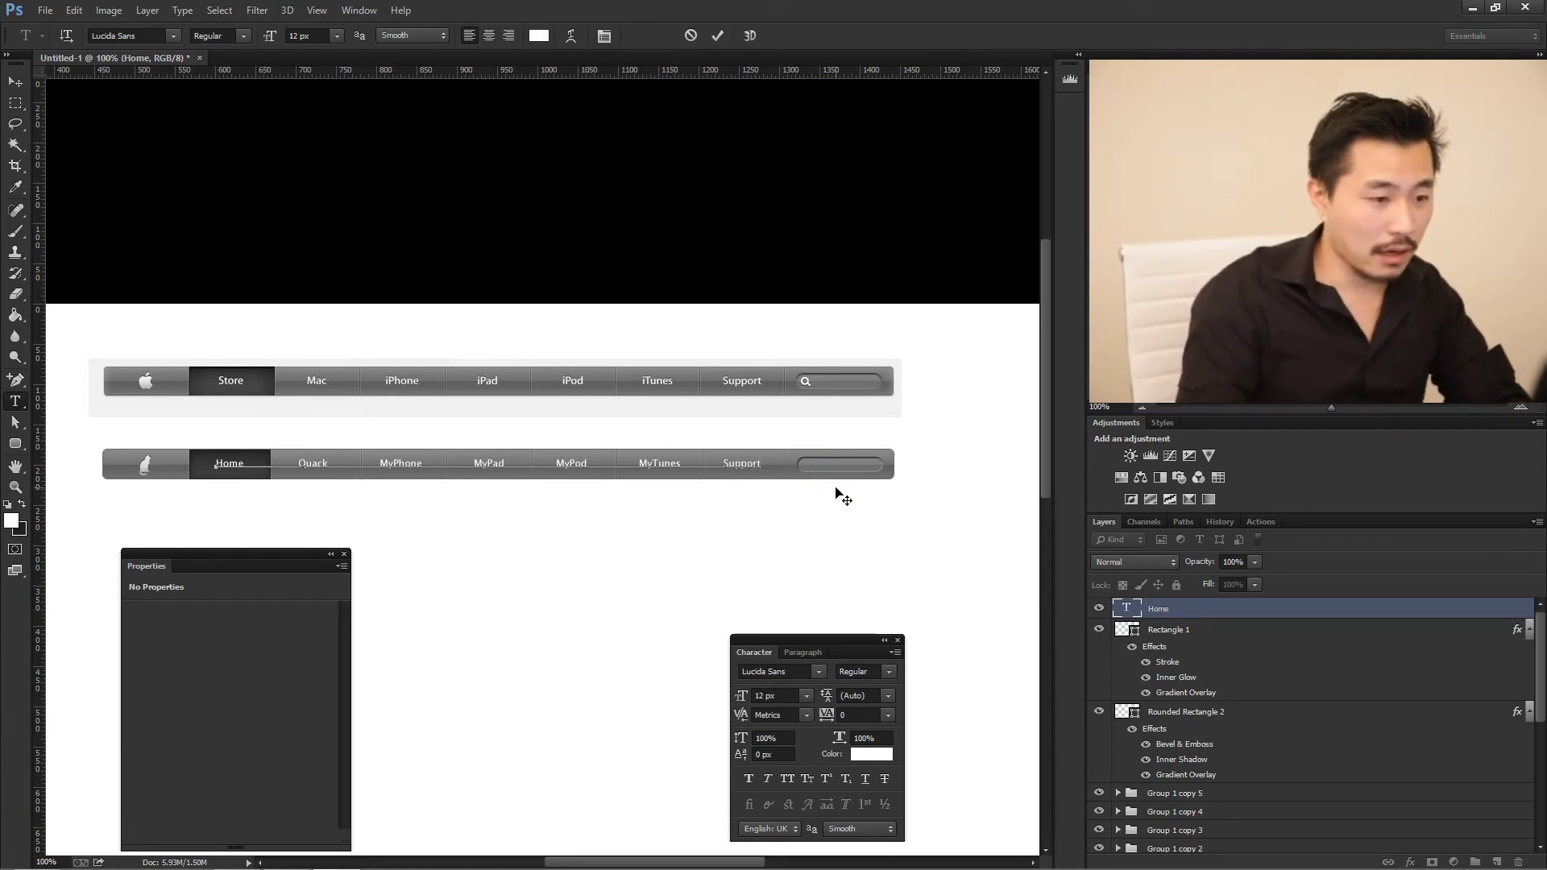
key(ctrl+Return)
key(v)
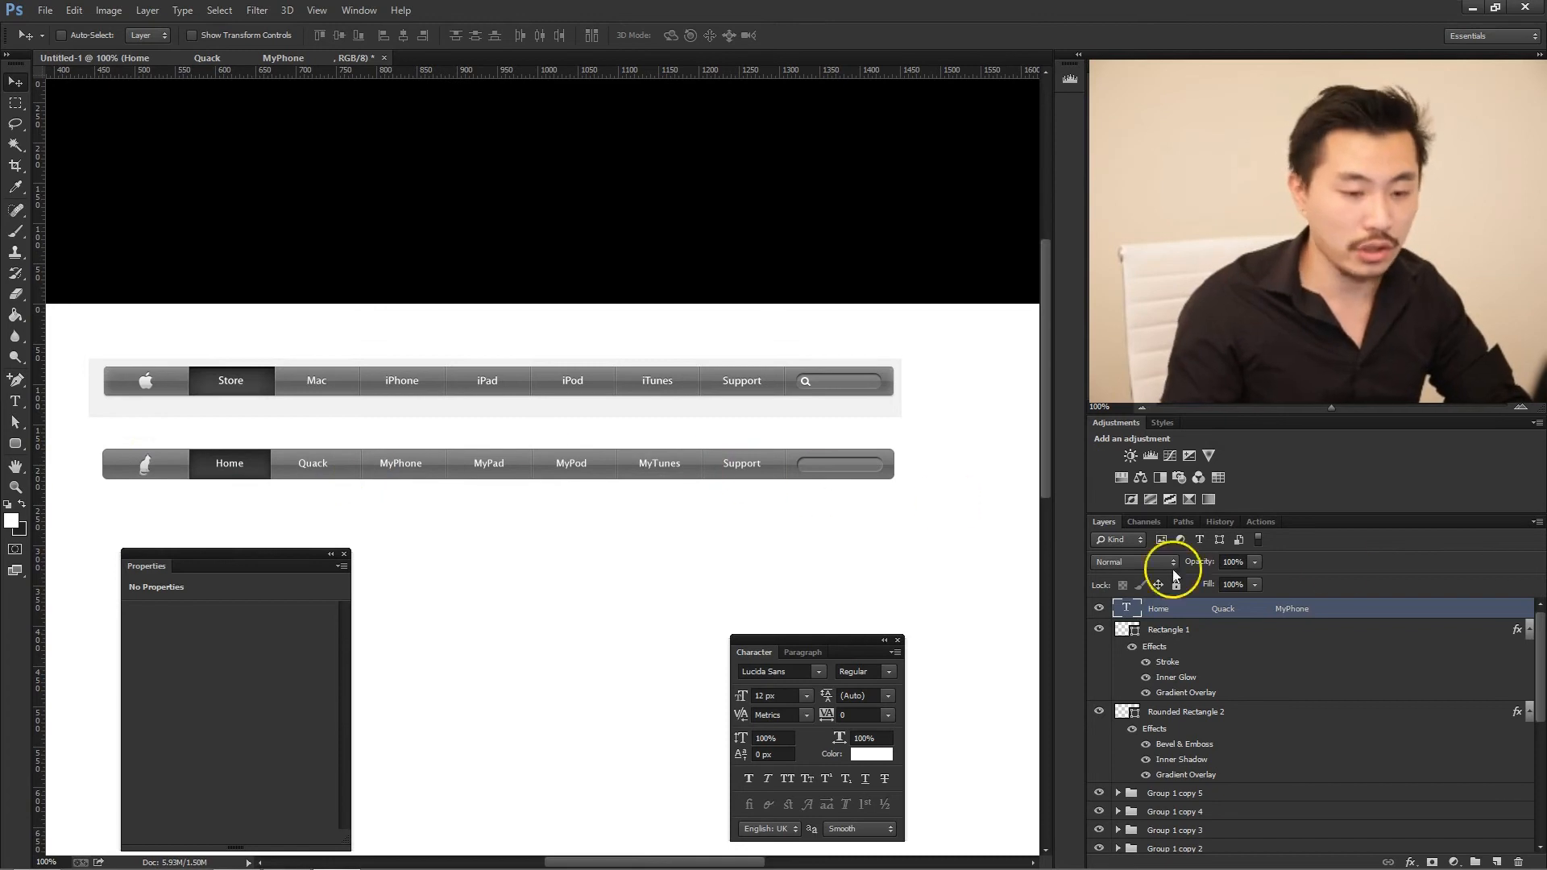
double_click(1460, 603)
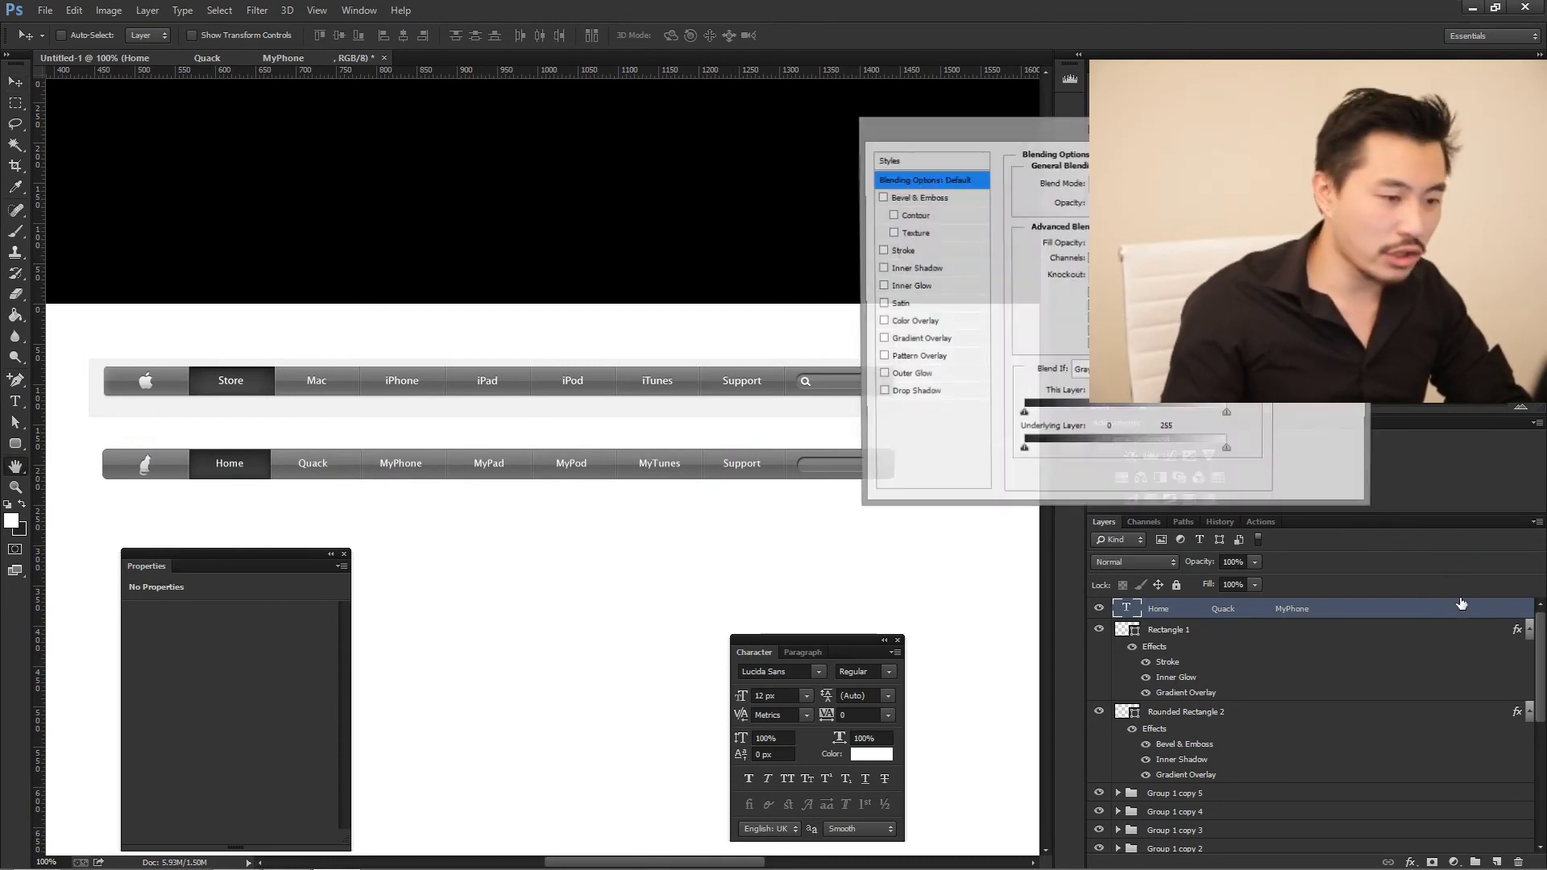
mouse_move(988, 122)
mouse_down()
mouse_move(886, 111)
mouse_move(884, 443)
mouse_move(838, 528)
mouse_up()
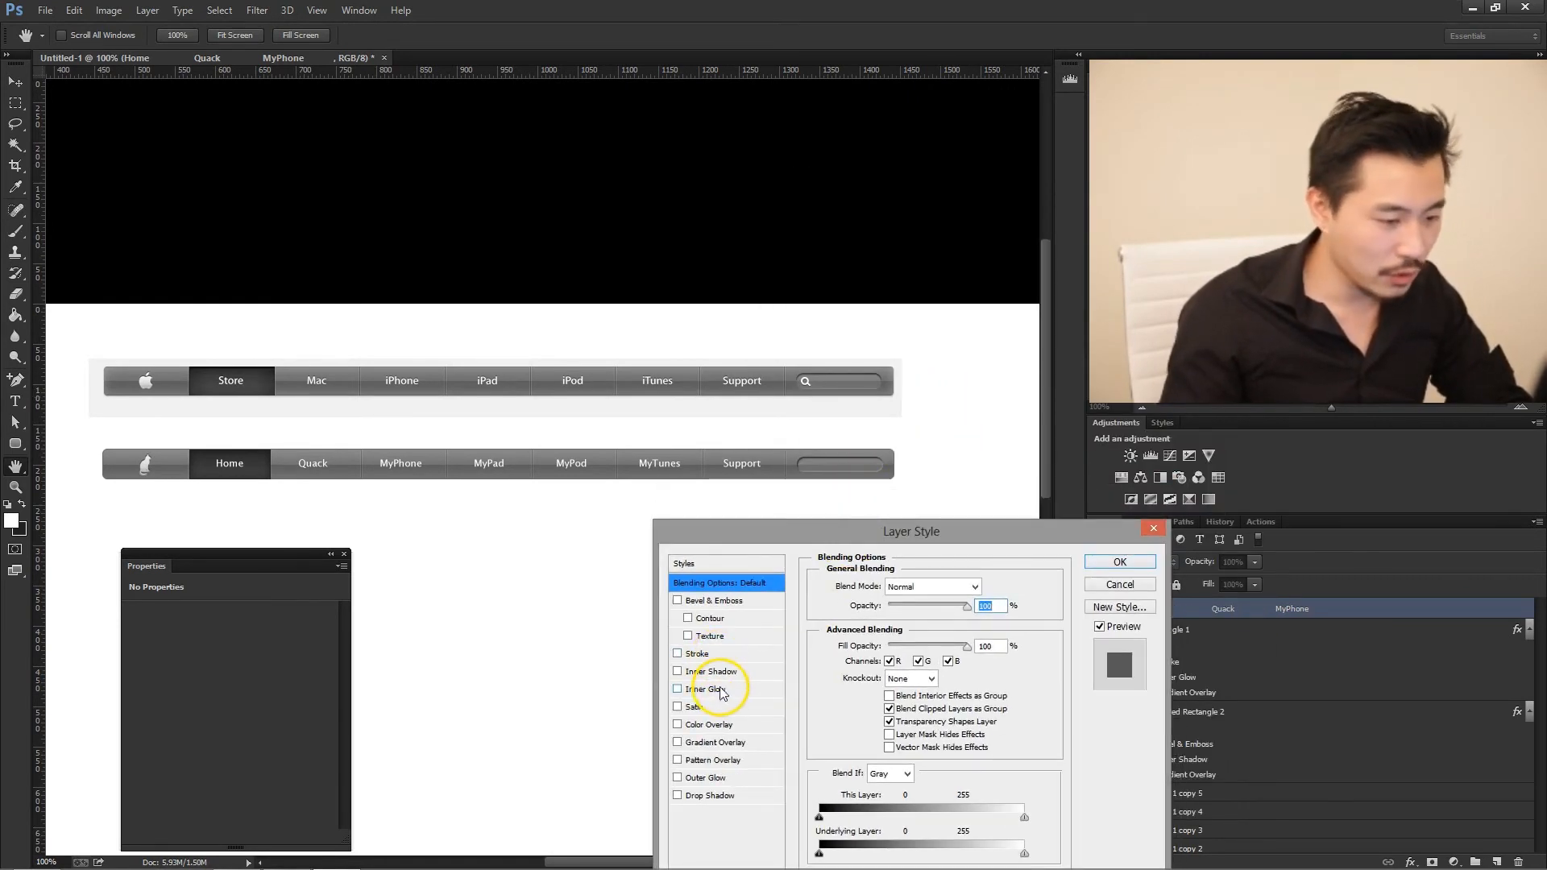
click(712, 778)
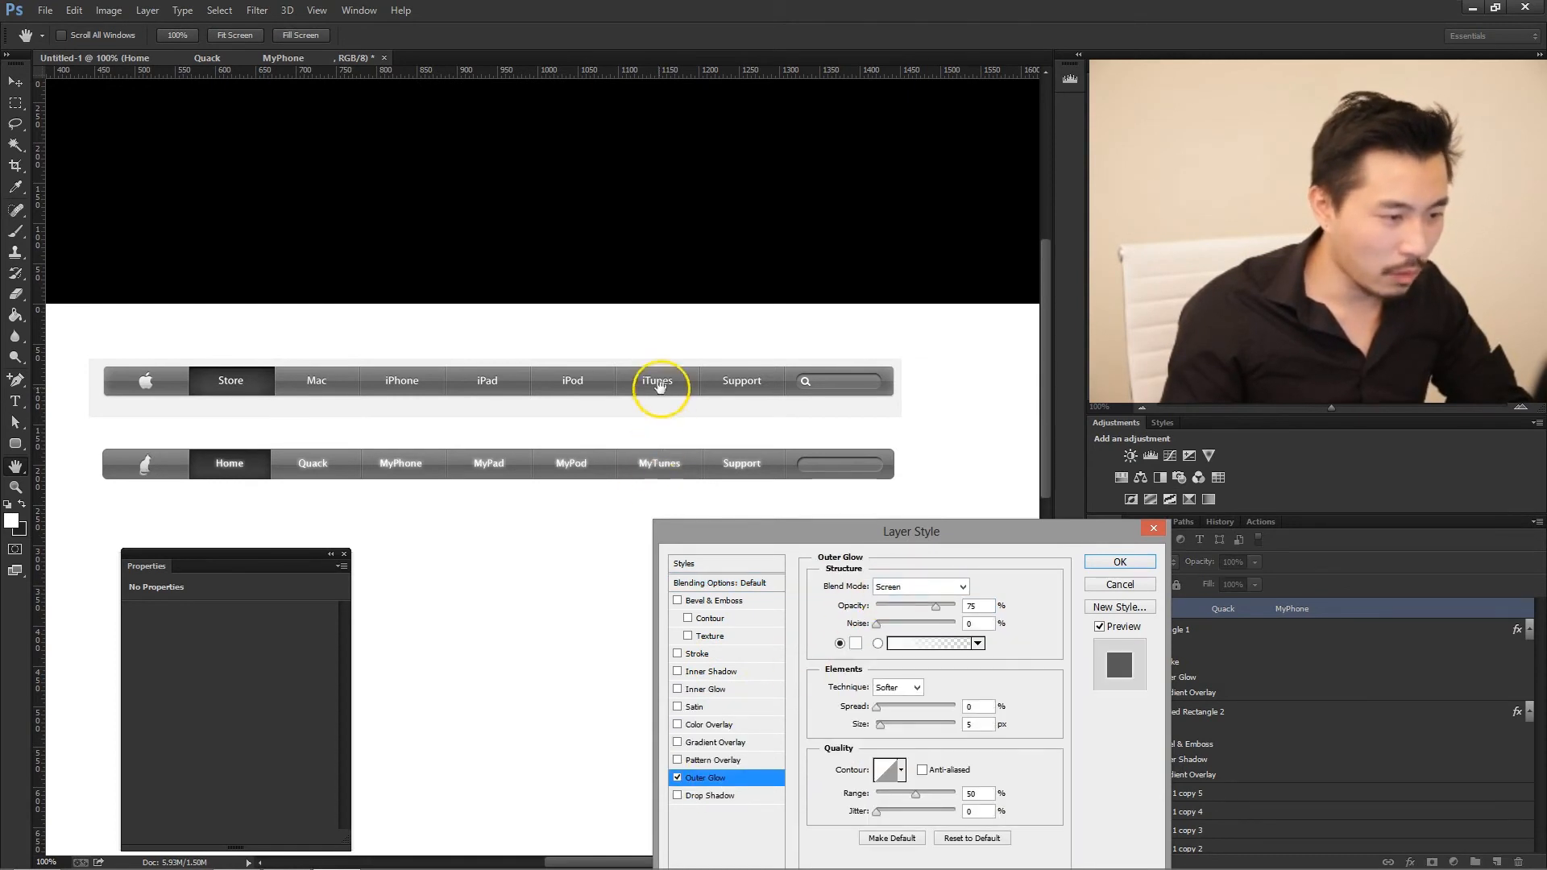
click(1102, 594)
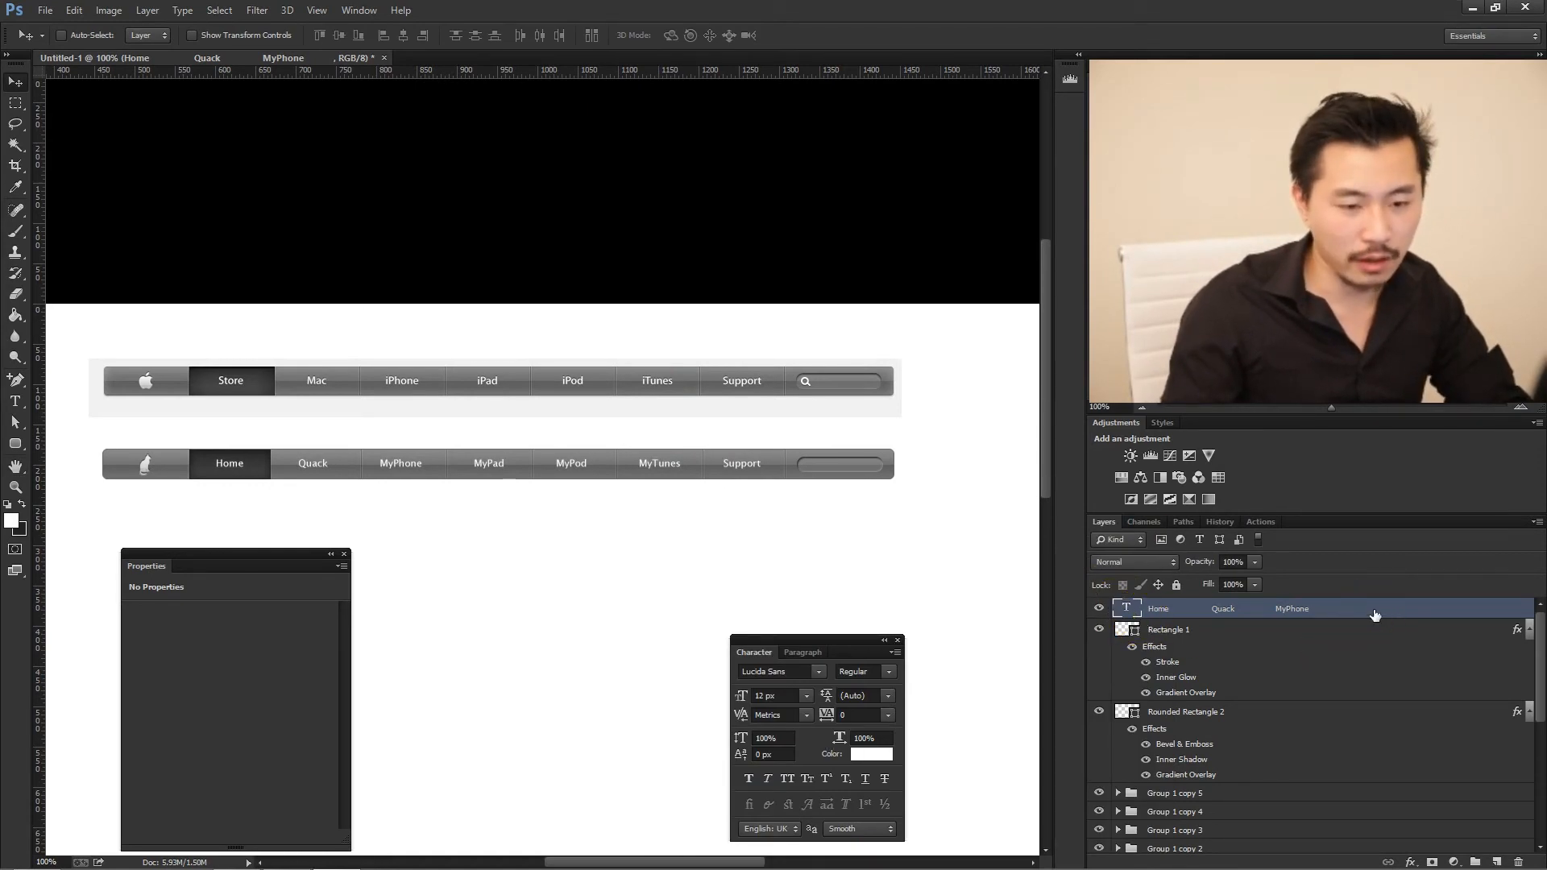
- Add an Outer Glow to the tab label text, with Normal blend mode and black (000000) as its color
double_click(1375, 614)
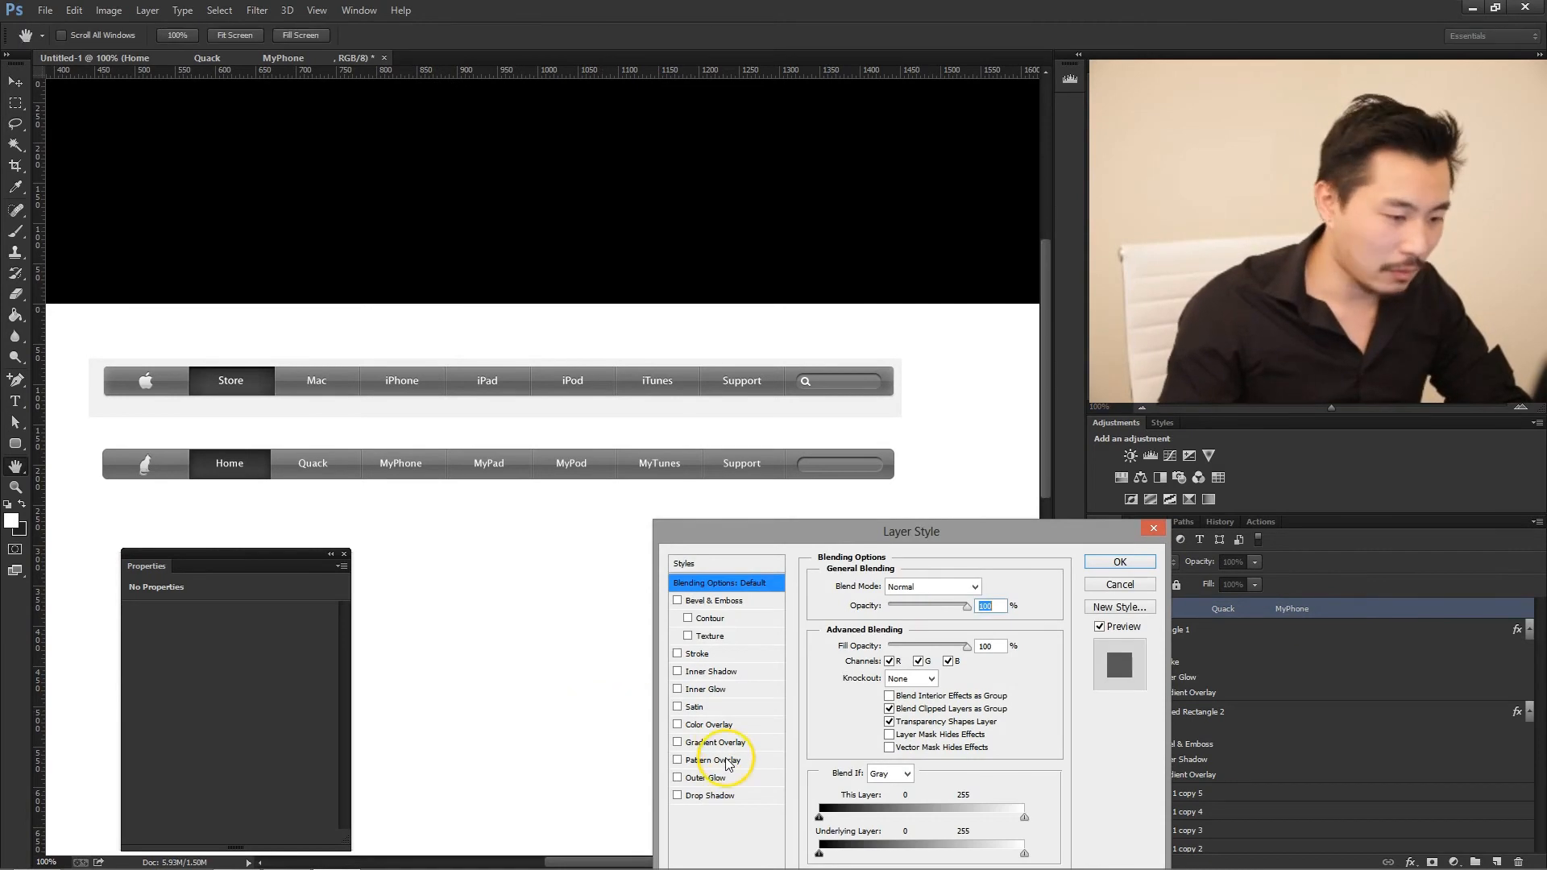
click(718, 779)
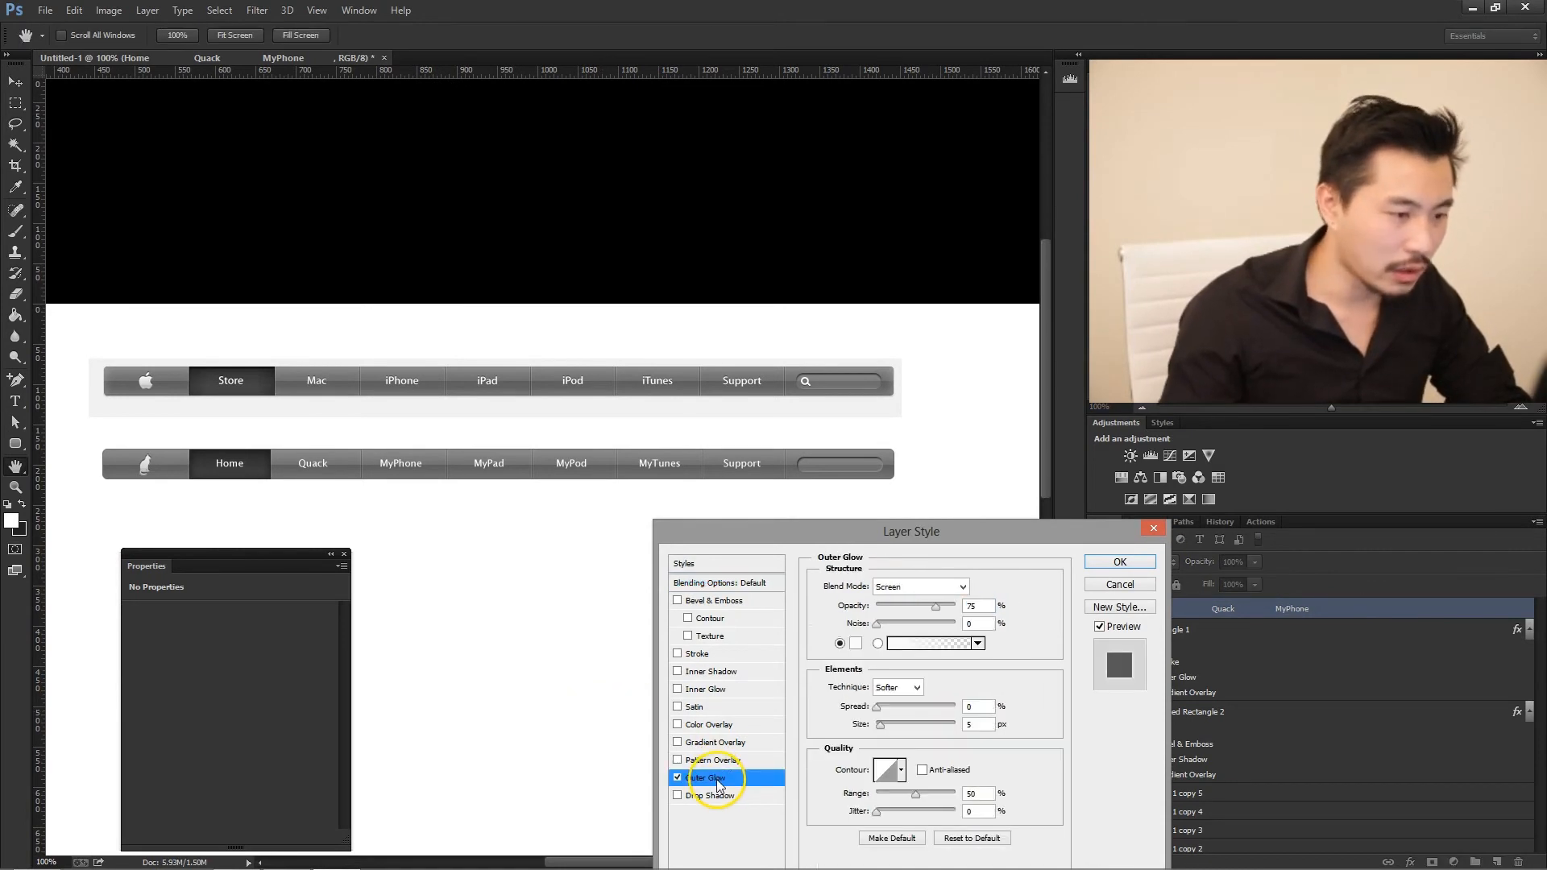
click(891, 591)
click(903, 147)
click(855, 643)
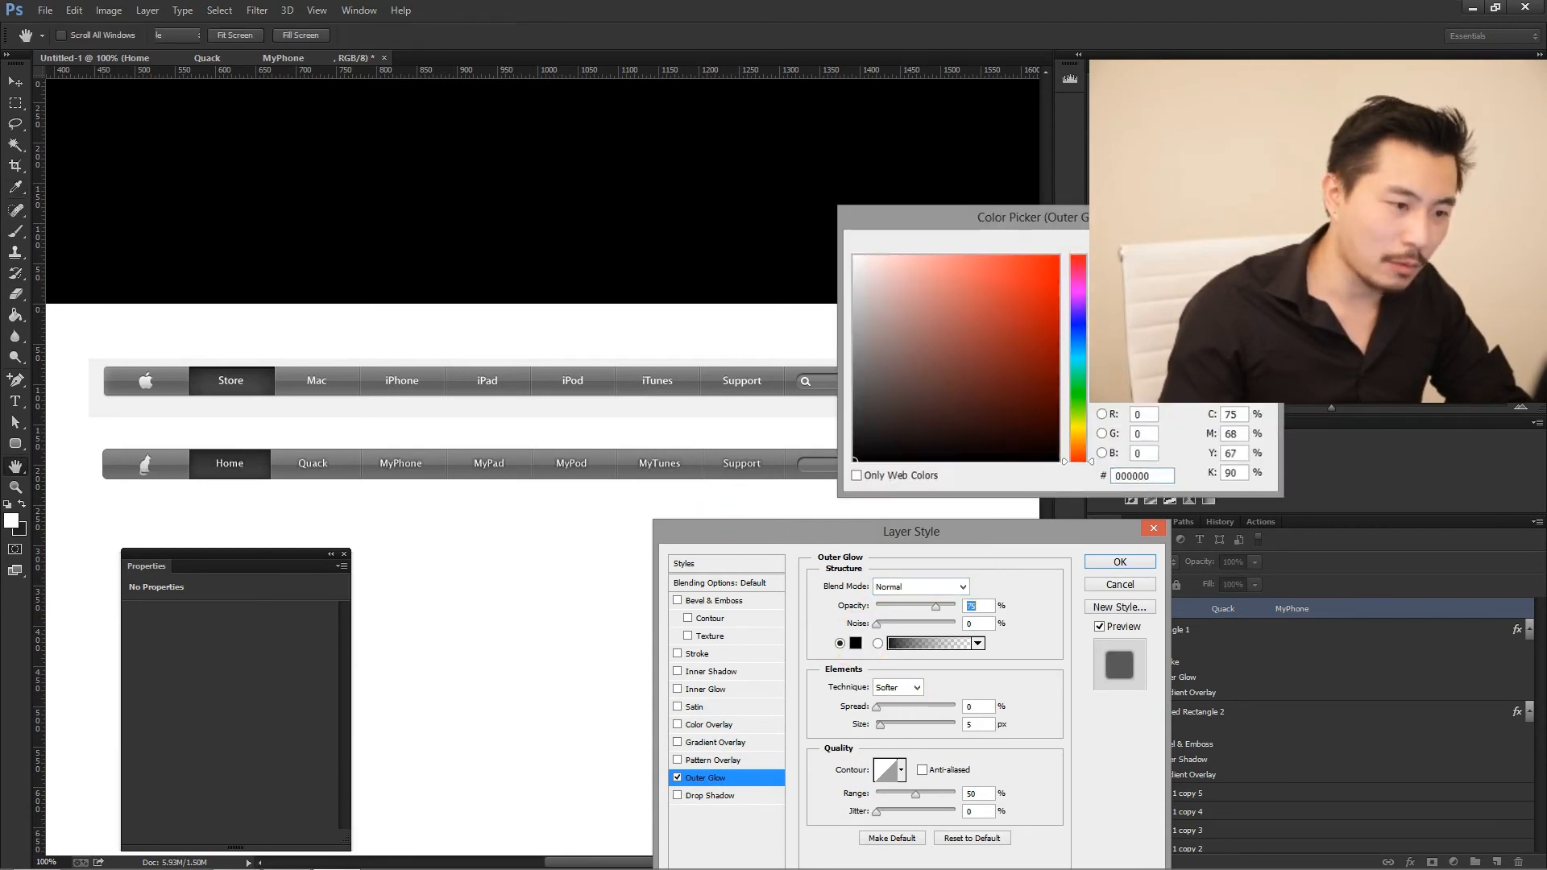
key(Return)
- Set the labels' Outer Glow opacity to 25% and apply the layer style
click(979, 607)
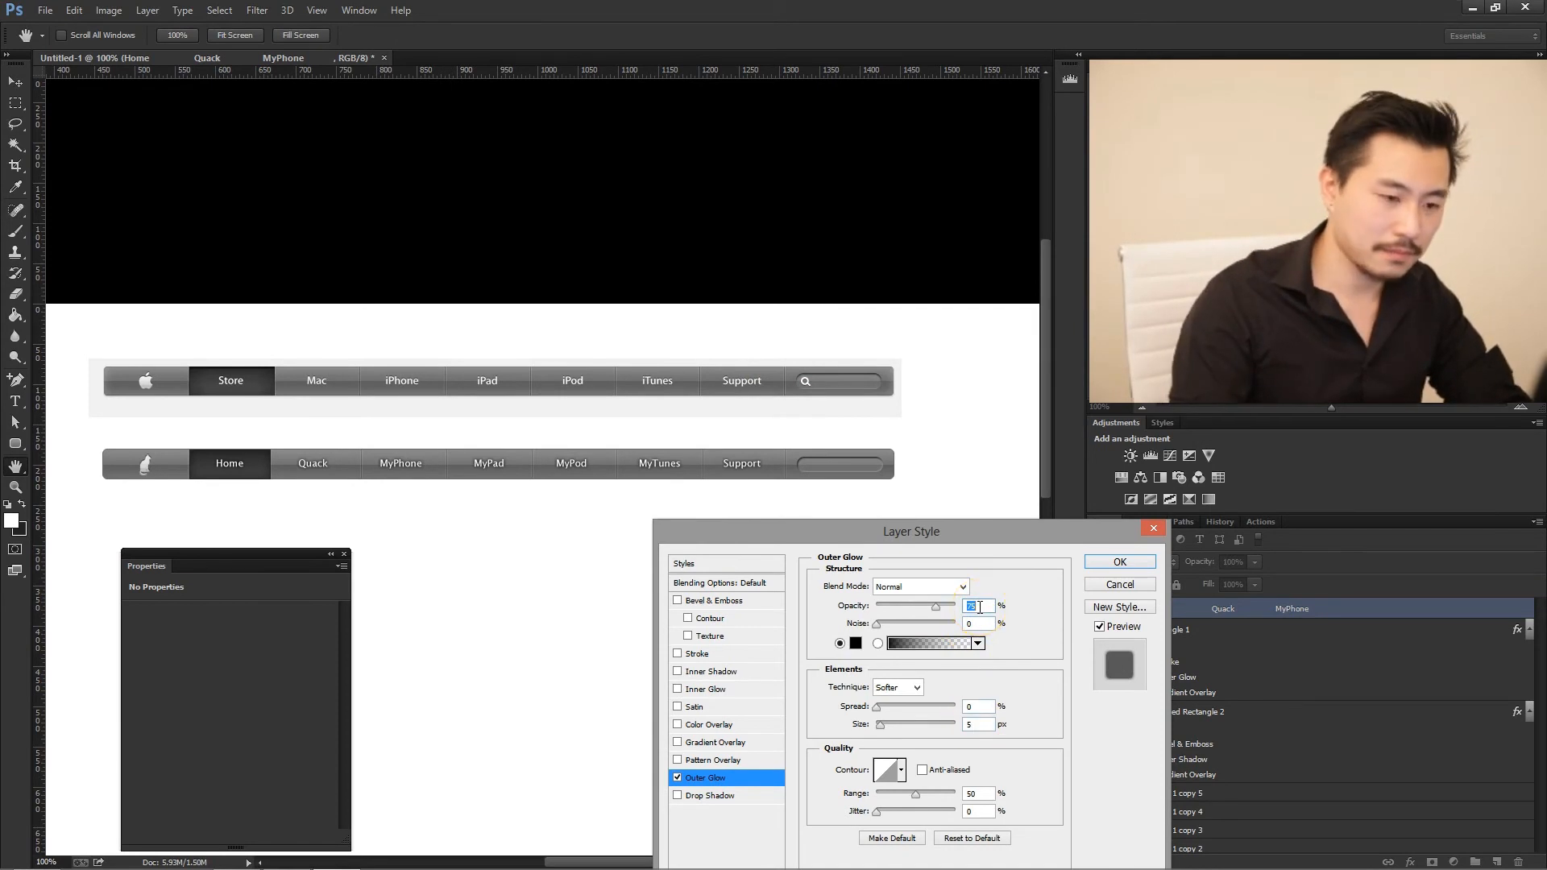
text(30)
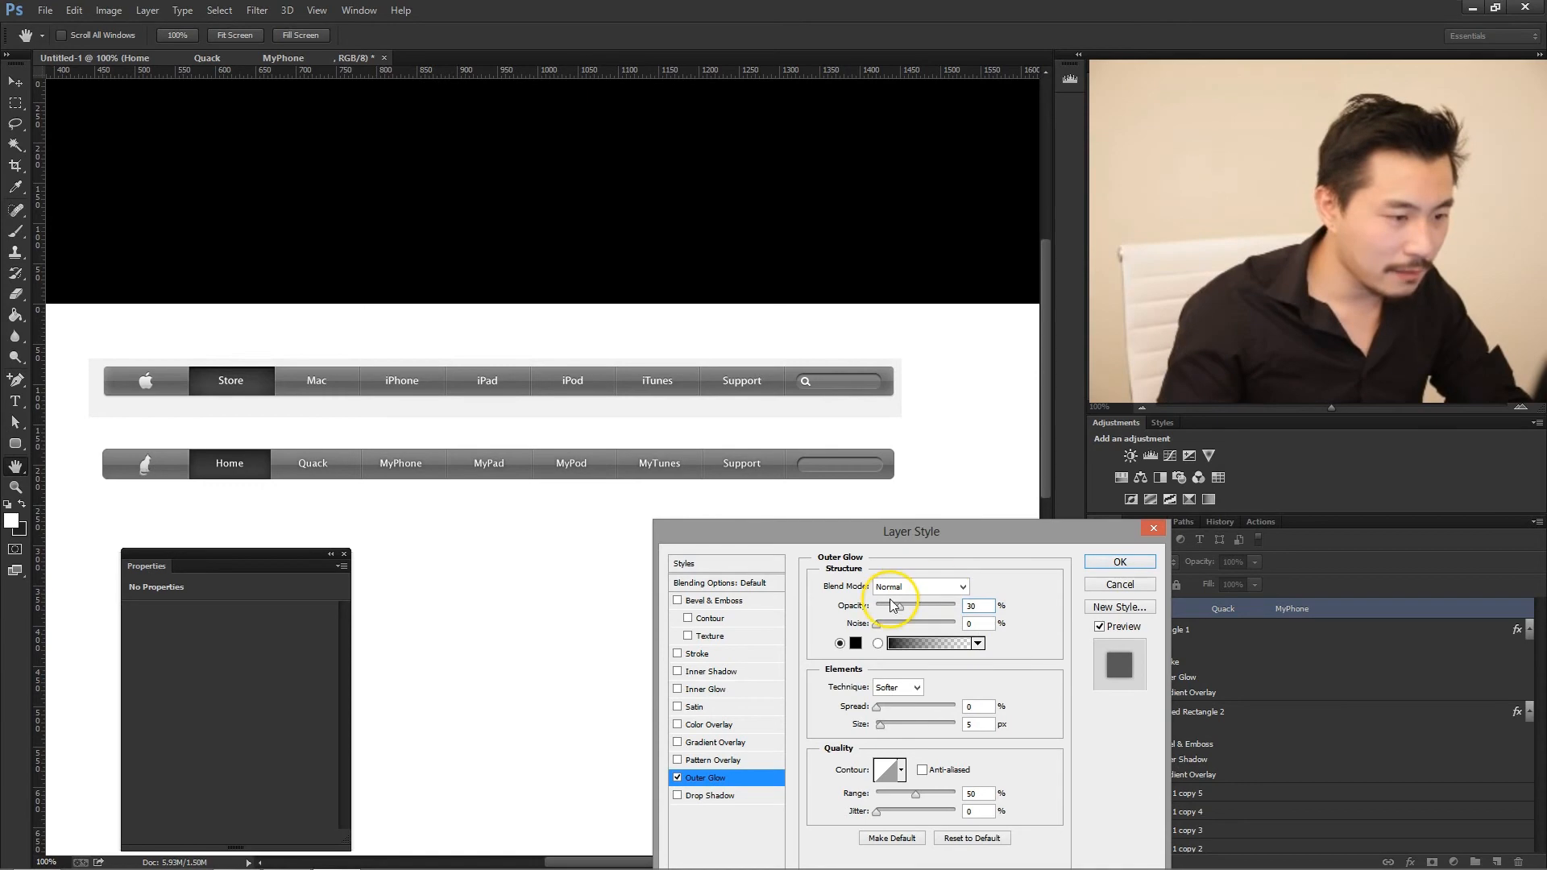
click(977, 606)
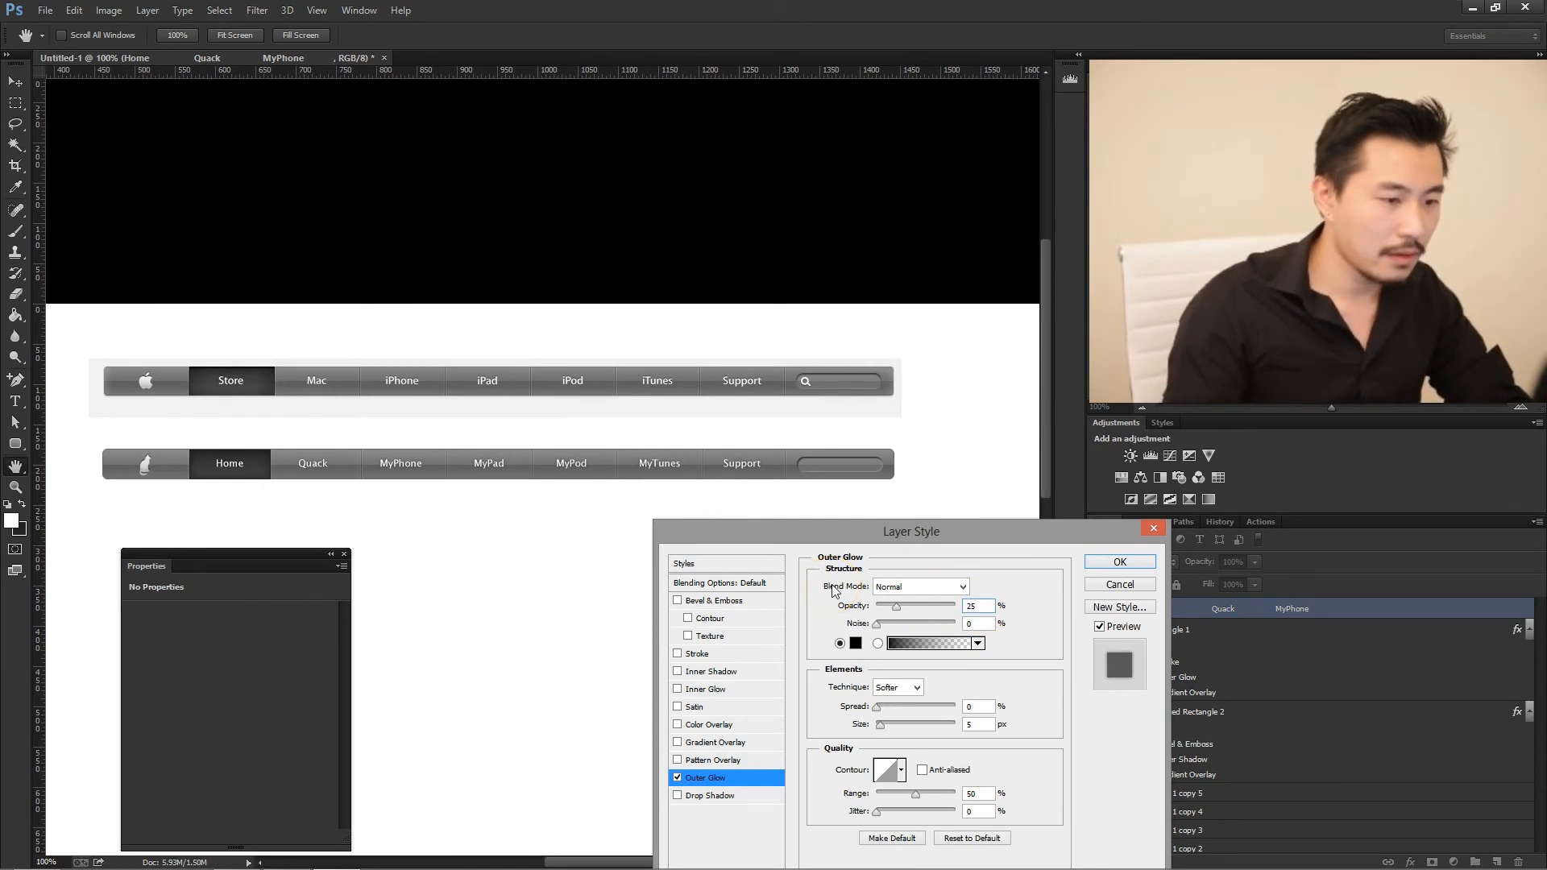
click(1139, 566)
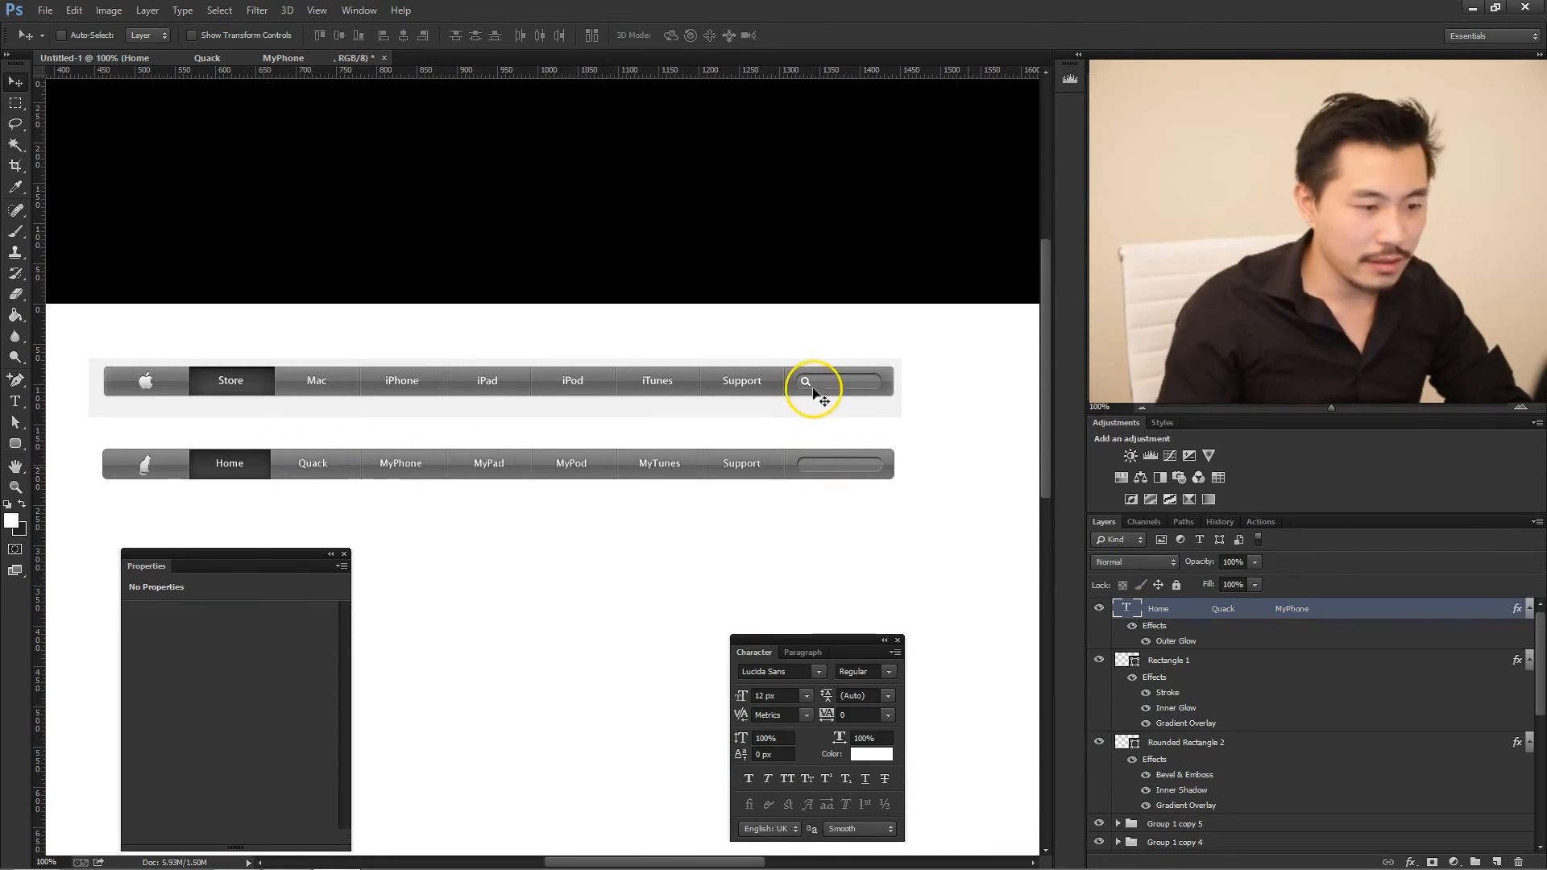
- On a new layer, draw a white magnifying glass custom shape about 17 by 14 px at the right end of the lower search field
click(1495, 861)
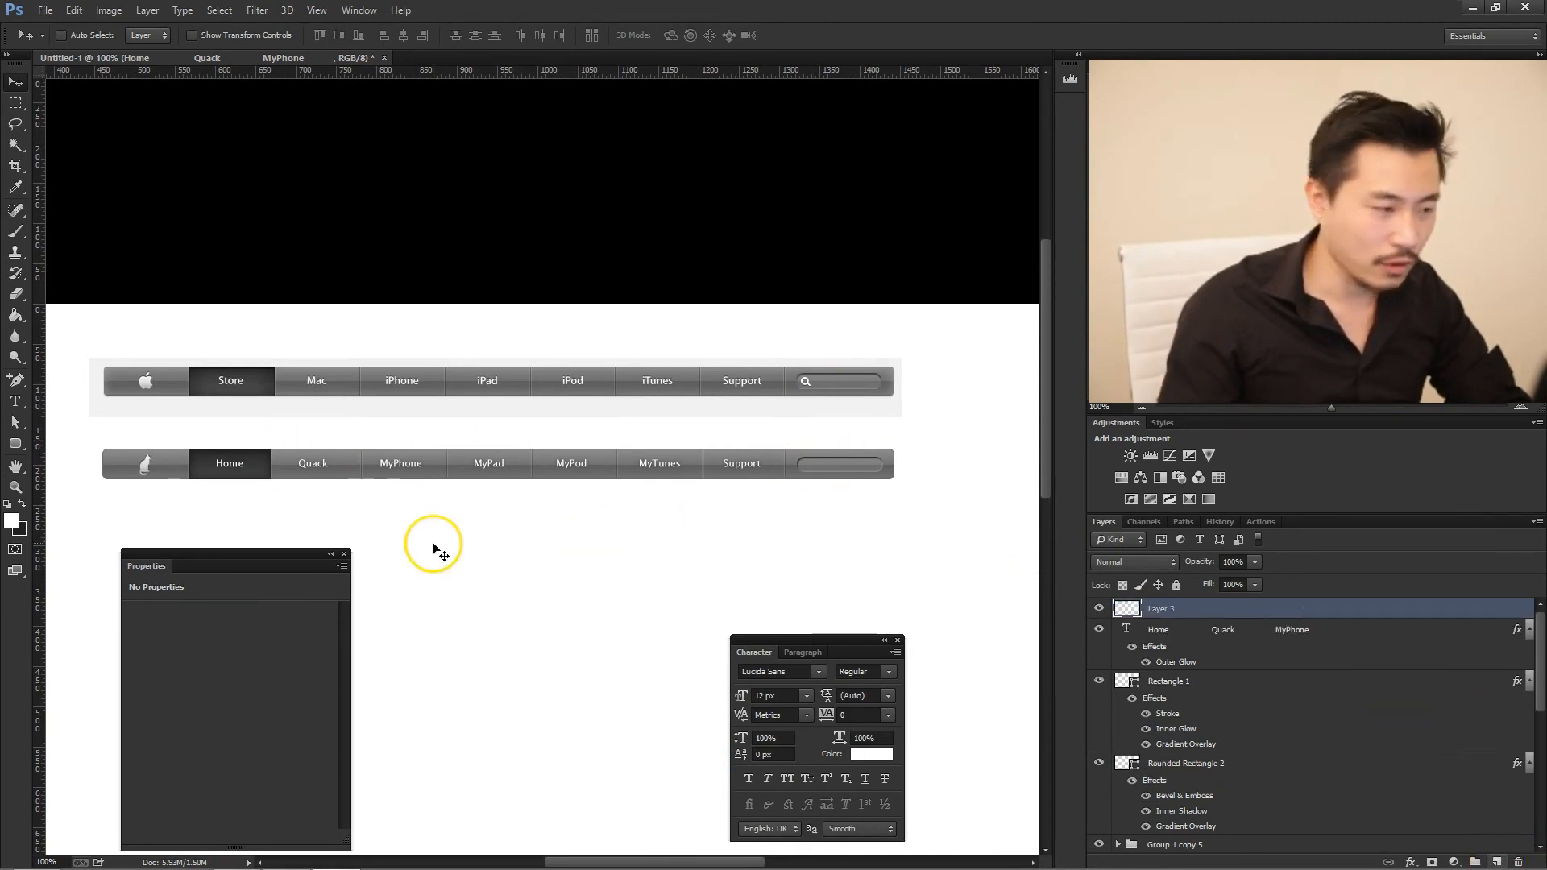
drag(11, 448, 73, 517)
click(616, 35)
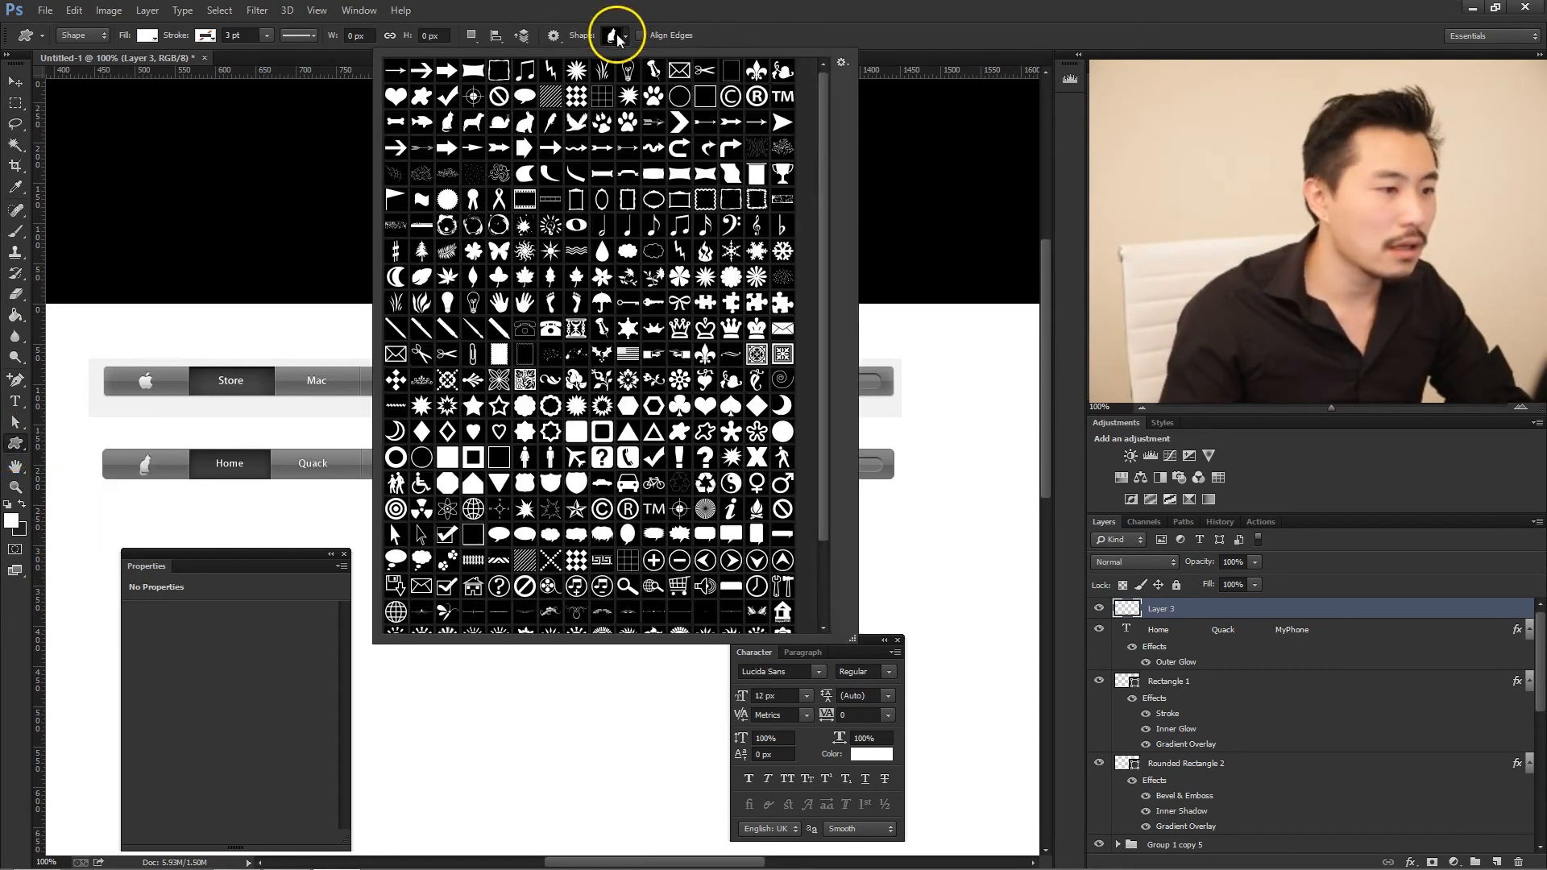
mouse_move(820, 177)
mouse_down()
mouse_move(818, 311)
mouse_move(821, 152)
mouse_up()
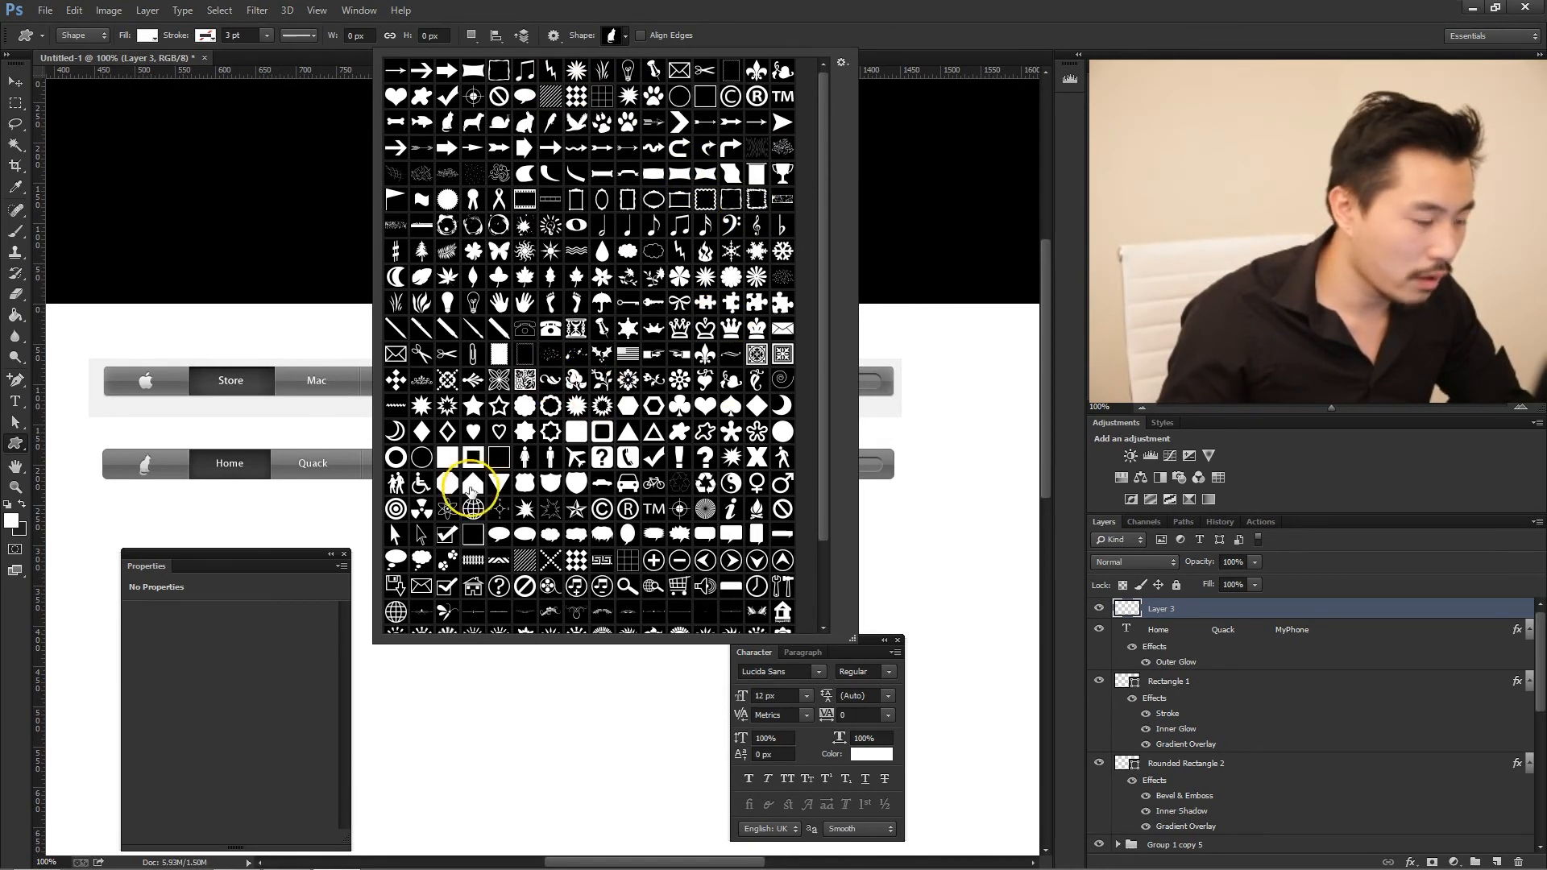
scroll(708, 403, down, 4)
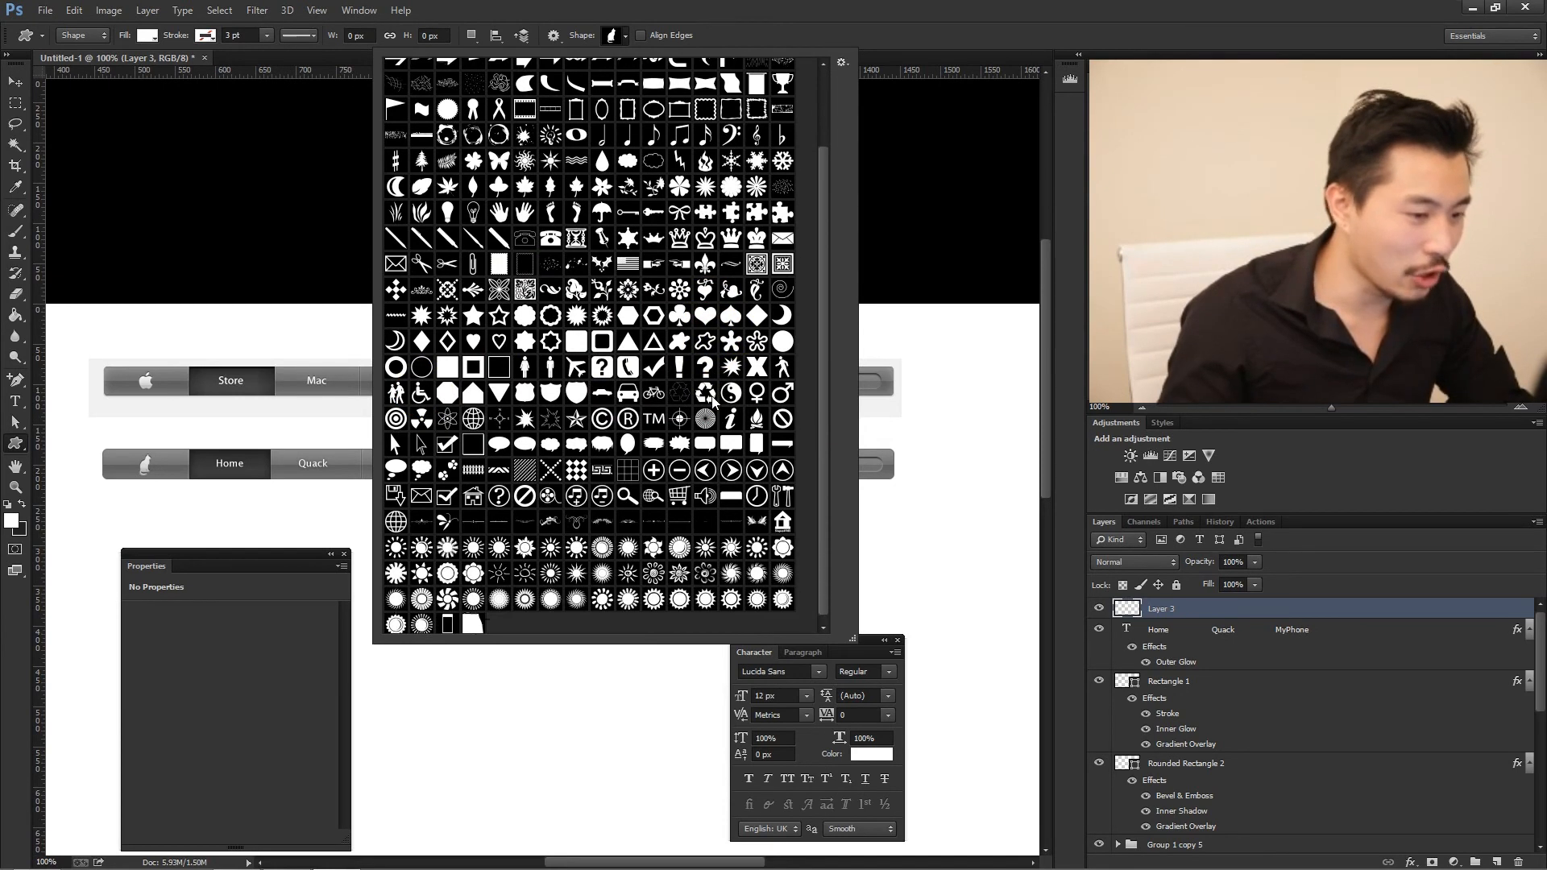
click(625, 495)
click(917, 171)
click(806, 468)
click(735, 349)
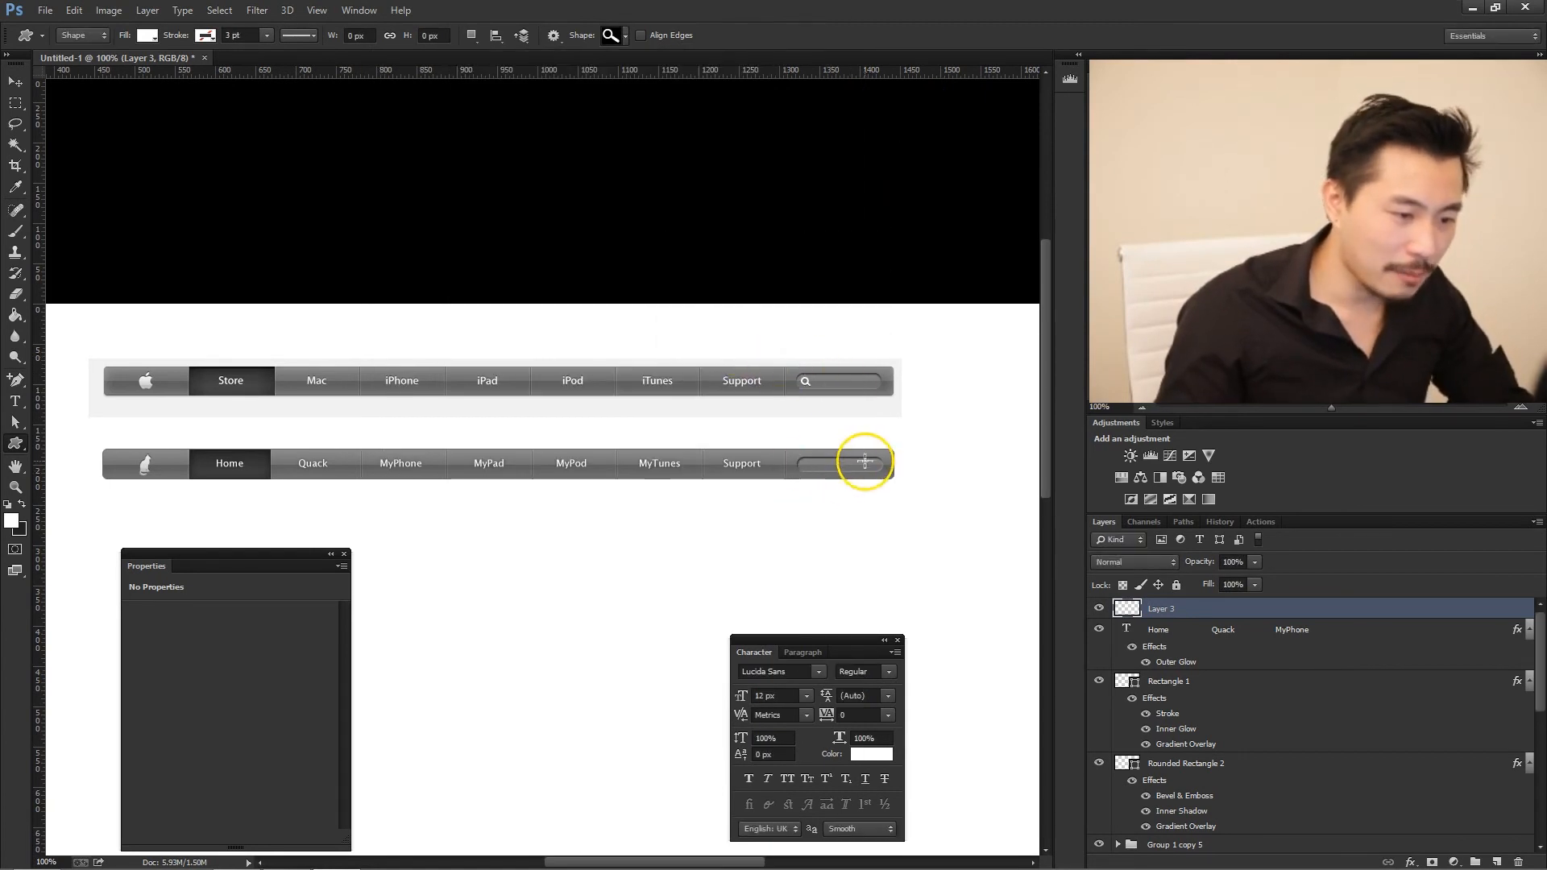
drag(860, 459, 873, 469)
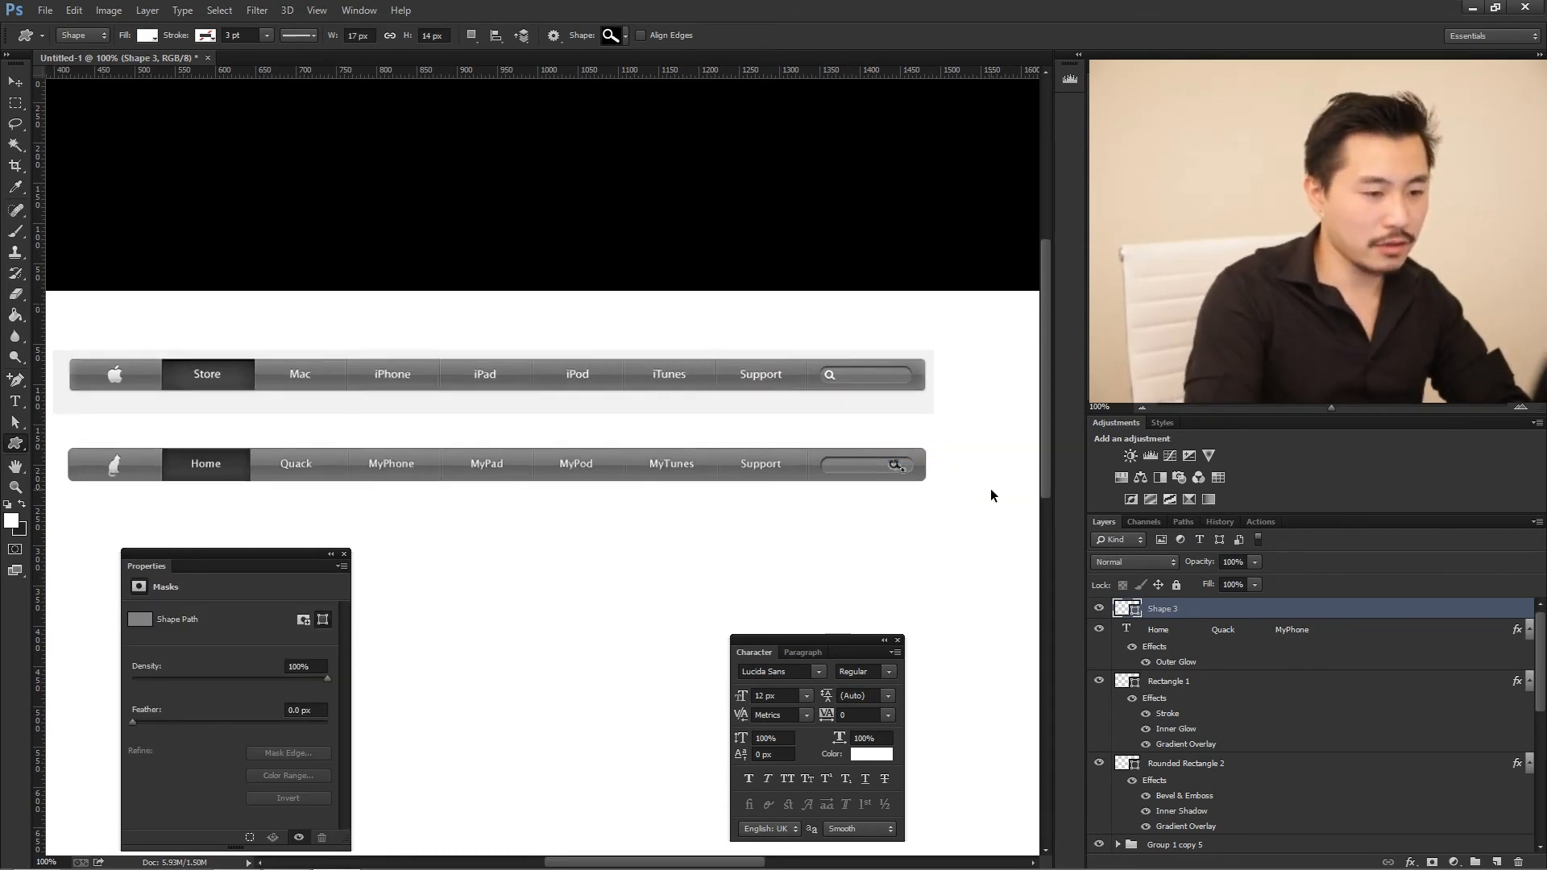
- Shorten the magnifying glass's handle by moving its end points inward, making the shape 14 by 12 px
key(ctrl+plus)
key(ctrl+plus)
key(ctrl+plus)
key(ctrl+plus)
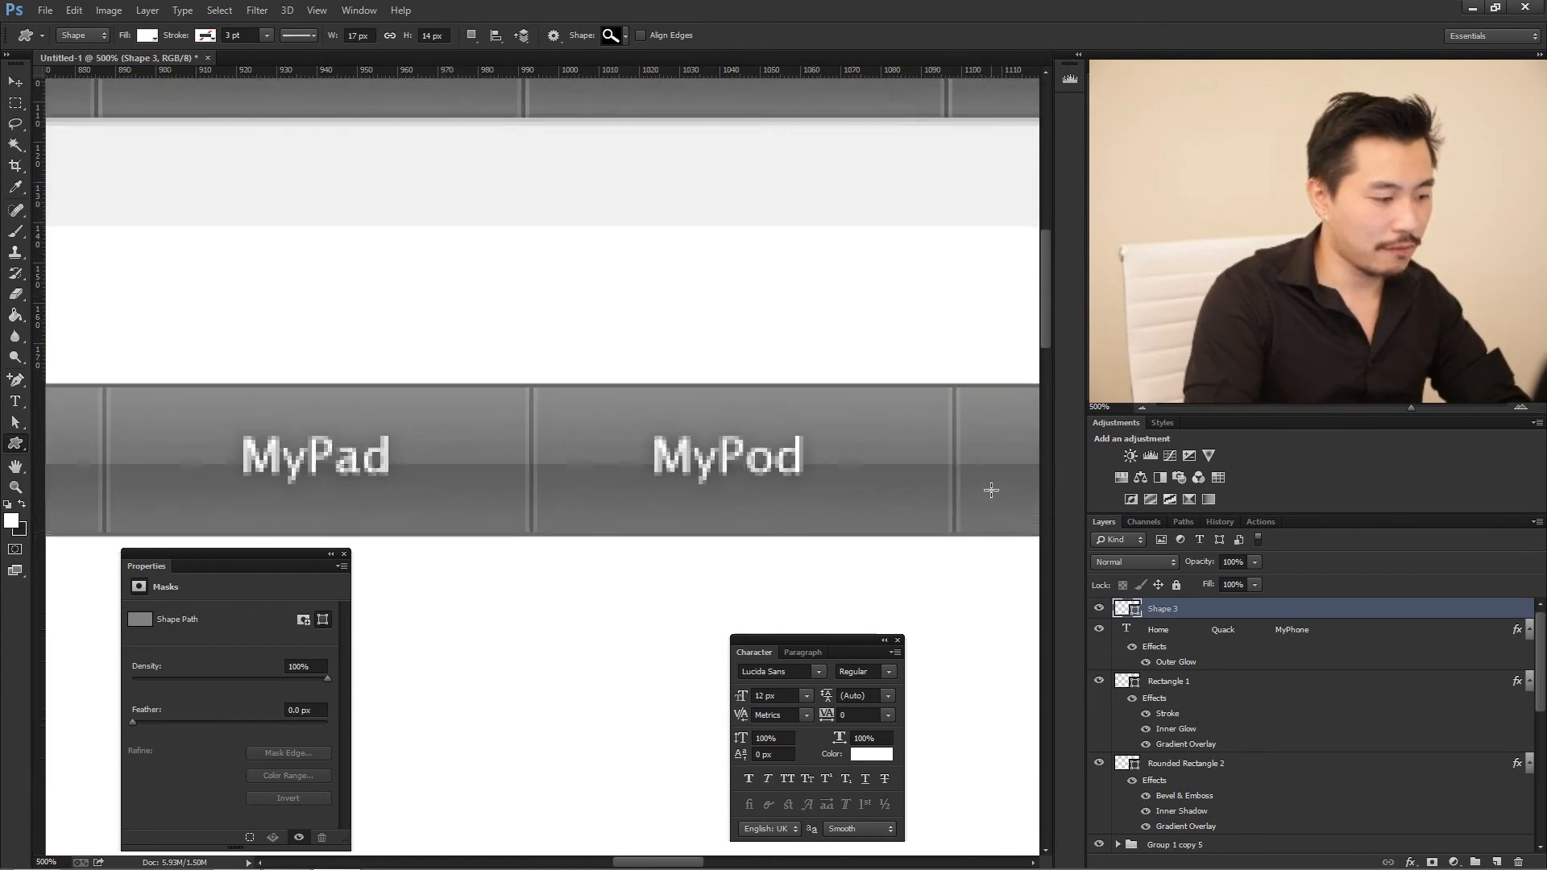
drag(642, 863, 746, 863)
scroll(680, 445, up, 4)
click(15, 81)
scroll(690, 521, down, 2)
key(a)
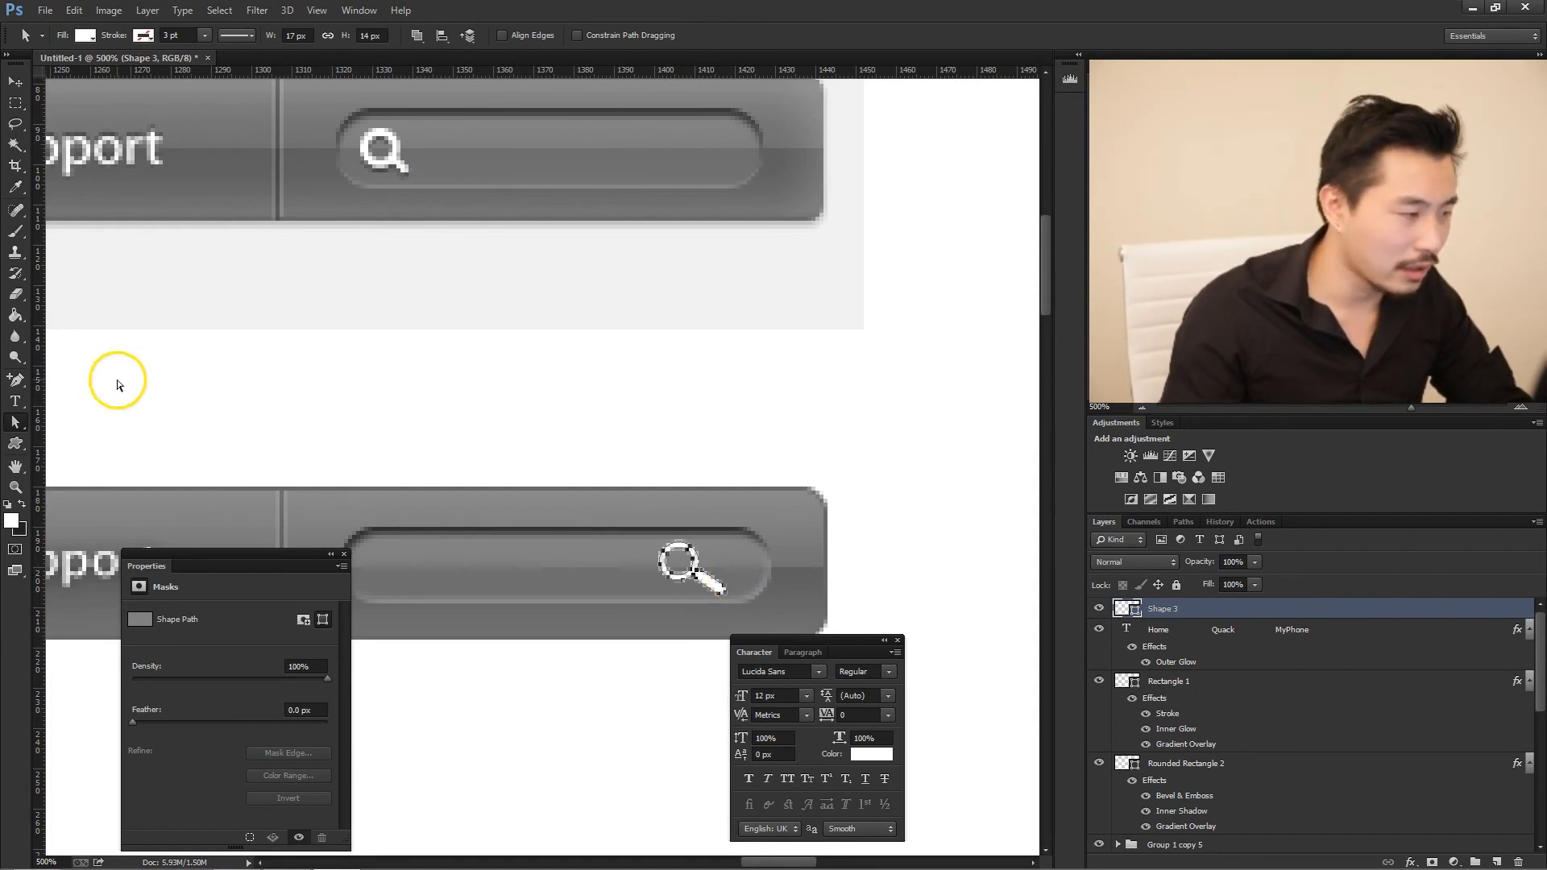
click(17, 421)
click(86, 435)
click(737, 586)
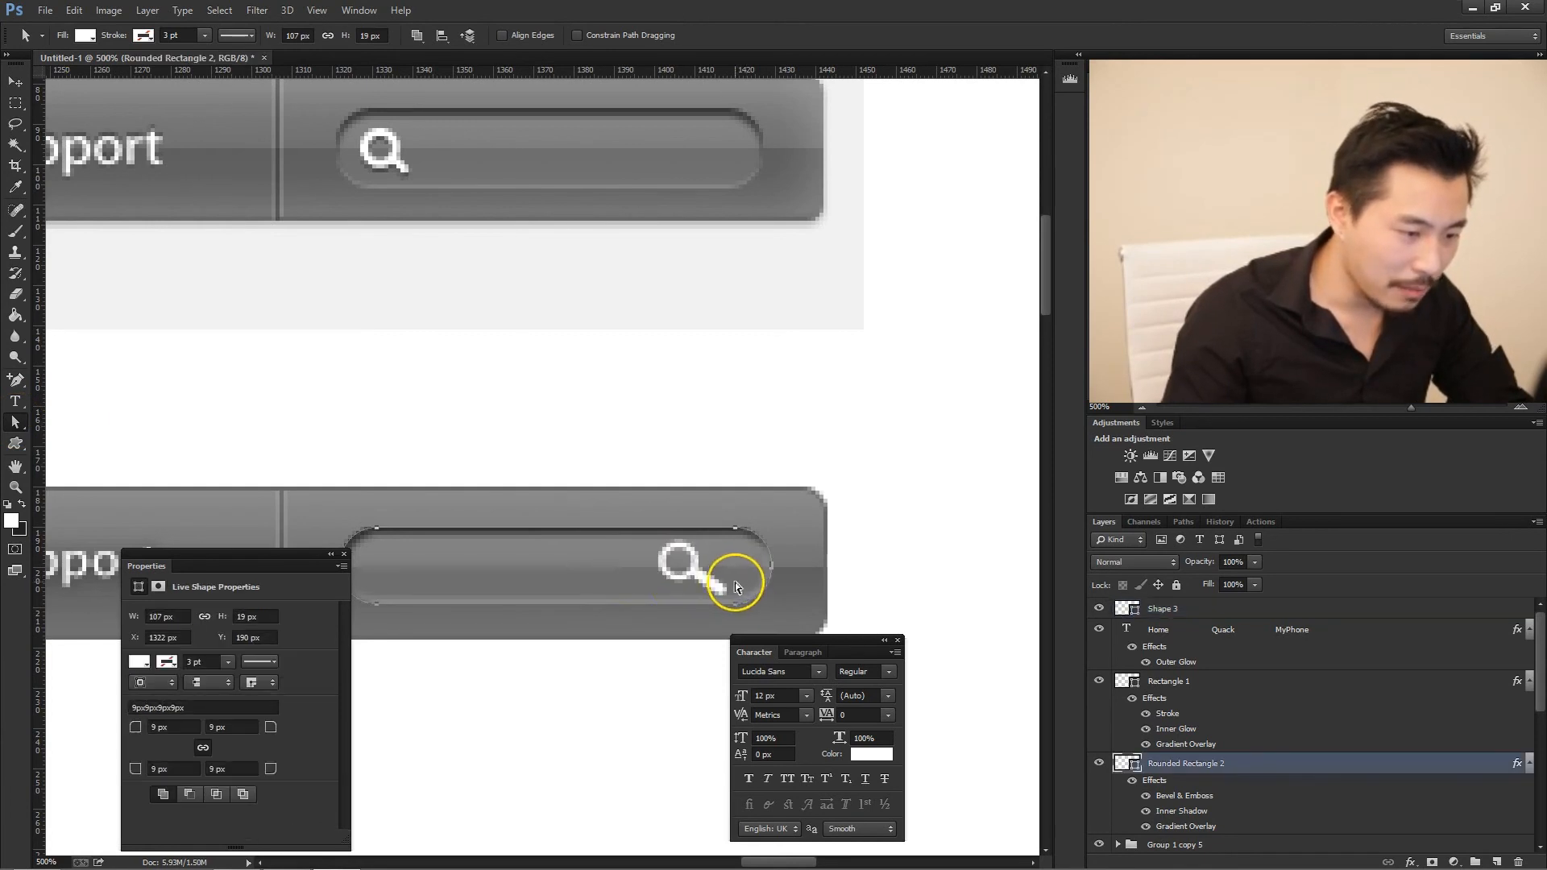
click(708, 601)
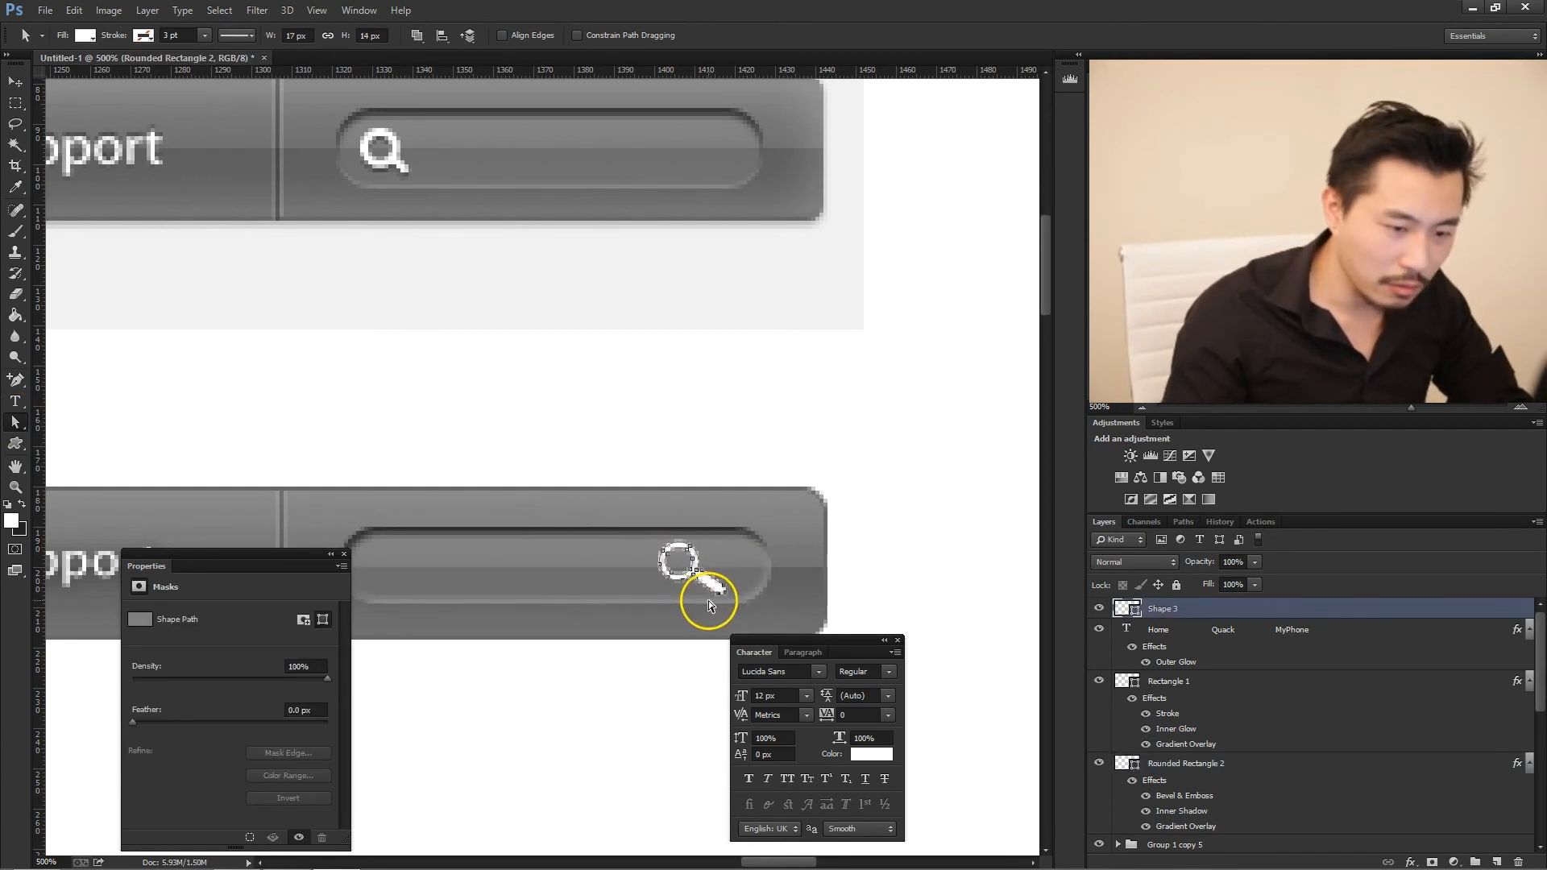
key(Left)
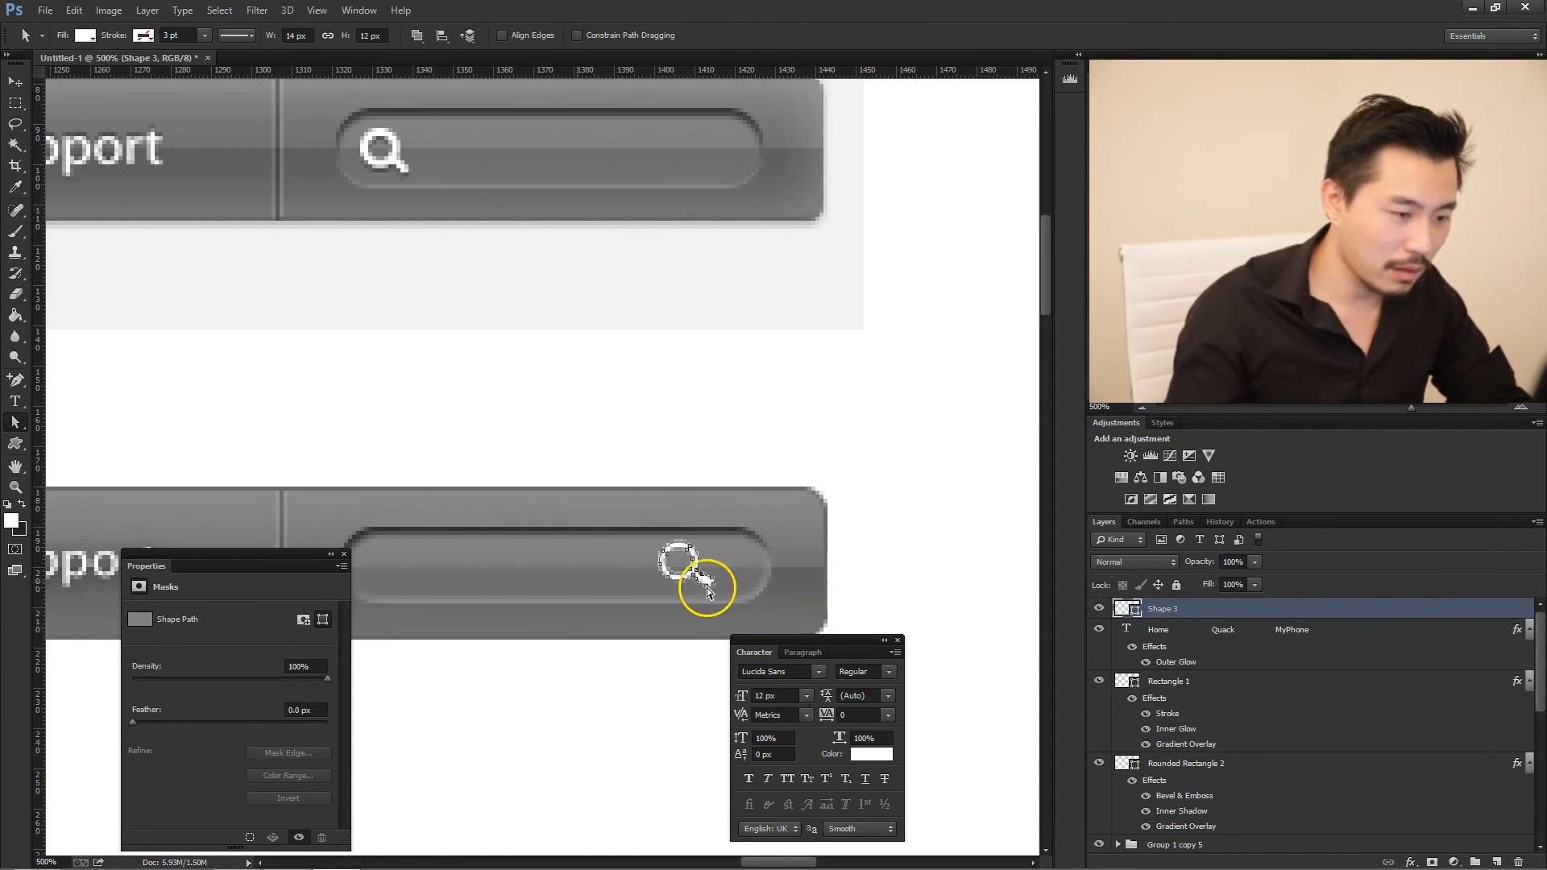
click(797, 591)
- Nudge the magnifying glass about 3 px right, closer to the rounded end of the search field
key(v)
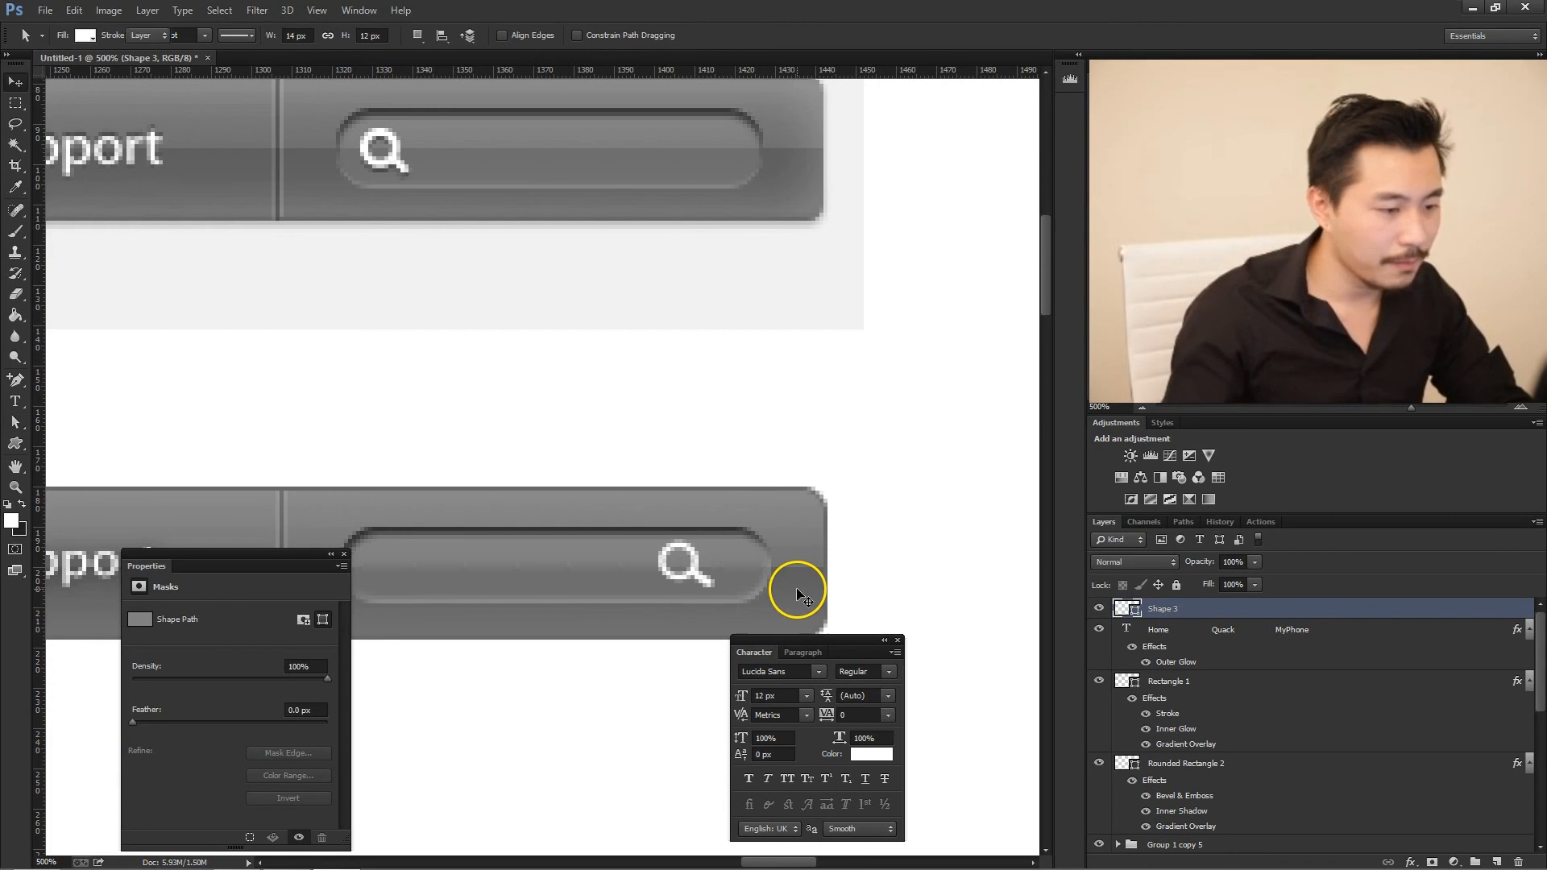
key(Right)
key(Right)
key(Right)
key(Right)
key(Right)
key(Right)
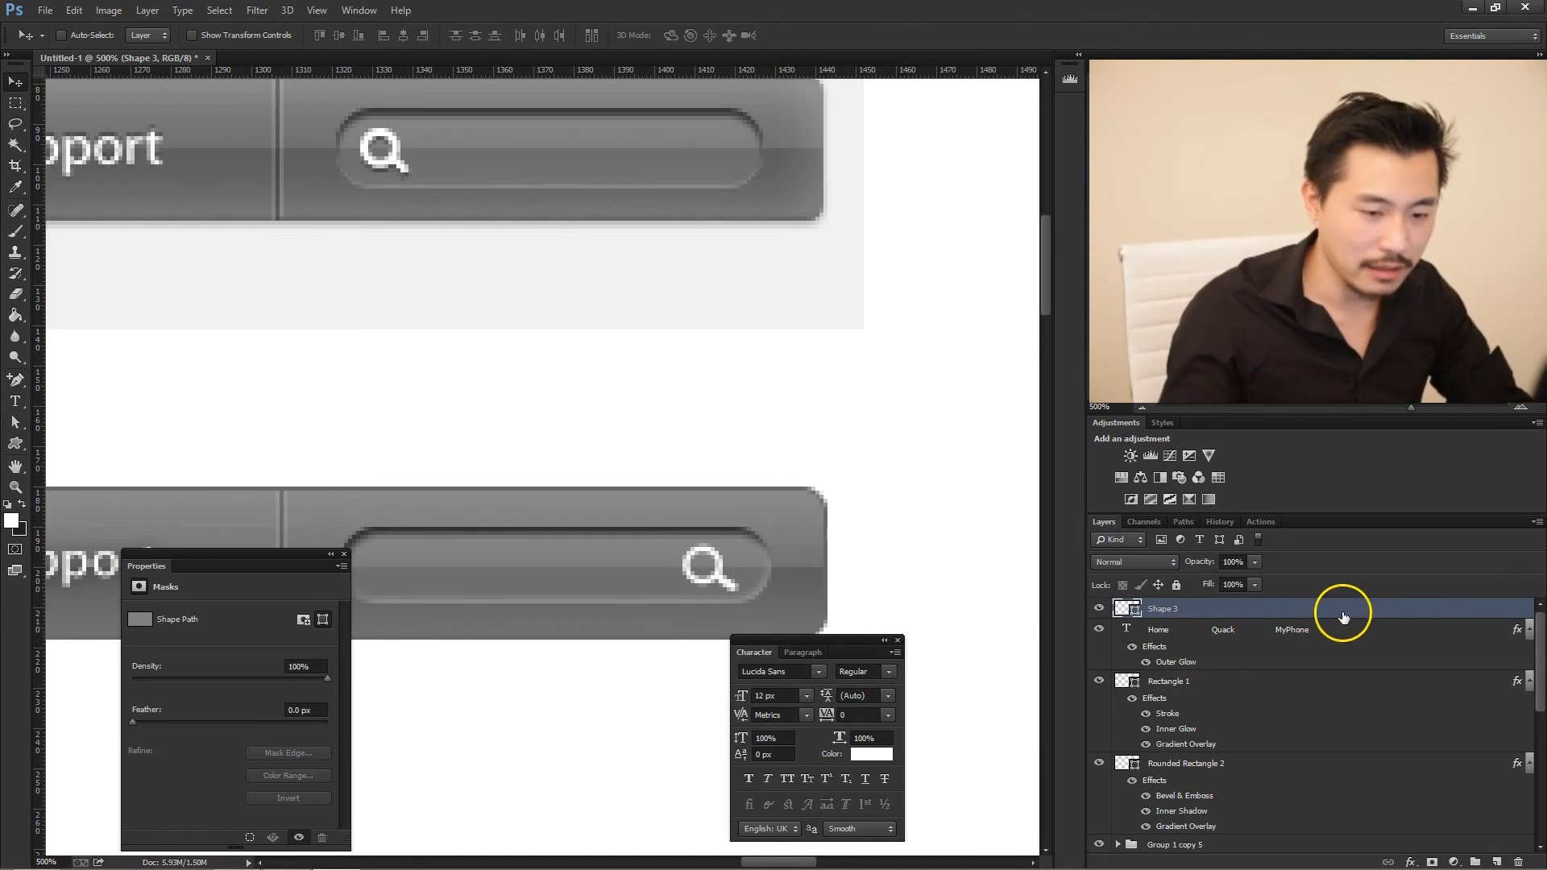
- Add a Drop Shadow to the magnifying glass with a size of 1 px and a distance of 1 px
double_click(1496, 606)
drag(795, 536, 1206, 427)
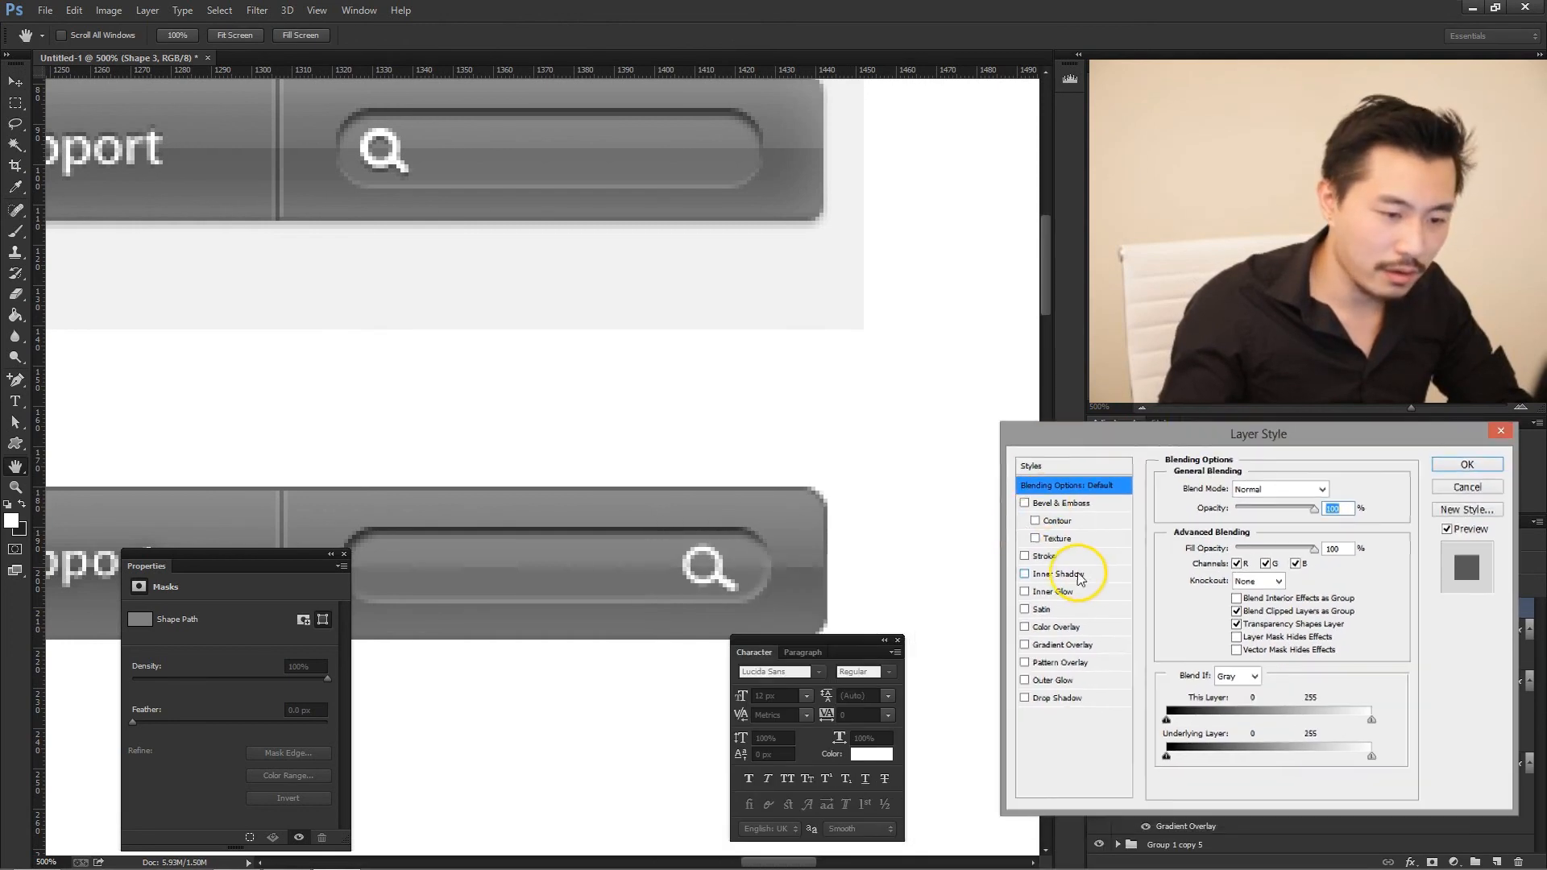
click(1072, 699)
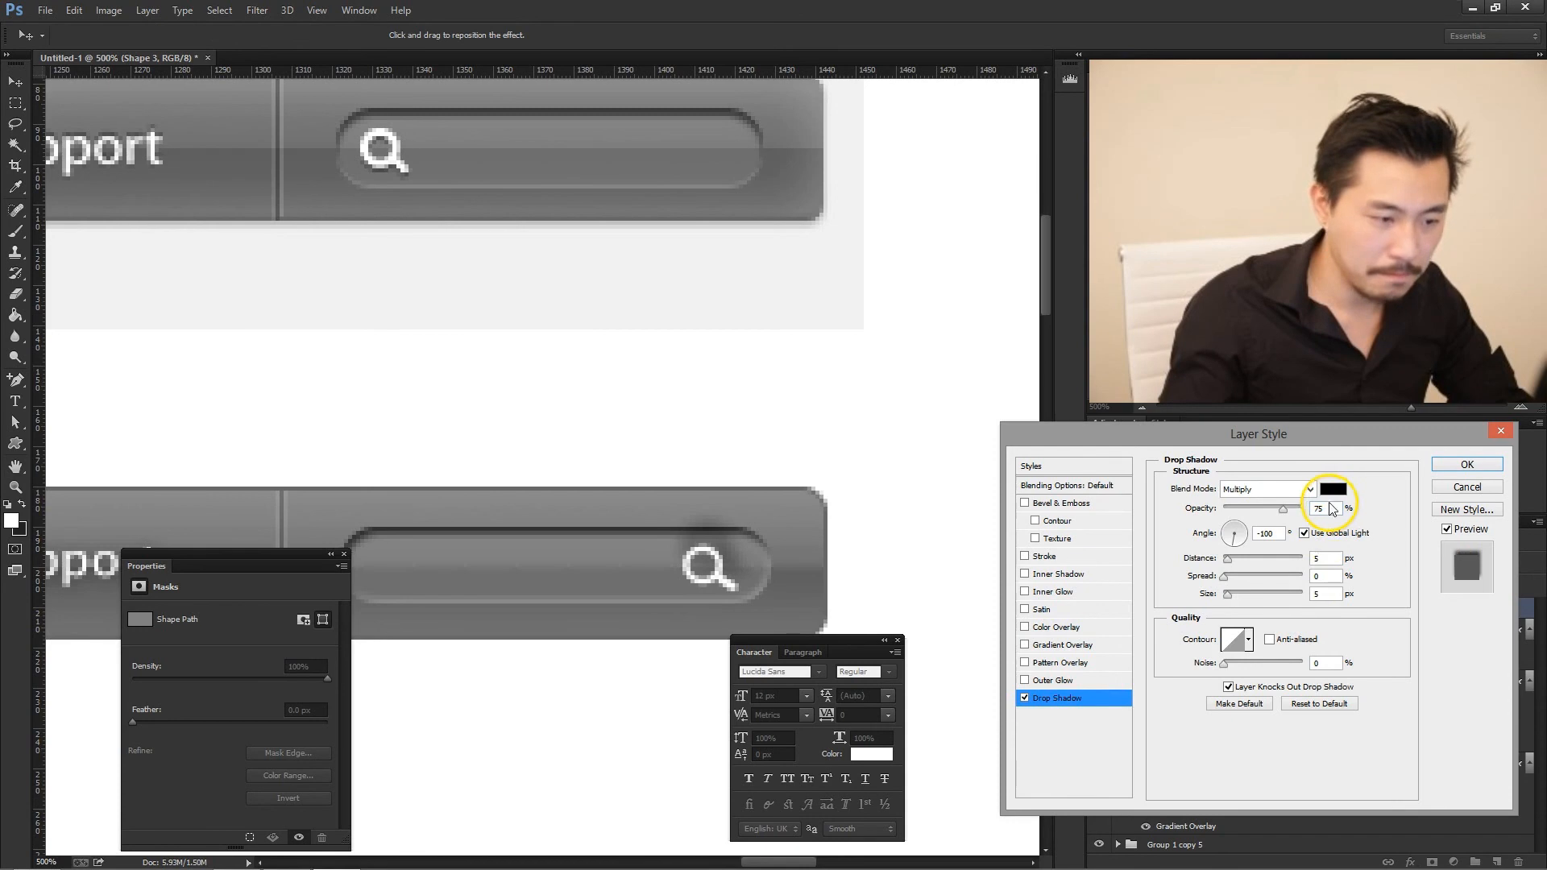
drag(1325, 594, 1167, 580)
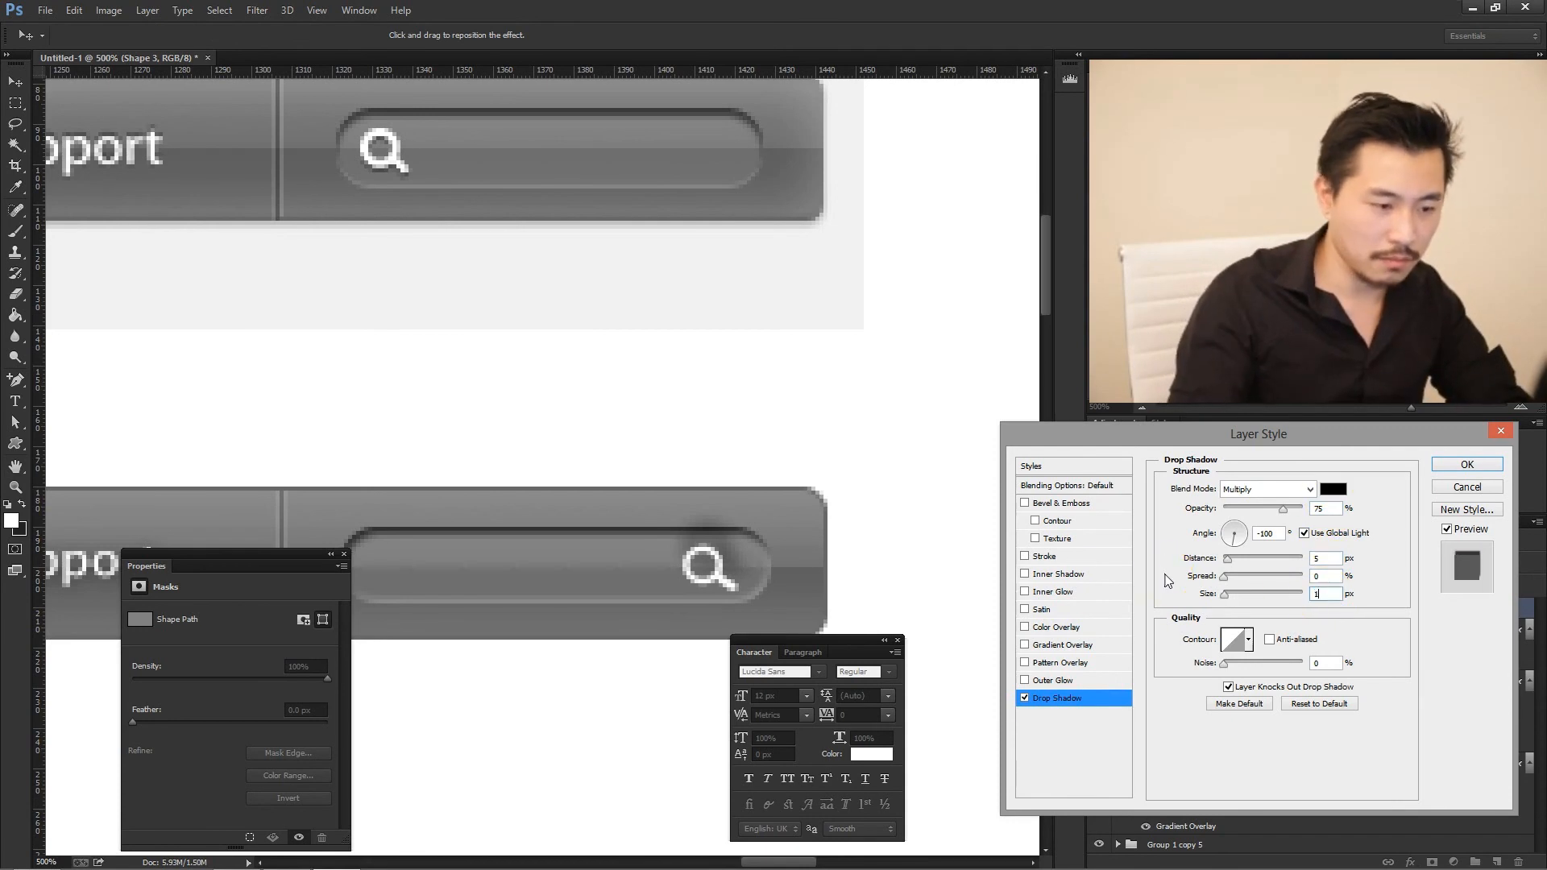
text(1)
drag(1325, 558, 1195, 552)
text(1)
- Turn off global light for the magnifying glass's shadow, set its angle to 90°, slightly lower its opacity, and apply the style
click(1304, 533)
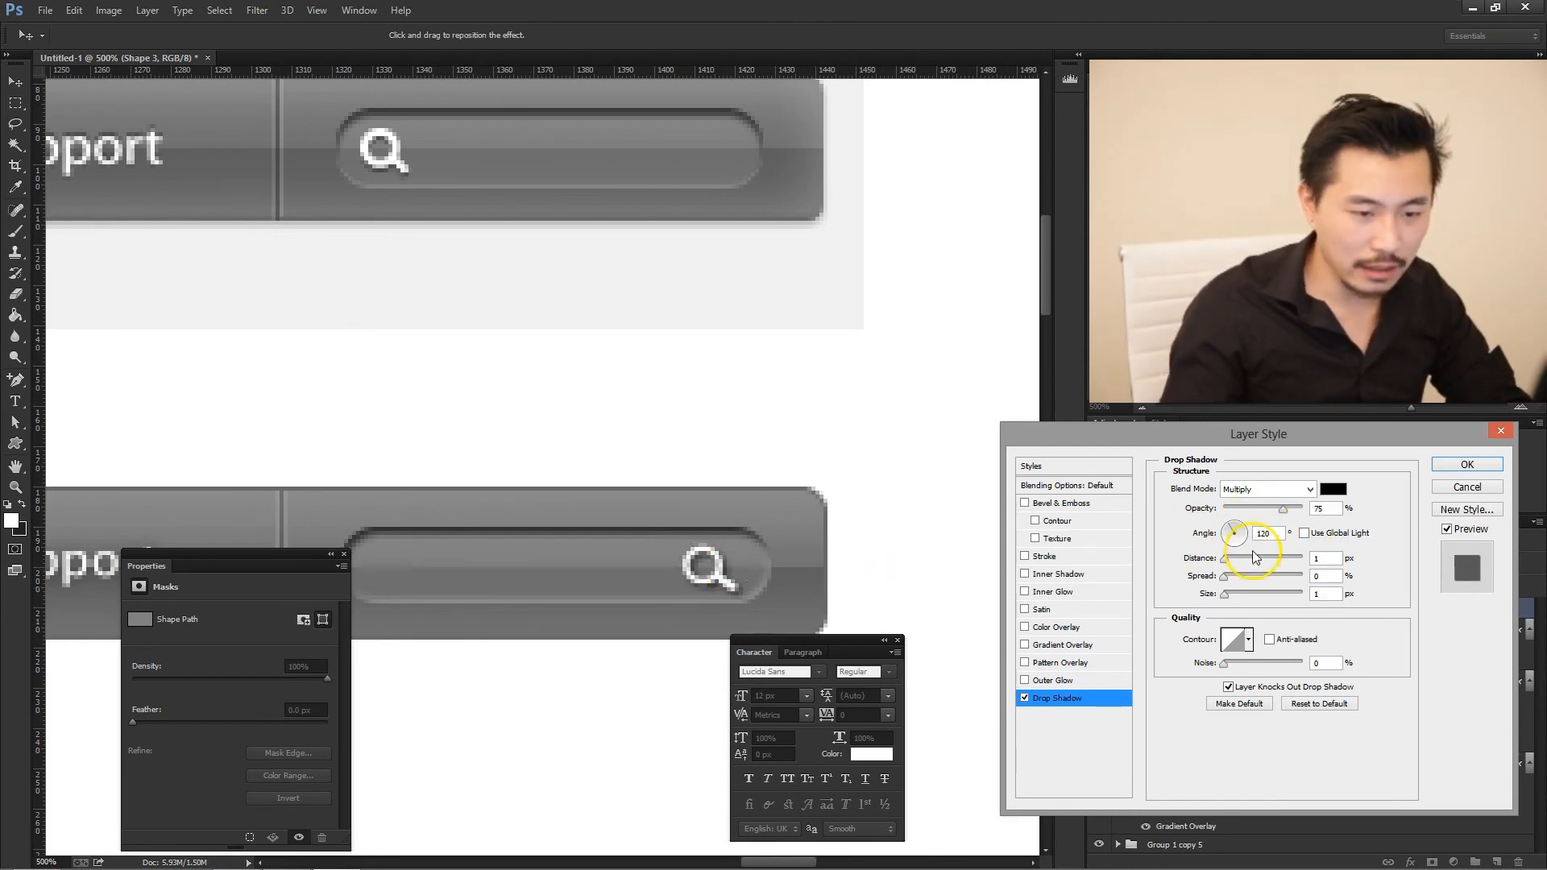
mouse_move(1239, 528)
mouse_down()
mouse_move(1219, 532)
mouse_move(1234, 546)
mouse_up()
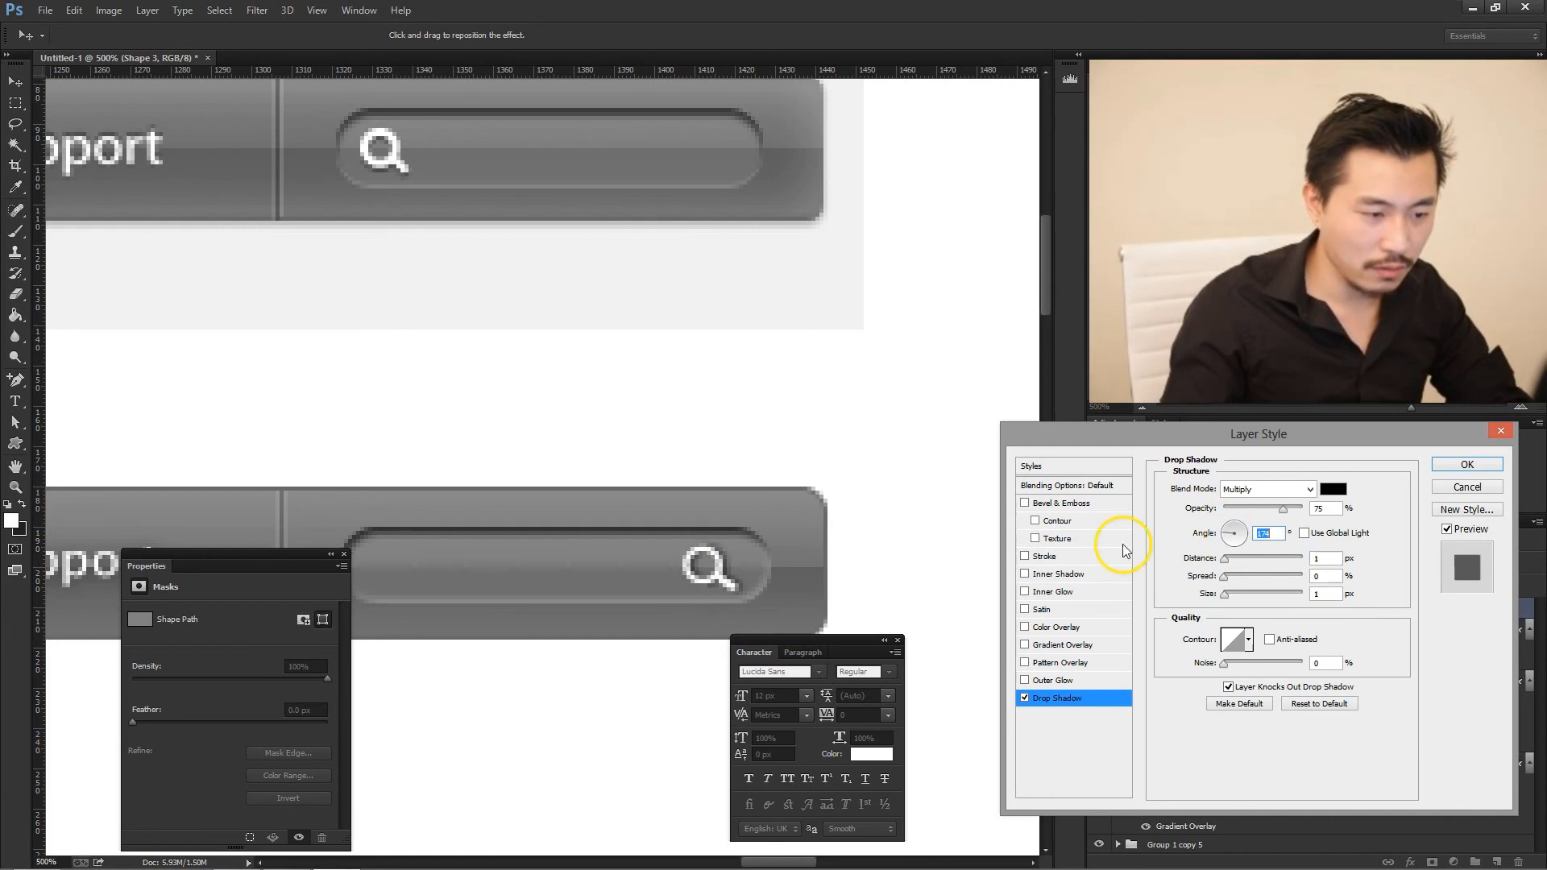
text(90)
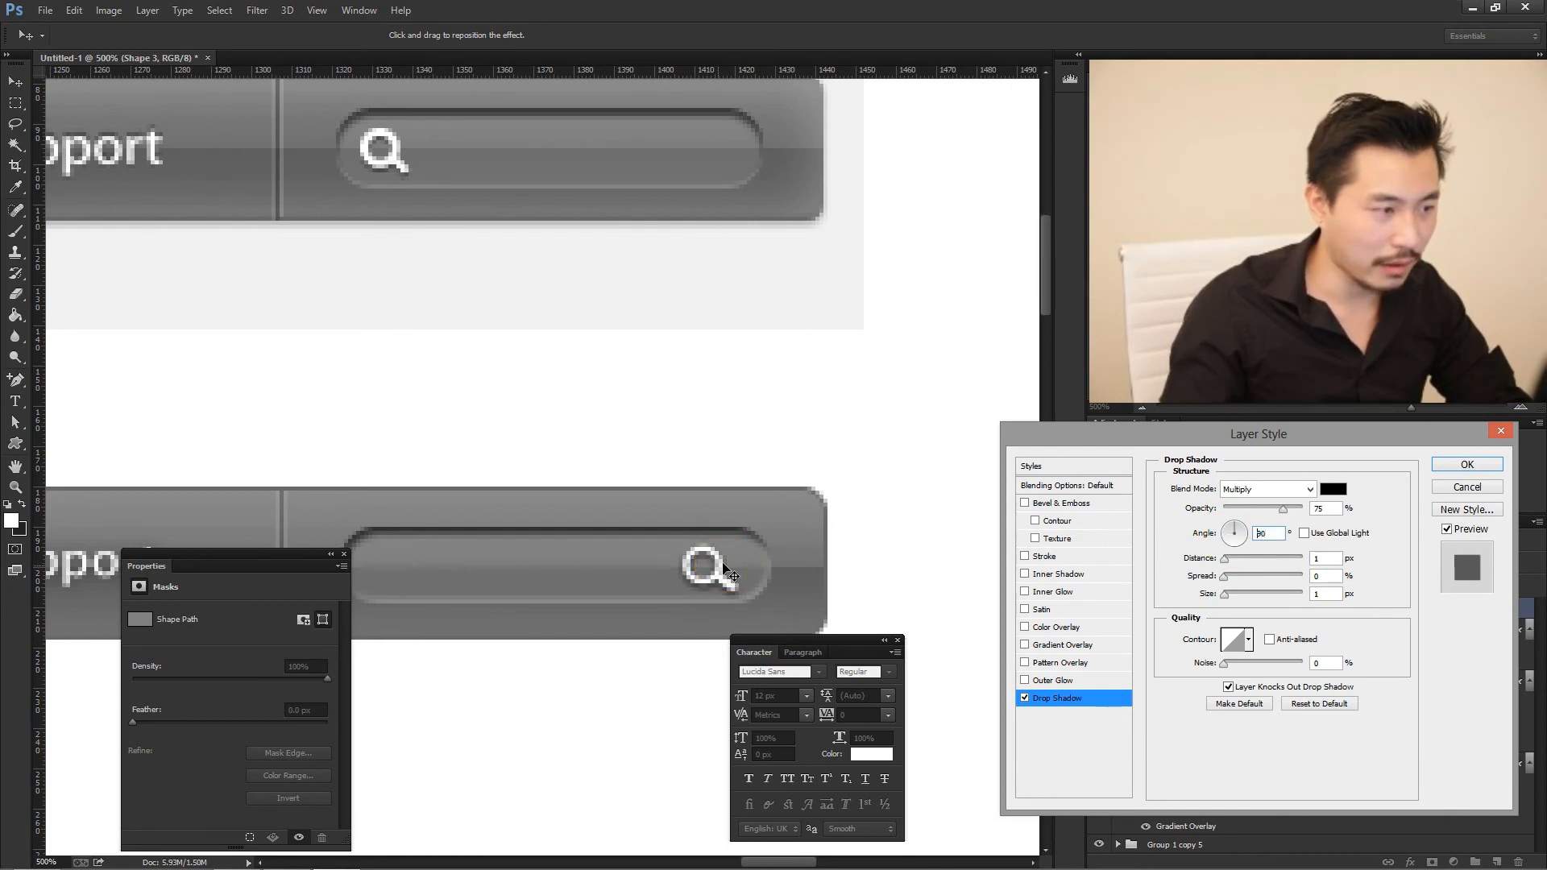
drag(1284, 509, 1296, 513)
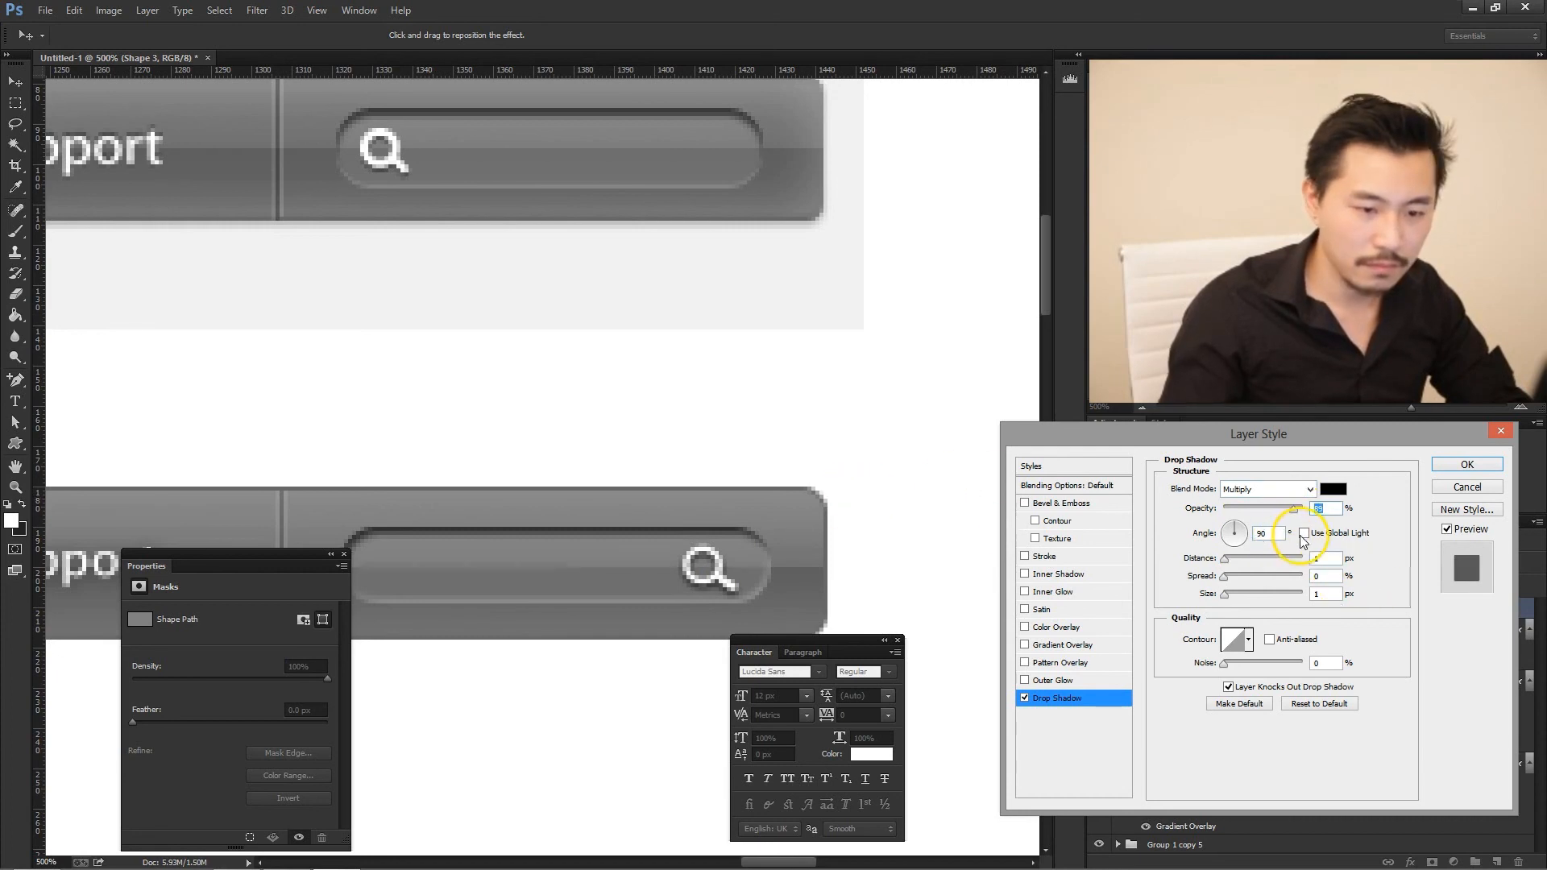
drag(1293, 509, 1278, 510)
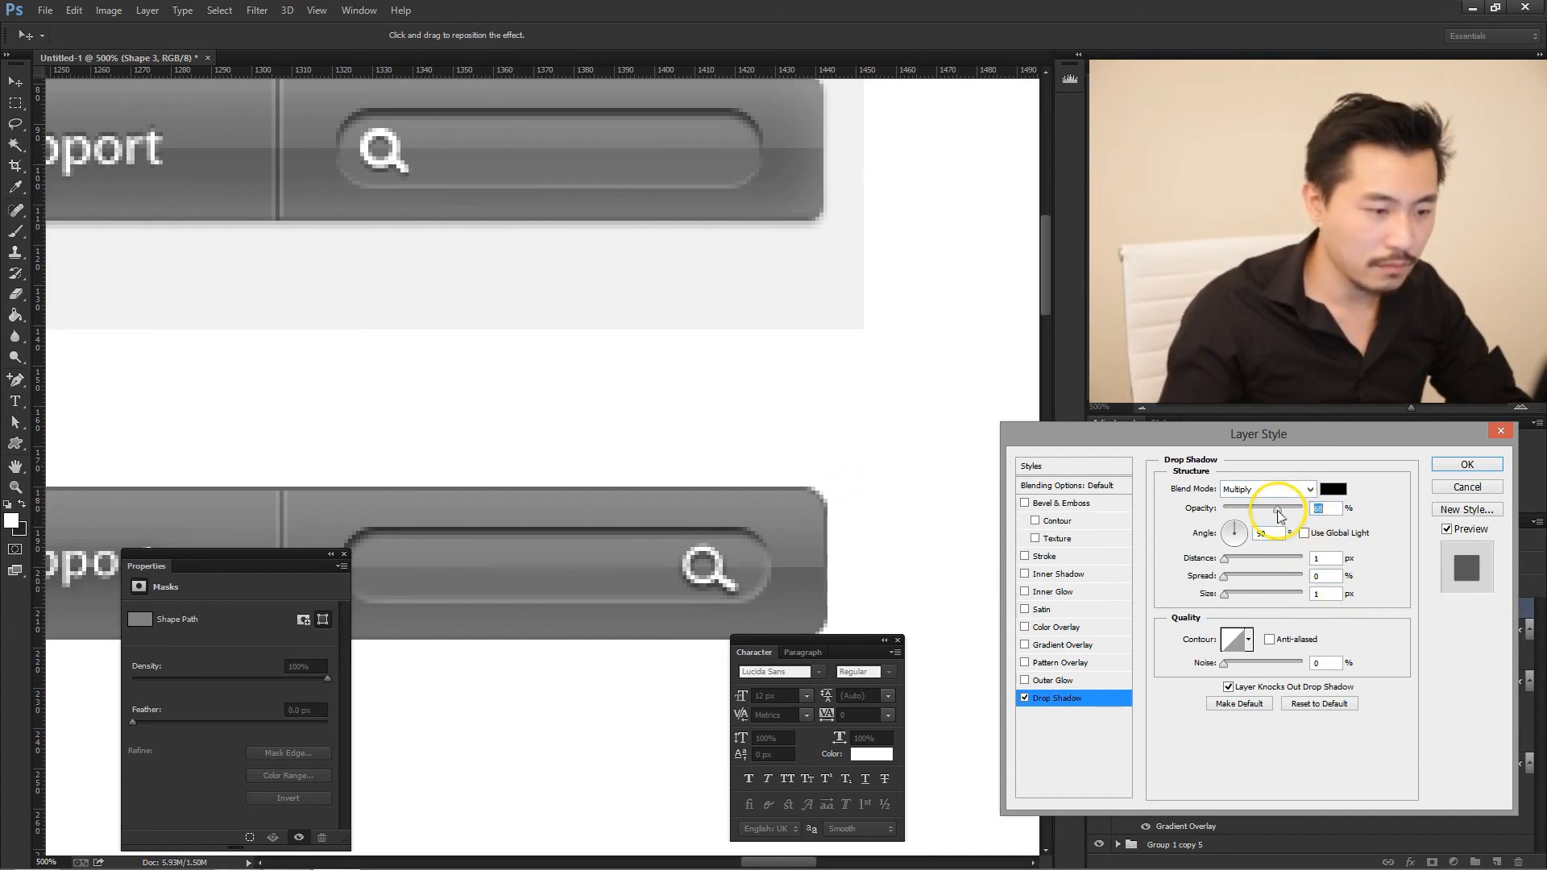
click(1464, 467)
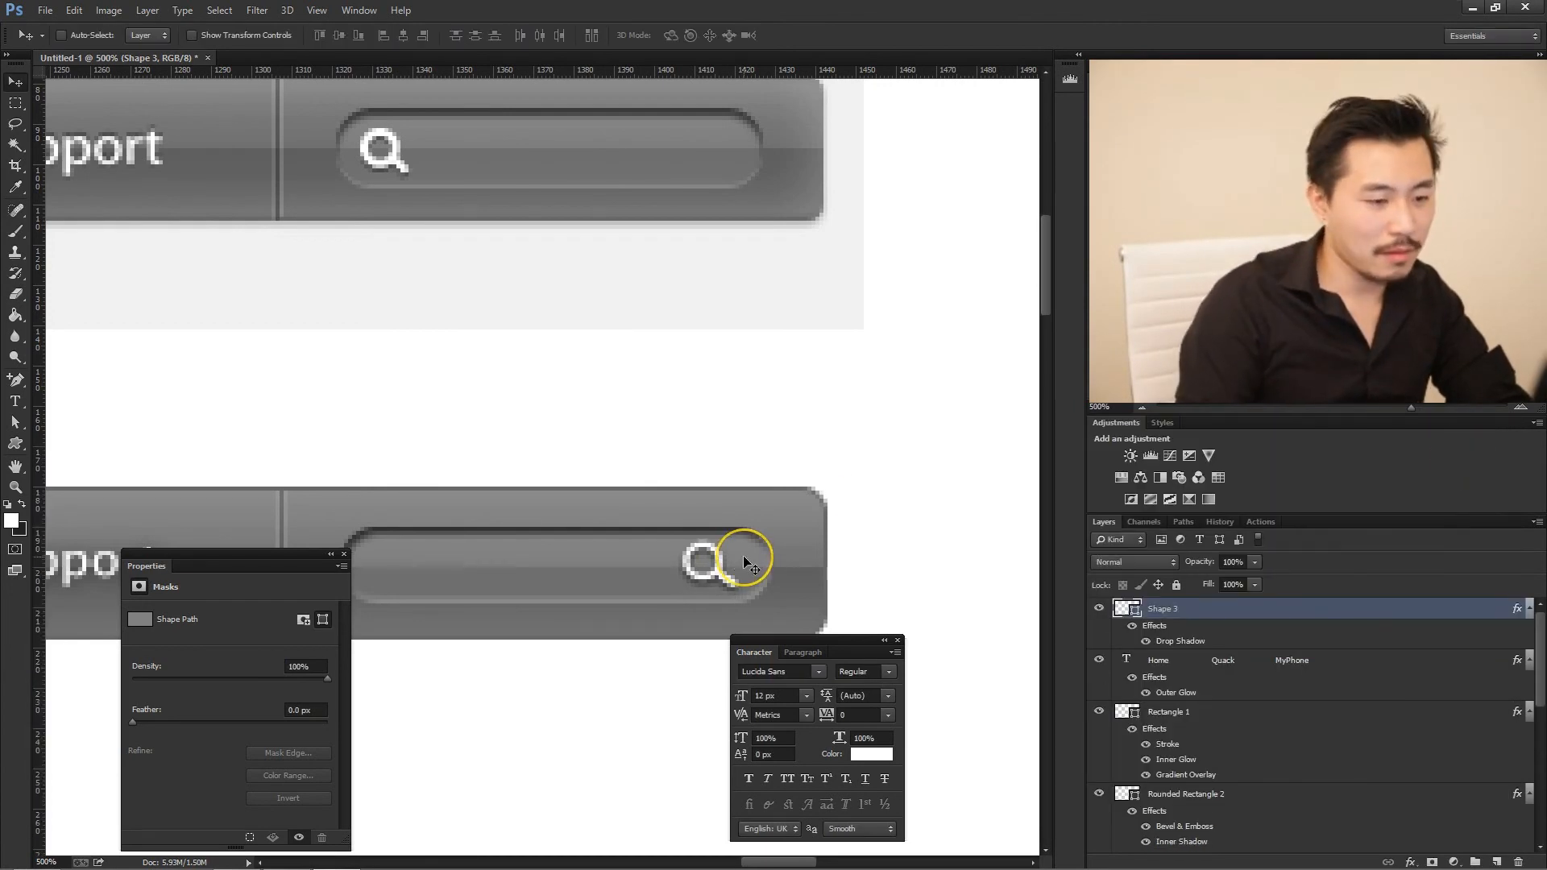
- Compare the recreated navigation bar with the original Apple bar above it at actual size
key(ctrl+1)
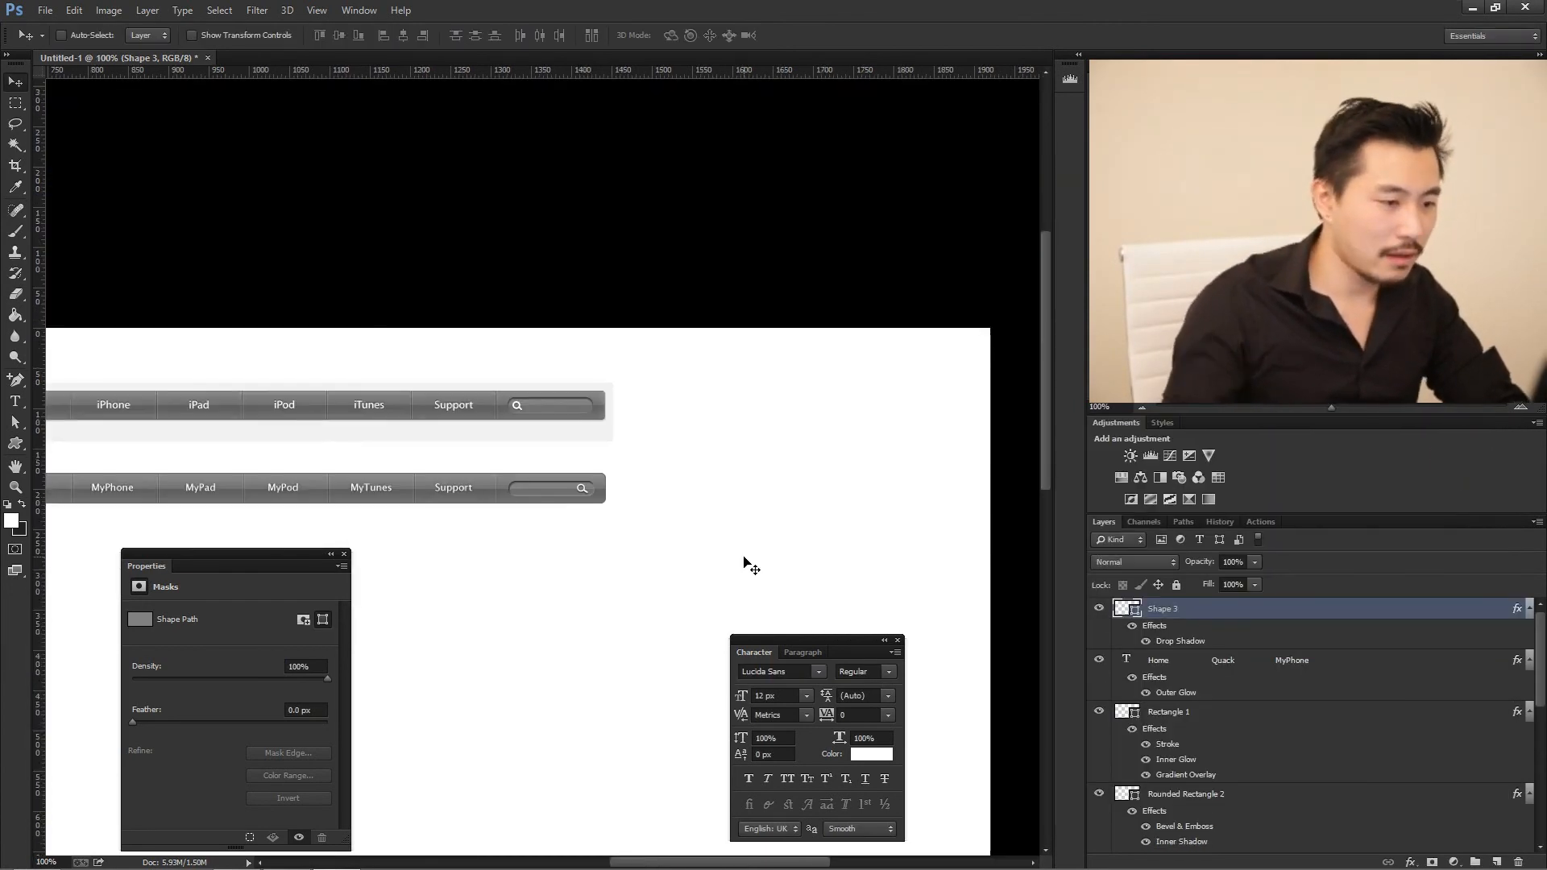
drag(694, 862, 612, 861)
scroll(691, 451, down, 1)
scroll(684, 515, down, 1)
scroll(820, 532, up, 2)
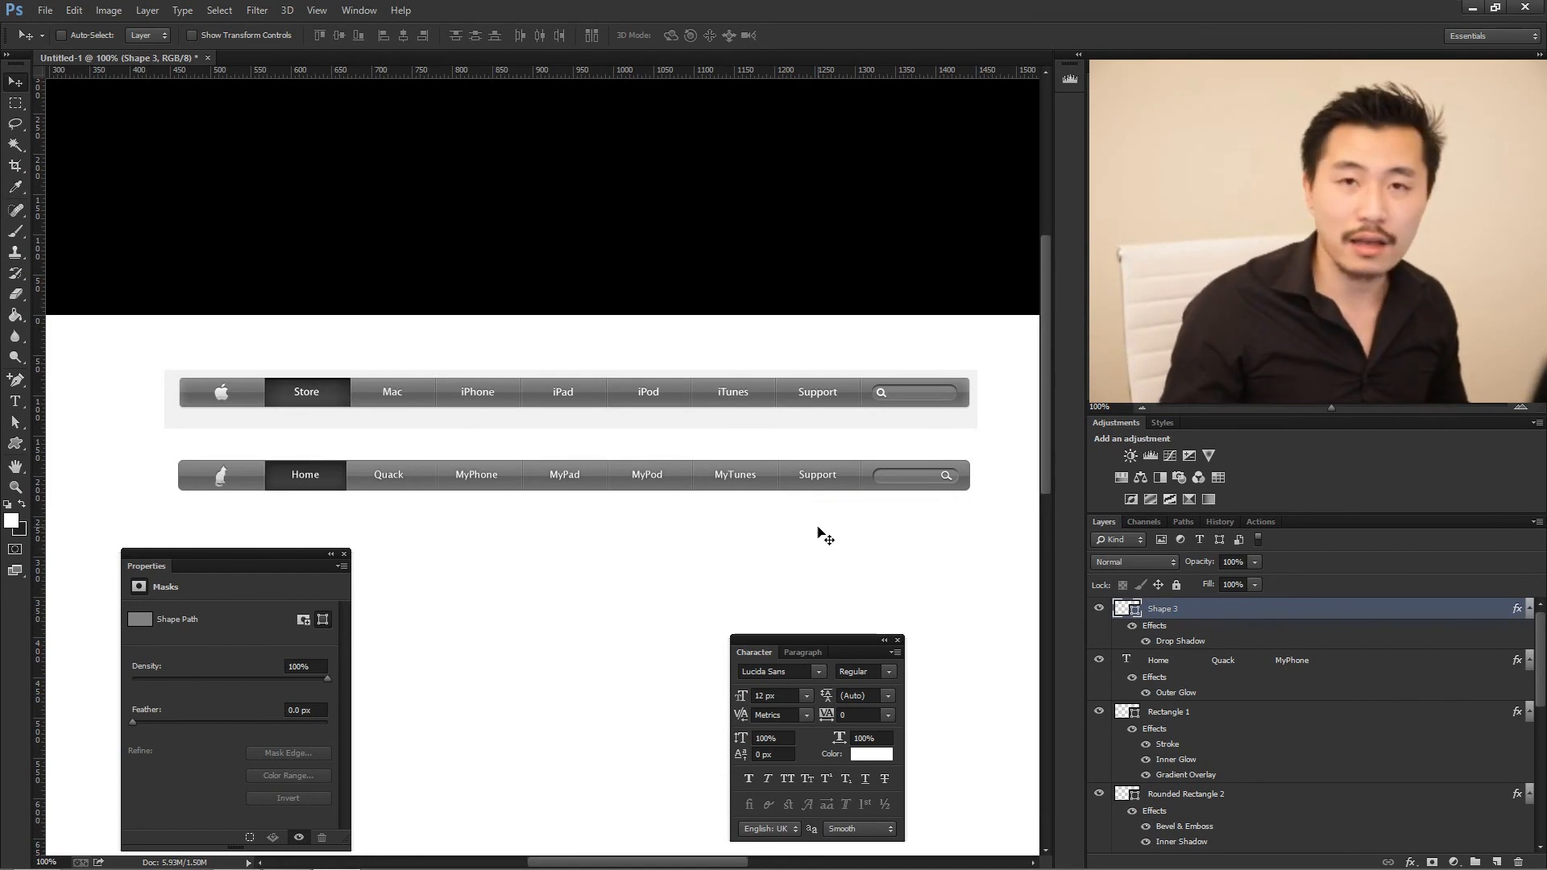
scroll(819, 532, down, 3)
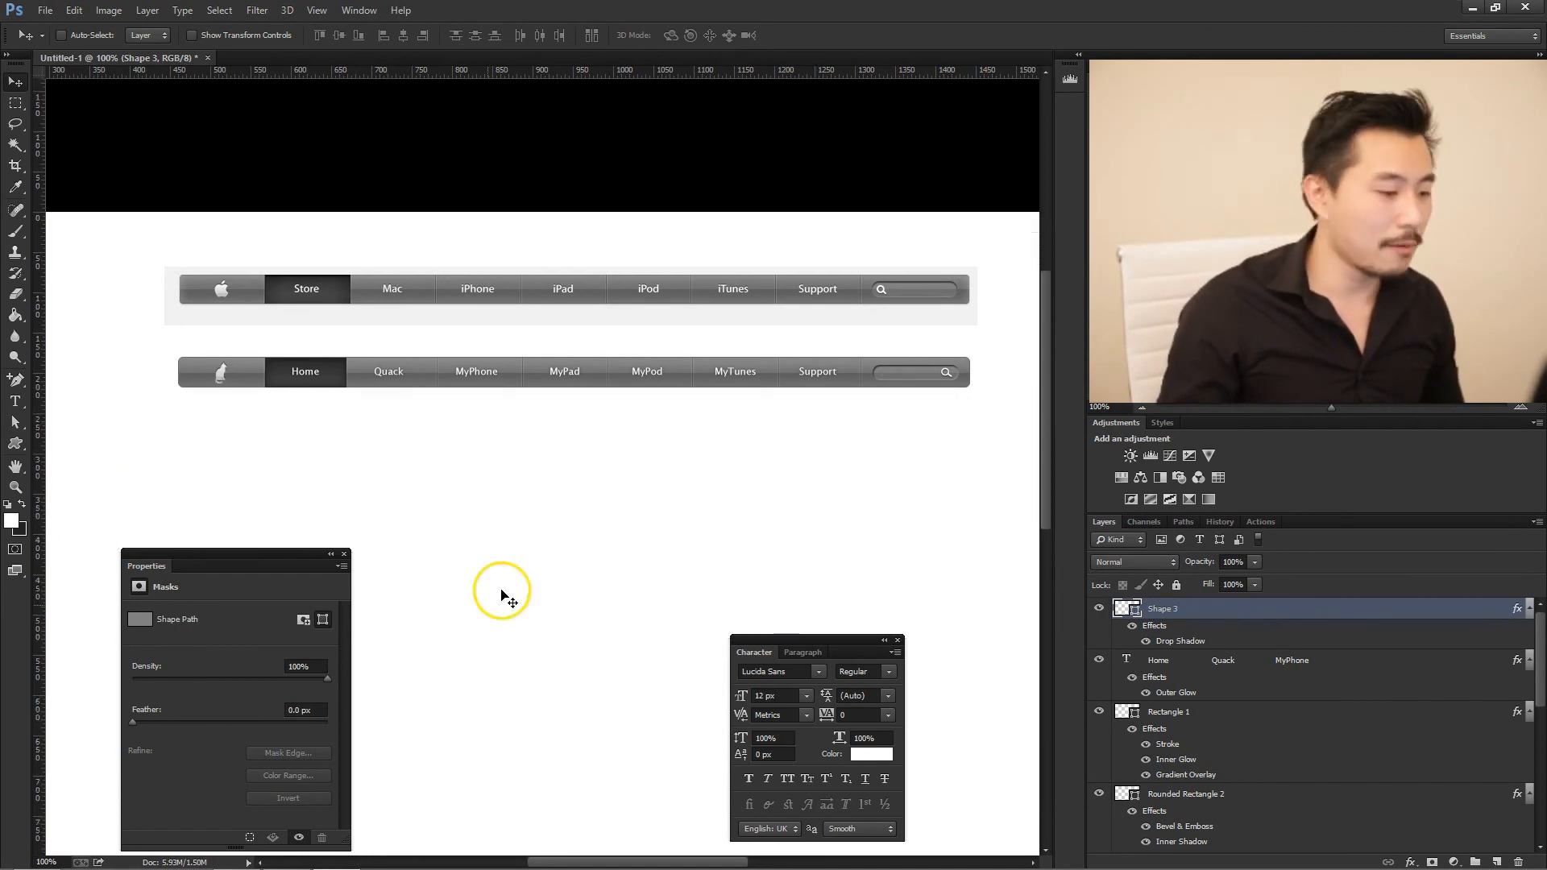
scroll(475, 508, down, 1)
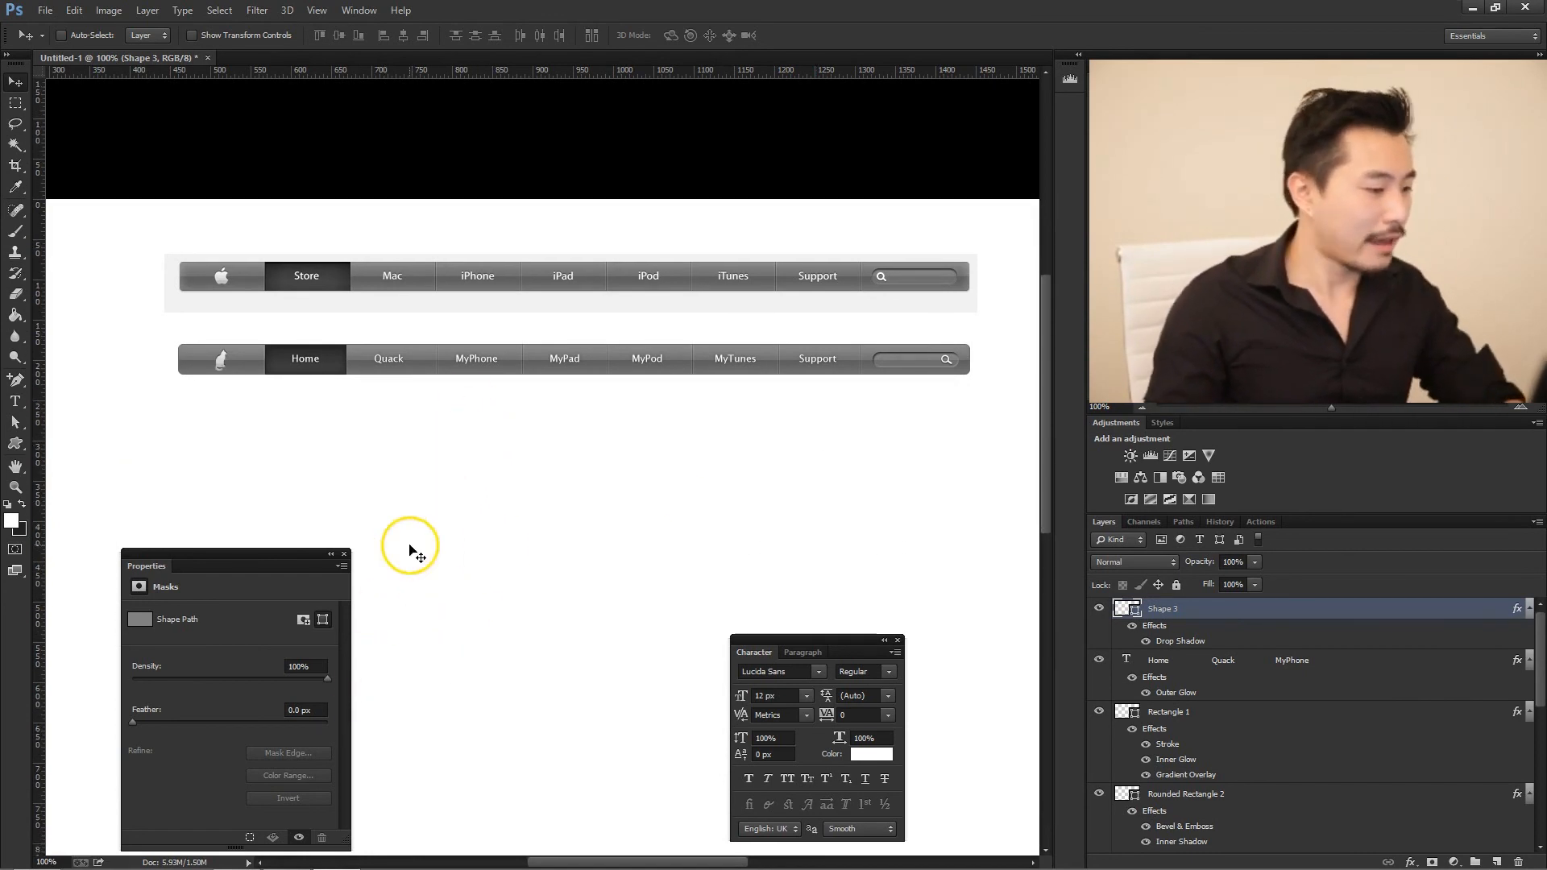
- Switch to Chrome, open the presenter's personal website in the current tab, and close the developer tools
click(48, 856)
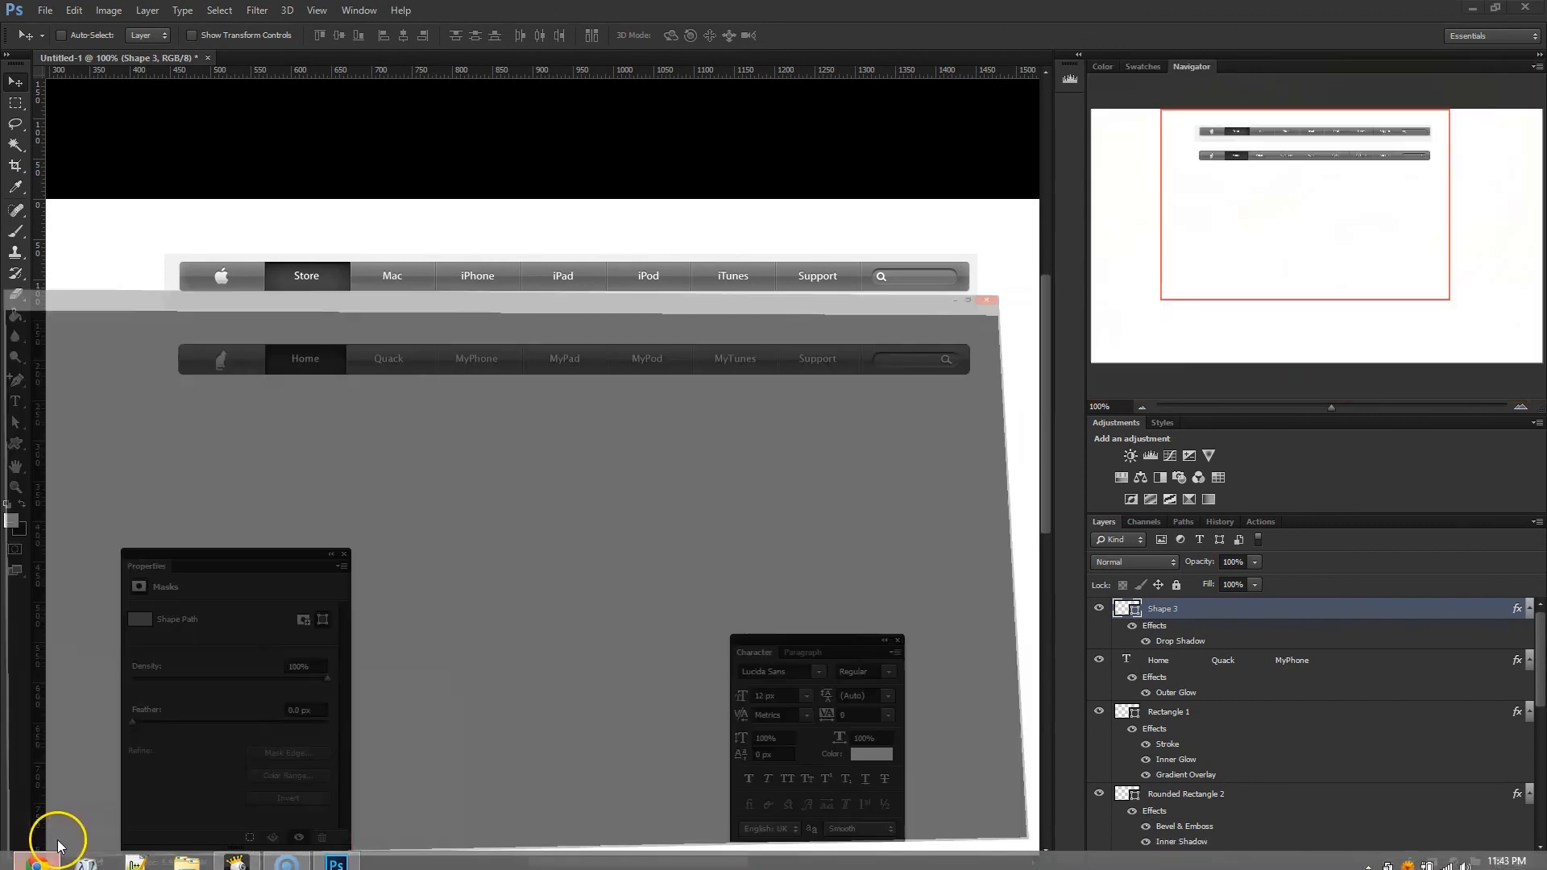
click(546, 33)
text(y)
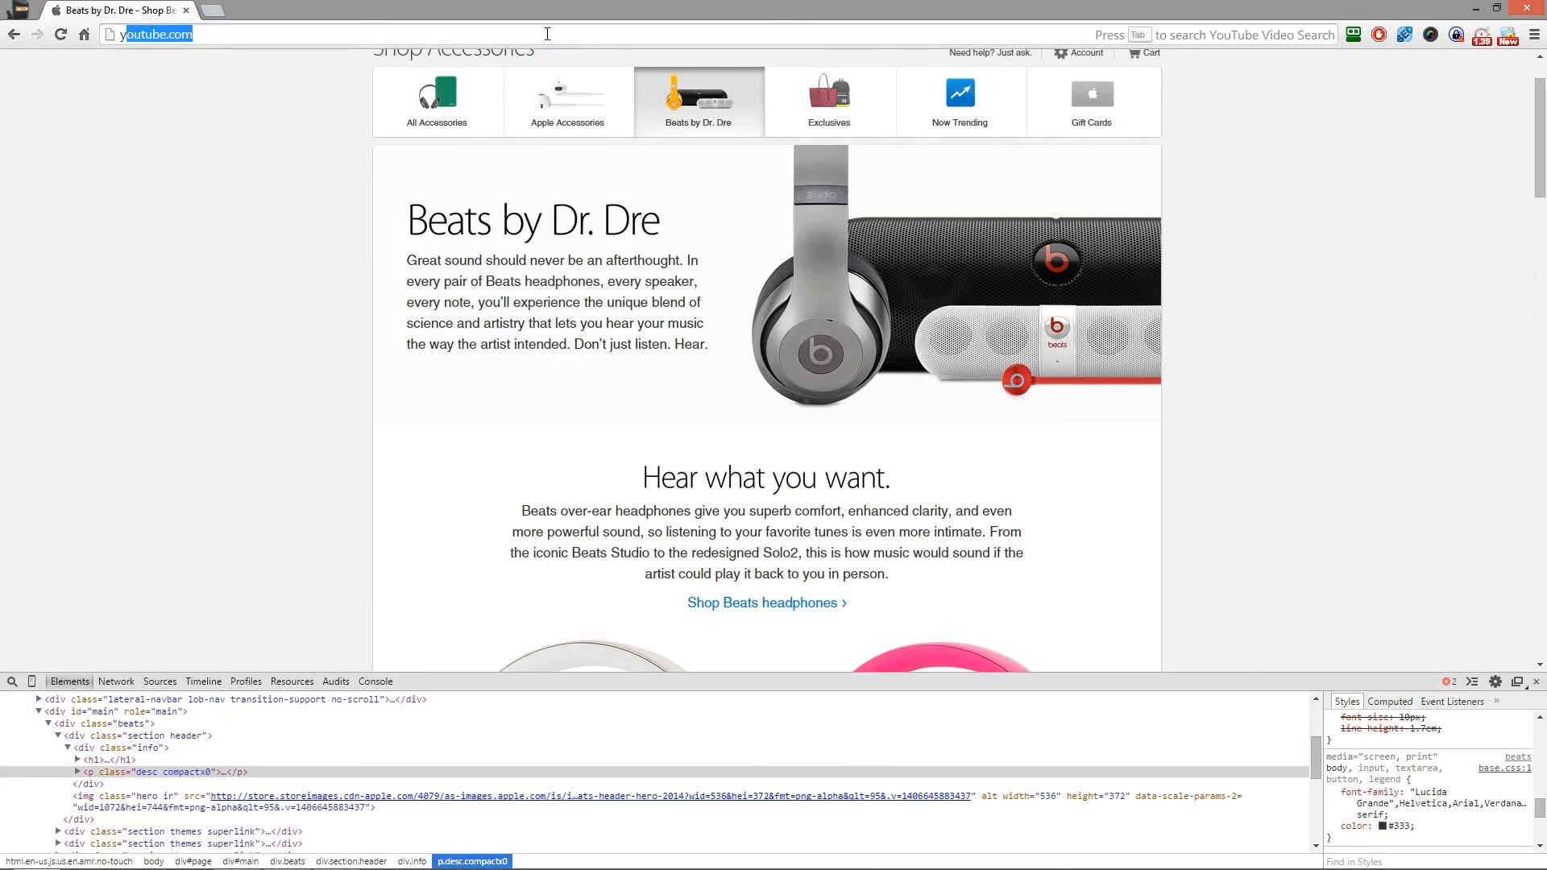
text(anshenghuang)
key(Return)
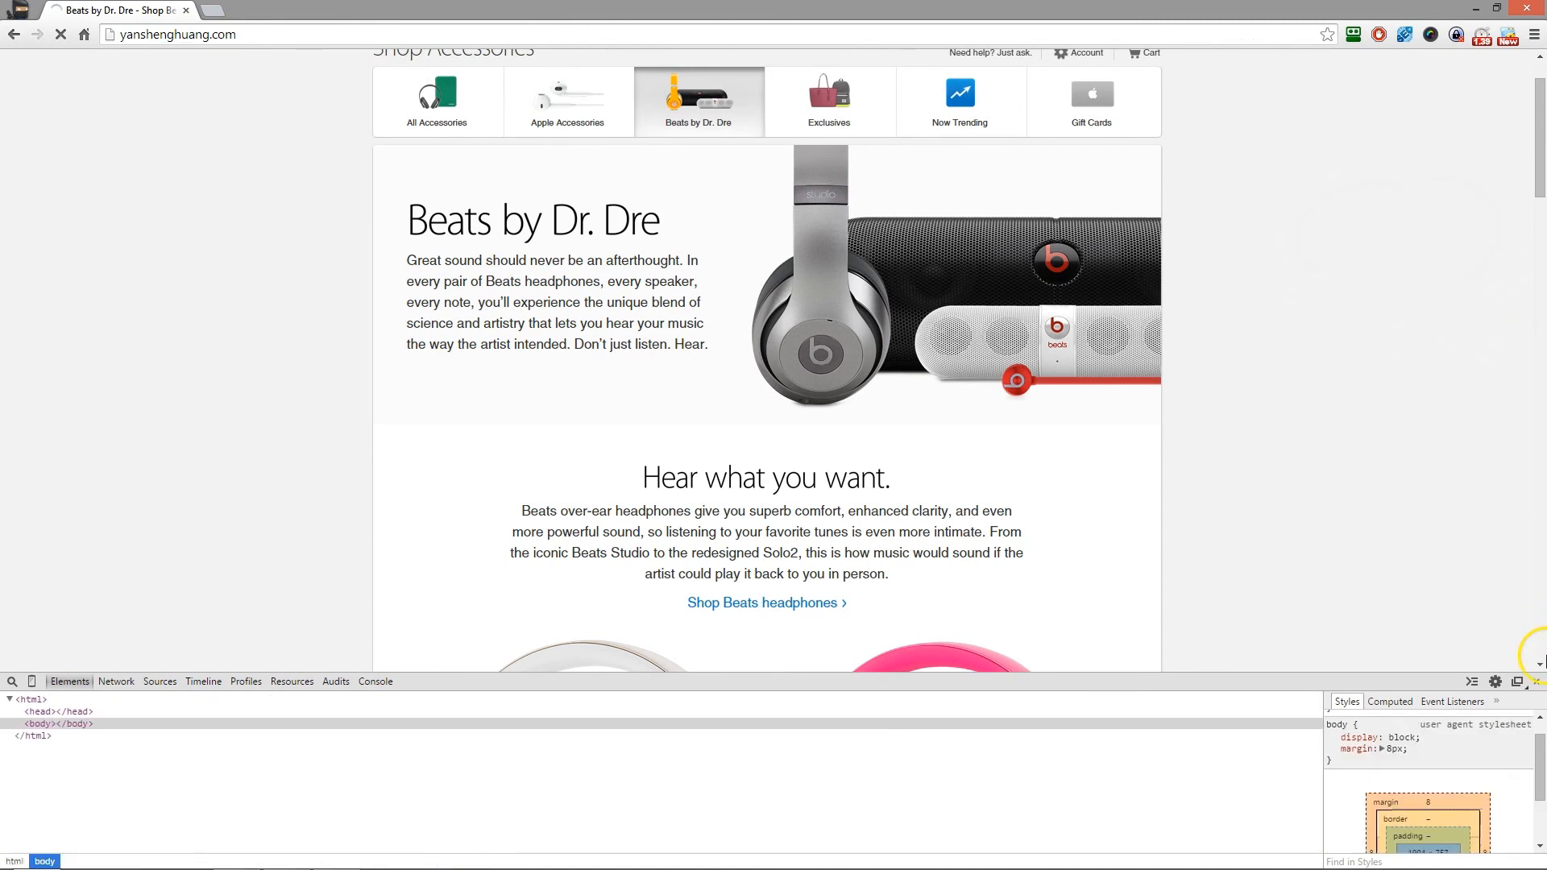
click(1539, 683)
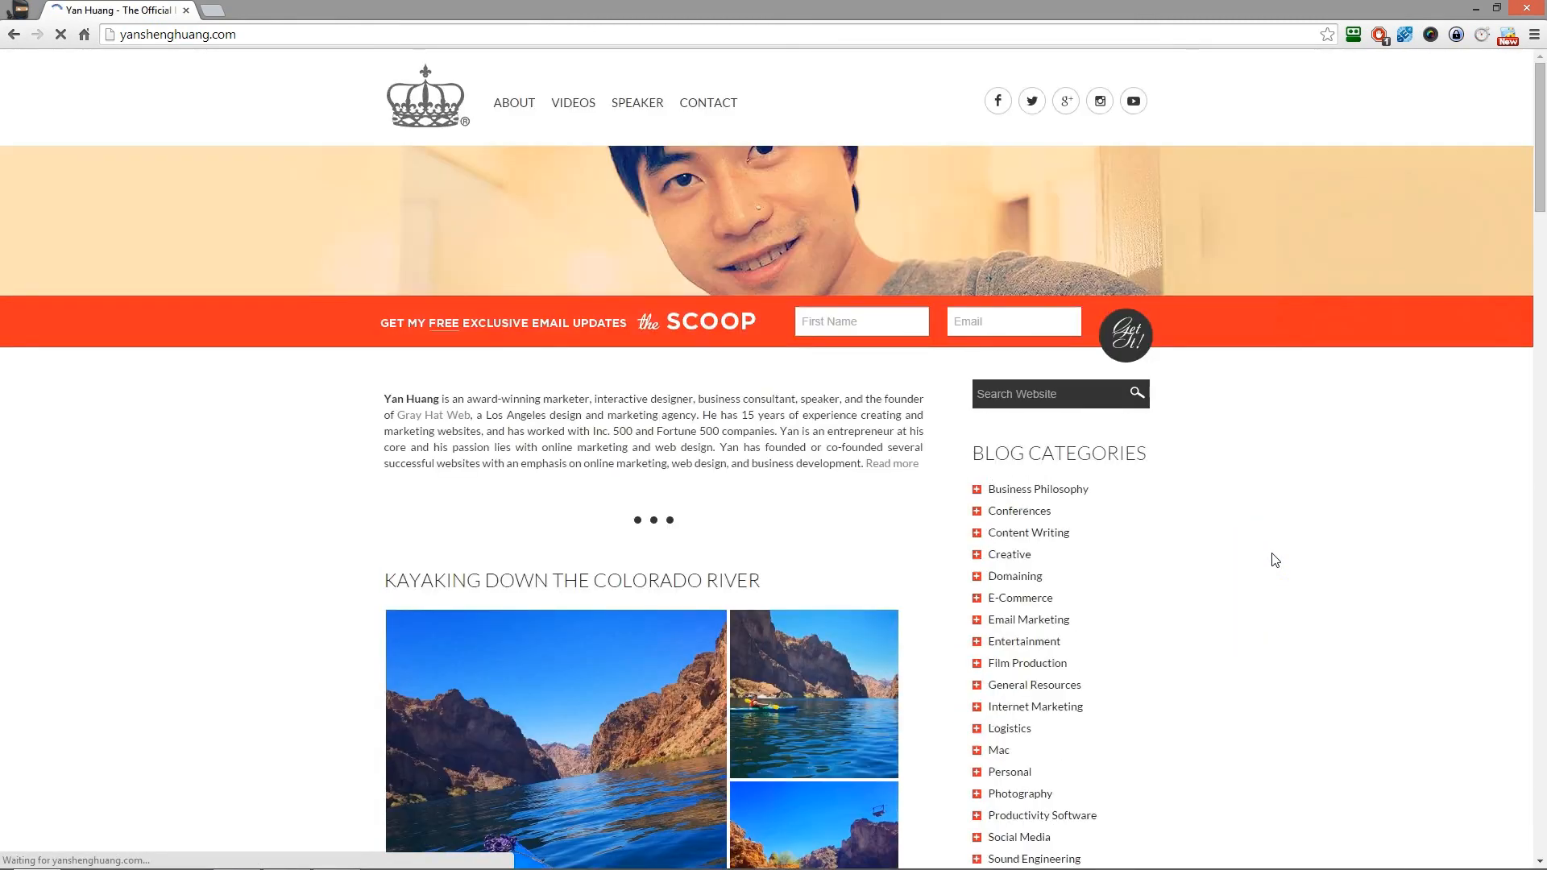
- Look through the website's home page, including the Colorado River kayaking post and its photos
scroll(711, 411, down, 3)
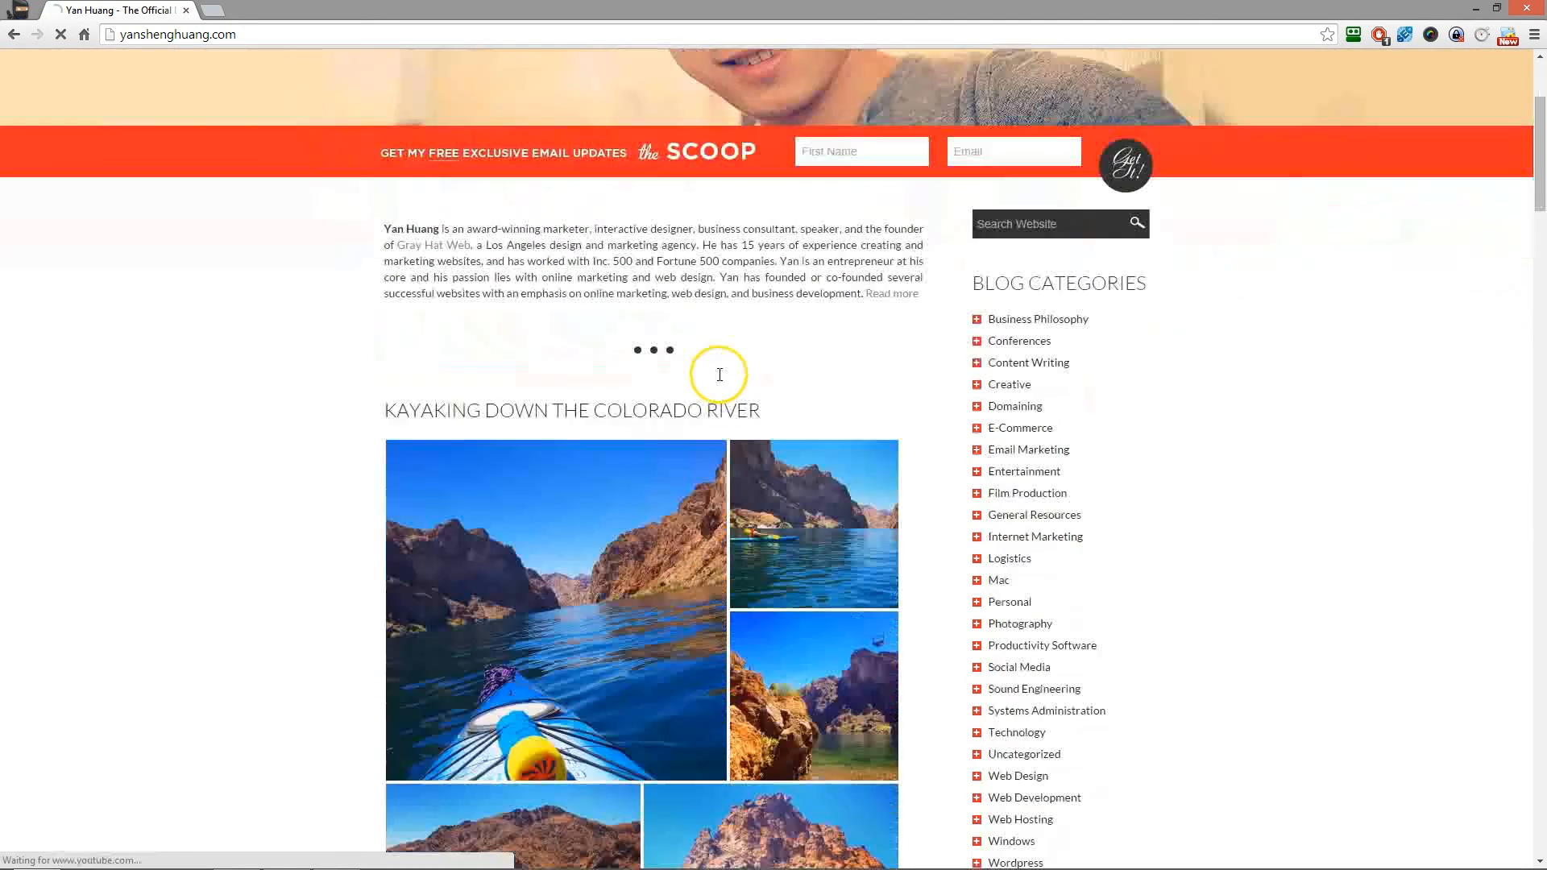
scroll(680, 476, down, 1)
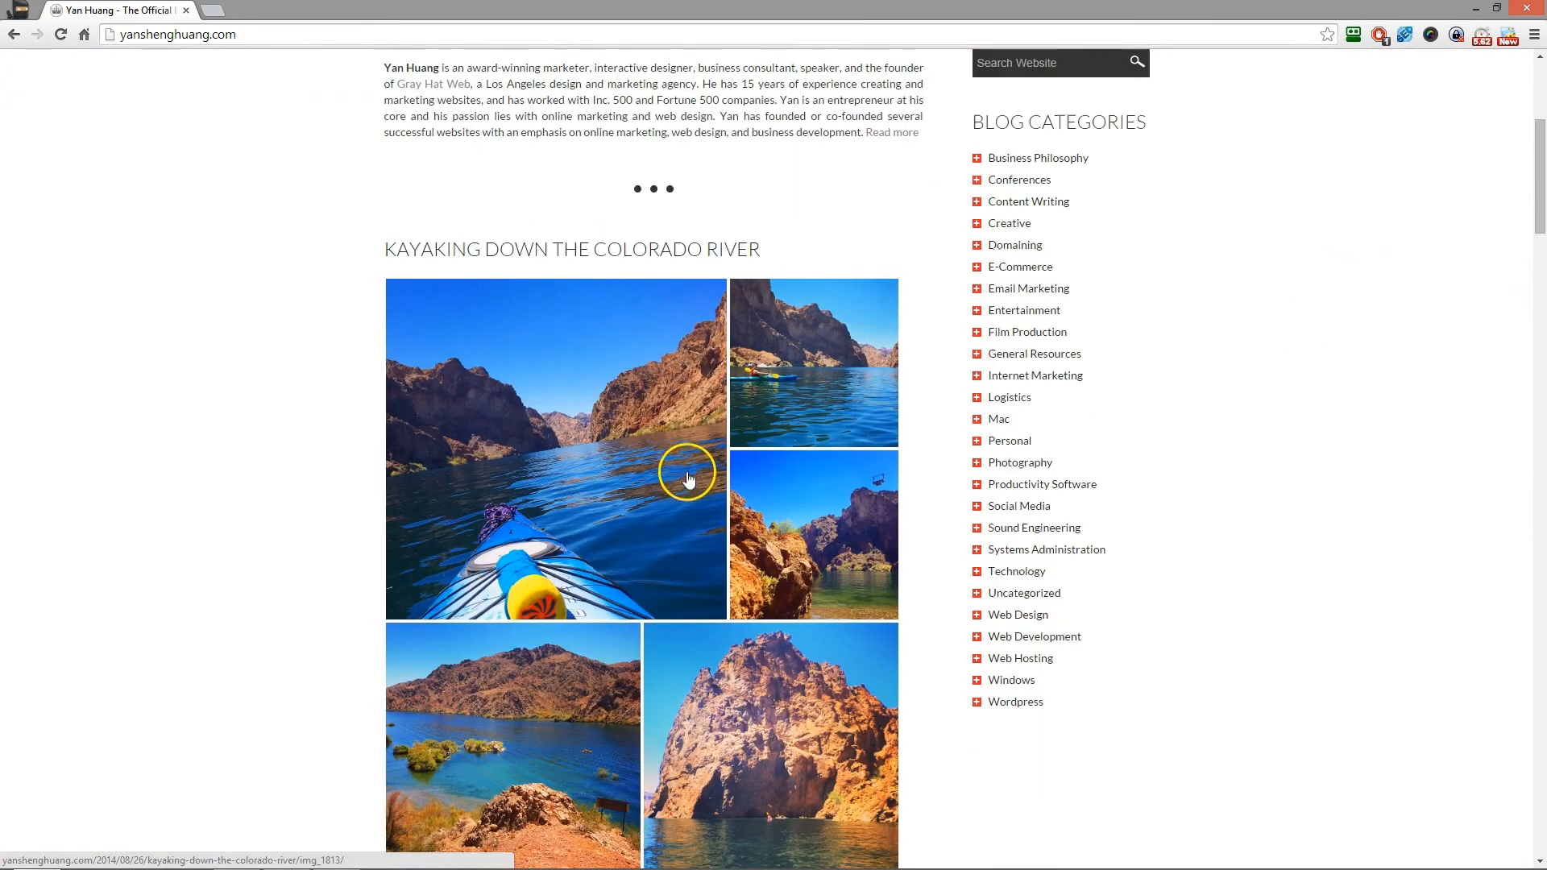
scroll(689, 475, down, 2)
scroll(688, 473, up, 1)
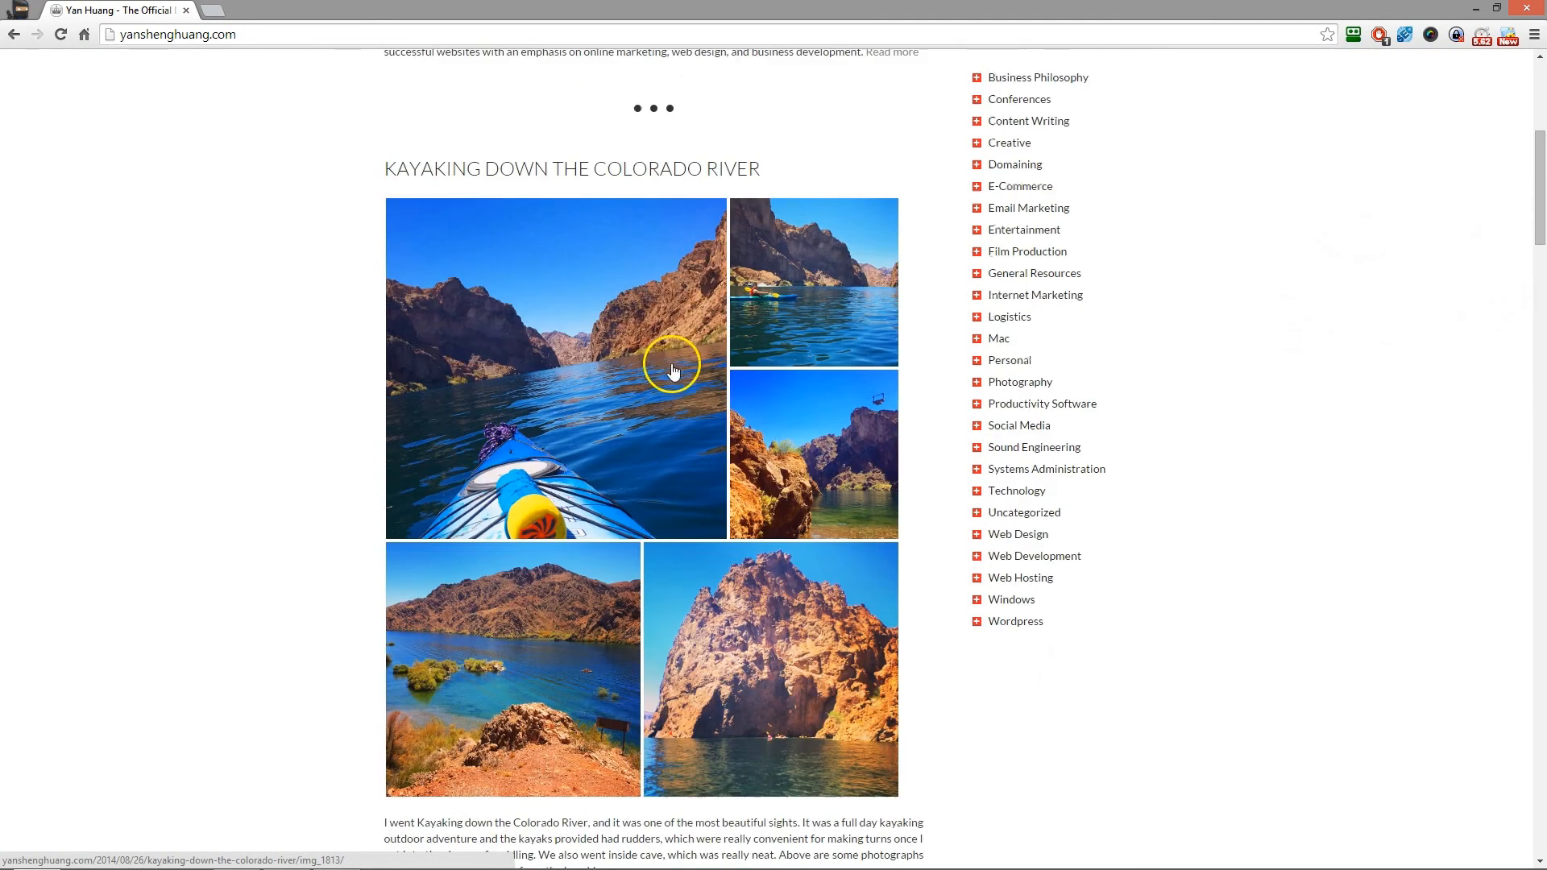
scroll(687, 453, down, 5)
scroll(663, 326, down, 7)
scroll(656, 335, up, 17)
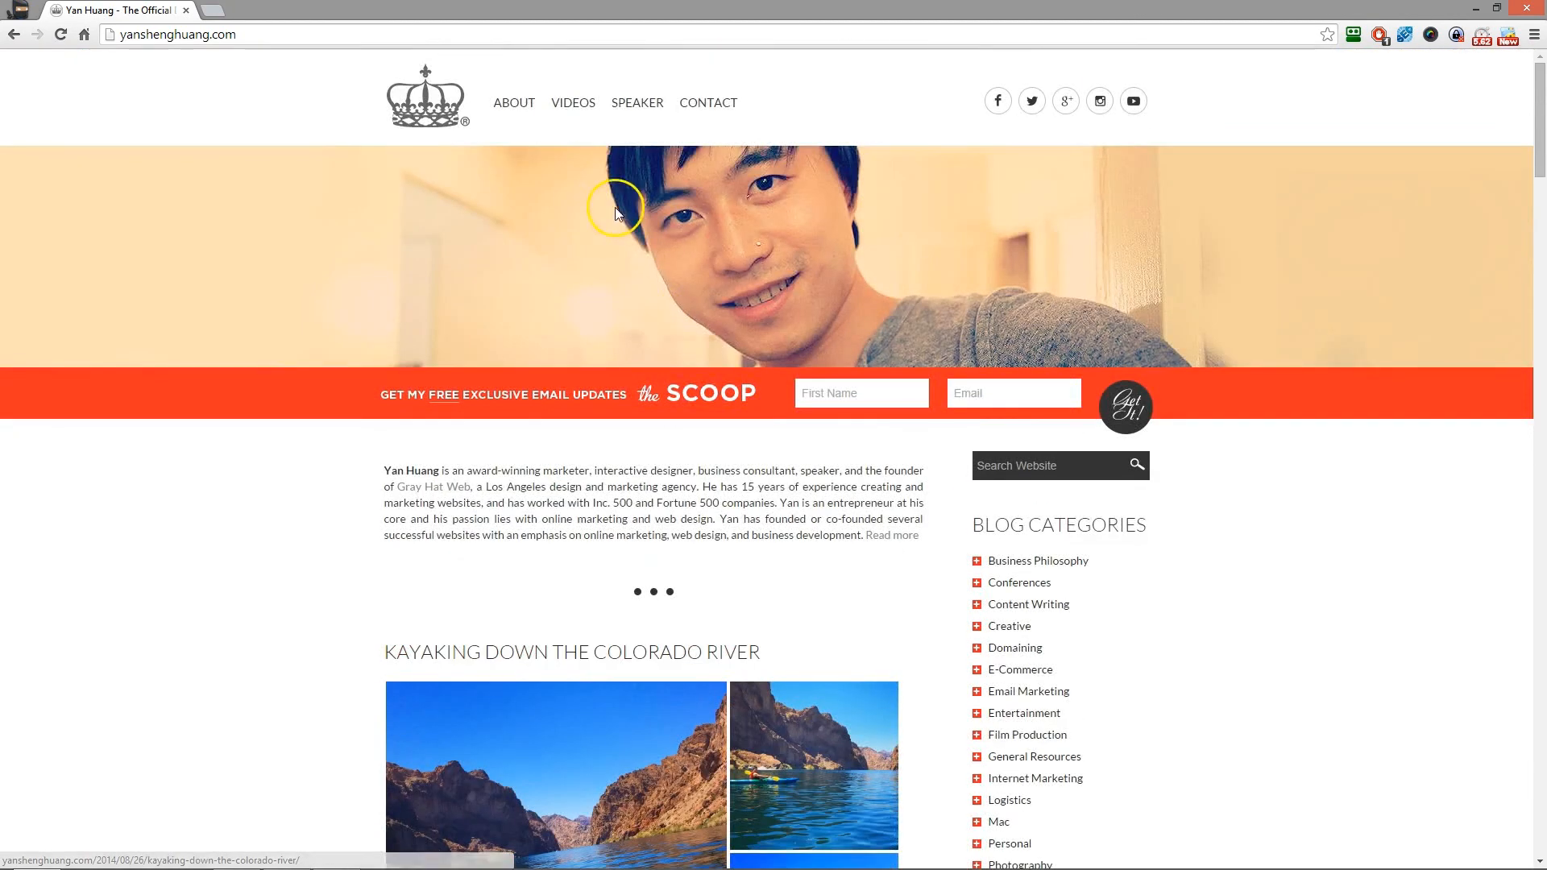
- Open the site's Videos page in a new tab and look through its list of free tutorials
right_click(573, 103)
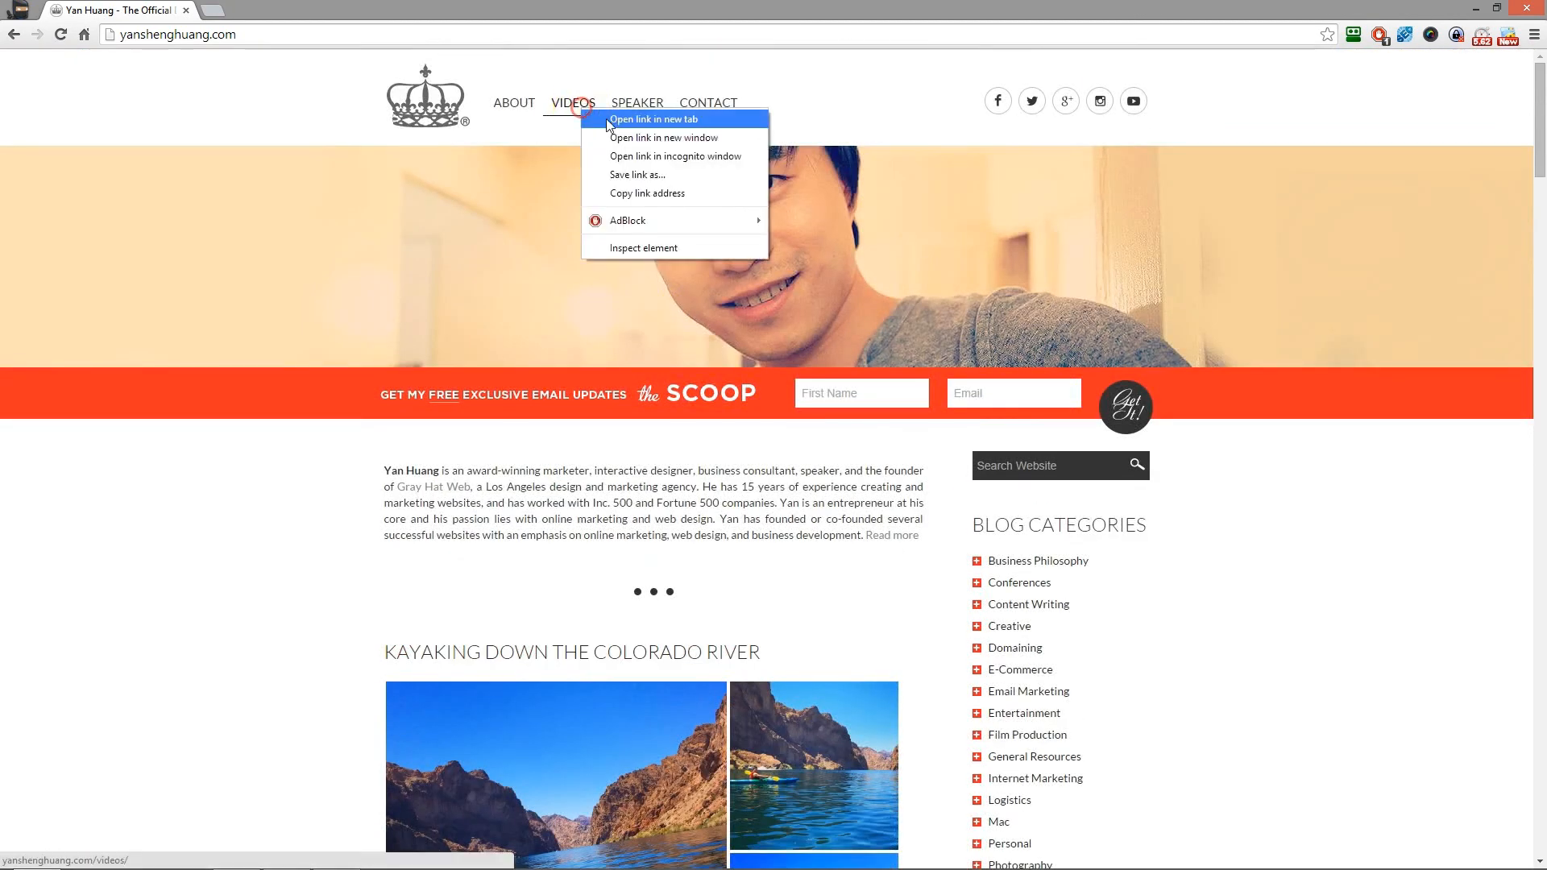
click(613, 118)
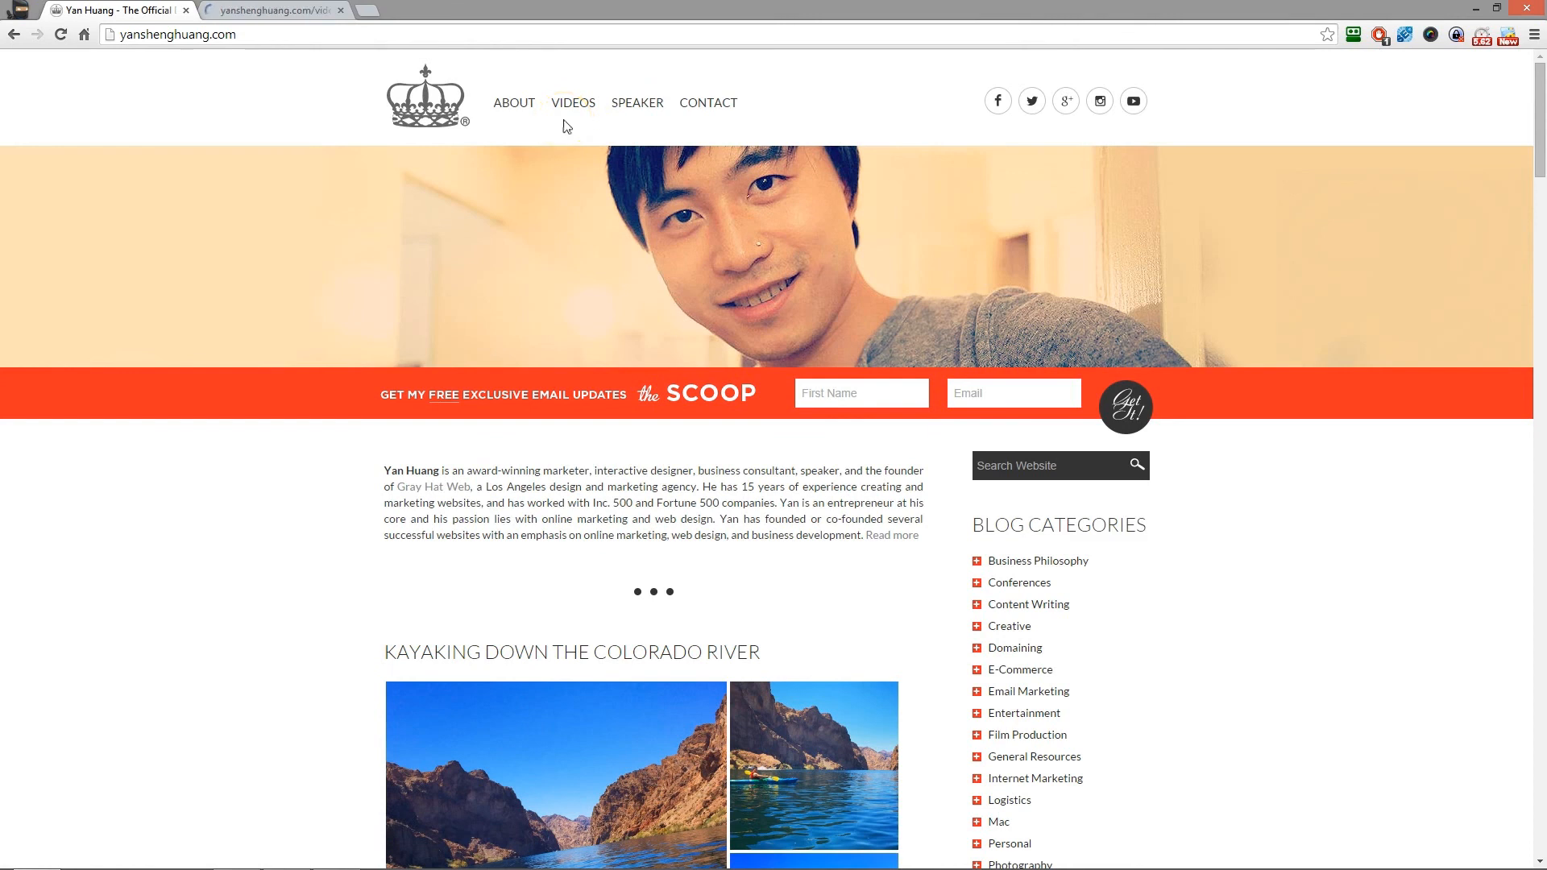
click(256, 11)
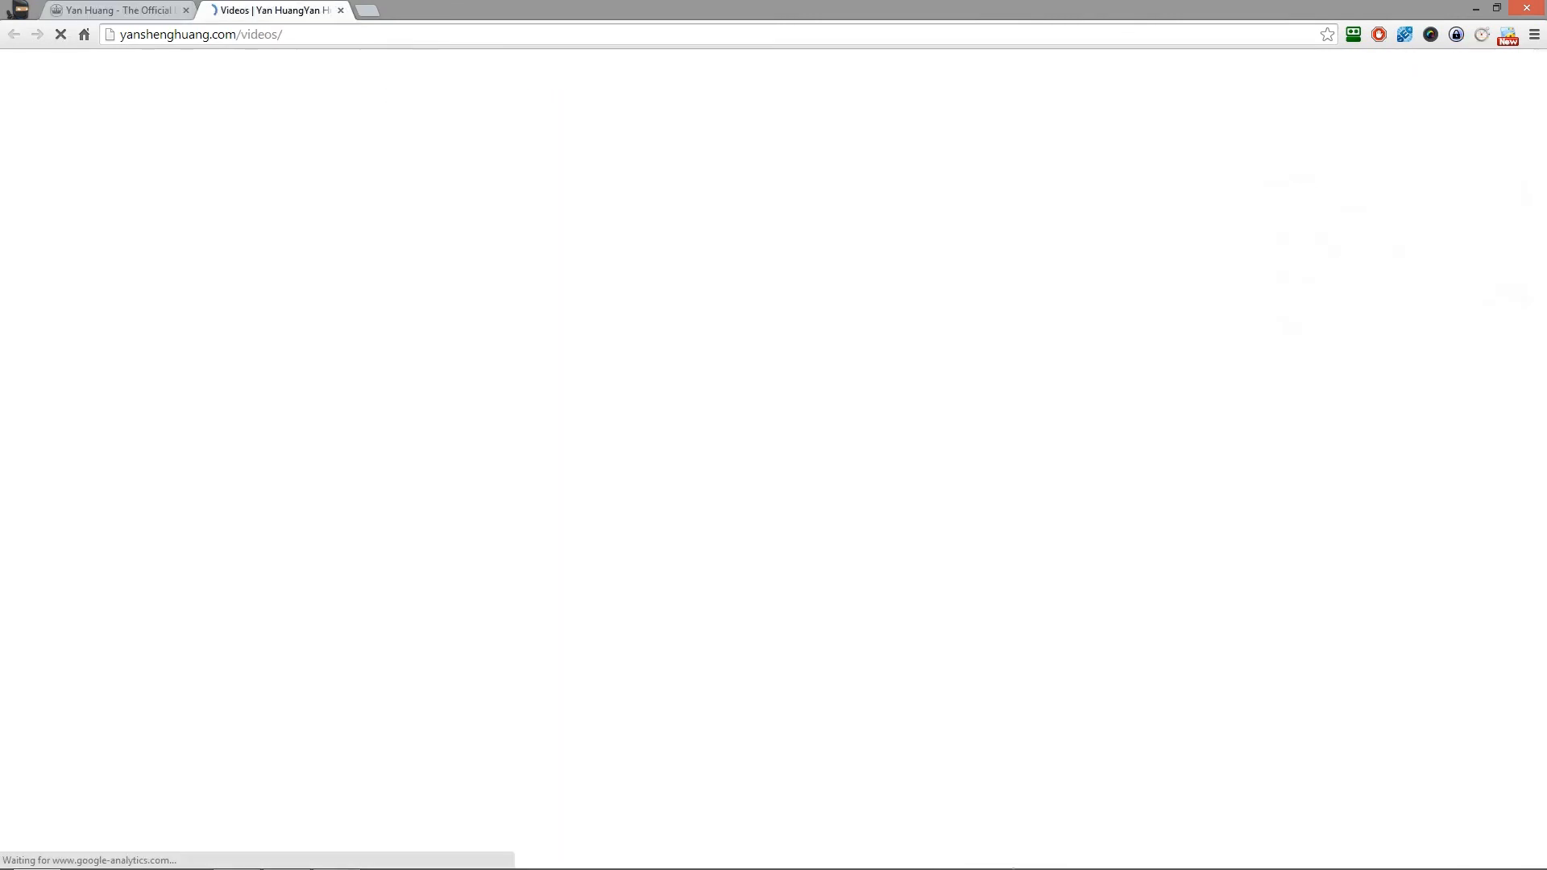
scroll(283, 207, down, 7)
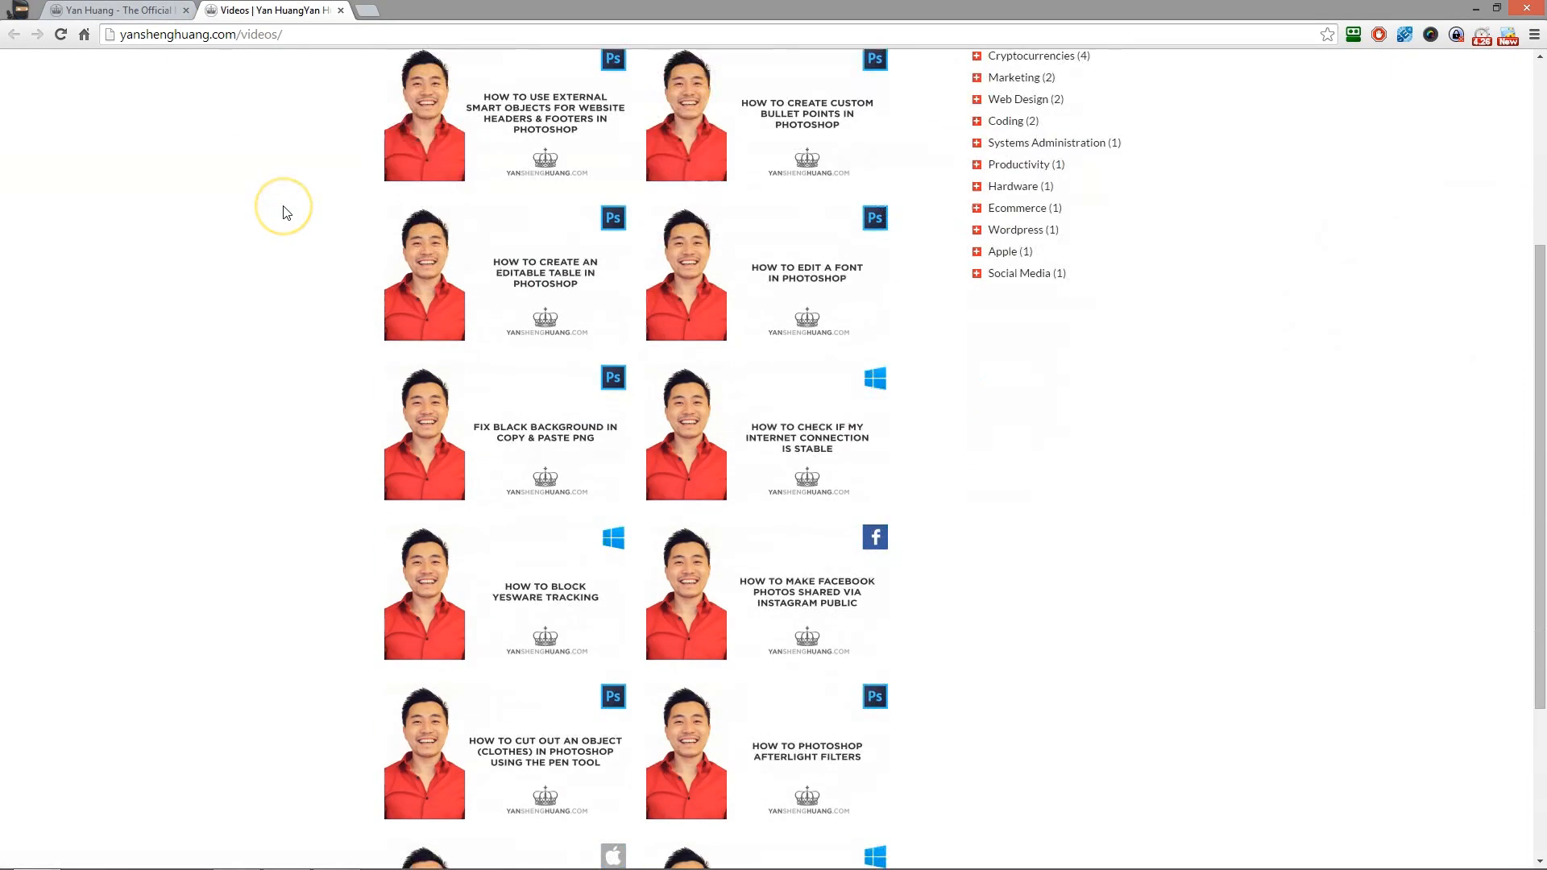
scroll(759, 304, up, 5)
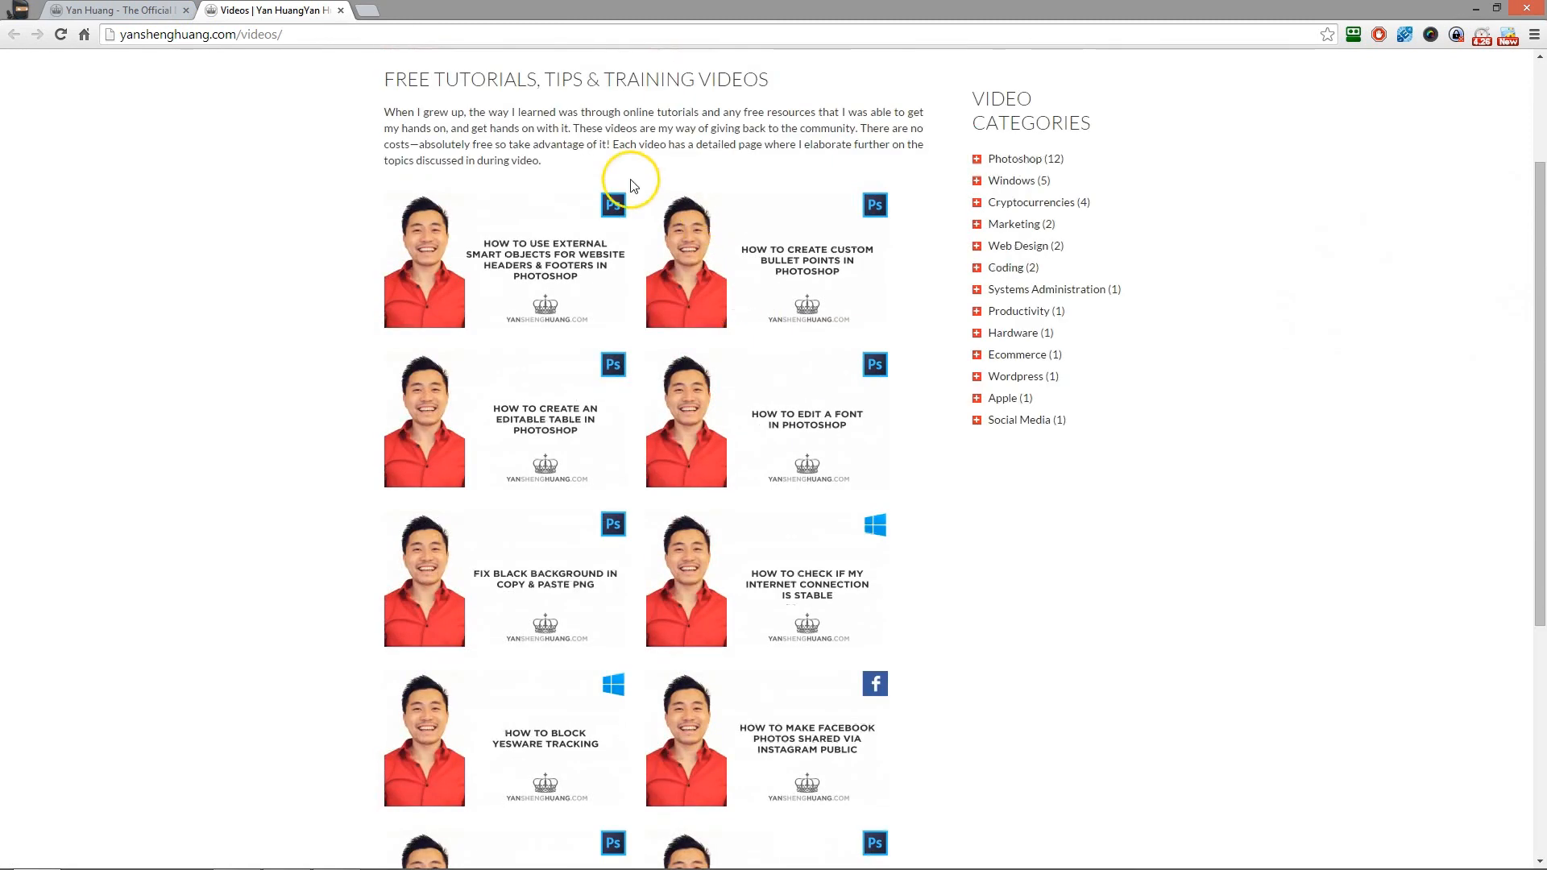
scroll(712, 367, down, 2)
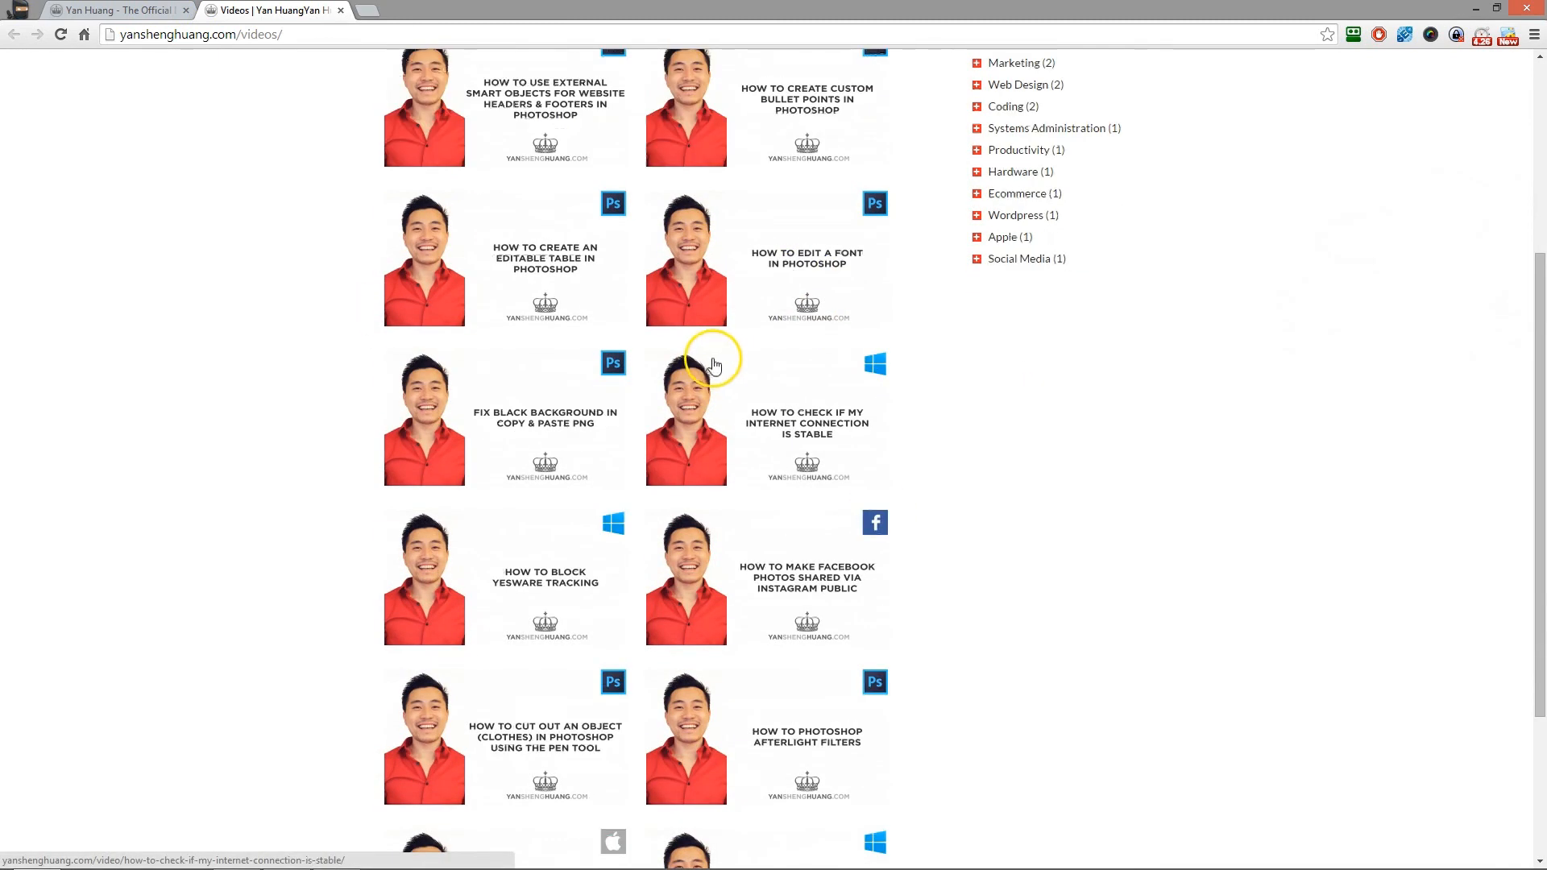
scroll(712, 364, down, 3)
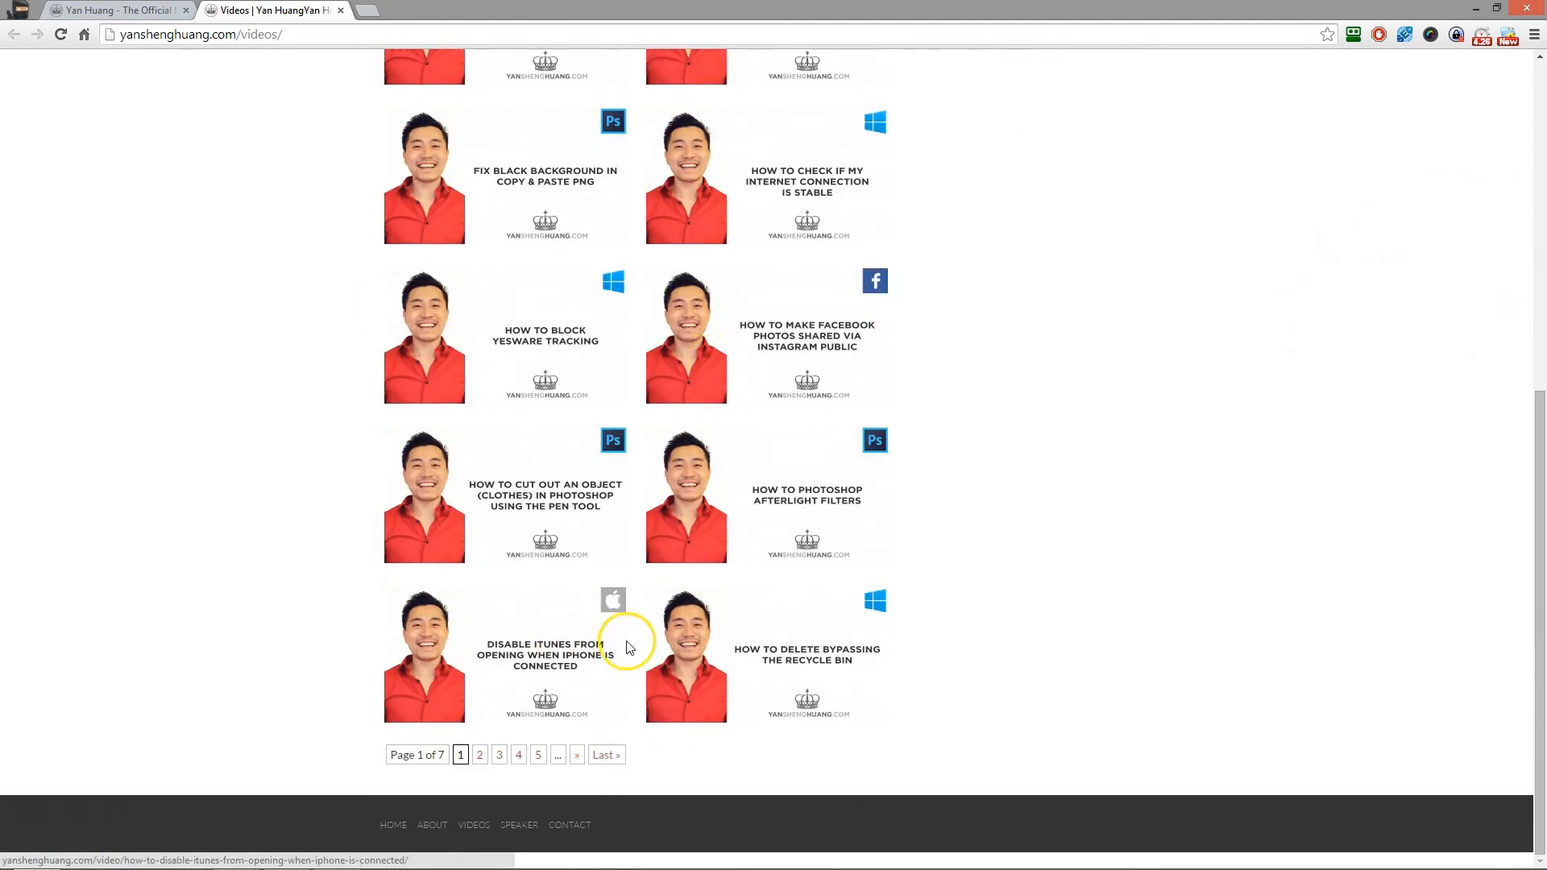
scroll(904, 691, up, 7)
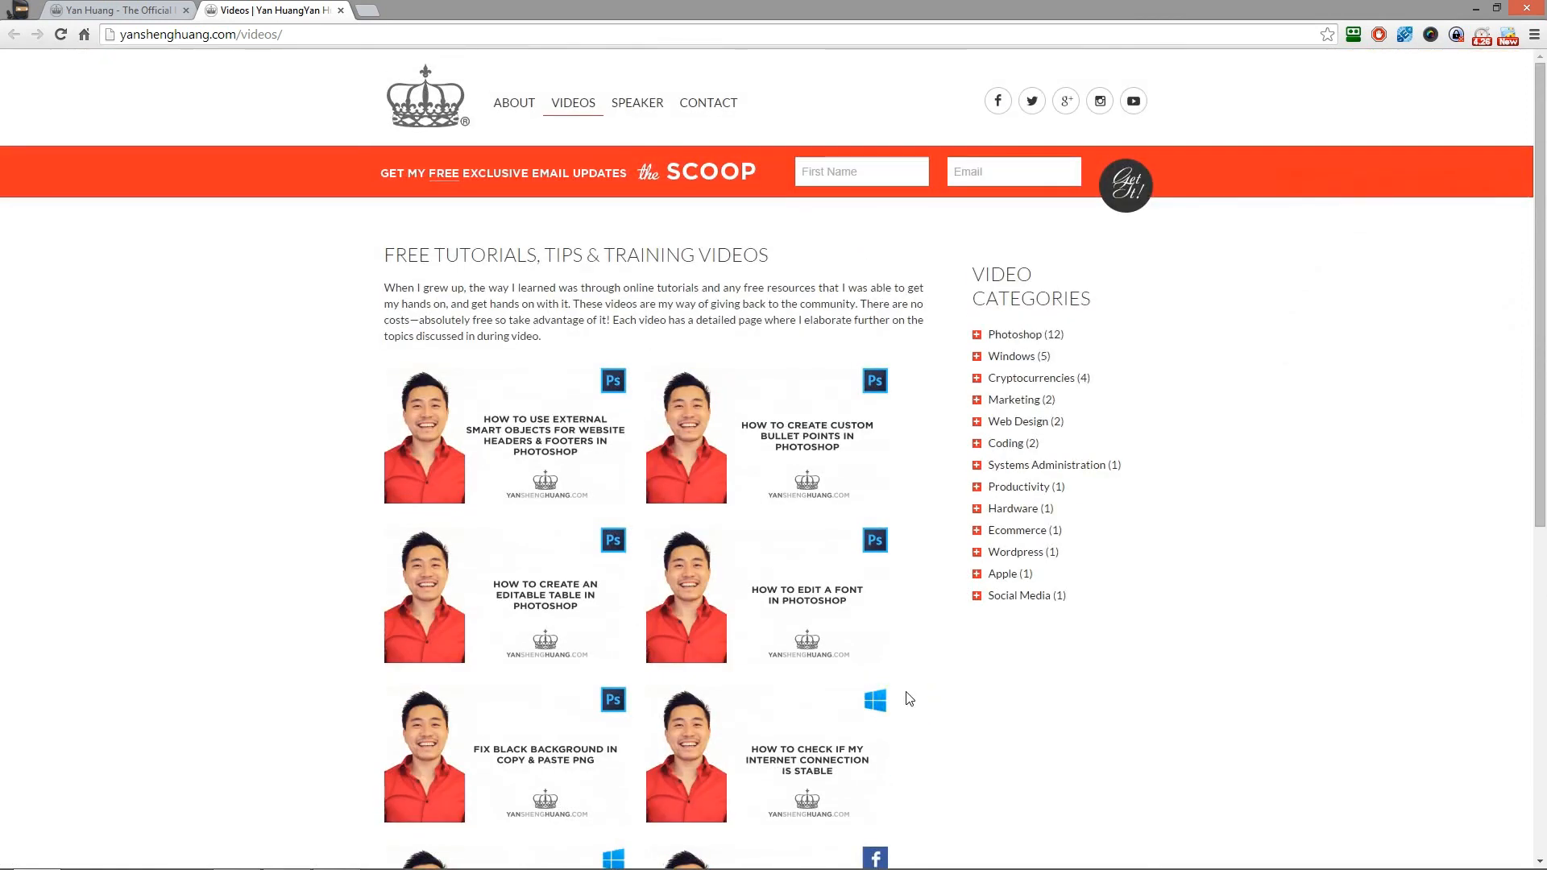
- Preview the site's social media pop-ups for Facebook, Google+, Instagram and YouTube
mouse_move(998, 103)
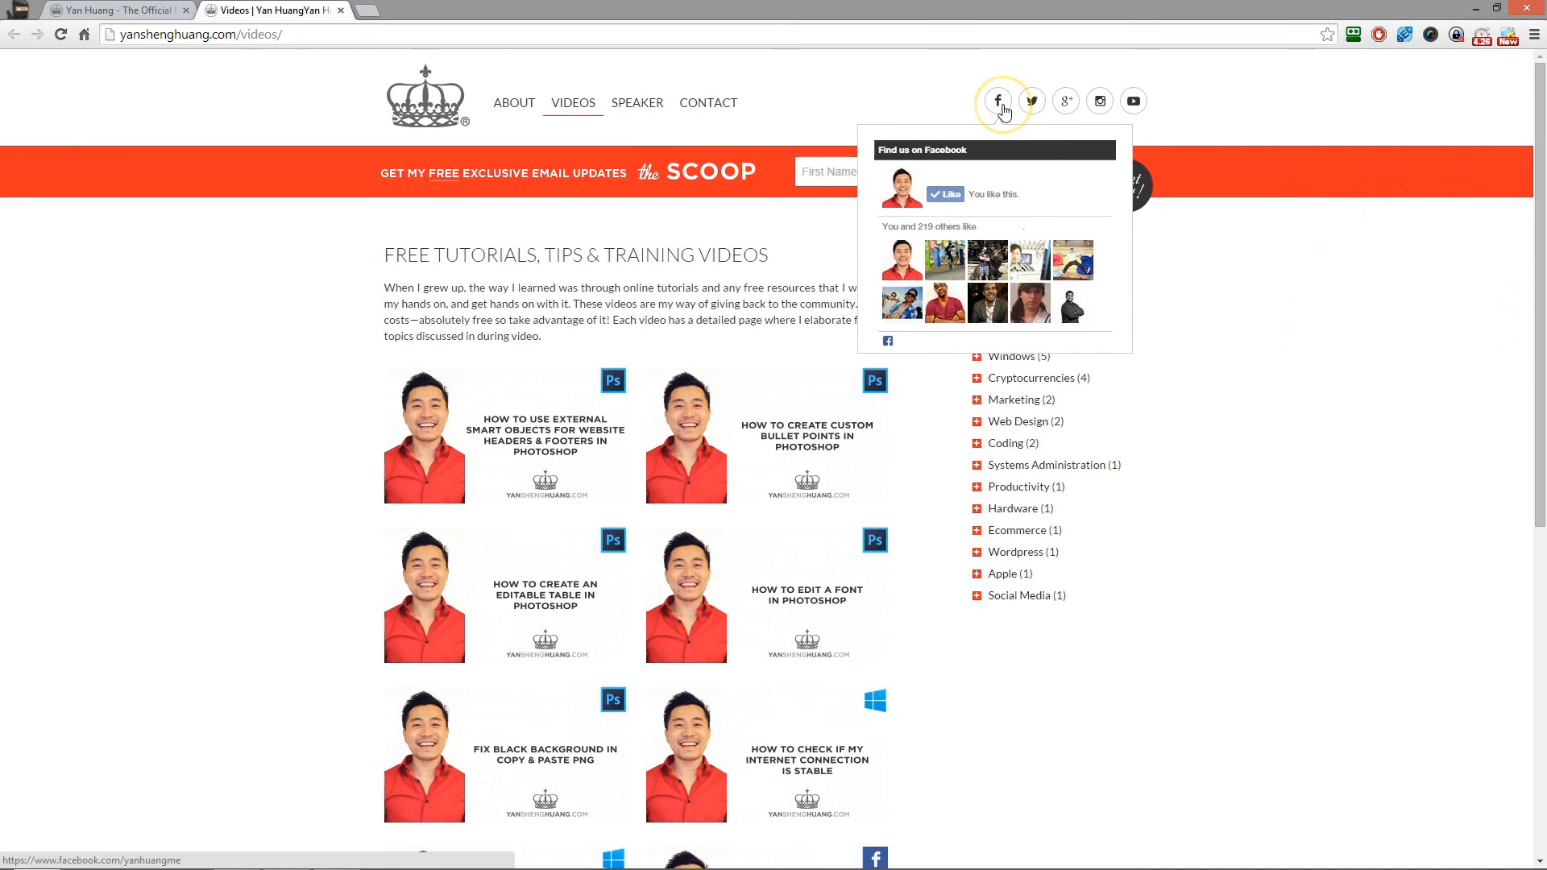
click(1034, 107)
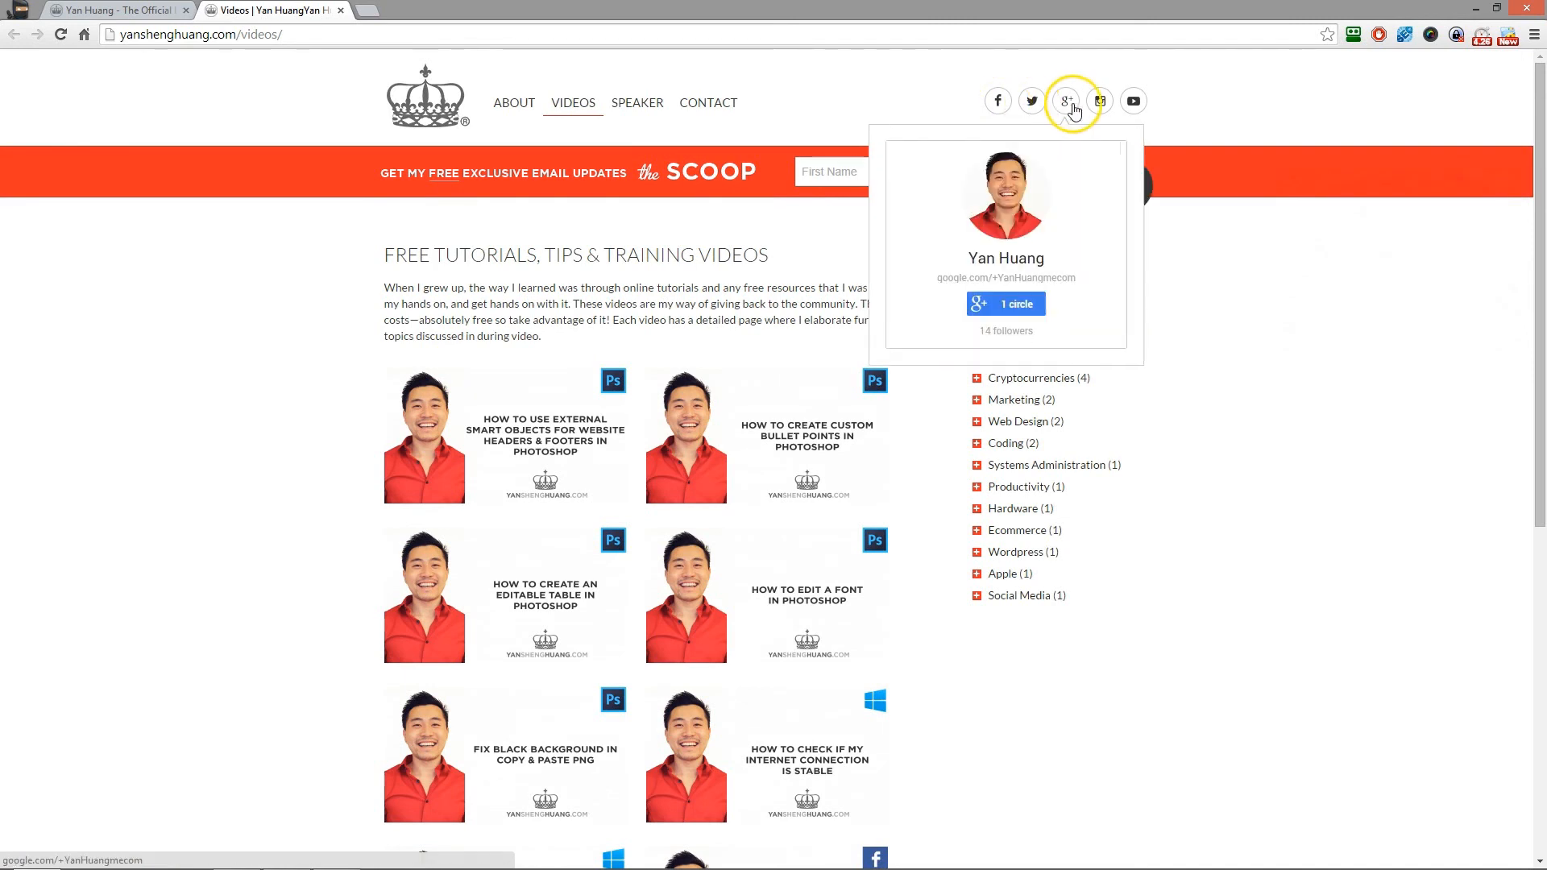
mouse_move(1100, 108)
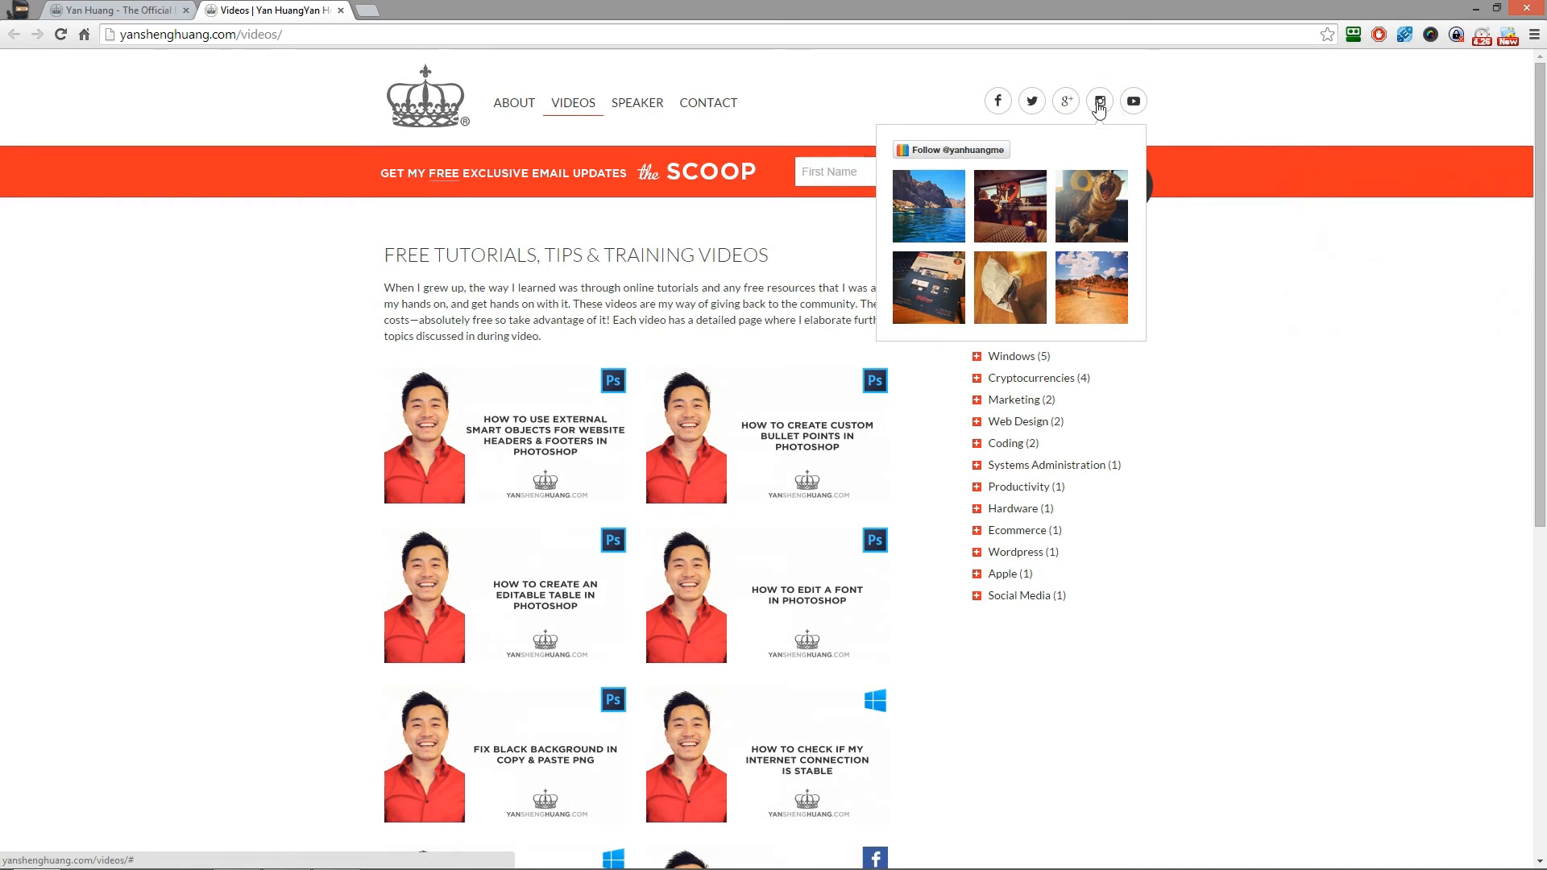
click(1139, 100)
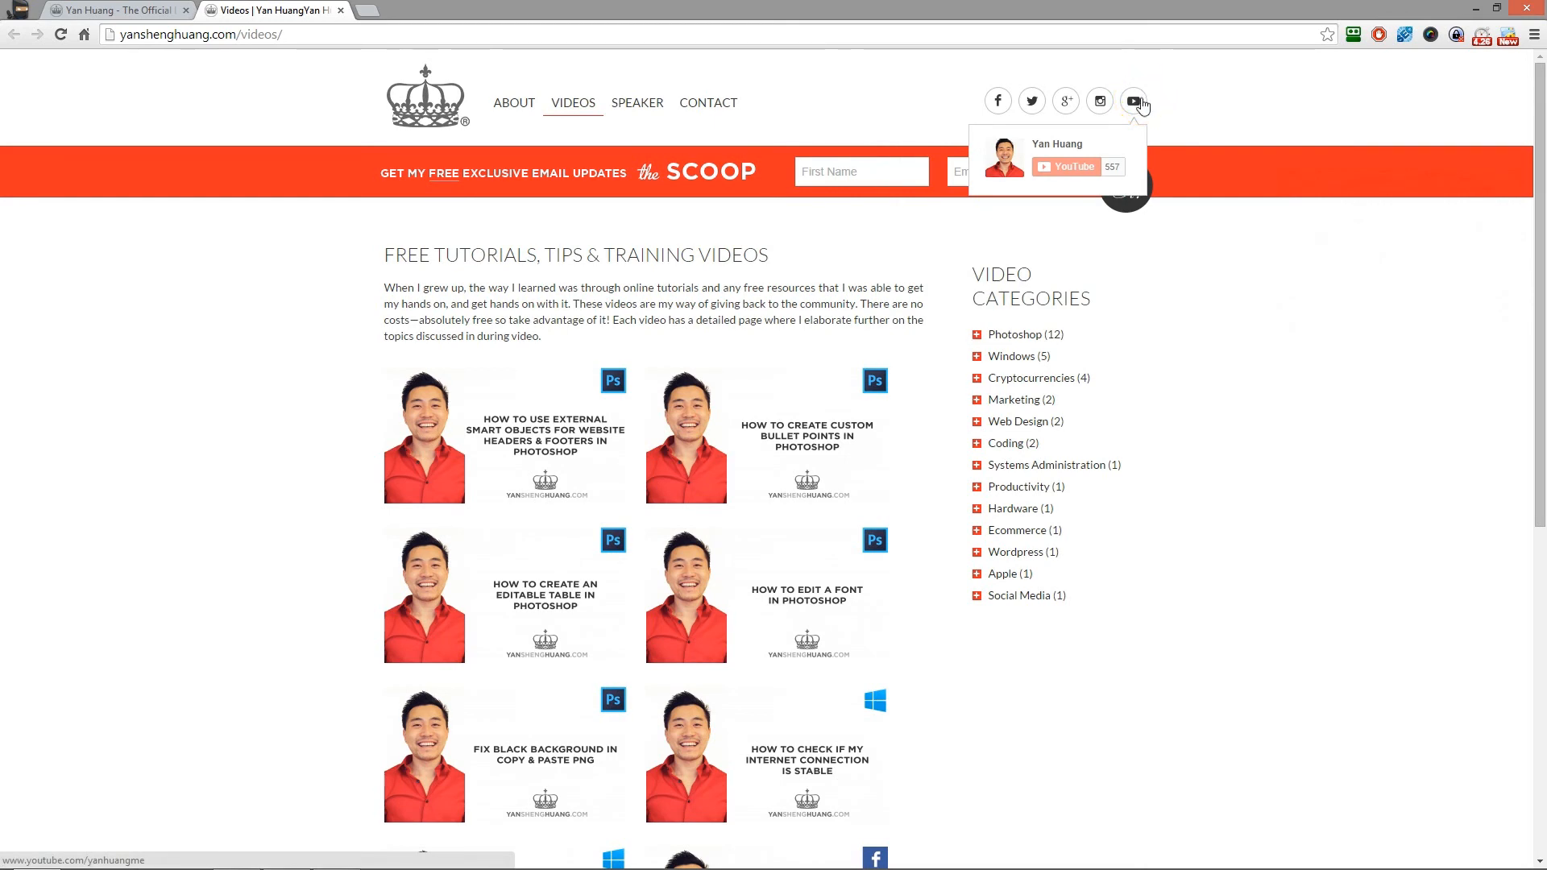
- Open the presenter's YouTube channel from the website and look through its Photoshop, Coding and Windows video sections
click(1137, 101)
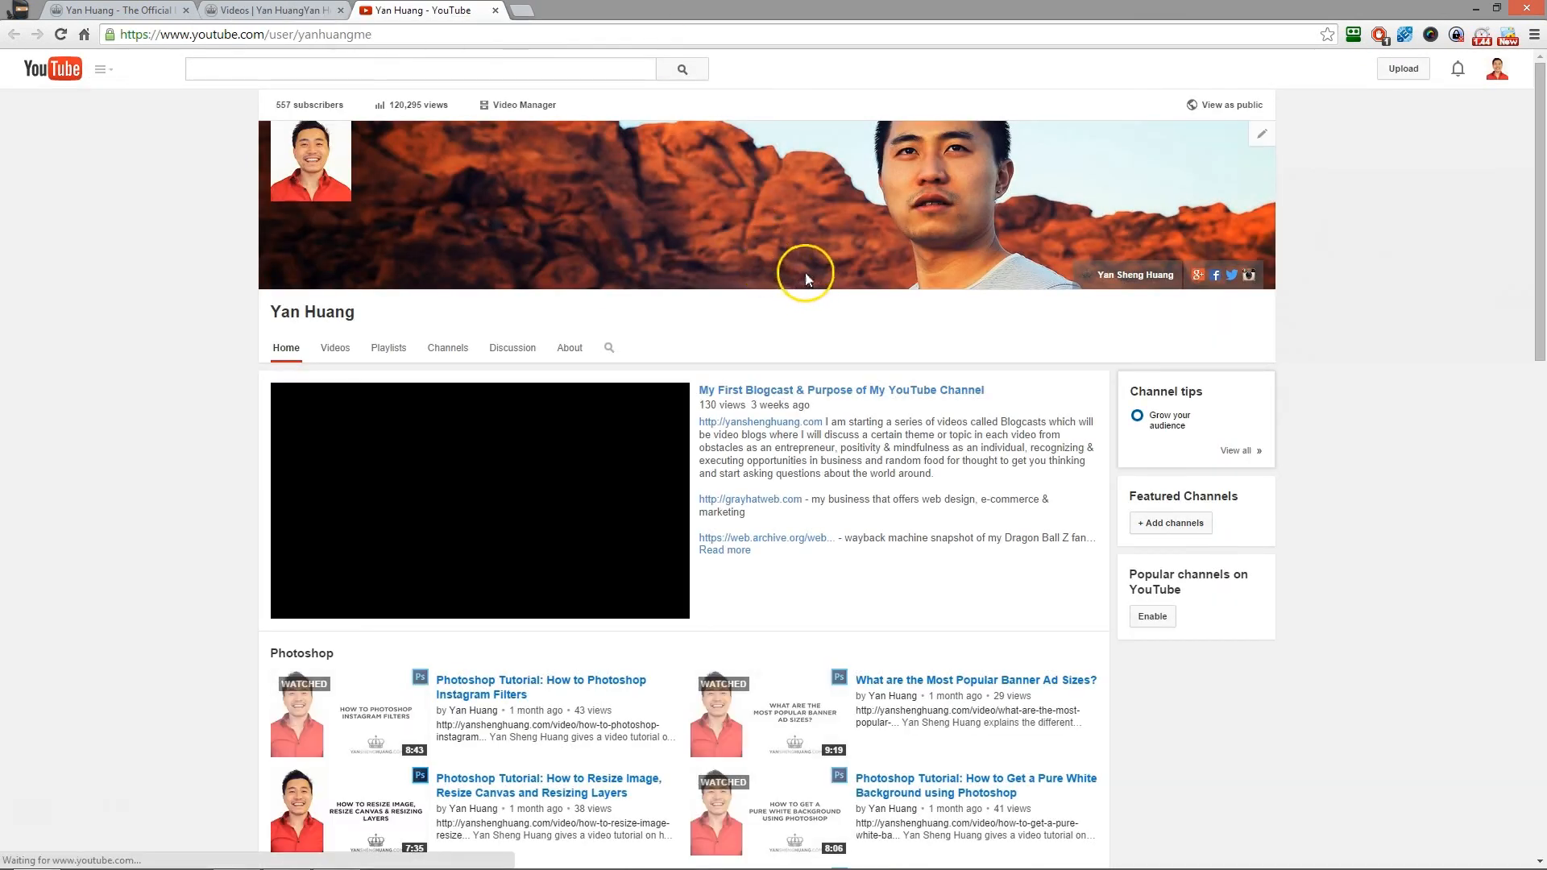
scroll(673, 211, down, 8)
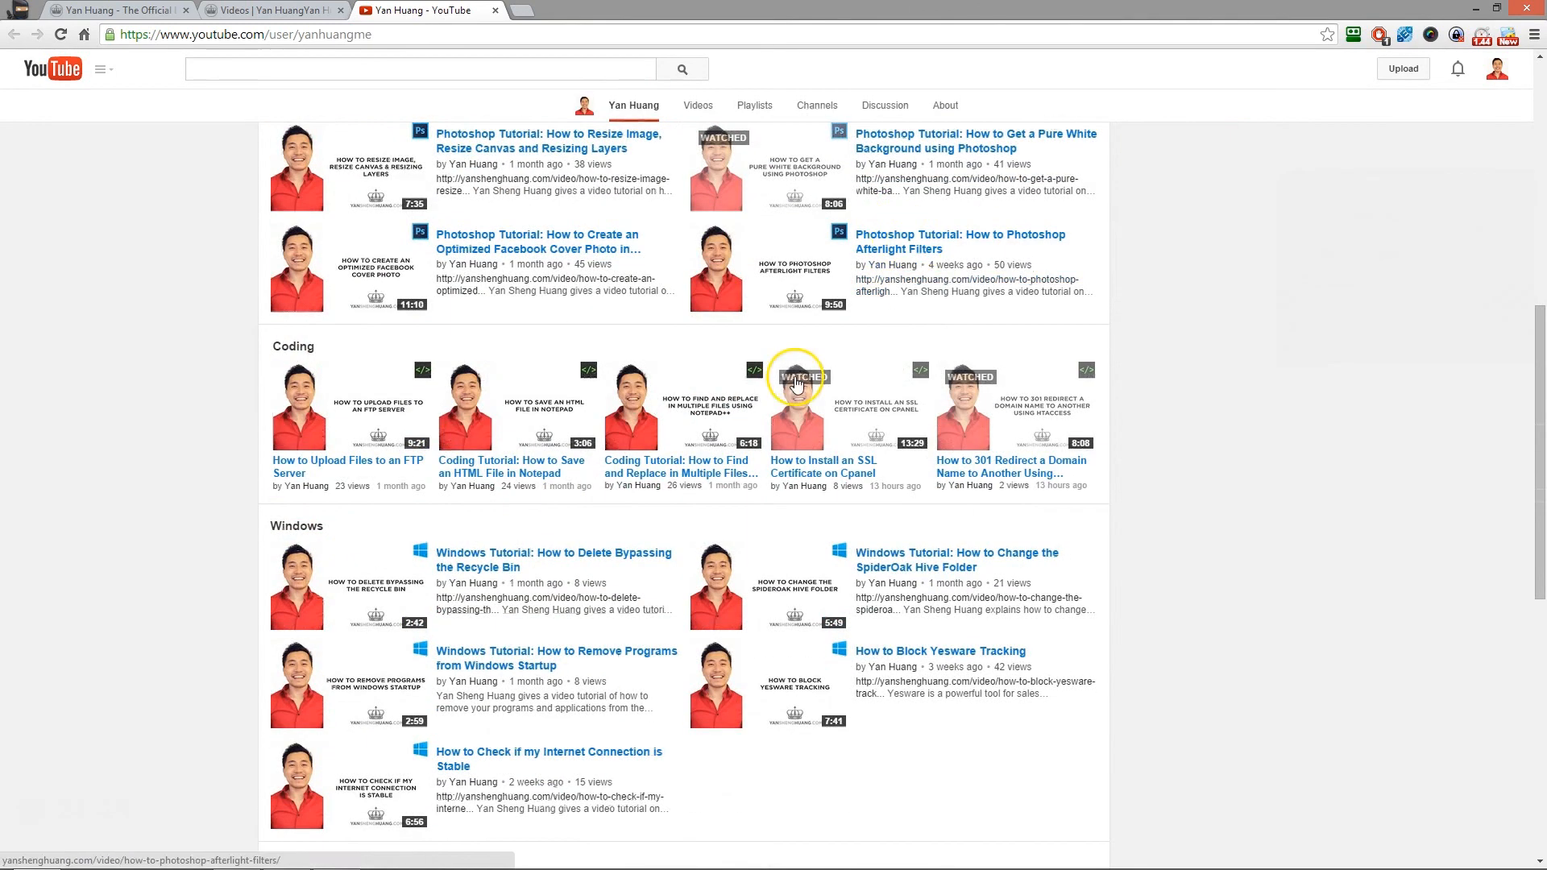